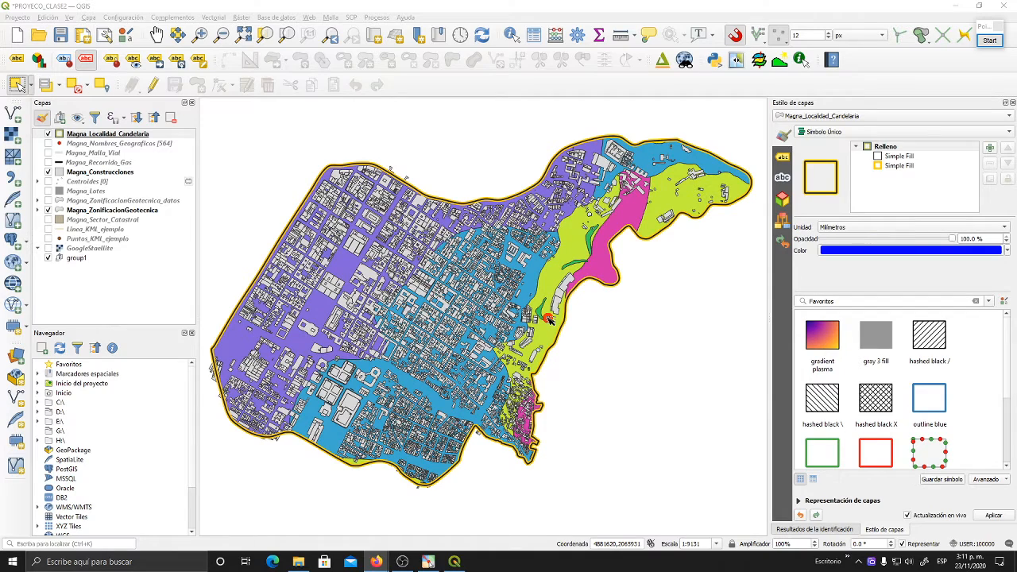
- Narrow the layer styling panel slightly so that the map canvas becomes wider
{"action": "left_click", "coordinate": [770, 303]}
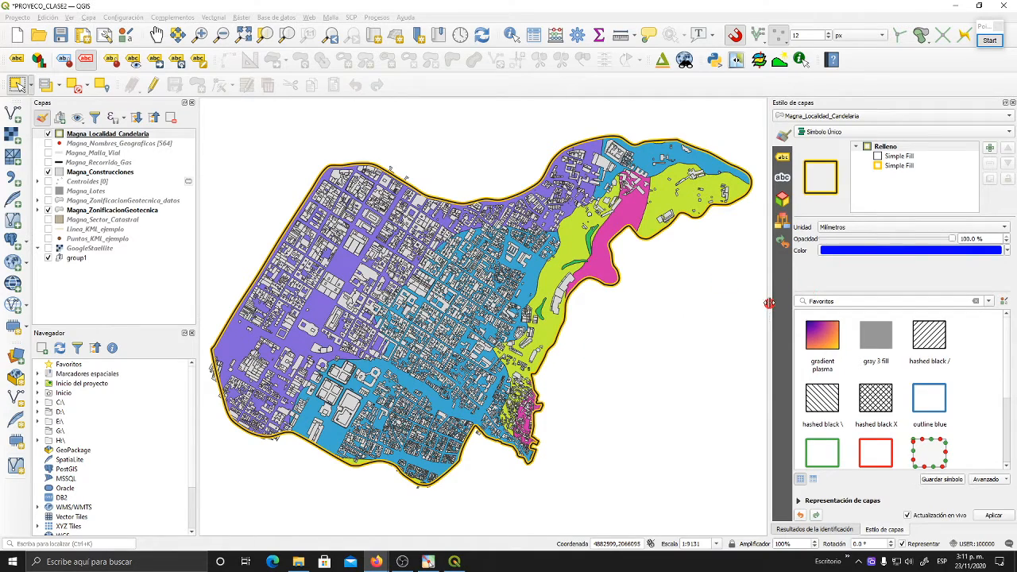
{"action": "left_click_drag", "start_coordinate": [770, 303], "coordinate": [787, 301]}
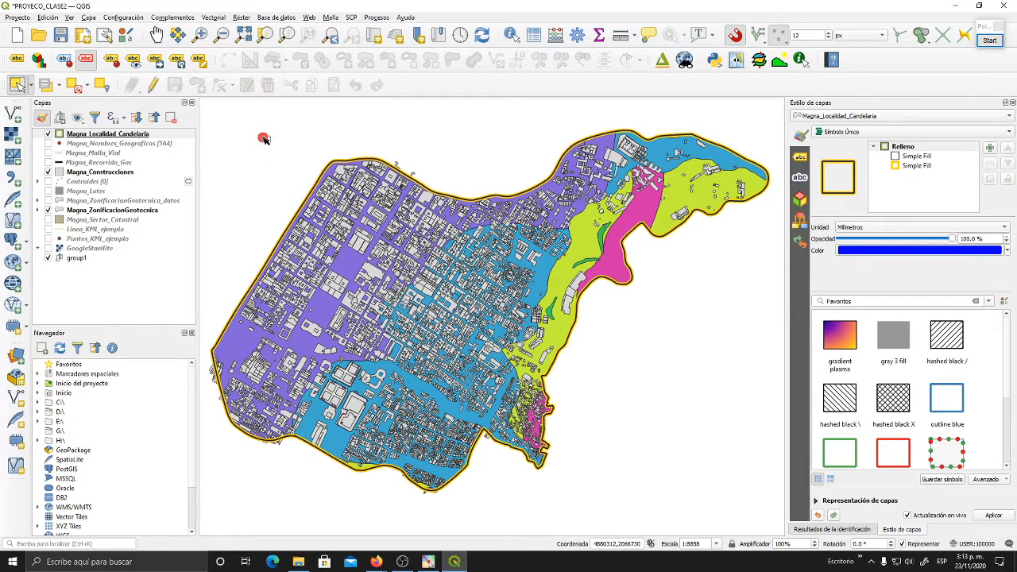
- Review the vector tool categories, including the geoprocessing, geometry, analysis and research tools
{"action": "left_click", "coordinate": [220, 19]}
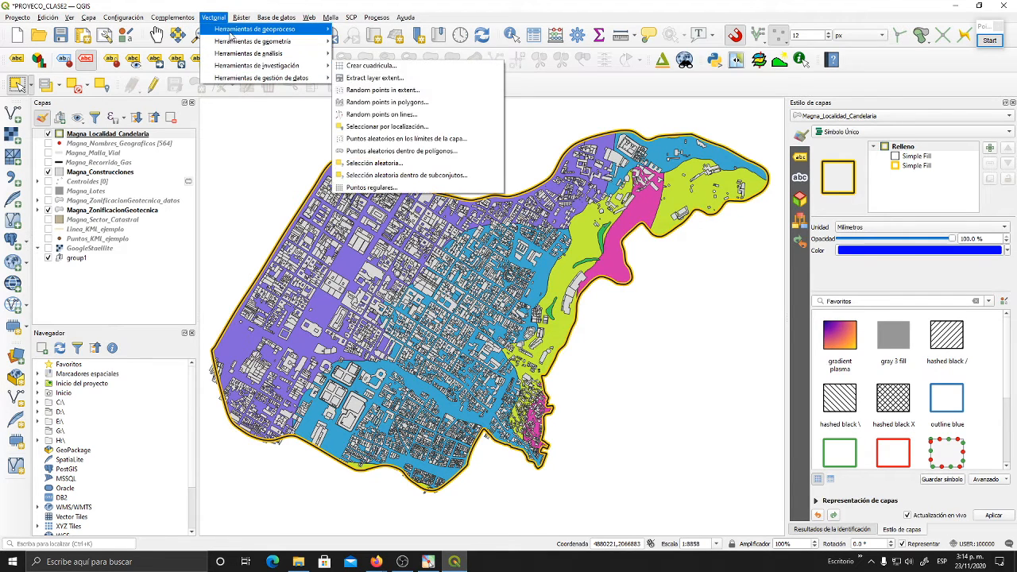
{"action": "mouse_move", "coordinate": [235, 46]}
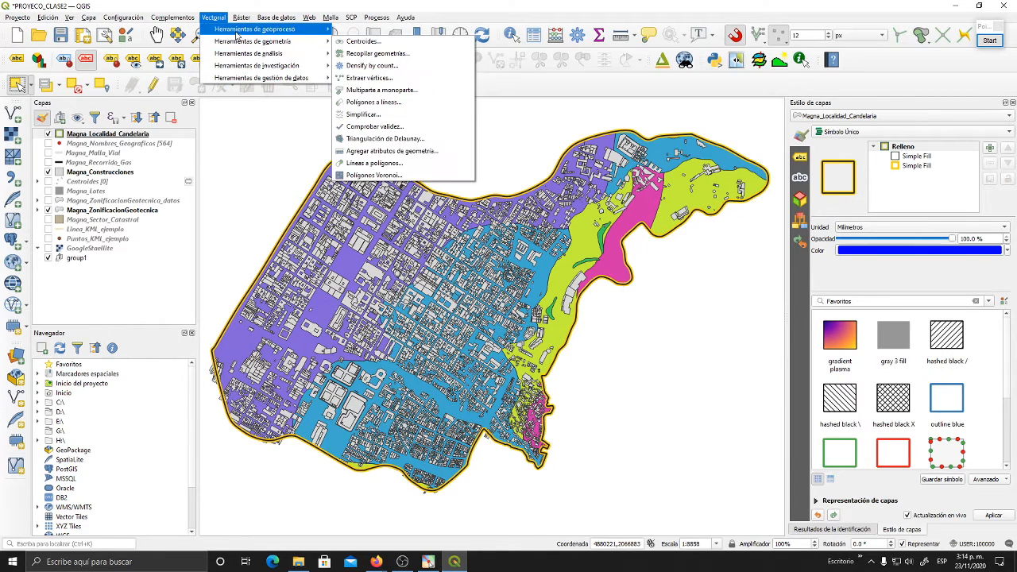
{"action": "mouse_move", "coordinate": [280, 82]}
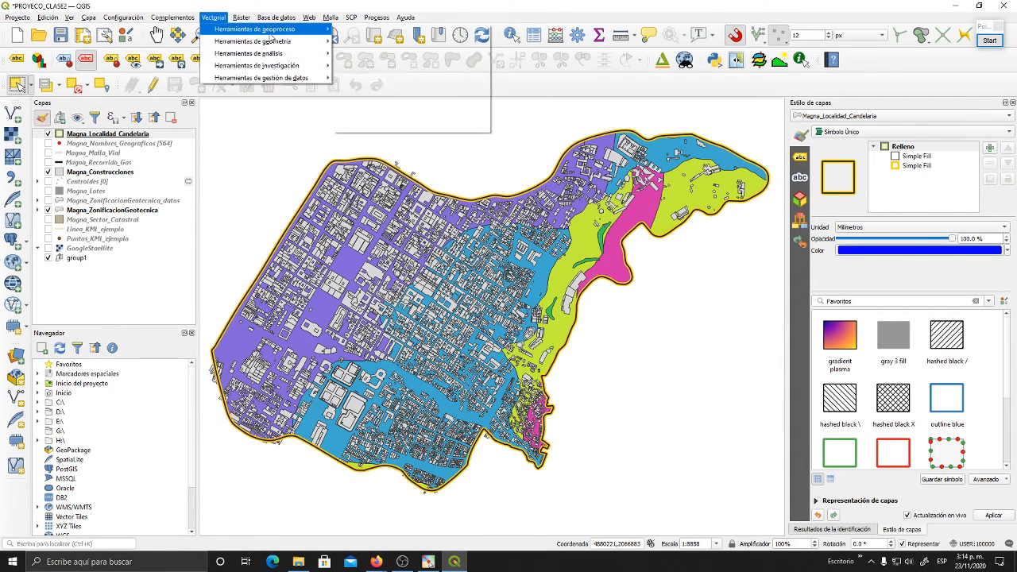
{"action": "mouse_move", "coordinate": [273, 34]}
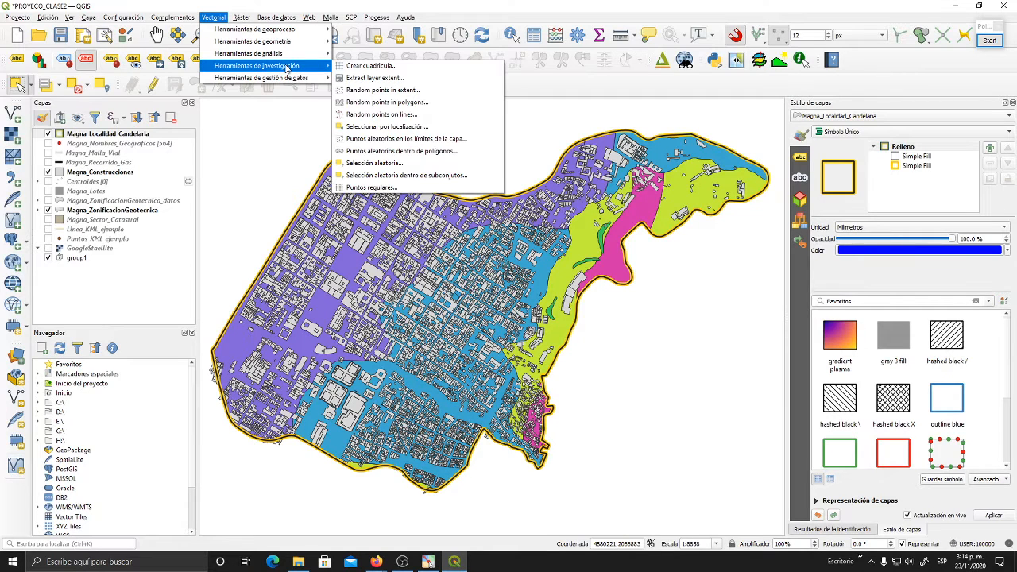
{"action": "mouse_move", "coordinate": [287, 59]}
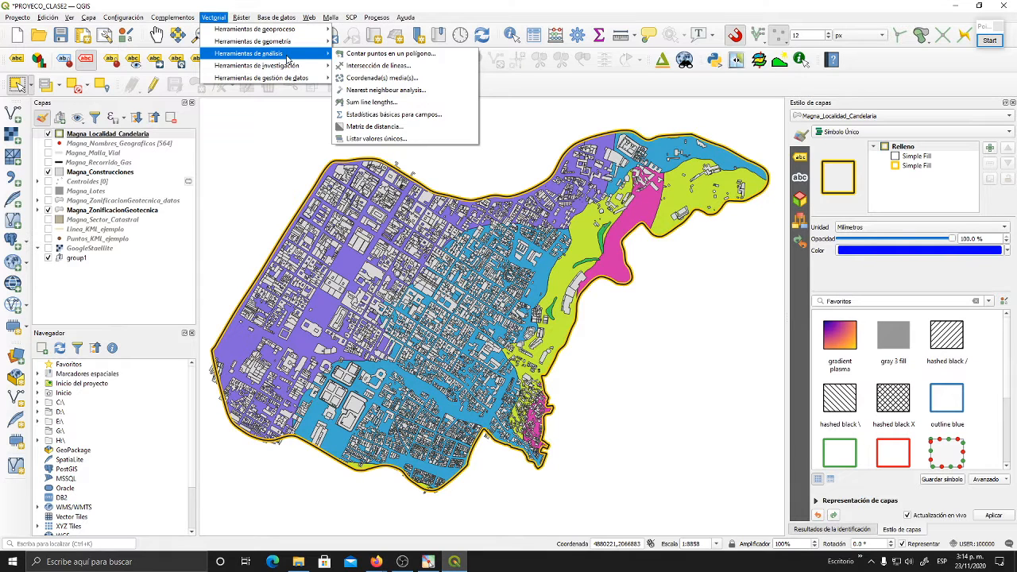
{"action": "mouse_move", "coordinate": [256, 67]}
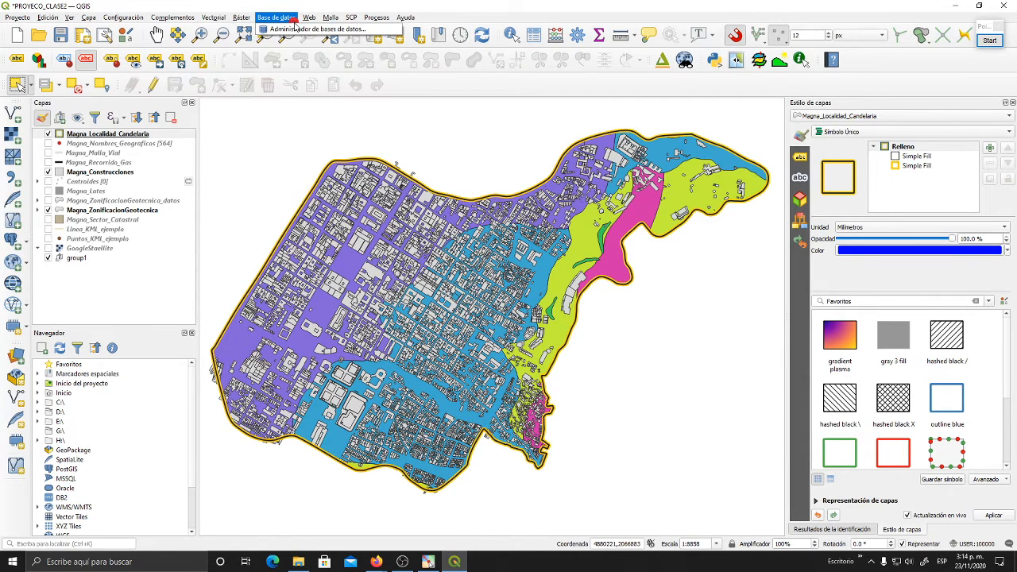
{"action": "mouse_move", "coordinate": [278, 28]}
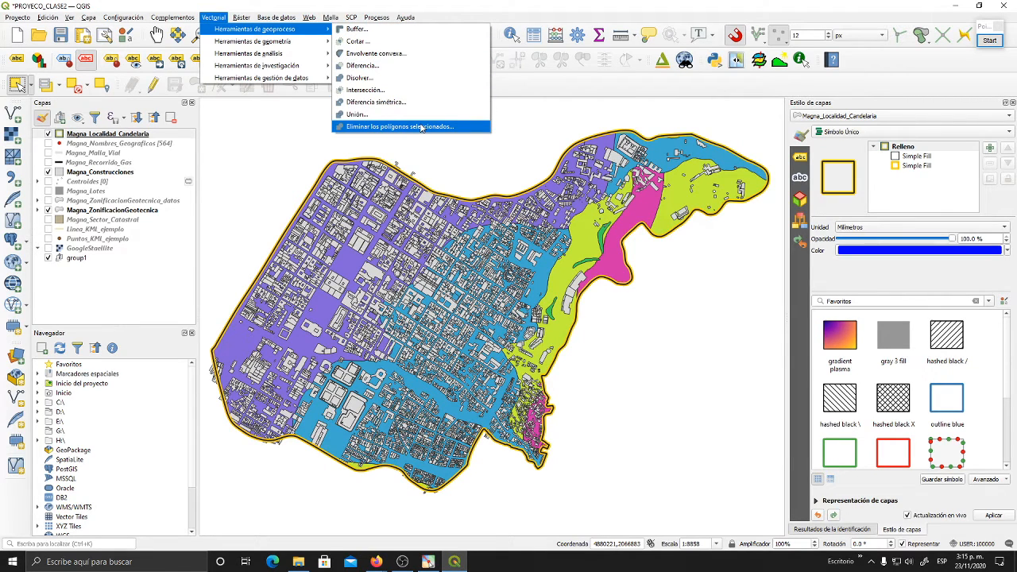
{"action": "left_click", "coordinate": [513, 90]}
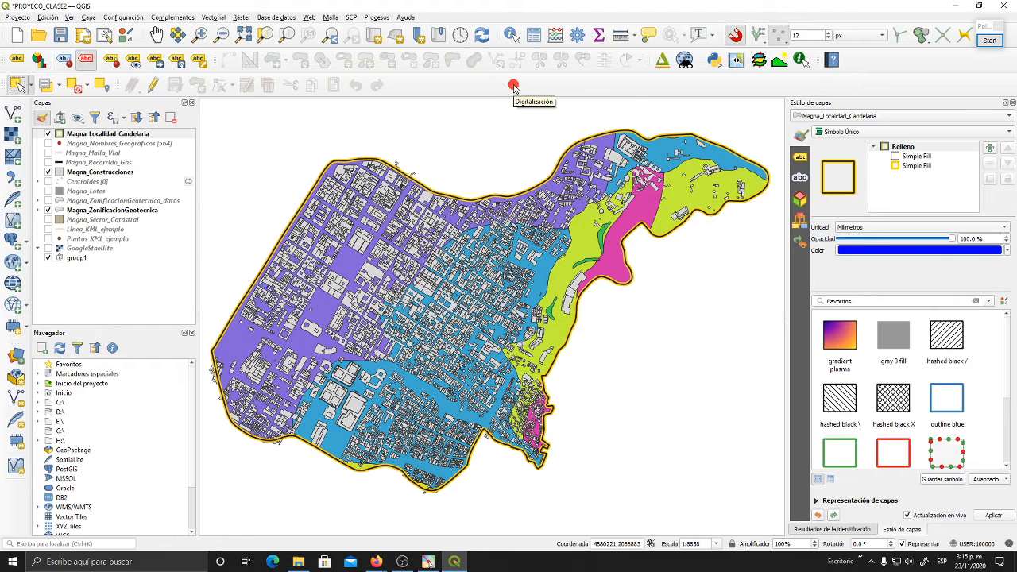
{"action": "left_click", "coordinate": [213, 16]}
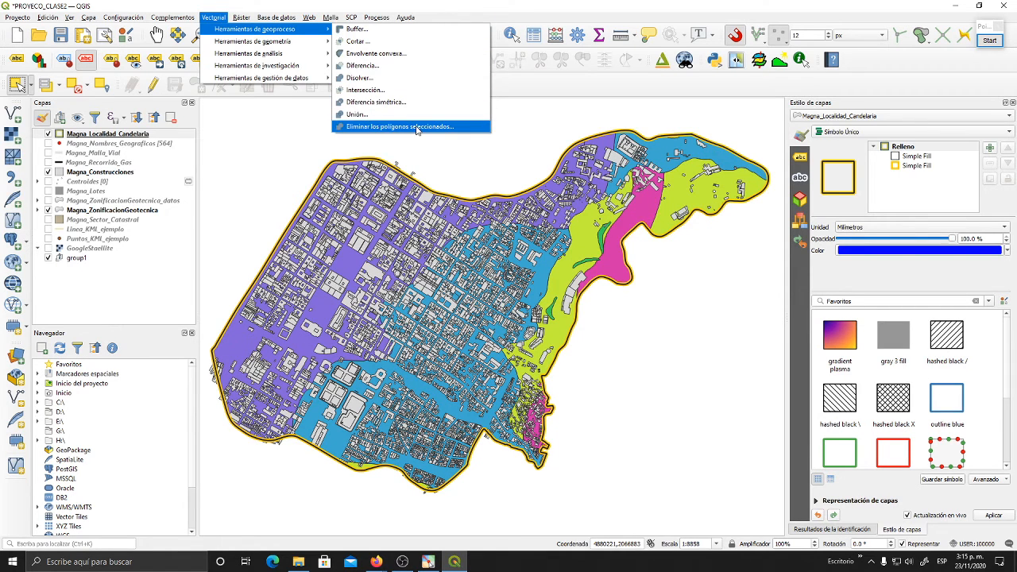
{"action": "left_click", "coordinate": [531, 88]}
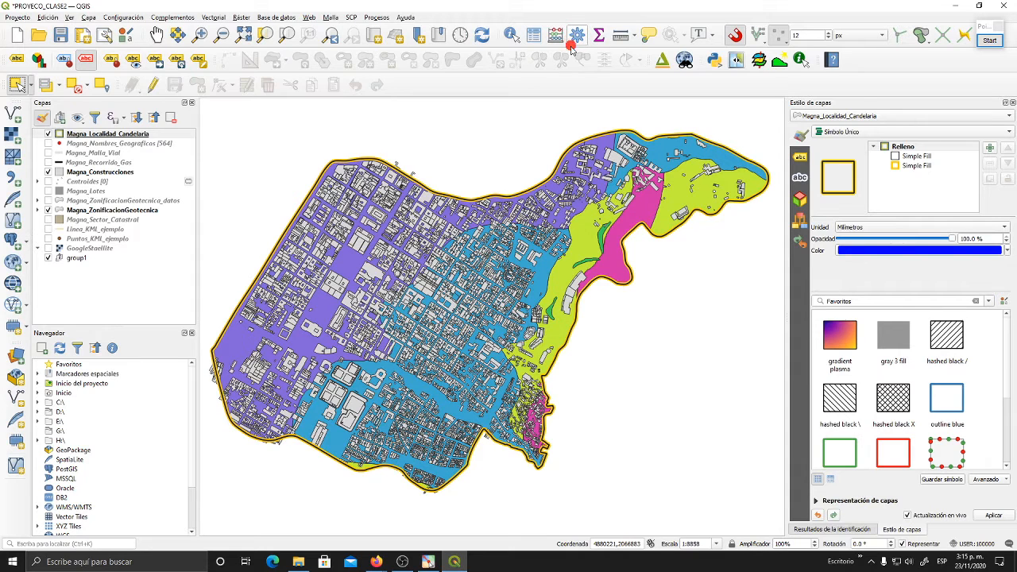
- Frame the Processing Toolbox control with a red rectangle using the on-screen annotation tool, and end the annotation
{"action": "left_click", "coordinate": [989, 40]}
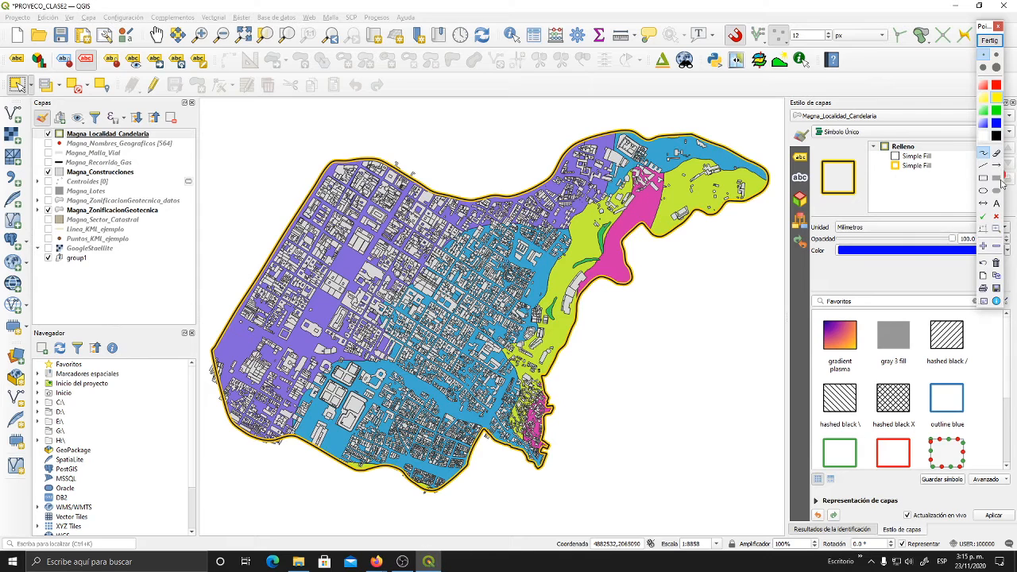
{"action": "left_click", "coordinate": [985, 178]}
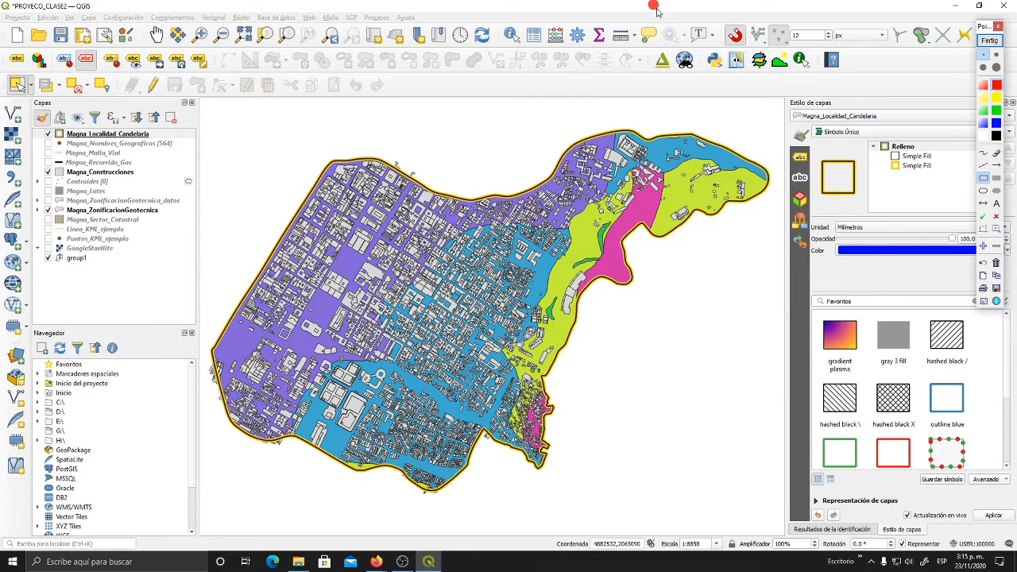
{"action": "left_click", "coordinate": [997, 54]}
{"action": "left_click_drag", "start_coordinate": [563, 21], "coordinate": [592, 50]}
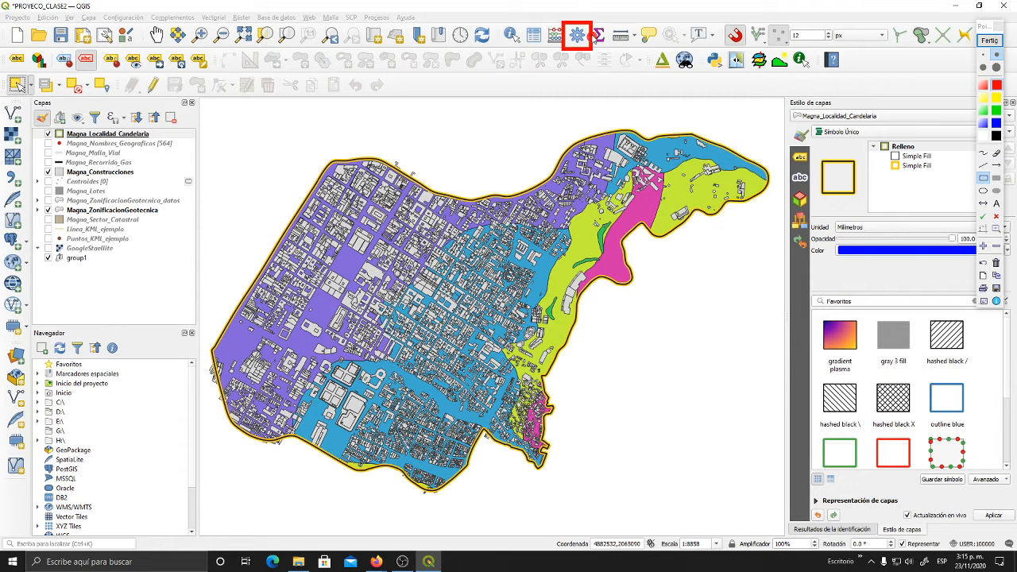
{"action": "left_click", "coordinate": [989, 40]}
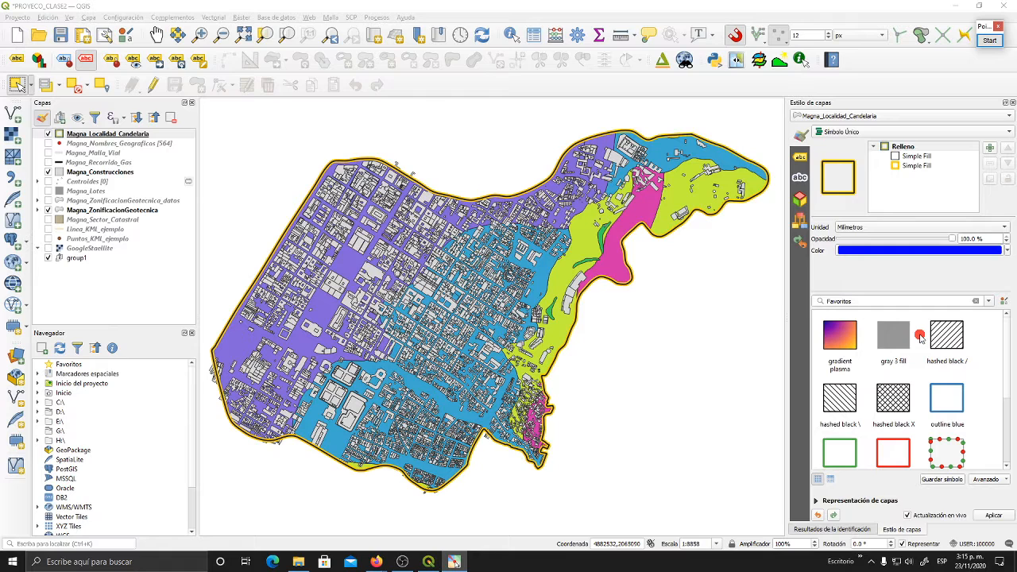
- Open the Processing Toolbox and detach it as a floating window over the map
{"action": "left_click", "coordinate": [577, 41]}
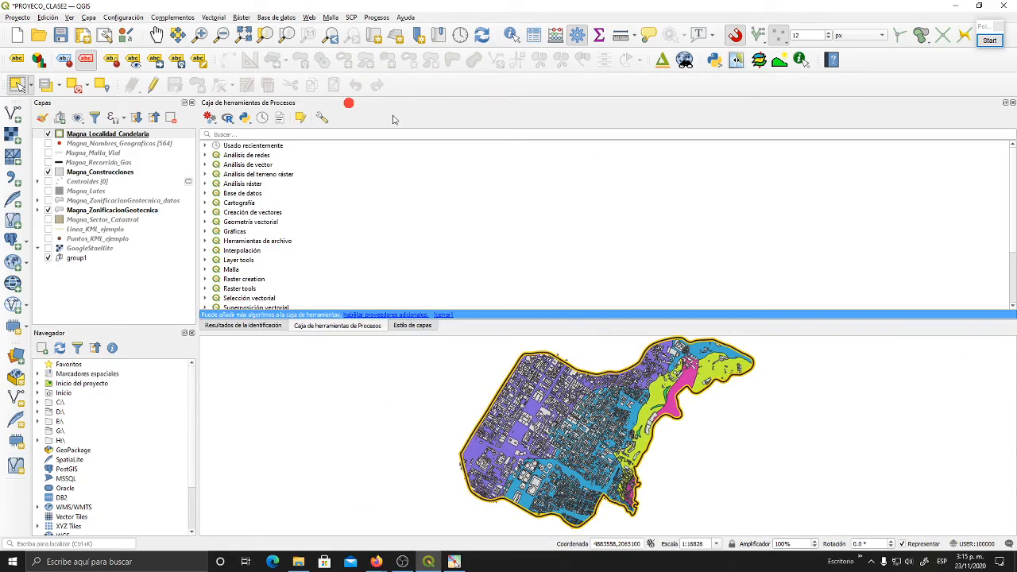
{"action": "left_click_drag", "start_coordinate": [349, 102], "coordinate": [987, 236]}
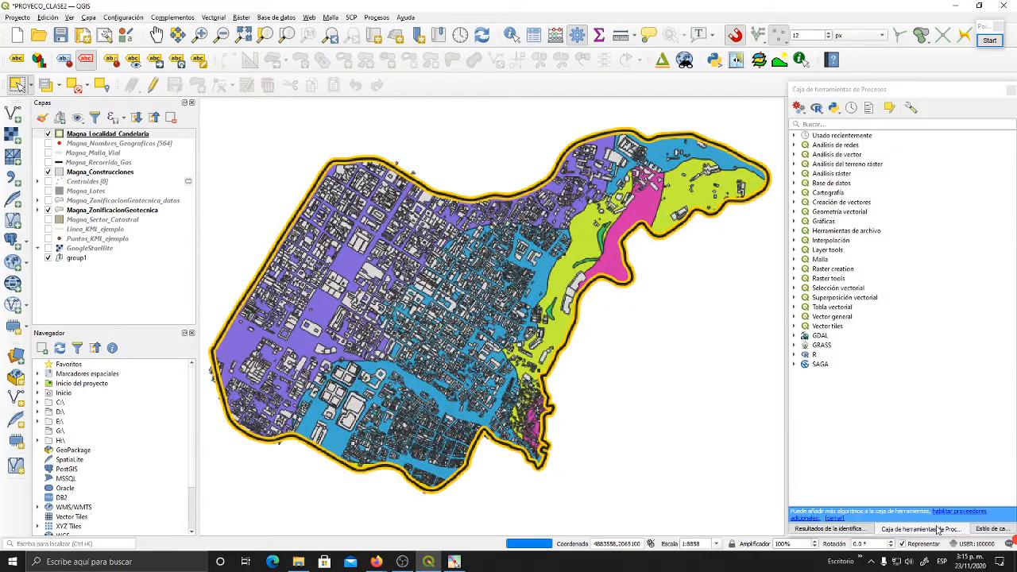
{"action": "mouse_move", "coordinate": [941, 530]}
{"action": "left_mouse_down"}
{"action": "mouse_move", "coordinate": [875, 521]}
{"action": "mouse_move", "coordinate": [681, 429]}
{"action": "mouse_move", "coordinate": [473, 83]}
{"action": "mouse_move", "coordinate": [499, 119]}
{"action": "mouse_move", "coordinate": [510, 103]}
{"action": "mouse_move", "coordinate": [517, 137]}
{"action": "mouse_move", "coordinate": [535, 118]}
{"action": "left_mouse_up"}
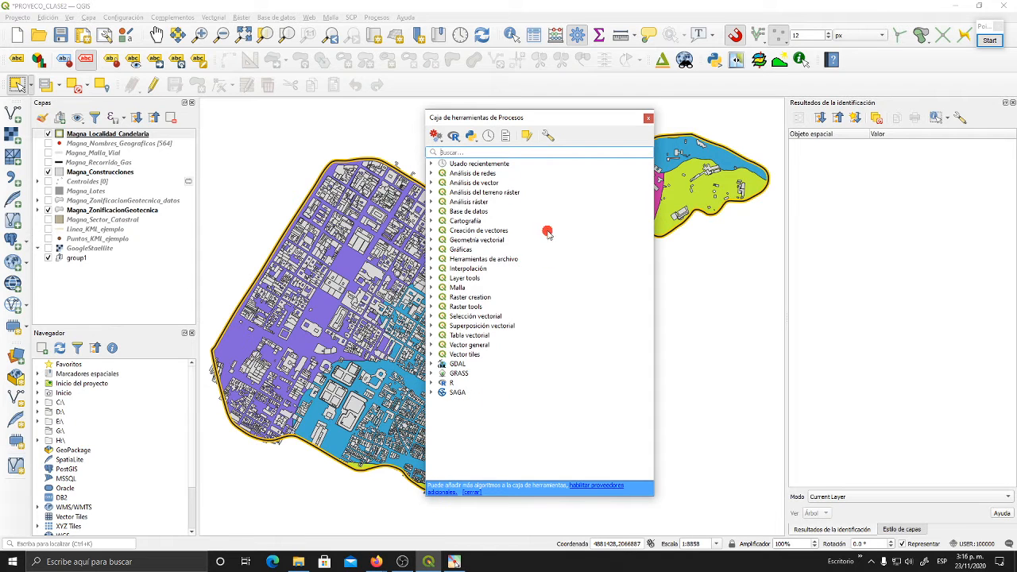
{"action": "left_click_drag", "start_coordinate": [554, 117], "coordinate": [590, 107]}
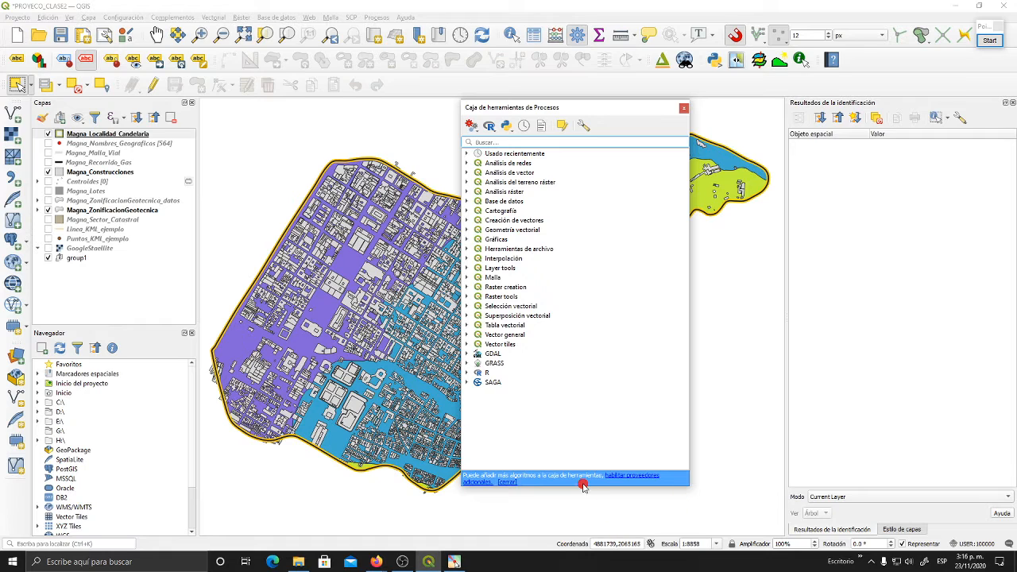
- Examine the toolbox's network analysis, vector analysis and raster terrain analysis groups, collapsing each one again
{"action": "left_click", "coordinate": [466, 163]}
{"action": "left_click", "coordinate": [466, 163]}
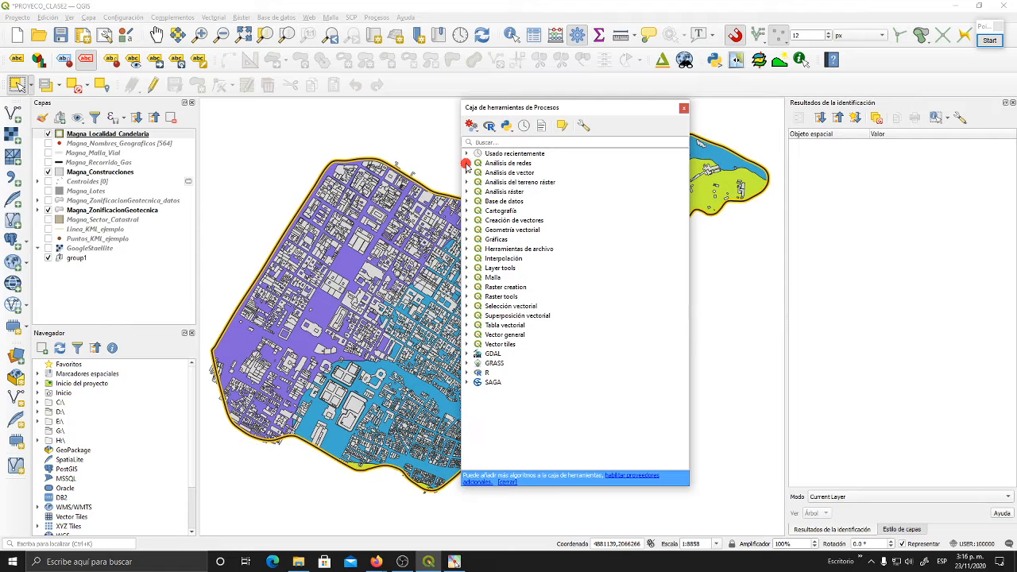
{"action": "left_click", "coordinate": [467, 173]}
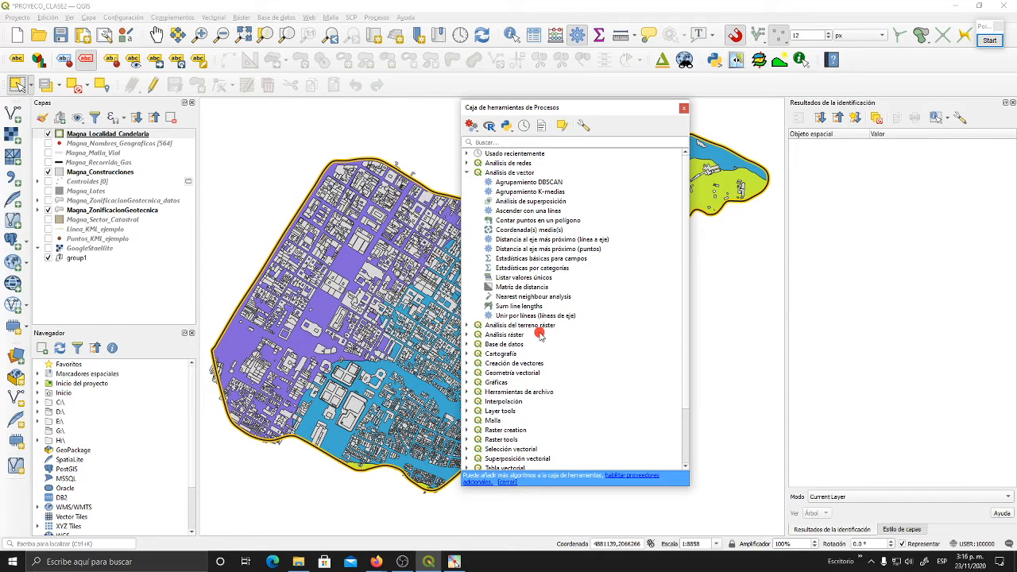
{"action": "left_click", "coordinate": [466, 173]}
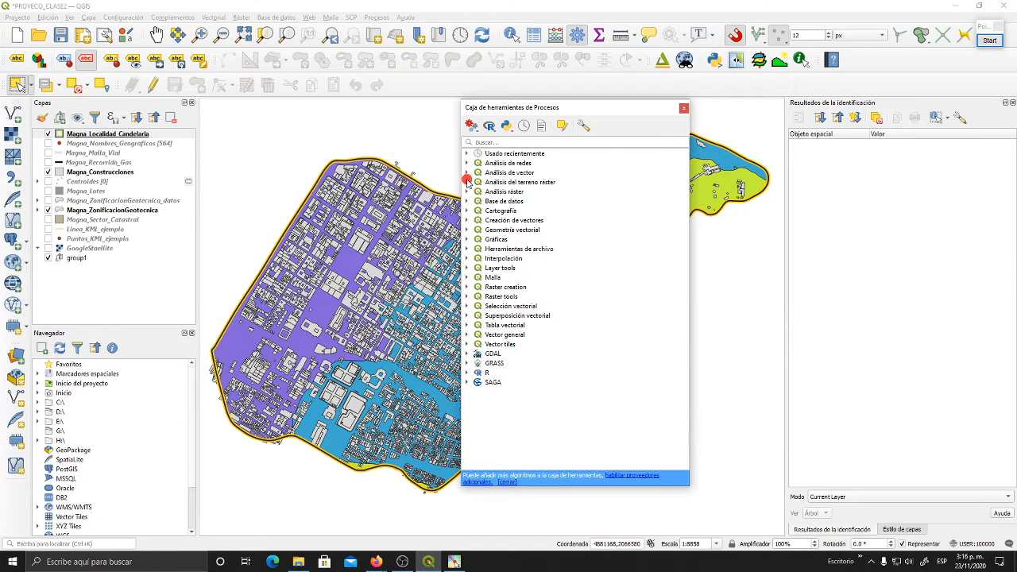
{"action": "left_click", "coordinate": [468, 182]}
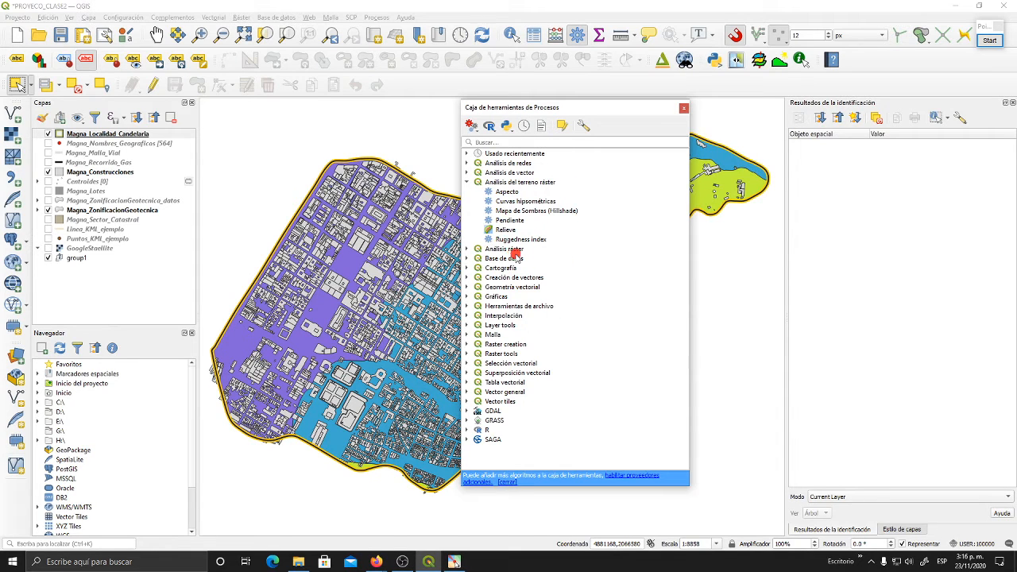
{"action": "left_click", "coordinate": [467, 182]}
- Examine the Análisis ráster group and its Fuzzify raster tools, from gaussian to small membership, and collapse the group
{"action": "left_click", "coordinate": [468, 193]}
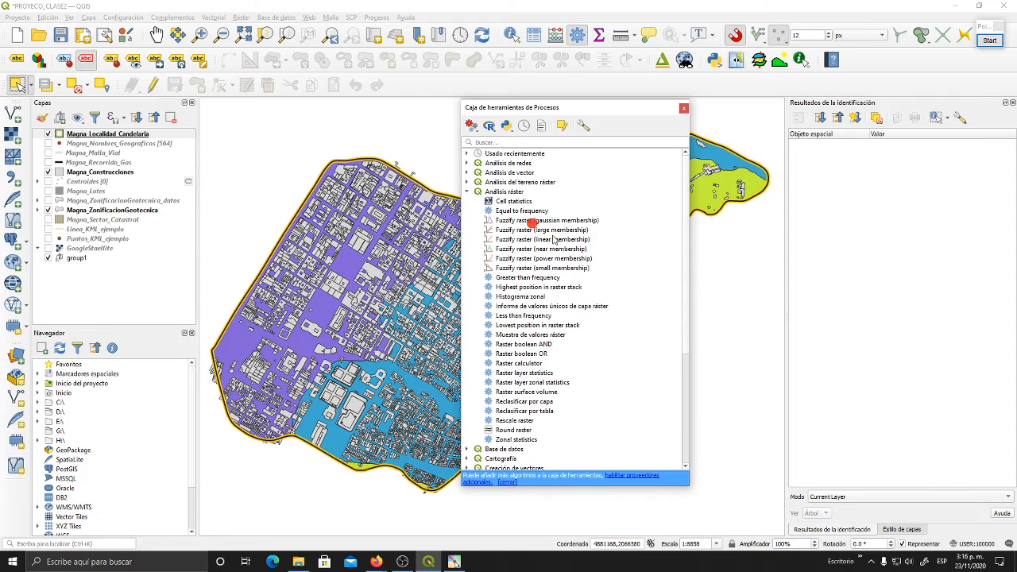
{"action": "left_click", "coordinate": [545, 222]}
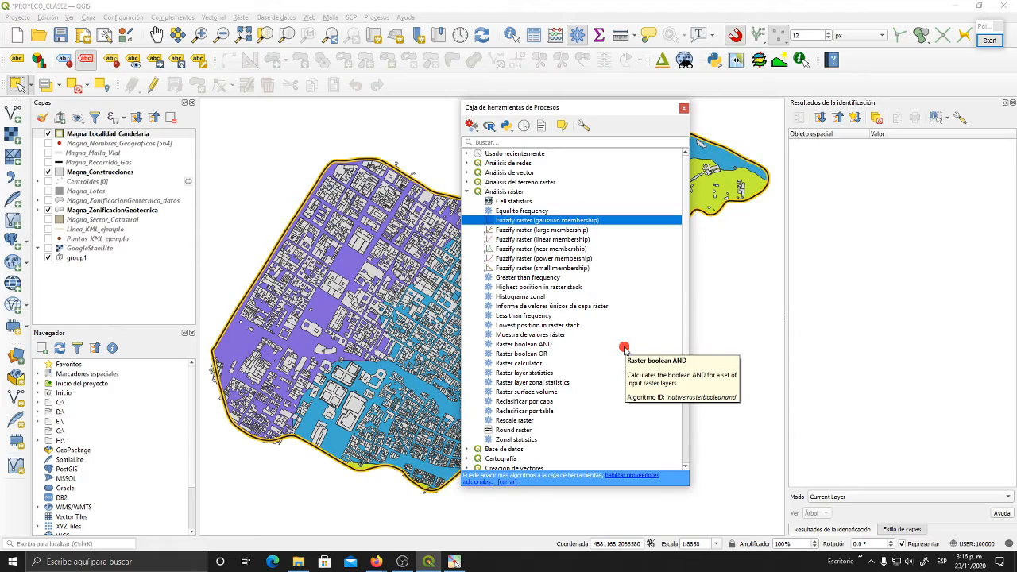
{"action": "left_click", "coordinate": [544, 269]}
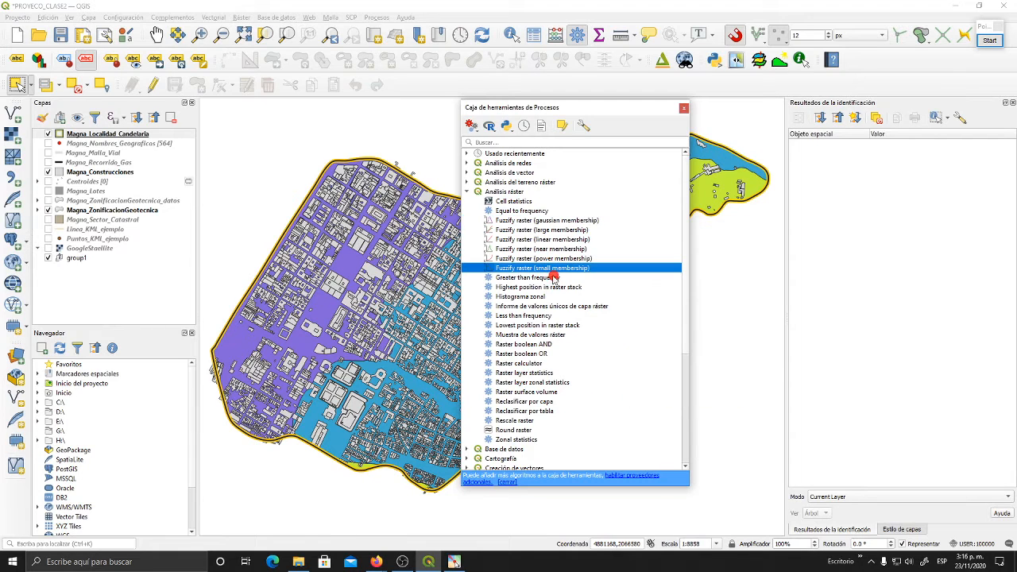
{"action": "left_click", "coordinate": [529, 260]}
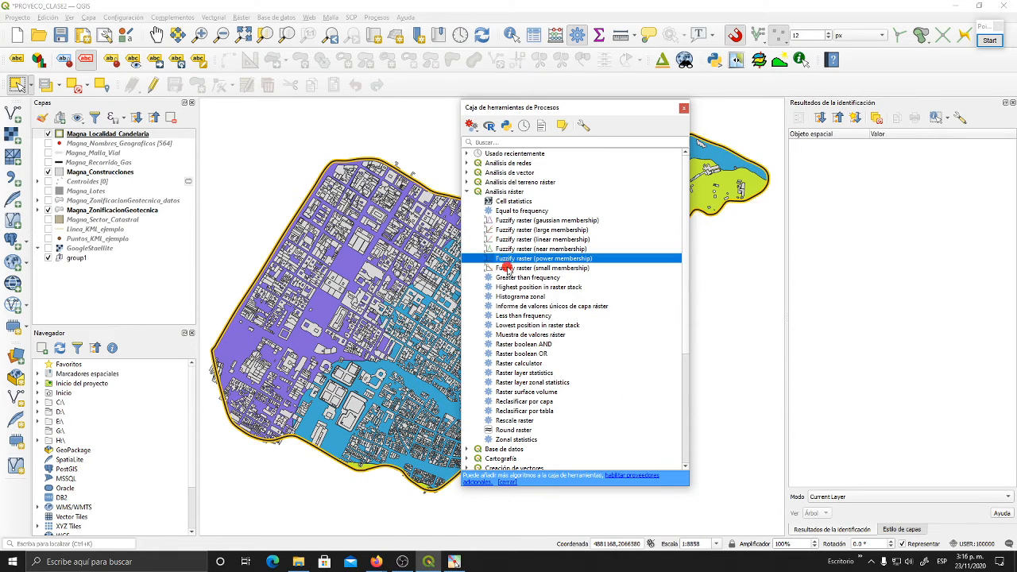
{"action": "left_click", "coordinate": [509, 229]}
{"action": "left_click", "coordinate": [508, 220]}
{"action": "left_click", "coordinate": [509, 239]}
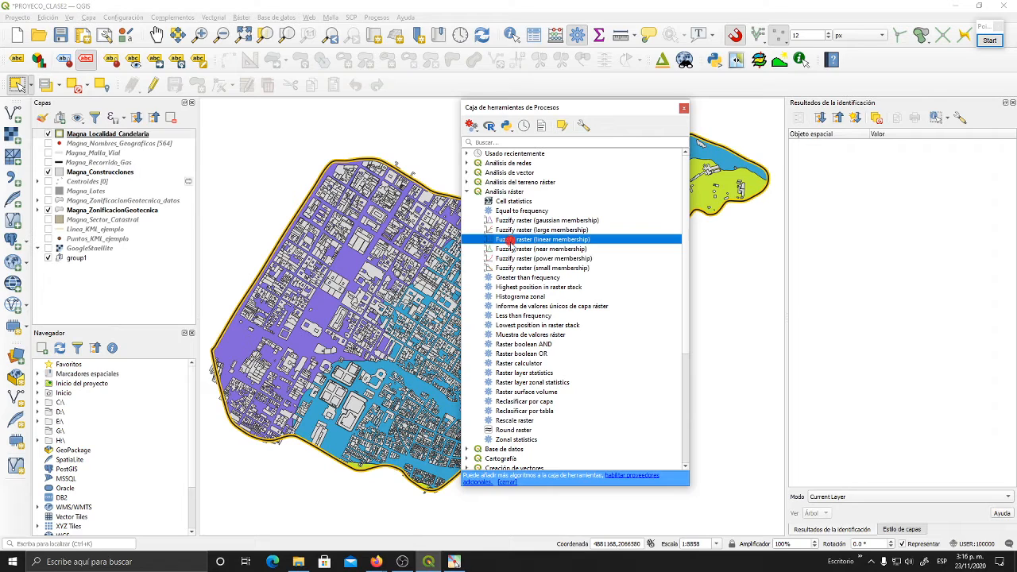
{"action": "left_click", "coordinate": [509, 248]}
{"action": "left_click", "coordinate": [510, 259]}
{"action": "left_click", "coordinate": [510, 267]}
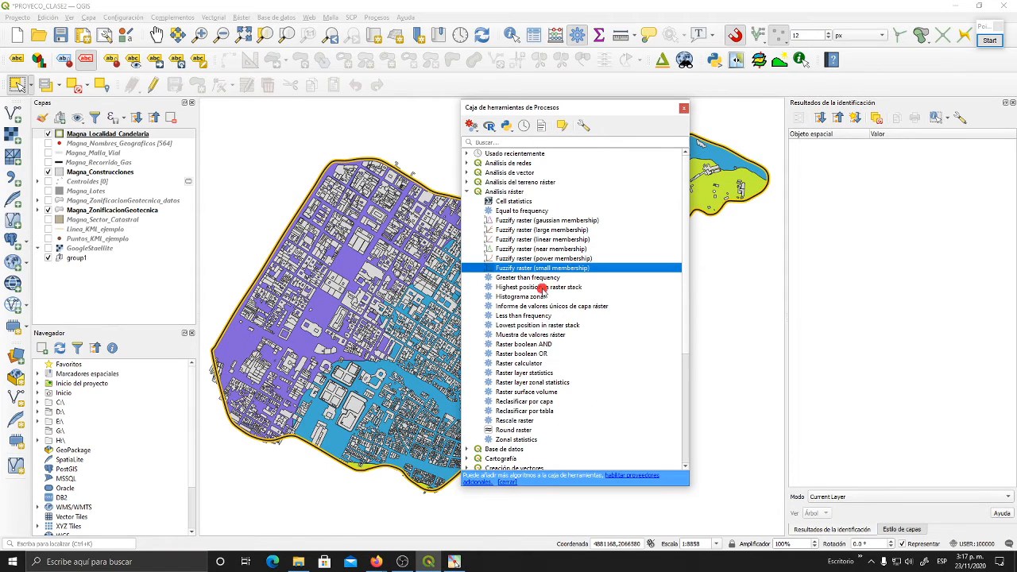
{"action": "left_click", "coordinate": [468, 192]}
- Look through the Base de datos, Cartografía and Creación de vectores groups, collapsing each one again
{"action": "left_click", "coordinate": [467, 201]}
{"action": "left_click", "coordinate": [467, 201]}
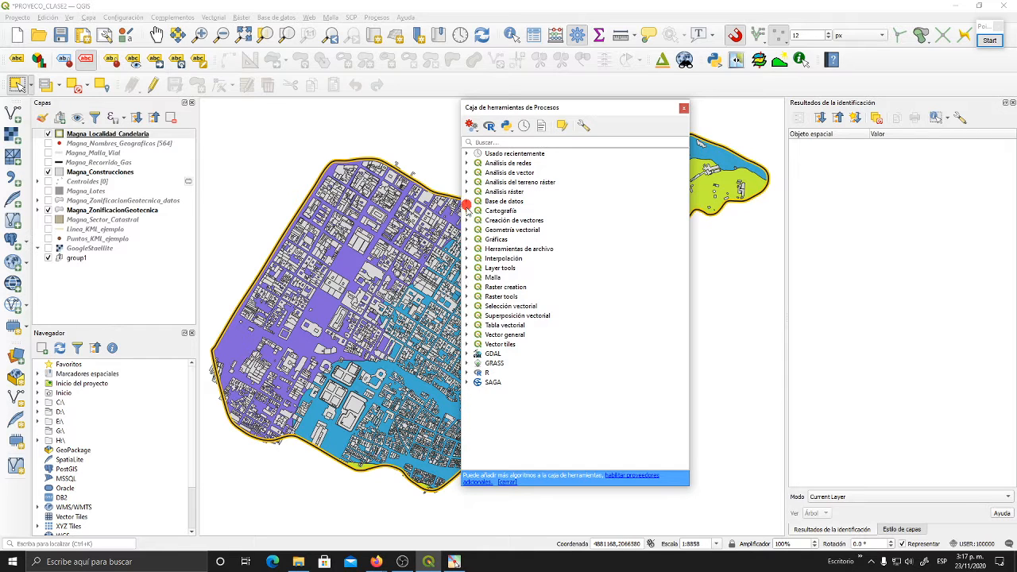
{"action": "left_click", "coordinate": [467, 211]}
{"action": "left_click", "coordinate": [467, 211]}
{"action": "left_click", "coordinate": [469, 220]}
{"action": "left_click", "coordinate": [468, 221]}
- Locate Buffer in the toolbox's Geometría vectorial group and compare it with the Buffer entry in the vector geoprocessing tools
{"action": "left_click", "coordinate": [468, 230]}
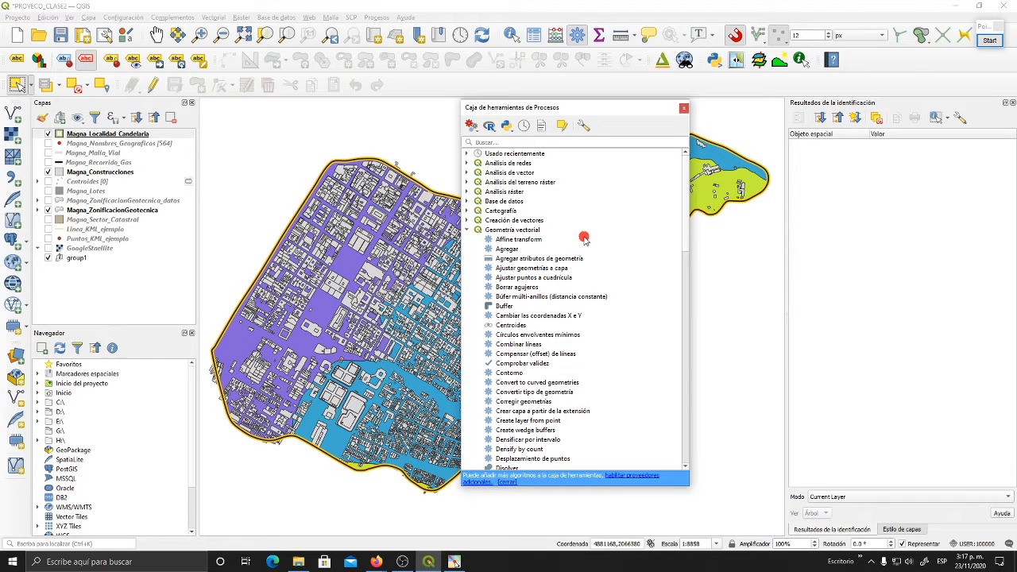
{"action": "scroll", "coordinate": [585, 247], "scroll_direction": "down", "scroll_amount": 1}
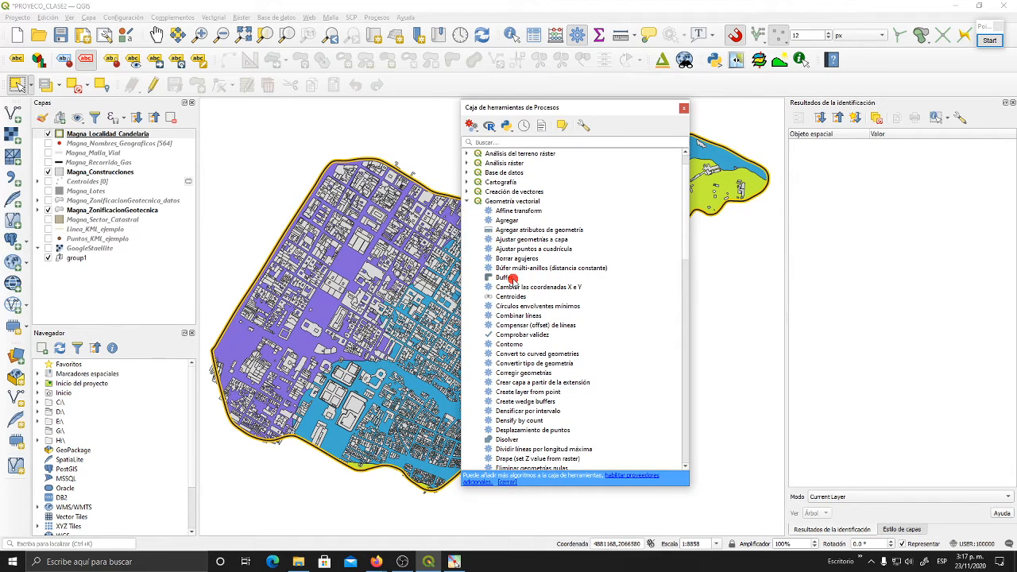
{"action": "left_click", "coordinate": [512, 278]}
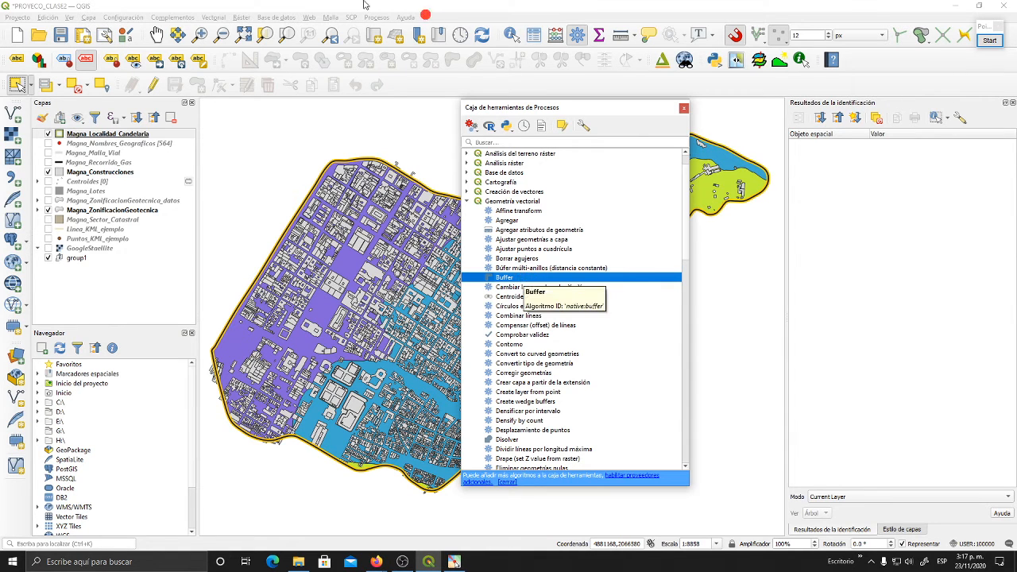
{"action": "left_click", "coordinate": [221, 19]}
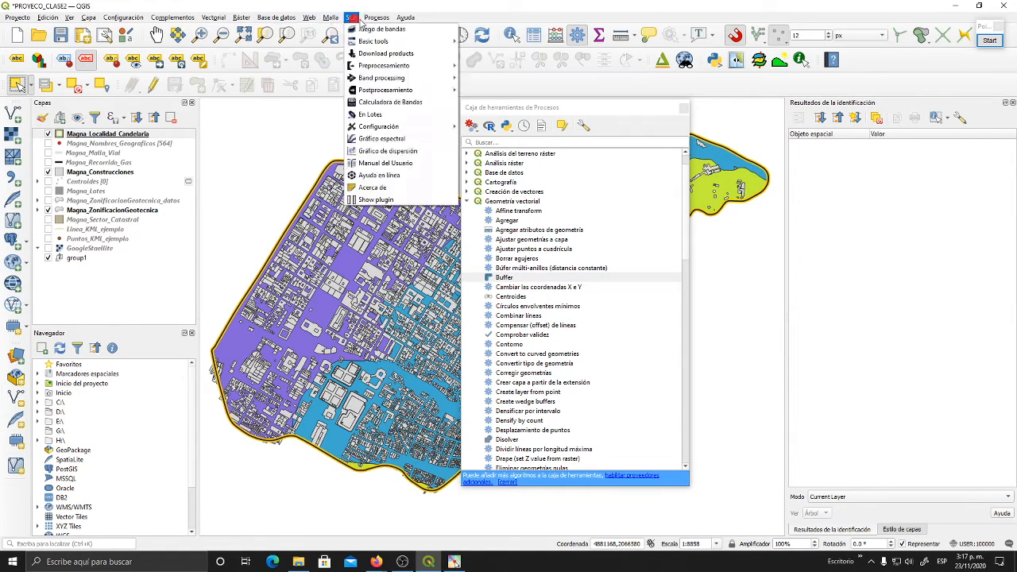
{"action": "mouse_move", "coordinate": [229, 31]}
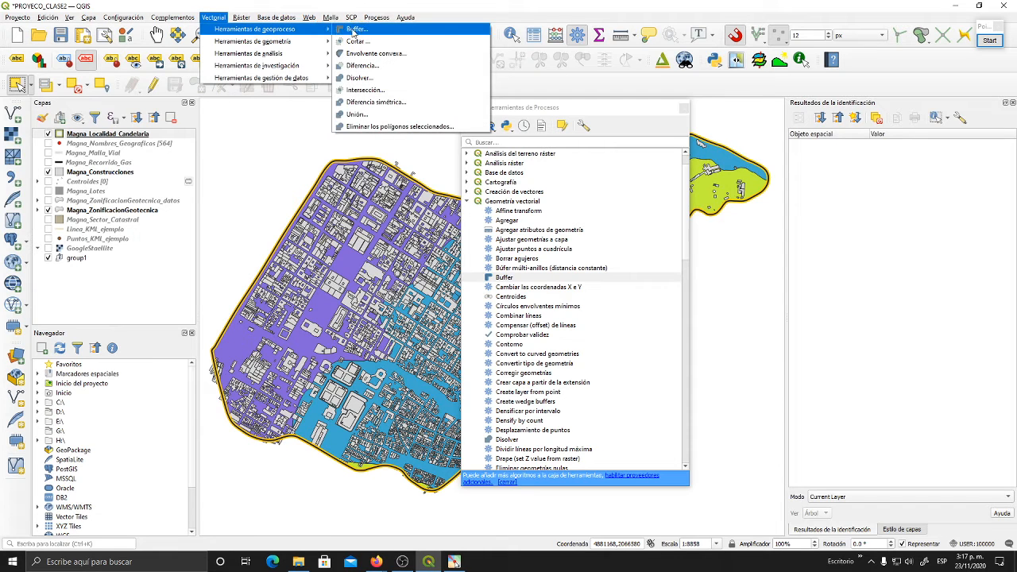
{"action": "left_click", "coordinate": [544, 112]}
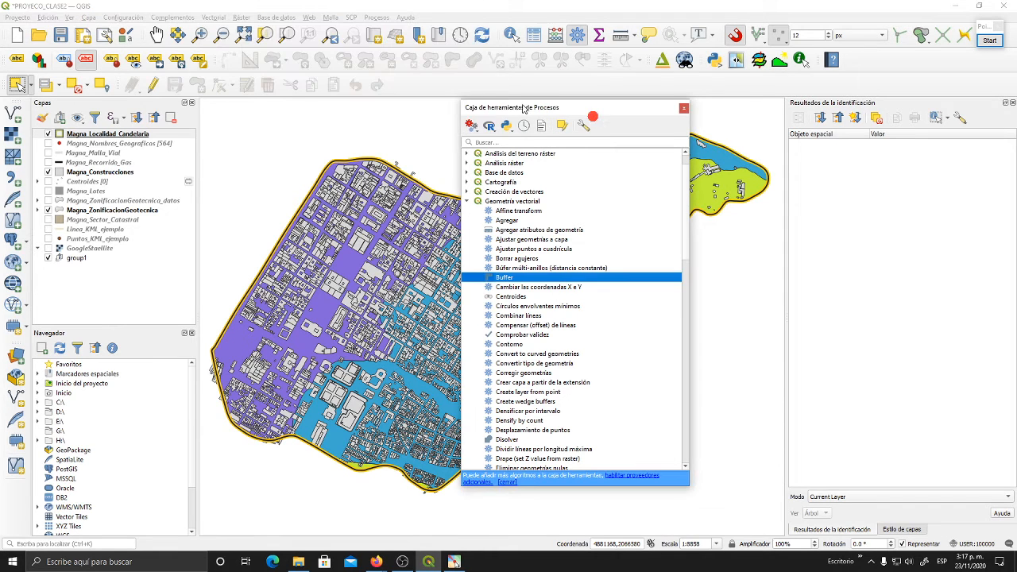
- Shift the floating toolbox sideways over the map and examine the Superposición vectorial tools, leaving both vector groups collapsed
{"action": "left_click_drag", "start_coordinate": [524, 105], "coordinate": [565, 105]}
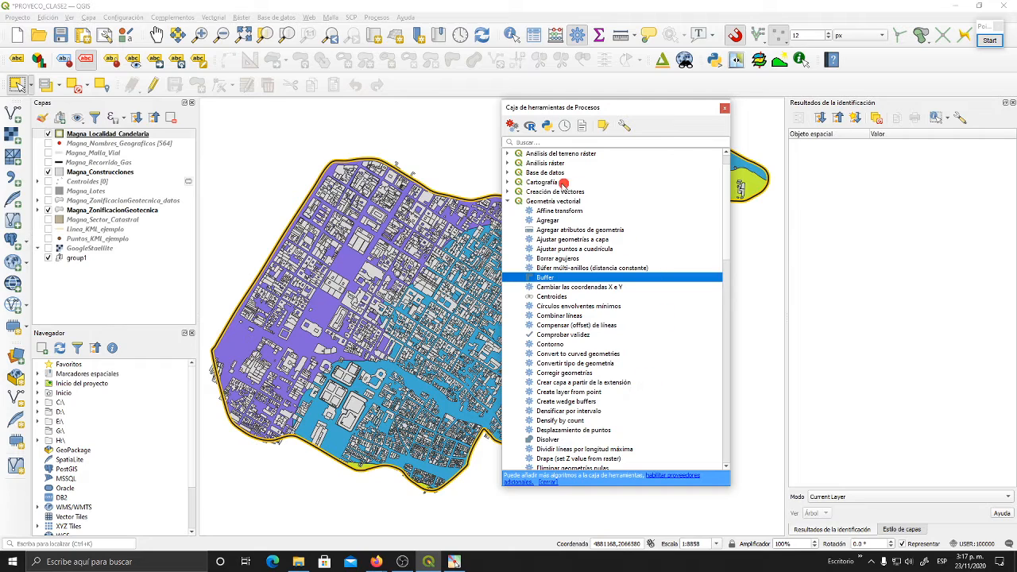
{"action": "left_click", "coordinate": [508, 203]}
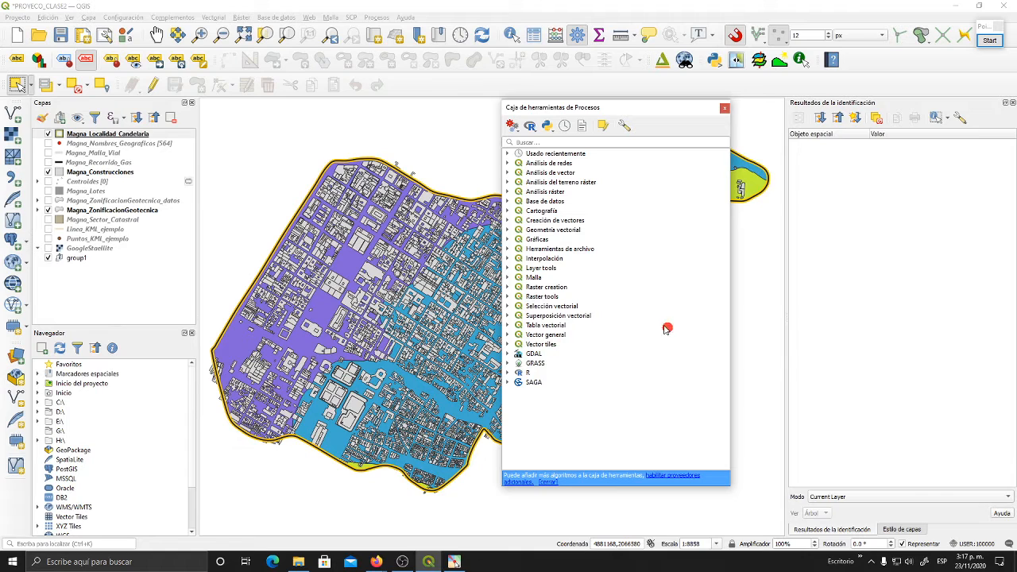
{"action": "left_click", "coordinate": [507, 316]}
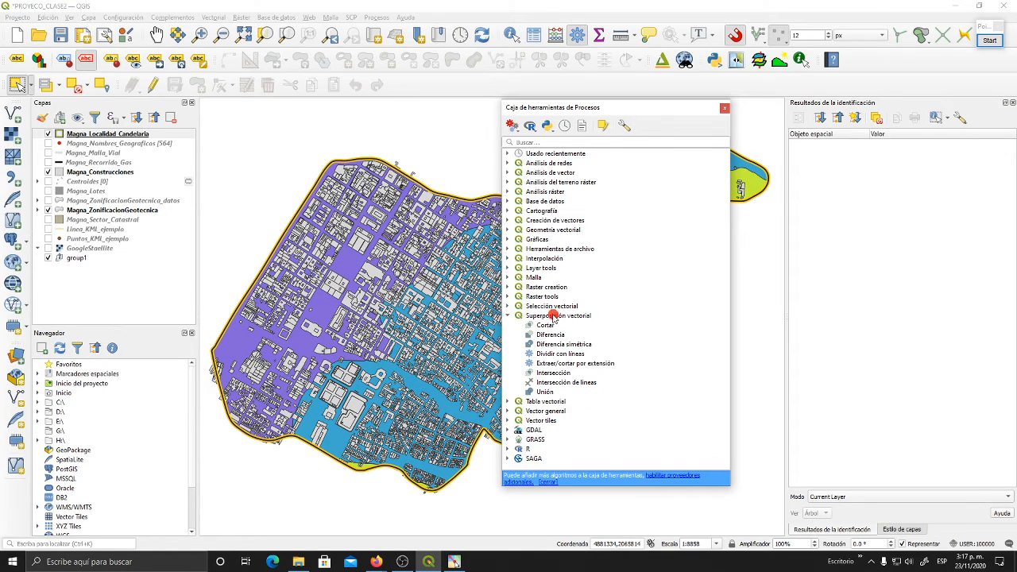
{"action": "left_click", "coordinate": [507, 315]}
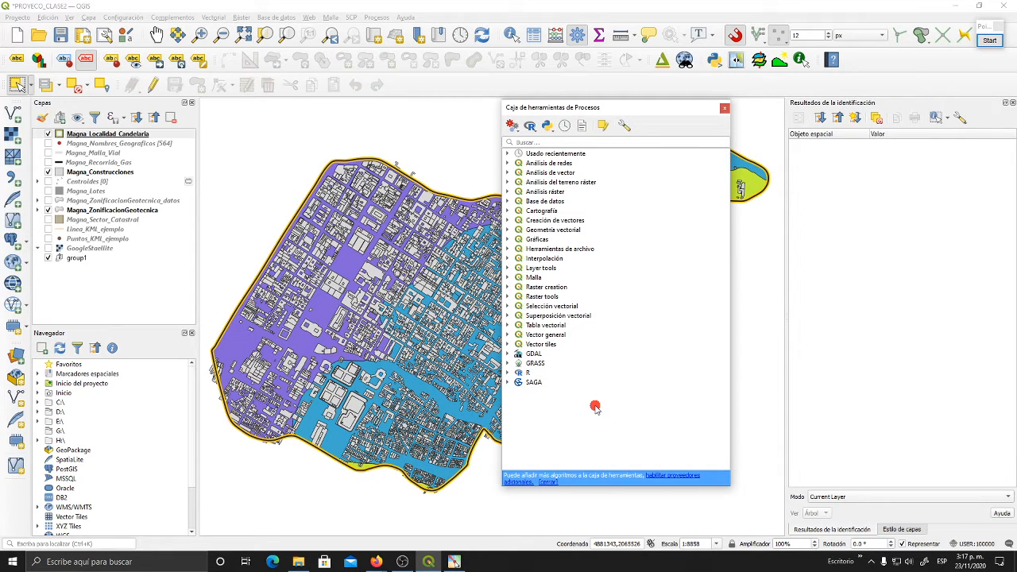
- Search the installed Windows applications for "qgi" to check the available QGIS versions, and dismiss the search
{"action": "left_click", "coordinate": [170, 561]}
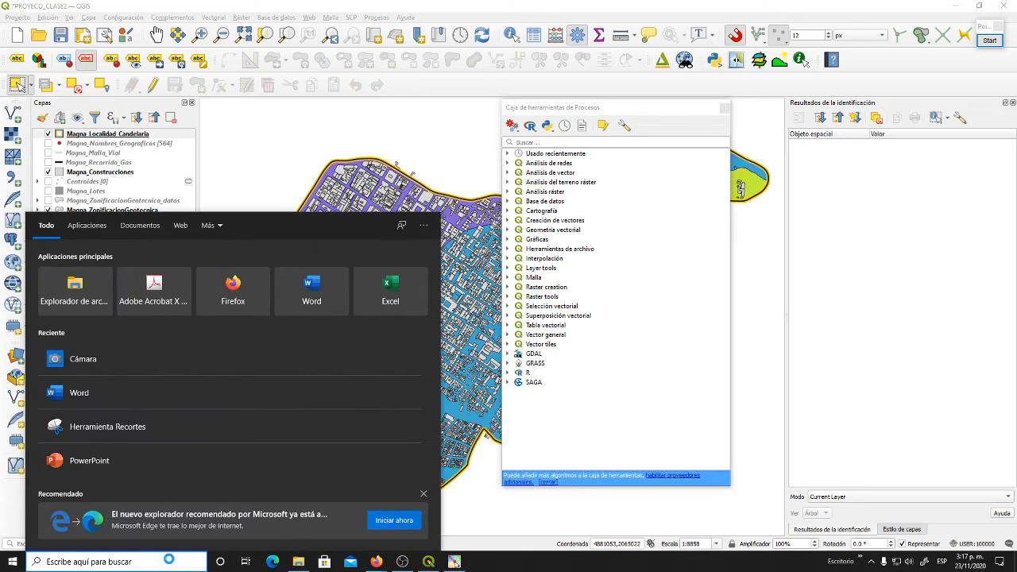
{"action": "type", "text": "qgi"}
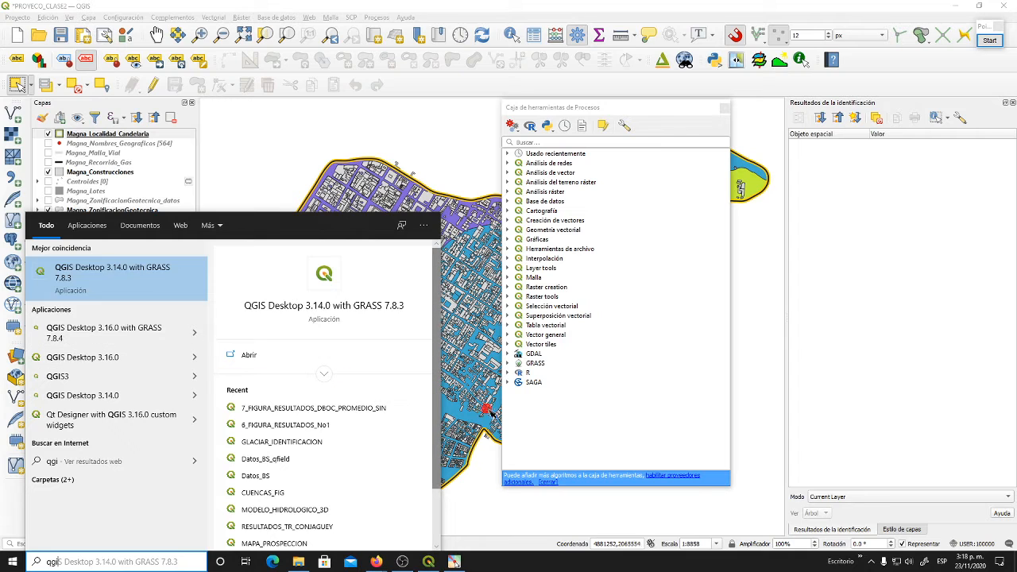
{"action": "left_click", "coordinate": [525, 411]}
- Expand the GRASS and SAGA providers and look through SAGA's raster, terrain analysis and vector tool groups
{"action": "left_click", "coordinate": [542, 364]}
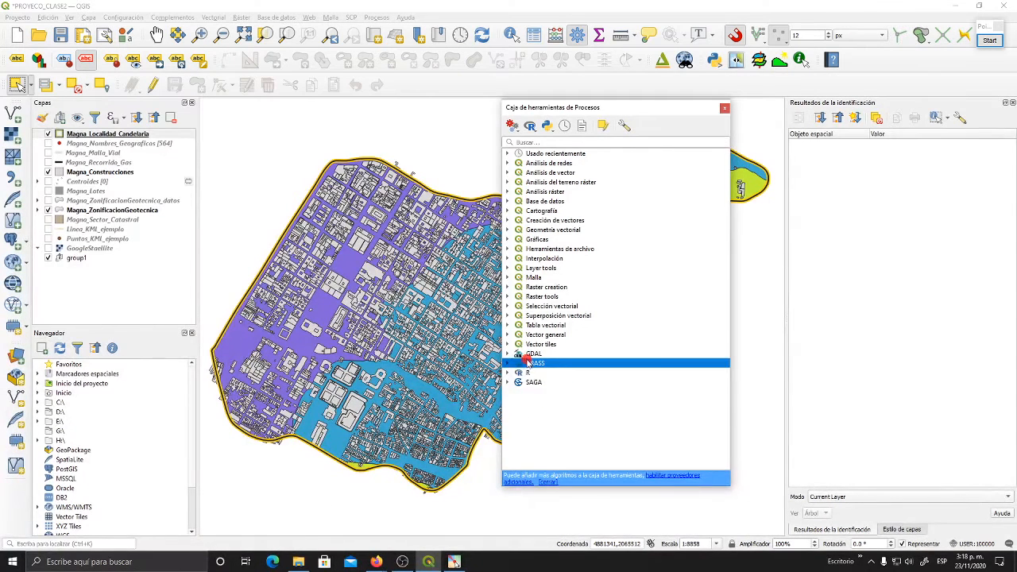
{"action": "left_click", "coordinate": [509, 363]}
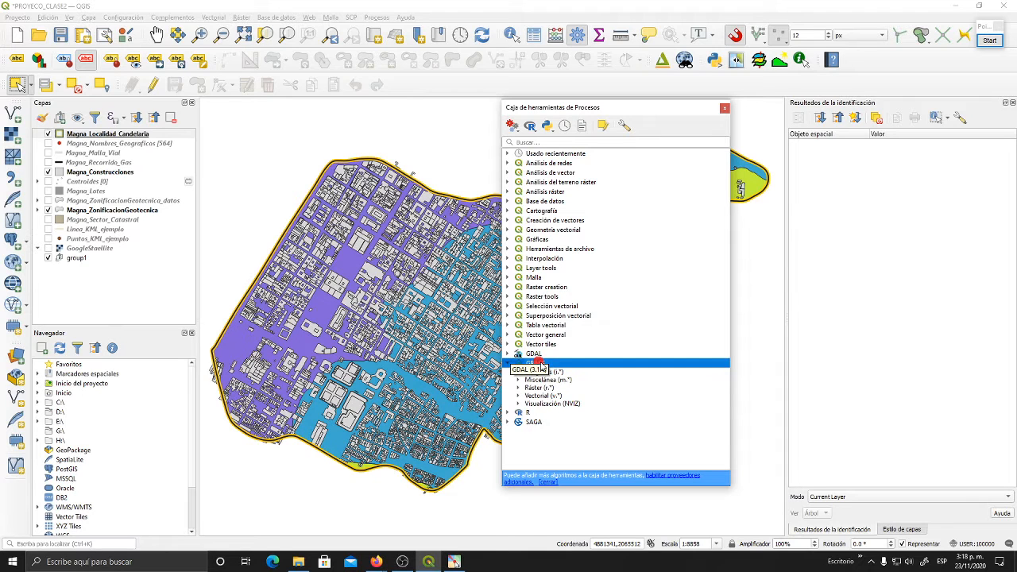
{"action": "left_click", "coordinate": [508, 422]}
{"action": "scroll", "coordinate": [566, 362], "scroll_direction": "down", "scroll_amount": 4}
{"action": "scroll", "coordinate": [566, 362], "scroll_direction": "down", "scroll_amount": 1}
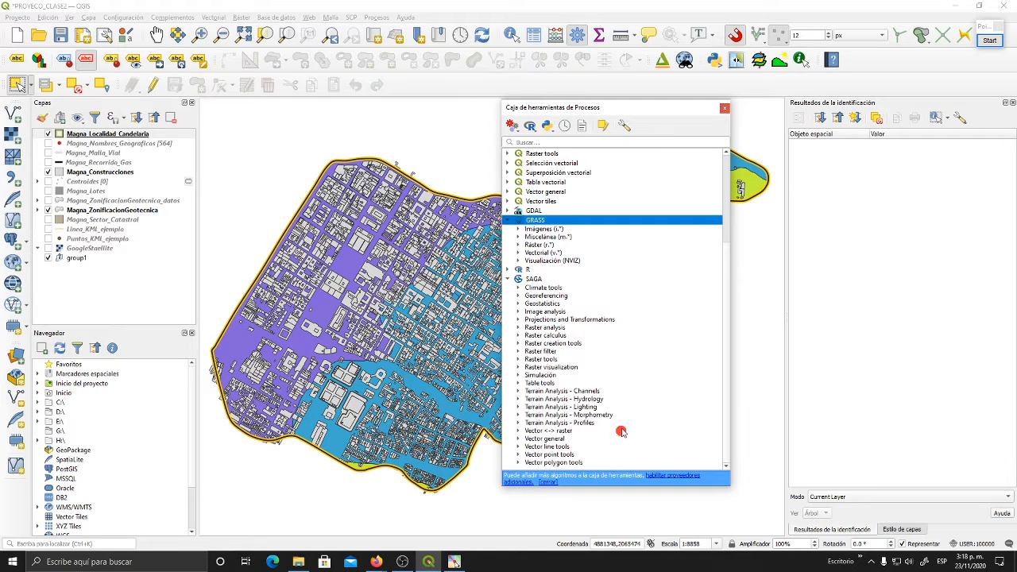
{"action": "left_click", "coordinate": [546, 357]}
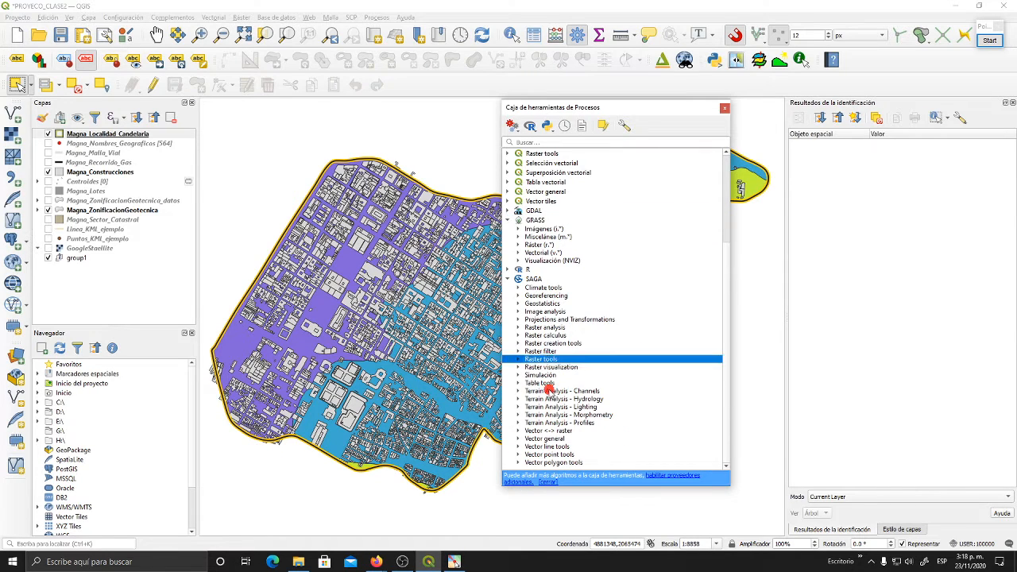
{"action": "left_click", "coordinate": [550, 390]}
{"action": "left_click", "coordinate": [557, 438]}
{"action": "left_click", "coordinate": [559, 352]}
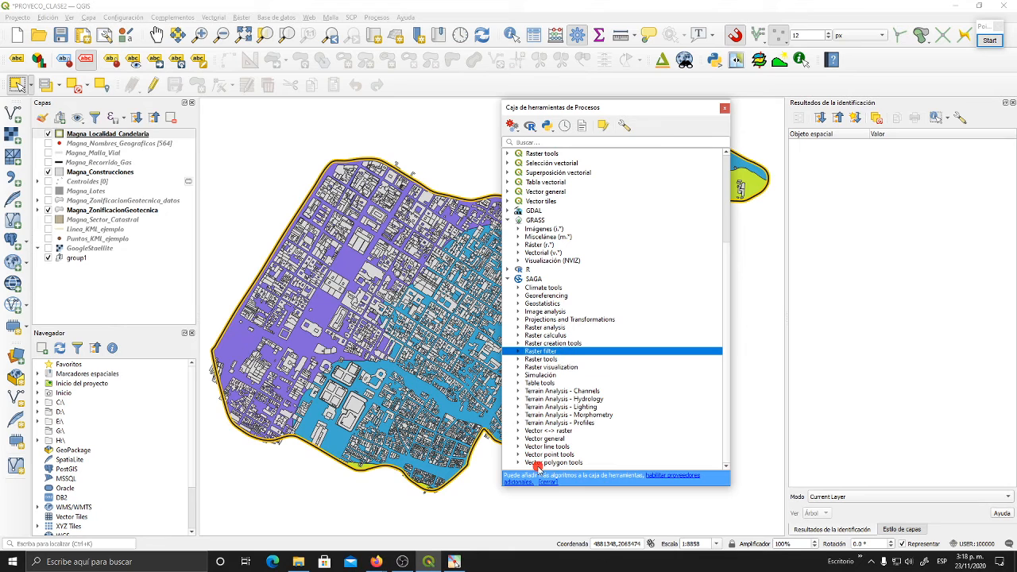
- Examine the image tools in the GRASS Imágenes (i.*) group and collapse the group
{"action": "left_click", "coordinate": [534, 220]}
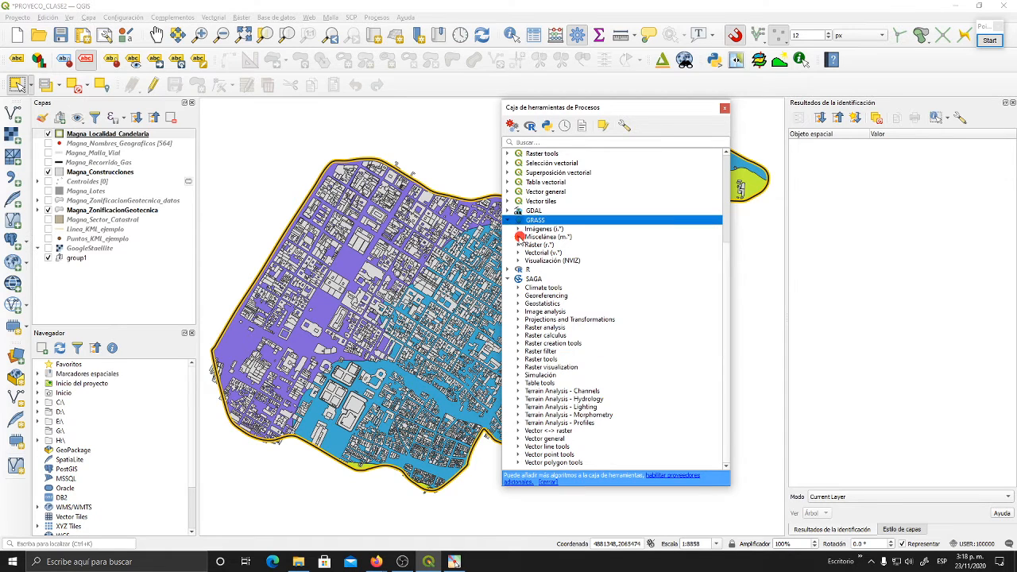
{"action": "left_click", "coordinate": [517, 229]}
{"action": "scroll", "coordinate": [566, 268], "scroll_direction": "down", "scroll_amount": 7}
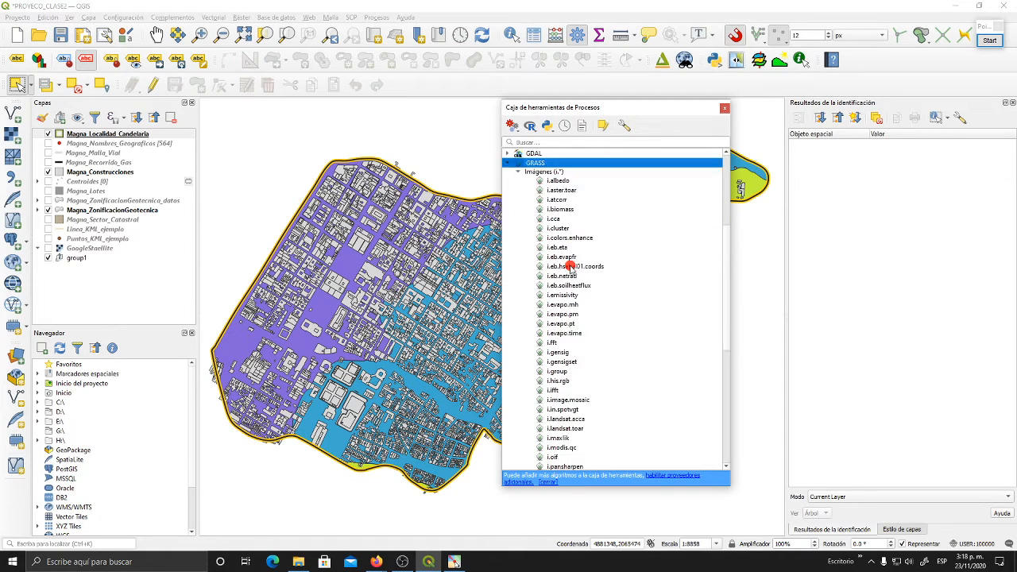
{"action": "scroll", "coordinate": [569, 268], "scroll_direction": "up", "scroll_amount": 7}
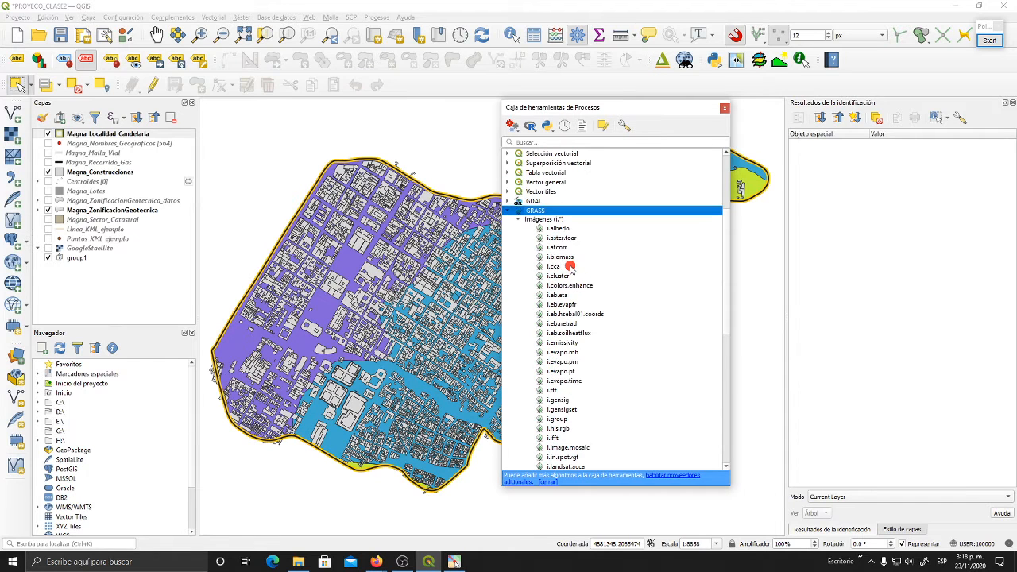
{"action": "left_click", "coordinate": [517, 219]}
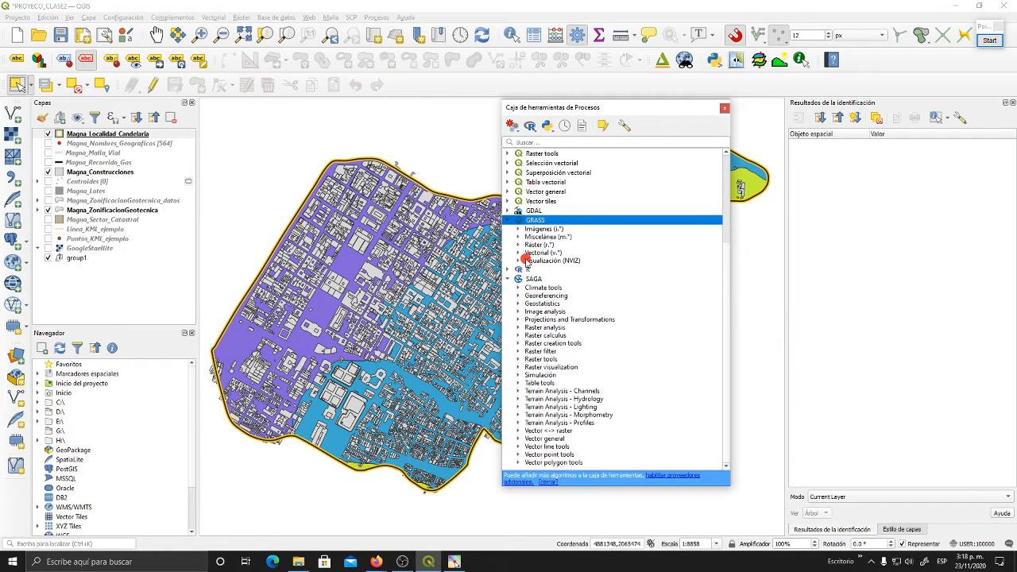
- Look through the GRASS Ráster (r.*) tools, and collapse the group and the GRASS provider
{"action": "left_click", "coordinate": [518, 245]}
{"action": "scroll", "coordinate": [558, 252], "scroll_direction": "down", "scroll_amount": 20}
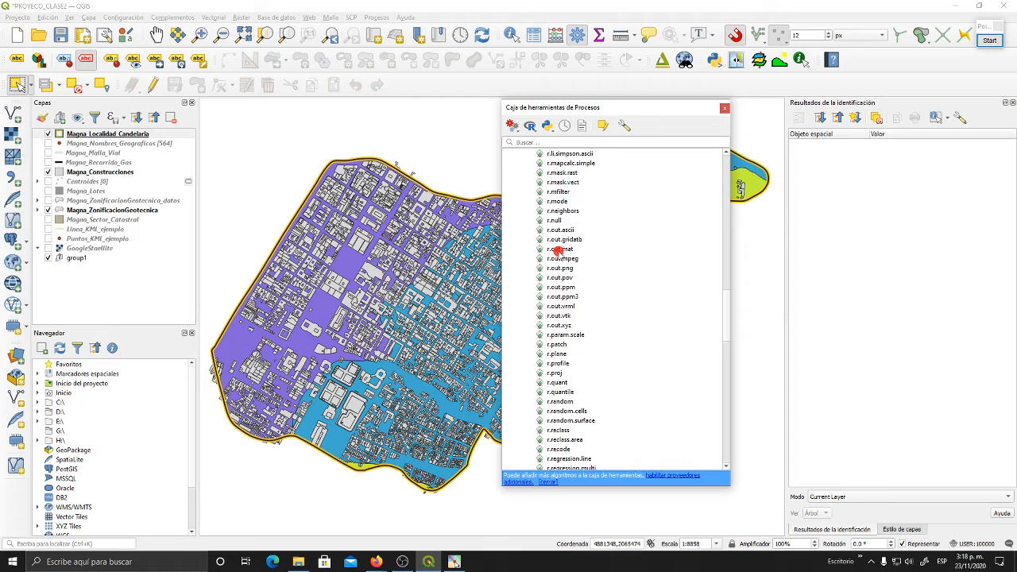
{"action": "scroll", "coordinate": [560, 252], "scroll_direction": "down", "scroll_amount": 20}
{"action": "scroll", "coordinate": [561, 255], "scroll_direction": "up", "scroll_amount": 11}
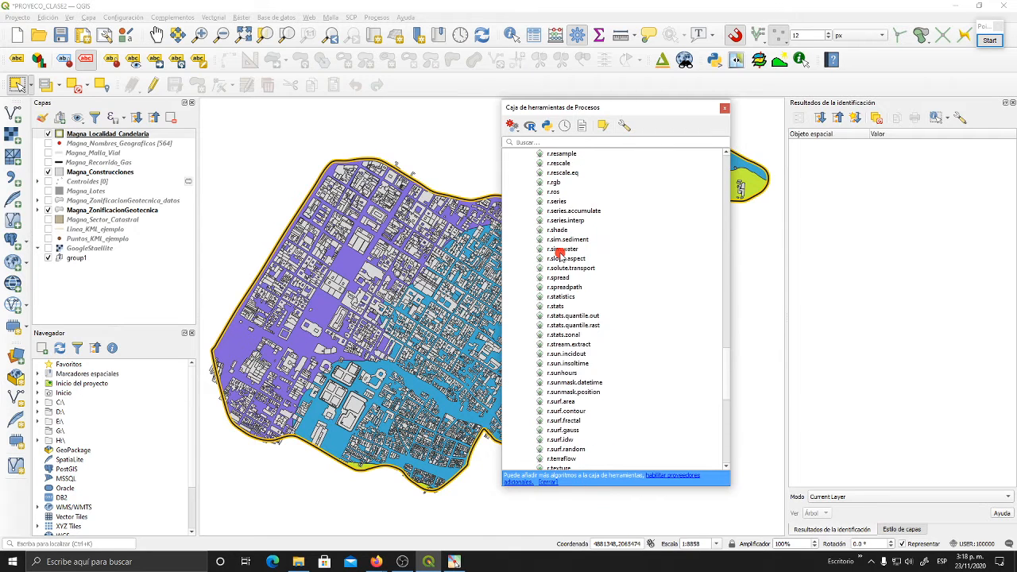
{"action": "scroll", "coordinate": [561, 255], "scroll_direction": "up", "scroll_amount": 20}
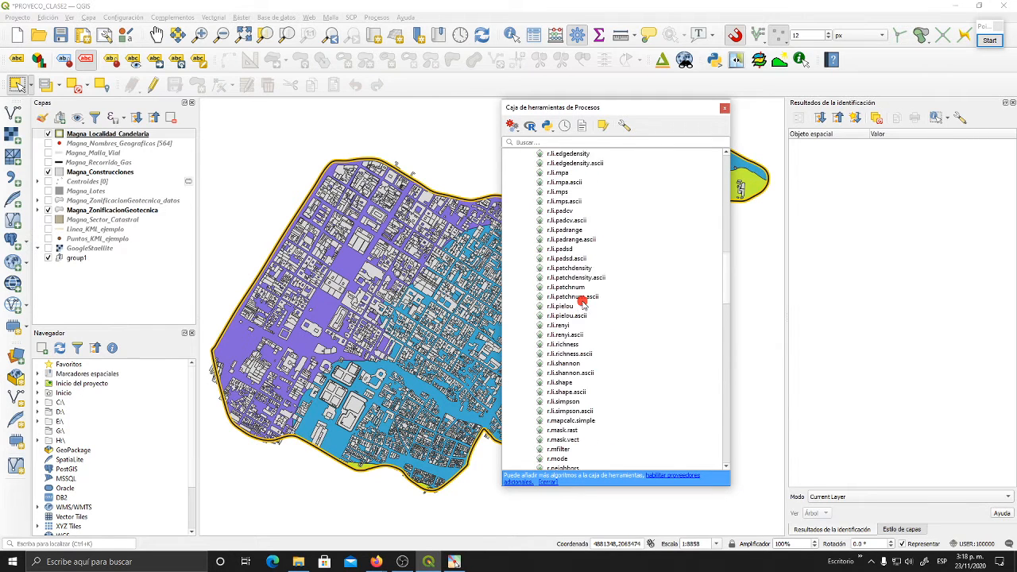
{"action": "scroll", "coordinate": [581, 302], "scroll_direction": "up", "scroll_amount": 17}
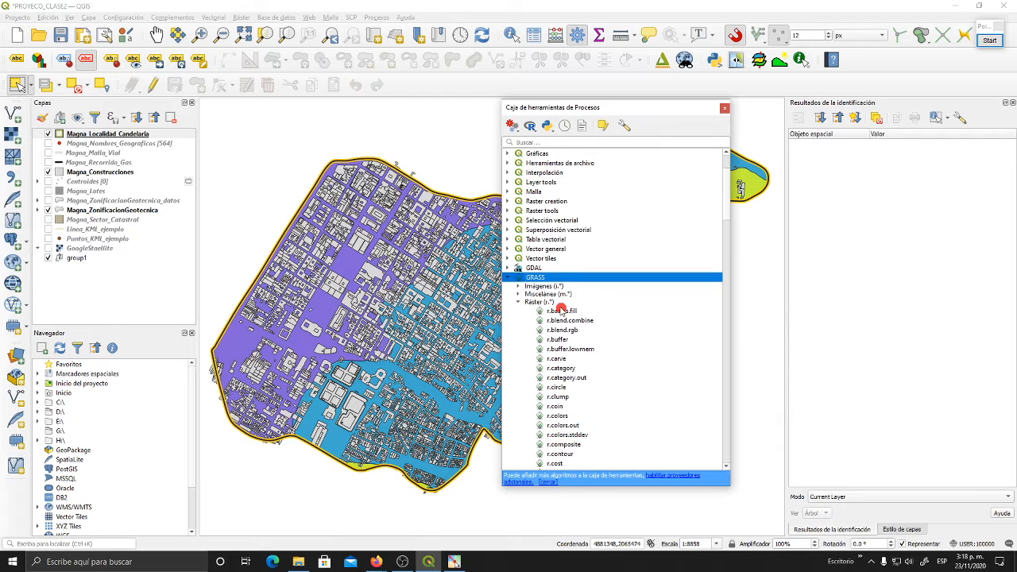
{"action": "left_click", "coordinate": [518, 302]}
{"action": "left_click", "coordinate": [555, 287]}
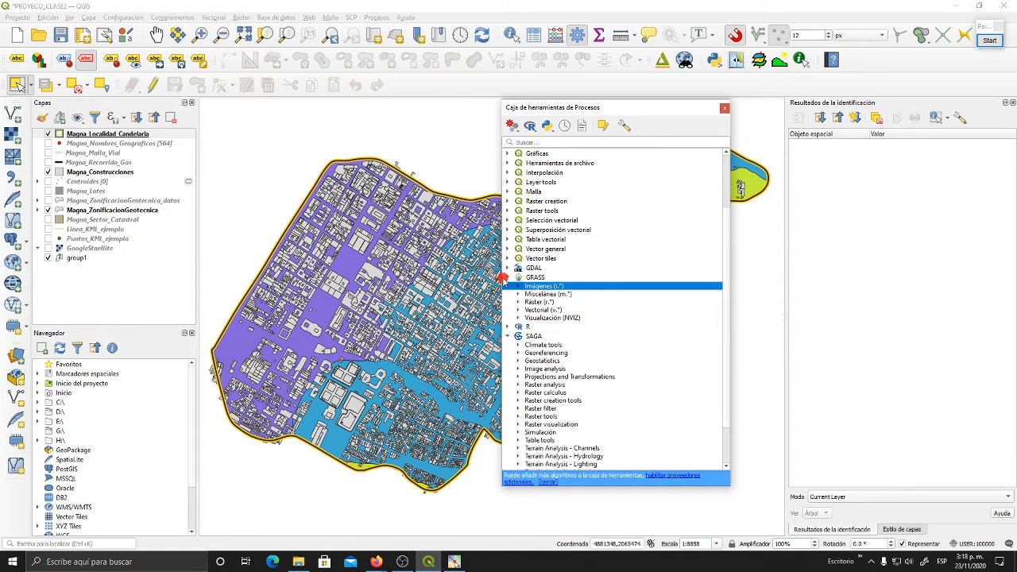
{"action": "left_click", "coordinate": [508, 276]}
- Review SAGA's Terrain Analysis groups, from Channels to Profiles, and its vector tool groups, and collapse the SAGA provider
{"action": "scroll", "coordinate": [601, 380], "scroll_direction": "down", "scroll_amount": 1}
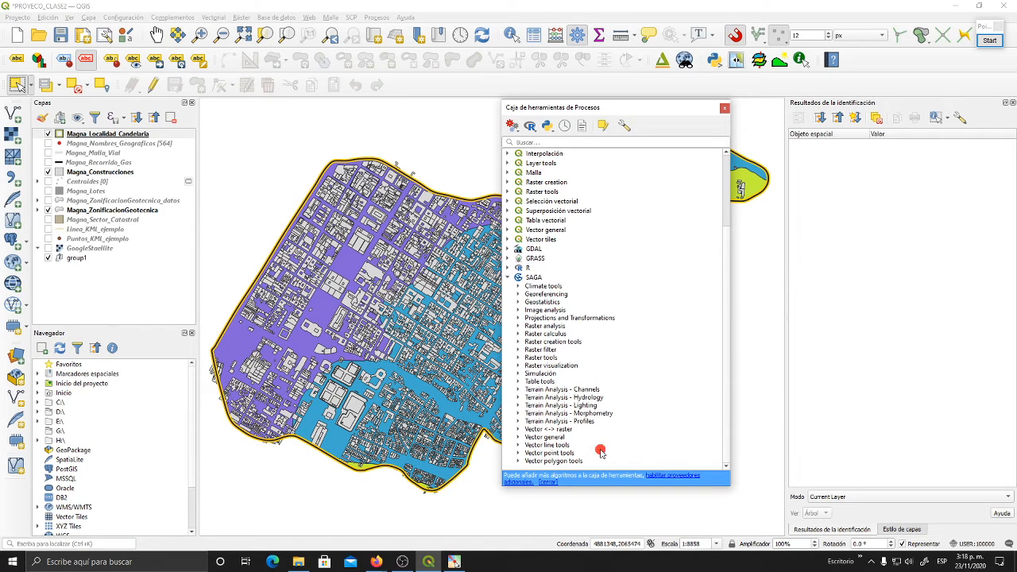
{"action": "left_click", "coordinate": [596, 390]}
{"action": "left_click", "coordinate": [617, 398]}
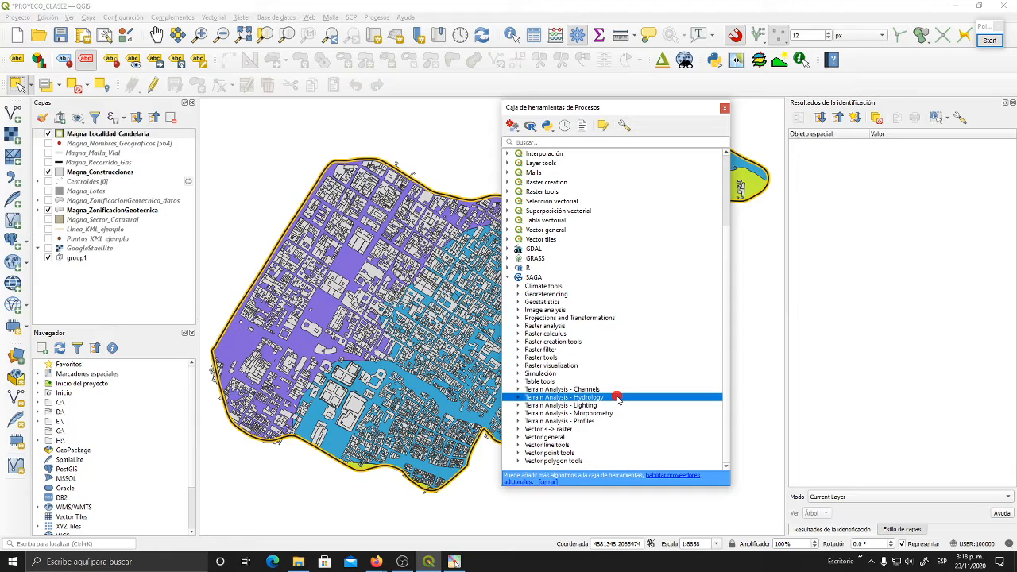
{"action": "left_click", "coordinate": [617, 390]}
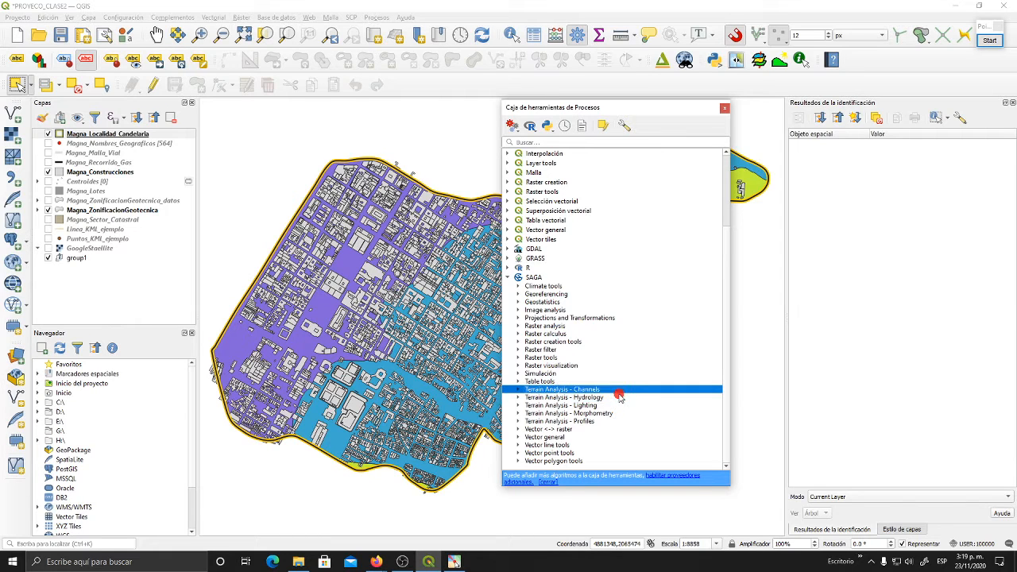
{"action": "left_click", "coordinate": [620, 398]}
{"action": "left_click", "coordinate": [626, 413]}
{"action": "left_click", "coordinate": [664, 406]}
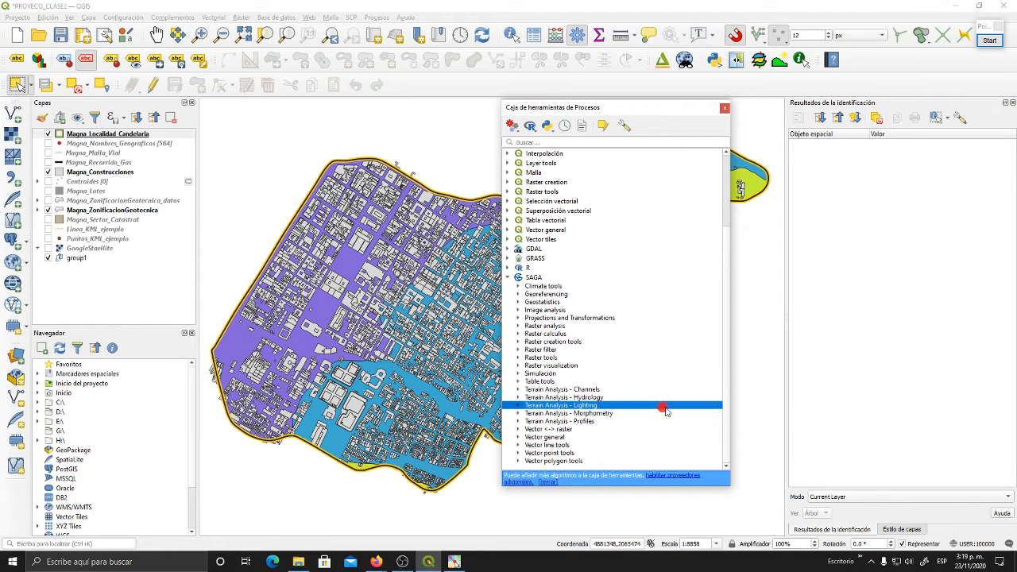
{"action": "left_click", "coordinate": [613, 423]}
{"action": "left_click", "coordinate": [610, 445]}
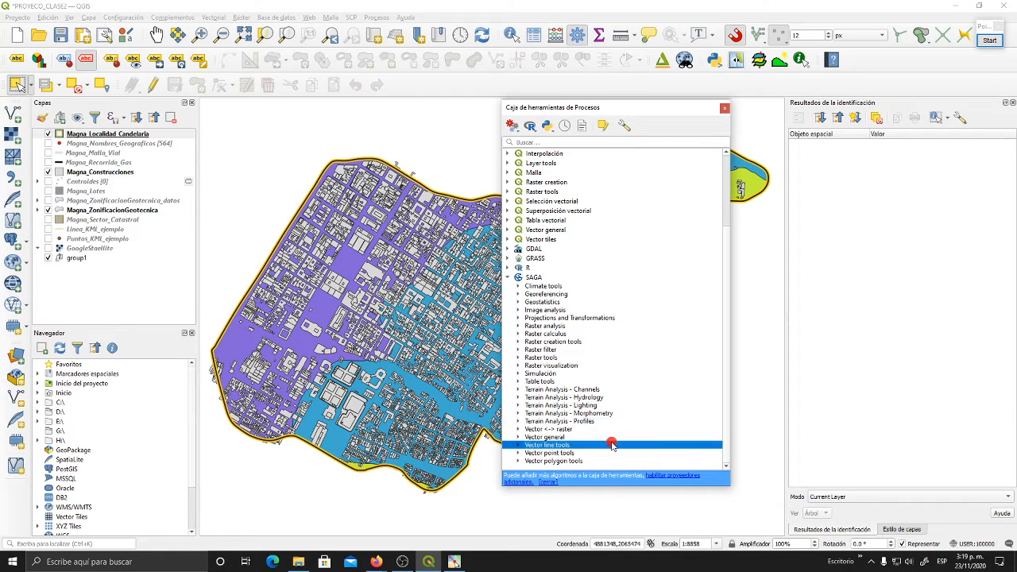
{"action": "left_click", "coordinate": [605, 423]}
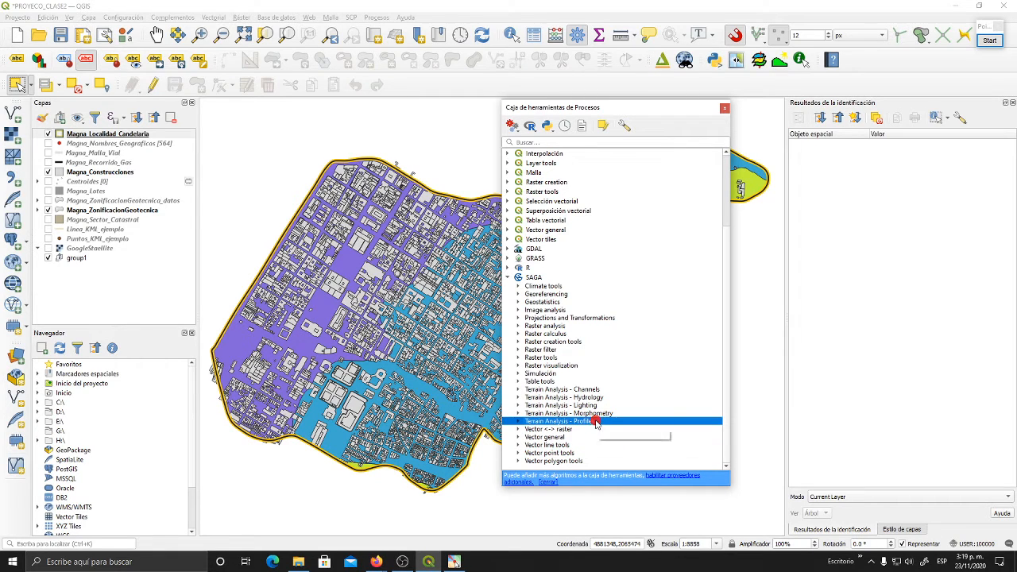
{"action": "left_click", "coordinate": [621, 439]}
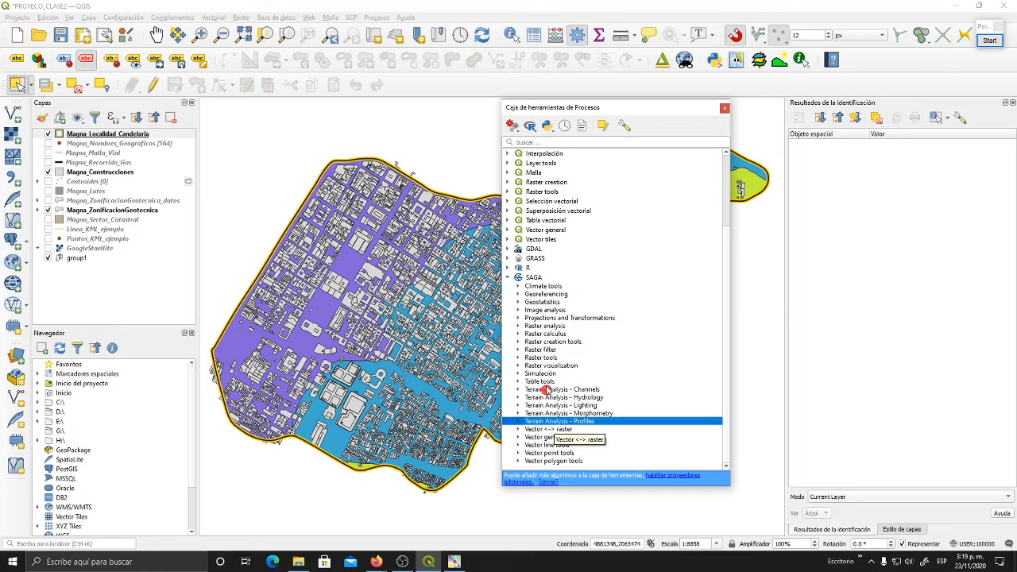
{"action": "left_click", "coordinate": [507, 278]}
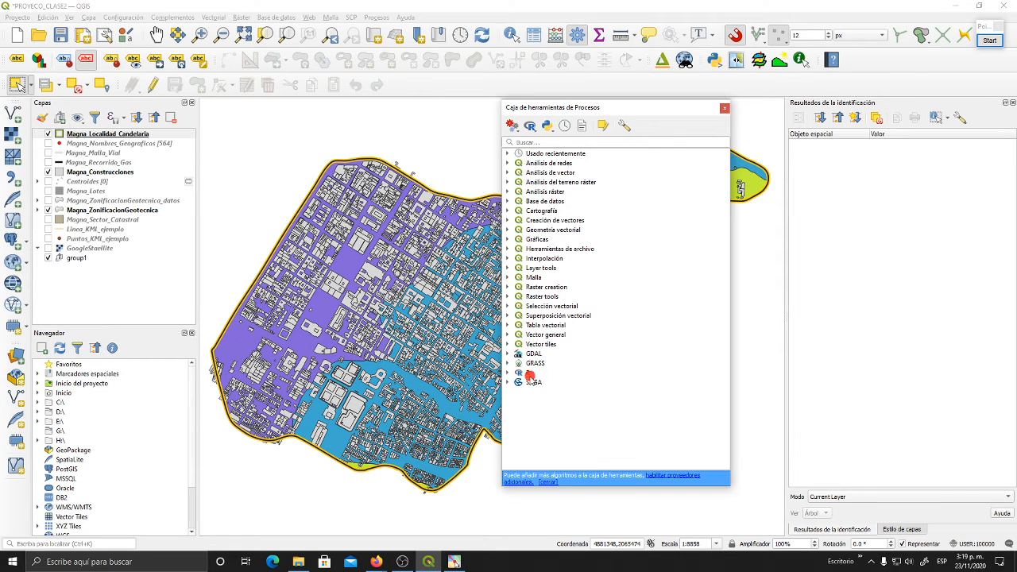
- Expand the R provider and examine its scripts and groups, from Min_Max to Vector processing
{"action": "left_click", "coordinate": [508, 373]}
{"action": "scroll", "coordinate": [626, 320], "scroll_direction": "down", "scroll_amount": 2}
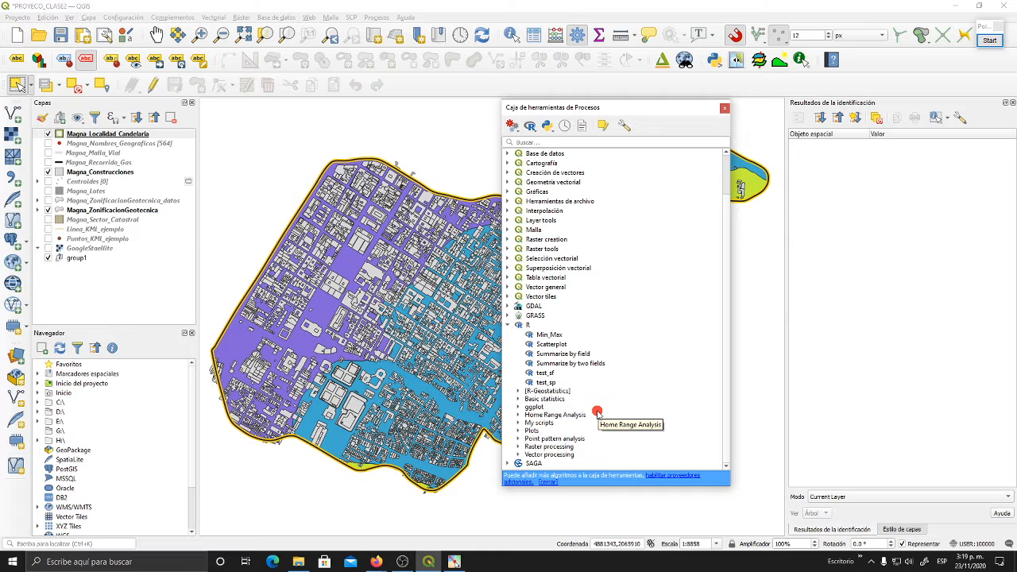
- Collapse the R provider, and dock the Processing Toolbox as a tab alongside the identification results and layer styling panels
{"action": "left_click", "coordinate": [508, 325]}
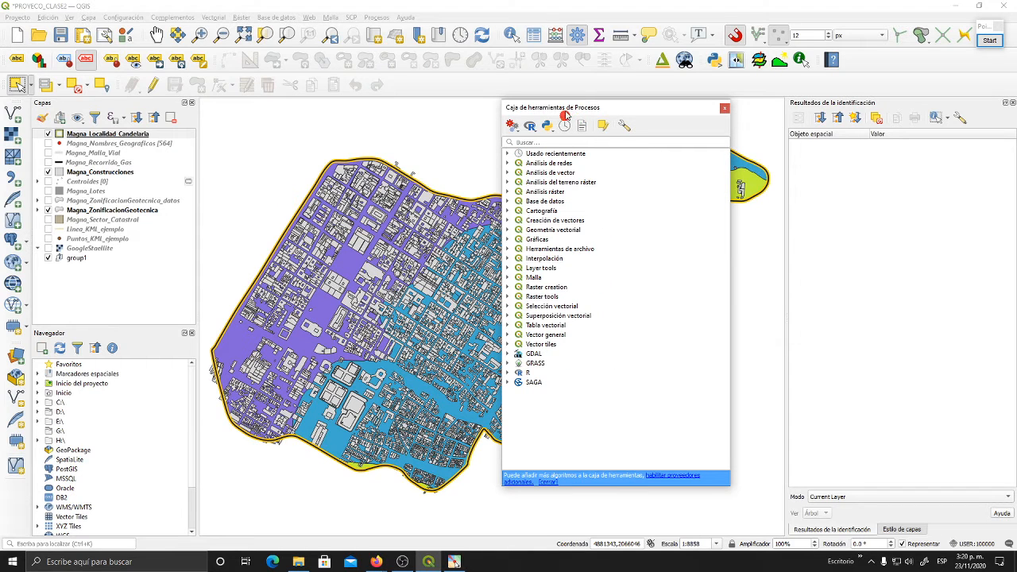
{"action": "left_click_drag", "start_coordinate": [566, 115], "coordinate": [914, 239]}
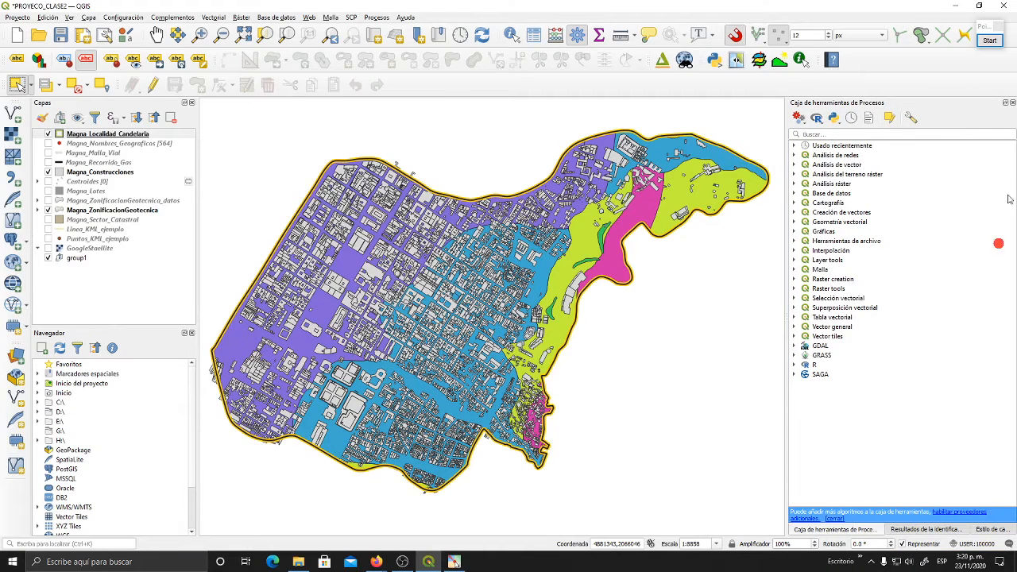
{"action": "left_click", "coordinate": [920, 531]}
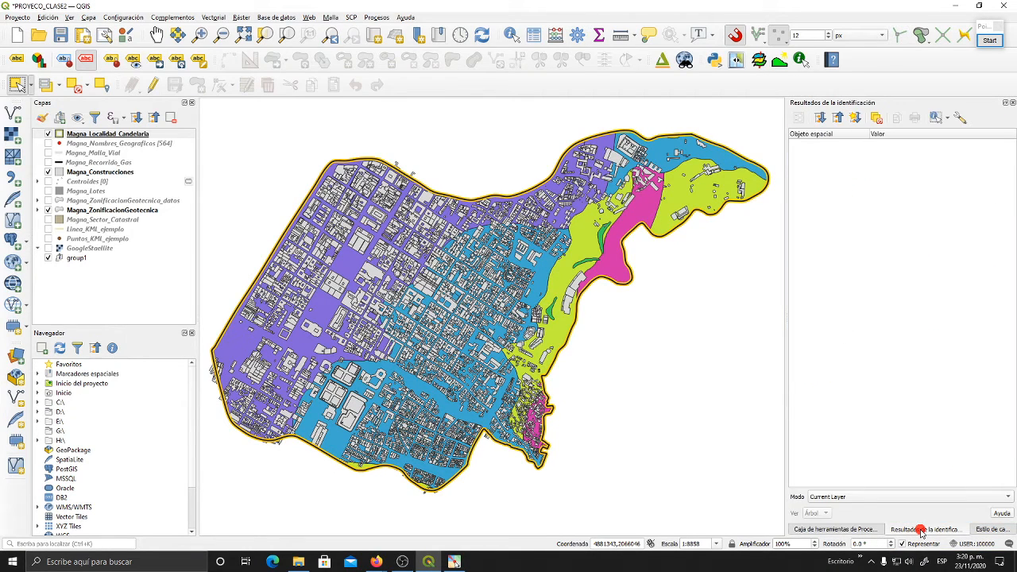
{"action": "left_click", "coordinate": [990, 530]}
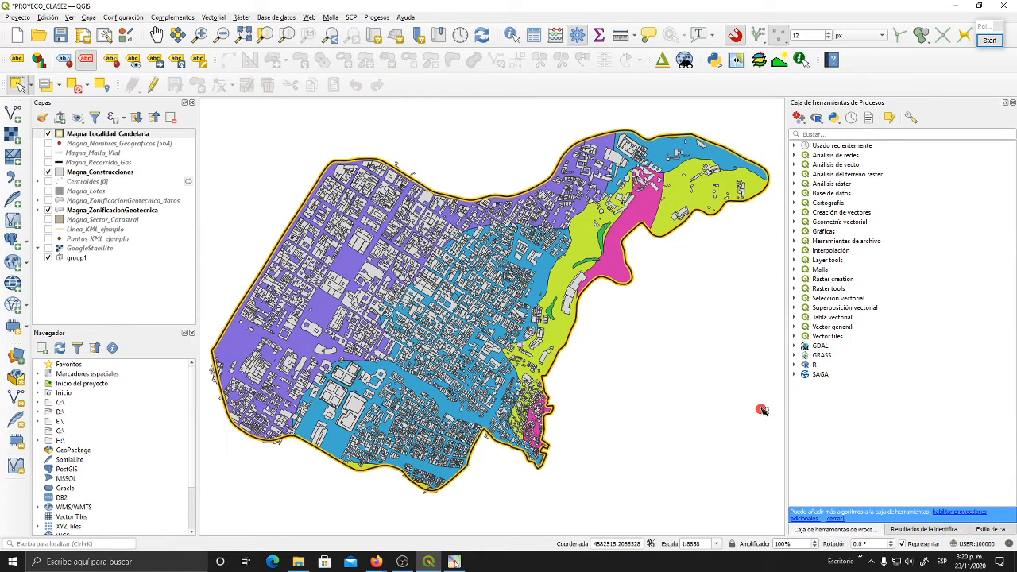
- Close the Processing Toolbox and identification results panels, and widen the remaining layer styling panel
{"action": "left_click", "coordinate": [1008, 103]}
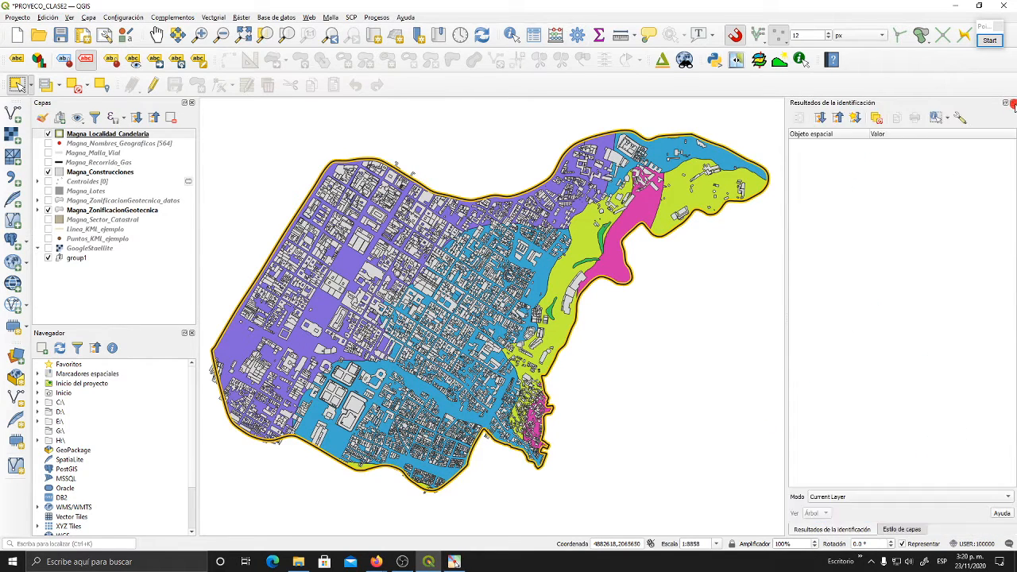
{"action": "left_click", "coordinate": [1012, 102]}
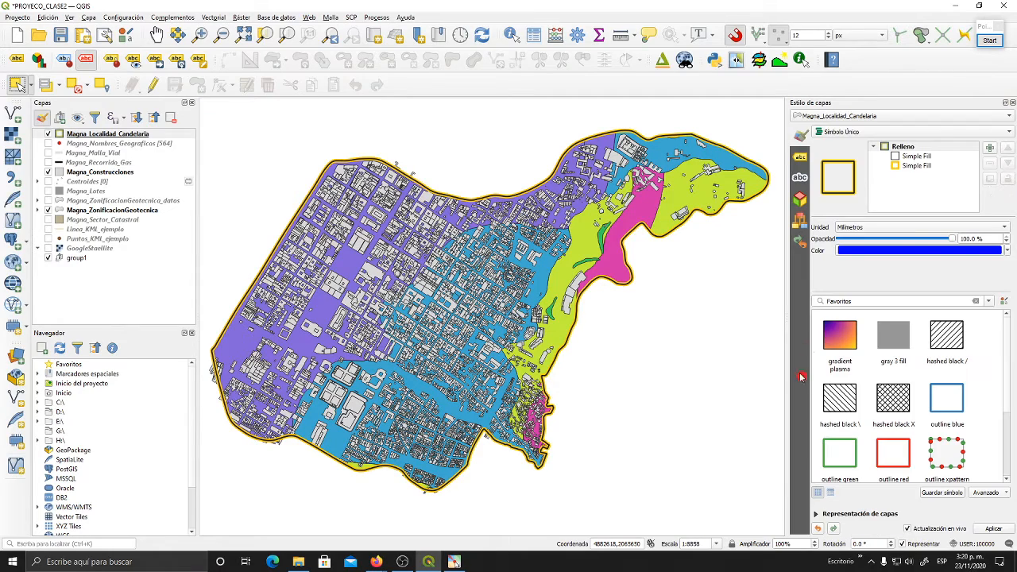
{"action": "left_click_drag", "start_coordinate": [788, 366], "coordinate": [759, 364]}
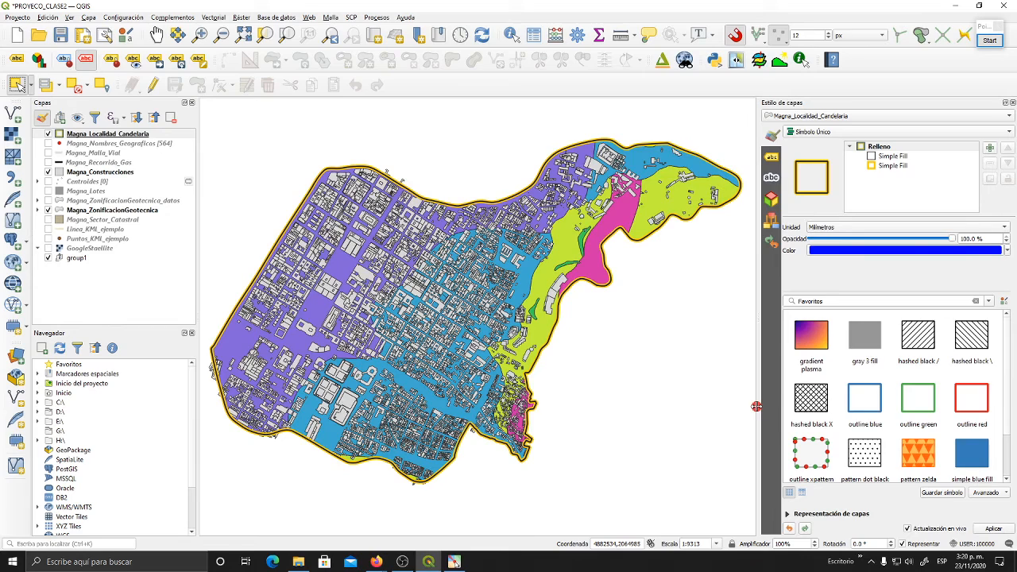
{"action": "left_click_drag", "start_coordinate": [756, 407], "coordinate": [765, 407]}
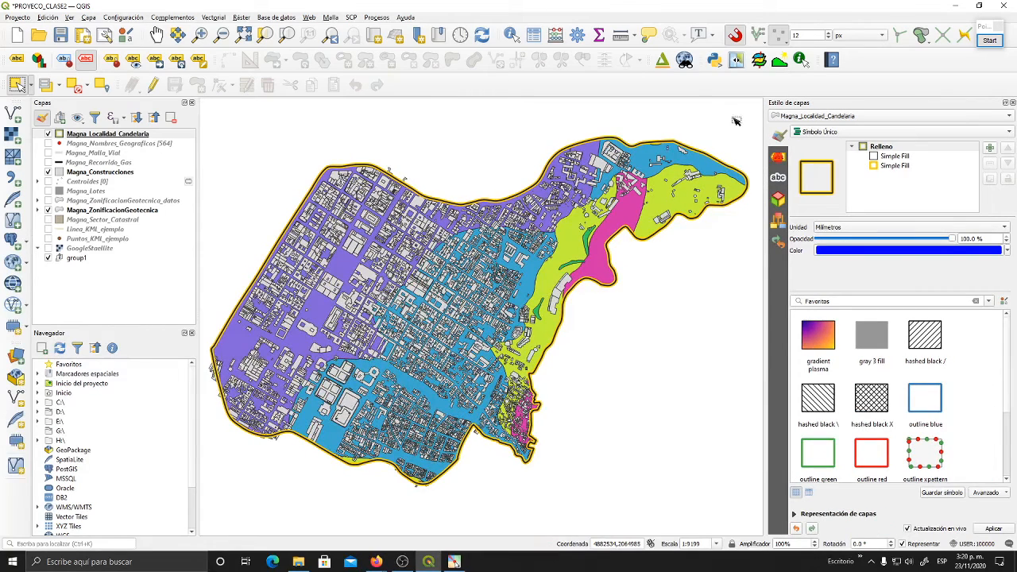
{"action": "left_click", "coordinate": [833, 301]}
{"action": "left_click_drag", "start_coordinate": [764, 300], "coordinate": [763, 299]}
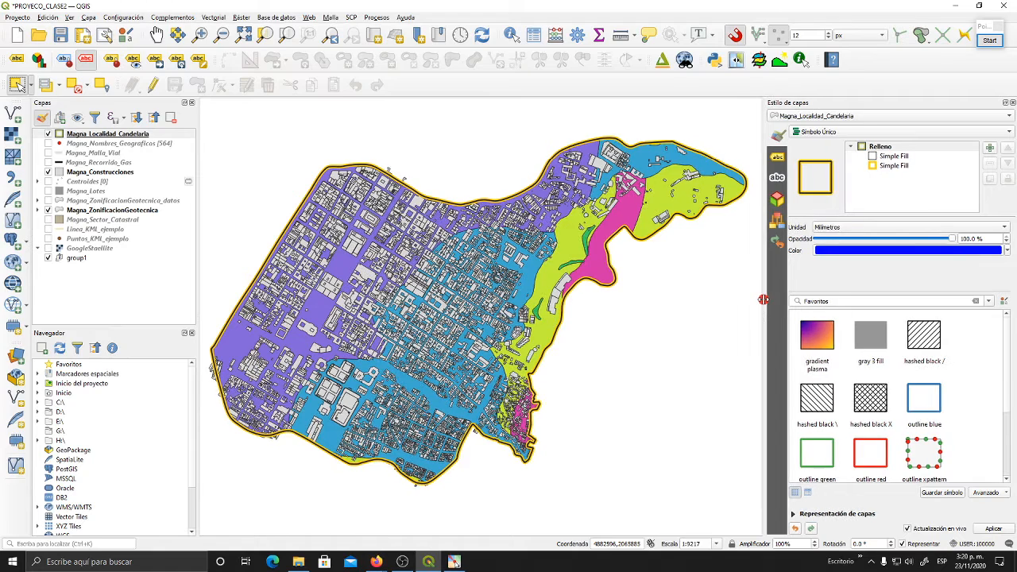
- Look over the vector research tools and the Processing Toolbox's groups and providers, and close the toolbox
{"action": "left_click", "coordinate": [213, 18]}
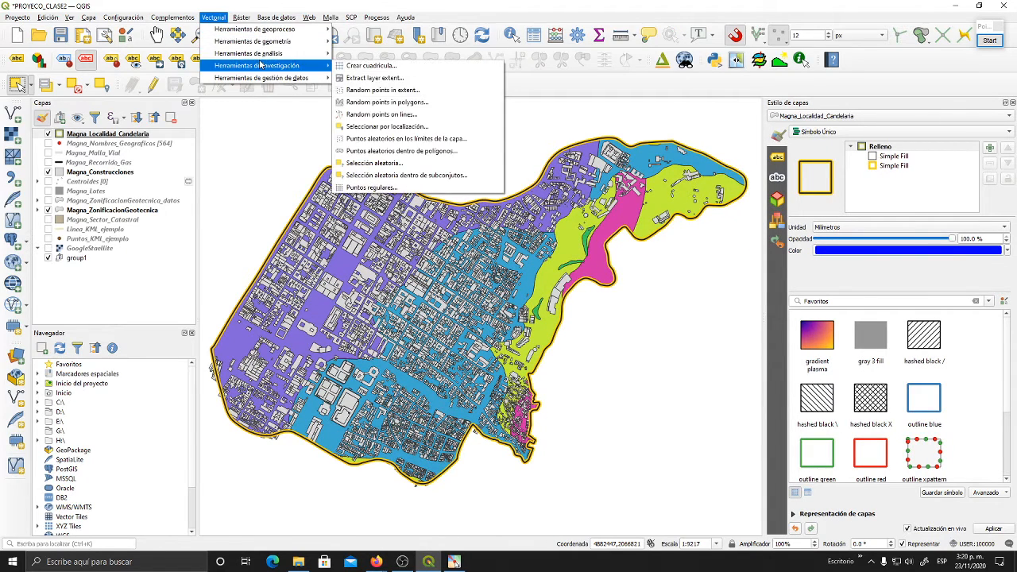
{"action": "left_click", "coordinate": [432, 5]}
{"action": "left_click", "coordinate": [577, 36]}
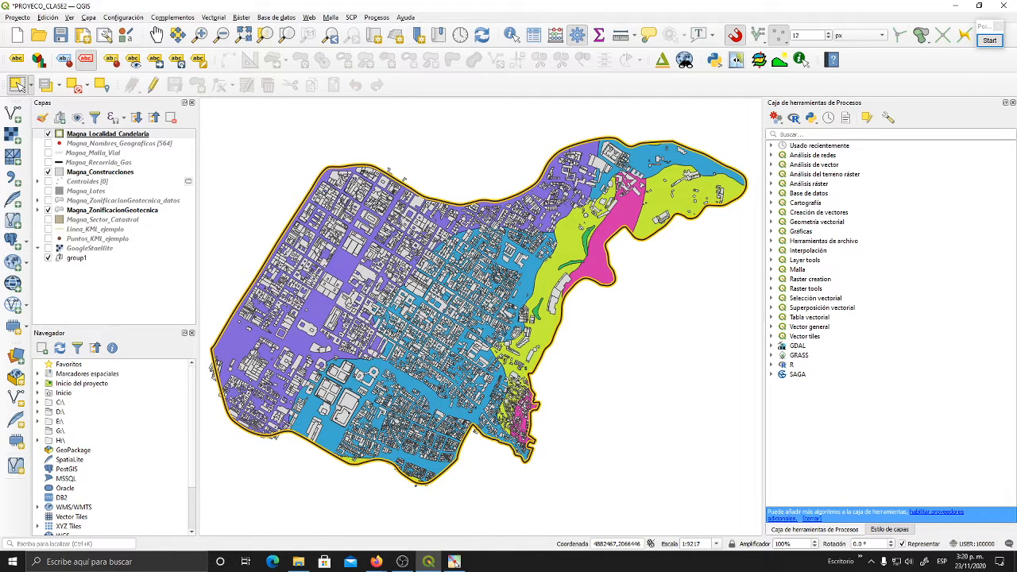
{"action": "left_click", "coordinate": [1008, 104]}
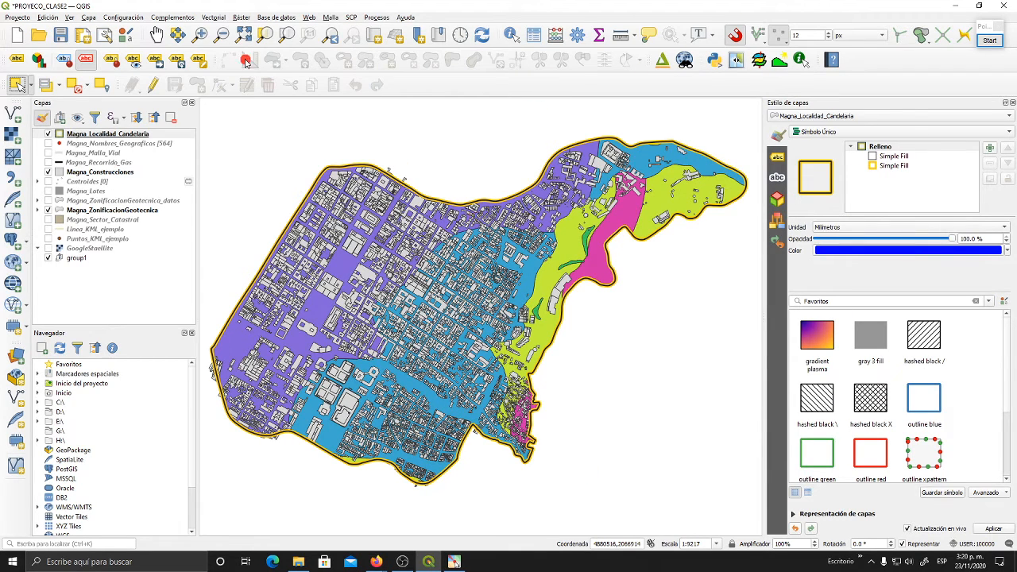
- Open the plugin manager and reposition its window over the map
{"action": "left_click", "coordinate": [182, 16]}
{"action": "left_click", "coordinate": [194, 11]}
{"action": "left_click", "coordinate": [171, 18]}
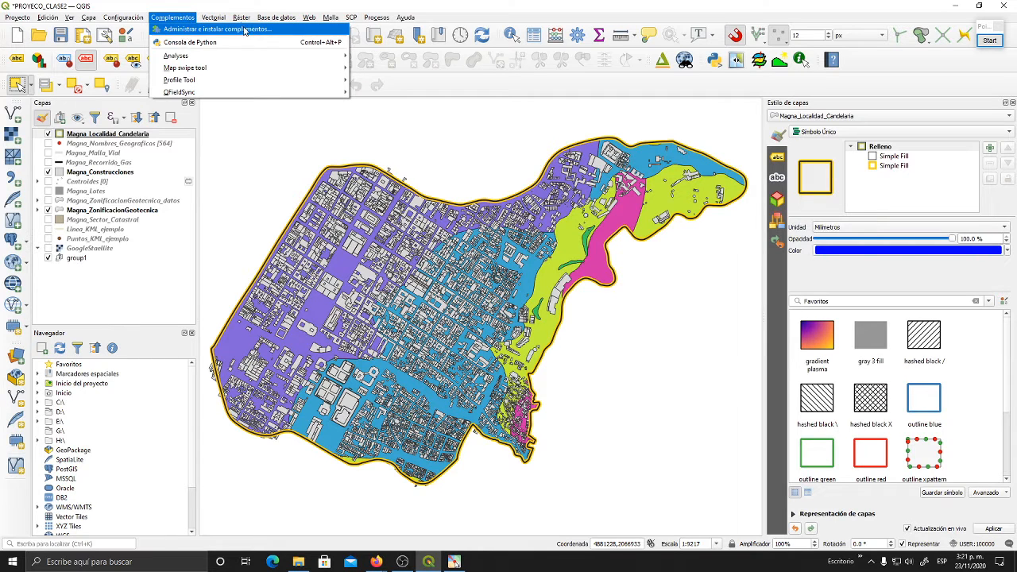
{"action": "left_click", "coordinate": [254, 29]}
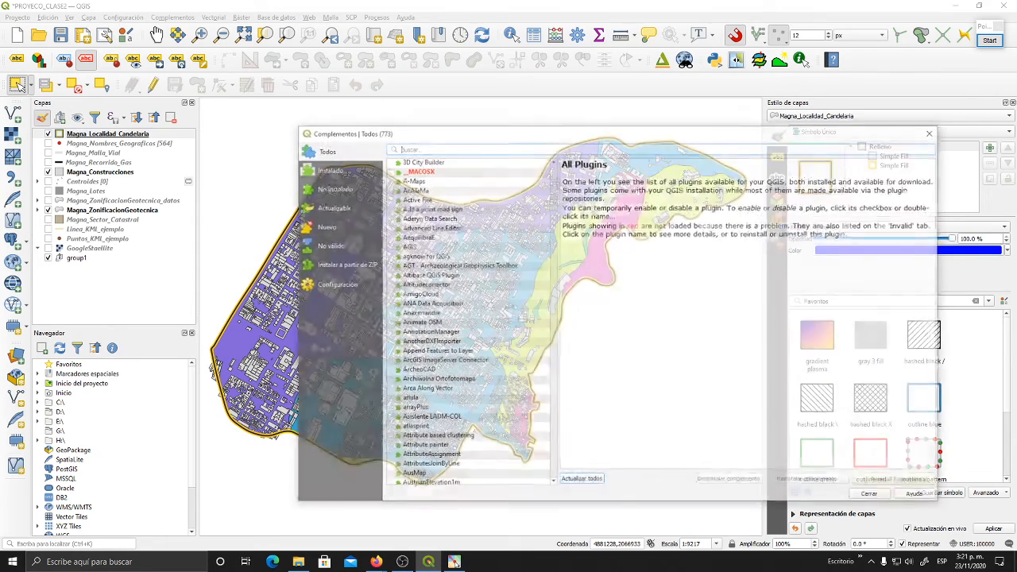
{"action": "left_click_drag", "start_coordinate": [607, 117], "coordinate": [492, 64]}
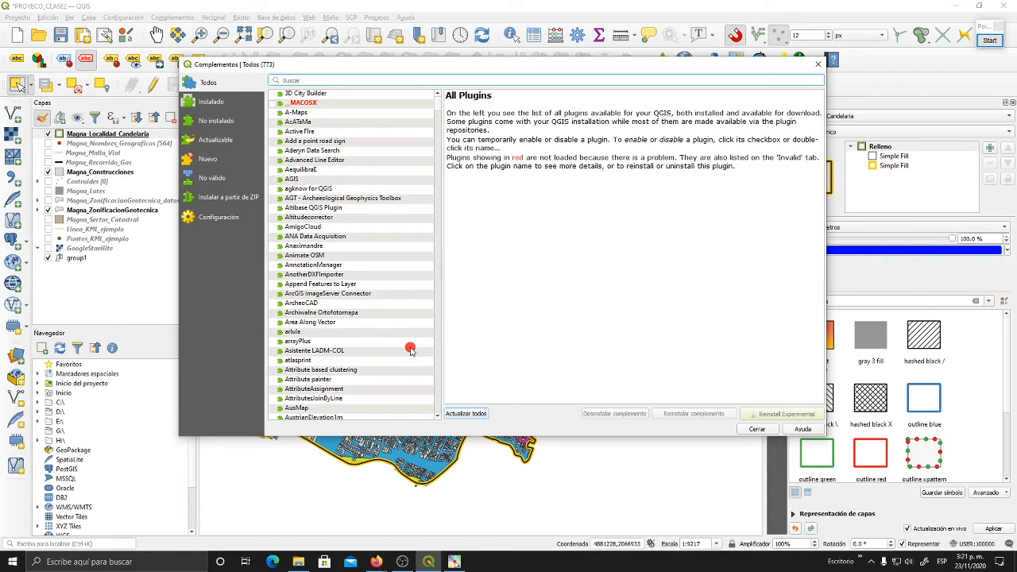
- Browse the alphabetical list of all available plugins down to the entries starting with Q
{"action": "scroll", "coordinate": [374, 230], "scroll_direction": "down", "scroll_amount": 20}
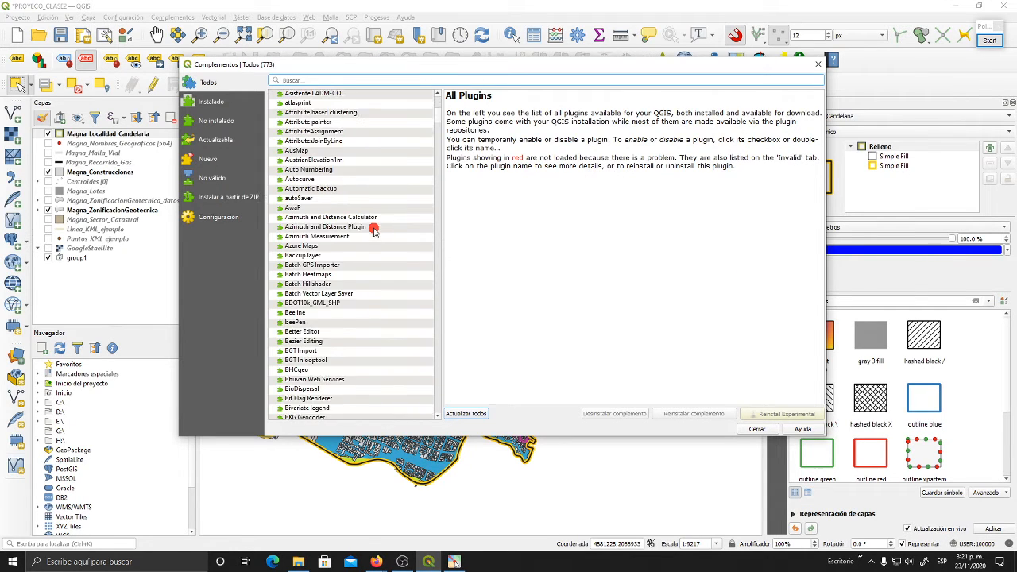
{"action": "scroll", "coordinate": [373, 231], "scroll_direction": "down", "scroll_amount": 20}
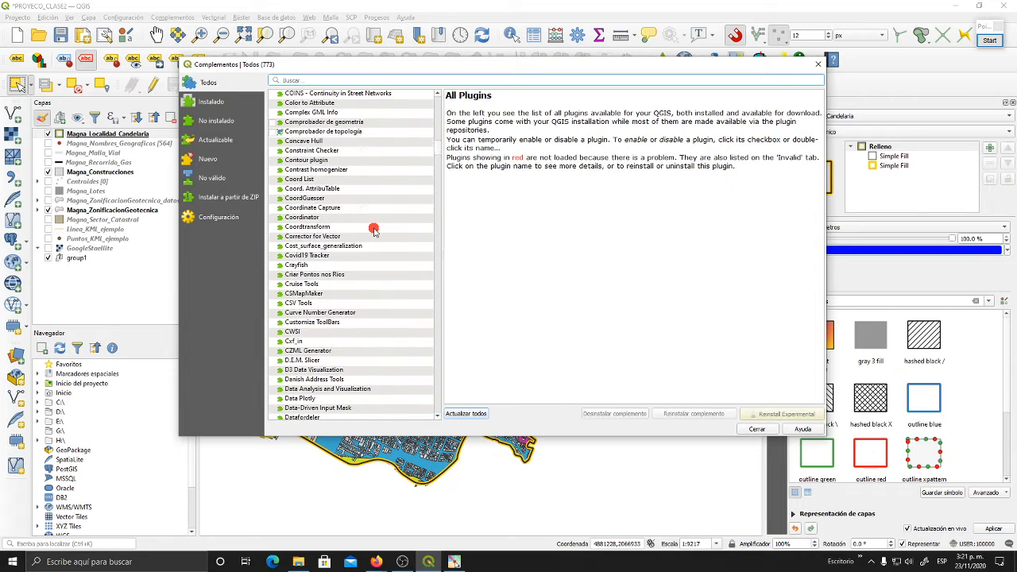
{"action": "scroll", "coordinate": [377, 223], "scroll_direction": "down", "scroll_amount": 20}
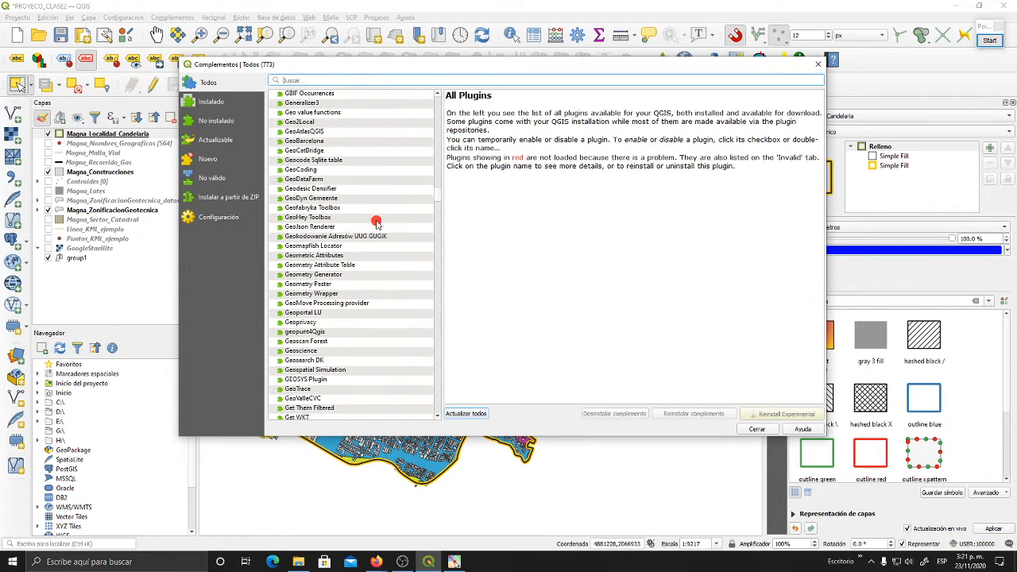
{"action": "scroll", "coordinate": [385, 239], "scroll_direction": "down", "scroll_amount": 12}
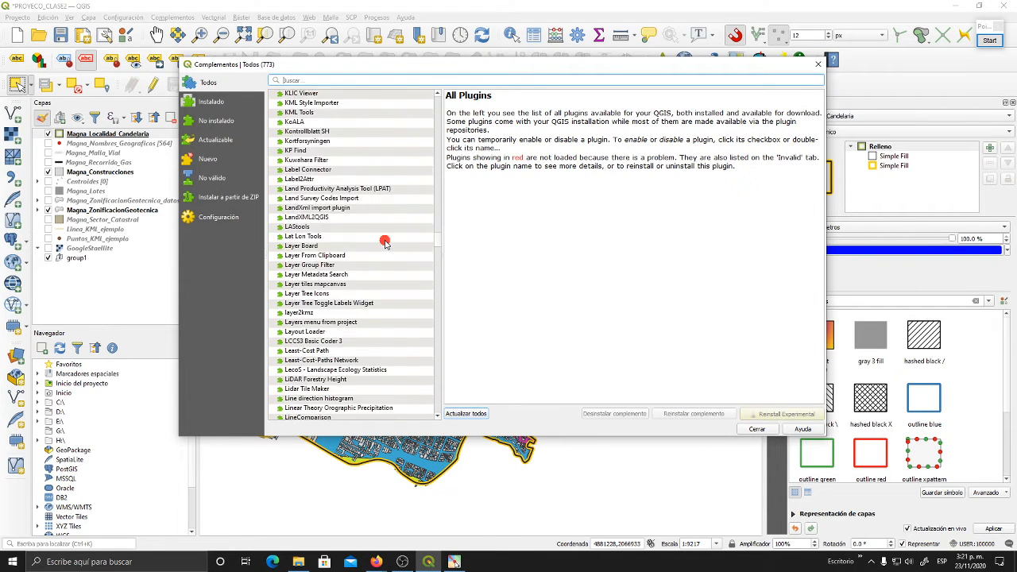
{"action": "scroll", "coordinate": [384, 244], "scroll_direction": "down", "scroll_amount": 15}
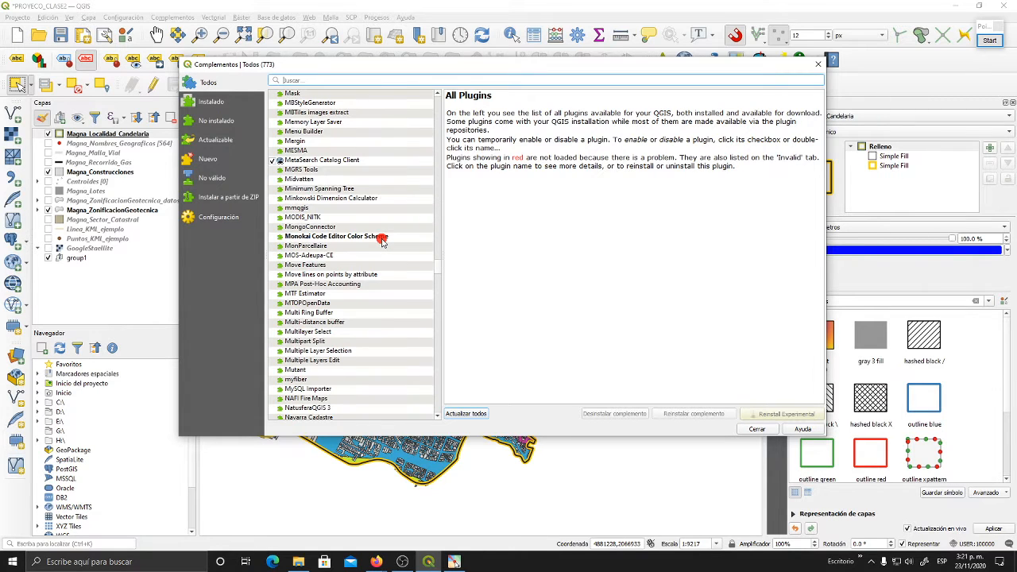
{"action": "scroll", "coordinate": [380, 242], "scroll_direction": "down", "scroll_amount": 9}
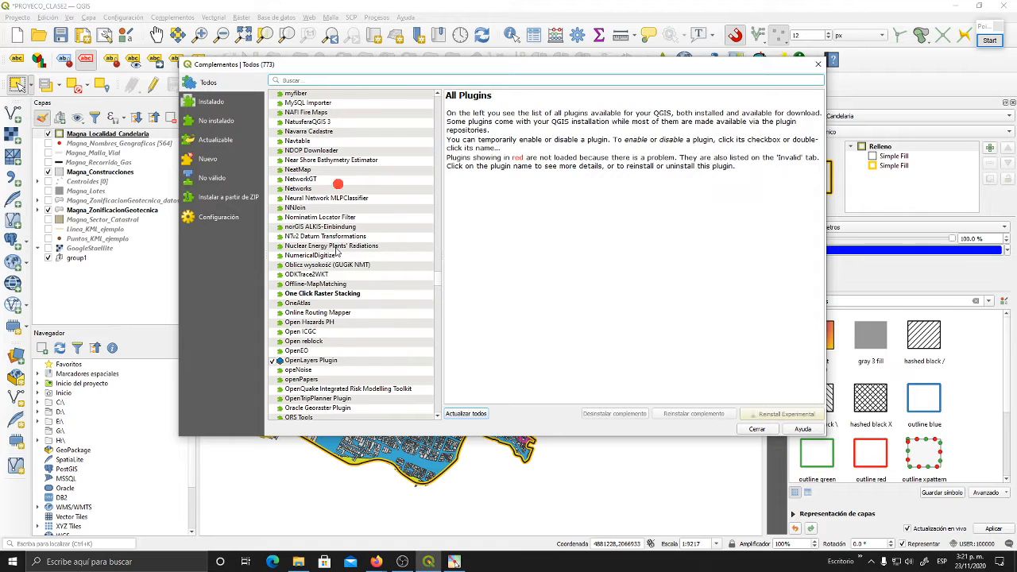
{"action": "scroll", "coordinate": [334, 291], "scroll_direction": "down", "scroll_amount": 9}
{"action": "scroll", "coordinate": [334, 294], "scroll_direction": "down", "scroll_amount": 20}
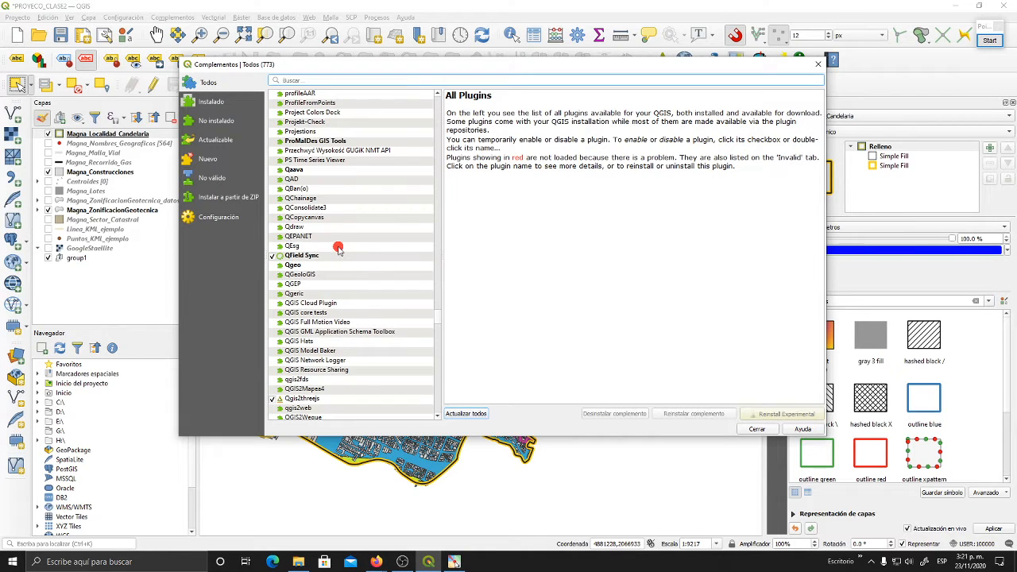
{"action": "scroll", "coordinate": [334, 262], "scroll_direction": "down", "scroll_amount": 7}
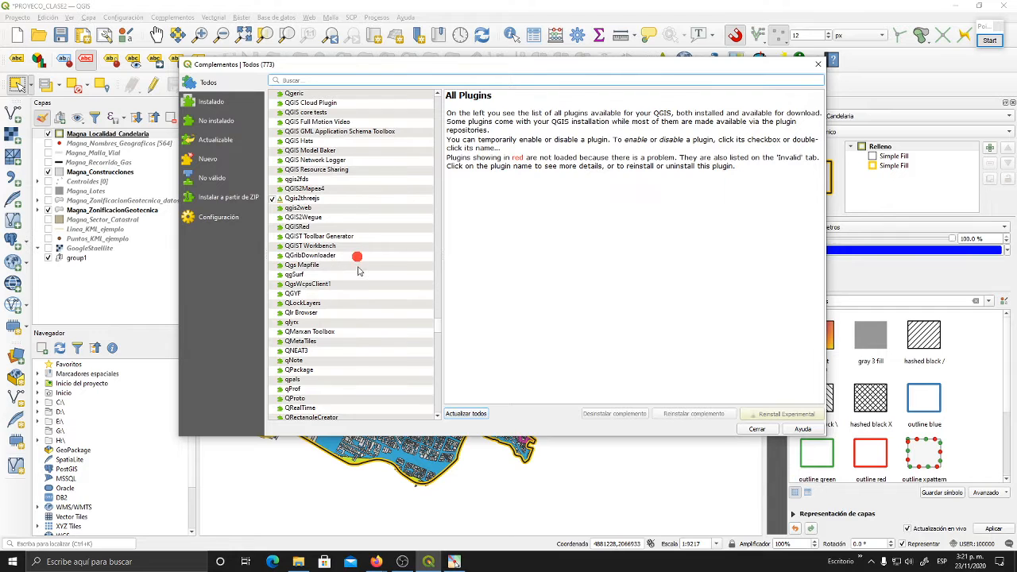
- View the descriptions of the Qgis2threejs, qgis2web and SentinelHub plugins
{"action": "left_click", "coordinate": [316, 198]}
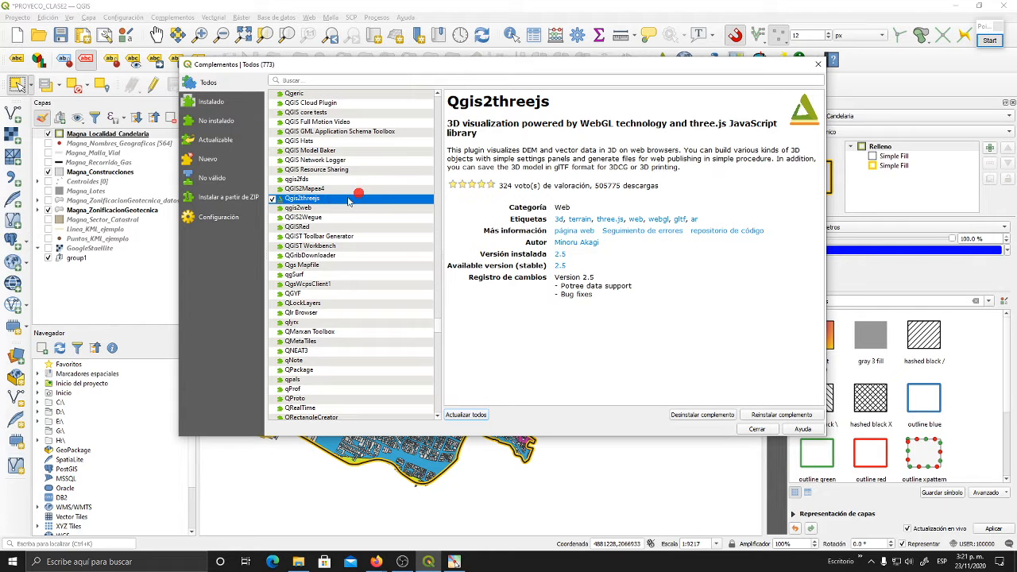
{"action": "left_click", "coordinate": [332, 207]}
{"action": "scroll", "coordinate": [349, 223], "scroll_direction": "down", "scroll_amount": 15}
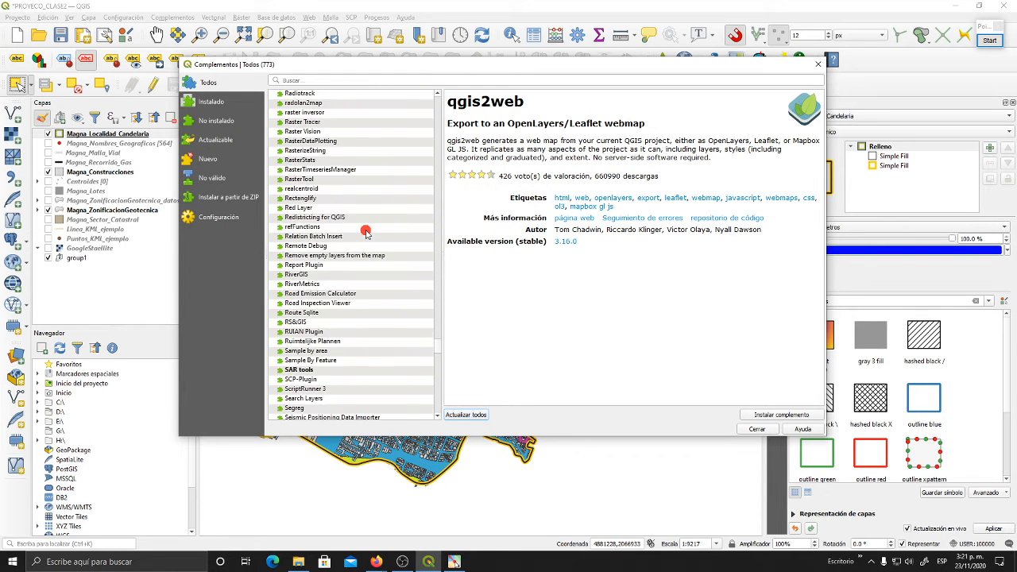
{"action": "scroll", "coordinate": [365, 231], "scroll_direction": "down", "scroll_amount": 10}
{"action": "scroll", "coordinate": [365, 232], "scroll_direction": "down", "scroll_amount": 15}
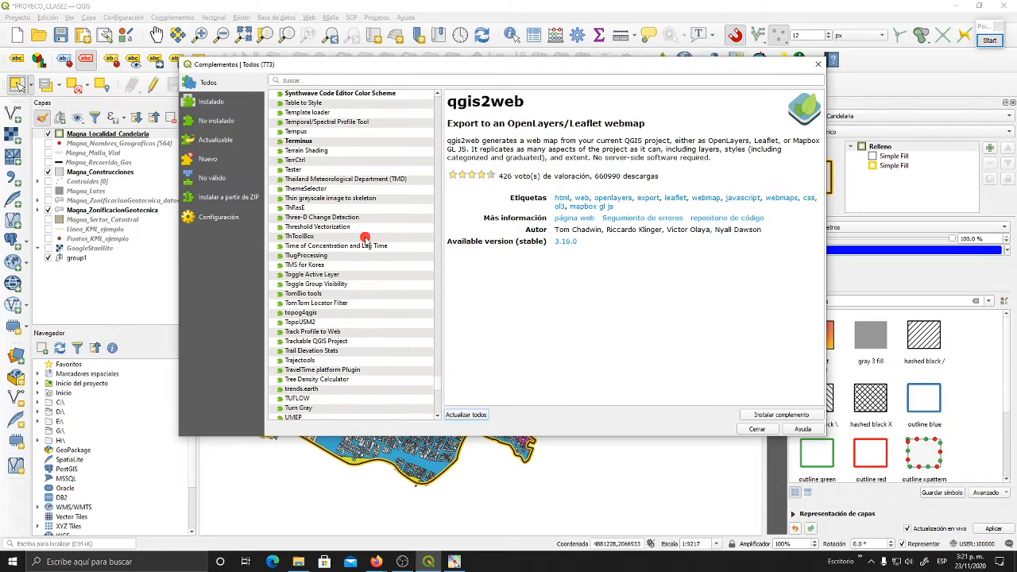
{"action": "scroll", "coordinate": [365, 237], "scroll_direction": "up", "scroll_amount": 15}
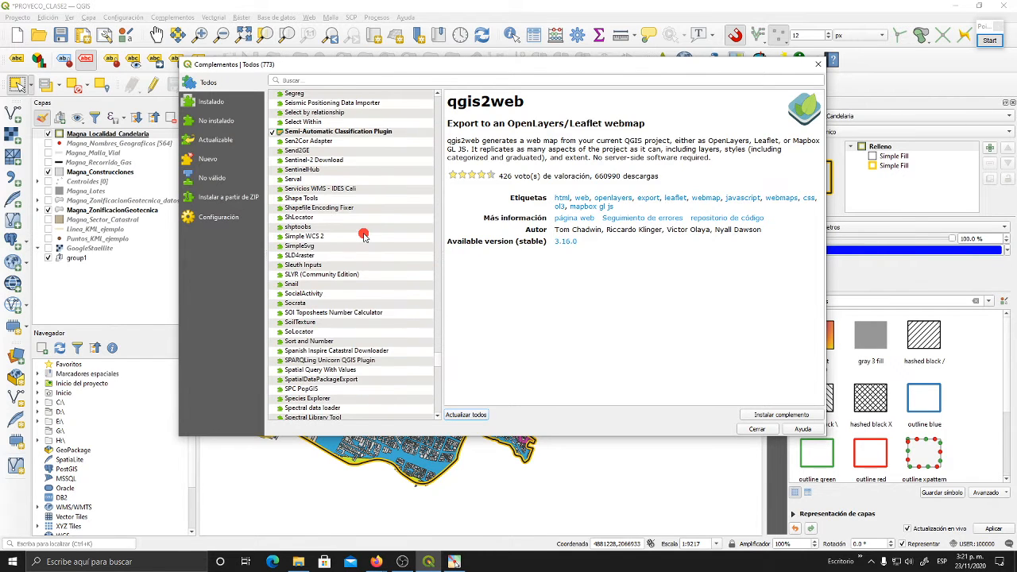
{"action": "left_click", "coordinate": [317, 170]}
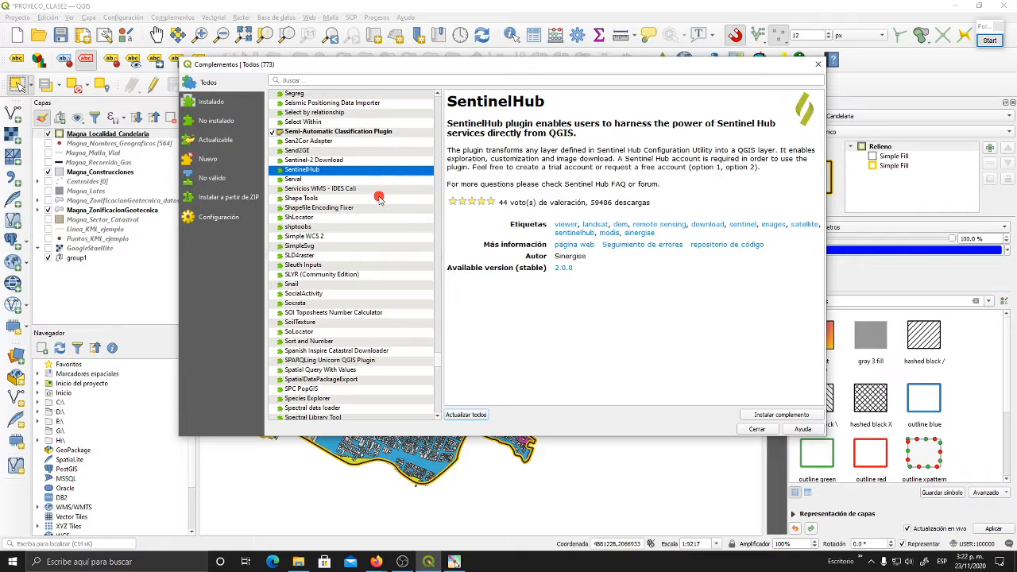
- Examine the remaining plugins to the end of the list, and go back up to the entries starting with P
{"action": "scroll", "coordinate": [380, 197], "scroll_direction": "down", "scroll_amount": 12}
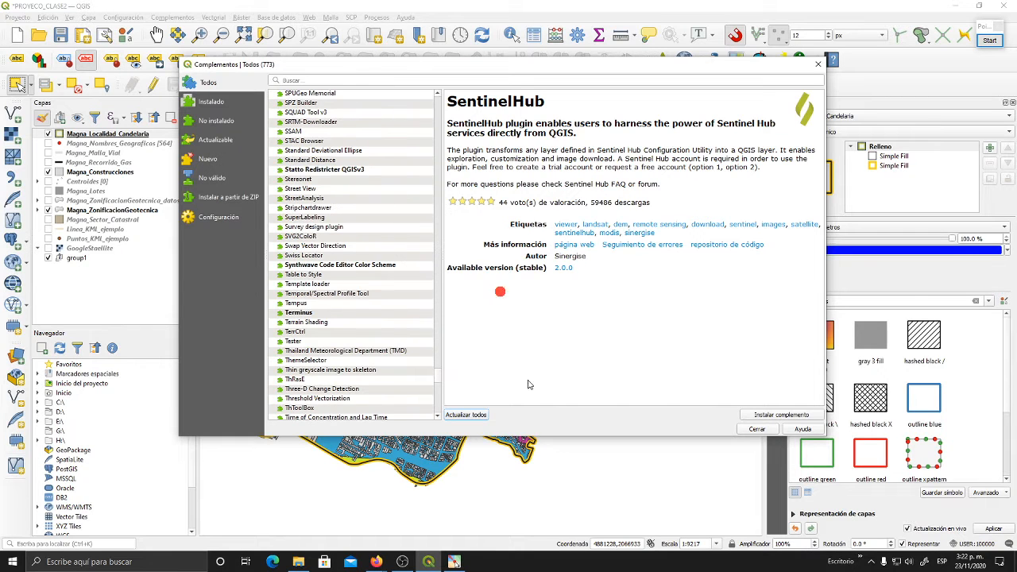
{"action": "scroll", "coordinate": [381, 263], "scroll_direction": "down", "scroll_amount": 13}
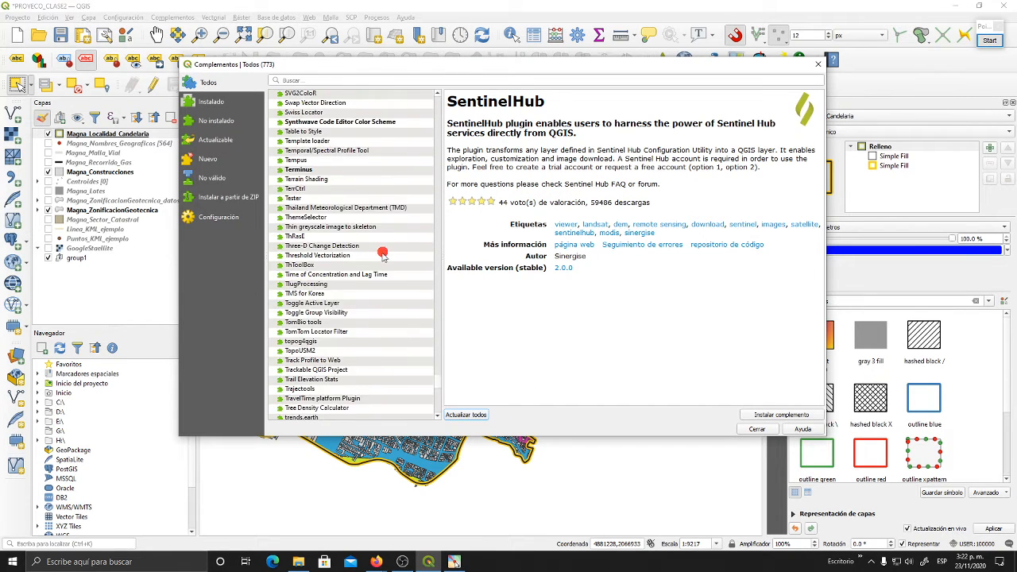
{"action": "scroll", "coordinate": [355, 238], "scroll_direction": "down", "scroll_amount": 10}
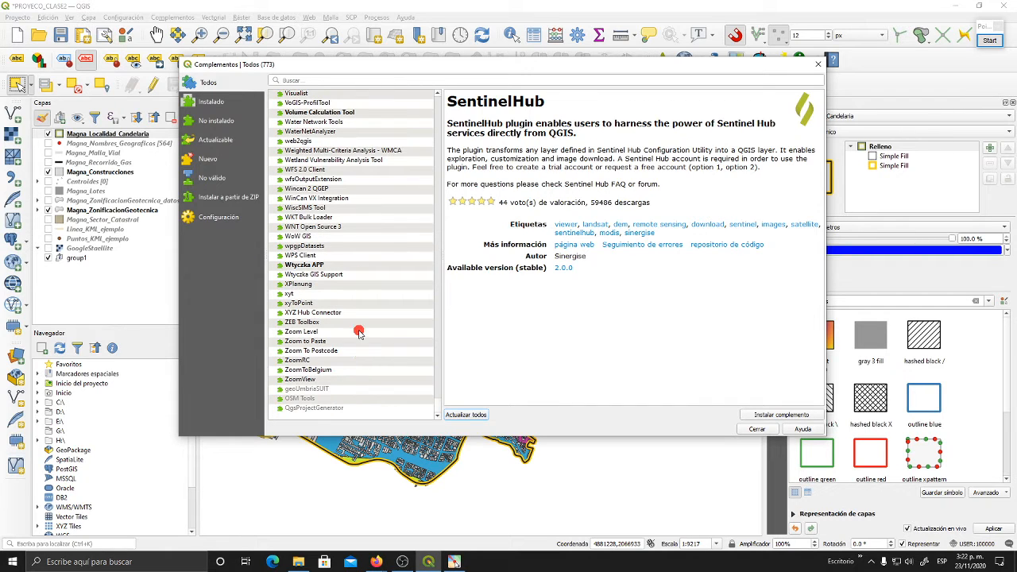
{"action": "scroll", "coordinate": [358, 337], "scroll_direction": "up", "scroll_amount": 20}
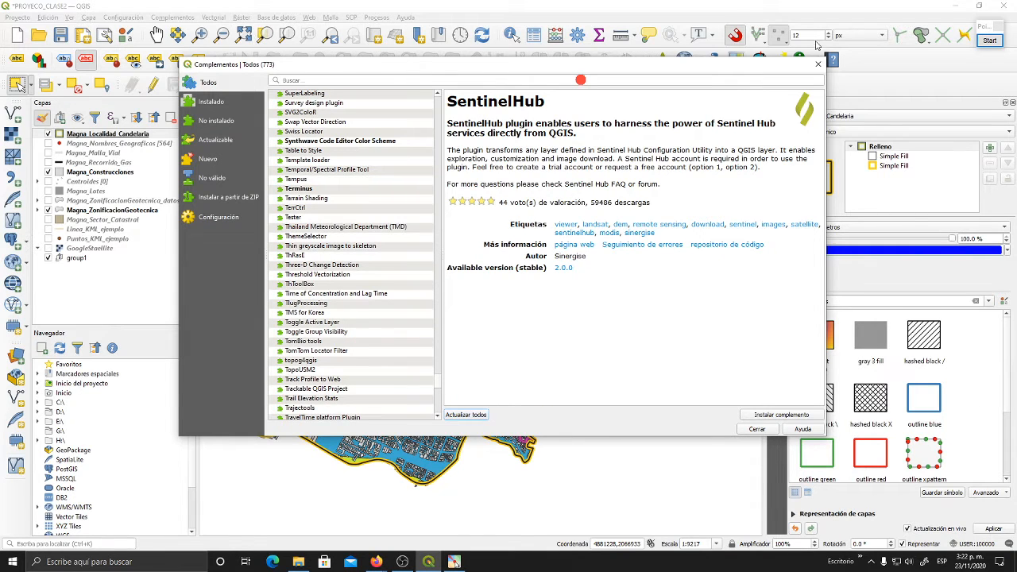
{"action": "scroll", "coordinate": [291, 374], "scroll_direction": "up", "scroll_amount": 12}
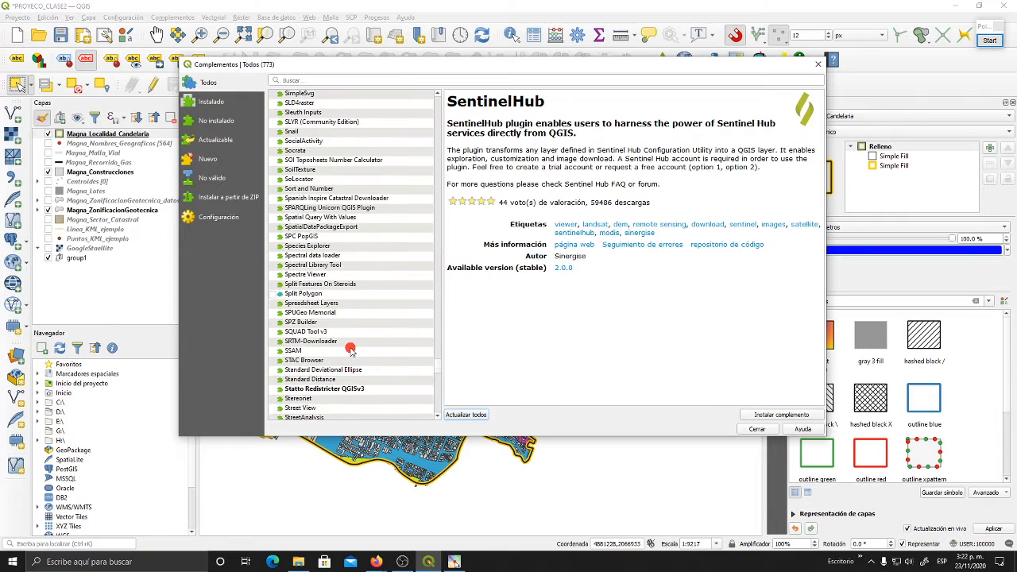
{"action": "scroll", "coordinate": [350, 350], "scroll_direction": "up", "scroll_amount": 15}
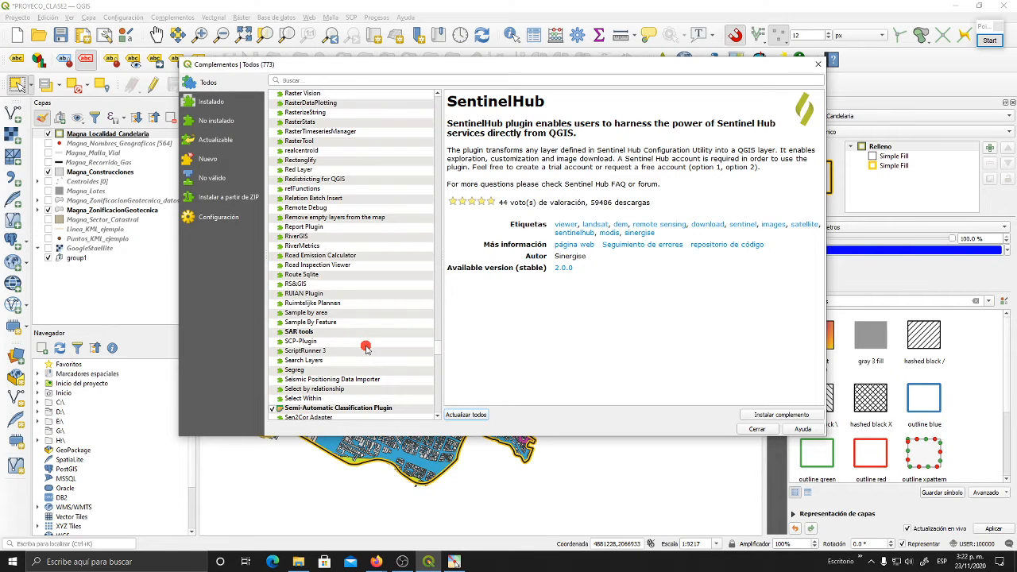
{"action": "scroll", "coordinate": [358, 341], "scroll_direction": "up", "scroll_amount": 20}
{"action": "scroll", "coordinate": [368, 349], "scroll_direction": "up", "scroll_amount": 20}
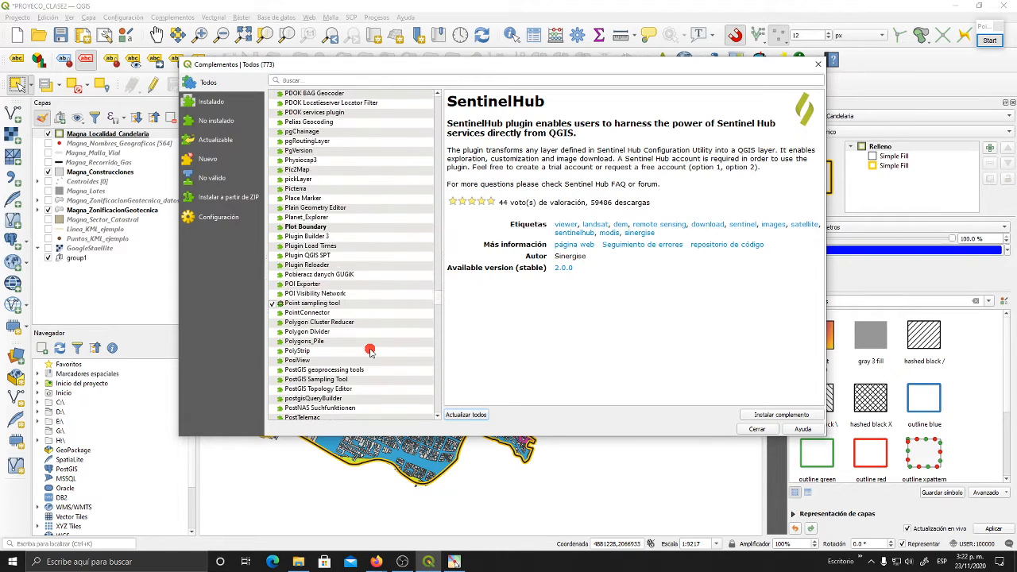
- Return to the start of the list of all plugins, view the installed plugins and select Split Polygon
{"action": "scroll", "coordinate": [383, 347], "scroll_direction": "up", "scroll_amount": 12}
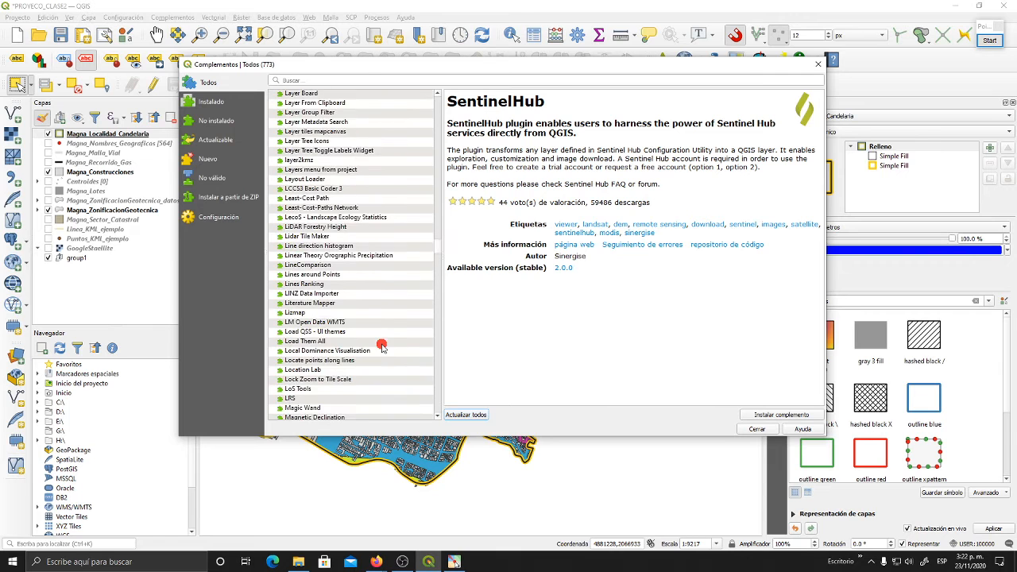
{"action": "left_click_drag", "start_coordinate": [437, 238], "coordinate": [434, 97]}
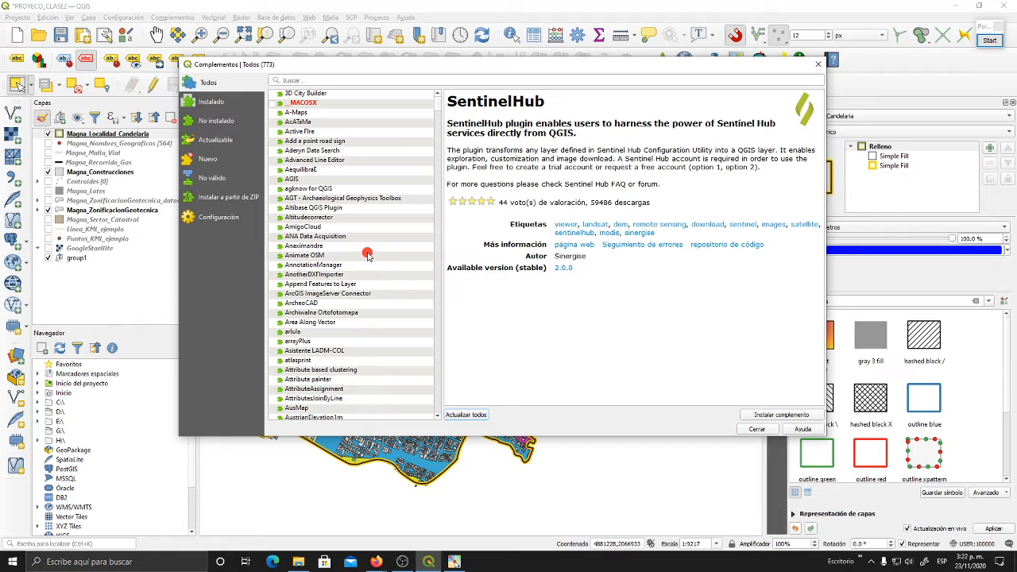
{"action": "left_click", "coordinate": [215, 105]}
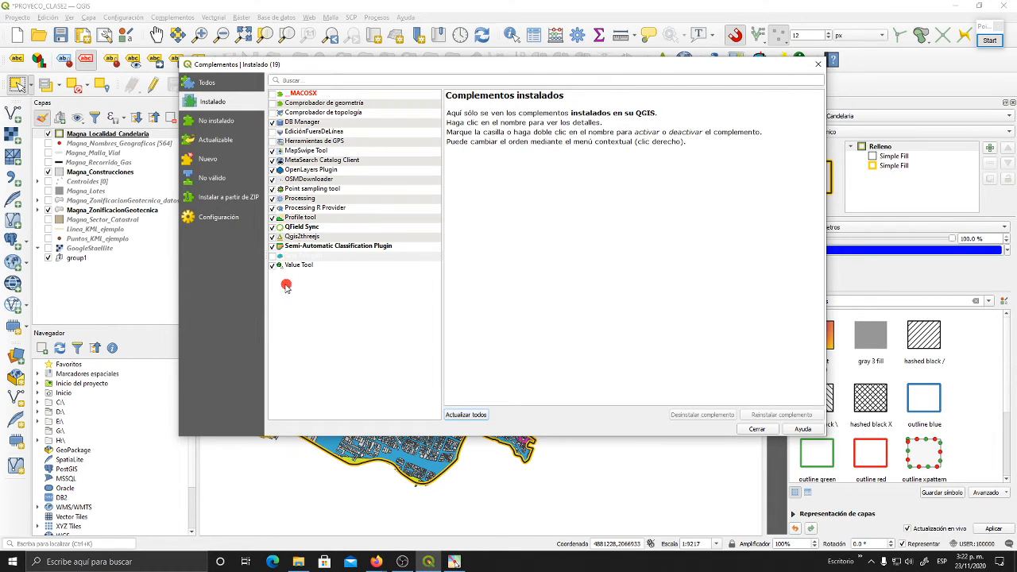
{"action": "left_click", "coordinate": [280, 256]}
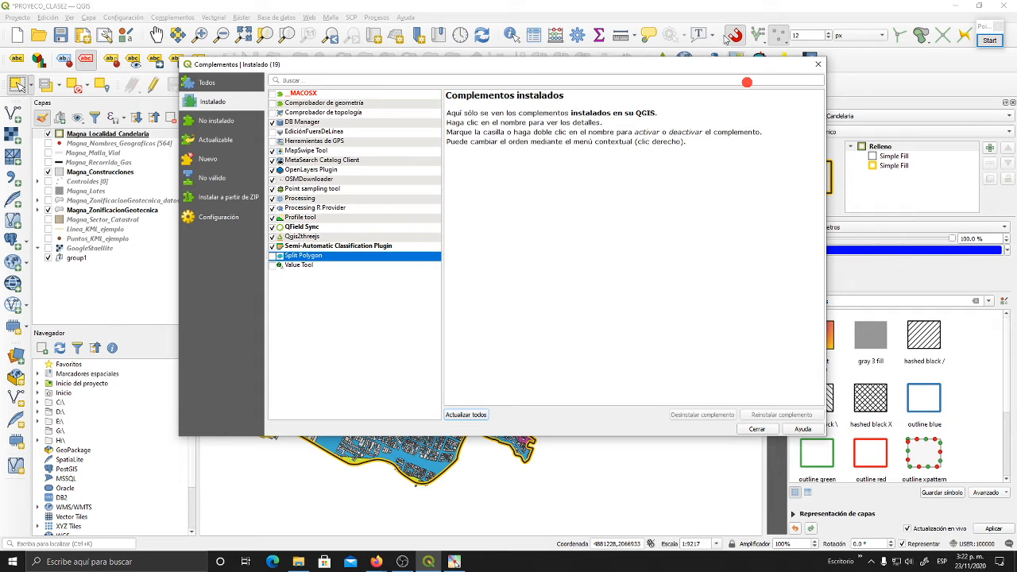
- Move the plugin manager below the toolbars and toggle the installed Value Tool plugin on, off and on again
{"action": "left_click_drag", "start_coordinate": [728, 67], "coordinate": [724, 131]}
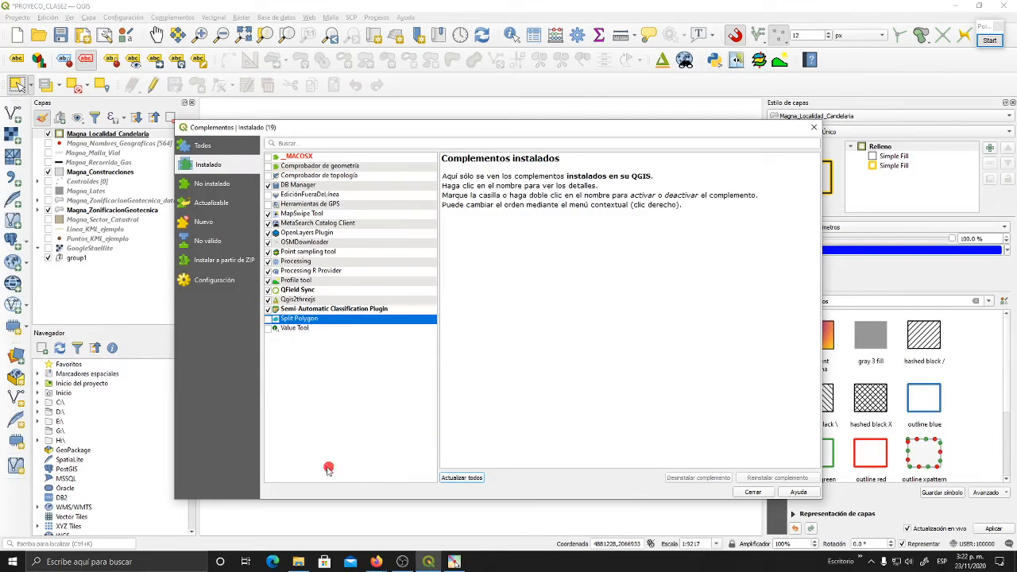
{"action": "left_click", "coordinate": [267, 328]}
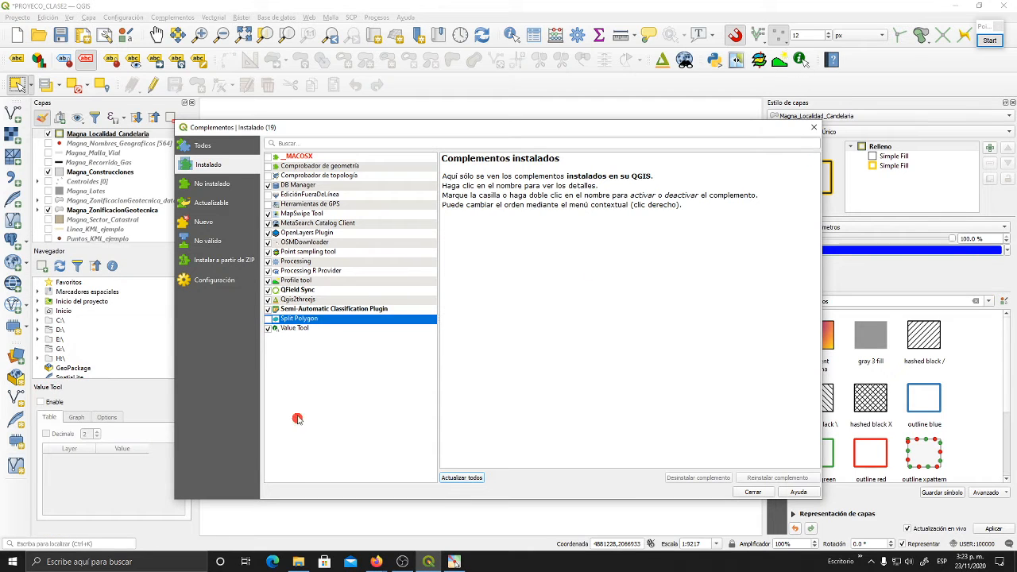
{"action": "left_click", "coordinate": [268, 328]}
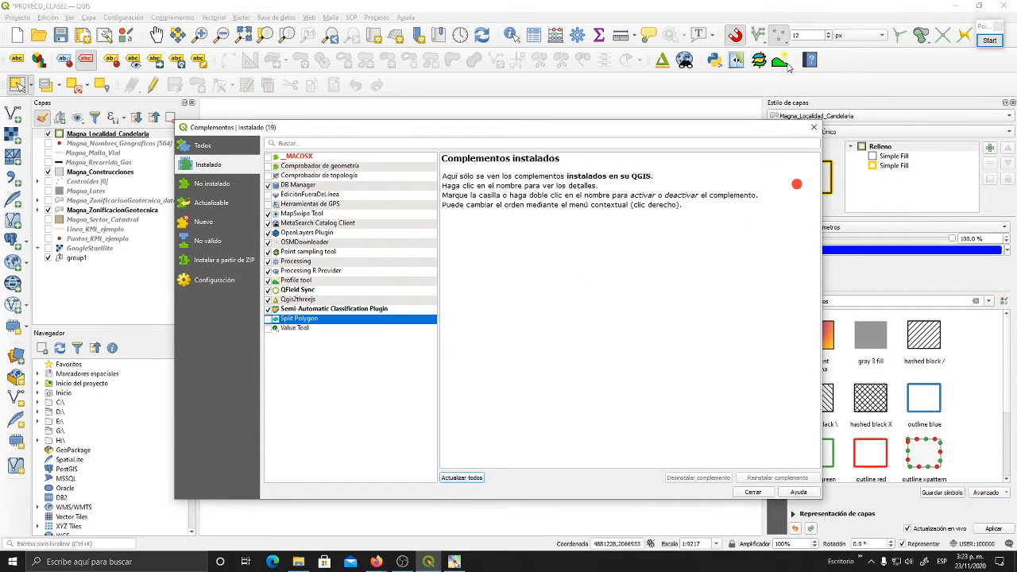
{"action": "left_click", "coordinate": [271, 330]}
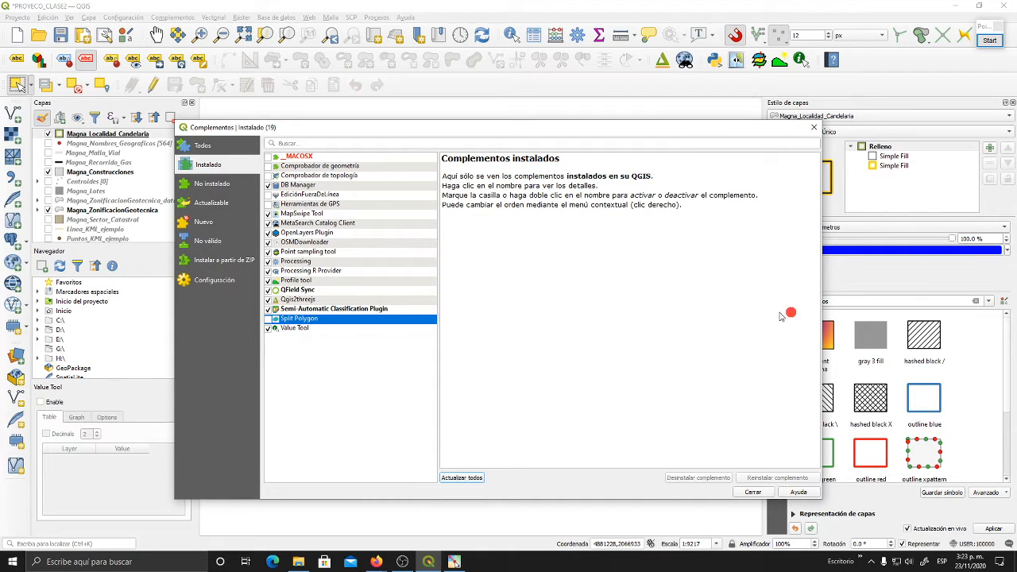
- View the plugins that are not installed and the upgradeable ones, showing the details of the Semi-Automatic Classification Plugin
{"action": "left_click", "coordinate": [215, 185]}
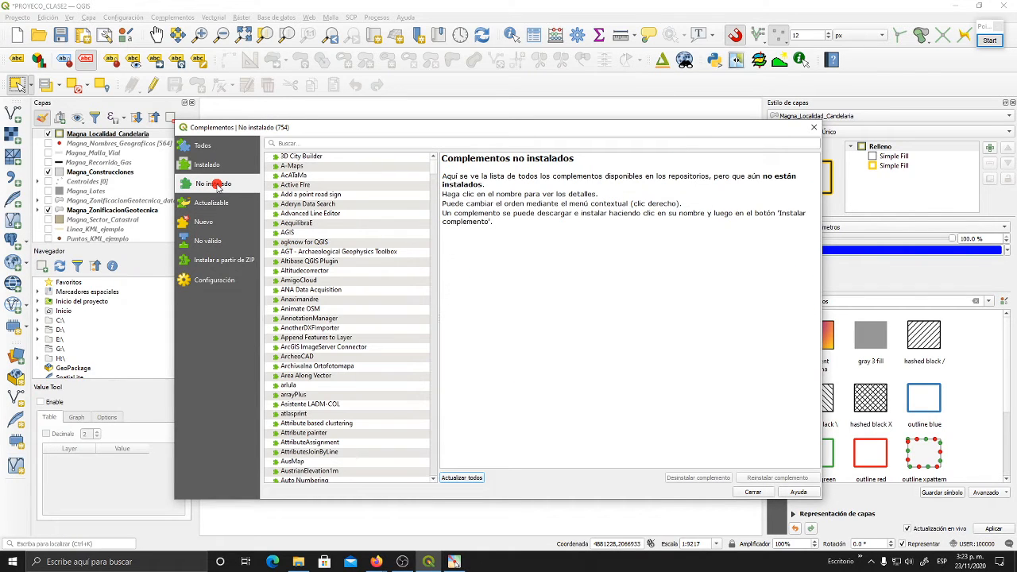
{"action": "left_click", "coordinate": [370, 291]}
{"action": "left_click", "coordinate": [216, 202]}
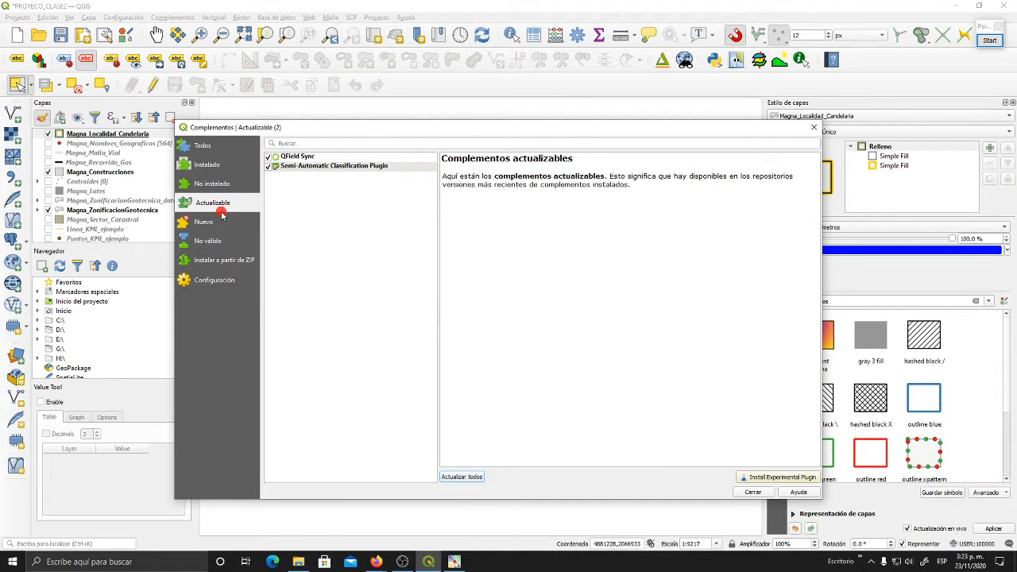
{"action": "left_click", "coordinate": [401, 166]}
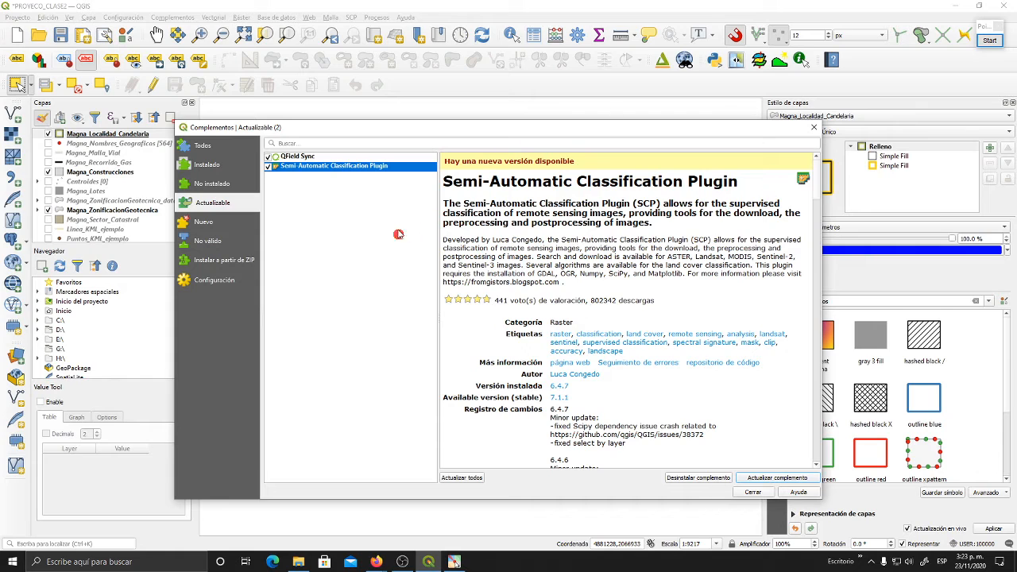
- View the new plugins, the invalid plugins and the page for installing a plugin from a ZIP file
{"action": "left_click", "coordinate": [227, 221]}
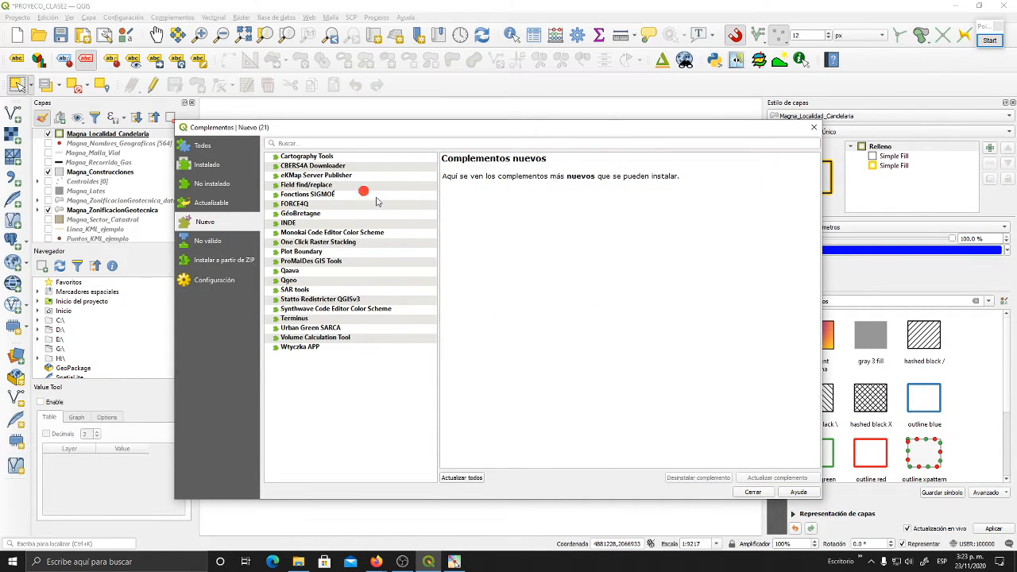
{"action": "left_click", "coordinate": [229, 241]}
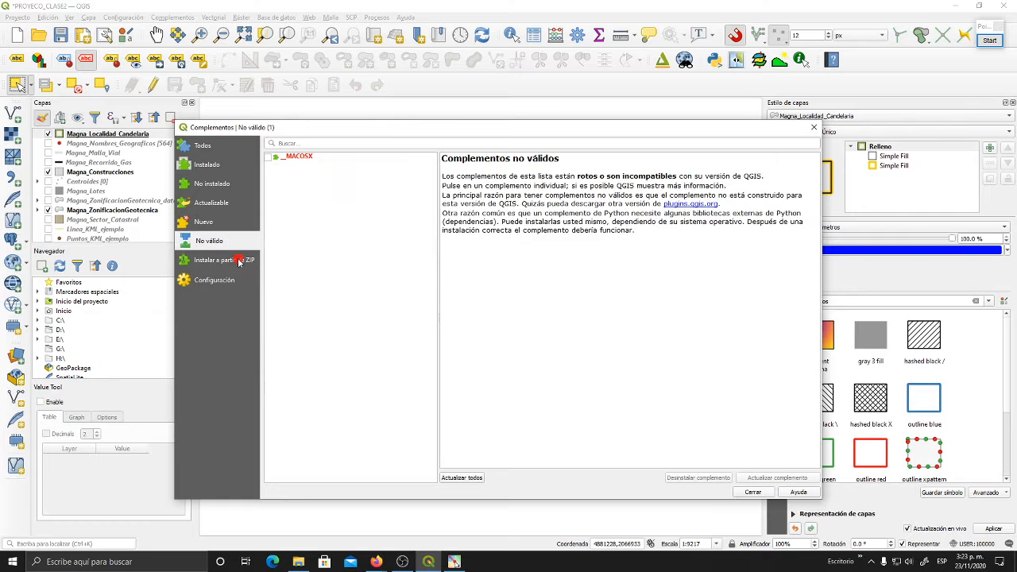
{"action": "left_click", "coordinate": [239, 260]}
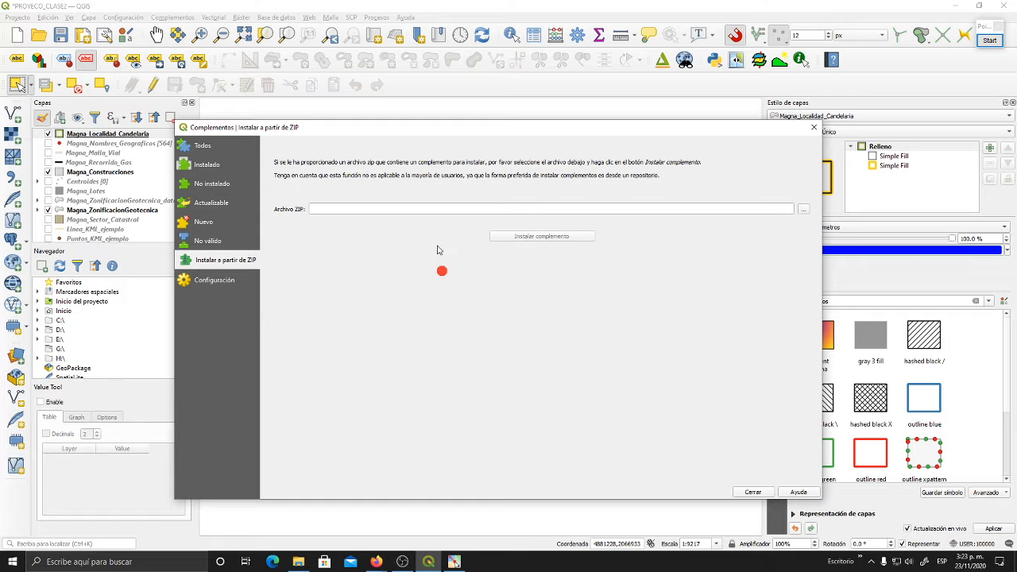
- Revisit the list of all plugins and the ZIP installation page, and view the plugin manager's settings
{"action": "left_click", "coordinate": [208, 150]}
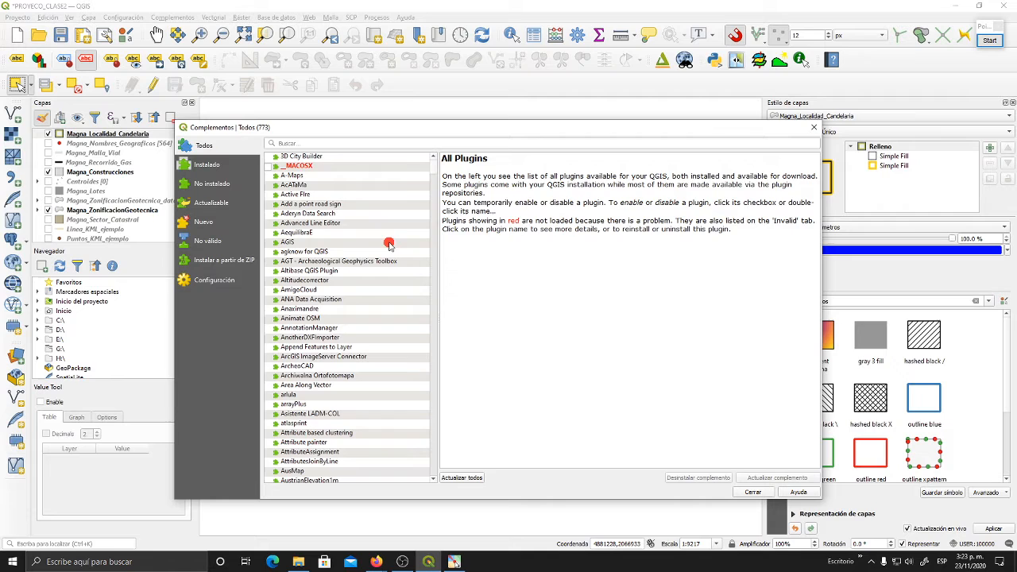
{"action": "left_click", "coordinate": [205, 266]}
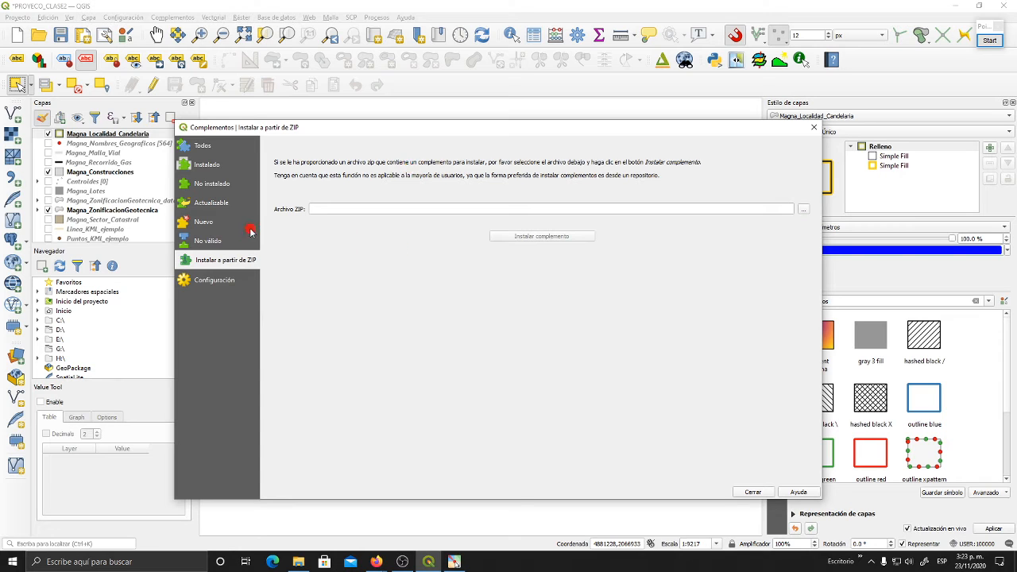
{"action": "left_click", "coordinate": [222, 284]}
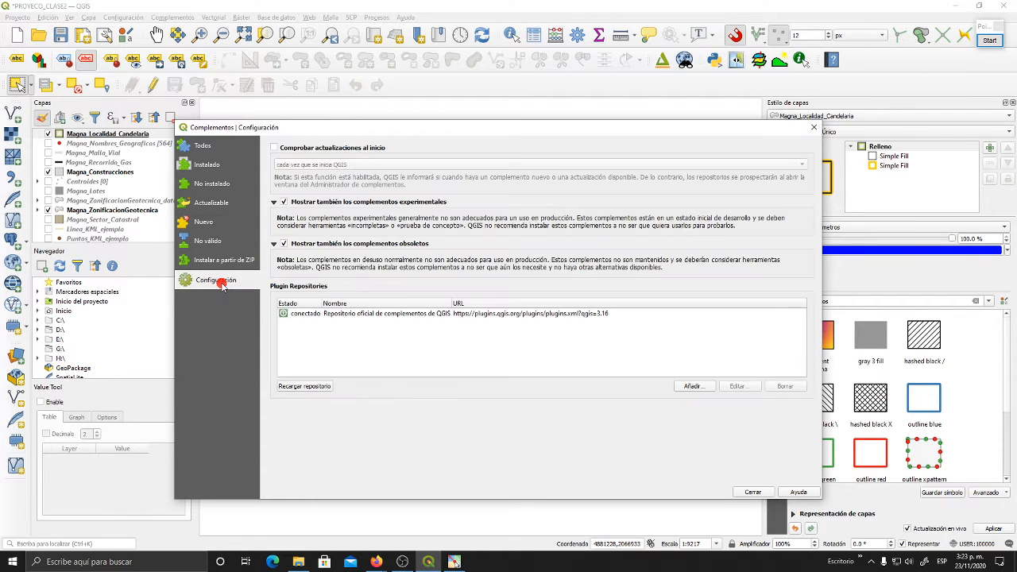
- Go back to the list of all plugins, and close the plugin manager and the Value Tool panel
{"action": "left_click", "coordinate": [209, 147]}
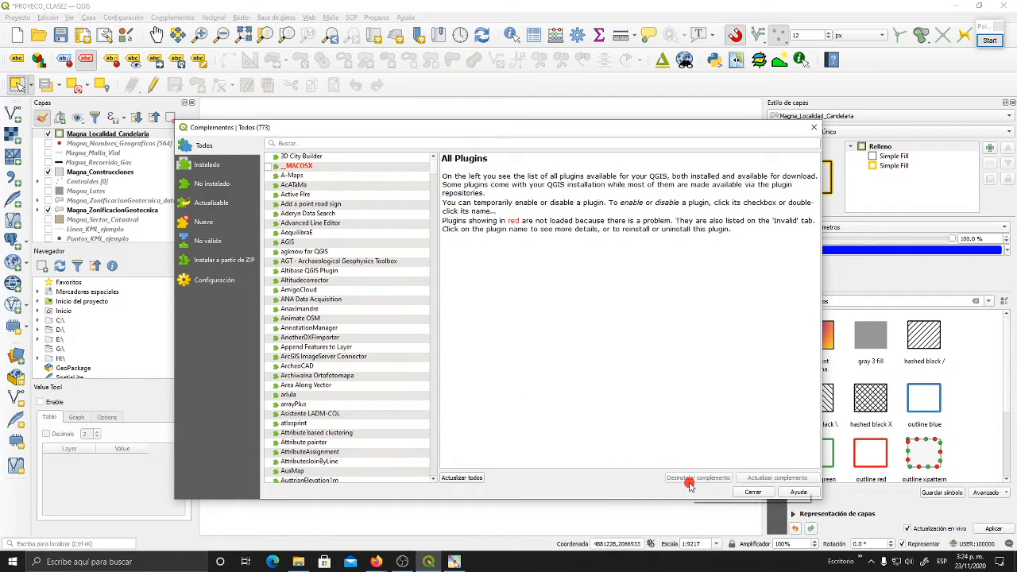
{"action": "left_click", "coordinate": [756, 494]}
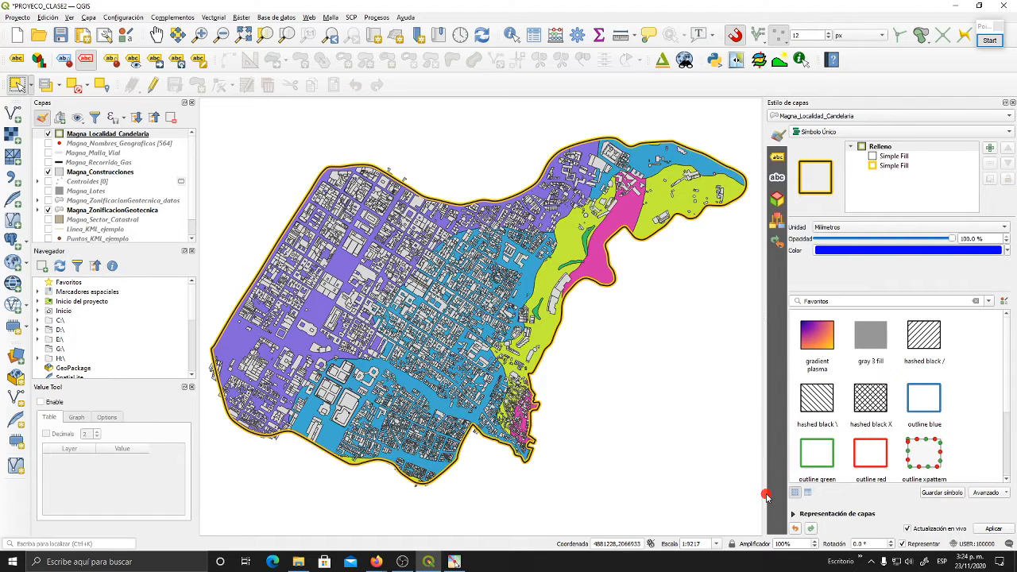
{"action": "left_click", "coordinate": [192, 387]}
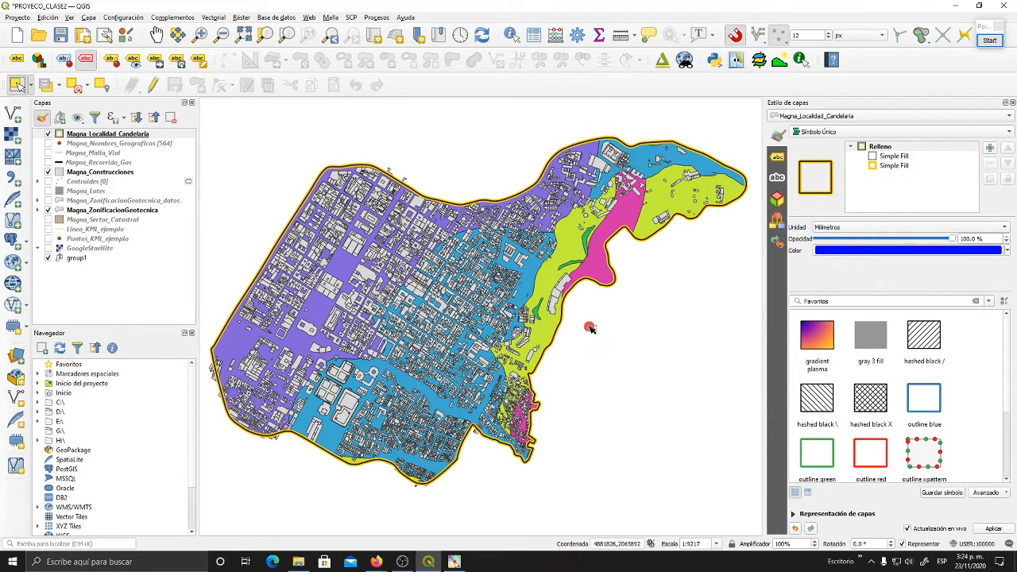
{"action": "left_click_drag", "start_coordinate": [590, 327], "coordinate": [591, 314]}
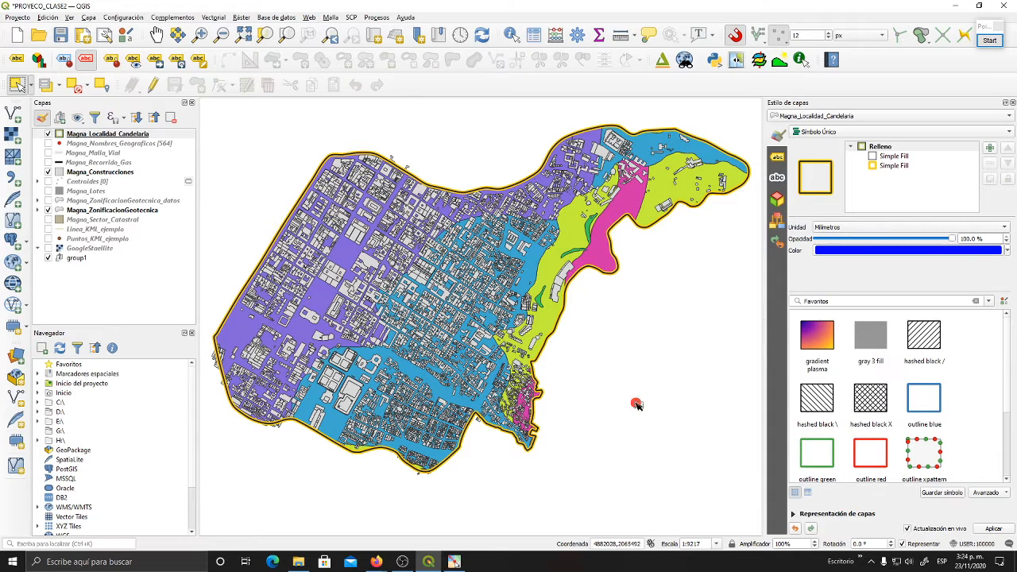
{"action": "left_click_drag", "start_coordinate": [563, 348], "coordinate": [538, 375]}
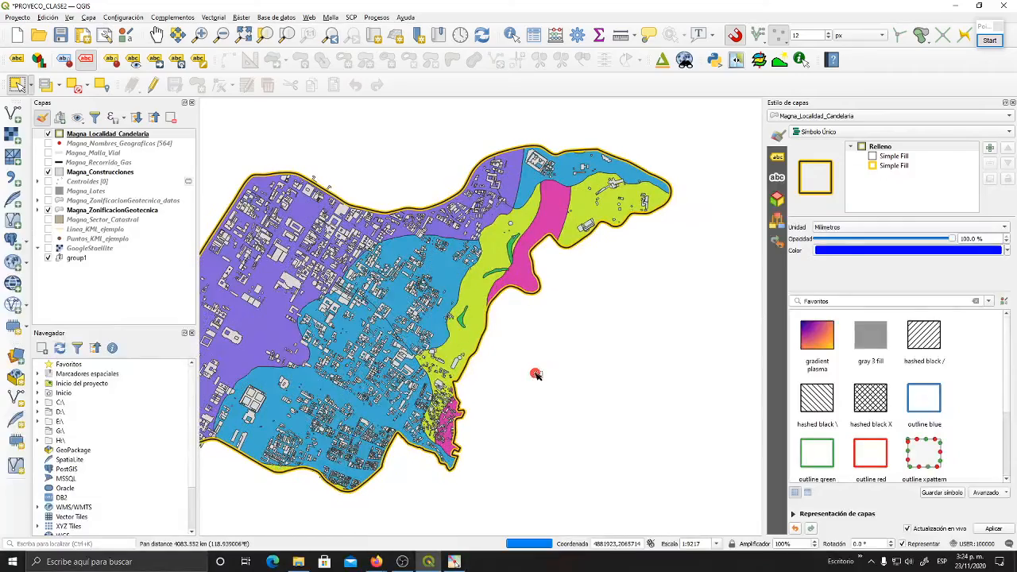
{"action": "left_click_drag", "start_coordinate": [560, 291], "coordinate": [605, 311]}
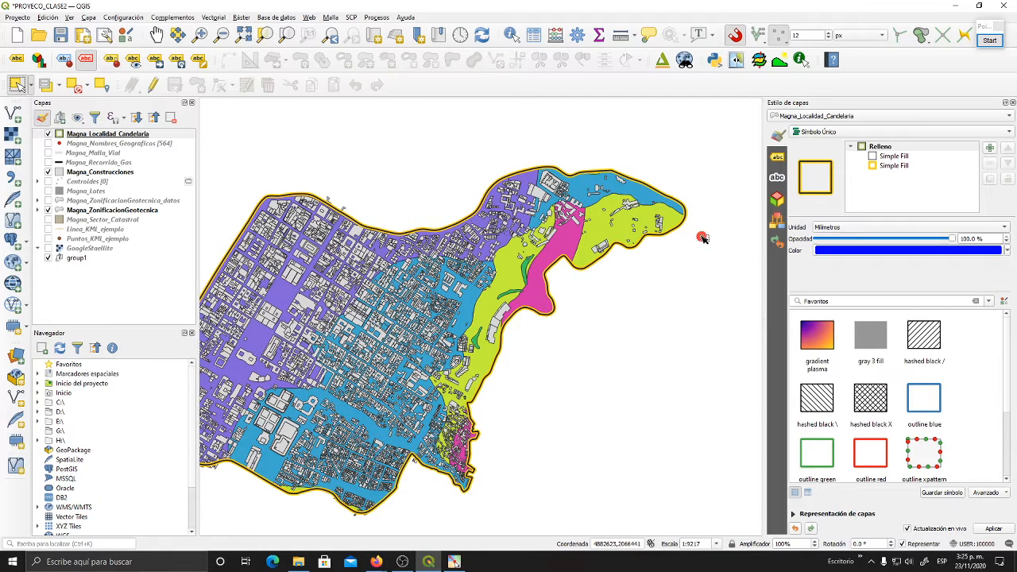
{"action": "left_click_drag", "start_coordinate": [721, 254], "coordinate": [748, 226]}
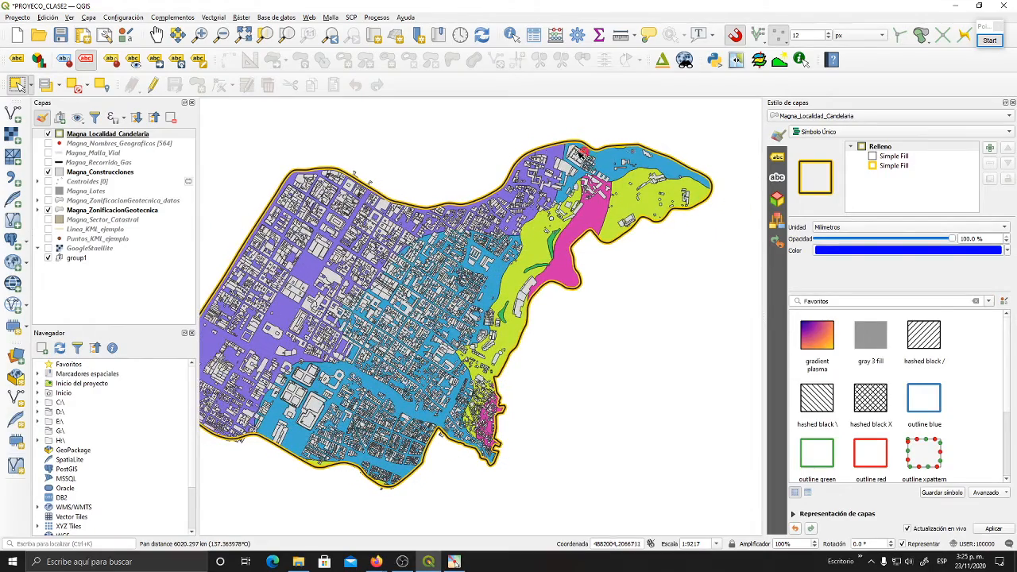
{"action": "left_click_drag", "start_coordinate": [578, 362], "coordinate": [604, 365]}
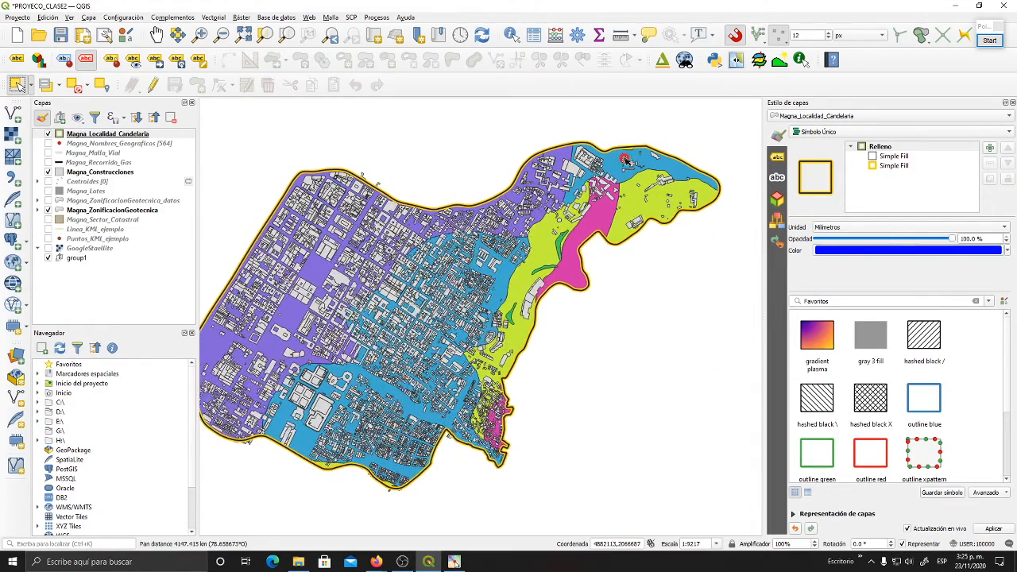
{"action": "left_click_drag", "start_coordinate": [626, 256], "coordinate": [658, 236]}
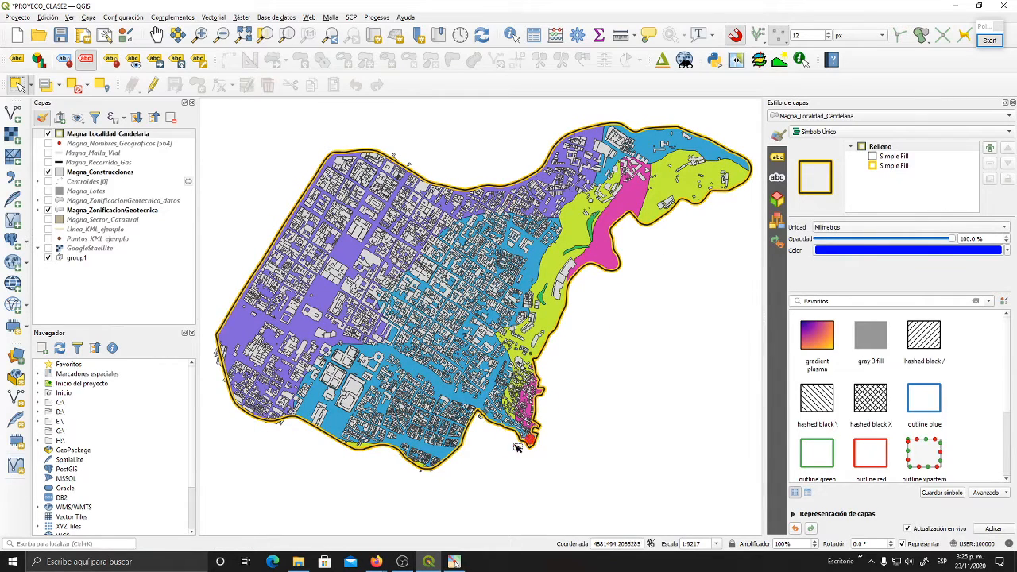
- Switch to File Explorer and open the GDB_CANDELARIA_V0920 folder inside BASES_DATOS_BOG
{"action": "left_click", "coordinate": [302, 562]}
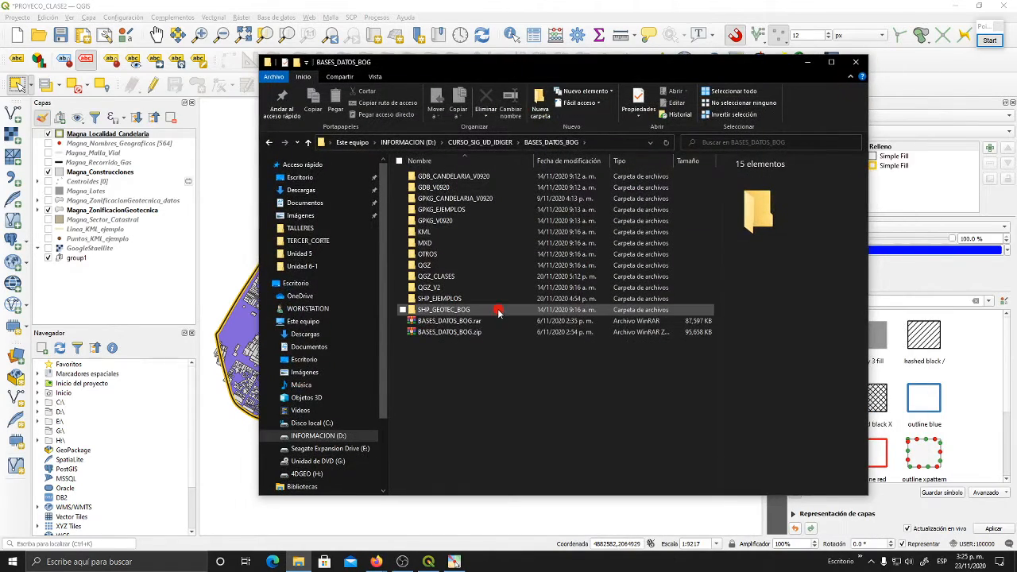
{"action": "left_click", "coordinate": [484, 178]}
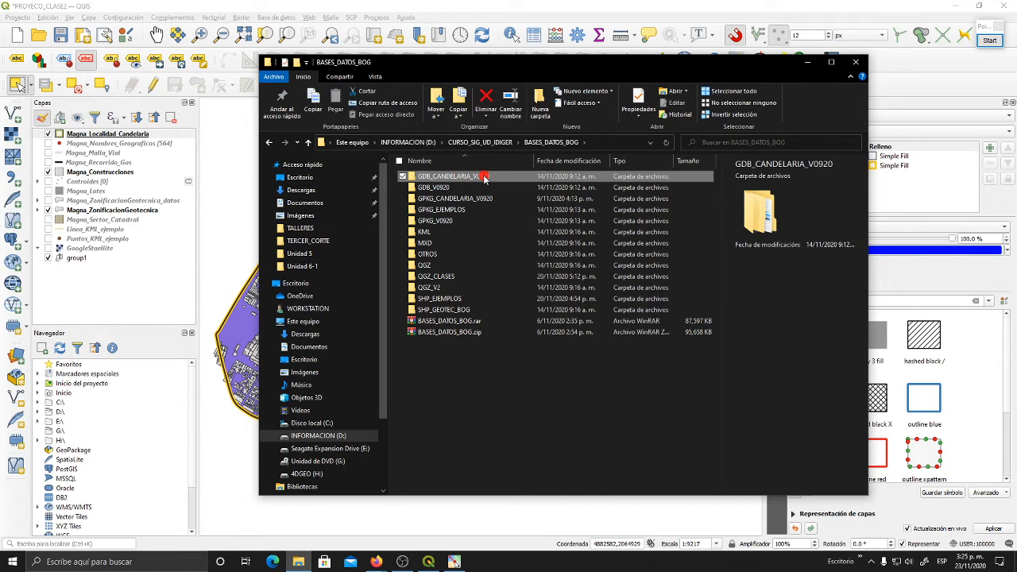
{"action": "left_click", "coordinate": [470, 299]}
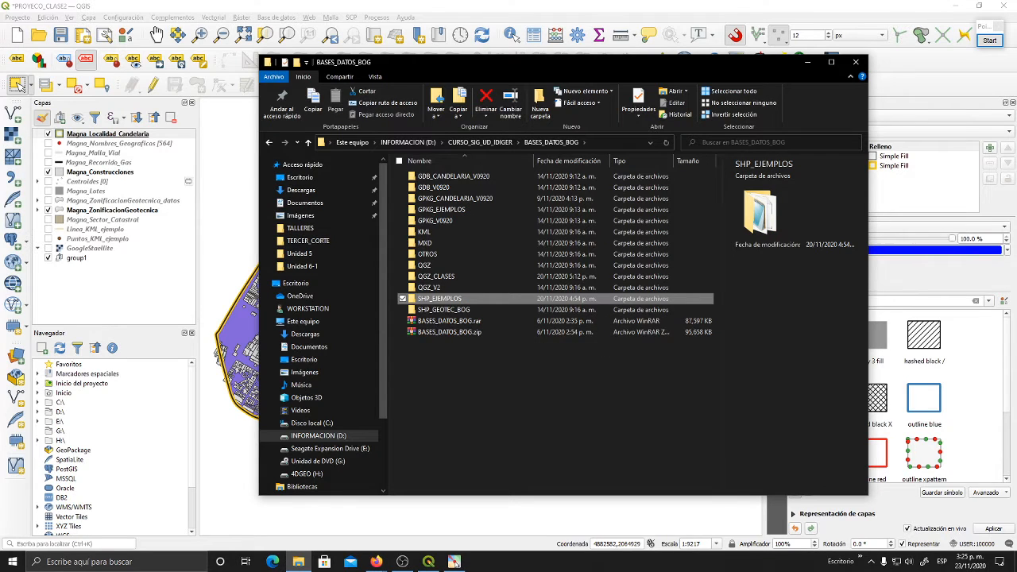
{"action": "left_click", "coordinate": [453, 562]}
{"action": "left_click", "coordinate": [454, 561]}
{"action": "double_click", "coordinate": [449, 176]}
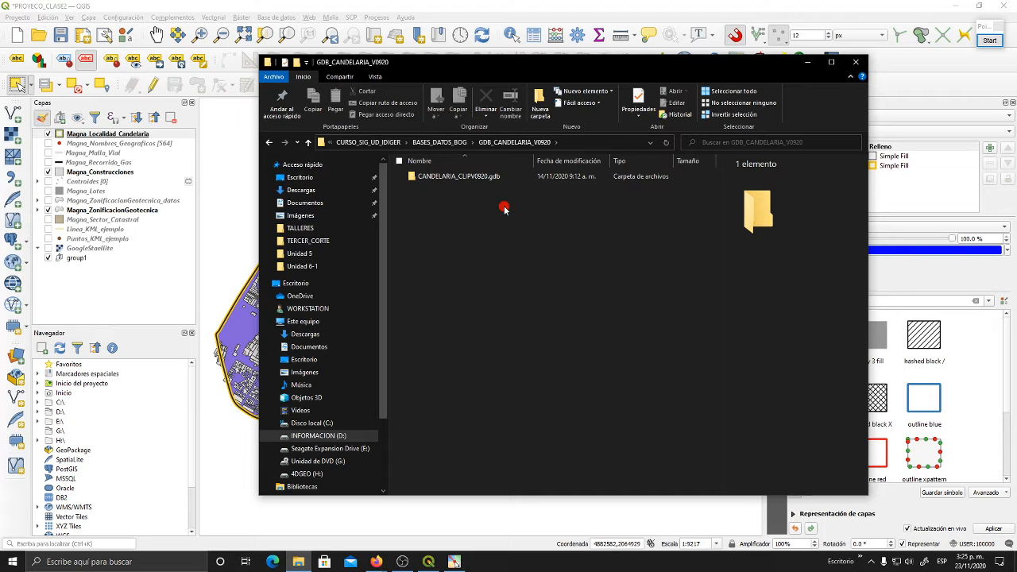
- Move the File Explorer window out of view and return to the QGIS project
{"action": "left_click_drag", "start_coordinate": [622, 72], "coordinate": [604, 69]}
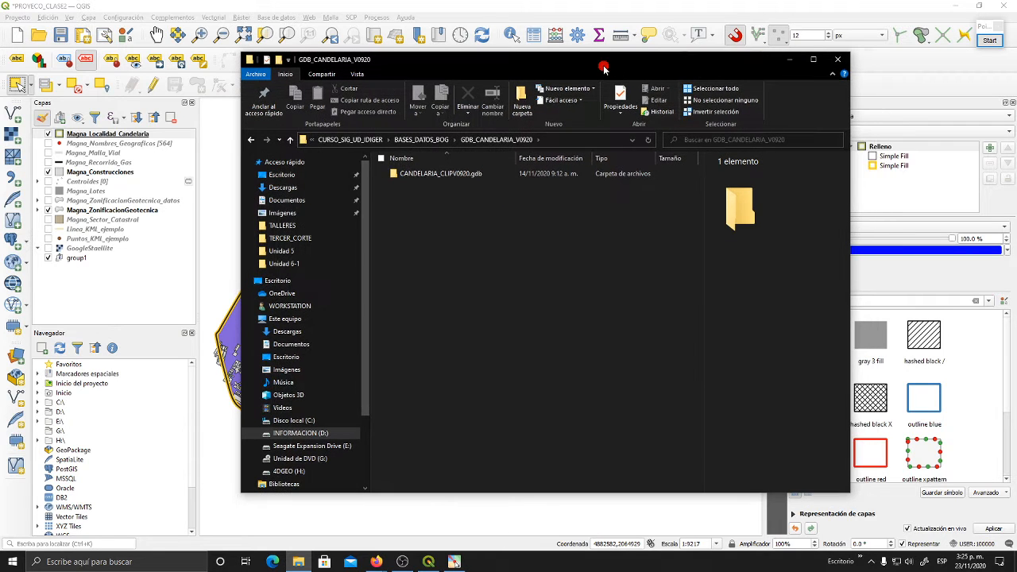
{"action": "left_click_drag", "start_coordinate": [443, 62], "coordinate": [1016, 94]}
{"action": "left_click", "coordinate": [352, 4]}
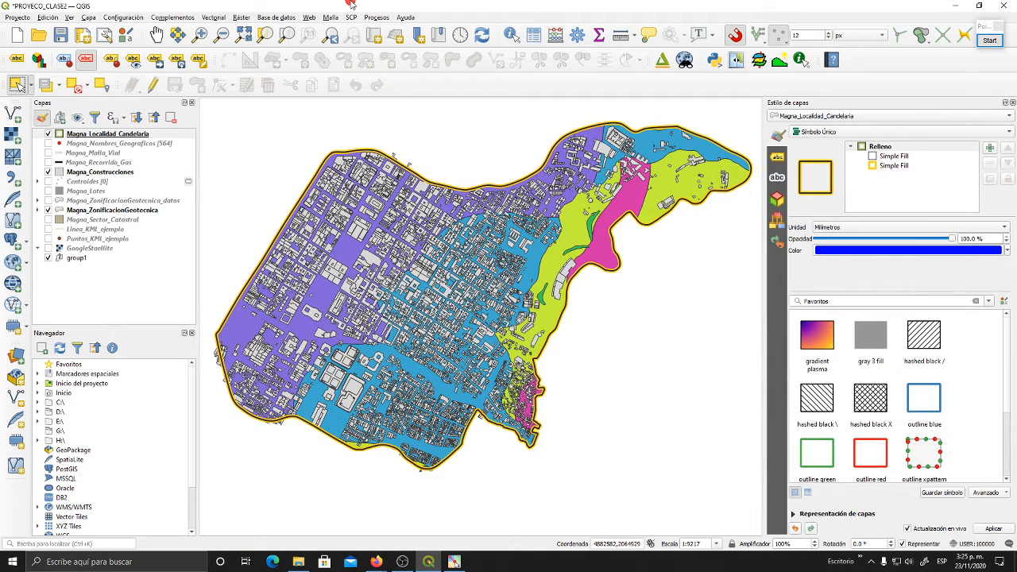
- Enlarge the Navegador panel by moving its border with the layers panel upward
{"action": "left_click_drag", "start_coordinate": [503, 224], "coordinate": [575, 306]}
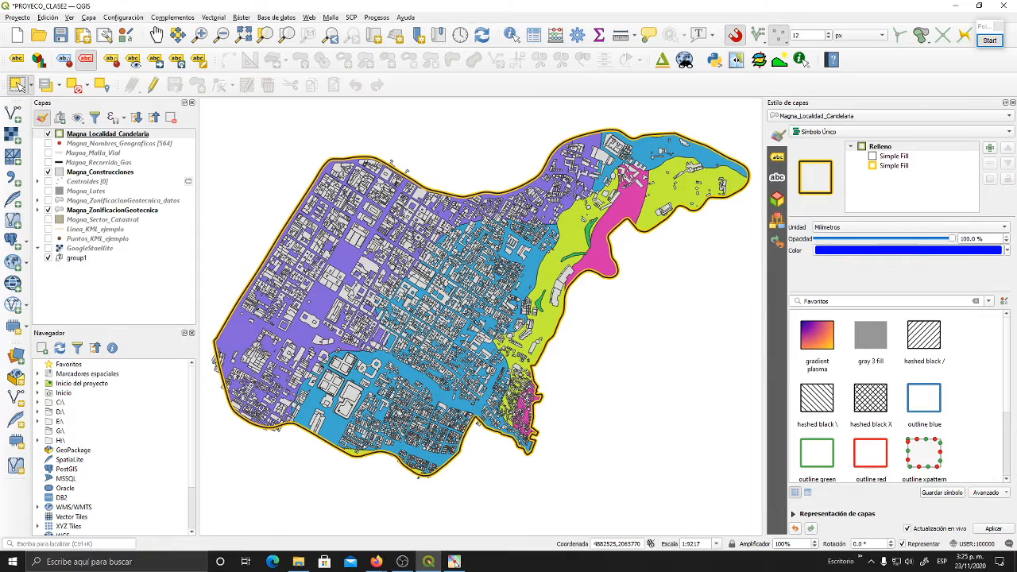
{"action": "left_click_drag", "start_coordinate": [582, 292], "coordinate": [582, 303]}
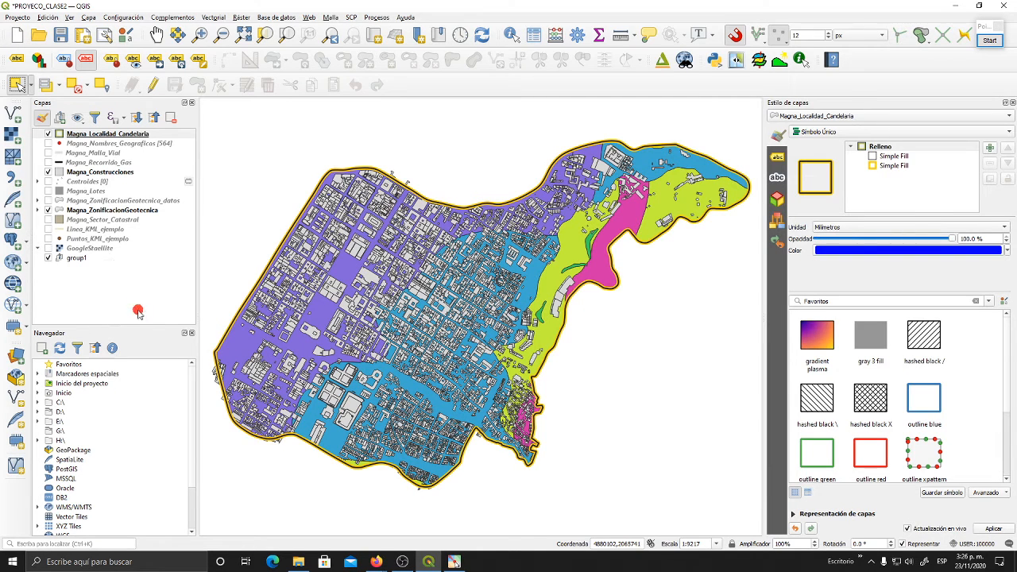
{"action": "left_click_drag", "start_coordinate": [118, 326], "coordinate": [116, 275]}
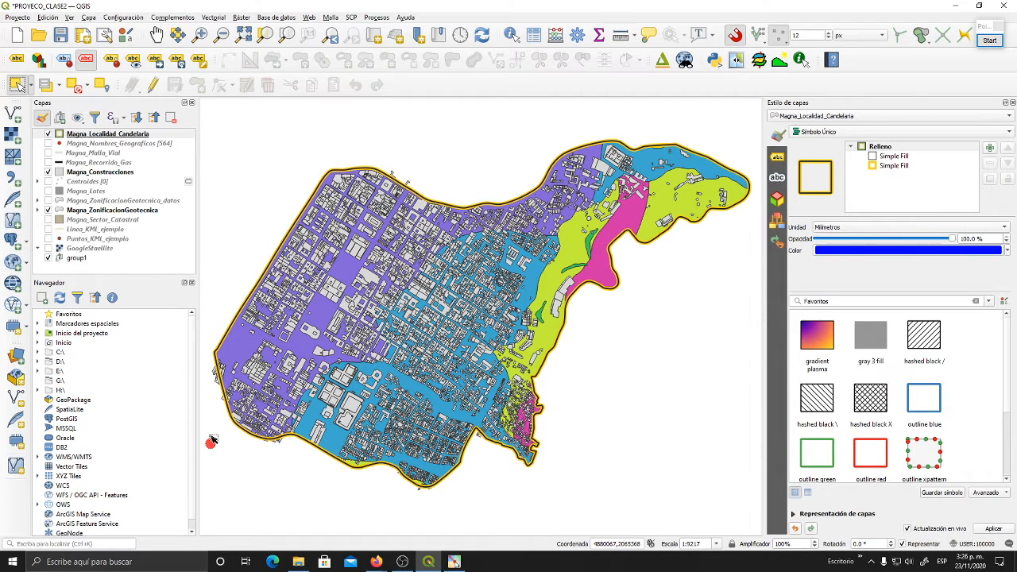
- Examine the data sources listed in the Navegador, including the tile services grouped under XYZ Tiles
{"action": "scroll", "coordinate": [103, 471], "scroll_direction": "down", "scroll_amount": 1}
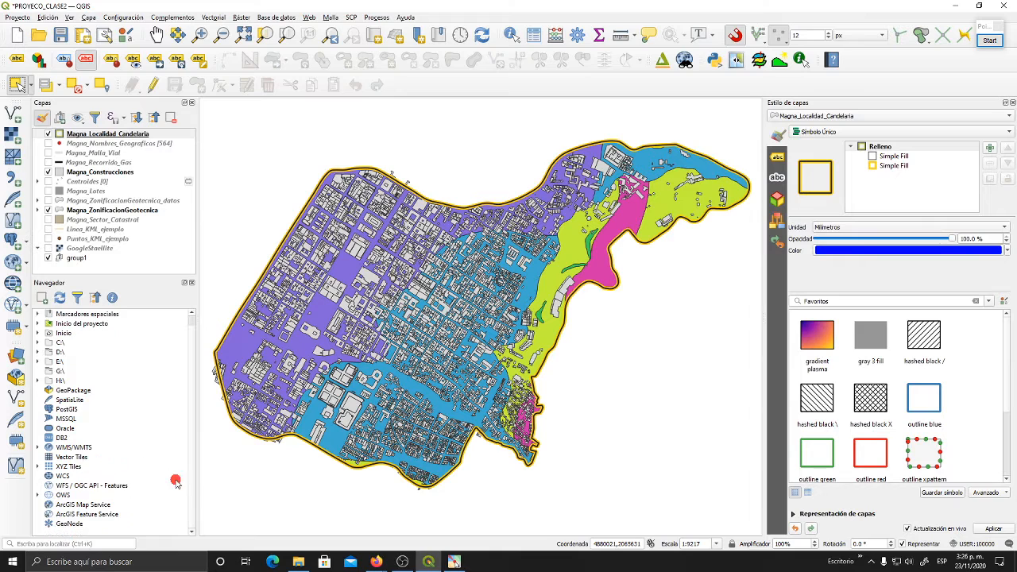
{"action": "left_click_drag", "start_coordinate": [192, 472], "coordinate": [194, 448]}
{"action": "scroll", "coordinate": [202, 472], "scroll_direction": "down", "scroll_amount": 1}
{"action": "left_click", "coordinate": [49, 467]}
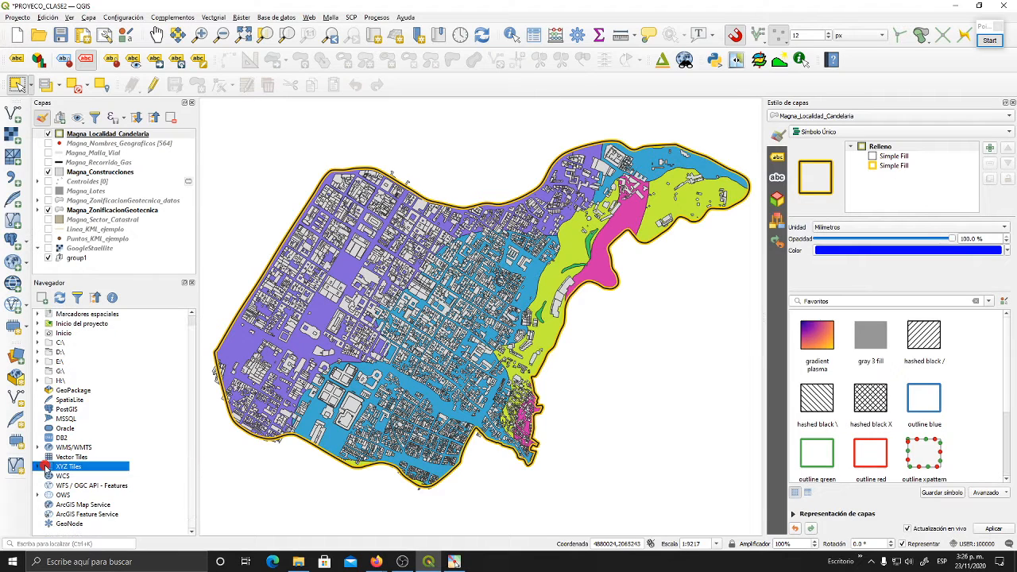
{"action": "left_click", "coordinate": [38, 467]}
{"action": "scroll", "coordinate": [89, 450], "scroll_direction": "down", "scroll_amount": 1}
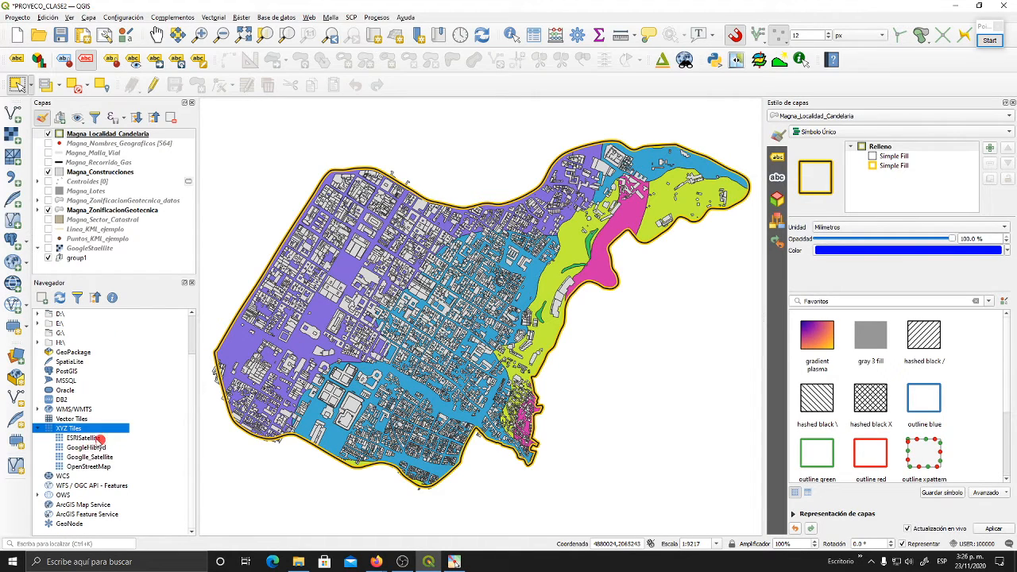
{"action": "left_click", "coordinate": [38, 428]}
{"action": "scroll", "coordinate": [108, 432], "scroll_direction": "up", "scroll_amount": 2}
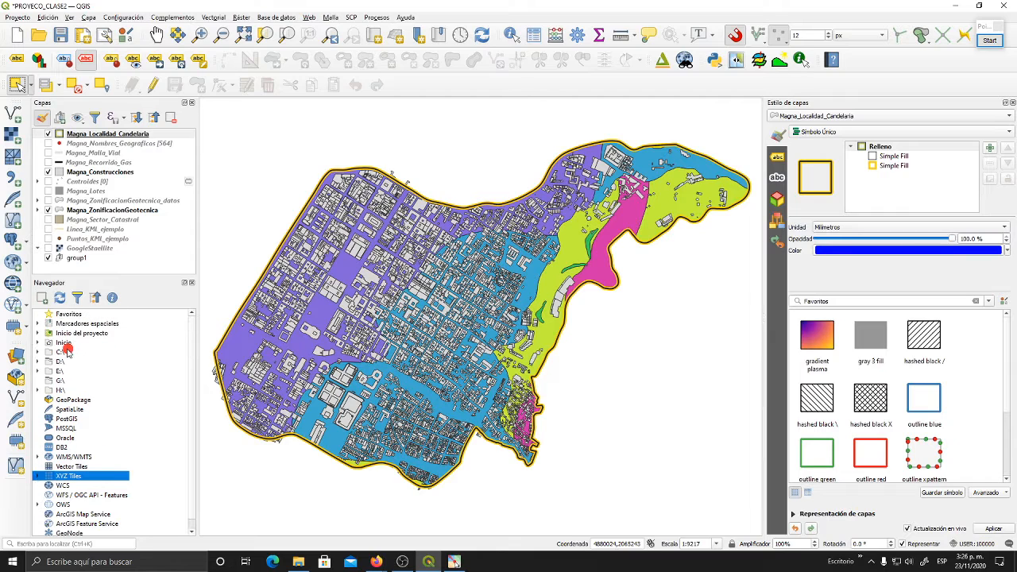
- Expand drive D:\ and its CURSO_SIG_UD_IDIGER folder in the Navegador
{"action": "left_click", "coordinate": [67, 353]}
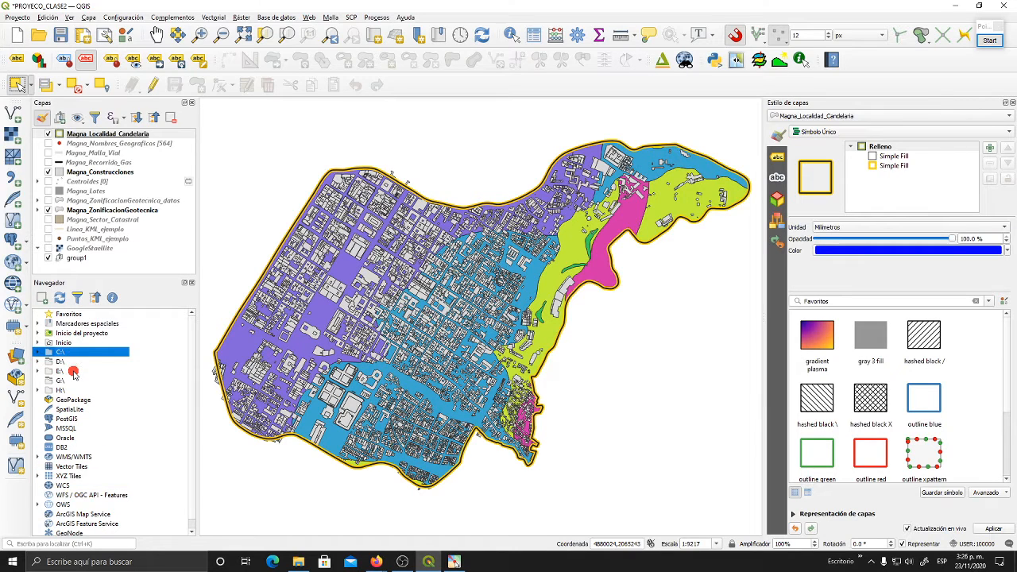
{"action": "left_click", "coordinate": [62, 363]}
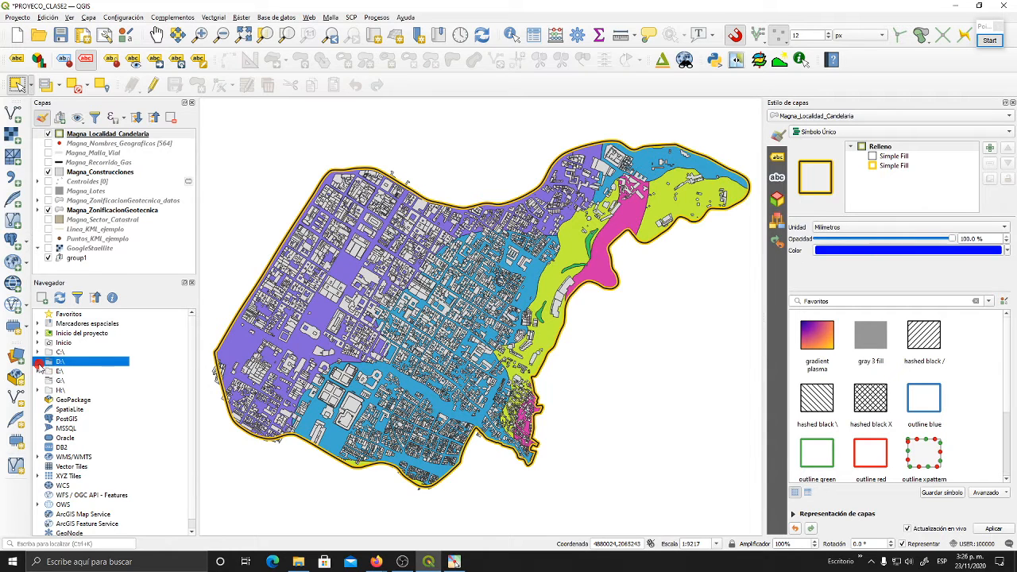
{"action": "left_click", "coordinate": [38, 363]}
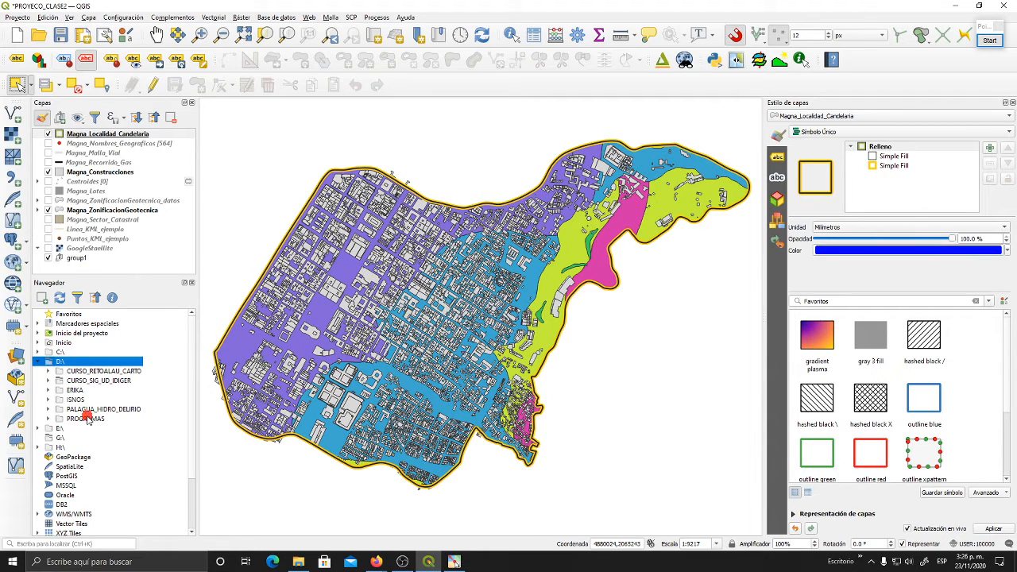
{"action": "left_click", "coordinate": [48, 381]}
{"action": "scroll", "coordinate": [154, 387], "scroll_direction": "down", "scroll_amount": 1}
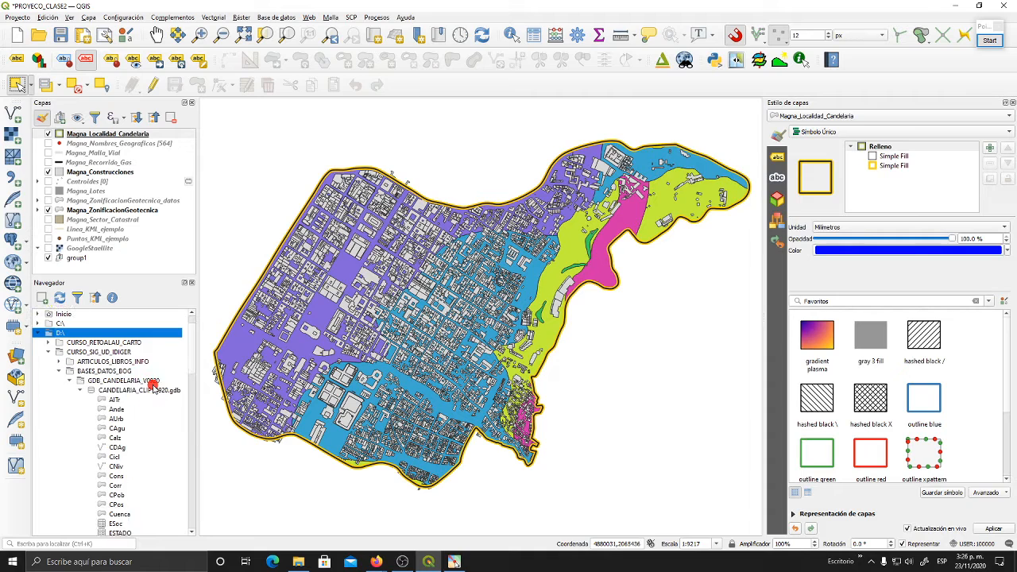
- Collapse and reopen the BASES_DATOS_BOG folder and its GDB_CANDELARIA_V0920 subfolder, leaving the geodatabase inside collapsed
{"action": "left_click", "coordinate": [59, 371]}
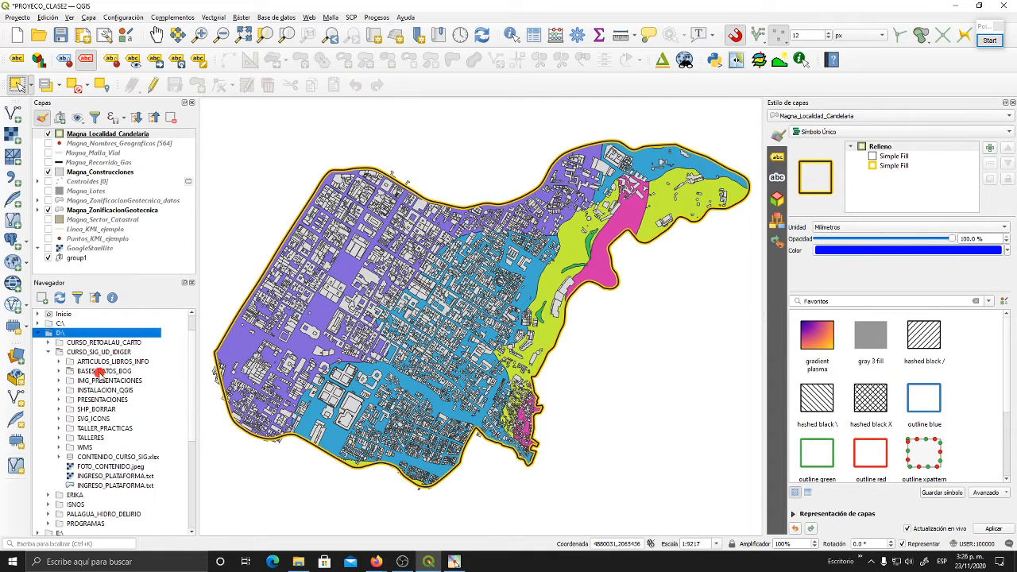
{"action": "left_click", "coordinate": [99, 371]}
{"action": "left_click", "coordinate": [59, 371]}
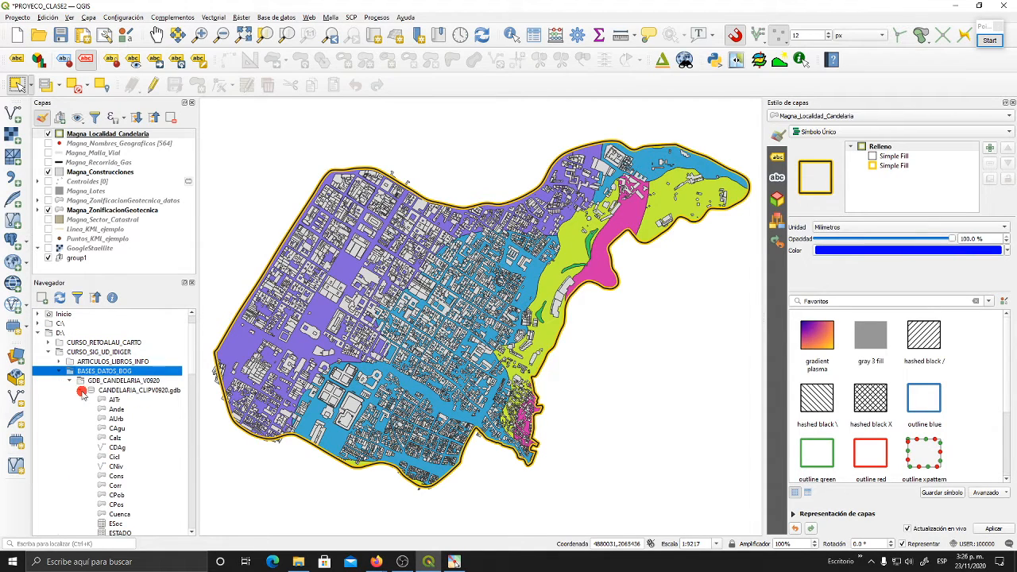
{"action": "left_click", "coordinate": [70, 381]}
{"action": "left_click", "coordinate": [137, 381]}
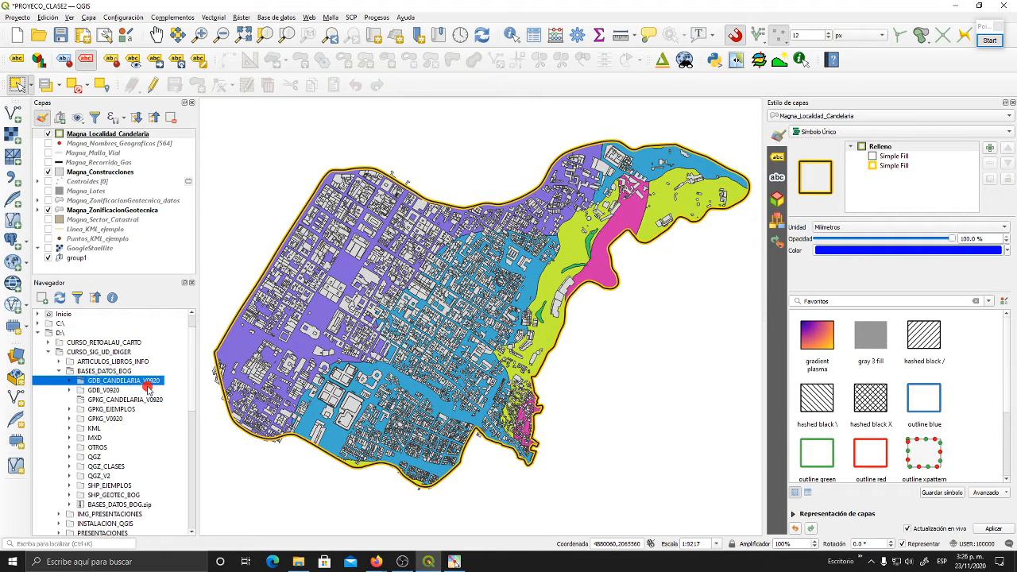
{"action": "left_click", "coordinate": [69, 382]}
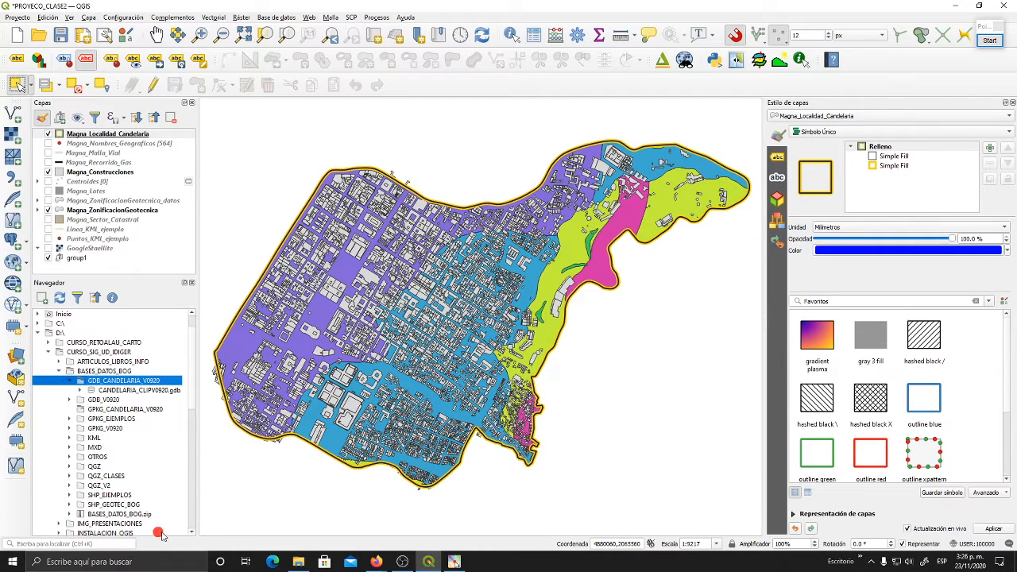
- Widen the Navegador panel slightly and expand the CANDELARIA_CLIPV0920.gdb geodatabase
{"action": "left_click_drag", "start_coordinate": [197, 508], "coordinate": [205, 507]}
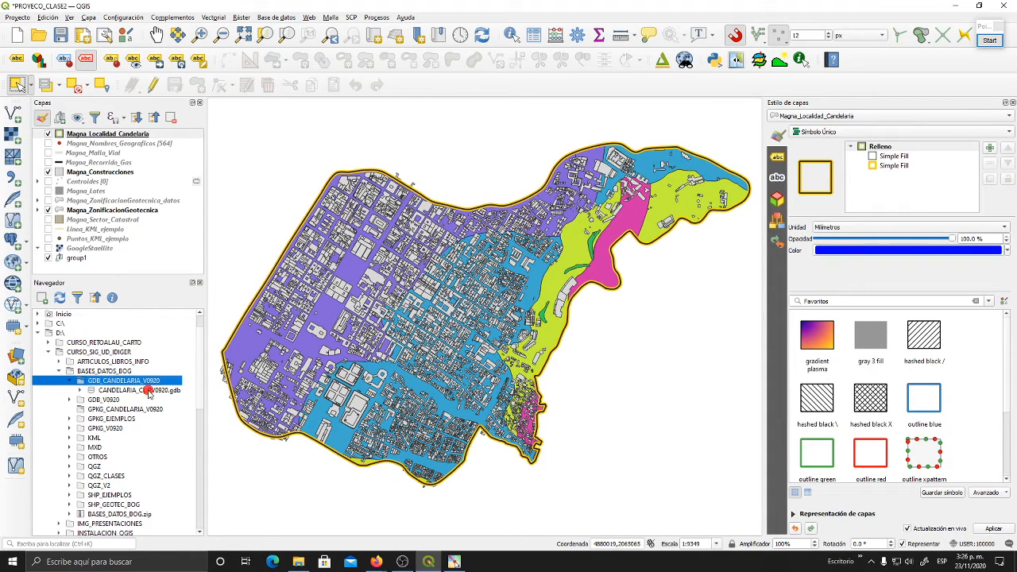
{"action": "left_click", "coordinate": [149, 391]}
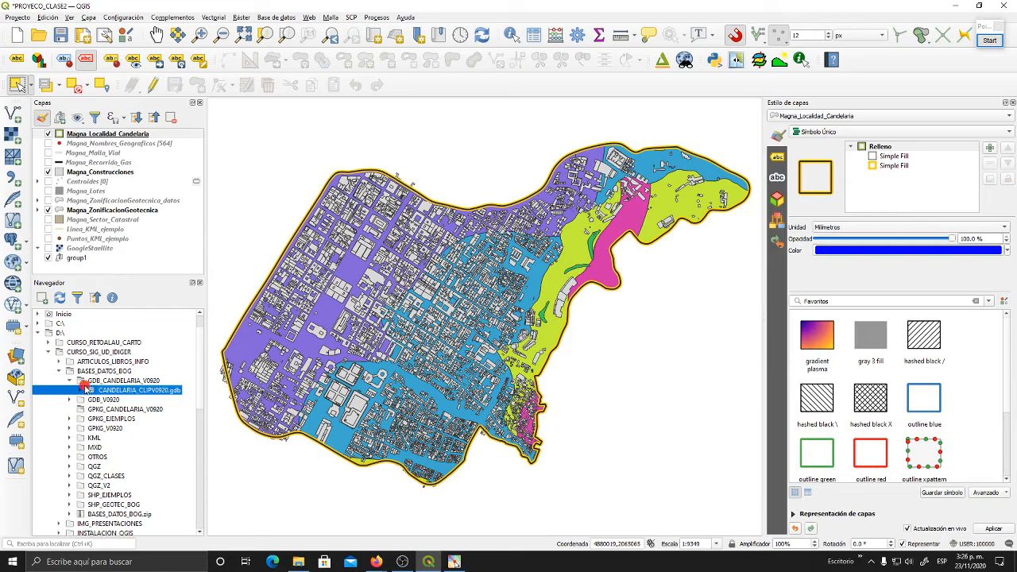
{"action": "left_click", "coordinate": [80, 390]}
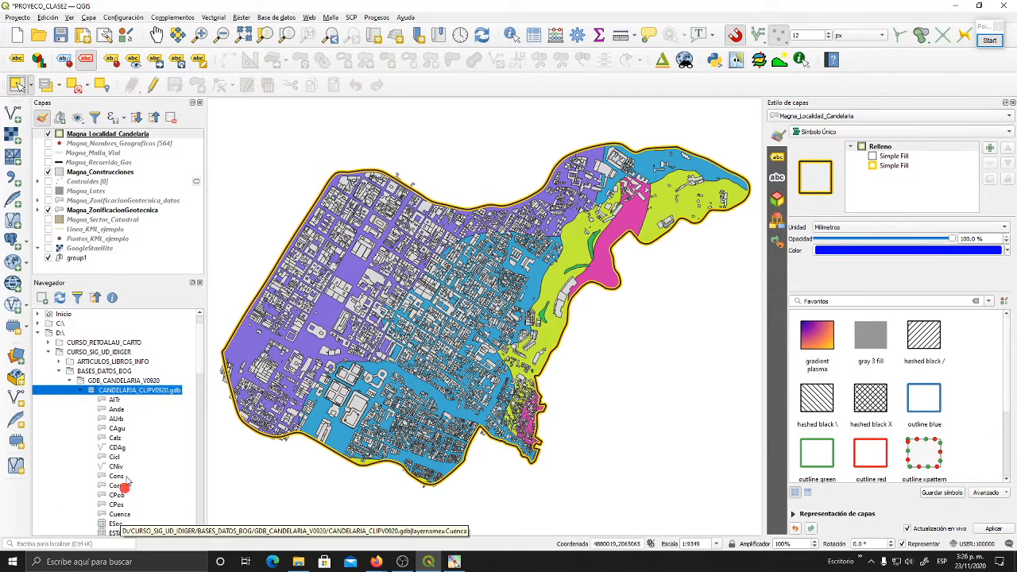
- Look over the full contents of the geodatabase, comparing the ESoc and ESTADO tables with the Cuenca layer
{"action": "scroll", "coordinate": [136, 435], "scroll_direction": "down", "scroll_amount": 3}
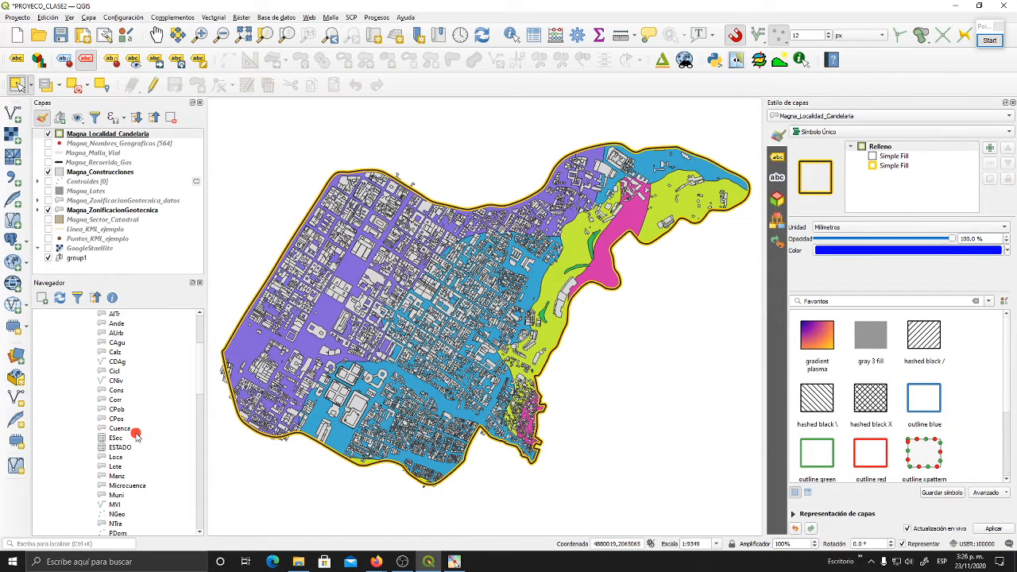
{"action": "scroll", "coordinate": [136, 435], "scroll_direction": "down", "scroll_amount": 8}
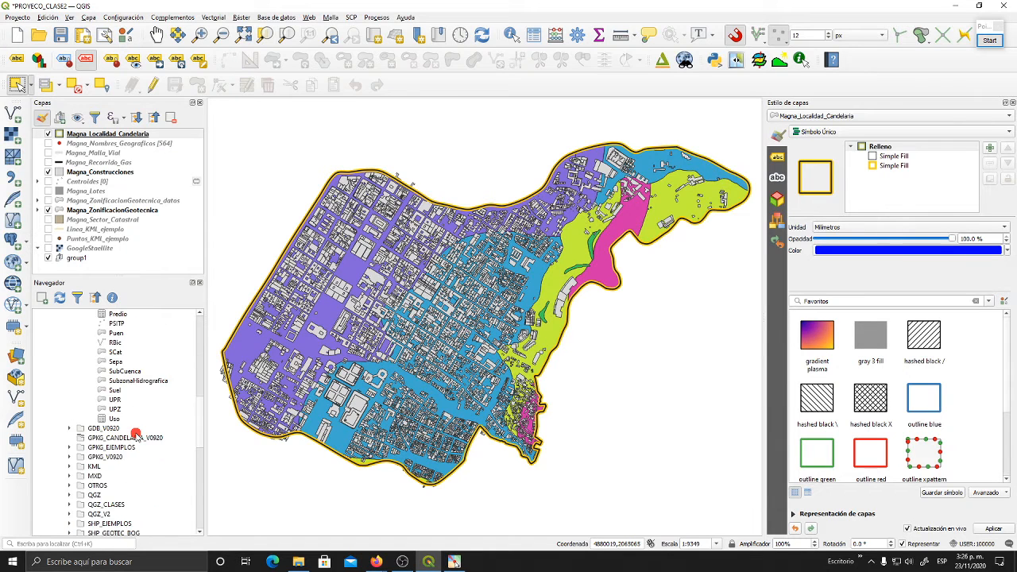
{"action": "scroll", "coordinate": [136, 435], "scroll_direction": "up", "scroll_amount": 10}
{"action": "scroll", "coordinate": [136, 435], "scroll_direction": "up", "scroll_amount": 2}
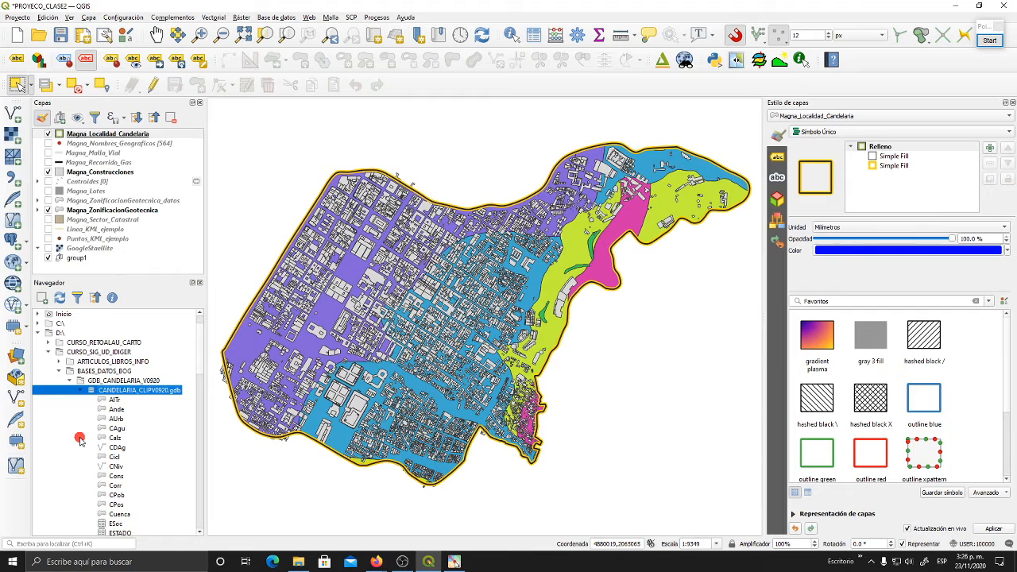
{"action": "scroll", "coordinate": [107, 380], "scroll_direction": "down", "scroll_amount": 1}
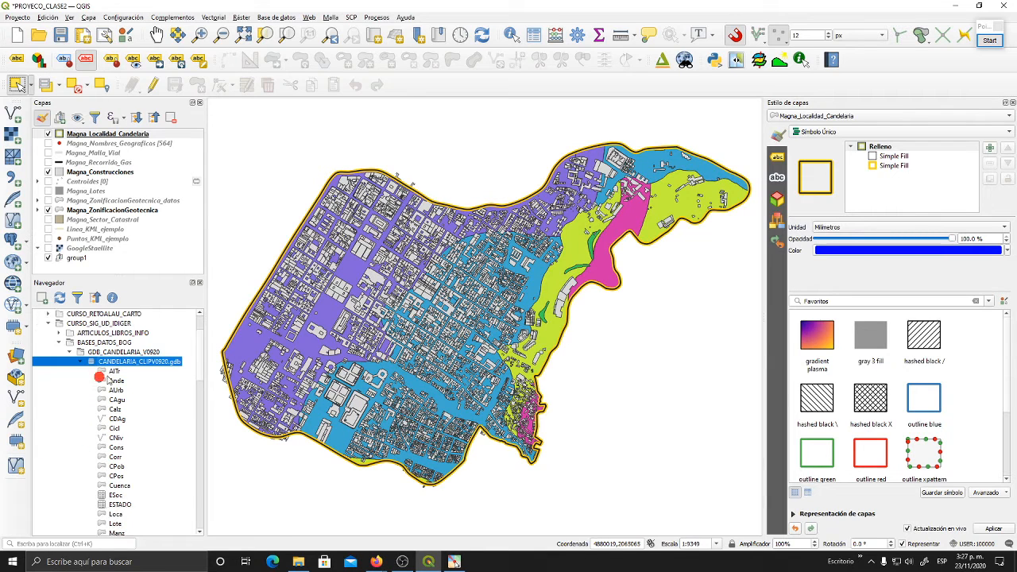
{"action": "scroll", "coordinate": [117, 454], "scroll_direction": "down", "scroll_amount": 2}
{"action": "left_click", "coordinate": [119, 439]}
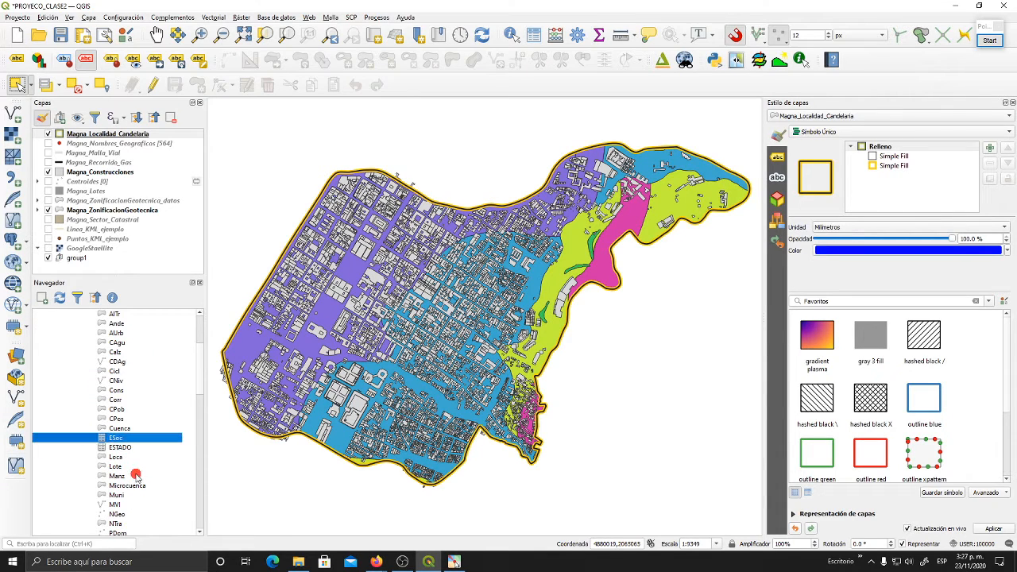
{"action": "left_click", "coordinate": [123, 448]}
{"action": "left_click", "coordinate": [125, 430]}
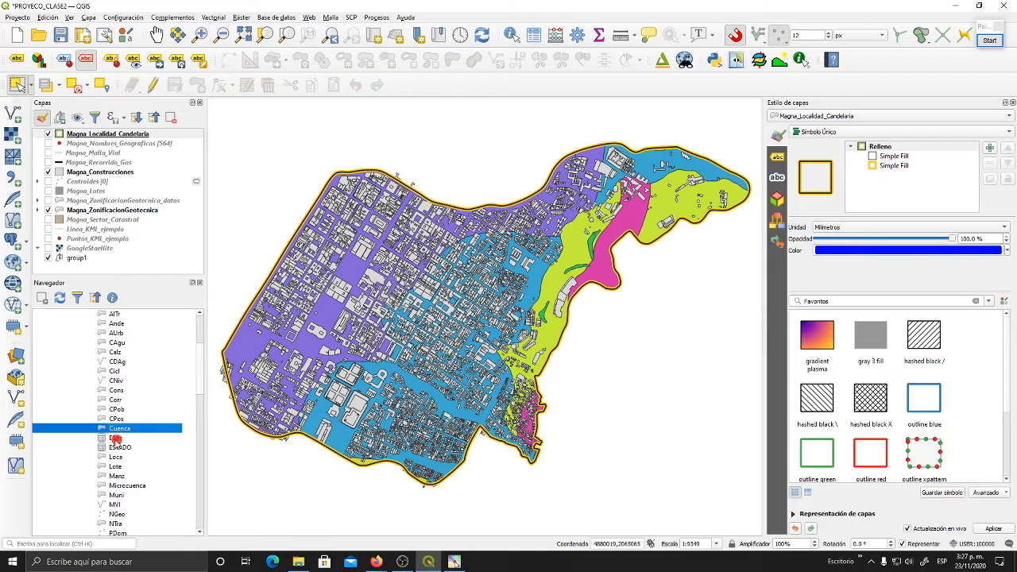
{"action": "left_click", "coordinate": [120, 448]}
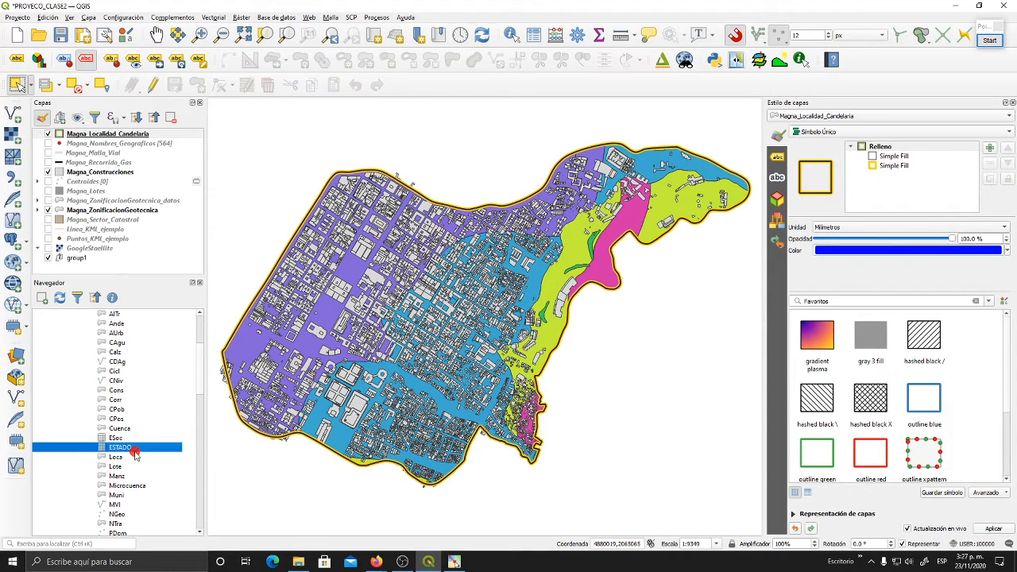
{"action": "left_click", "coordinate": [137, 438]}
{"action": "scroll", "coordinate": [138, 436], "scroll_direction": "down", "scroll_amount": 1}
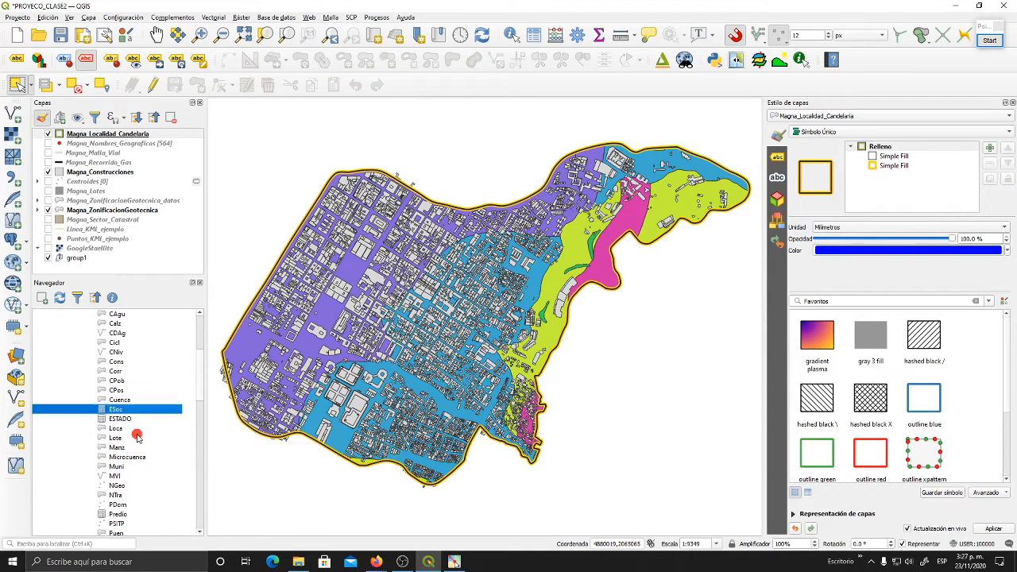
- Examine the CNiv layer and the UPR and UPZ layers near the end of the geodatabase
{"action": "left_click", "coordinate": [133, 353]}
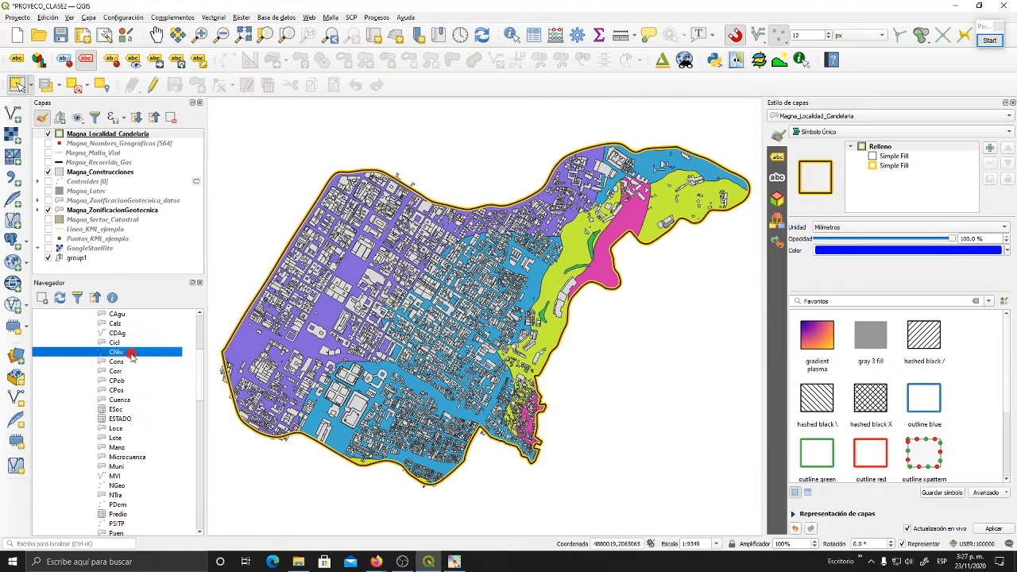
{"action": "scroll", "coordinate": [165, 450], "scroll_direction": "down", "scroll_amount": 4}
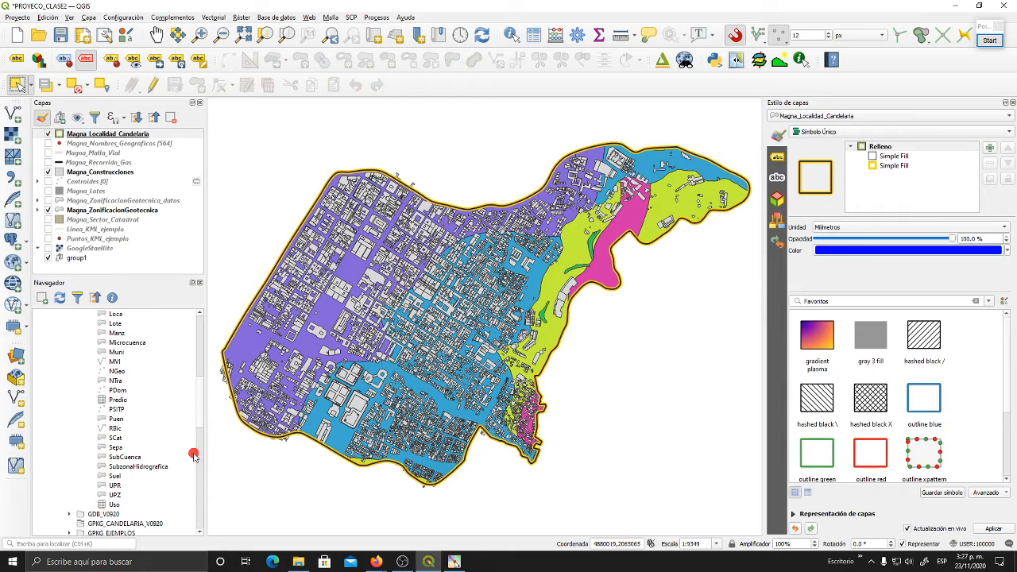
{"action": "left_click", "coordinate": [161, 468]}
{"action": "left_click", "coordinate": [125, 485]}
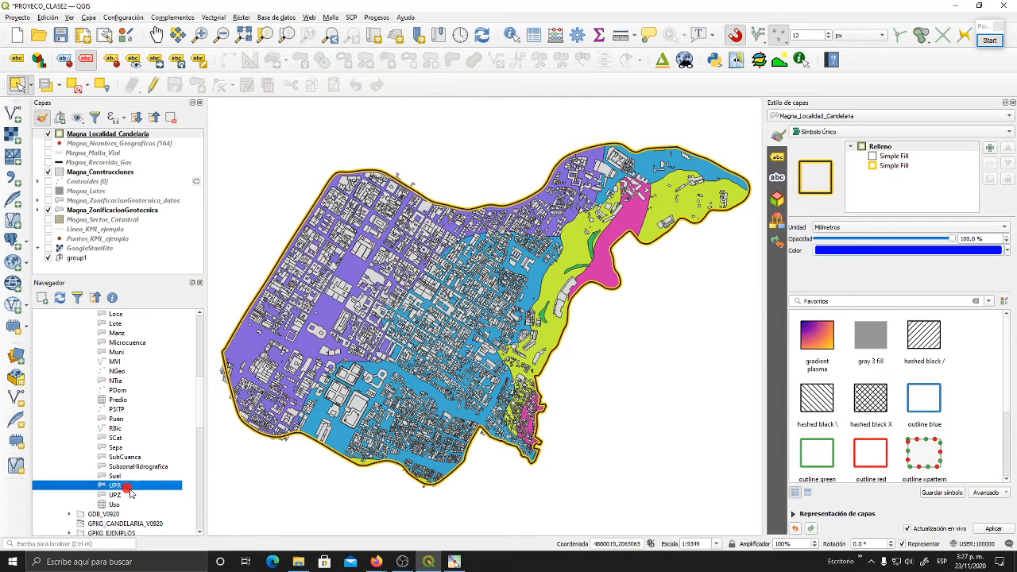
{"action": "key", "text": "Down"}
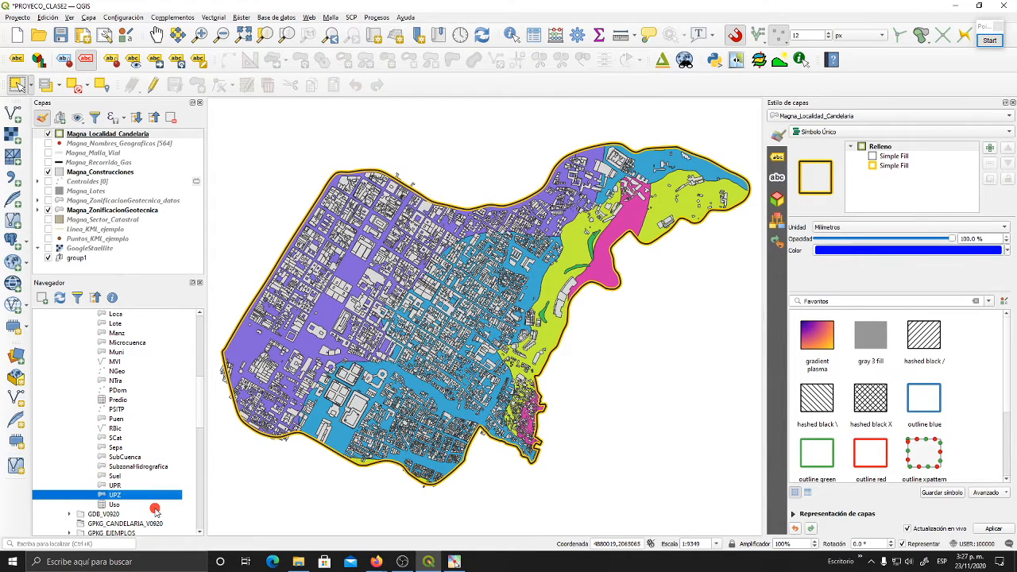
{"action": "scroll", "coordinate": [165, 466], "scroll_direction": "up", "scroll_amount": 5}
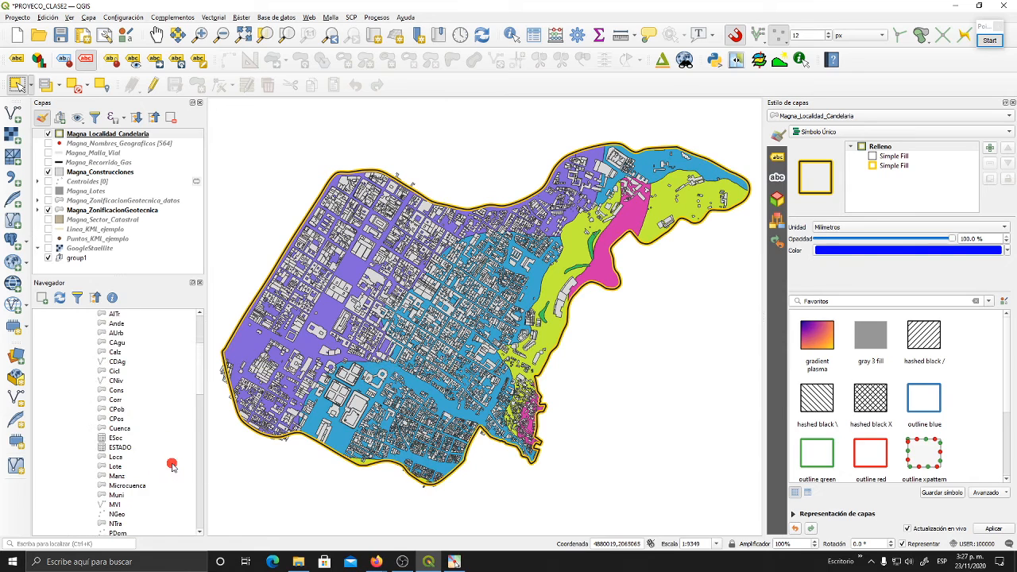
{"action": "scroll", "coordinate": [172, 467], "scroll_direction": "up", "scroll_amount": 3}
{"action": "scroll", "coordinate": [172, 467], "scroll_direction": "down", "scroll_amount": 3}
{"action": "scroll", "coordinate": [173, 466], "scroll_direction": "up", "scroll_amount": 2}
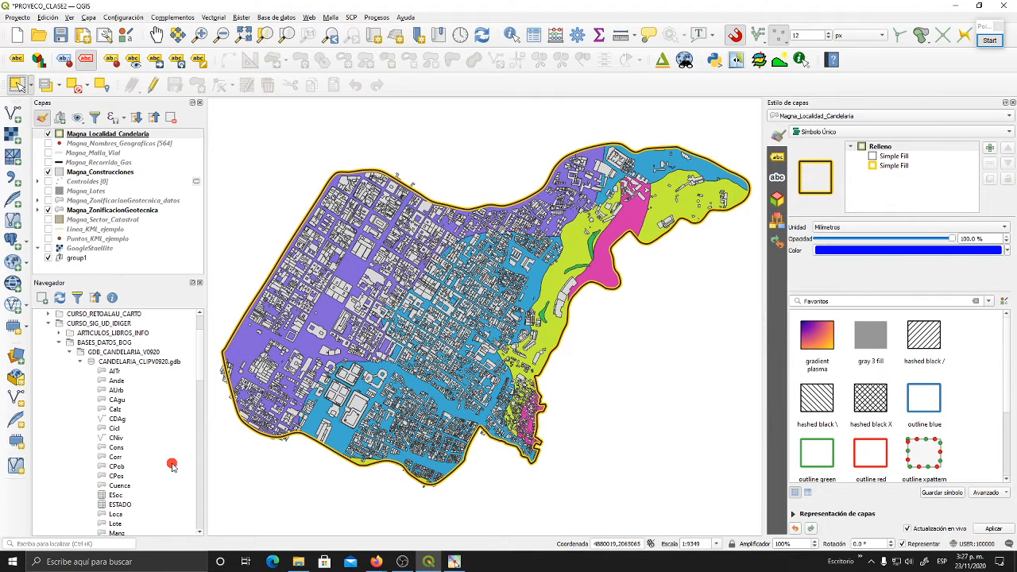
- Examine the entry types in the geodatabase using AlTr, CAgu, Calz, CDAg, the ESTADO table and PSITP
{"action": "left_click", "coordinate": [152, 371]}
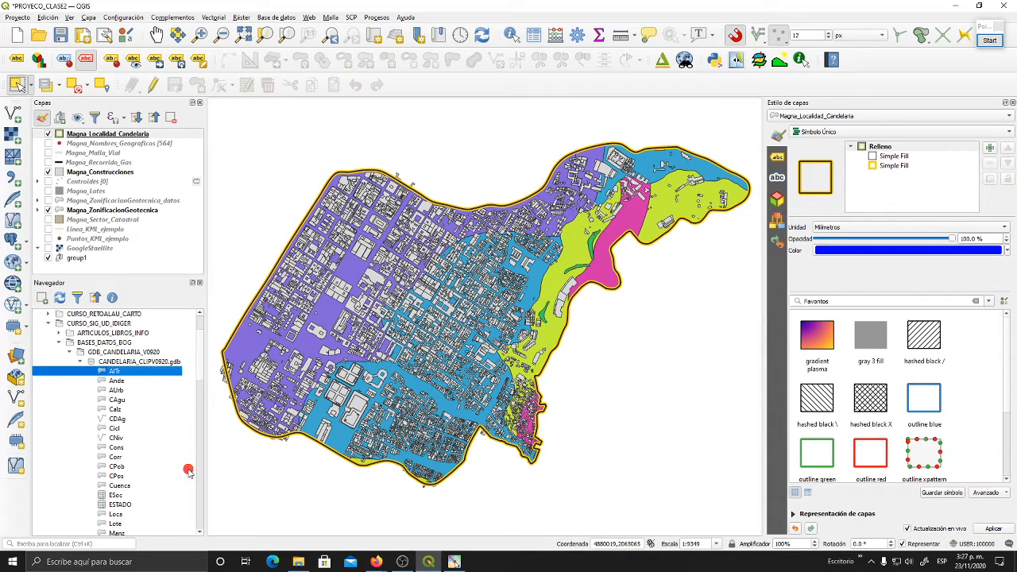
{"action": "left_click", "coordinate": [118, 419]}
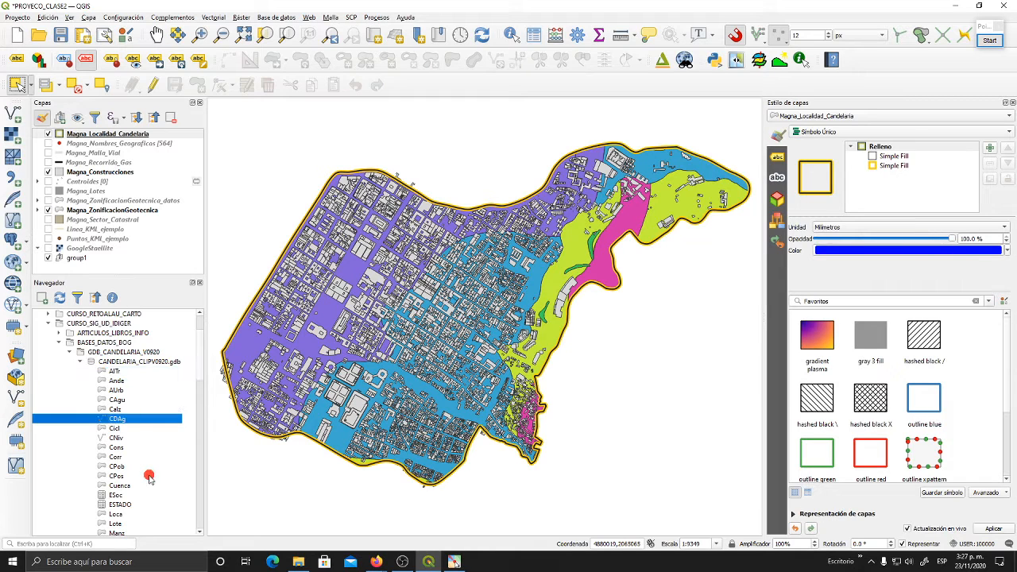
{"action": "left_click", "coordinate": [136, 411]}
{"action": "left_click", "coordinate": [137, 420]}
{"action": "left_click", "coordinate": [119, 401]}
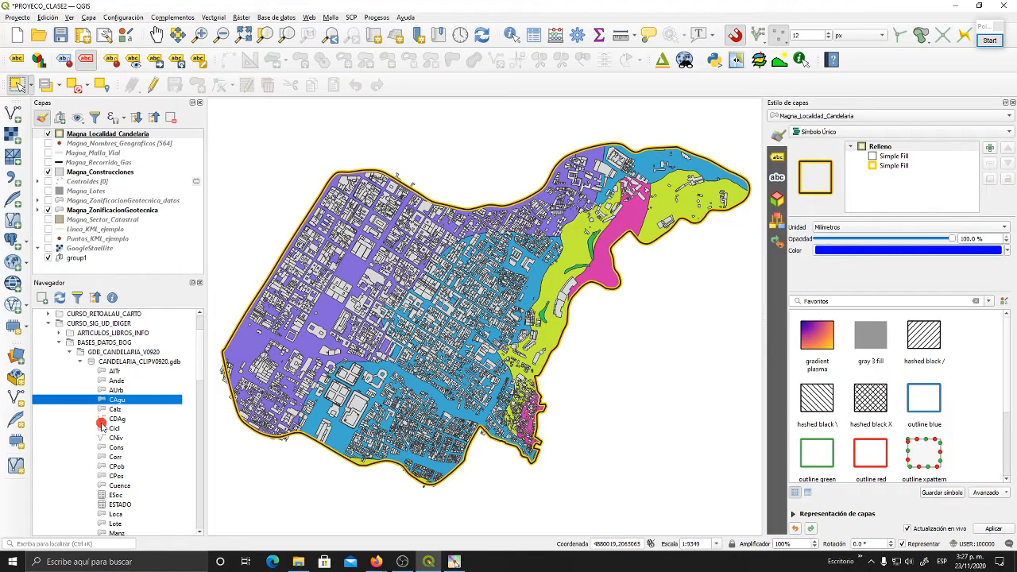
{"action": "left_click", "coordinate": [108, 420]}
{"action": "left_click", "coordinate": [130, 410]}
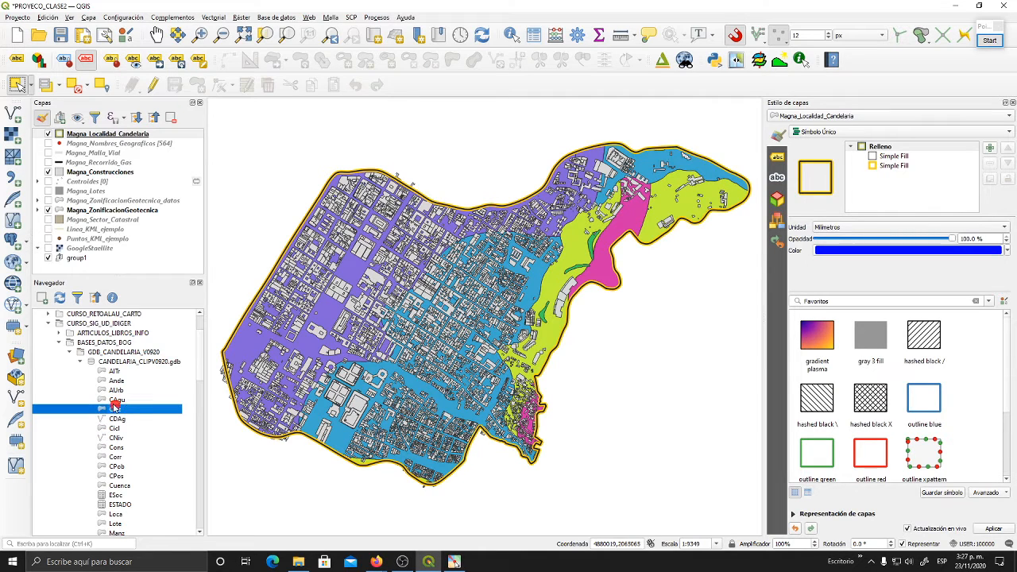
{"action": "scroll", "coordinate": [119, 404], "scroll_direction": "down", "scroll_amount": 2}
{"action": "left_click", "coordinate": [105, 450]}
{"action": "scroll", "coordinate": [135, 453], "scroll_direction": "down", "scroll_amount": 3}
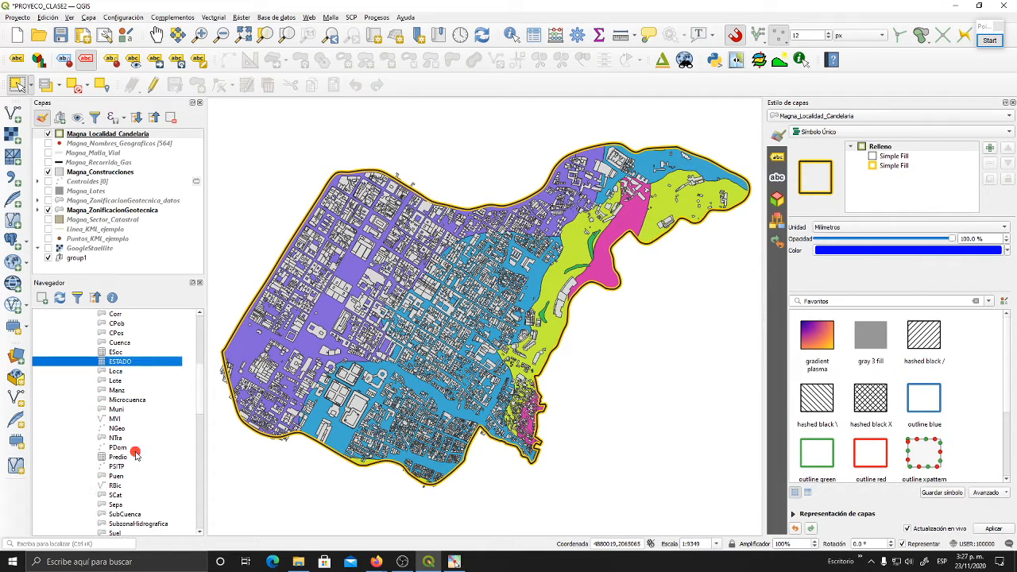
{"action": "left_click", "coordinate": [117, 469]}
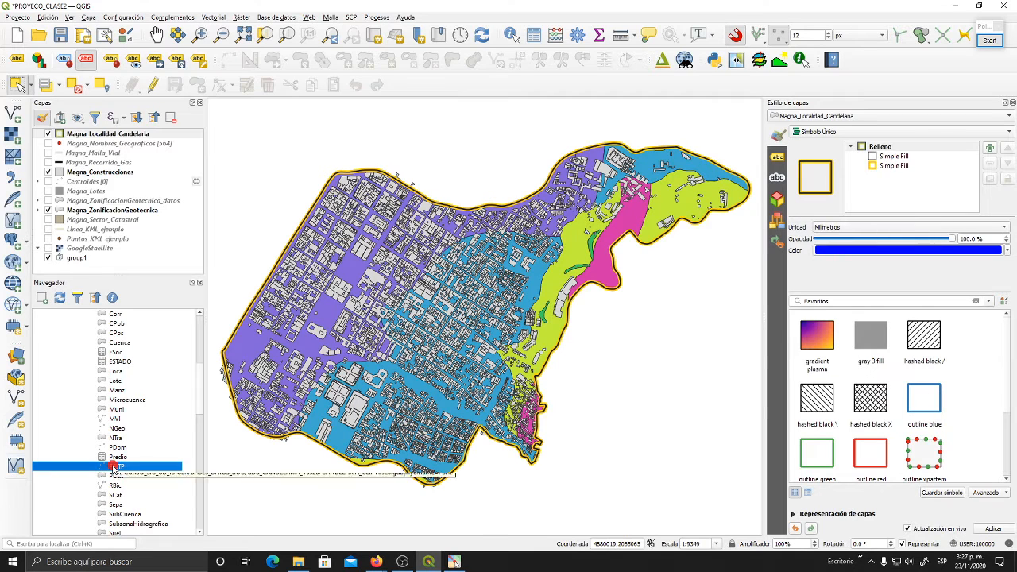
- Add the CDAg line layer from the CANDELARIA_CLIPV0920.gdb geodatabase to the map
{"action": "scroll", "coordinate": [123, 465], "scroll_direction": "up", "scroll_amount": 5}
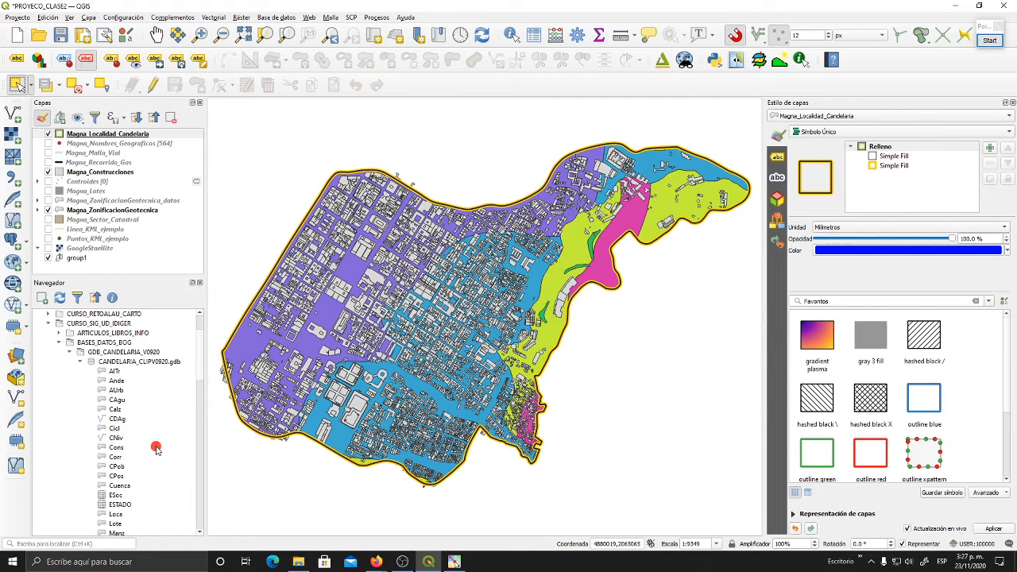
{"action": "left_click", "coordinate": [123, 420]}
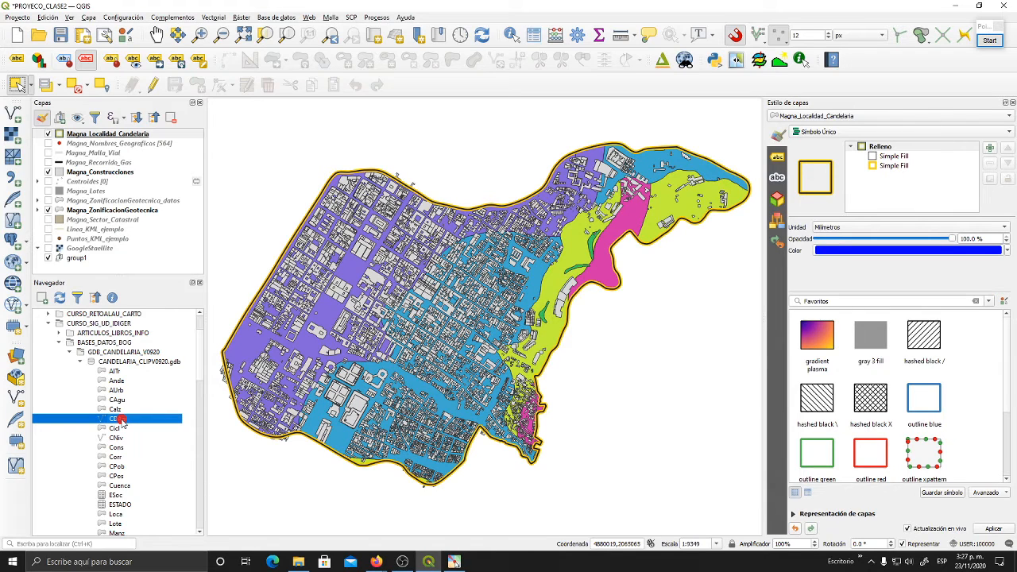
{"action": "left_click_drag", "start_coordinate": [121, 422], "coordinate": [629, 371]}
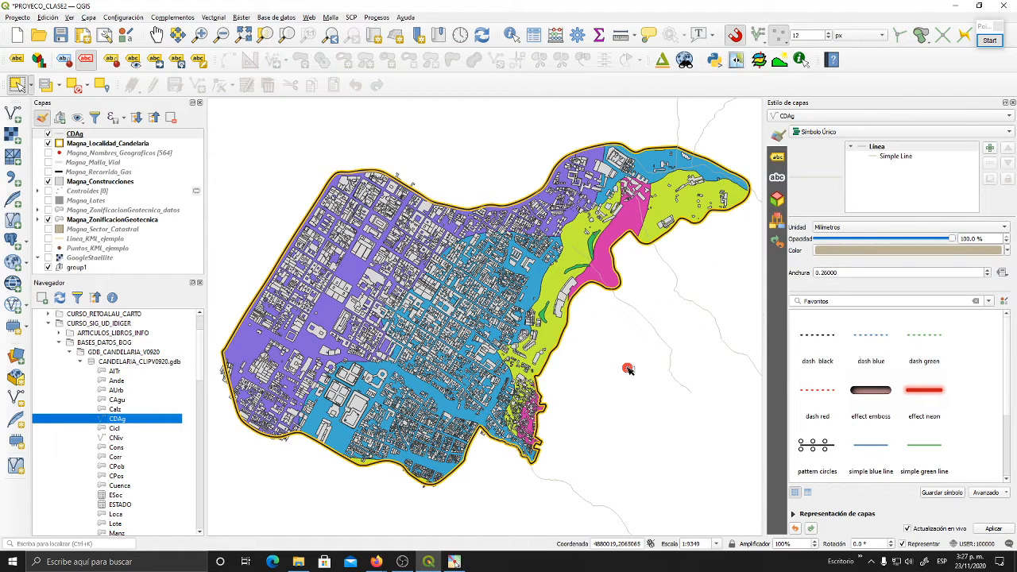
{"action": "scroll", "coordinate": [628, 369], "scroll_direction": "down", "scroll_amount": 1}
{"action": "left_click_drag", "start_coordinate": [628, 368], "coordinate": [535, 352]}
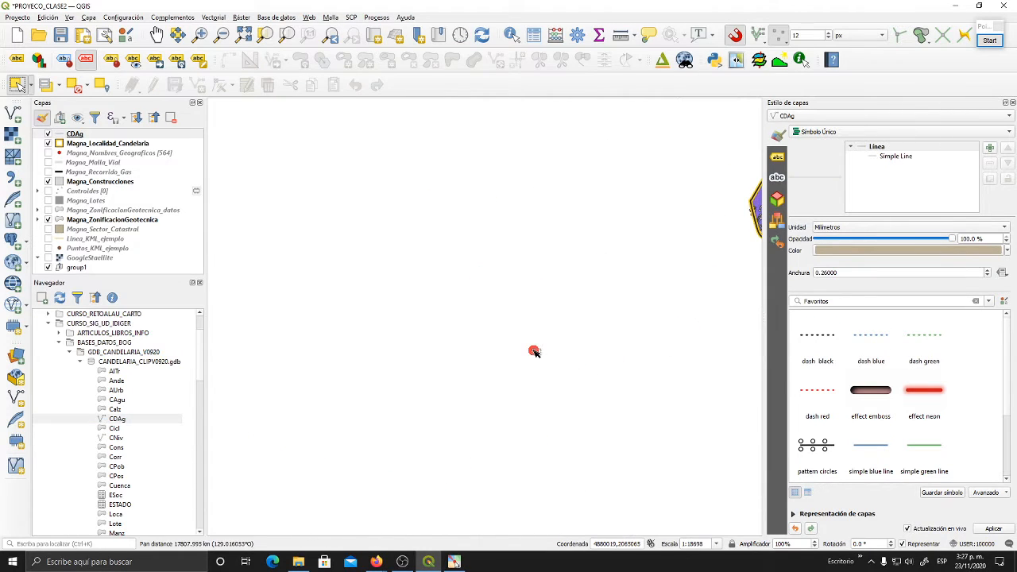
{"action": "mouse_move", "coordinate": [573, 316]}
{"action": "left_mouse_down"}
{"action": "mouse_move", "coordinate": [497, 352]}
{"action": "mouse_move", "coordinate": [328, 395]}
{"action": "left_mouse_up"}
{"action": "left_click_drag", "start_coordinate": [564, 343], "coordinate": [371, 418]}
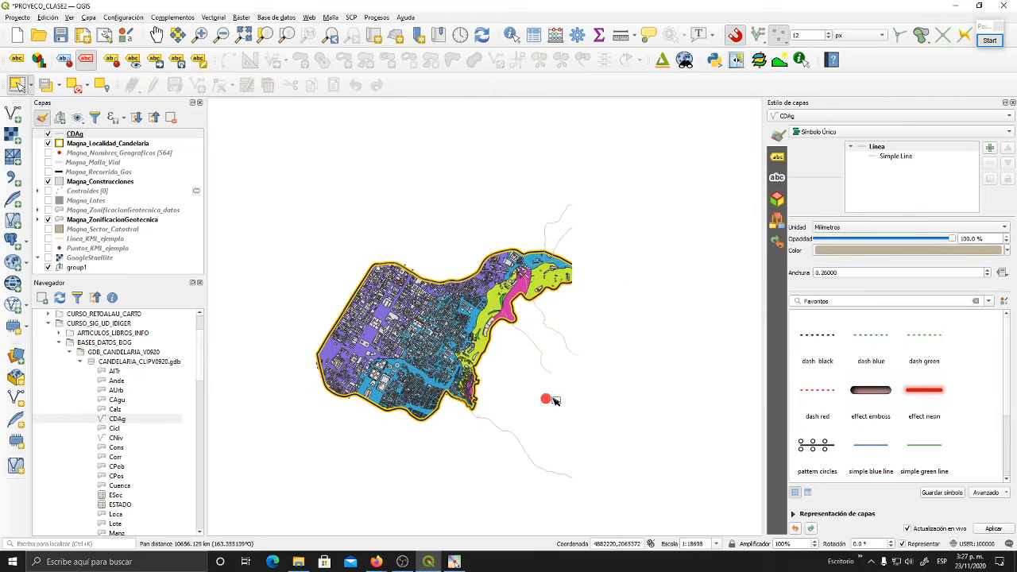
{"action": "left_click_drag", "start_coordinate": [572, 399], "coordinate": [516, 352]}
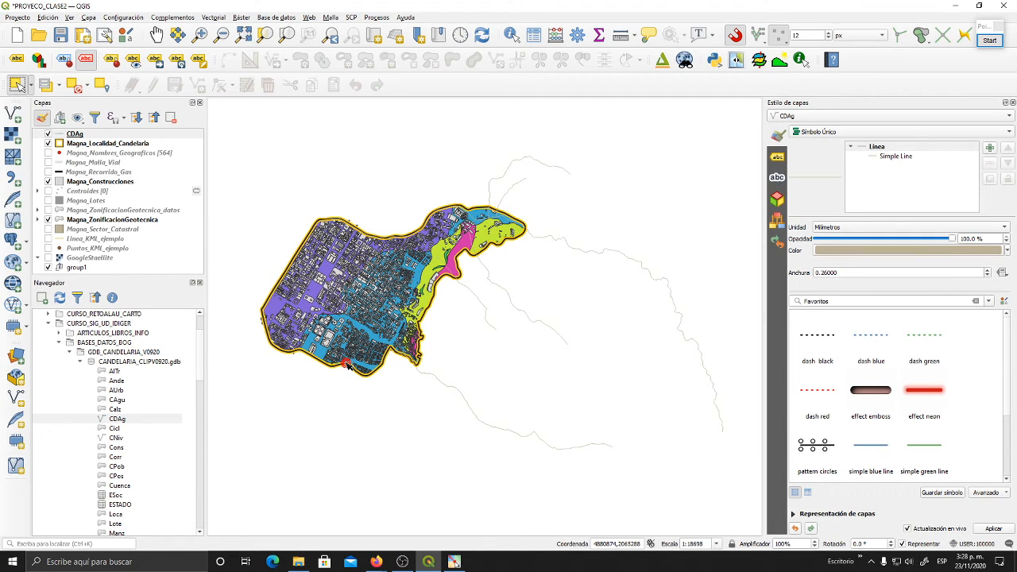
- Make the Capas panel taller by lowering its boundary with the Navegador panel
{"action": "scroll", "coordinate": [147, 421], "scroll_direction": "down", "scroll_amount": 6}
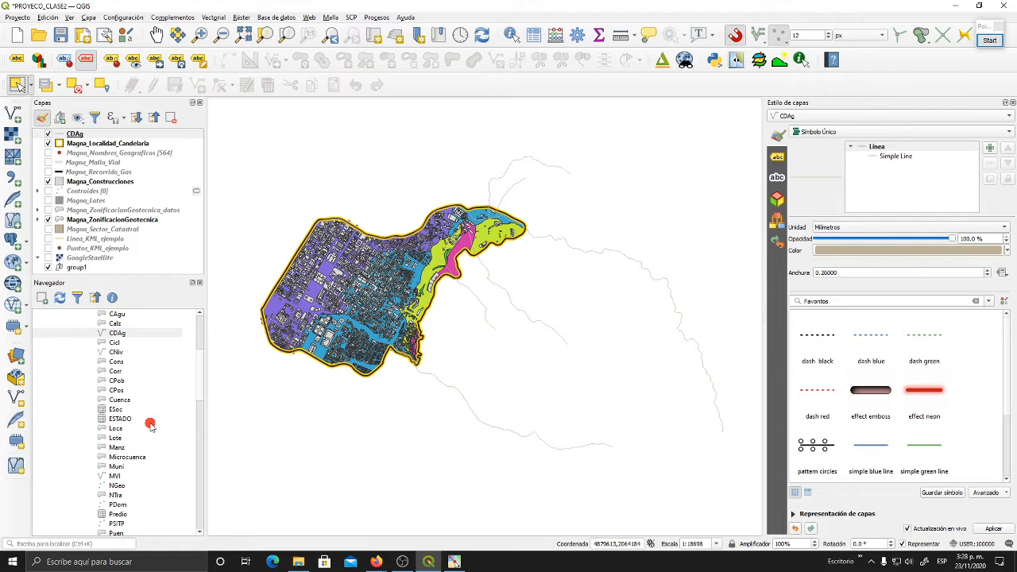
{"action": "scroll", "coordinate": [148, 422], "scroll_direction": "up", "scroll_amount": 3}
{"action": "scroll", "coordinate": [147, 421], "scroll_direction": "up", "scroll_amount": 5}
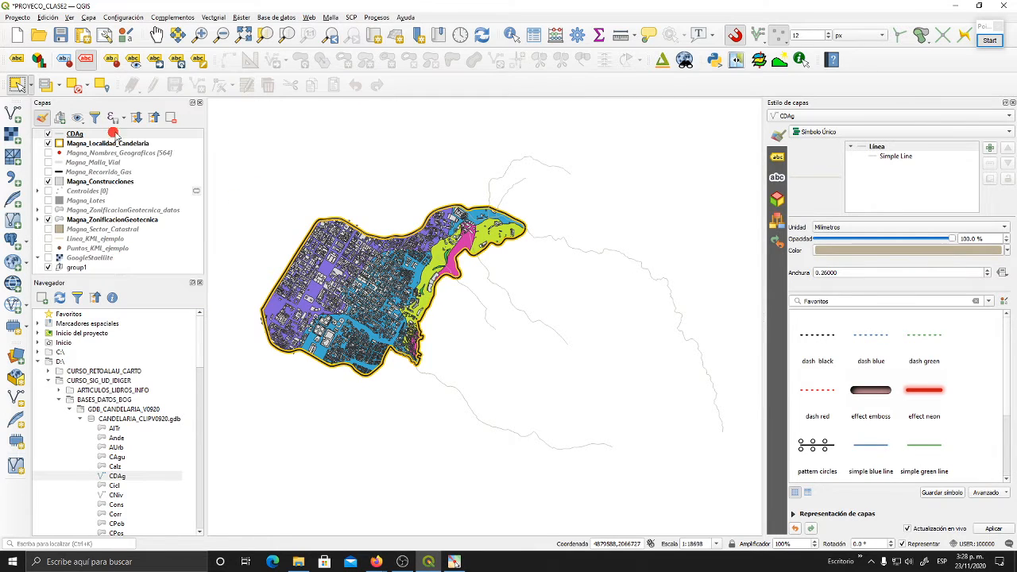
{"action": "left_click", "coordinate": [115, 134]}
{"action": "left_click_drag", "start_coordinate": [132, 276], "coordinate": [132, 326]}
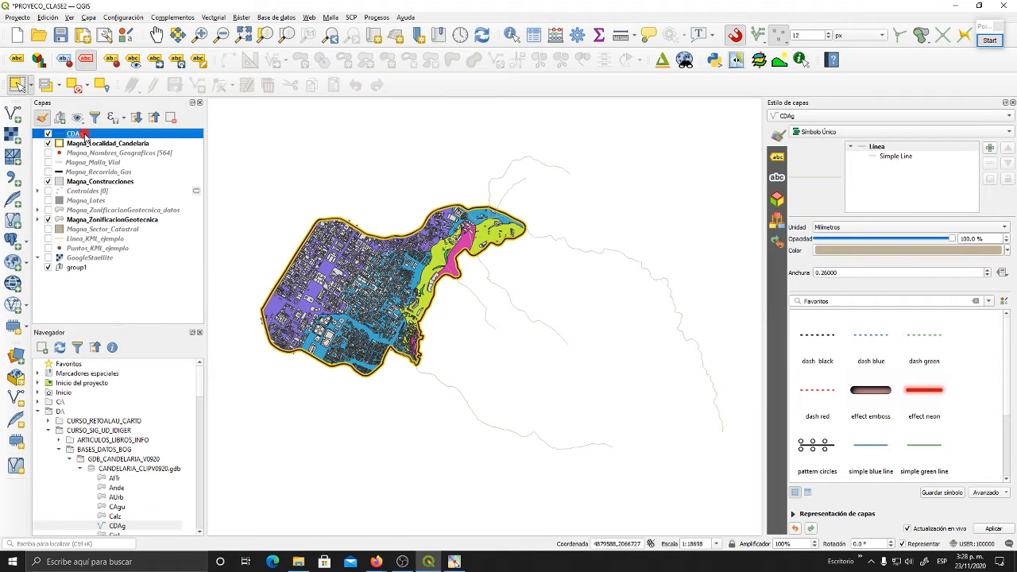
- Apply the favourite symbol "simple blue line" to the CDAg layer
{"action": "mouse_move", "coordinate": [85, 135]}
{"action": "left_mouse_down"}
{"action": "mouse_move", "coordinate": [103, 153]}
{"action": "mouse_move", "coordinate": [103, 135]}
{"action": "left_mouse_up"}
{"action": "left_click", "coordinate": [867, 446]}
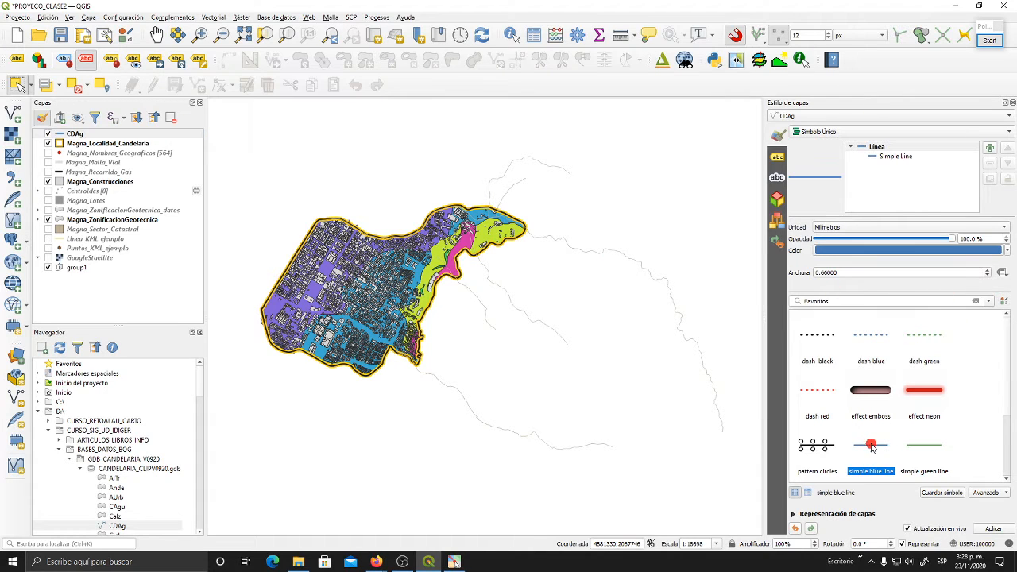
{"action": "scroll", "coordinate": [964, 393], "scroll_direction": "down", "scroll_amount": 2}
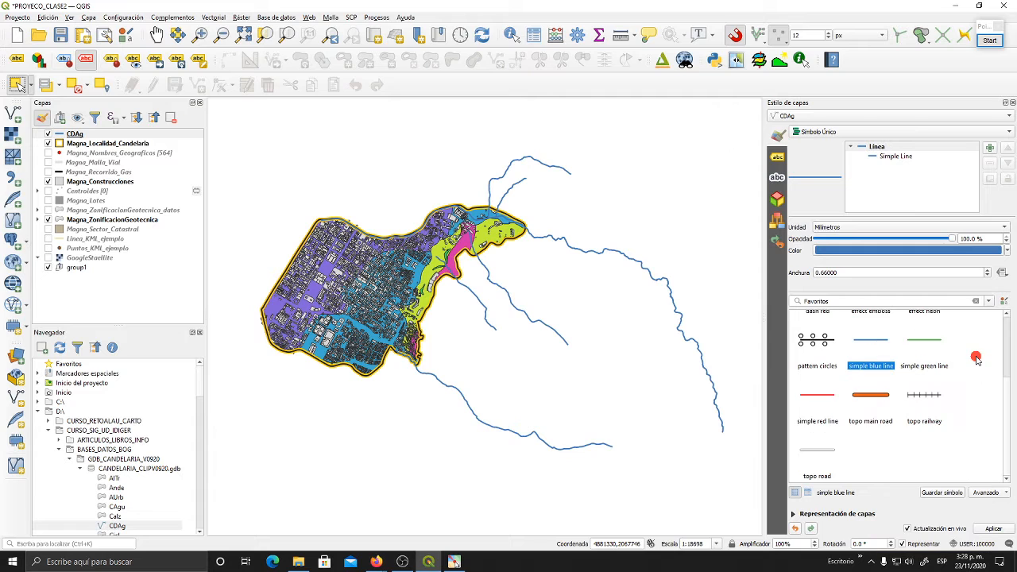
- Change the CDAg line colour to a more saturated blue and set its width to 0.26 mm
{"action": "left_click", "coordinate": [1008, 251]}
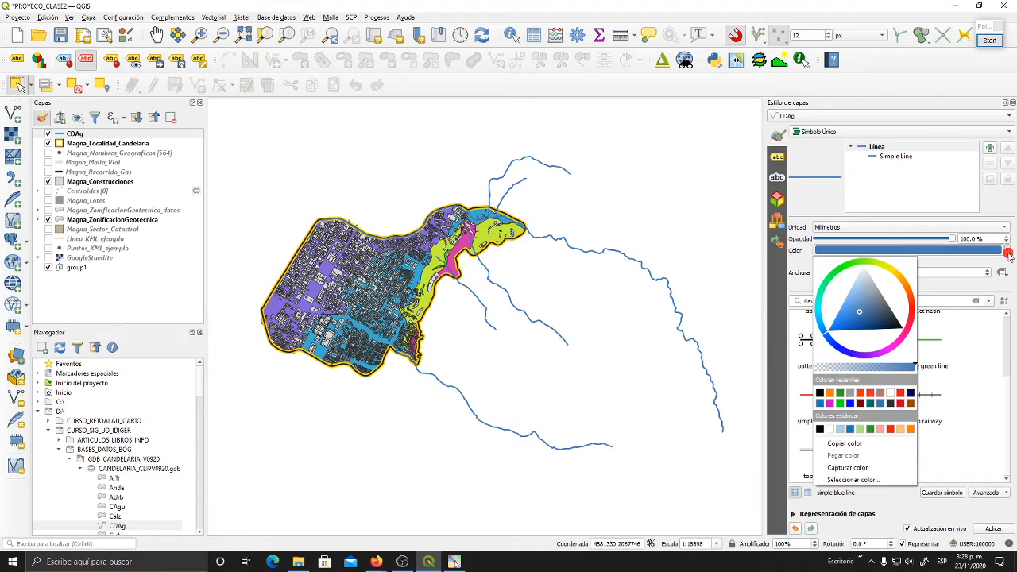
{"action": "left_click", "coordinate": [837, 342]}
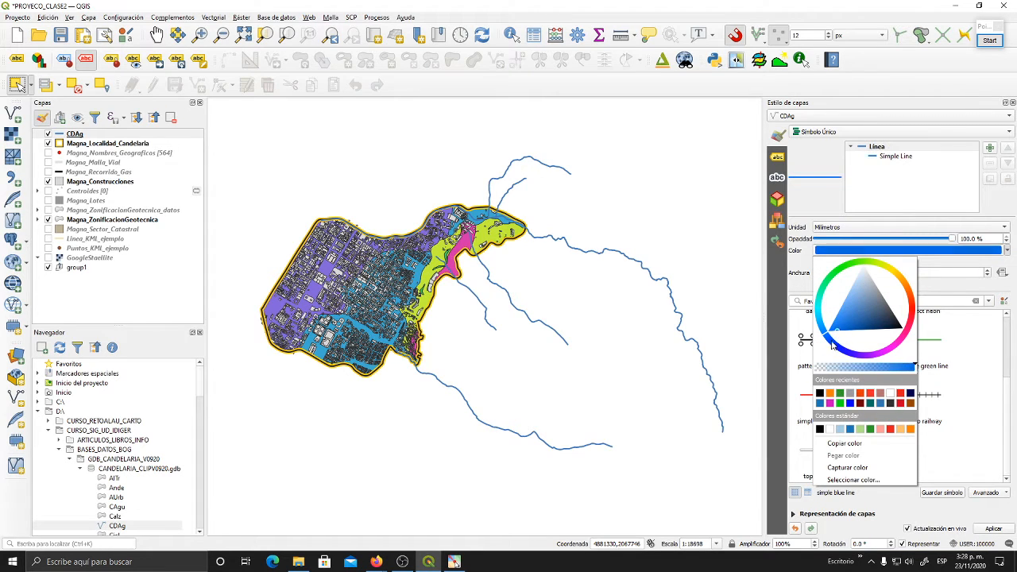
{"action": "left_click", "coordinate": [965, 352]}
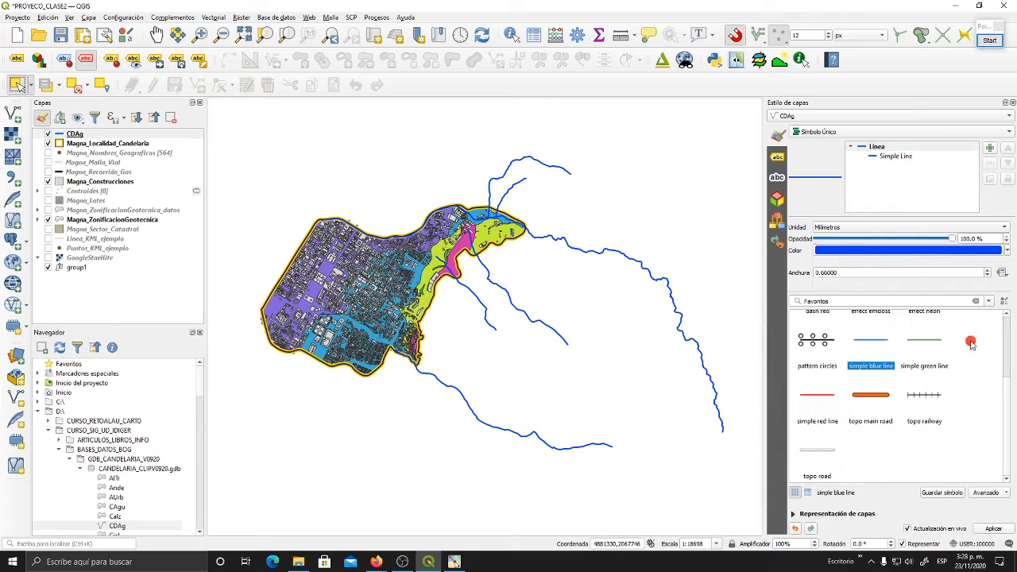
{"action": "left_click", "coordinate": [990, 276]}
{"action": "left_click", "coordinate": [989, 277]}
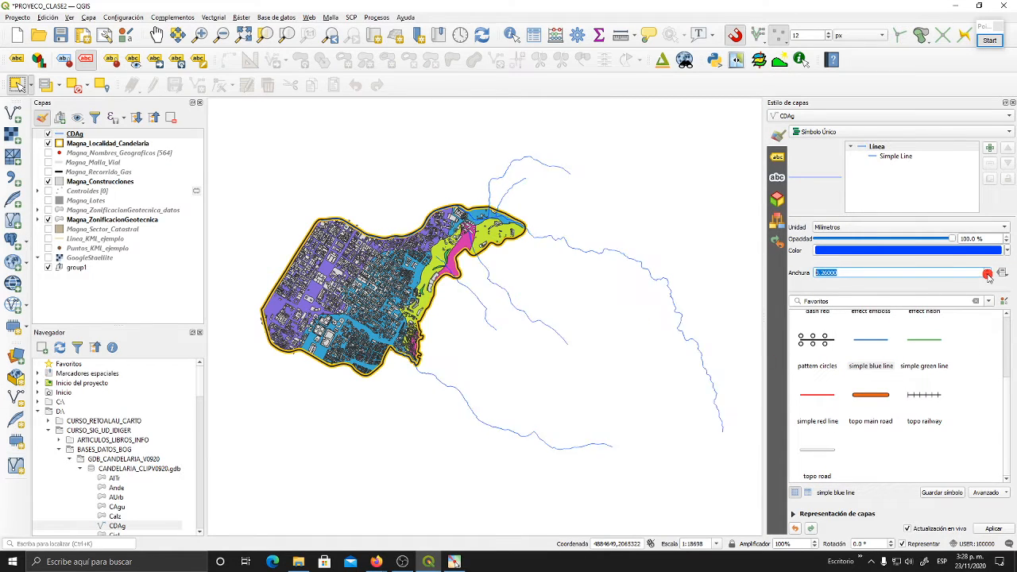
{"action": "left_click_drag", "start_coordinate": [609, 286], "coordinate": [545, 296]}
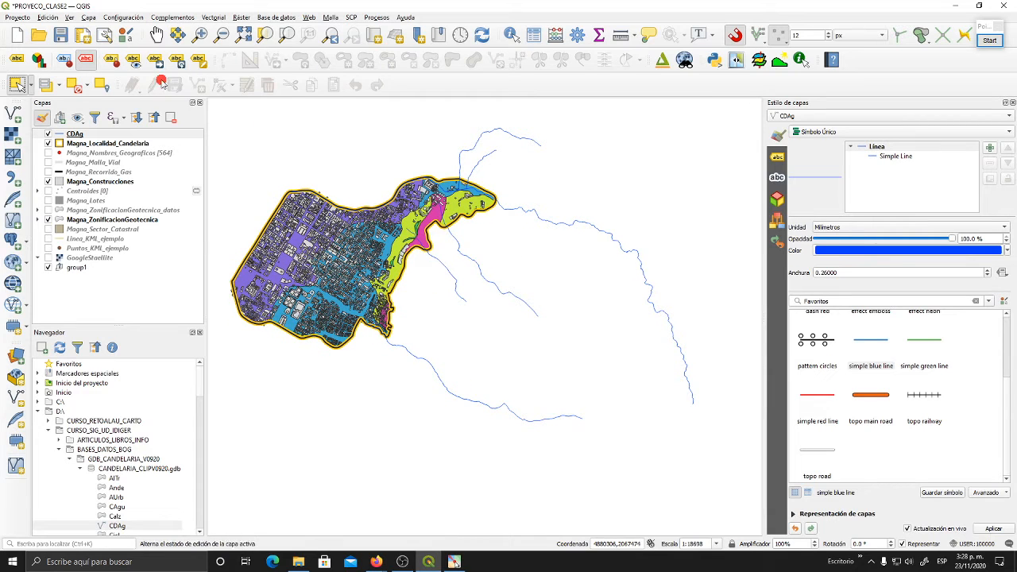
- Review the CDAg attribute table with the MICROCUENCA and NOMBRE columns widened to read their full names, and close it
{"action": "left_click", "coordinate": [85, 135]}
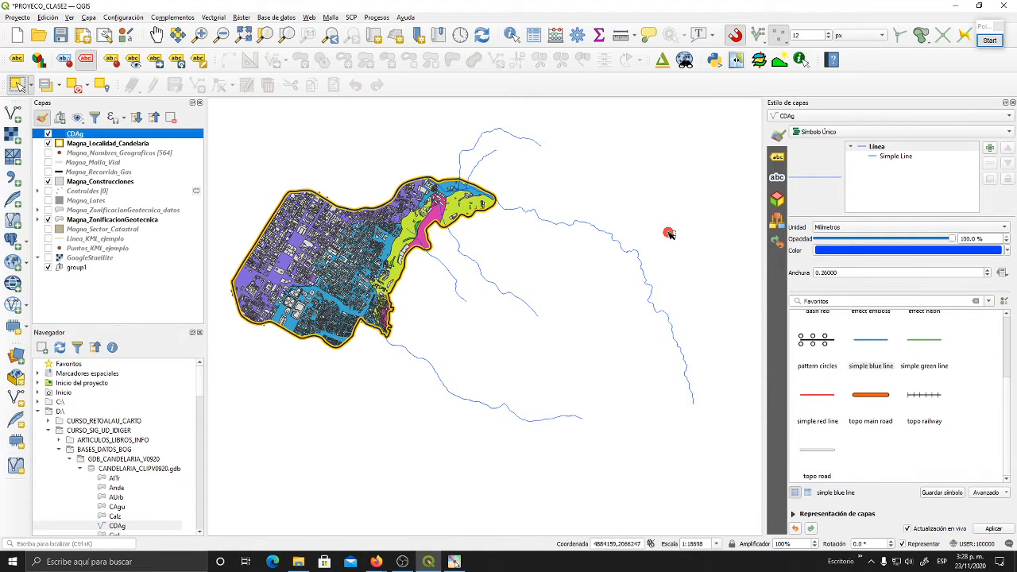
{"action": "left_click_drag", "start_coordinate": [593, 163], "coordinate": [594, 181]}
{"action": "left_click", "coordinate": [533, 35]}
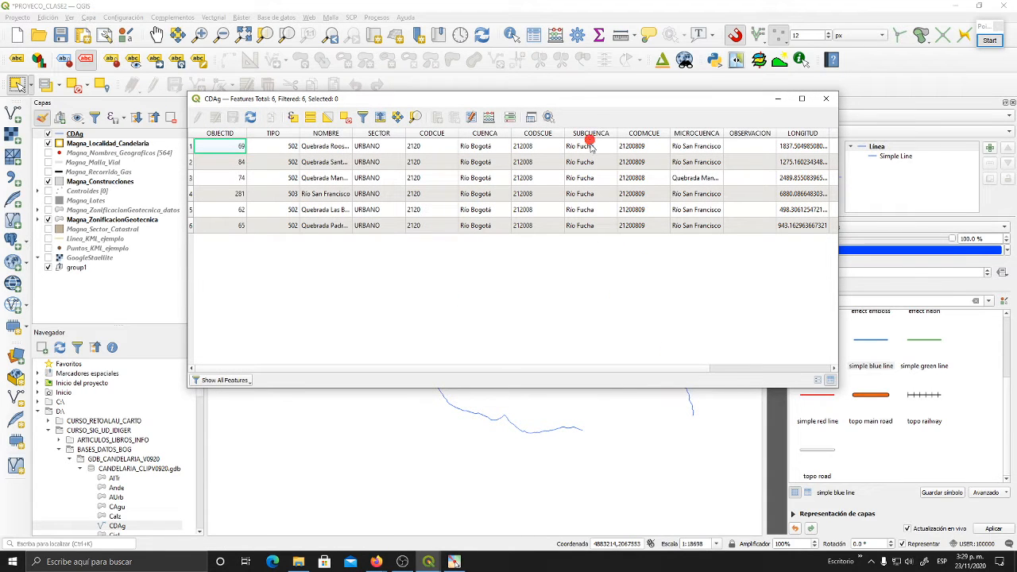
{"action": "left_click_drag", "start_coordinate": [721, 134], "coordinate": [753, 135]}
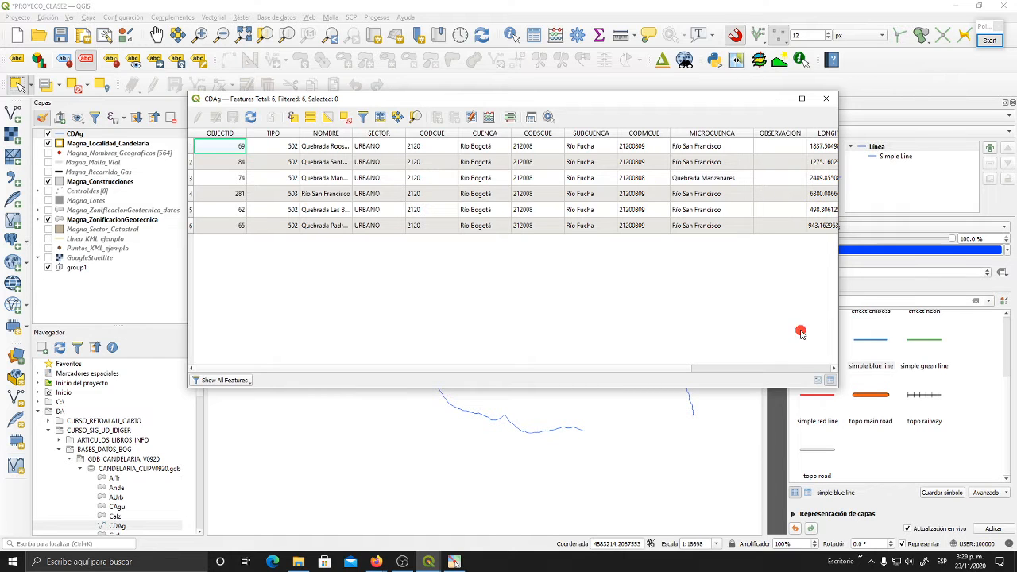
{"action": "left_click_drag", "start_coordinate": [636, 369], "coordinate": [610, 374]}
{"action": "left_click_drag", "start_coordinate": [350, 133], "coordinate": [430, 135]}
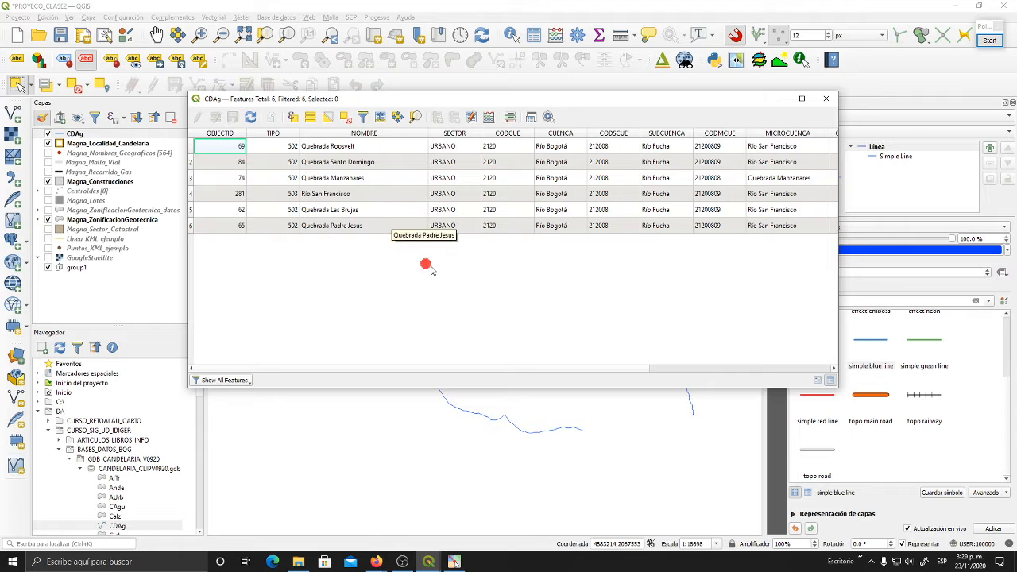
{"action": "left_click", "coordinate": [826, 101]}
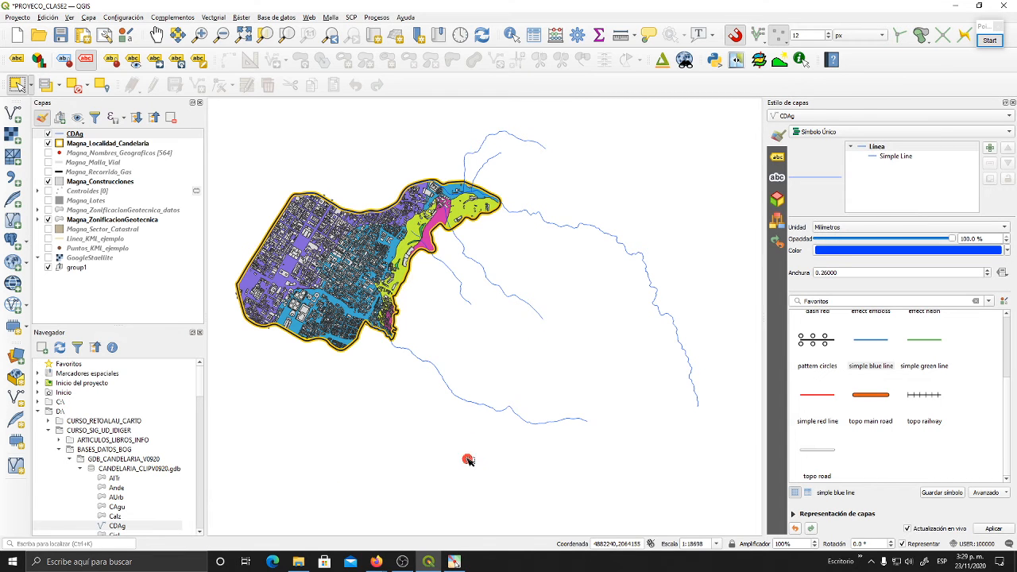
- Identify the long CDAg drainage line east of the locality that continues along its northern boundary
{"action": "left_click_drag", "start_coordinate": [450, 315], "coordinate": [452, 321]}
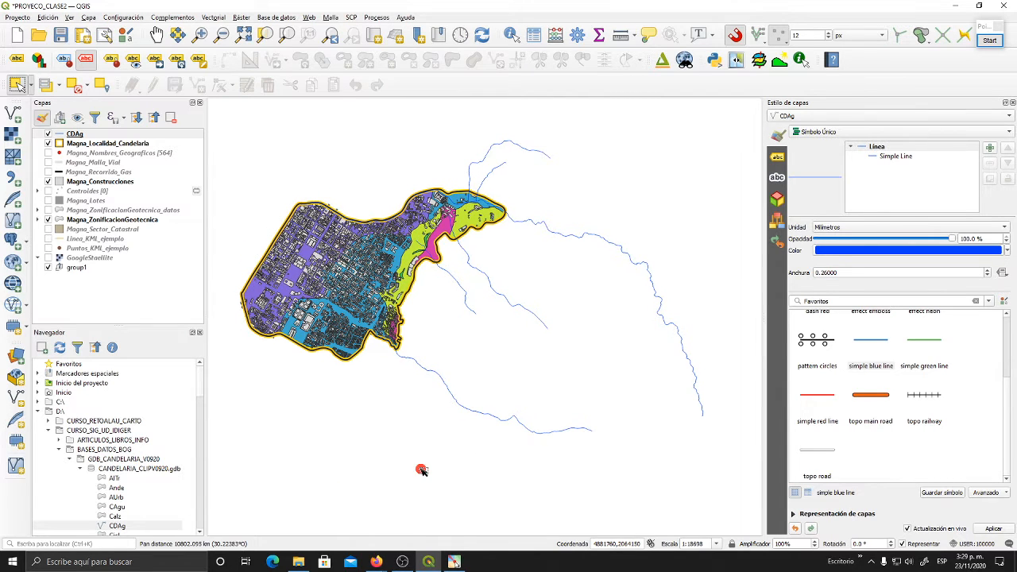
{"action": "left_click_drag", "start_coordinate": [419, 352], "coordinate": [442, 397]}
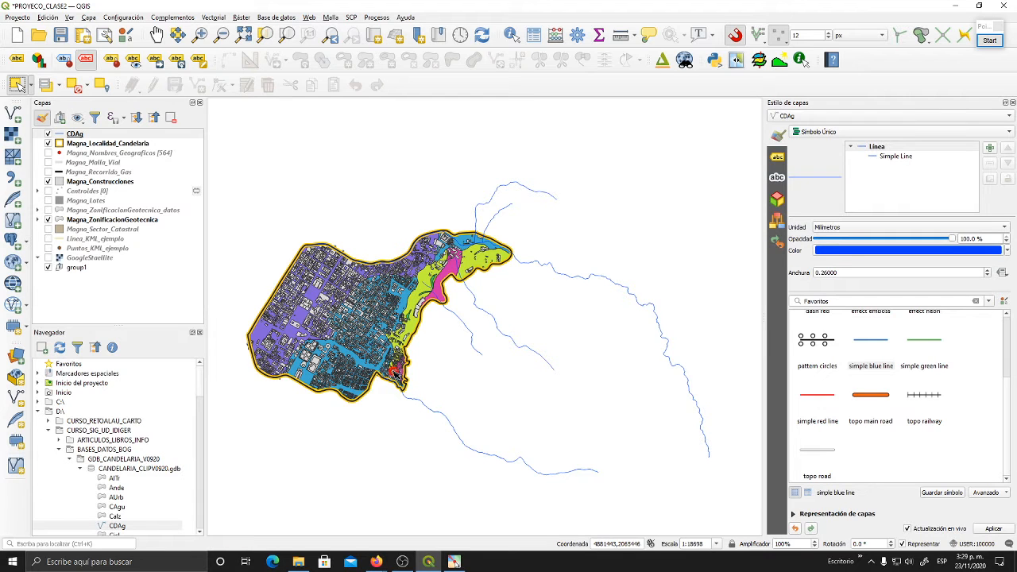
{"action": "left_click_drag", "start_coordinate": [376, 336], "coordinate": [396, 288]}
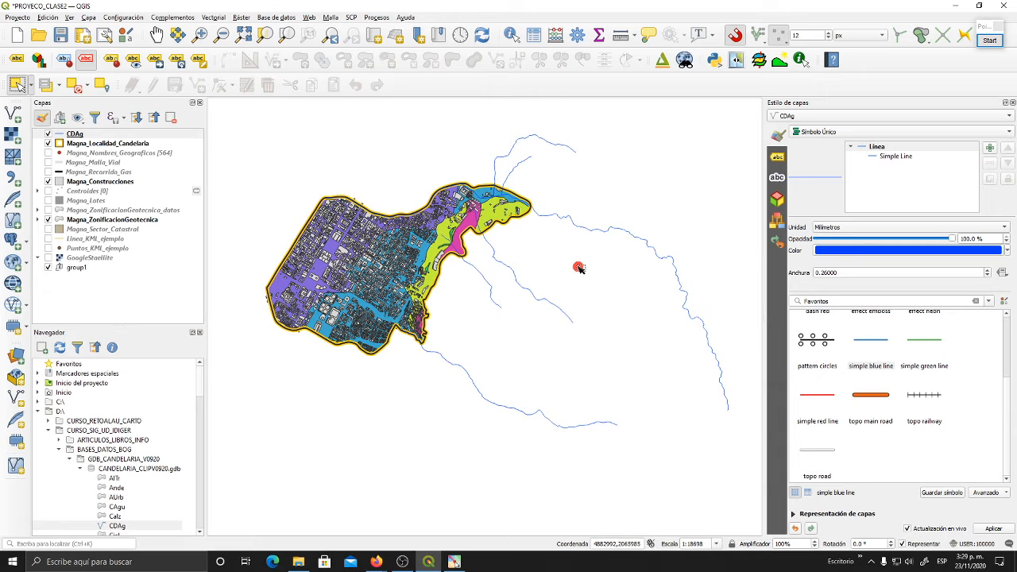
{"action": "left_click", "coordinate": [78, 135]}
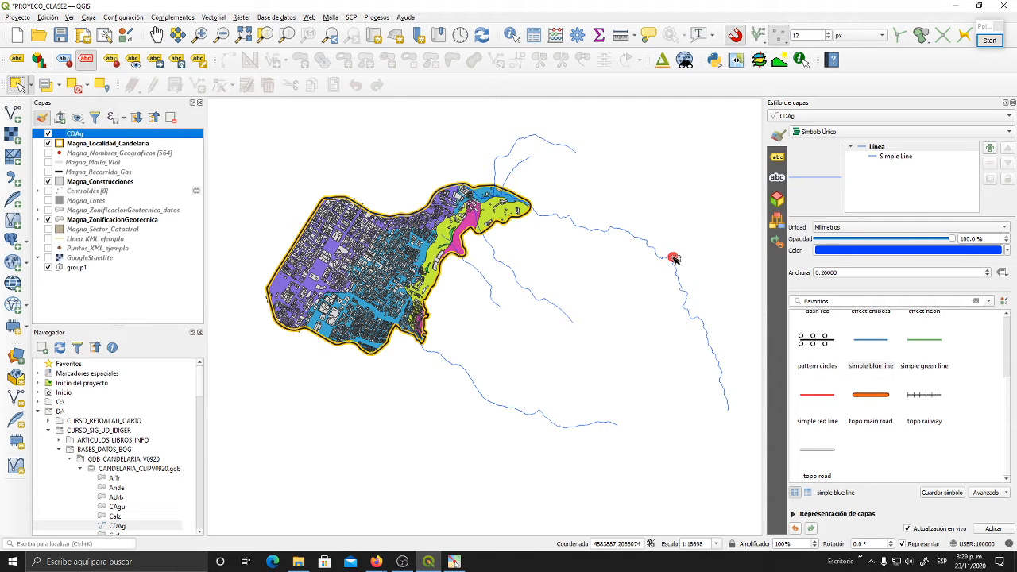
{"action": "left_click", "coordinate": [512, 36]}
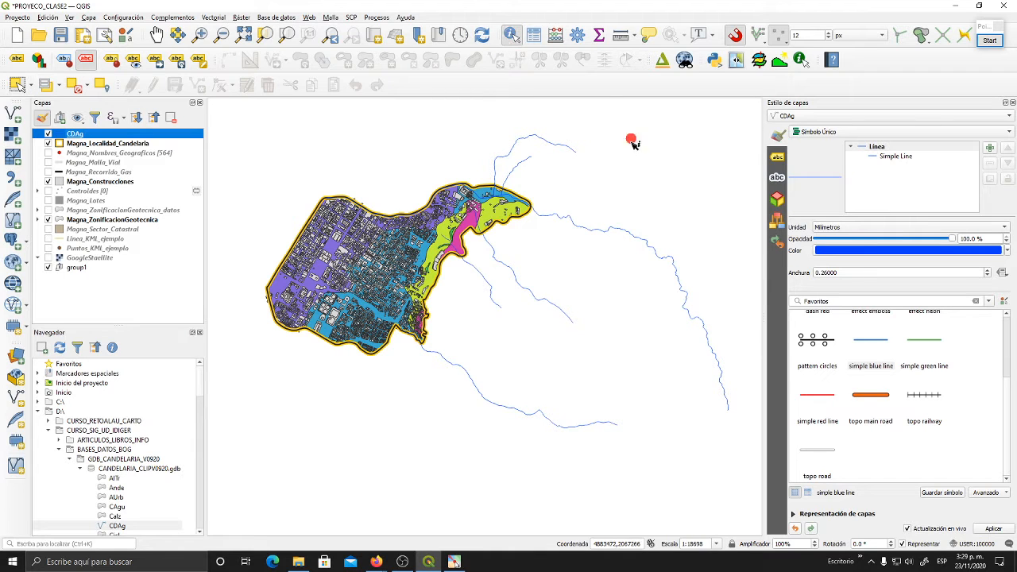
{"action": "left_click", "coordinate": [610, 233]}
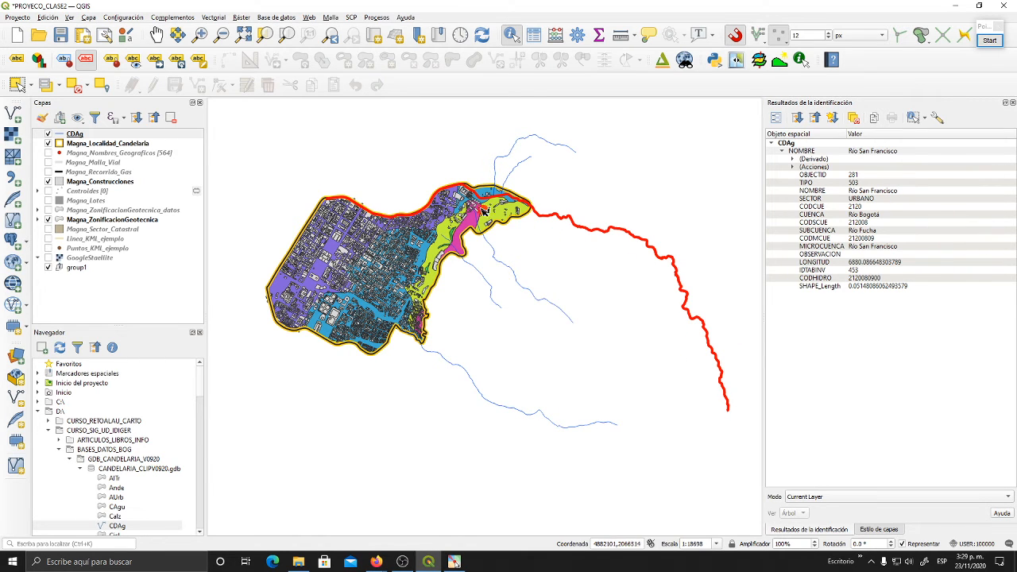
- Identify the remaining CDAg streams one by one and inspect where the southernmost one meets the locality boundary
{"action": "left_click", "coordinate": [511, 174]}
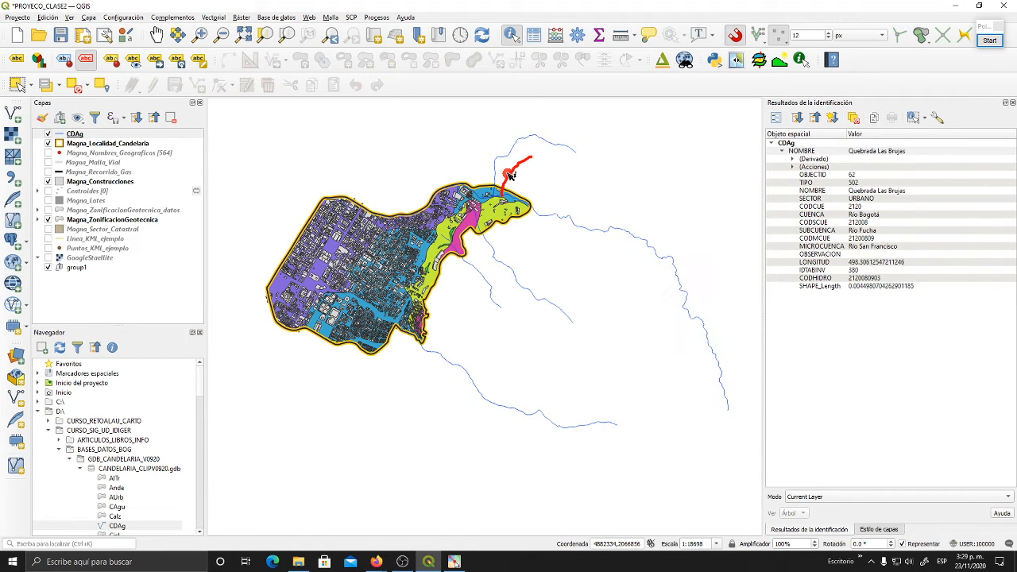
{"action": "left_click", "coordinate": [510, 161]}
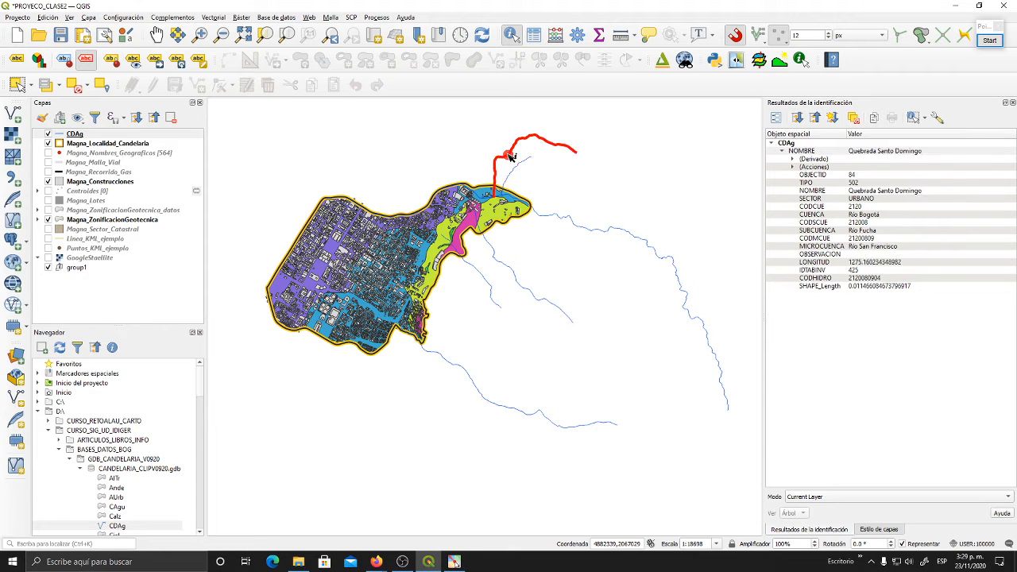
{"action": "left_click", "coordinate": [499, 256]}
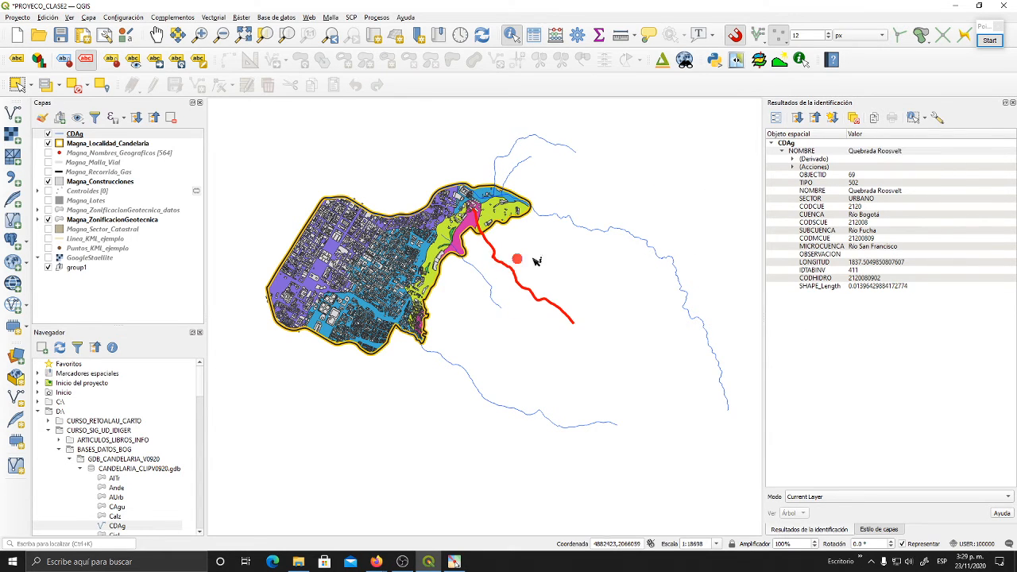
{"action": "left_click", "coordinate": [496, 289]}
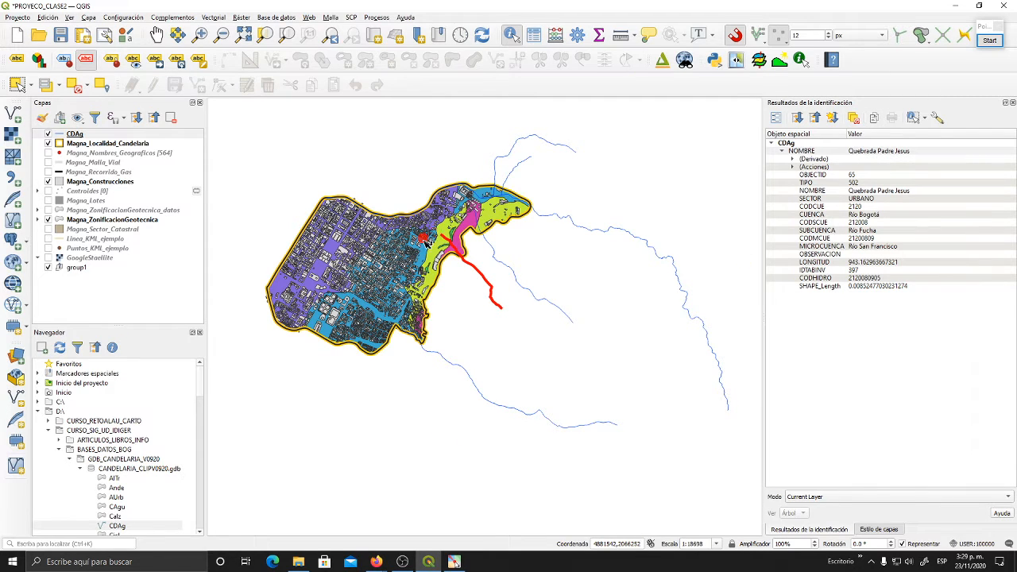
{"action": "left_click", "coordinate": [468, 374]}
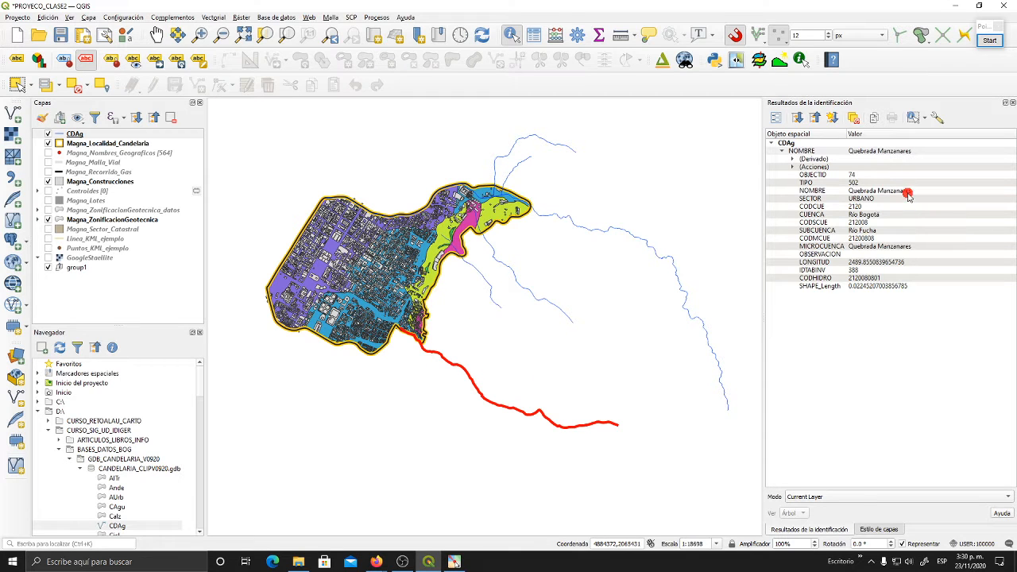
{"action": "scroll", "coordinate": [396, 331], "scroll_direction": "up", "scroll_amount": 2}
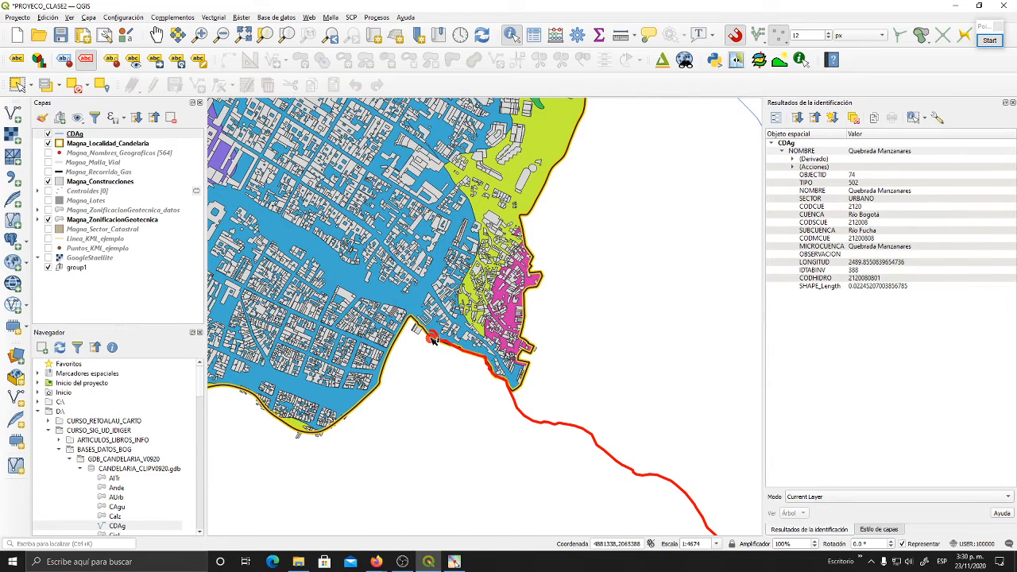
{"action": "scroll", "coordinate": [434, 341], "scroll_direction": "down", "scroll_amount": 1}
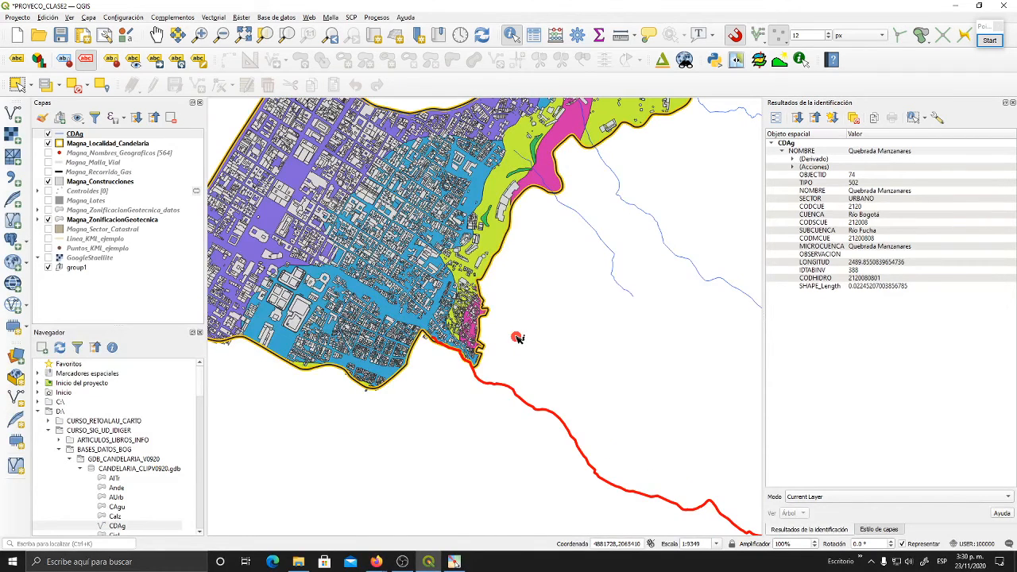
{"action": "scroll", "coordinate": [516, 338], "scroll_direction": "down", "scroll_amount": 1}
{"action": "left_click_drag", "start_coordinate": [519, 348], "coordinate": [486, 376]}
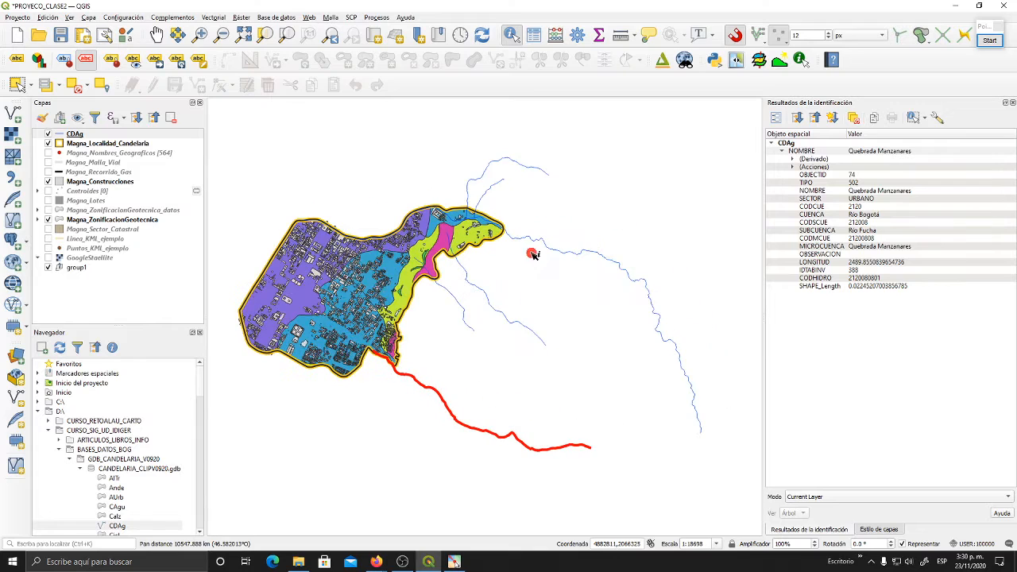
- Identify the long CDAg stream on the east side again, clear its highlight and return to panning the map
{"action": "left_click", "coordinate": [549, 247]}
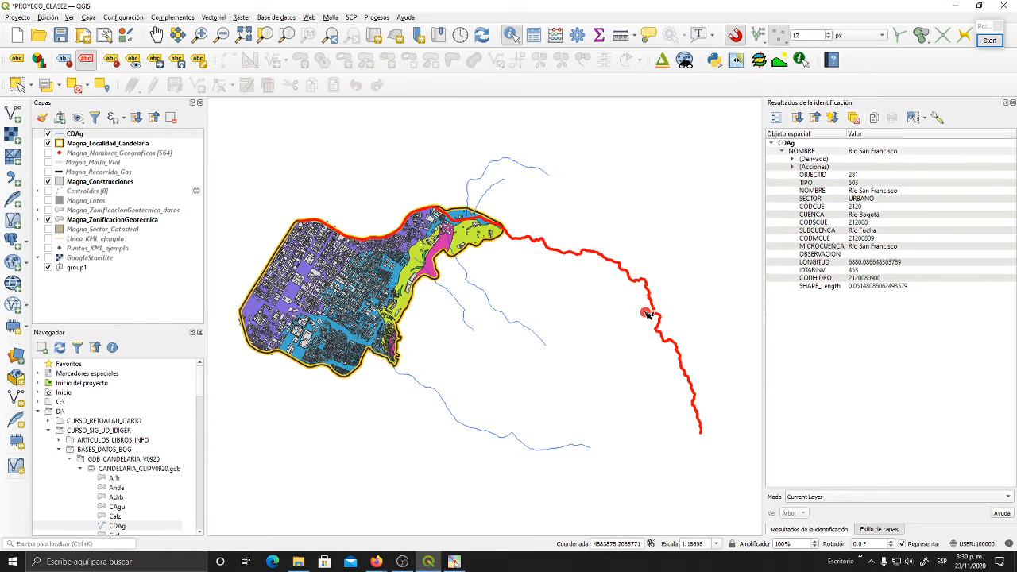
{"action": "left_click_drag", "start_coordinate": [646, 325], "coordinate": [646, 310]}
{"action": "left_click", "coordinate": [643, 357]}
{"action": "left_click_drag", "start_coordinate": [636, 363], "coordinate": [643, 355]}
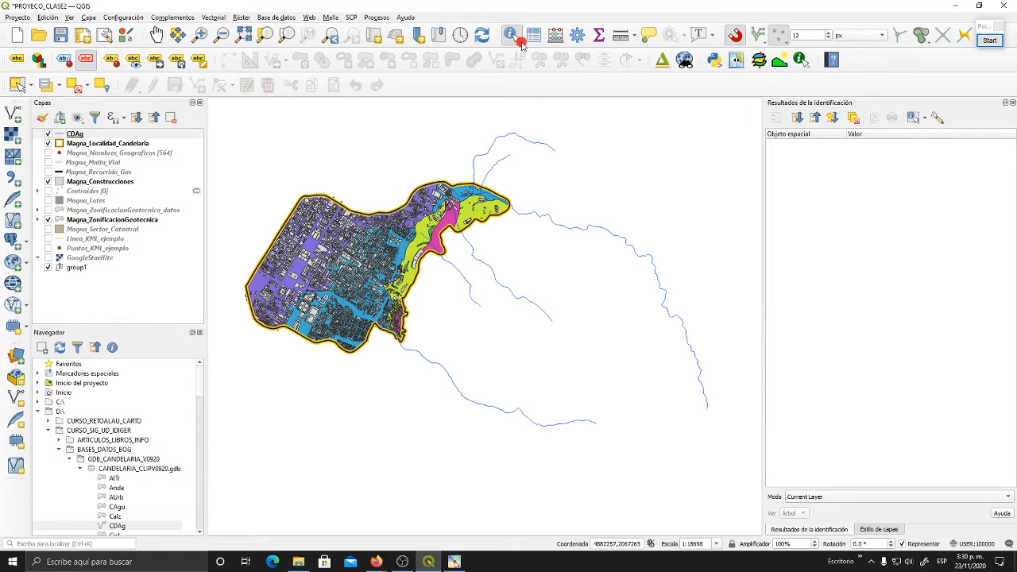
{"action": "left_click", "coordinate": [156, 35]}
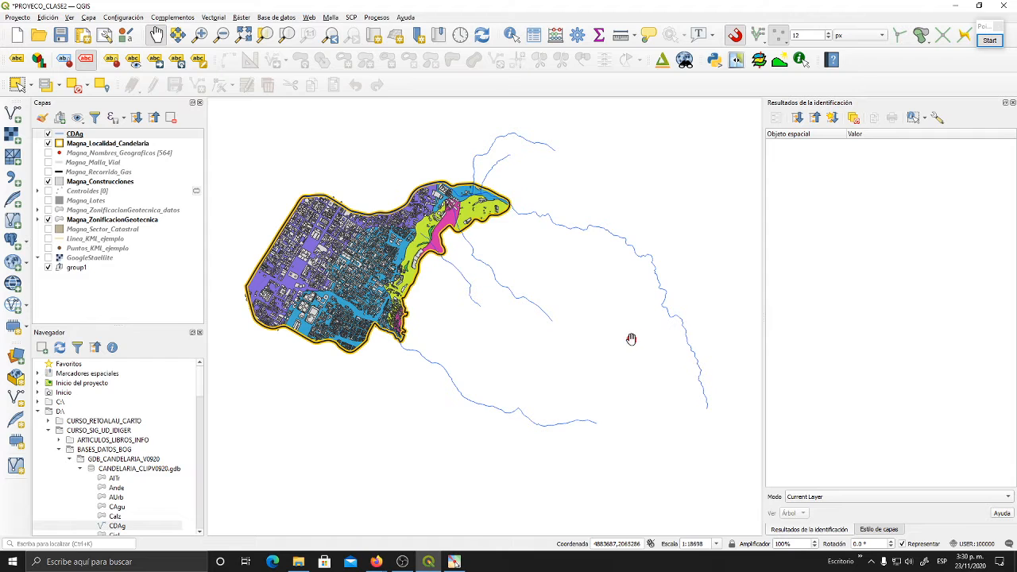
{"action": "left_click_drag", "start_coordinate": [542, 356], "coordinate": [546, 367]}
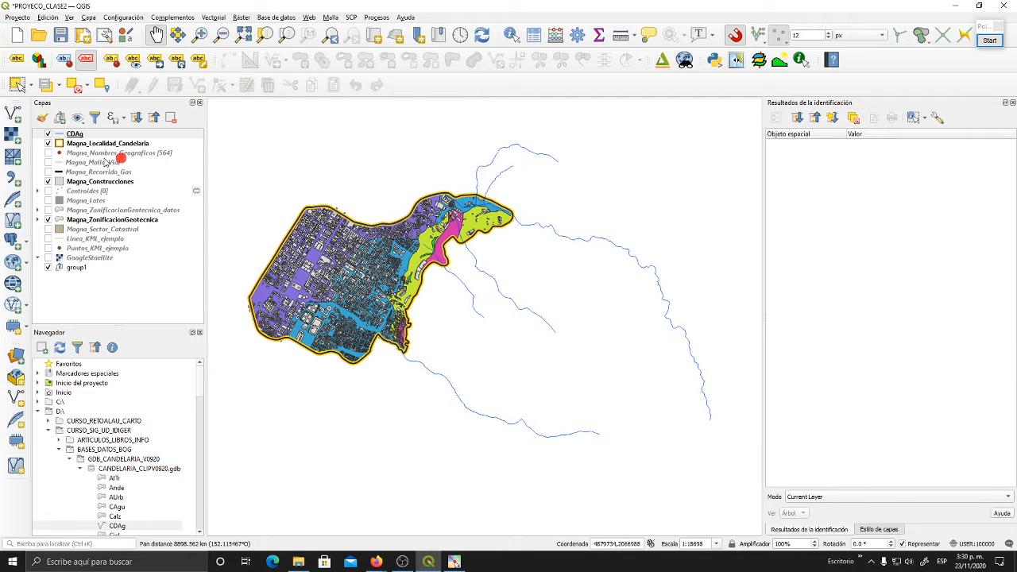
- Open the CDAg layer's properties and check the coordinate reference system in its provider information
{"action": "left_click", "coordinate": [77, 134]}
{"action": "right_click", "coordinate": [77, 134]}
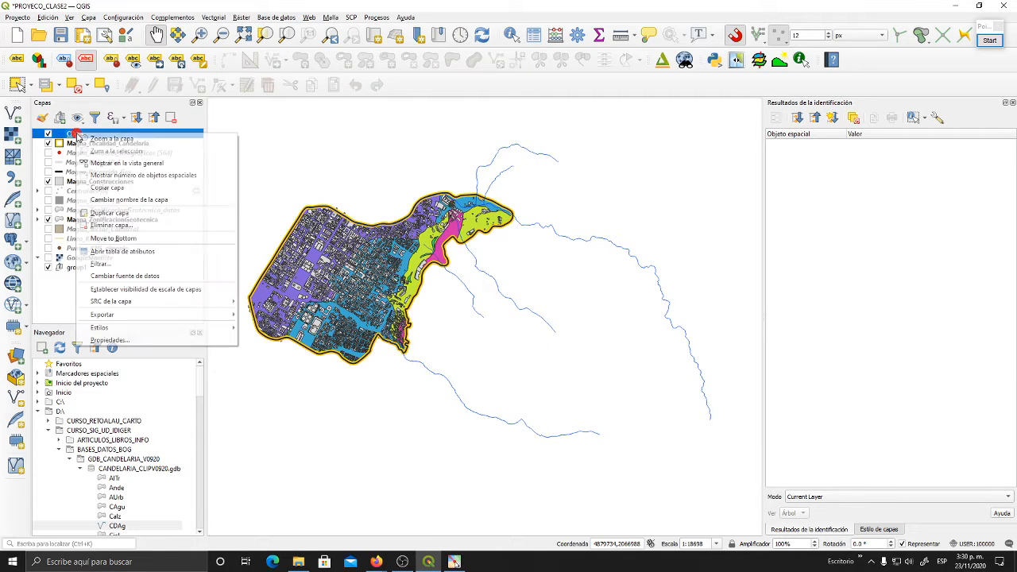
{"action": "left_click", "coordinate": [149, 337]}
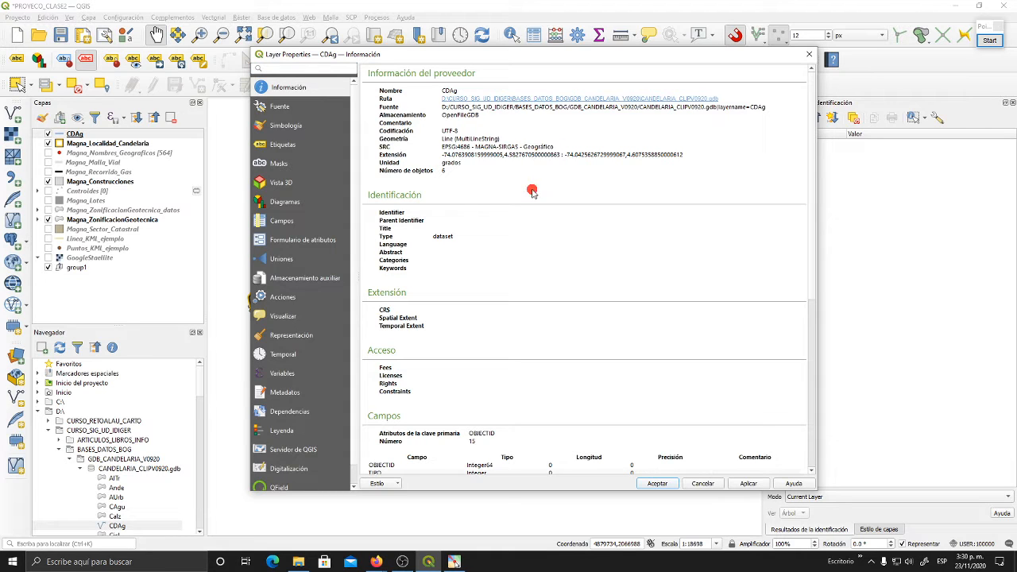
{"action": "left_click_drag", "start_coordinate": [554, 147], "coordinate": [526, 147]}
{"action": "left_click", "coordinate": [571, 147]}
- Examine the extent coordinates and their unit in the CDAg layer's provider information
{"action": "left_click_drag", "start_coordinate": [439, 156], "coordinate": [489, 157]}
{"action": "left_click", "coordinate": [573, 155]}
{"action": "left_click_drag", "start_coordinate": [686, 156], "coordinate": [439, 157]}
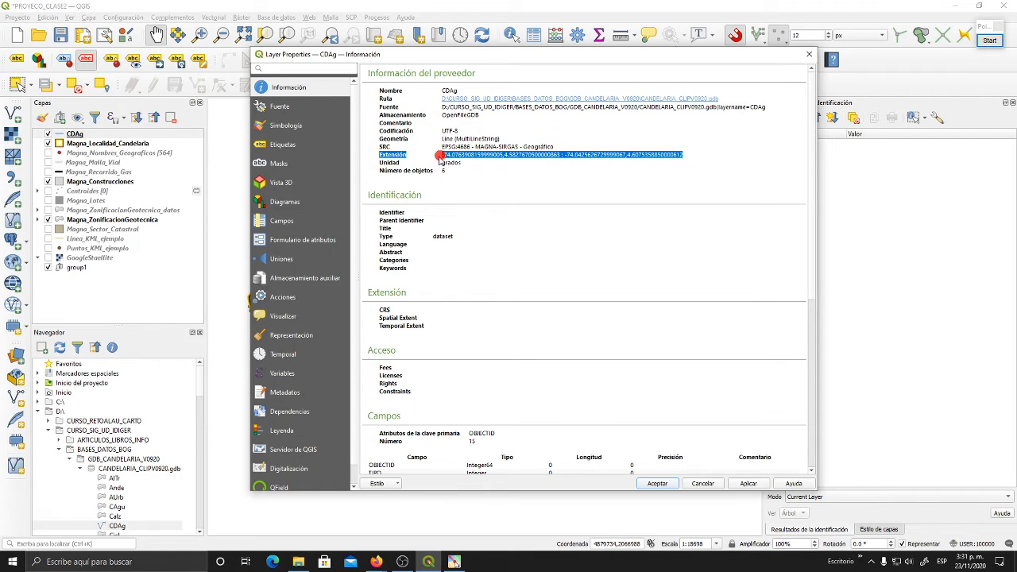
{"action": "left_click", "coordinate": [383, 157]}
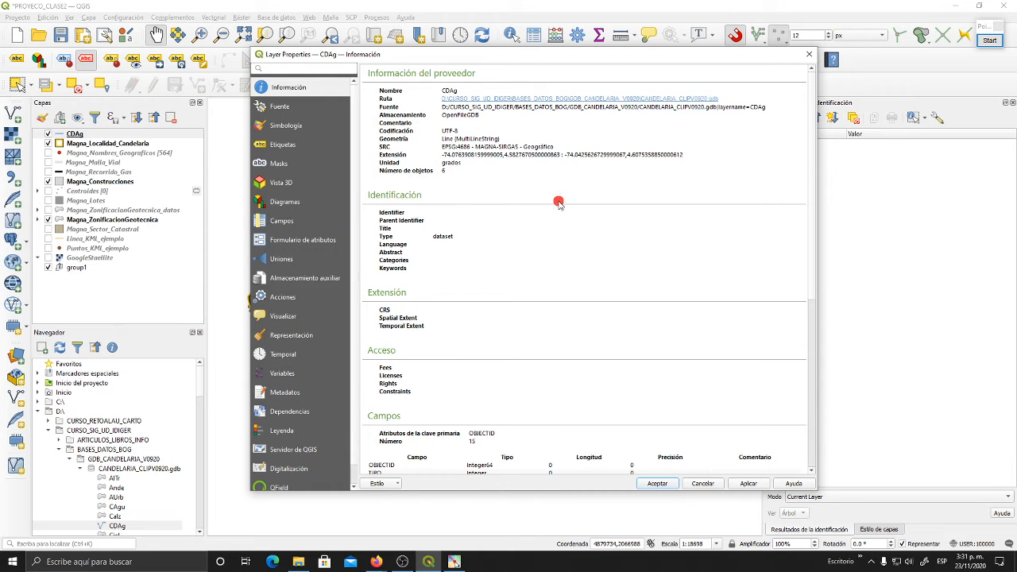
{"action": "left_click_drag", "start_coordinate": [703, 155], "coordinate": [567, 167]}
{"action": "left_click", "coordinate": [568, 163]}
{"action": "left_click_drag", "start_coordinate": [440, 158], "coordinate": [516, 150]}
{"action": "left_click", "coordinate": [477, 171]}
{"action": "left_click", "coordinate": [534, 181]}
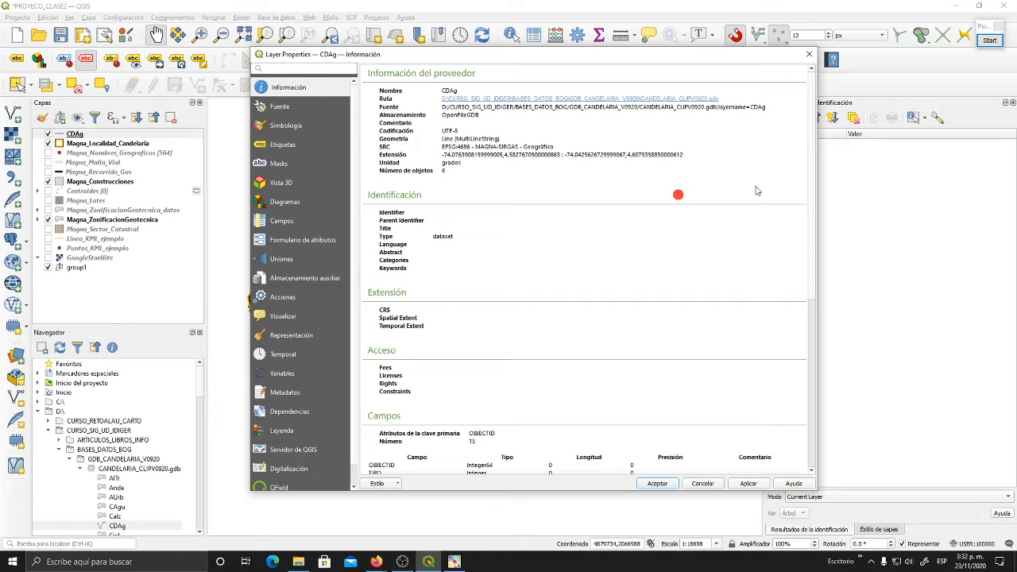
- Close the CDAg layer's properties, enlarge the map area slightly and keep the CDAg layer selected
{"action": "left_click", "coordinate": [809, 55]}
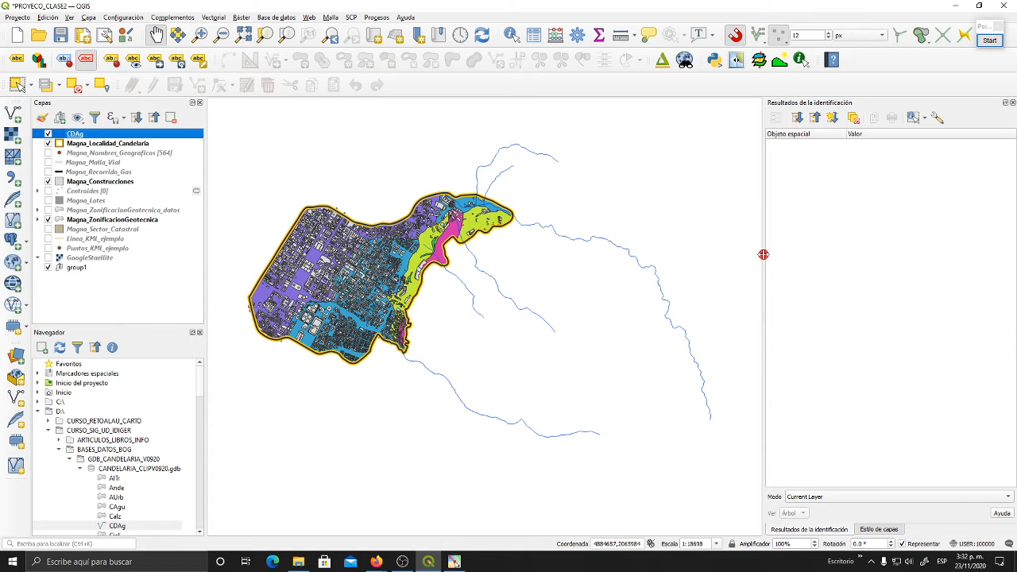
{"action": "left_click_drag", "start_coordinate": [764, 253], "coordinate": [789, 259]}
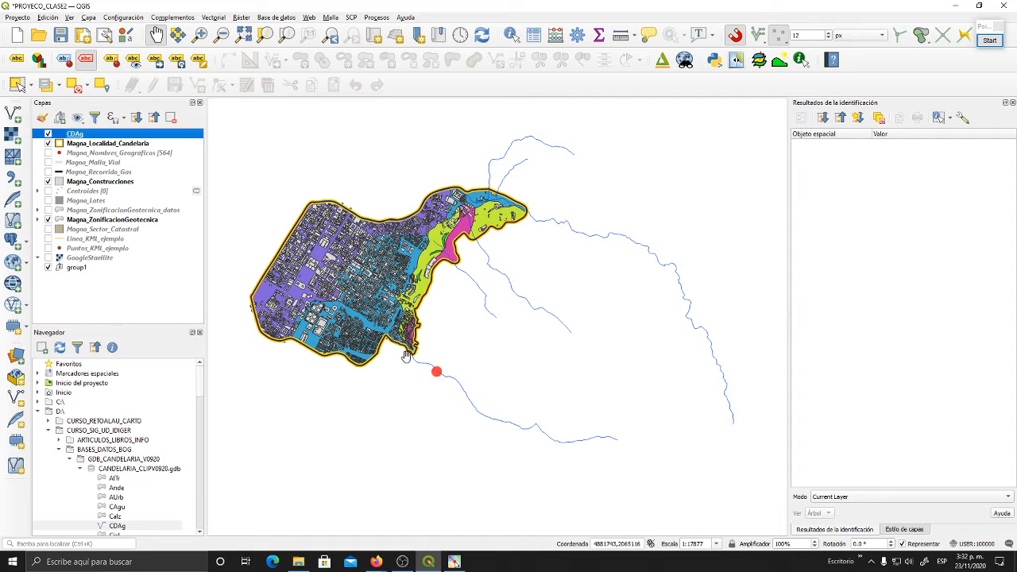
{"action": "left_click_drag", "start_coordinate": [474, 296], "coordinate": [483, 309]}
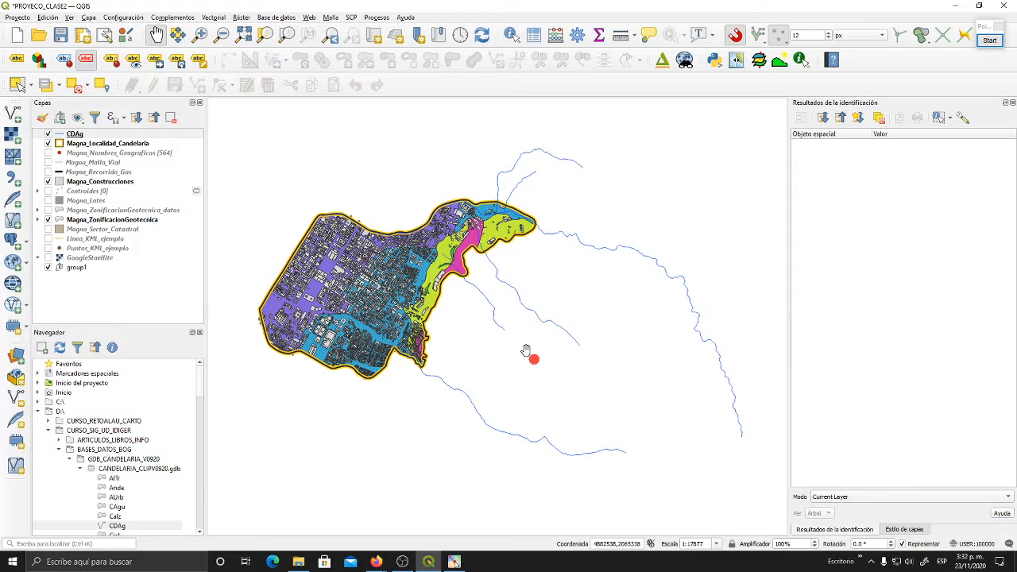
{"action": "left_click", "coordinate": [88, 134]}
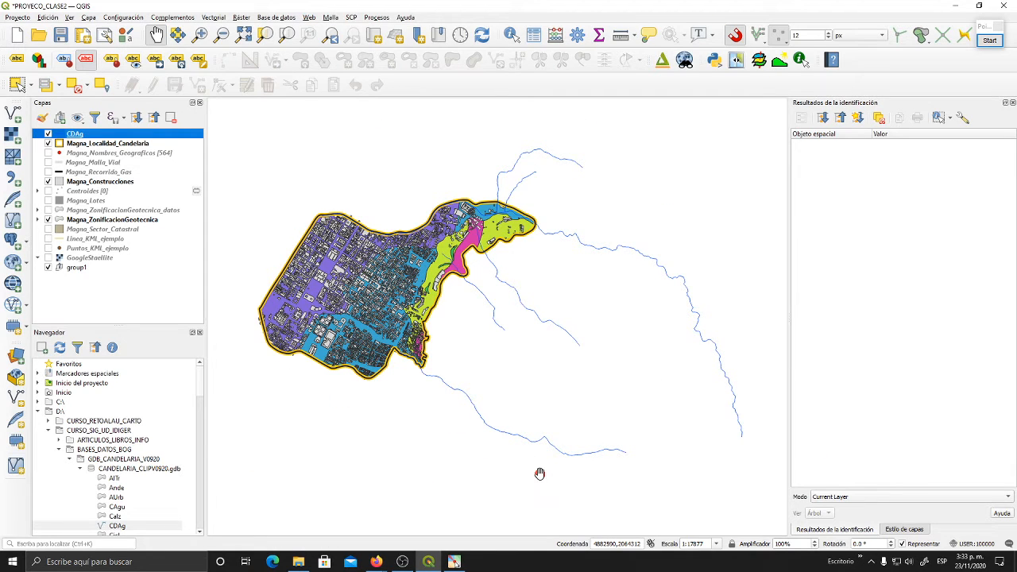
- Set the project's coordinate reference system to MAGNA-SIRGAS / Colombia Bogota zone (EPSG:3116)
{"action": "left_click", "coordinate": [983, 544]}
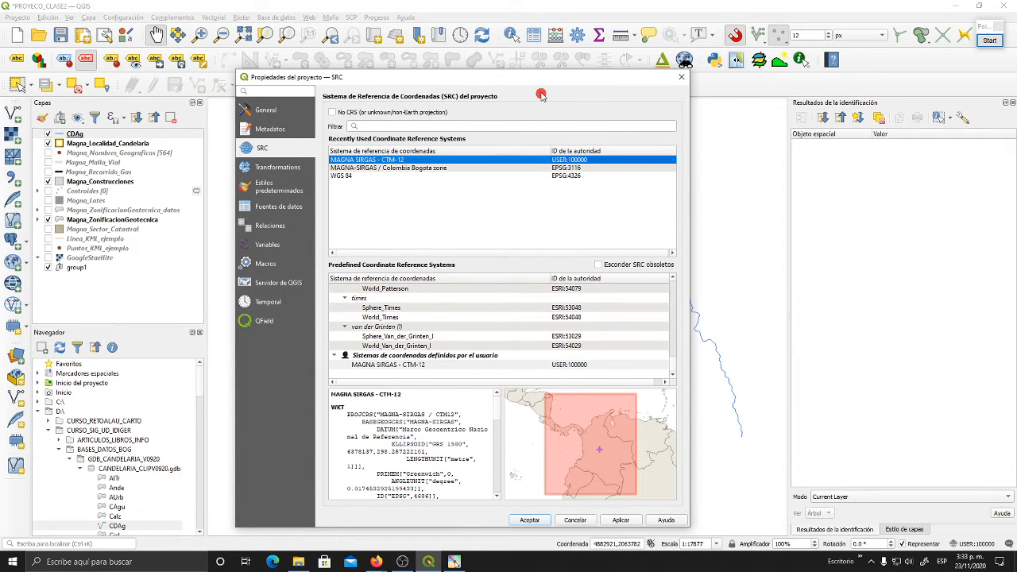
{"action": "left_click_drag", "start_coordinate": [542, 81], "coordinate": [546, 63]}
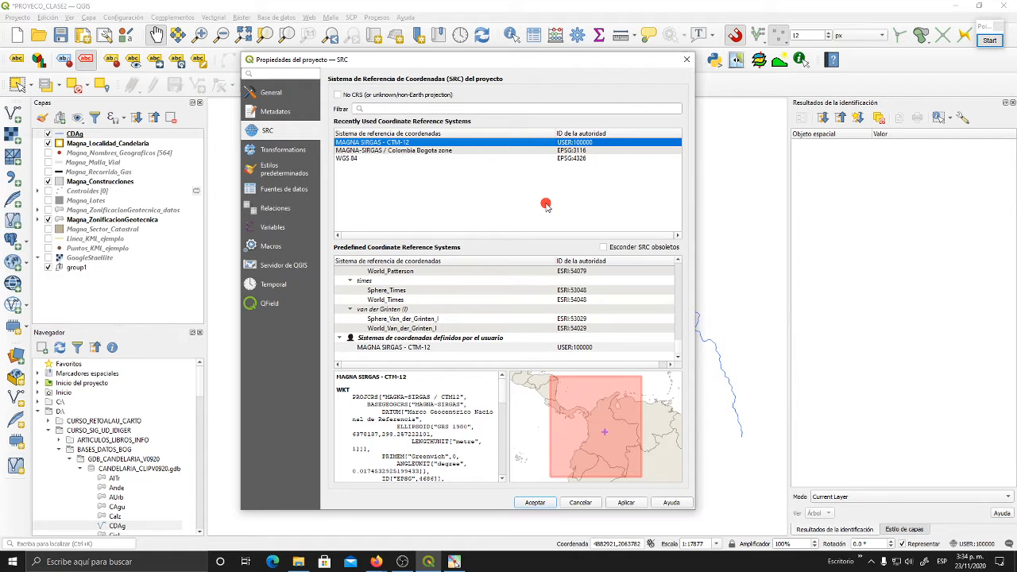
{"action": "left_click", "coordinate": [421, 151]}
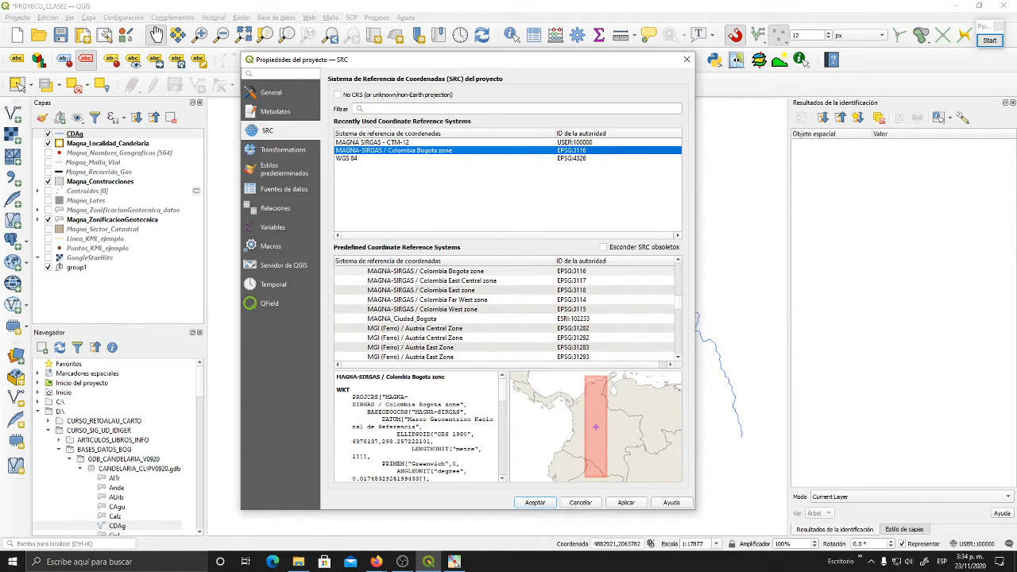
{"action": "left_click", "coordinate": [525, 503]}
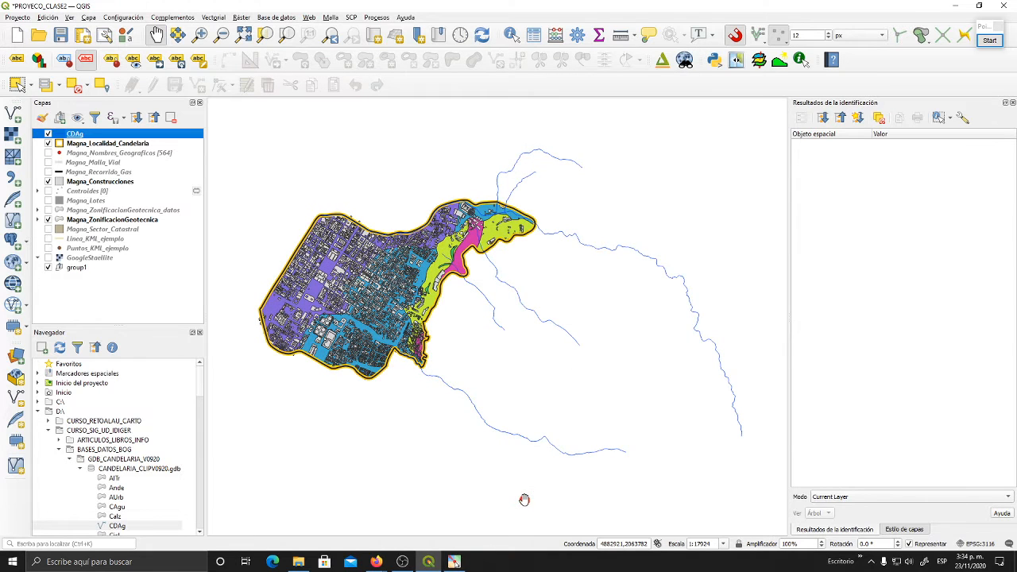
- Check the coordinate reference system, extent and unit in the Magna_Construcciones layer's provider information
{"action": "left_click", "coordinate": [97, 182]}
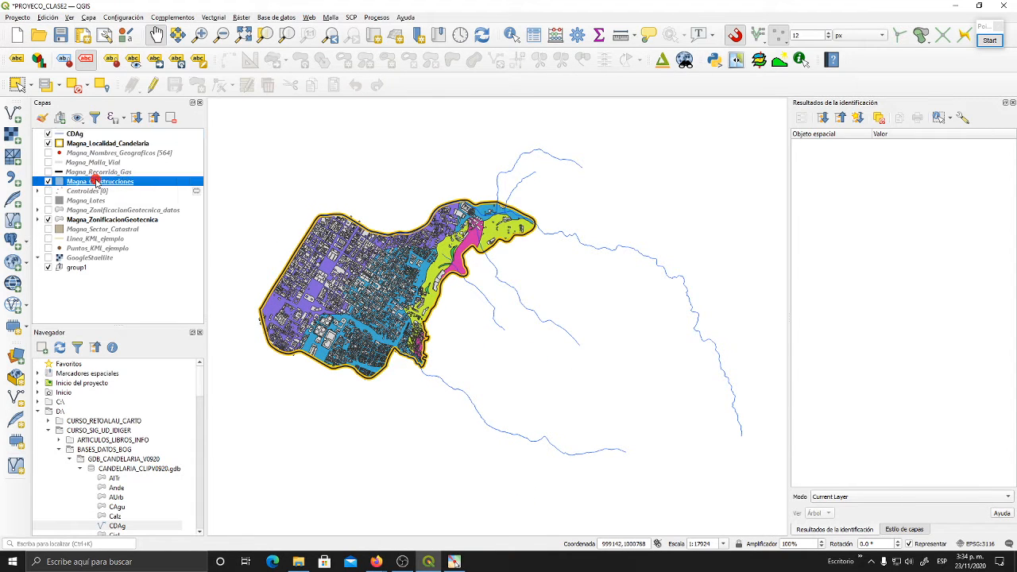
{"action": "left_click", "coordinate": [137, 220]}
{"action": "left_click", "coordinate": [132, 184]}
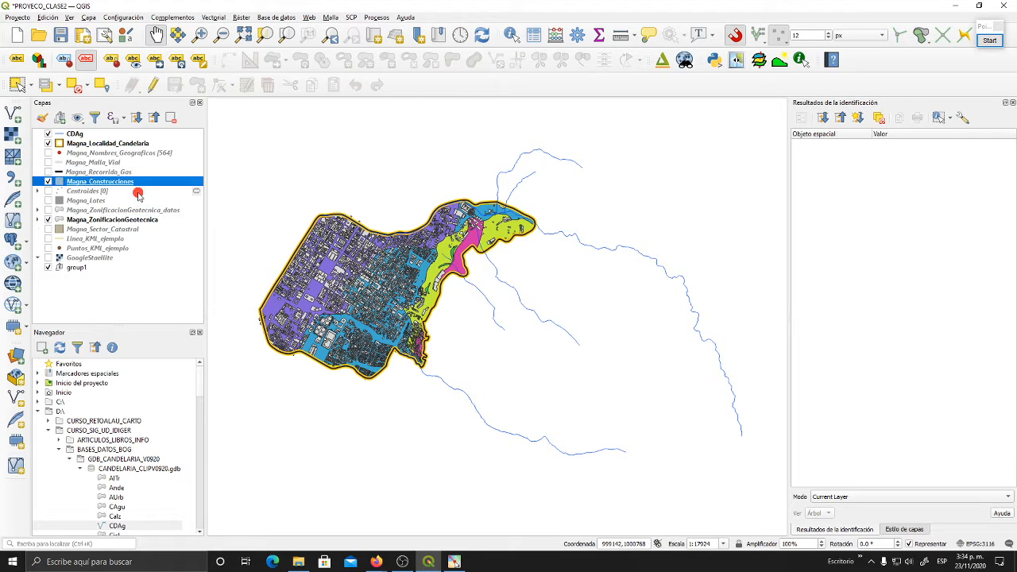
{"action": "left_click", "coordinate": [118, 222]}
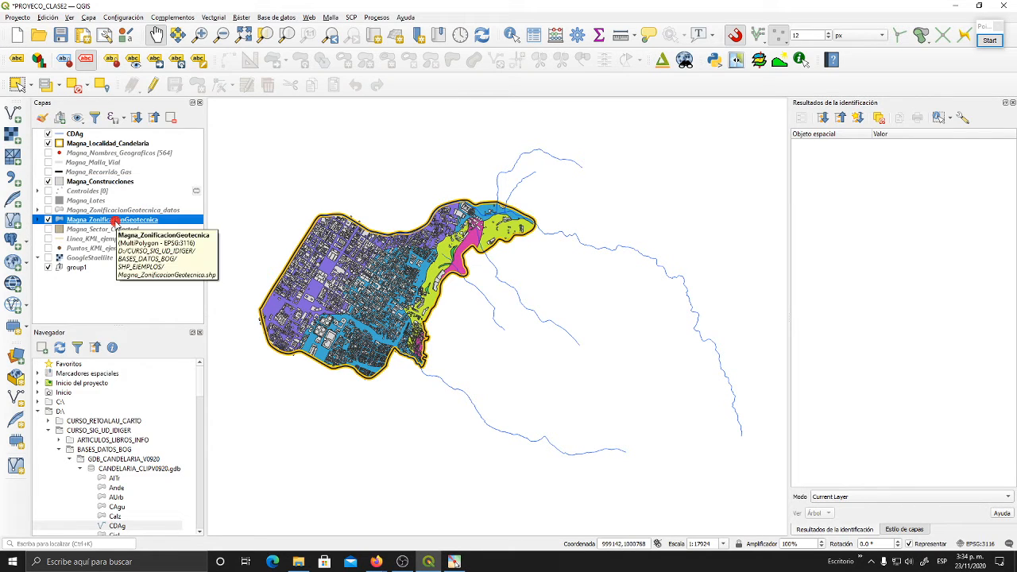
{"action": "left_click", "coordinate": [125, 183]}
{"action": "right_click", "coordinate": [126, 185]}
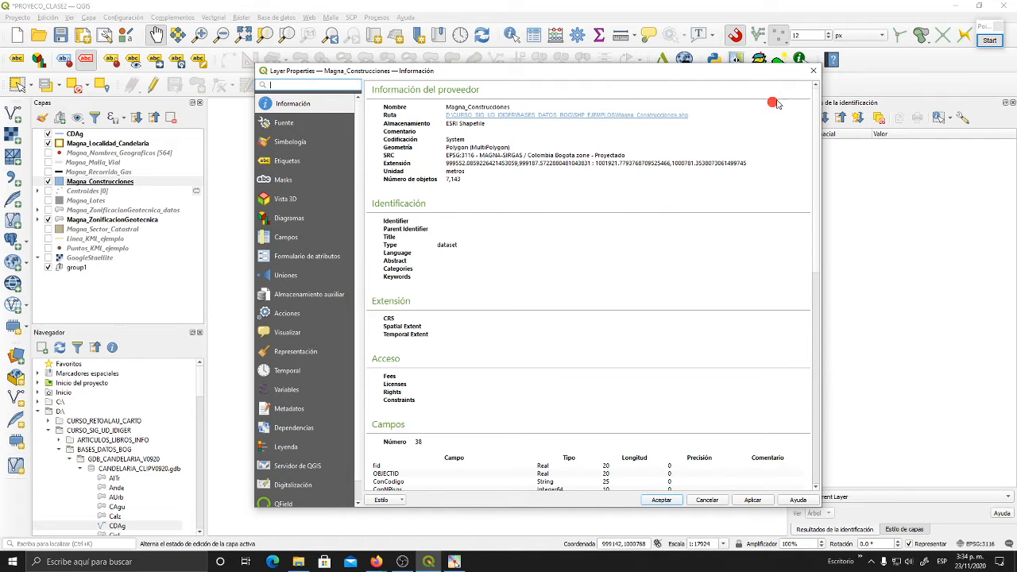
{"action": "left_click", "coordinate": [813, 71]}
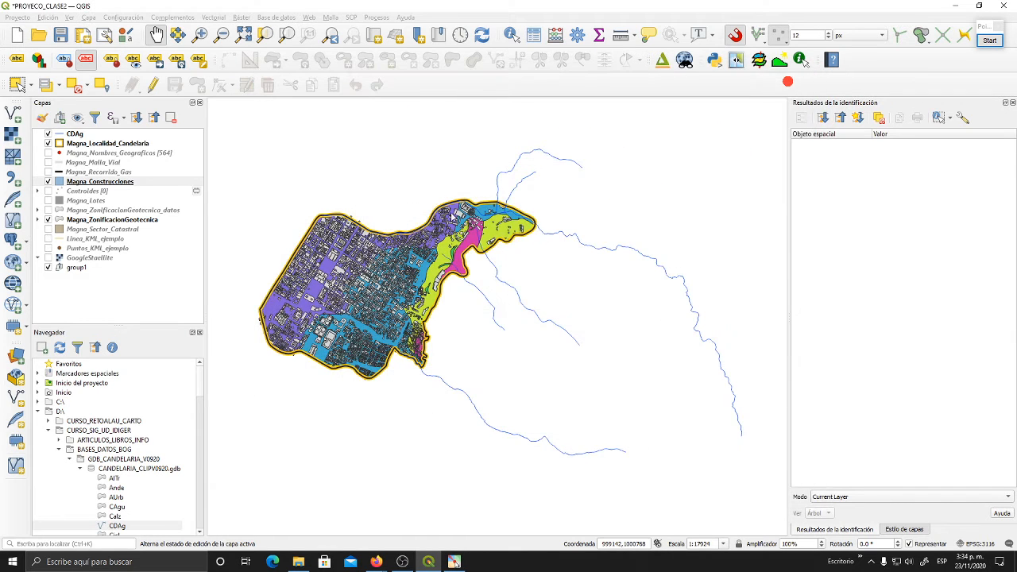
{"action": "left_click", "coordinate": [102, 202]}
{"action": "left_click", "coordinate": [99, 211]}
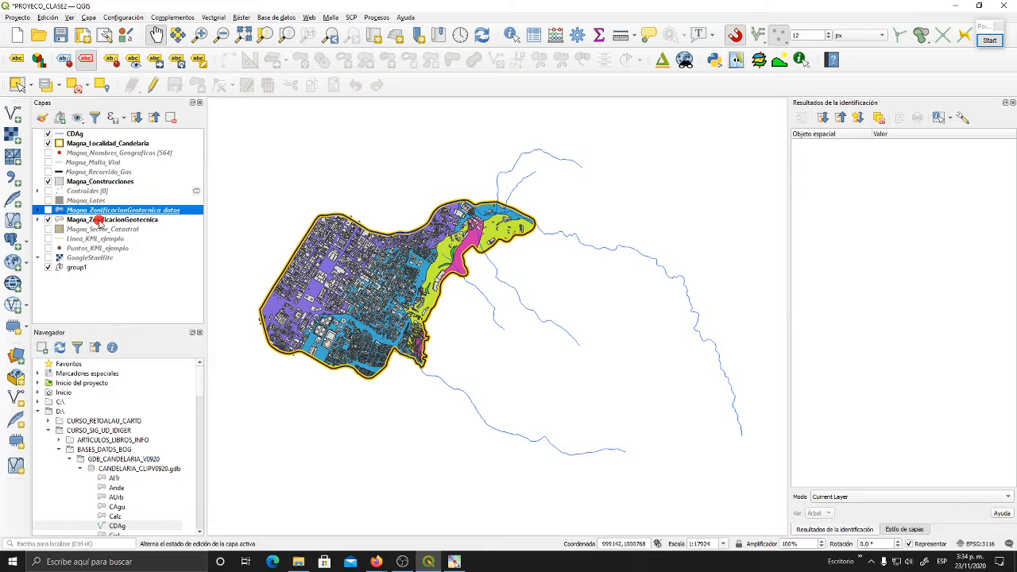
{"action": "left_click", "coordinate": [98, 220]}
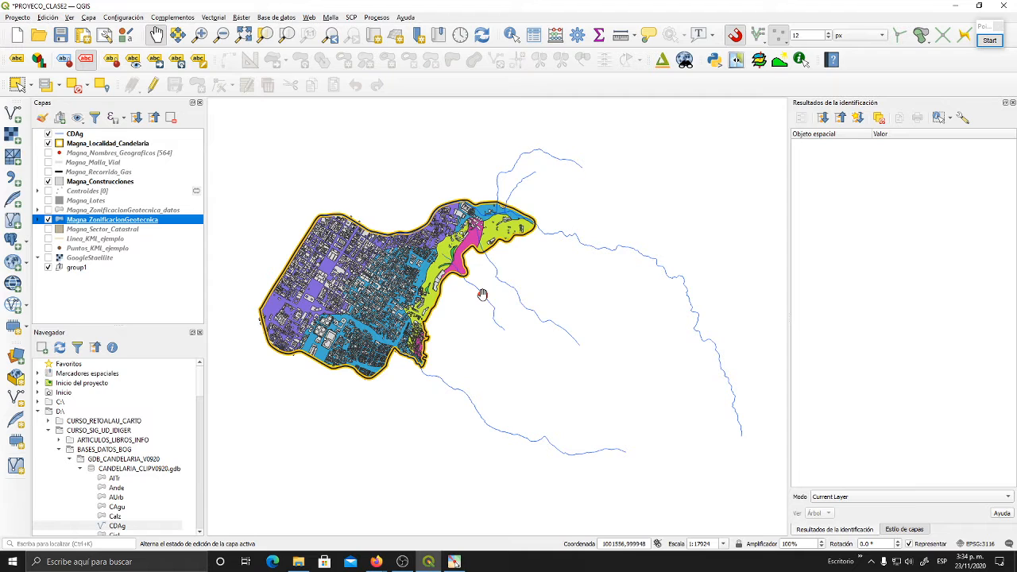
{"action": "left_click", "coordinate": [92, 134]}
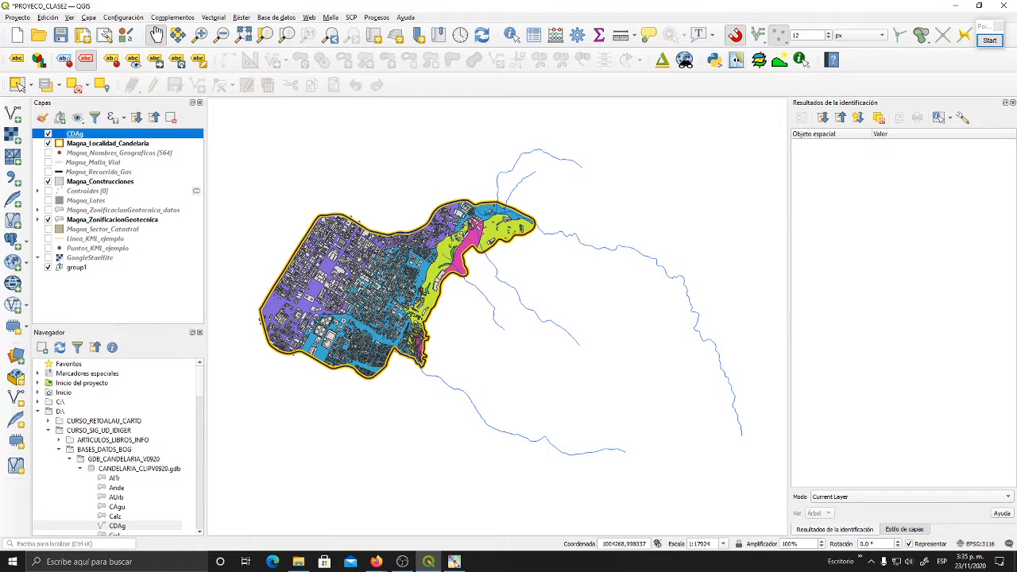
{"action": "key", "text": "alt+Tab"}
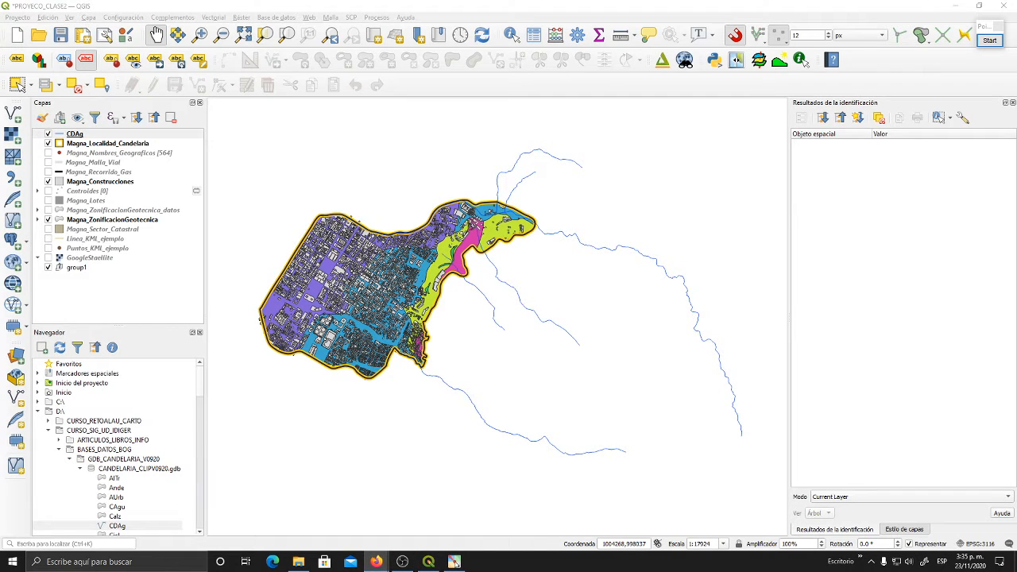
{"action": "left_click", "coordinate": [357, 7]}
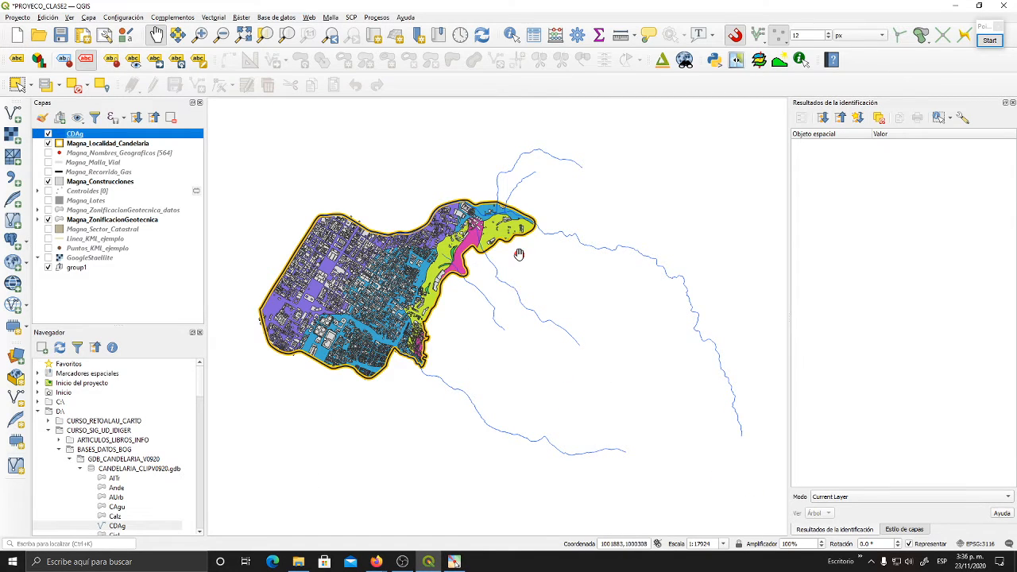
- Start exporting the CDAg layer's features to a new vector file
{"action": "left_click", "coordinate": [79, 142]}
{"action": "left_click", "coordinate": [86, 136]}
{"action": "right_click", "coordinate": [86, 136]}
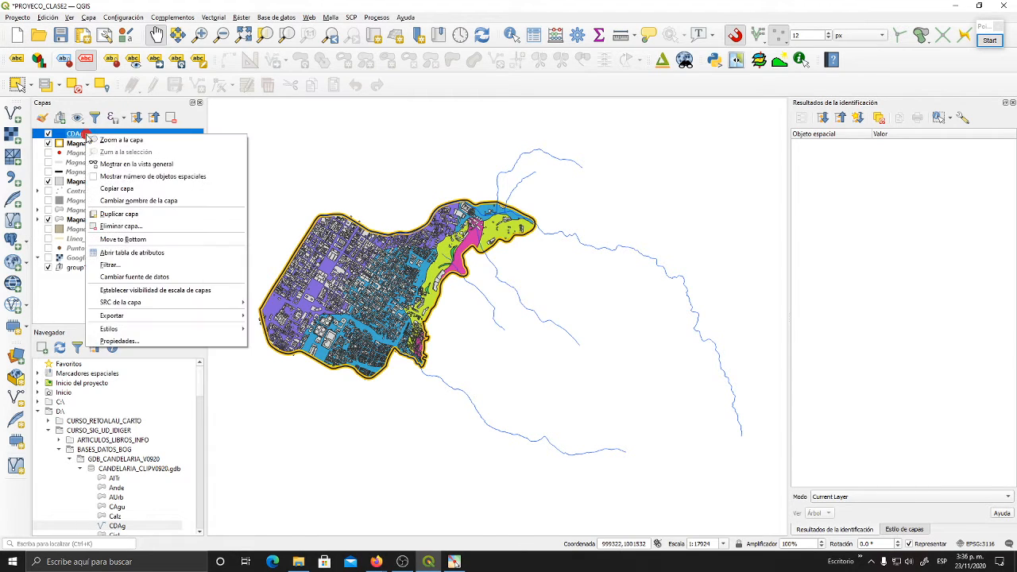
{"action": "mouse_move", "coordinate": [246, 318]}
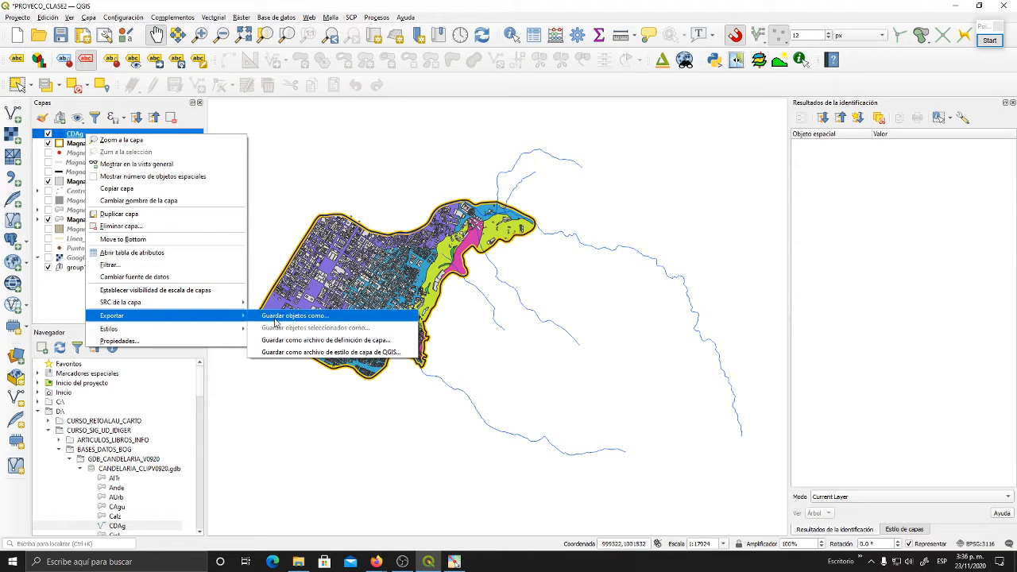
{"action": "left_click", "coordinate": [329, 320]}
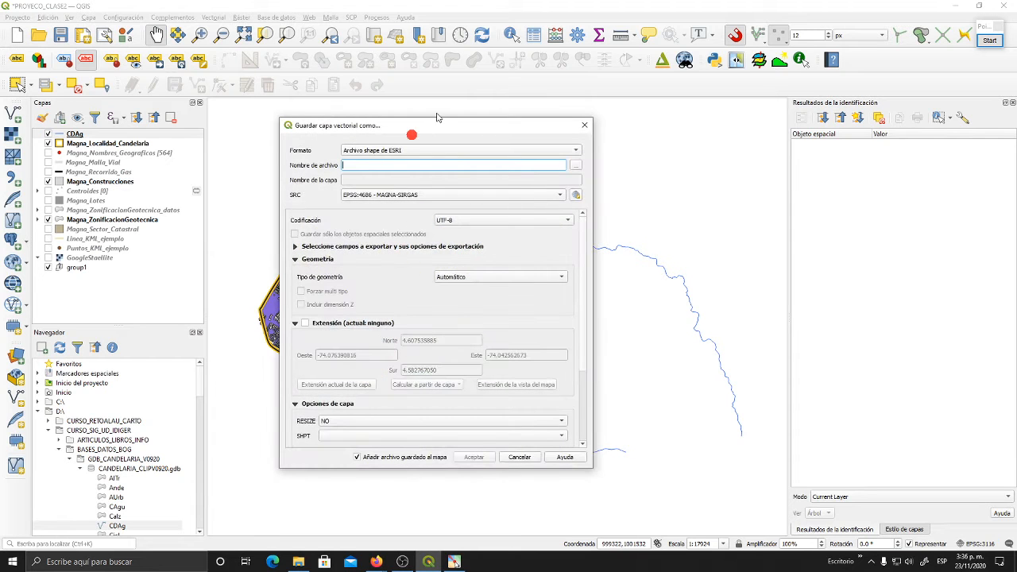
{"action": "left_click_drag", "start_coordinate": [436, 117], "coordinate": [563, 109]}
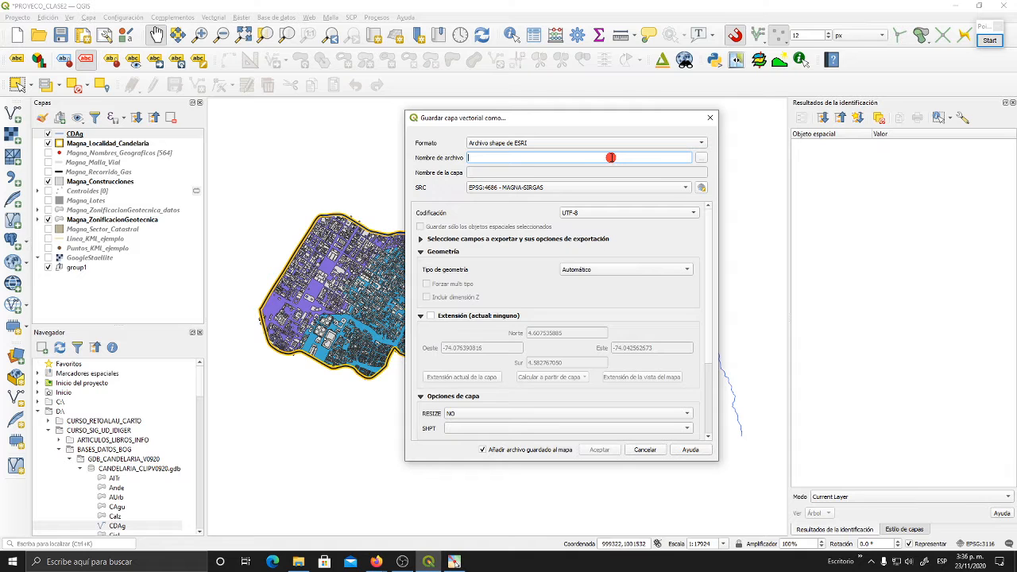
- Set the export's output file to Magna_Drenajes, an ESRI shapefile in the SHP_EJEMPLOS folder
{"action": "left_click", "coordinate": [702, 157]}
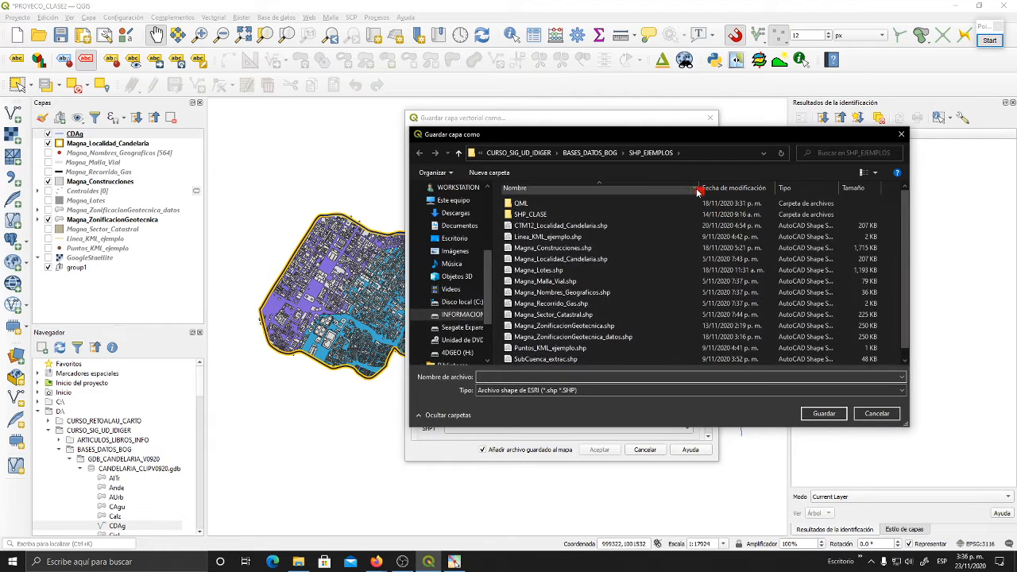
{"action": "left_click", "coordinate": [590, 153]}
{"action": "left_click", "coordinate": [534, 326]}
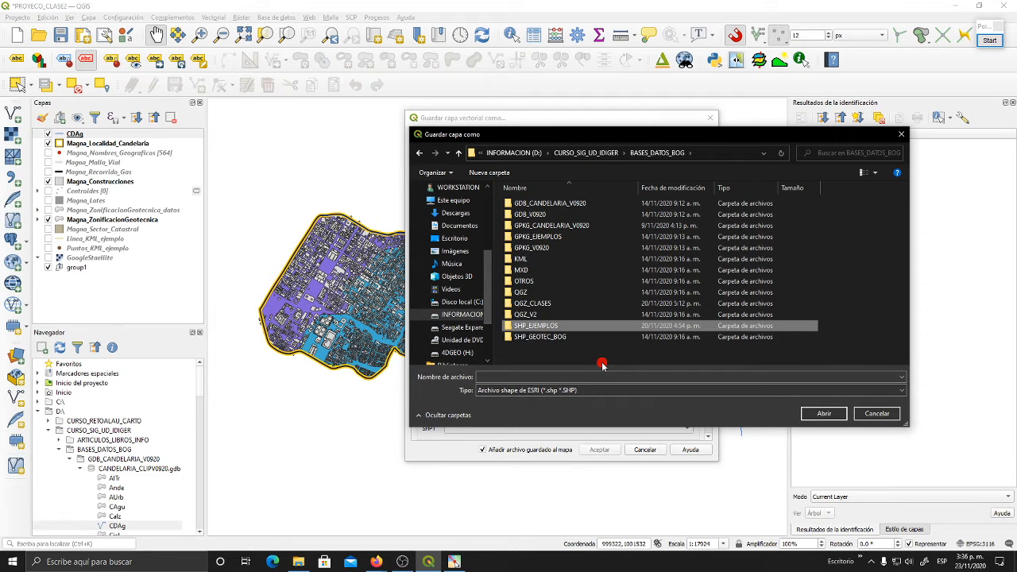
{"action": "double_click", "coordinate": [563, 326]}
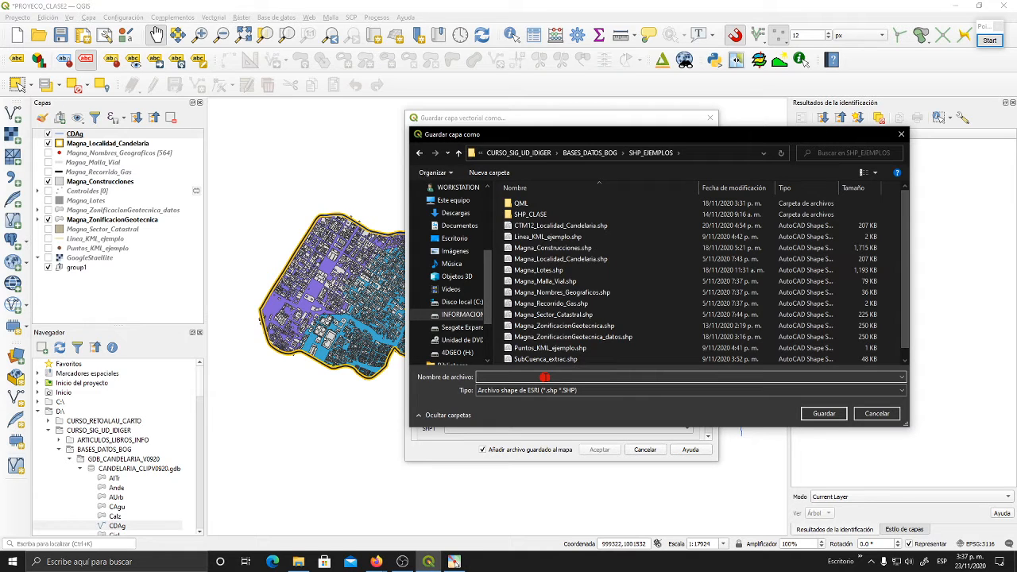
{"action": "type", "text": "Magna"}
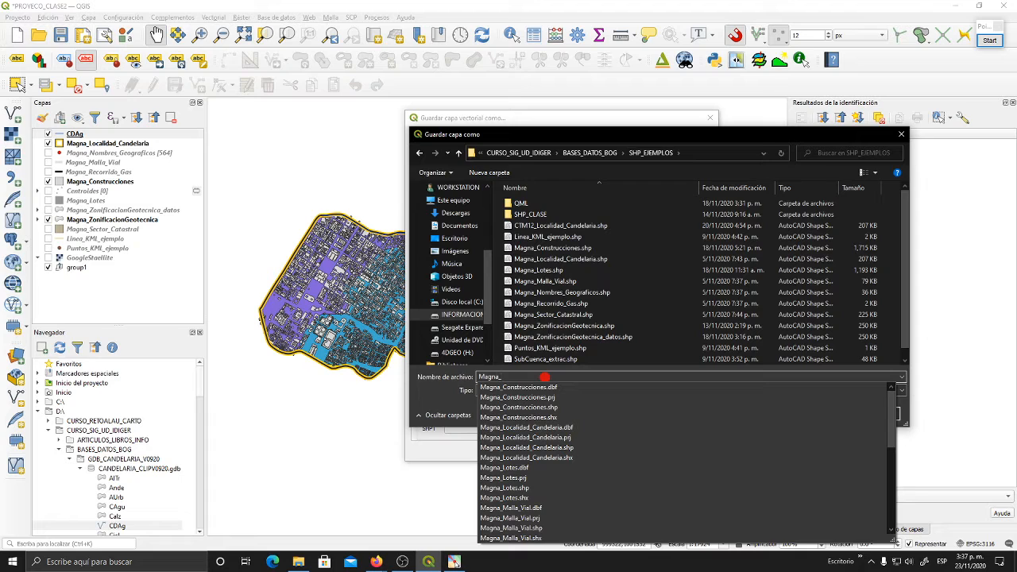
{"action": "type", "text": "_Drn"}
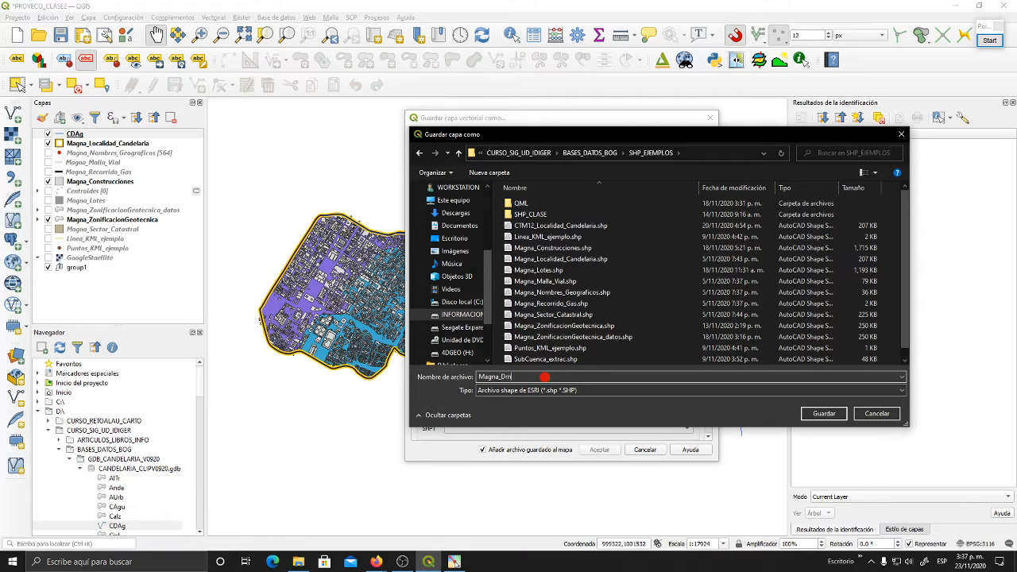
{"action": "key", "text": "BackSpace"}
{"action": "type", "text": "enajes"}
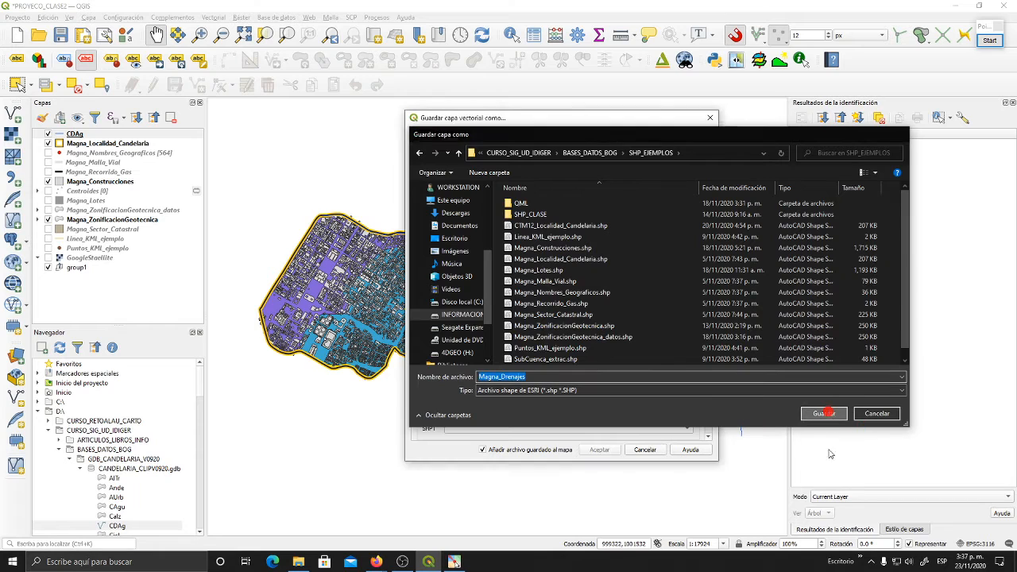
{"action": "left_click", "coordinate": [827, 412]}
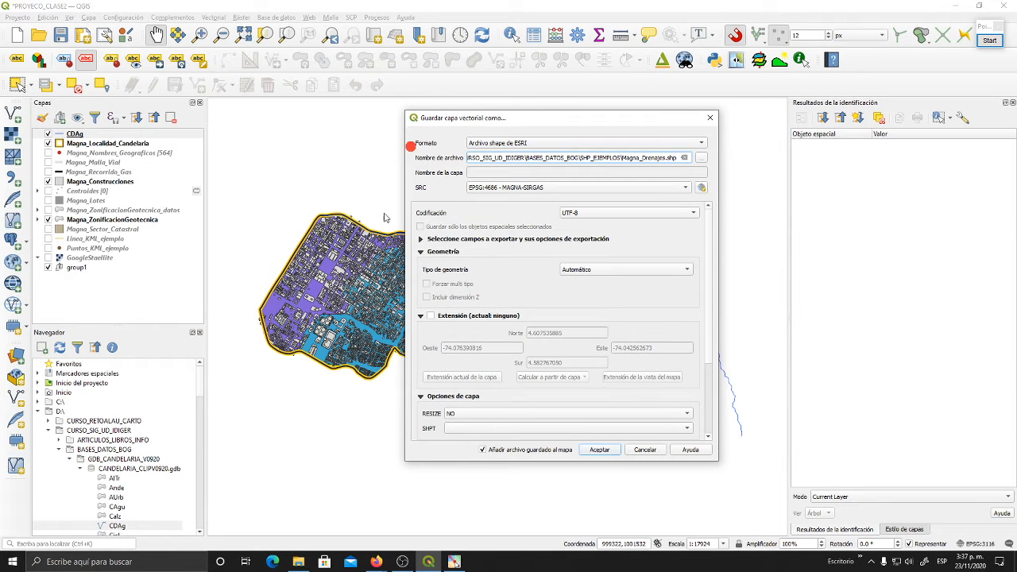
{"action": "left_click", "coordinate": [429, 252]}
{"action": "left_click", "coordinate": [704, 188]}
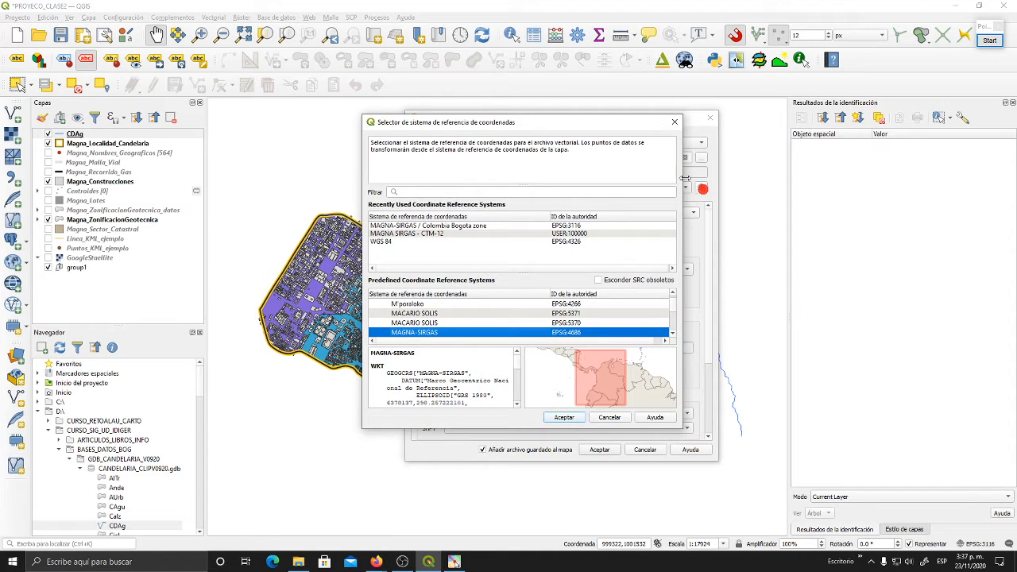
{"action": "left_click", "coordinate": [674, 123]}
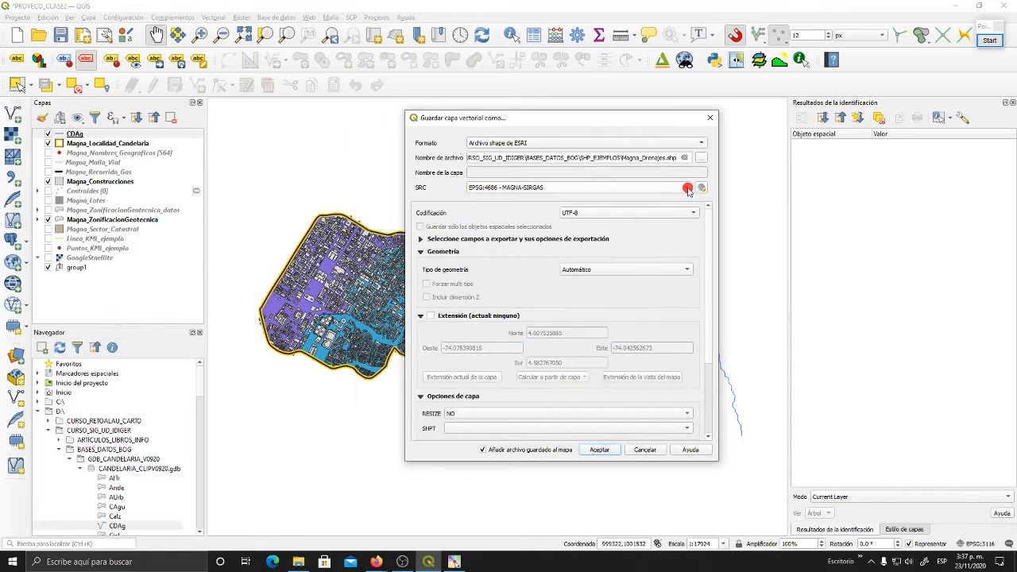
{"action": "left_click", "coordinate": [688, 189]}
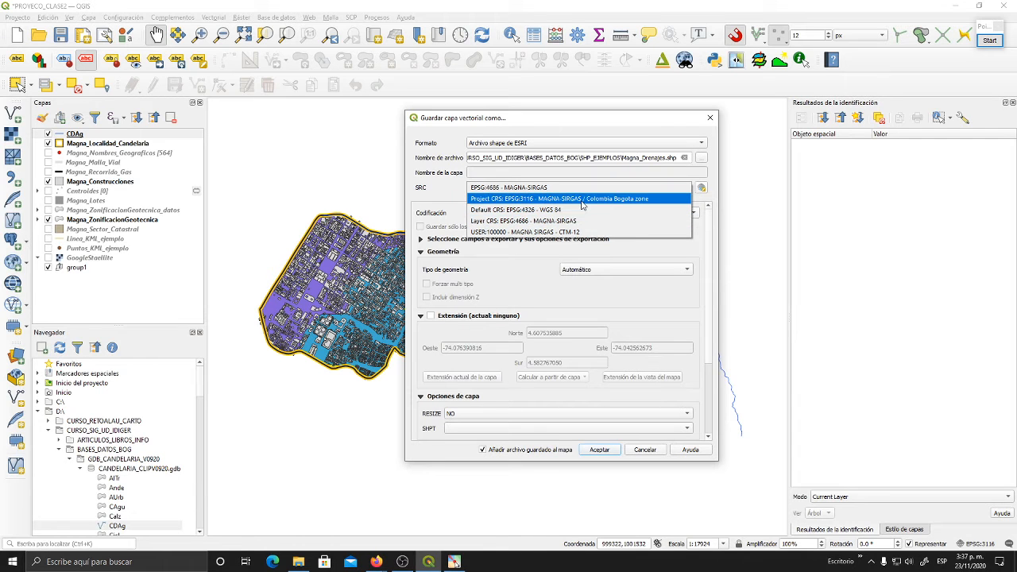
{"action": "left_click", "coordinate": [715, 196]}
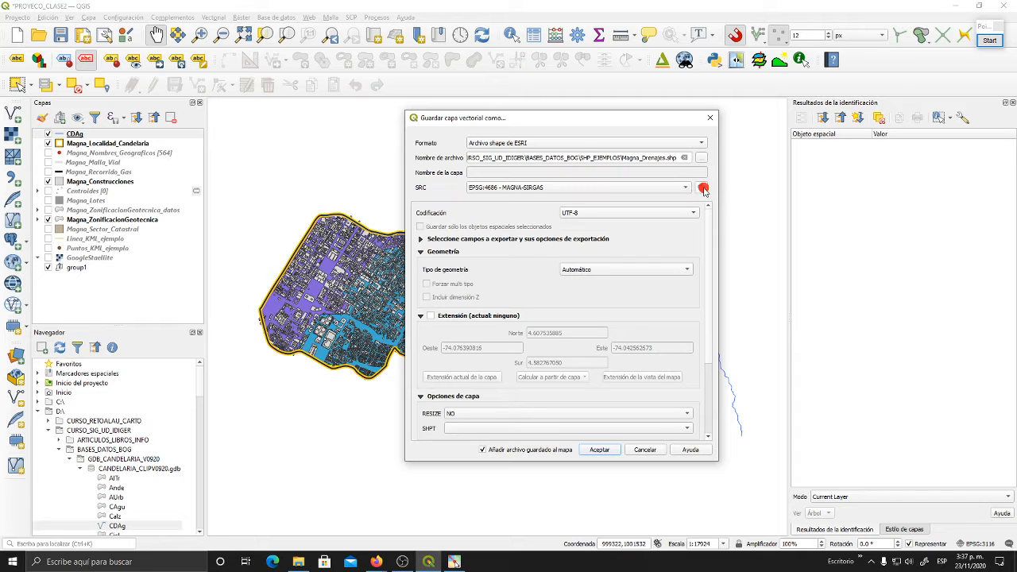
- Set the export's coordinate reference system to MAGNA-SIRGAS / Colombia Bogota zone, EPSG:3116
{"action": "left_click", "coordinate": [704, 188]}
{"action": "left_click_drag", "start_coordinate": [563, 142], "coordinate": [586, 107]}
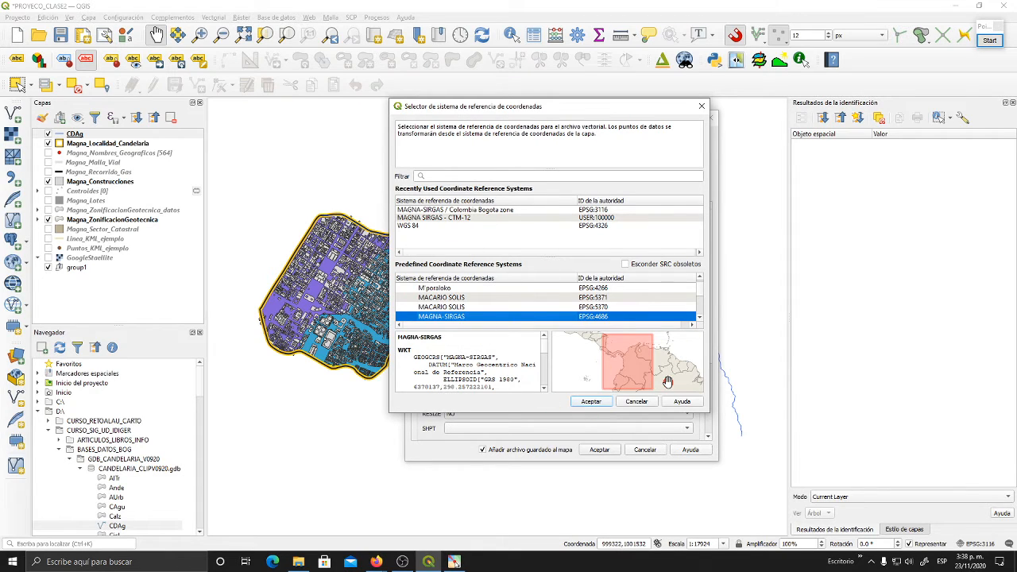
{"action": "left_click", "coordinate": [443, 177]}
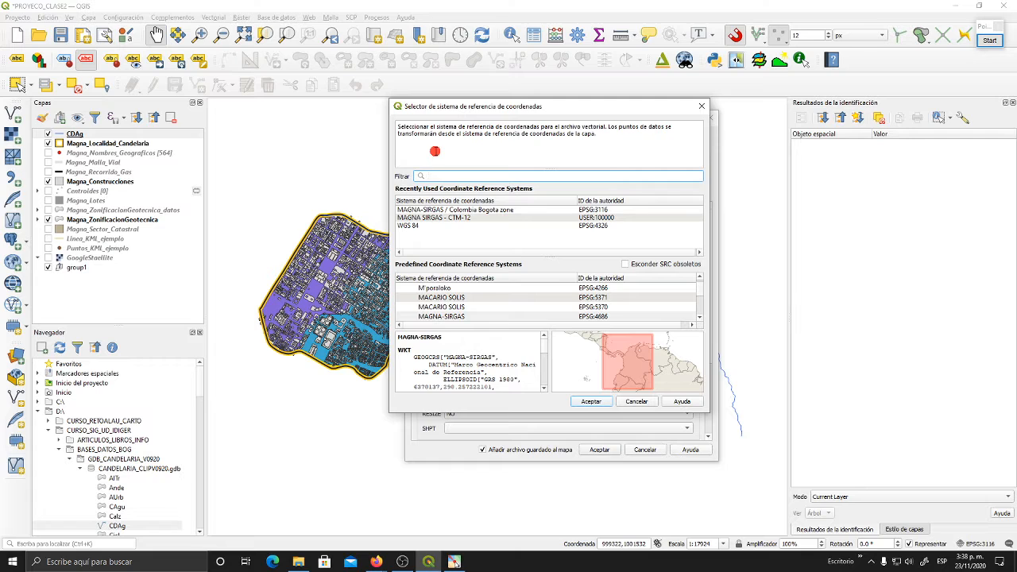
{"action": "type", "text": "311"}
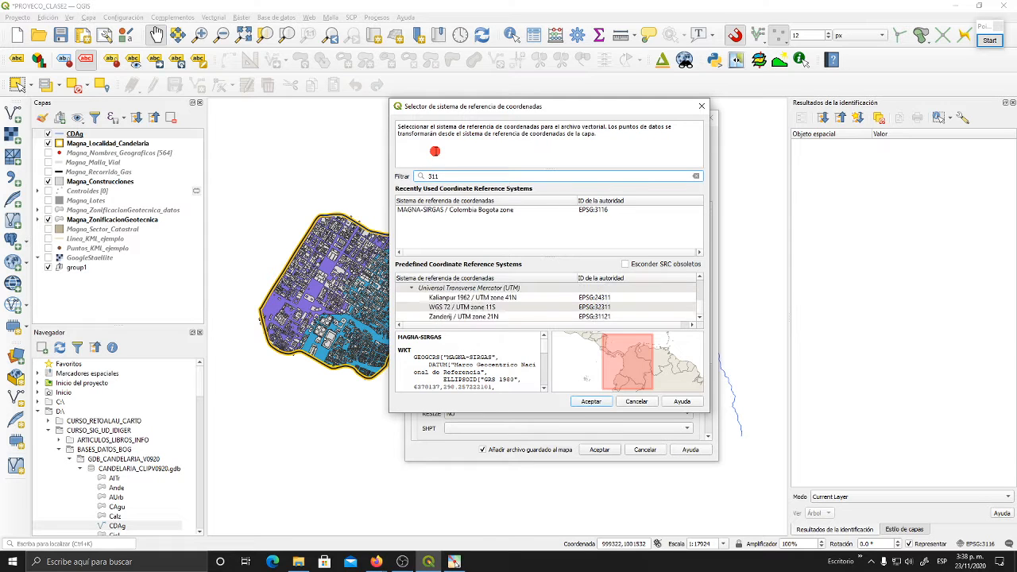
{"action": "type", "text": "6"}
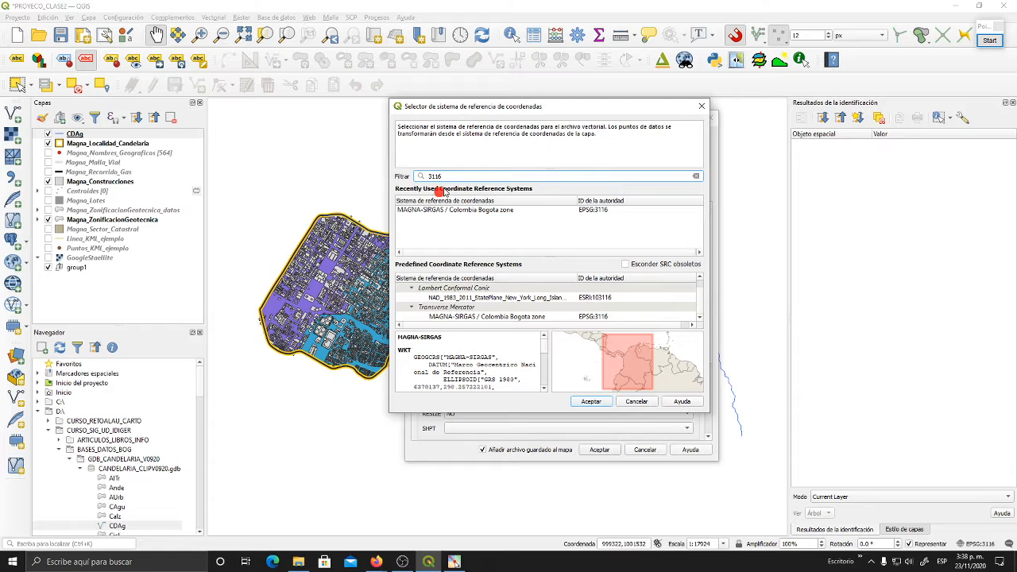
{"action": "left_click", "coordinate": [523, 318]}
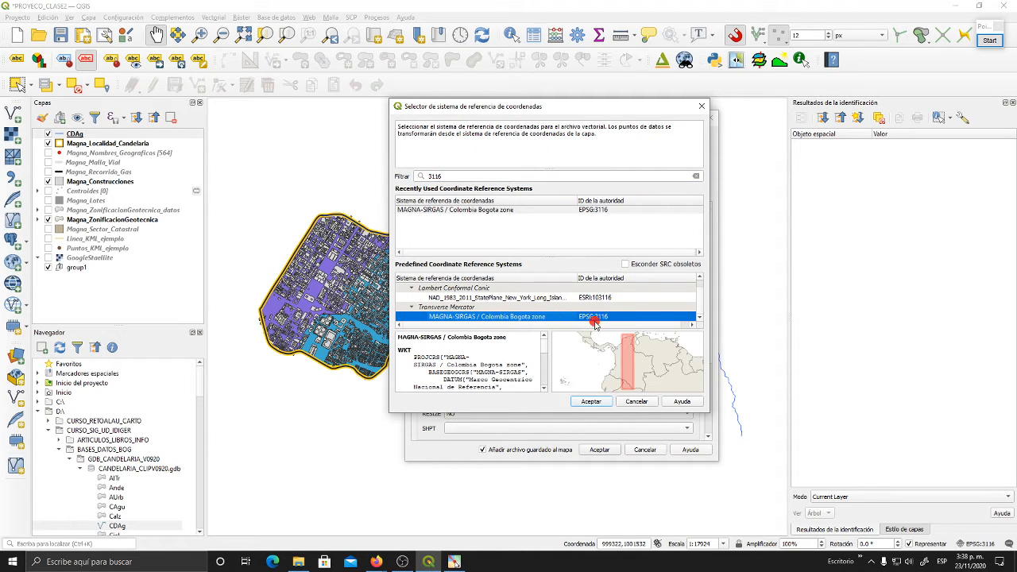
{"action": "left_click", "coordinate": [592, 401]}
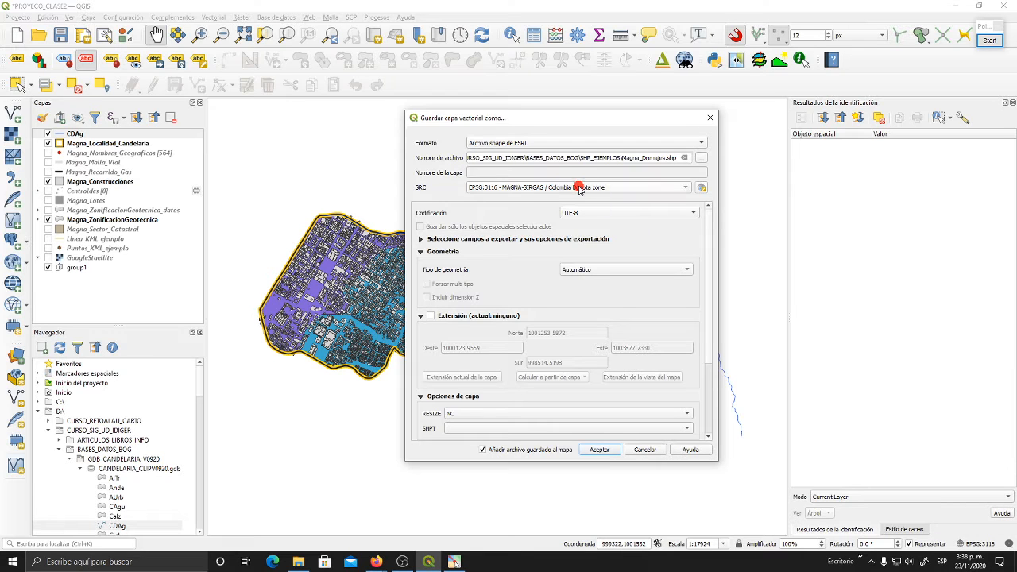
- Run the CDAg export to Magna_Drenajes with the saved file added to the map, and dismiss the export notice
{"action": "mouse_move", "coordinate": [579, 187]}
{"action": "left_click_drag", "start_coordinate": [494, 118], "coordinate": [478, 92]}
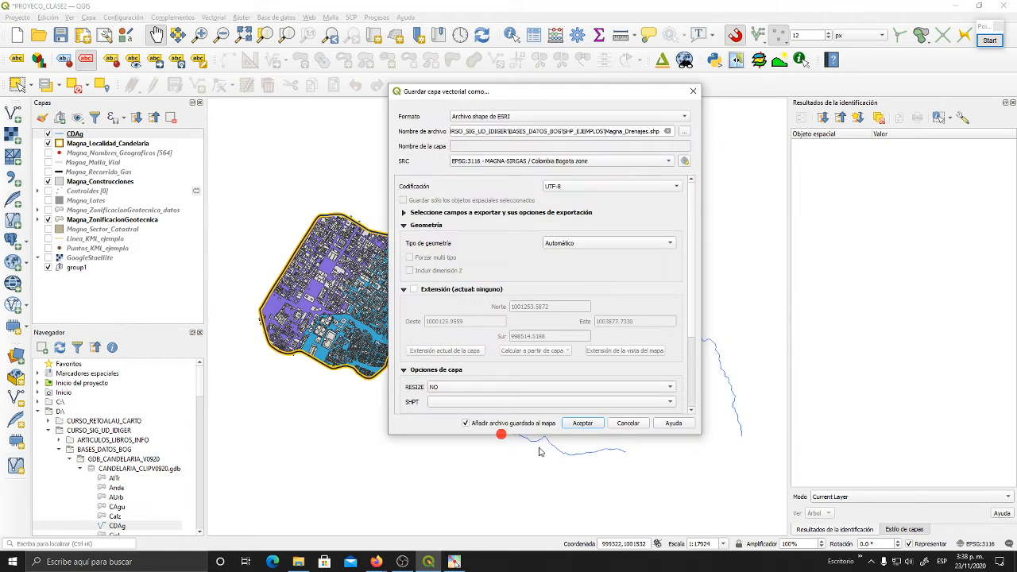
{"action": "left_click", "coordinate": [581, 422]}
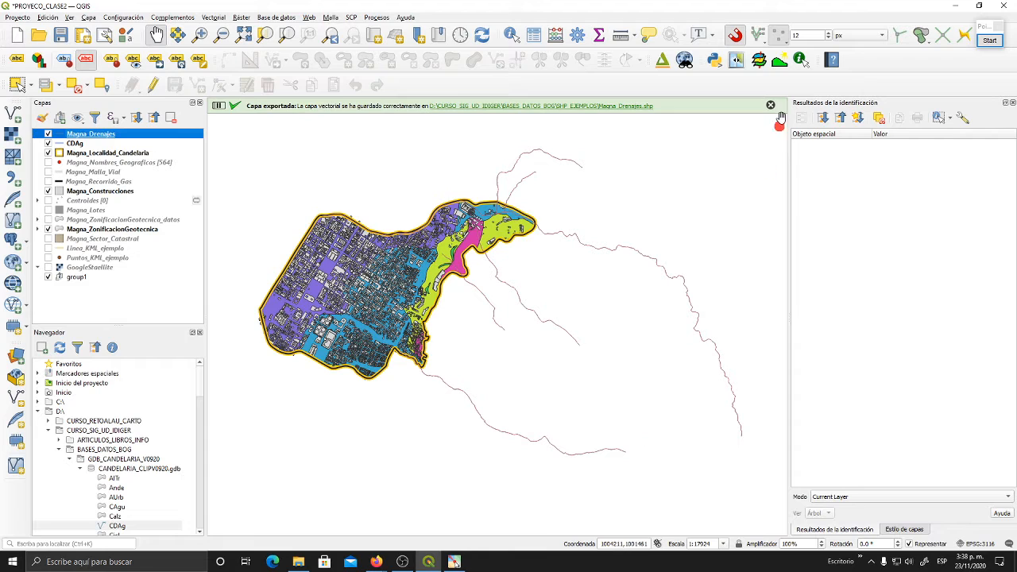
{"action": "left_click", "coordinate": [771, 103]}
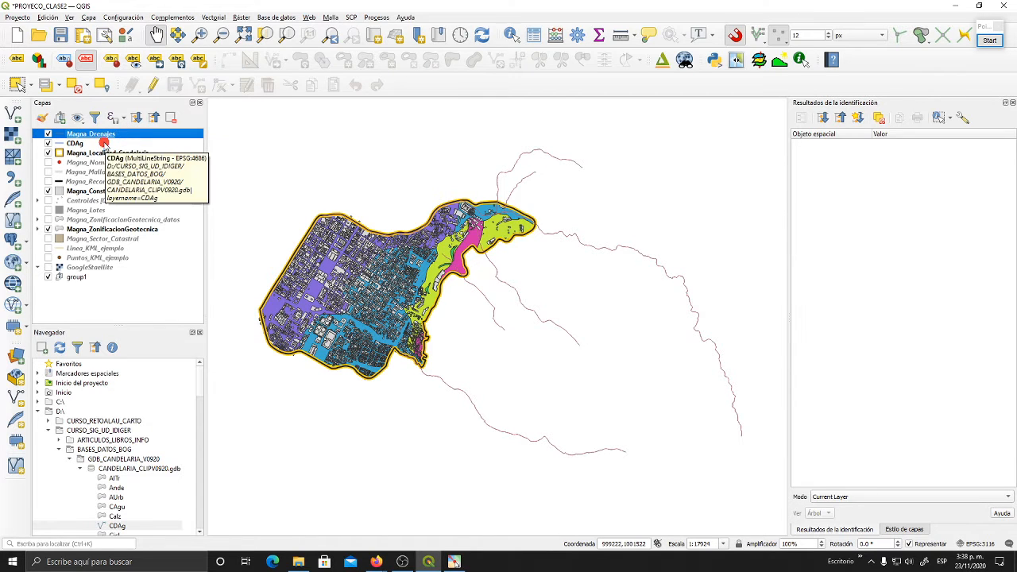
- Check the coordinate reference system, extent and unit in the Magna_Drenajes layer's provider information
{"action": "right_click", "coordinate": [103, 136]}
{"action": "left_click", "coordinate": [146, 354]}
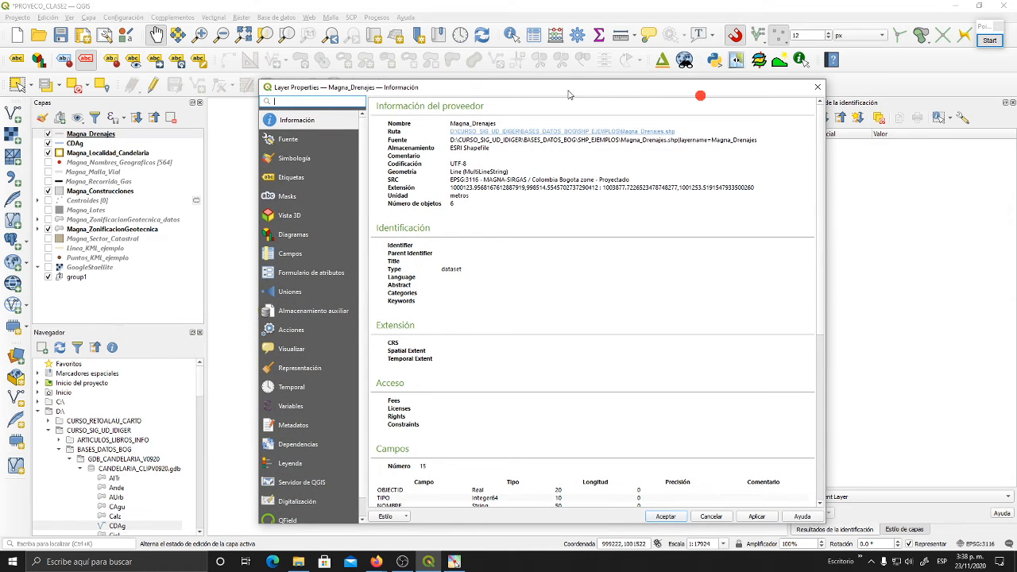
{"action": "left_click_drag", "start_coordinate": [568, 94], "coordinate": [538, 57]}
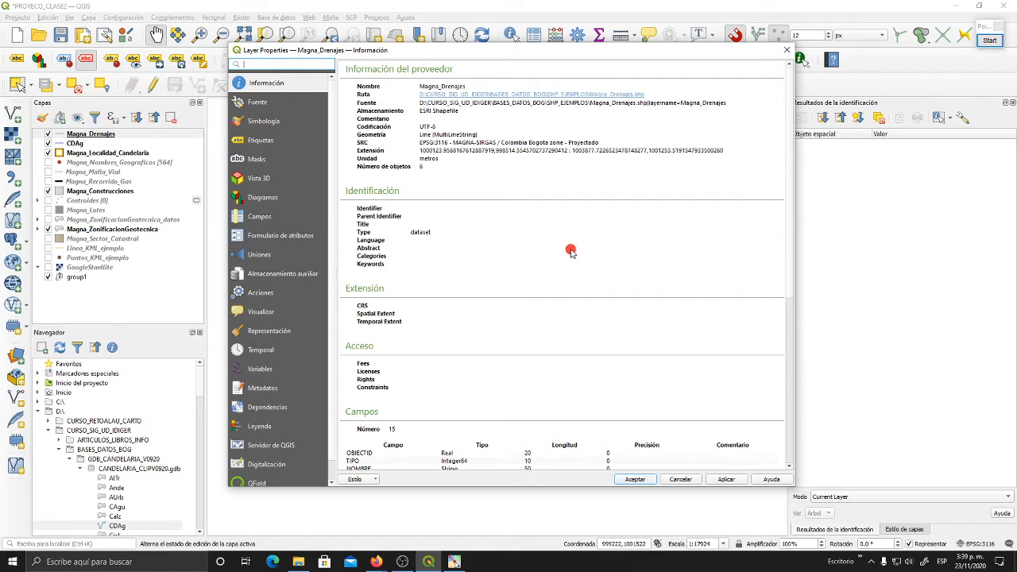
{"action": "left_click", "coordinate": [675, 480]}
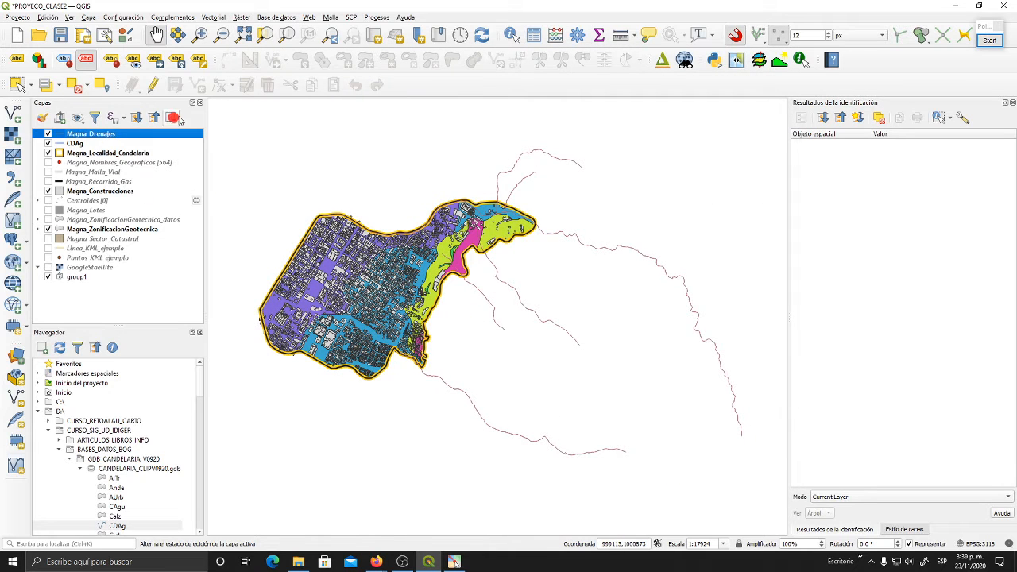
- Remove the Magna_Drenajes layer from the project
{"action": "left_click", "coordinate": [173, 118]}
{"action": "left_click", "coordinate": [505, 290]}
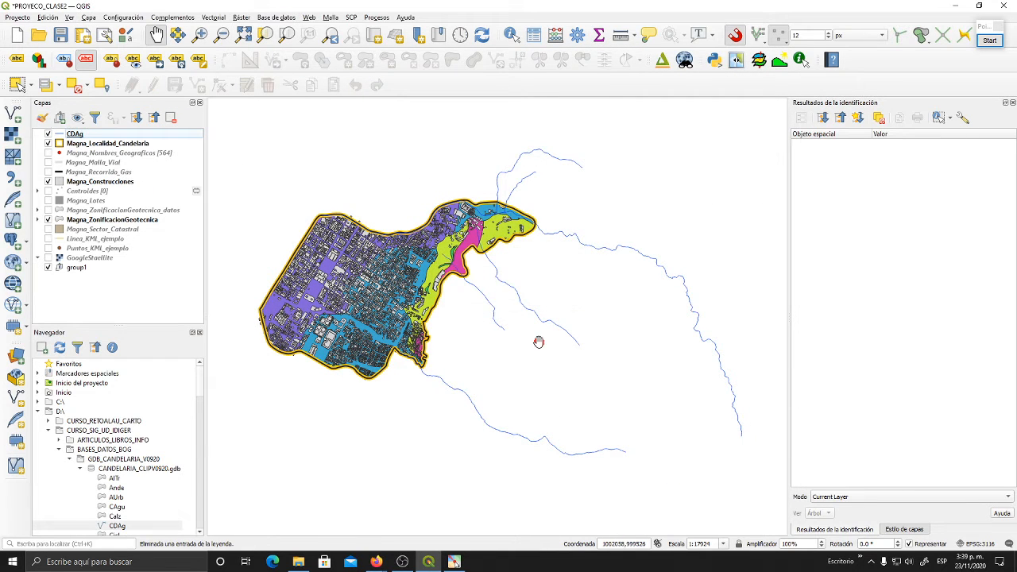
{"action": "left_click_drag", "start_coordinate": [623, 338], "coordinate": [616, 324]}
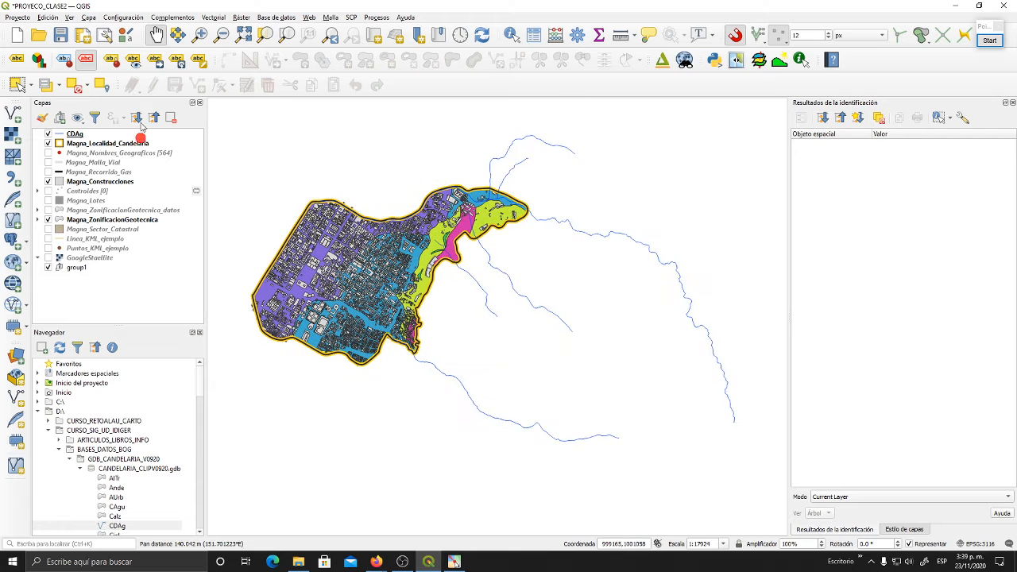
- Start another export of the CDAg layer's features to a new vector file
{"action": "left_click", "coordinate": [88, 134]}
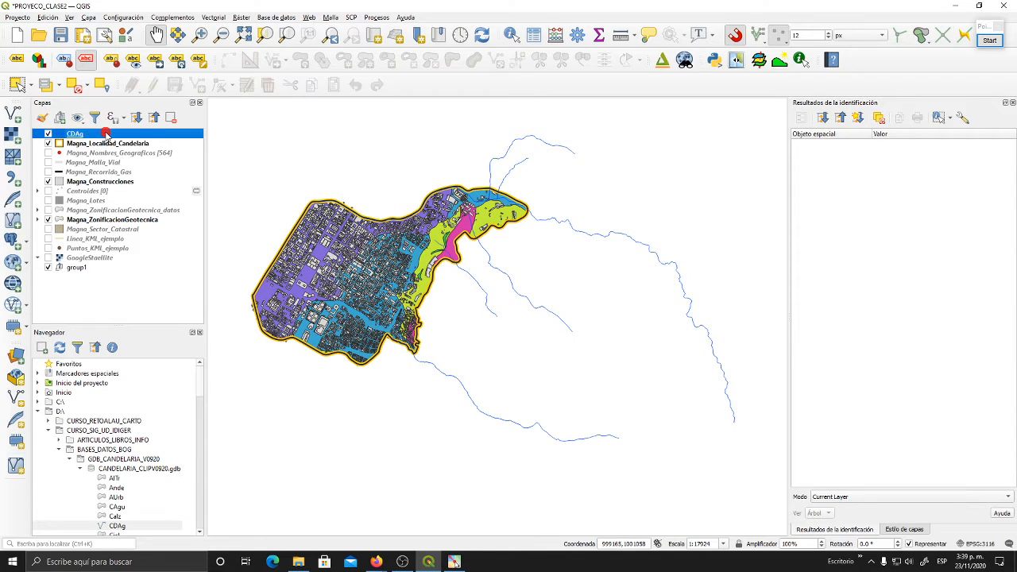
{"action": "right_click", "coordinate": [105, 134]}
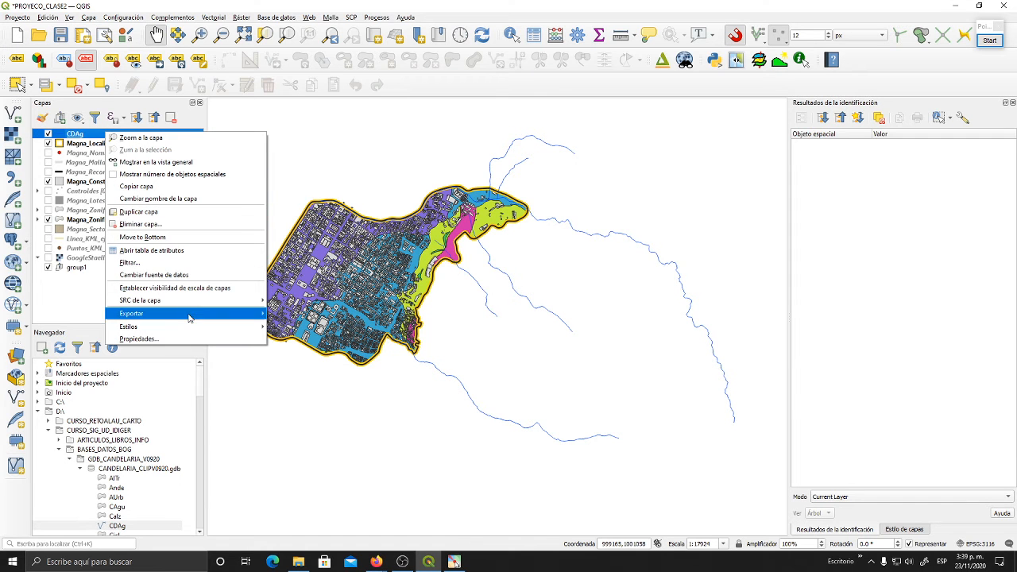
{"action": "mouse_move", "coordinate": [189, 318]}
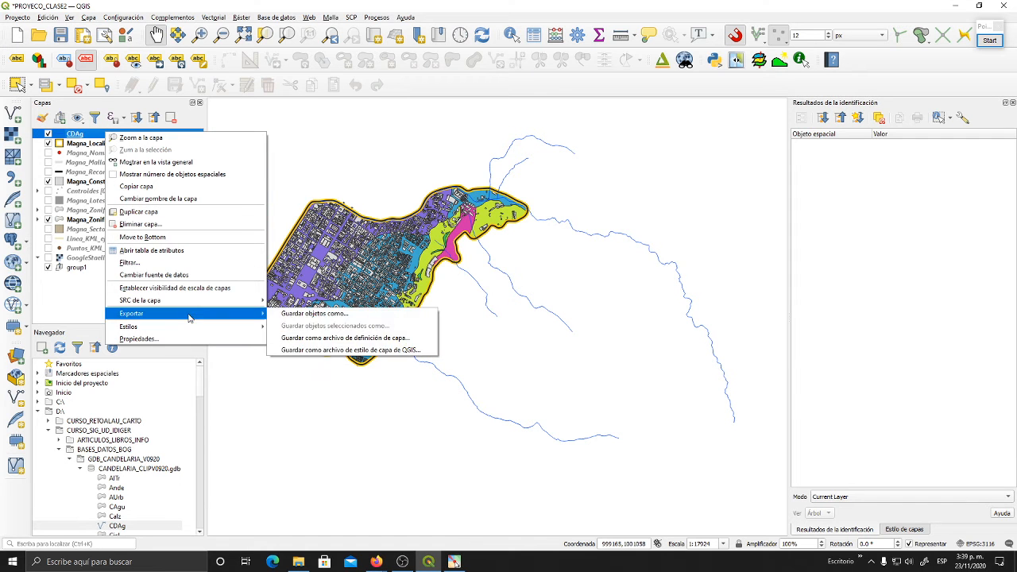
{"action": "left_click", "coordinate": [364, 314]}
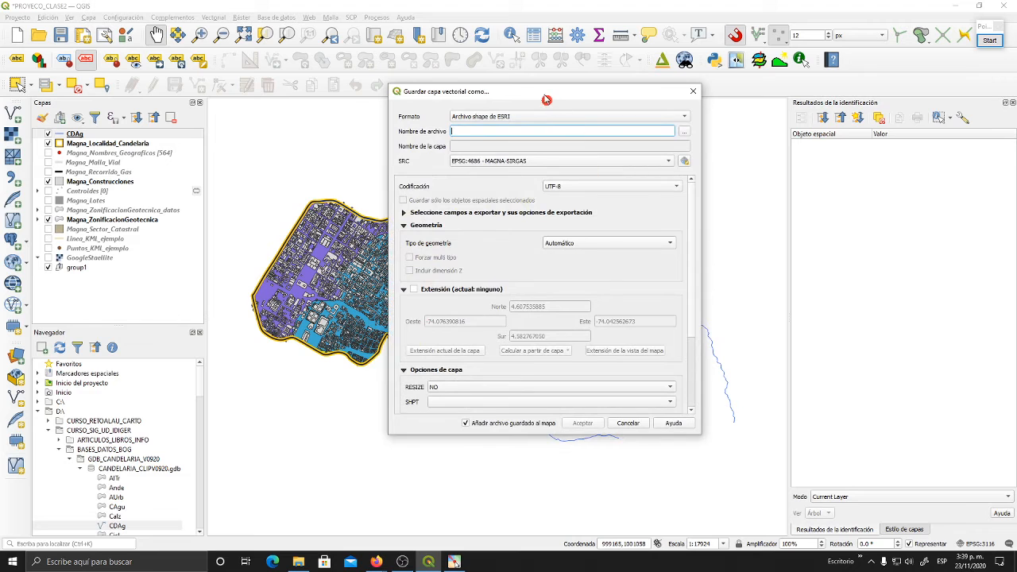
{"action": "left_click_drag", "start_coordinate": [570, 94], "coordinate": [500, 84]}
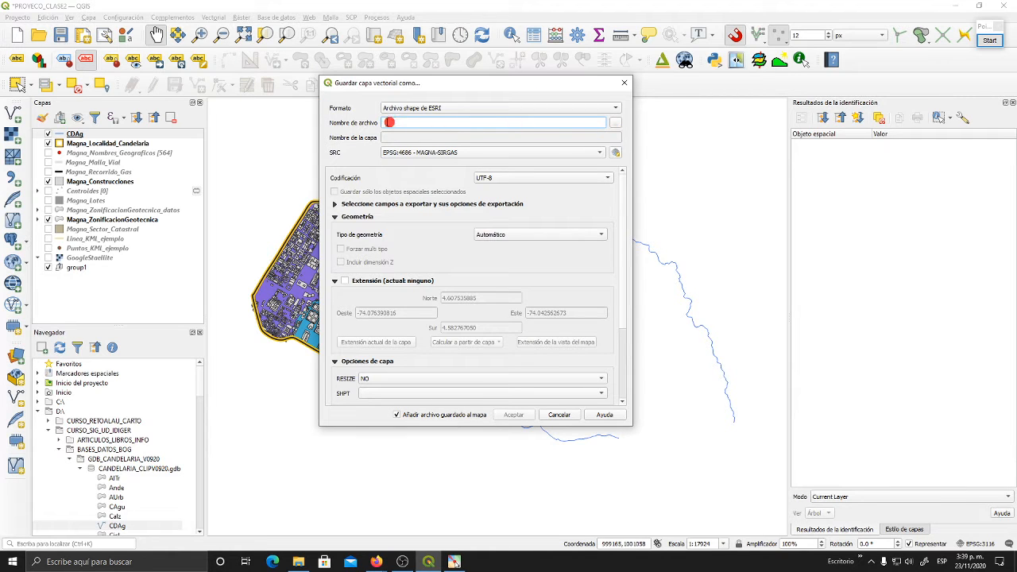
- Set the output file to Magna_DrenajesV2.shp in the SHP_EJEMPLOS folder, basing the name on the existing Magna_Drenajes file
{"action": "left_click", "coordinate": [616, 123]}
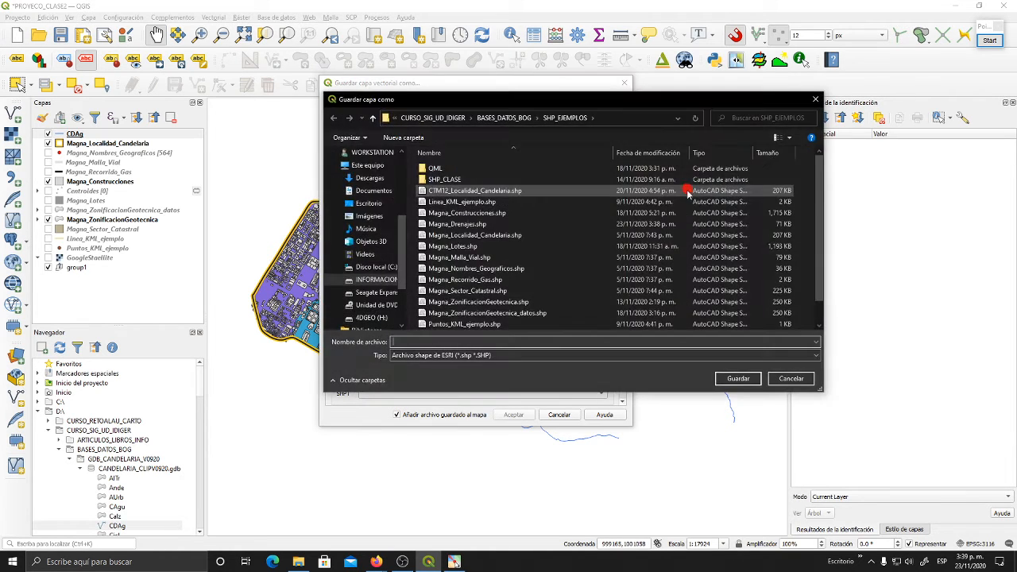
{"action": "left_click", "coordinate": [749, 357]}
{"action": "left_click", "coordinate": [743, 364]}
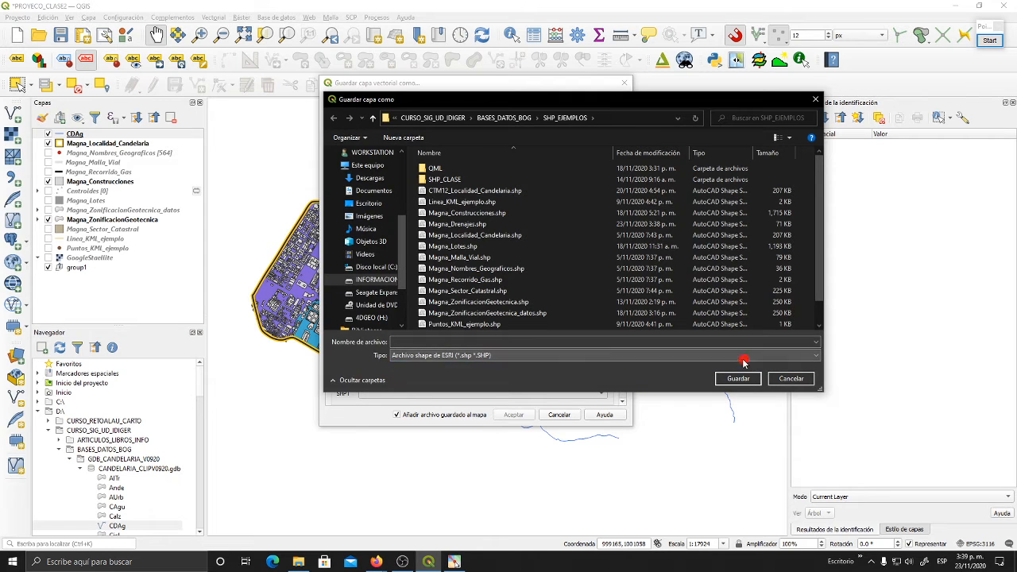
{"action": "scroll", "coordinate": [538, 255], "scroll_direction": "down", "scroll_amount": 1}
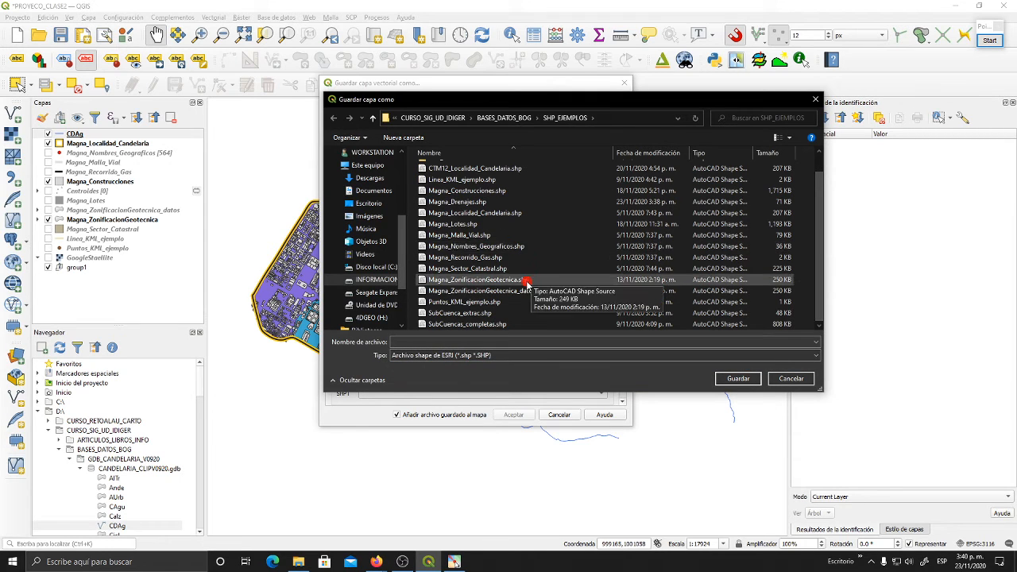
{"action": "scroll", "coordinate": [524, 284], "scroll_direction": "up", "scroll_amount": 1}
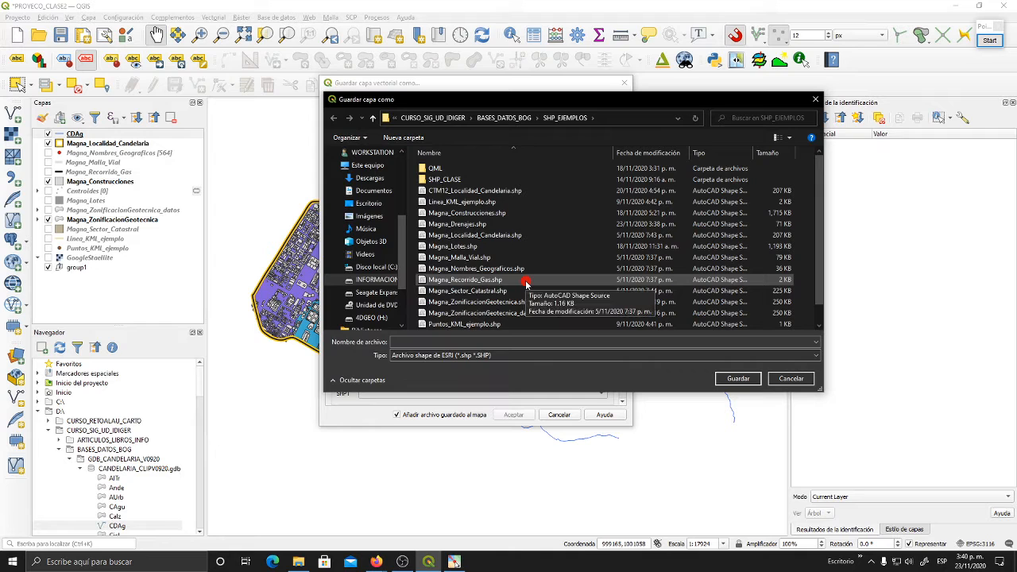
{"action": "scroll", "coordinate": [525, 283], "scroll_direction": "down", "scroll_amount": 1}
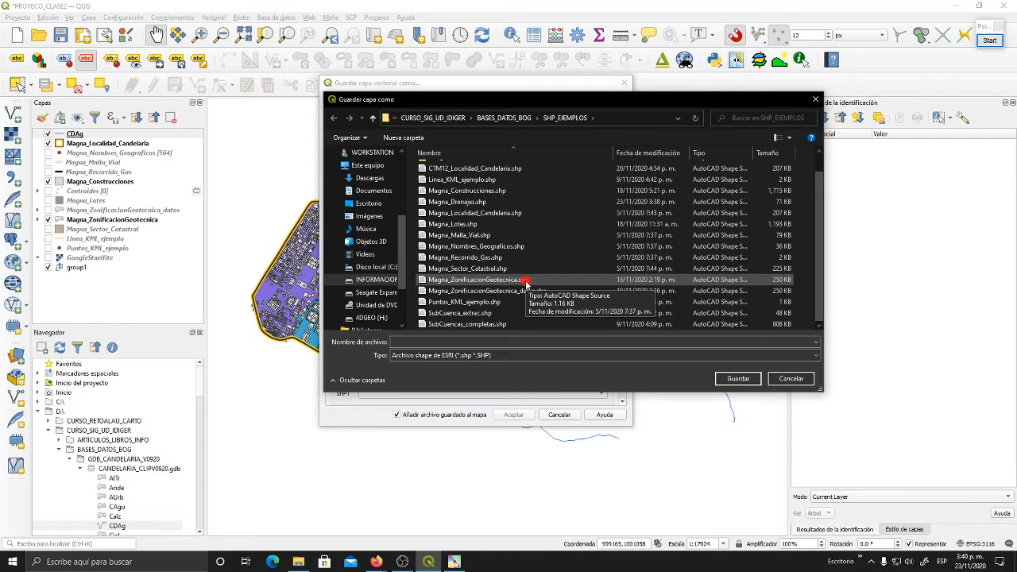
{"action": "scroll", "coordinate": [525, 284], "scroll_direction": "up", "scroll_amount": 1}
{"action": "scroll", "coordinate": [524, 283], "scroll_direction": "down", "scroll_amount": 1}
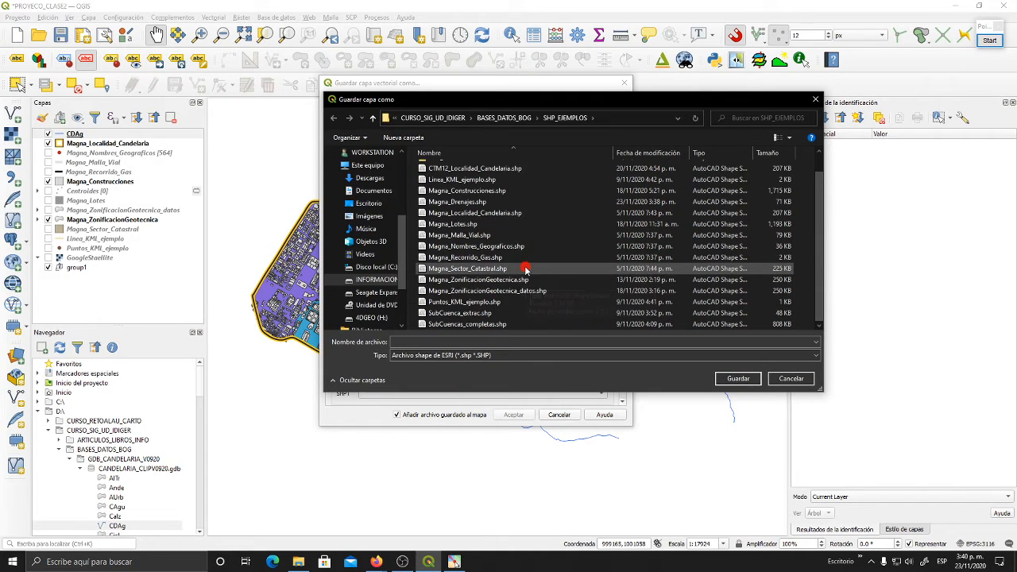
{"action": "left_click", "coordinate": [477, 202]}
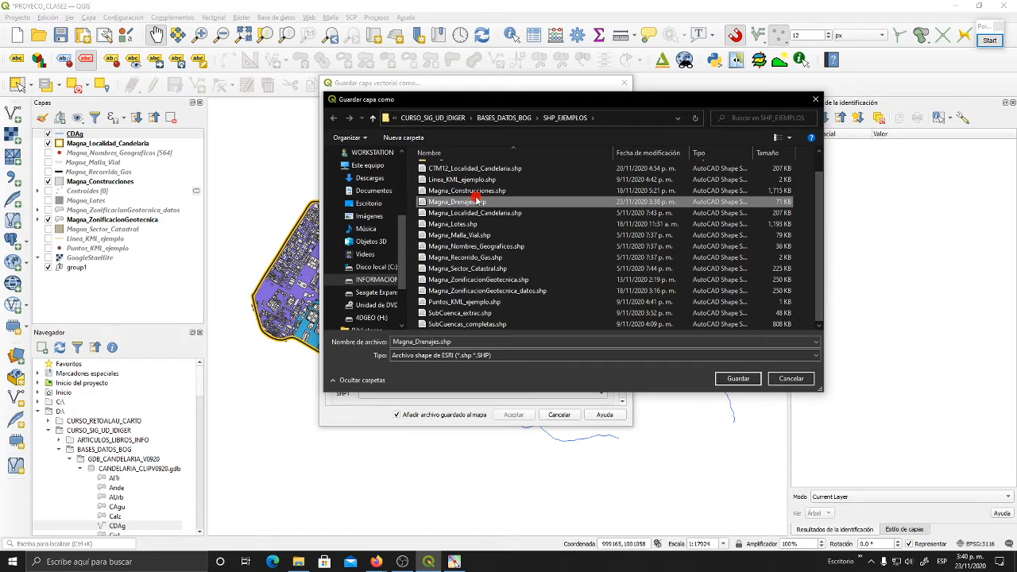
{"action": "left_click", "coordinate": [440, 341]}
{"action": "left_click", "coordinate": [439, 341]}
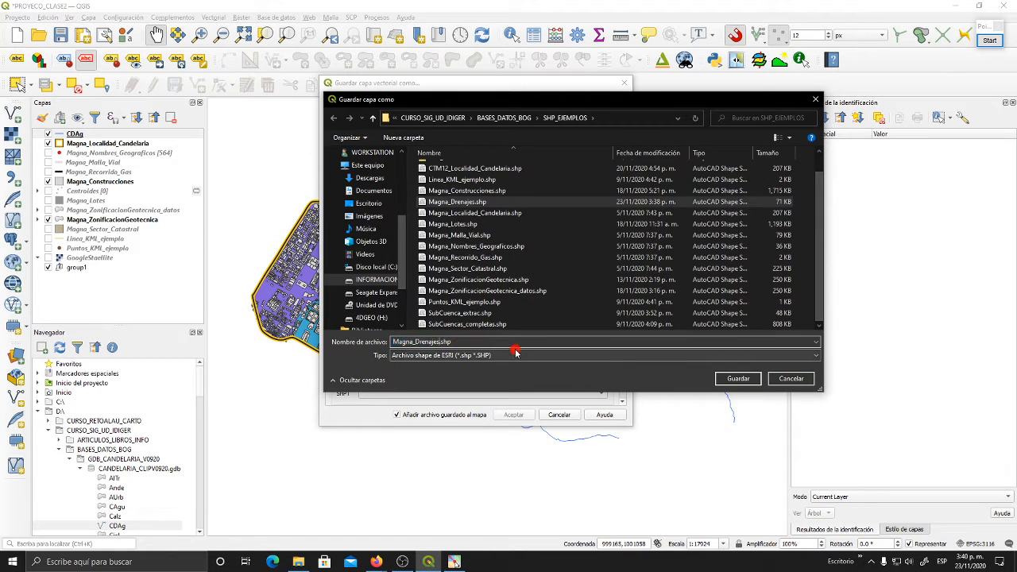
{"action": "type", "text": "V2"}
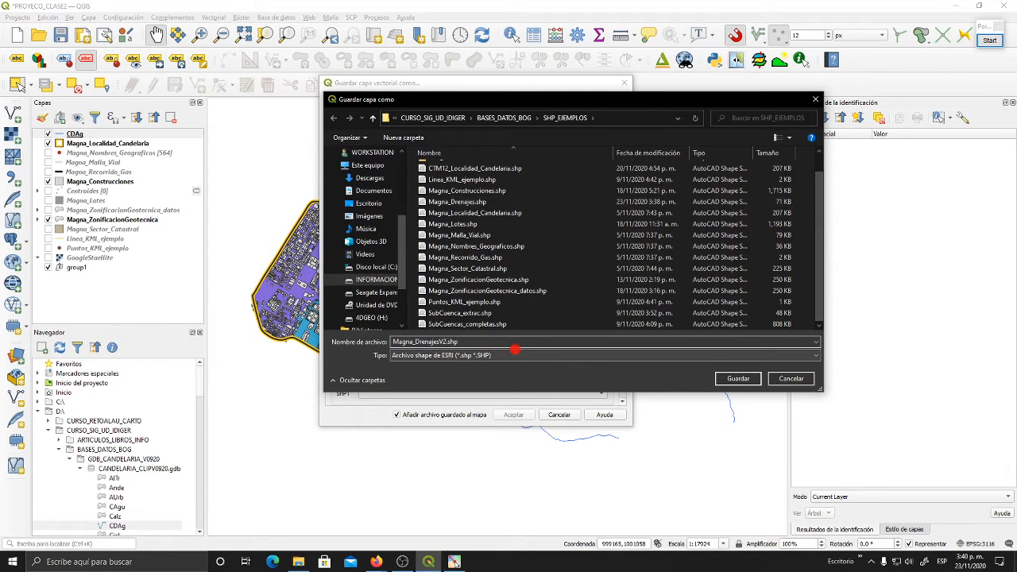
{"action": "left_click", "coordinate": [727, 379]}
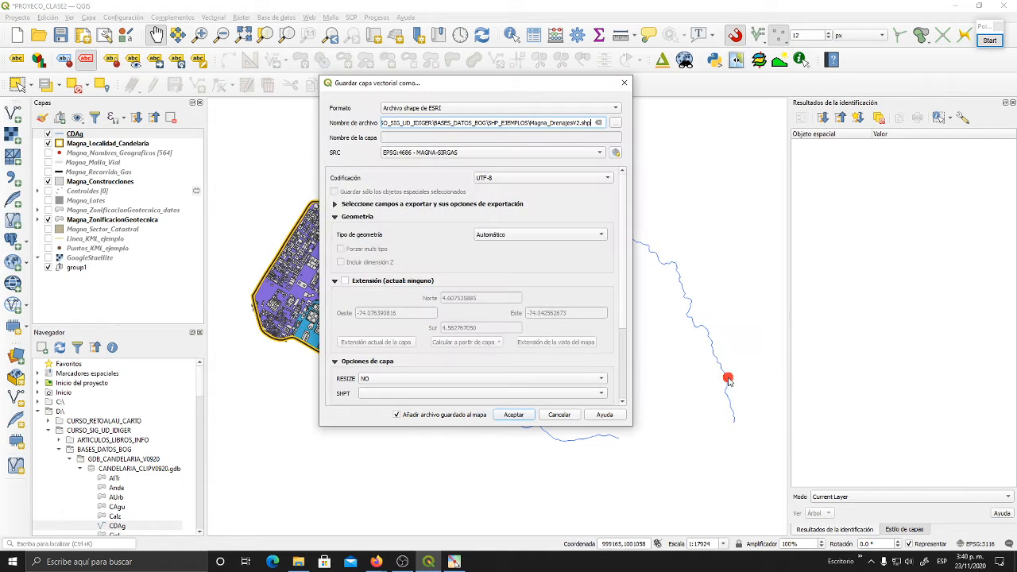
- Set the export's coordinate system to EPSG:3116 - MAGNA-SIRGAS / Colombia Bogota zone, filtering for 3116, and save the Magna_DrenajesV2 shapefile
{"action": "left_click_drag", "start_coordinate": [579, 84], "coordinate": [614, 89]}
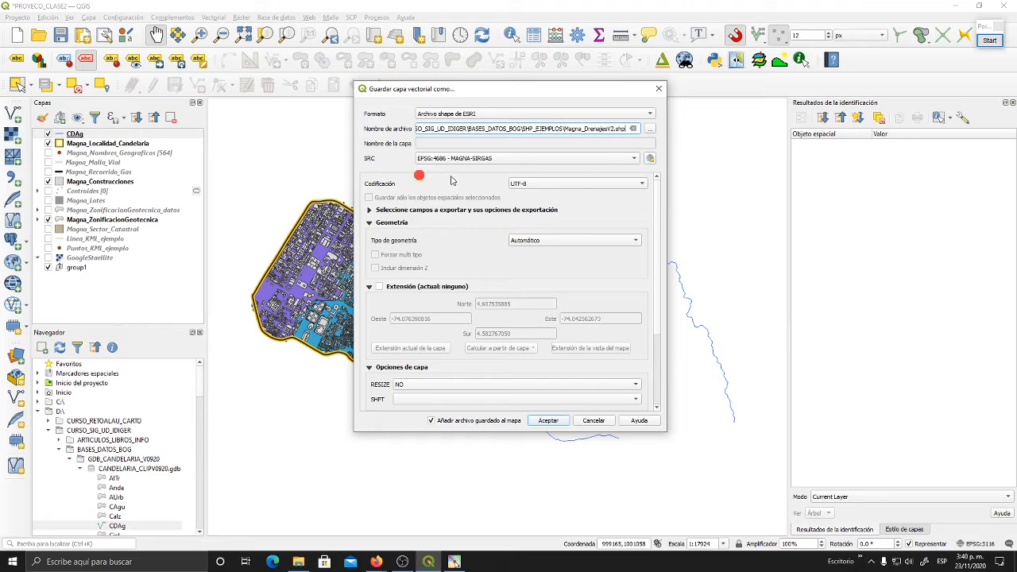
{"action": "left_click", "coordinate": [635, 159]}
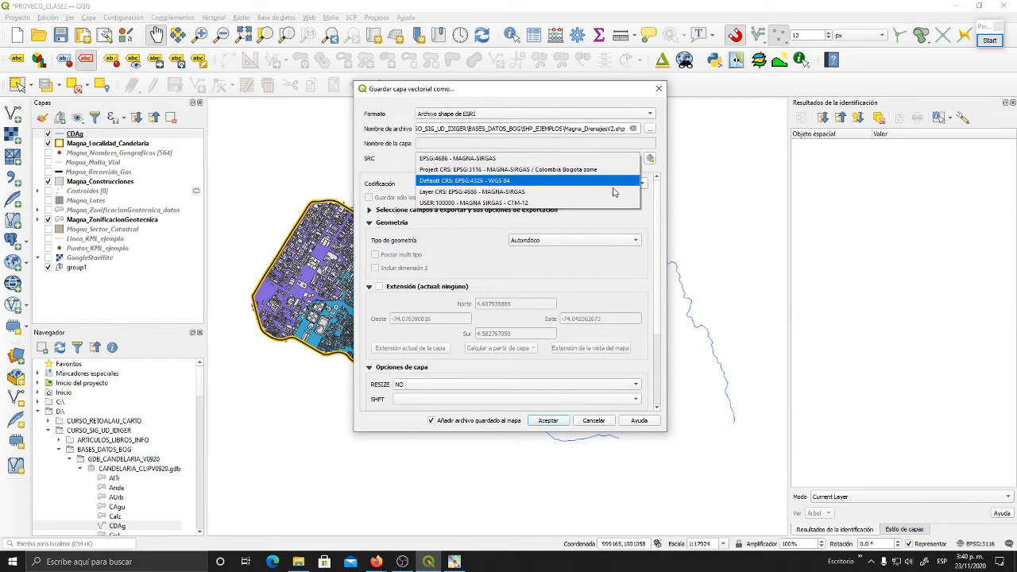
{"action": "left_click", "coordinate": [666, 170]}
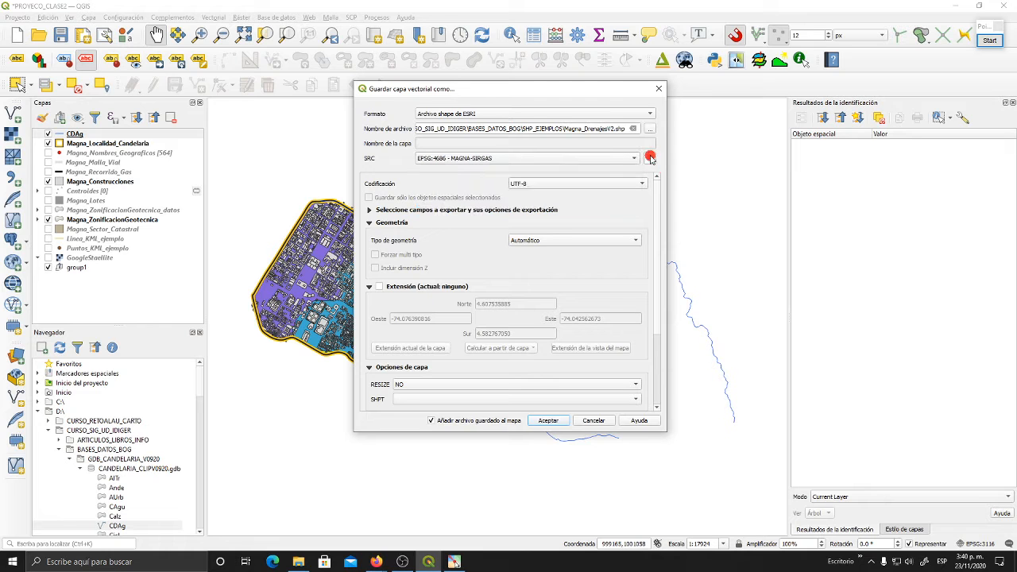
{"action": "left_click", "coordinate": [651, 161]}
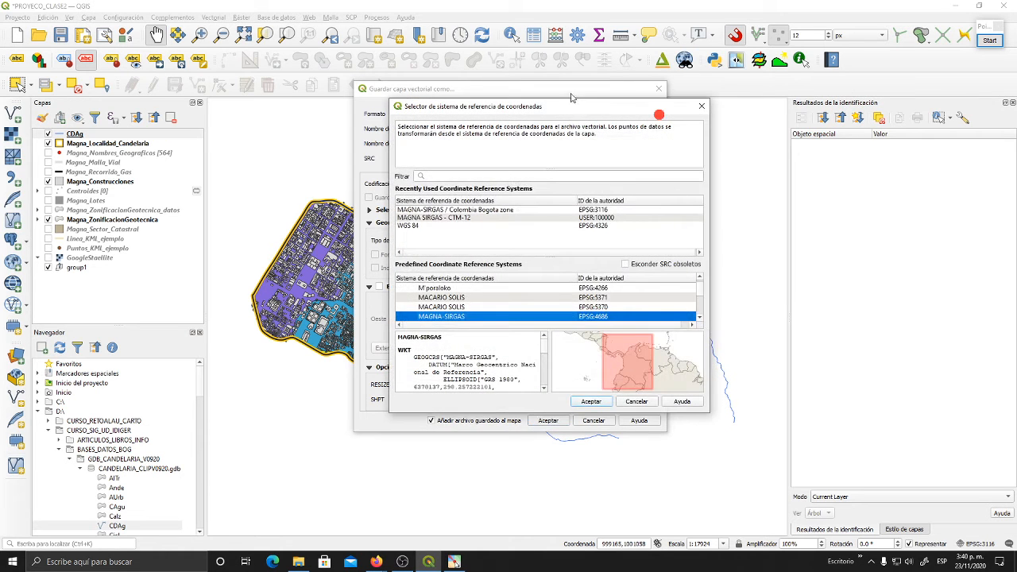
{"action": "left_click_drag", "start_coordinate": [569, 109], "coordinate": [509, 102]}
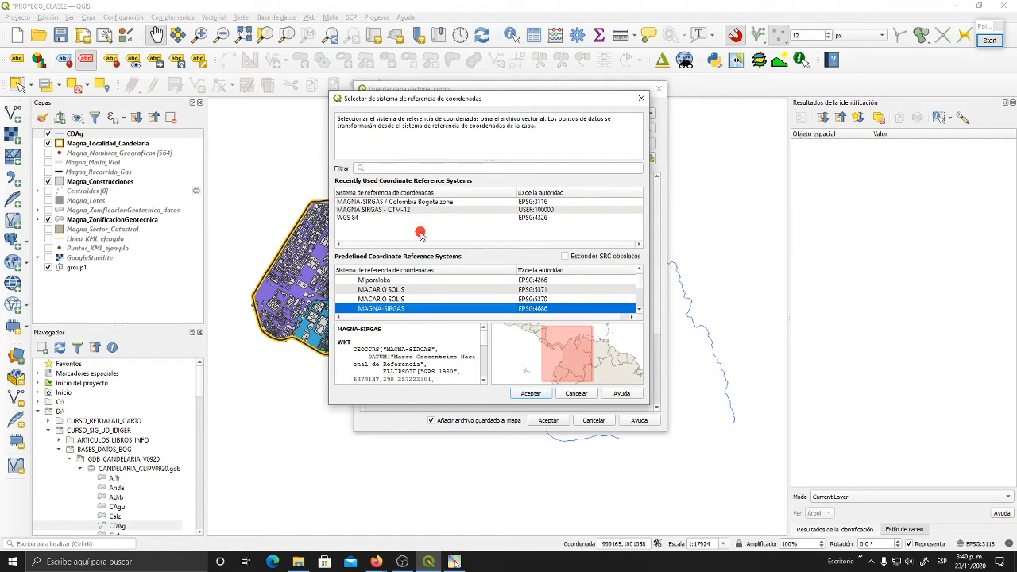
{"action": "left_click", "coordinate": [379, 168]}
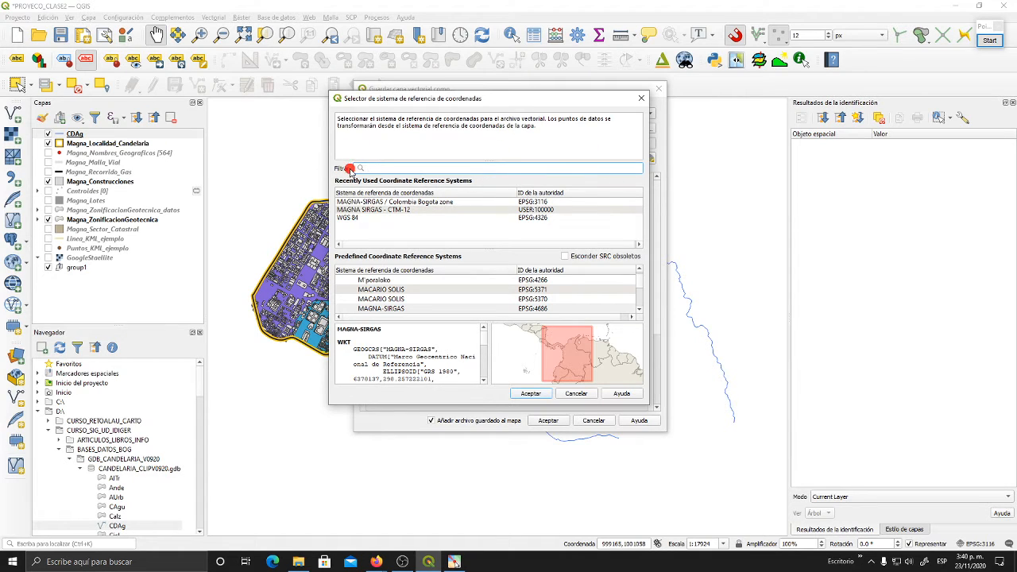
{"action": "type", "text": "31"}
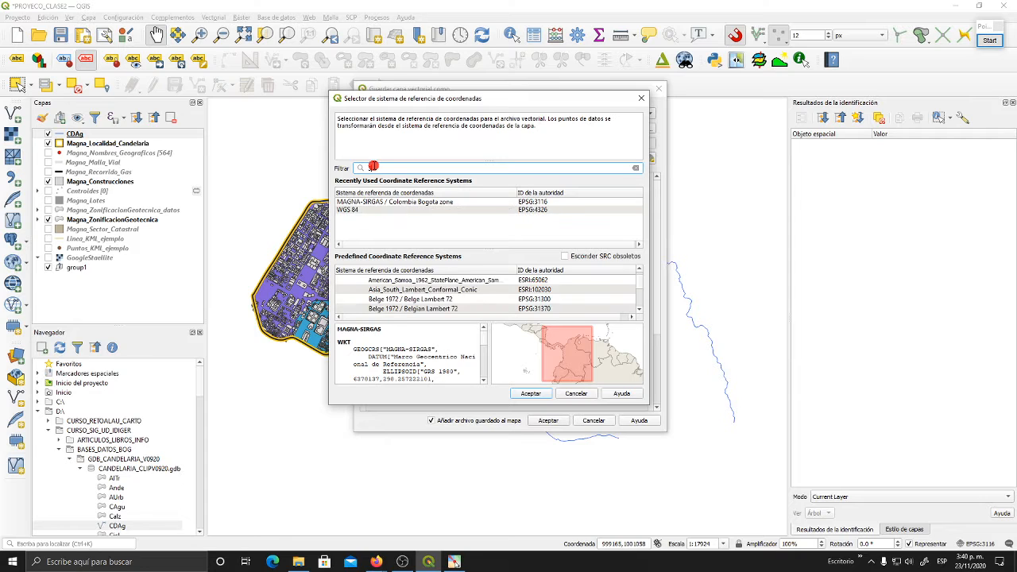
{"action": "type", "text": "16"}
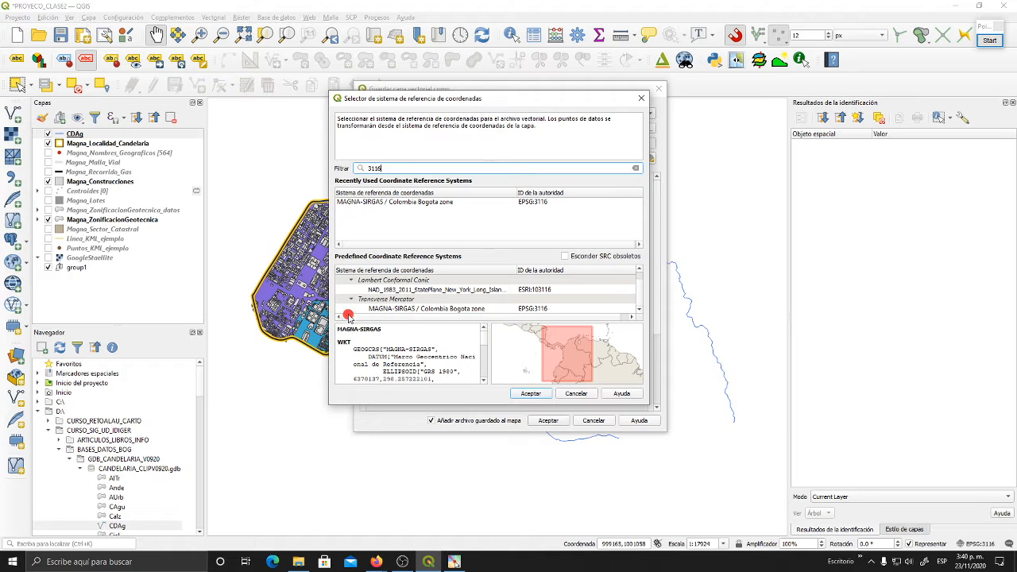
{"action": "left_click", "coordinate": [584, 309]}
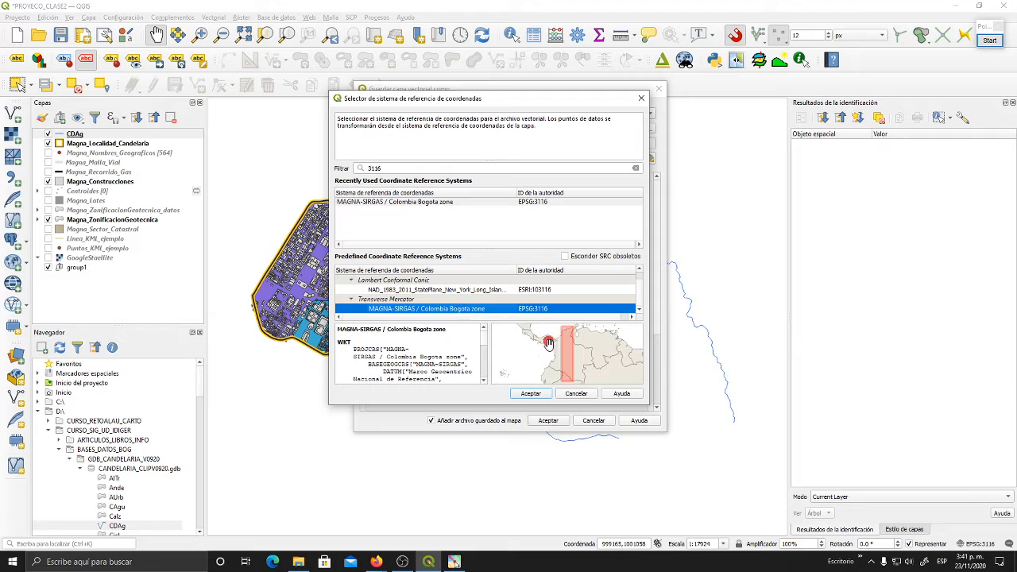
{"action": "left_click", "coordinate": [530, 398]}
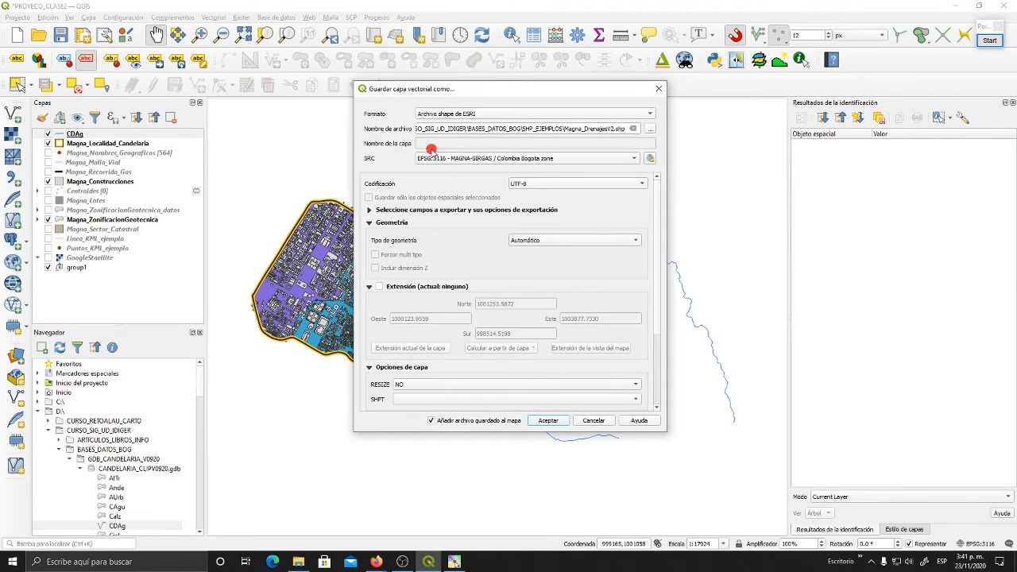
{"action": "left_click", "coordinate": [538, 421]}
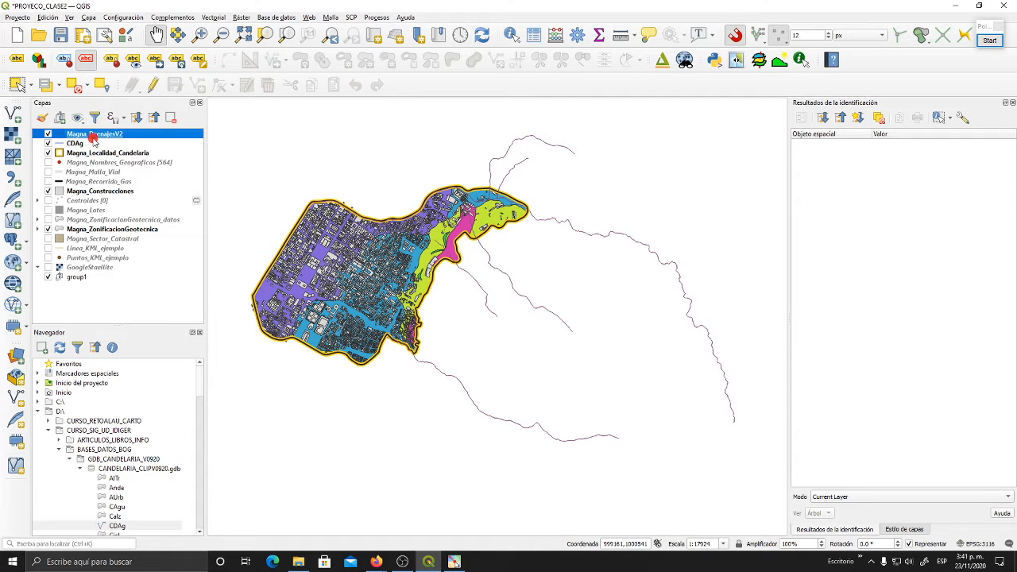
- Check the coordinate reference system, extent and unit in the Magna_DrenajesV2 layer's provider information
{"action": "left_click", "coordinate": [105, 141]}
{"action": "left_click", "coordinate": [108, 135]}
{"action": "right_click", "coordinate": [110, 137]}
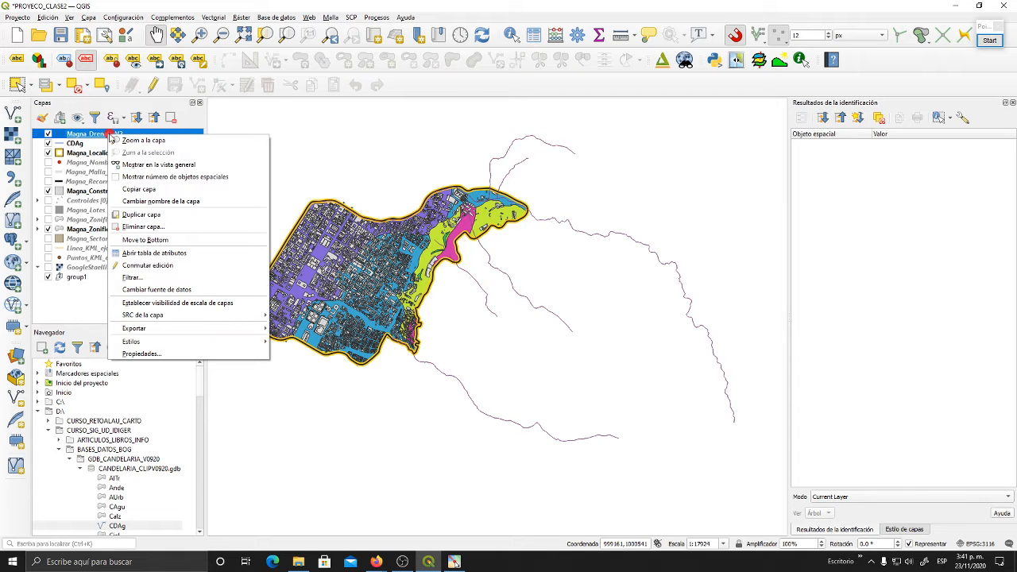
{"action": "left_click", "coordinate": [151, 355]}
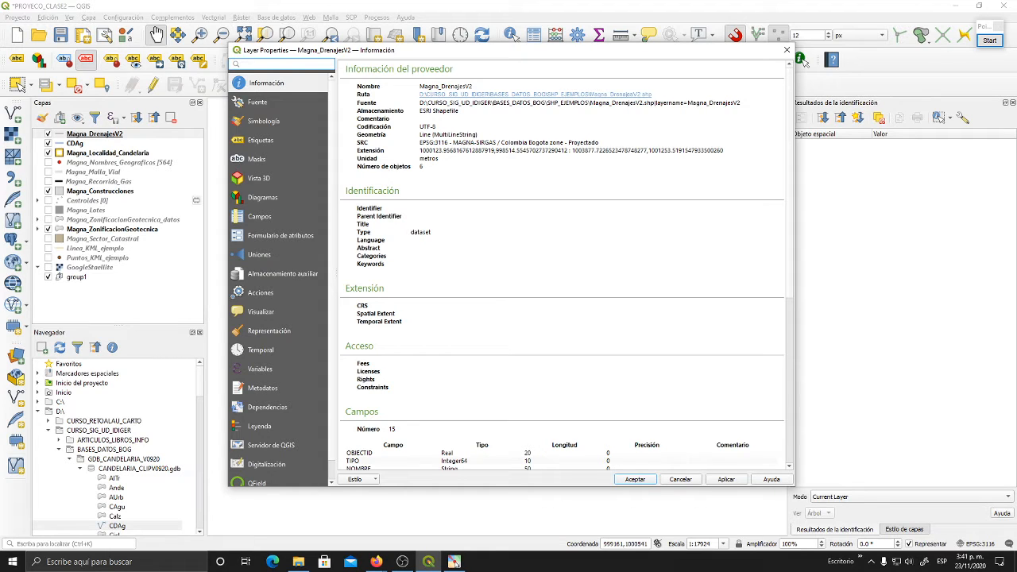
{"action": "key", "text": "alt+Tab"}
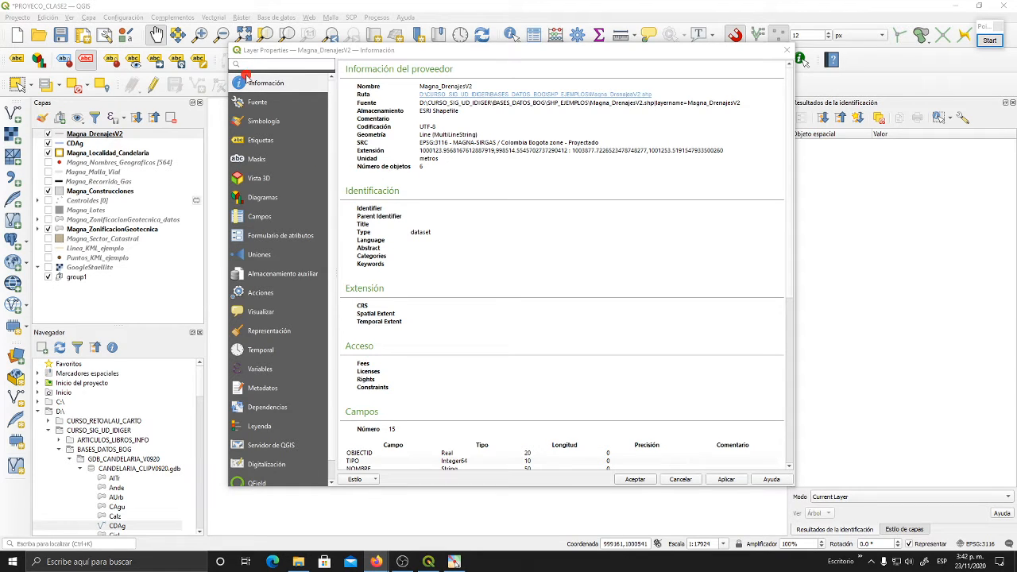
{"action": "left_click", "coordinate": [278, 82]}
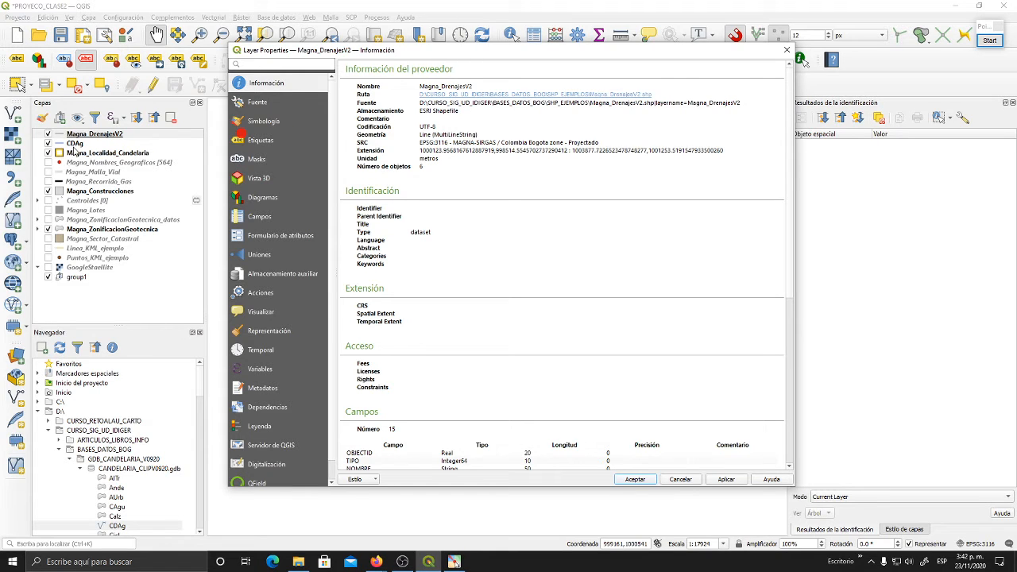
{"action": "right_click", "coordinate": [428, 151]}
{"action": "left_click", "coordinate": [481, 155]}
{"action": "left_click", "coordinate": [647, 483]}
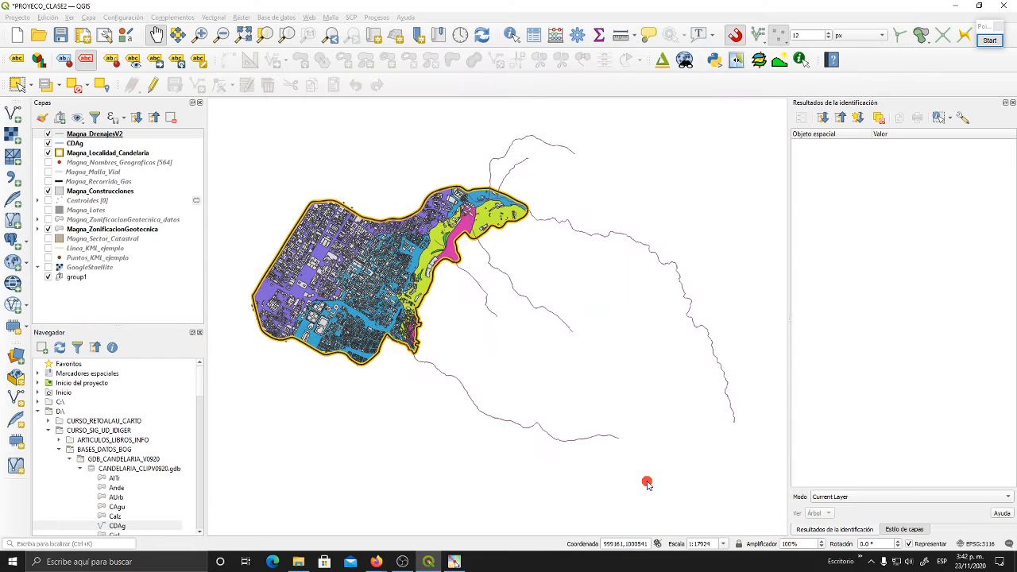
- Make CDAg the active layer in the project
{"action": "left_click_drag", "start_coordinate": [636, 416], "coordinate": [628, 409]}
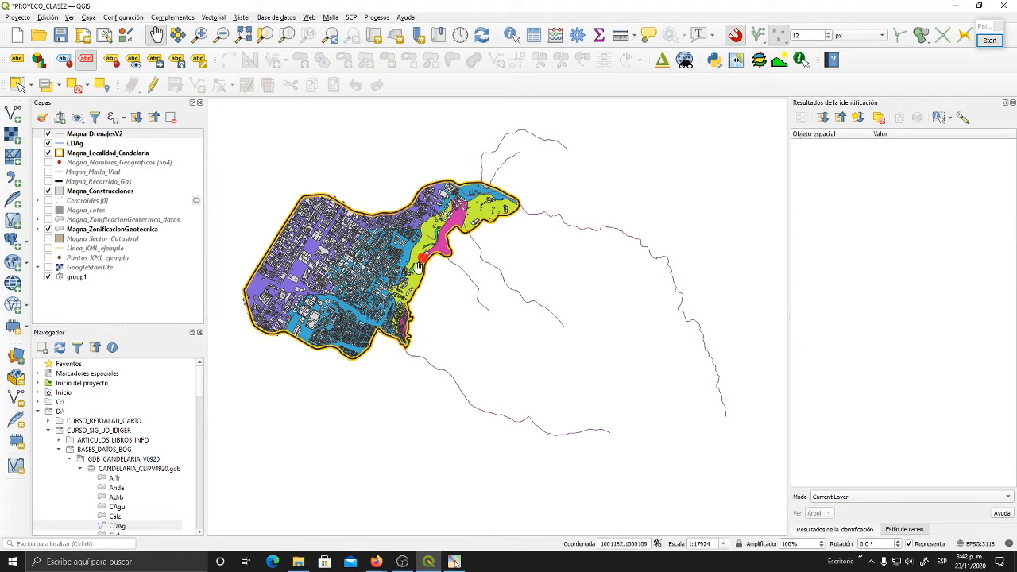
{"action": "left_click", "coordinate": [72, 144]}
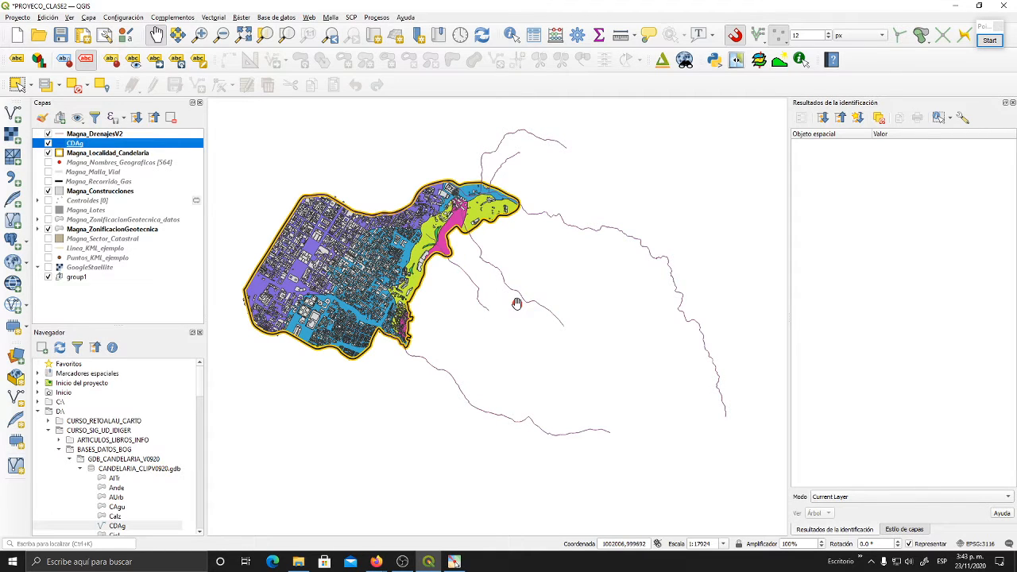
{"action": "left_click_drag", "start_coordinate": [364, 446], "coordinate": [356, 448]}
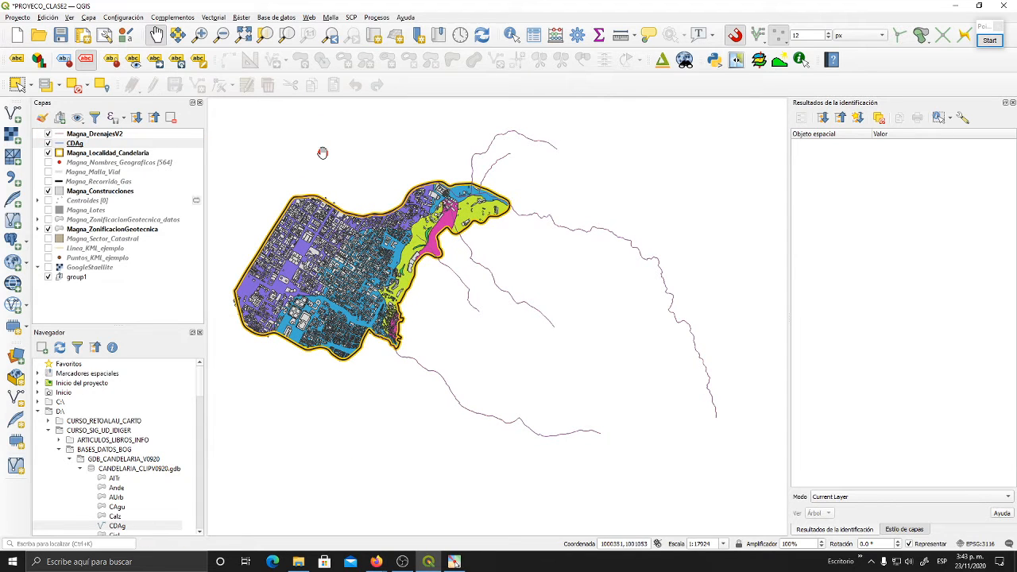
- Set up a layer reprojection of CDAg to the project CRS EPSG:3116 - MAGNA-SIRGAS / Colombia Bogota zone and close it without running
{"action": "left_click", "coordinate": [215, 17]}
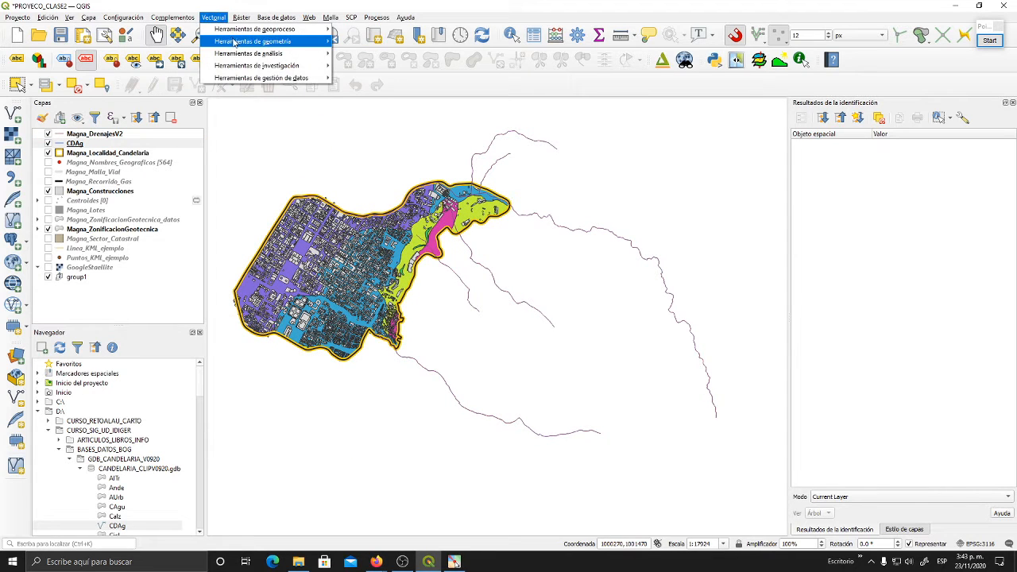
{"action": "mouse_move", "coordinate": [267, 78]}
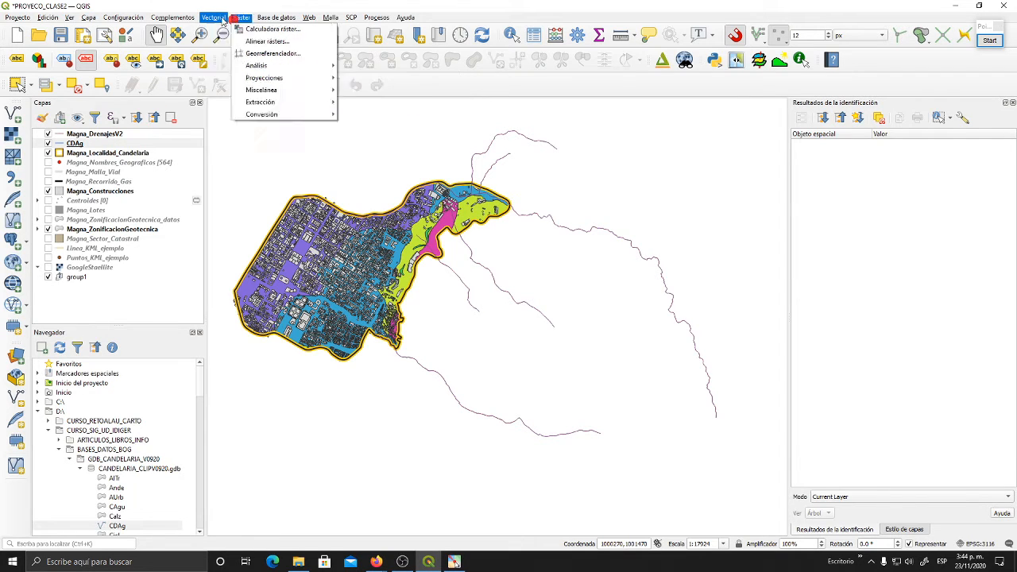
{"action": "mouse_move", "coordinate": [223, 21]}
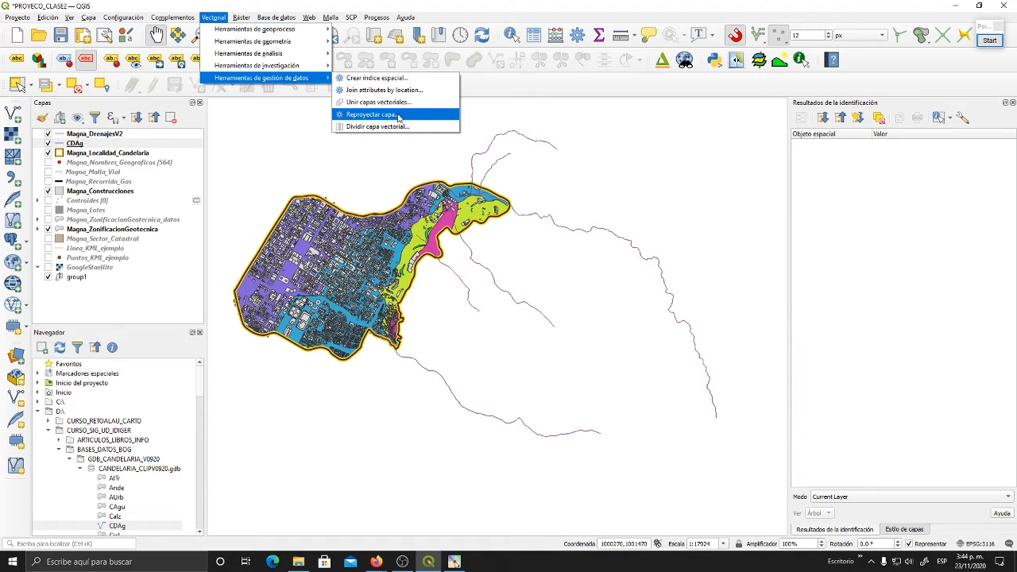
{"action": "left_click", "coordinate": [399, 117]}
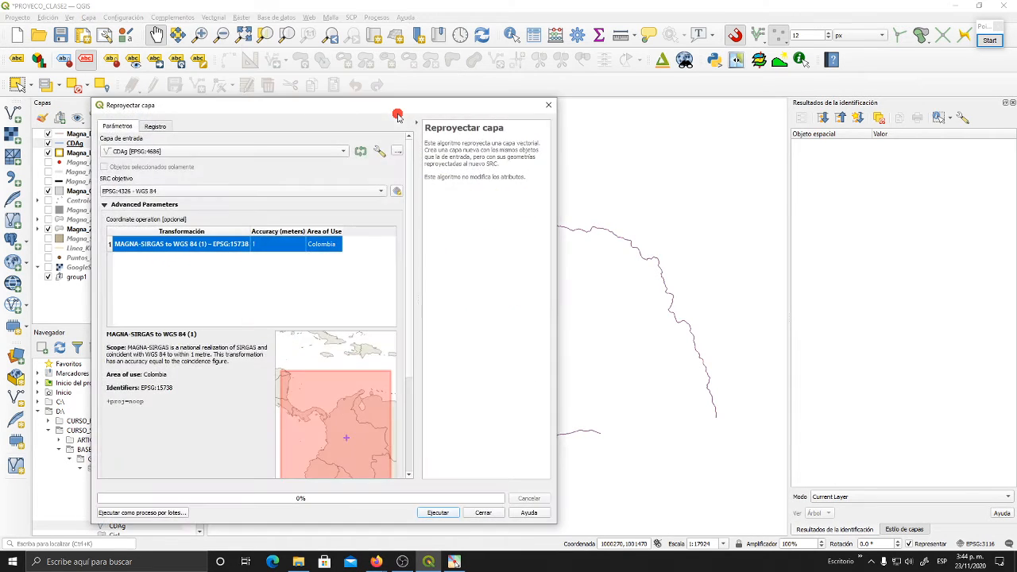
{"action": "left_click_drag", "start_coordinate": [341, 114], "coordinate": [561, 78]}
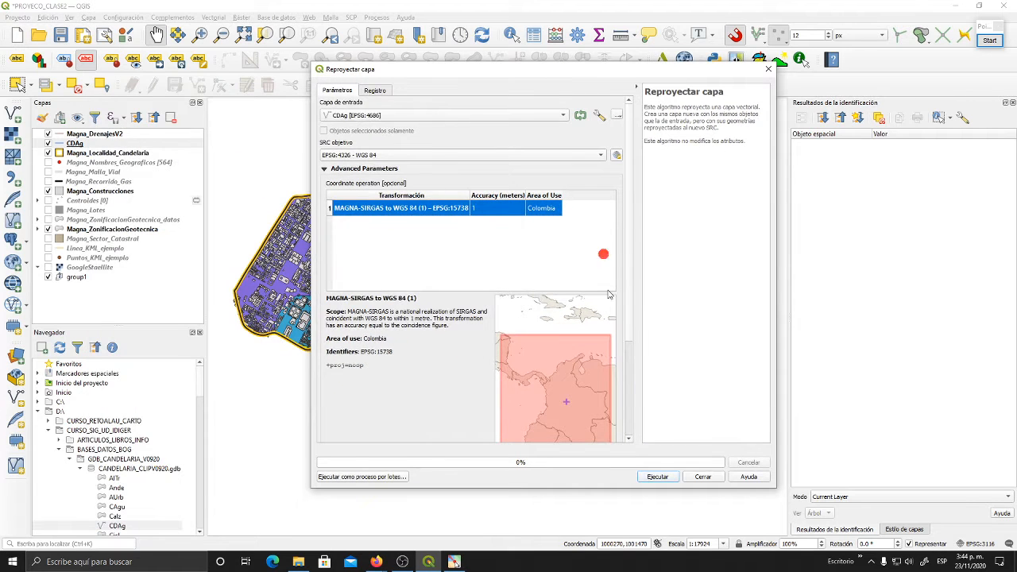
{"action": "left_click", "coordinate": [453, 114]}
{"action": "left_click", "coordinate": [380, 116]}
{"action": "left_click", "coordinate": [379, 153]}
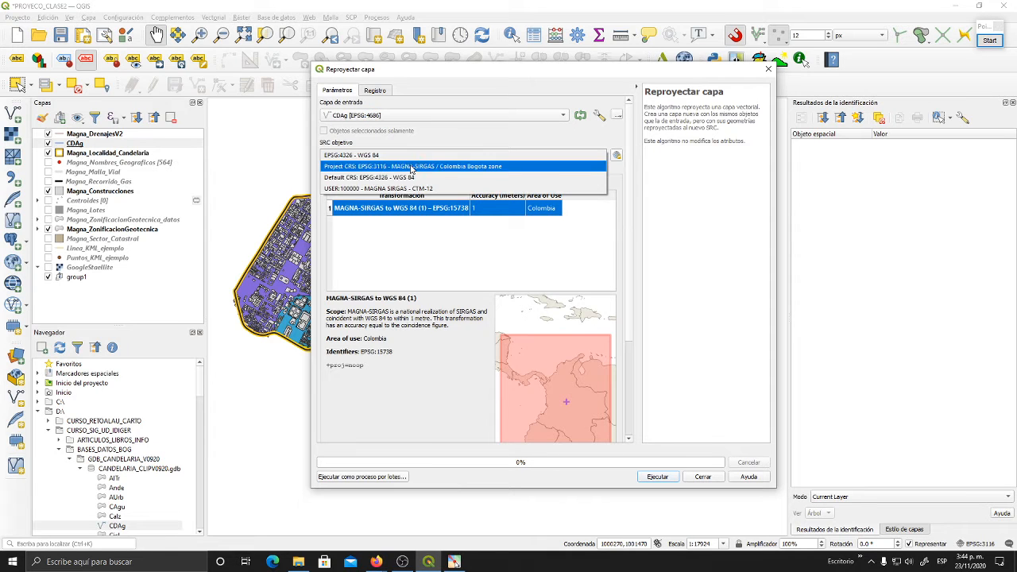
{"action": "left_click", "coordinate": [379, 166]}
{"action": "left_click_drag", "start_coordinate": [477, 290], "coordinate": [430, 288]}
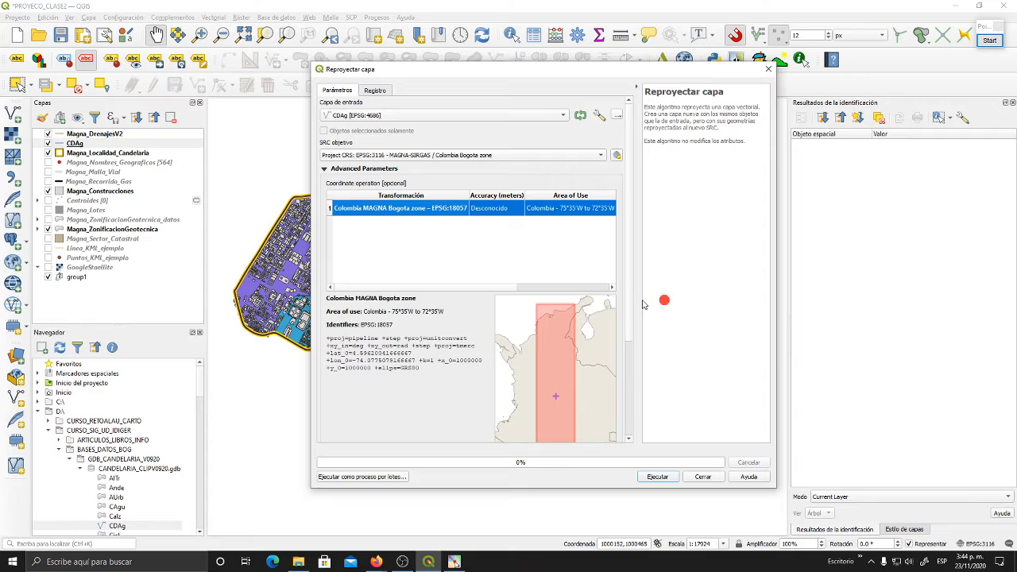
{"action": "left_click_drag", "start_coordinate": [490, 288], "coordinate": [423, 287]}
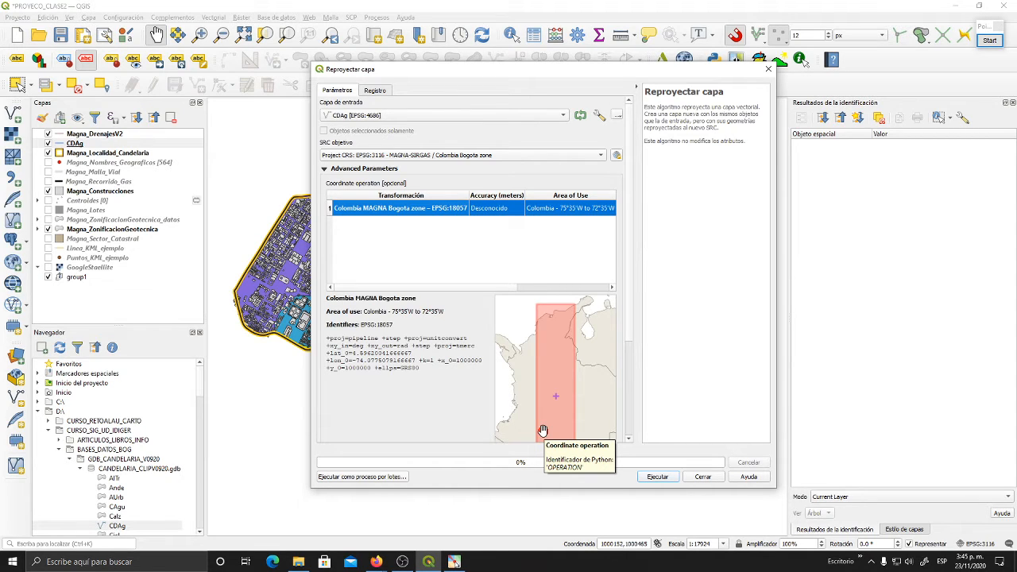
{"action": "left_click", "coordinate": [702, 476]}
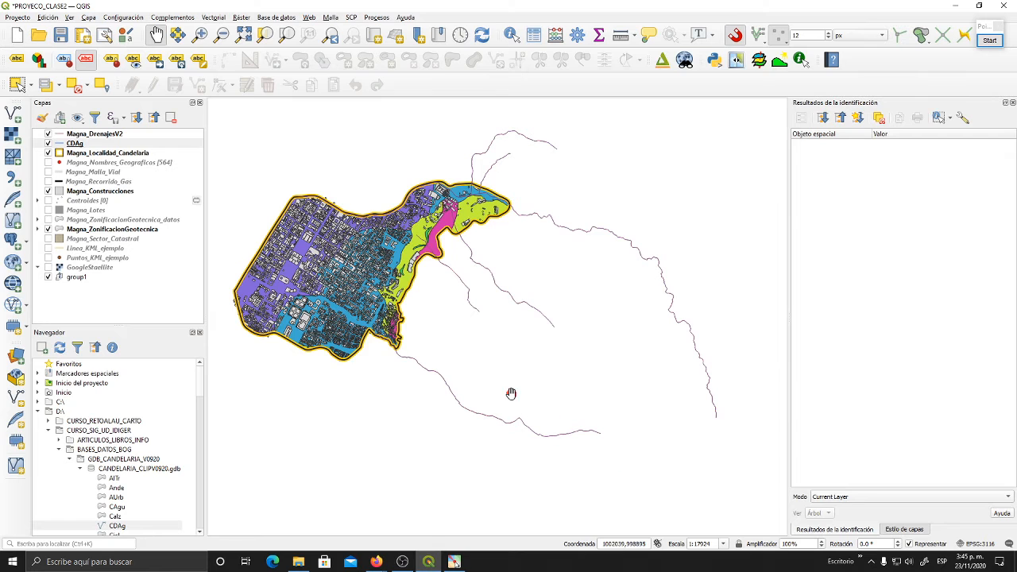
- Open the Buffer geoprocessing tool with CDAg as the input layer
{"action": "left_click_drag", "start_coordinate": [511, 392], "coordinate": [522, 398]}
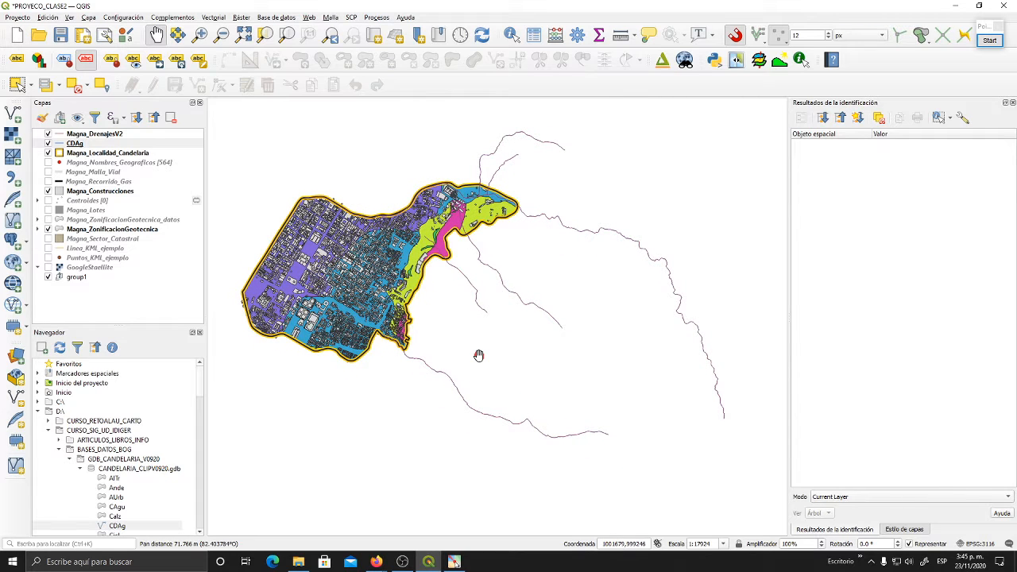
{"action": "left_click", "coordinate": [213, 17]}
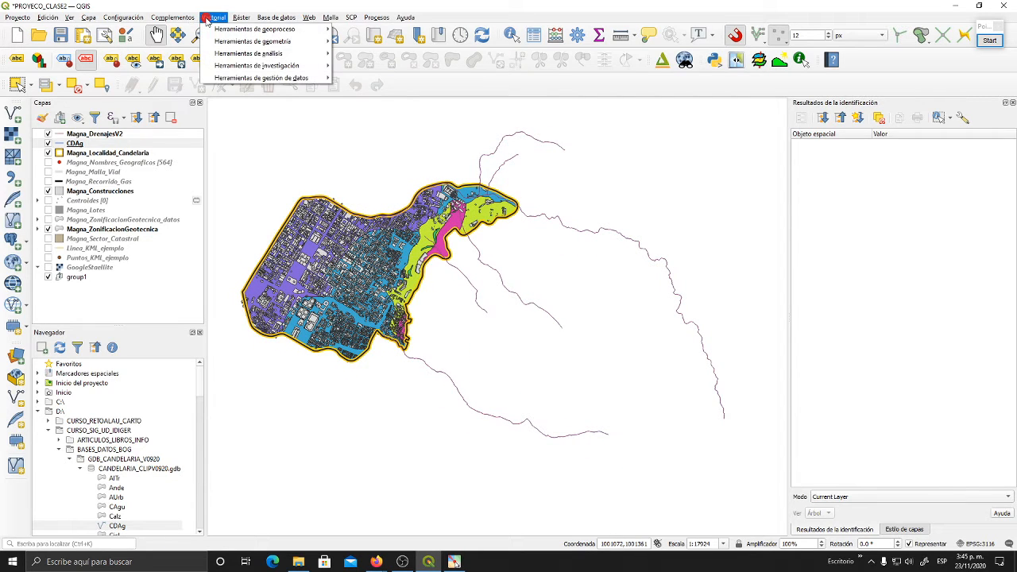
{"action": "mouse_move", "coordinate": [282, 33]}
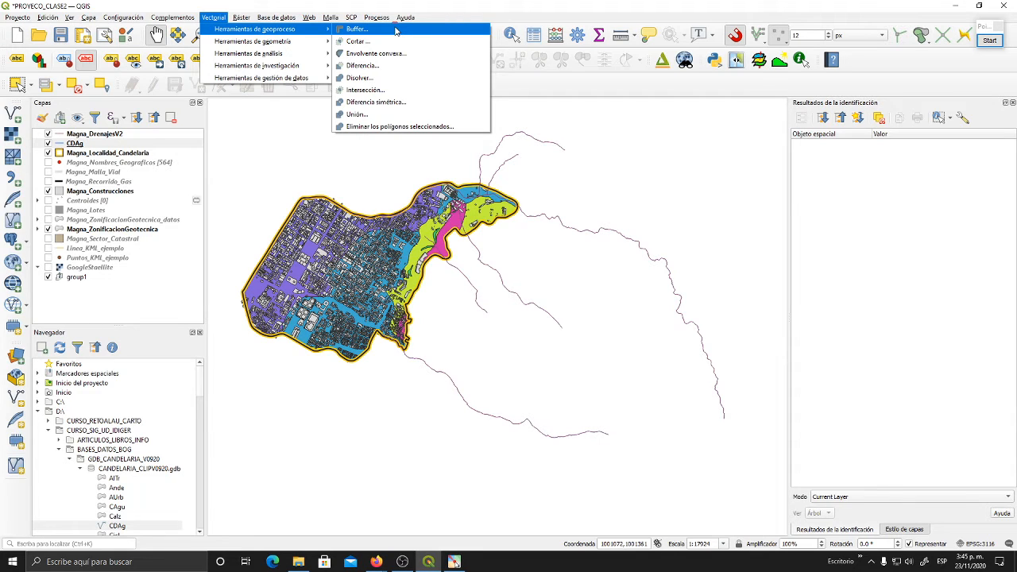
{"action": "left_click", "coordinate": [352, 32]}
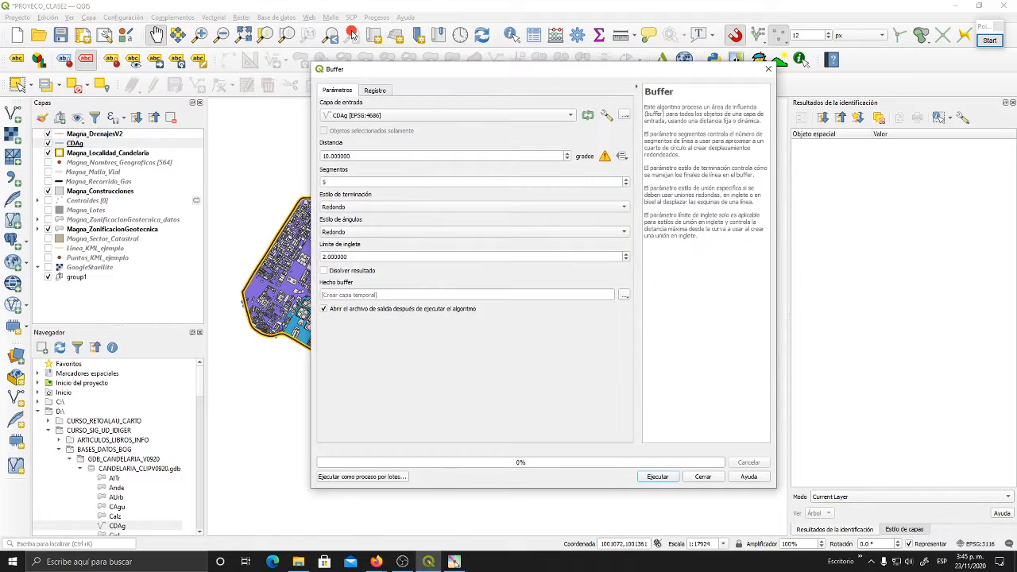
{"action": "left_click_drag", "start_coordinate": [374, 75], "coordinate": [348, 78]}
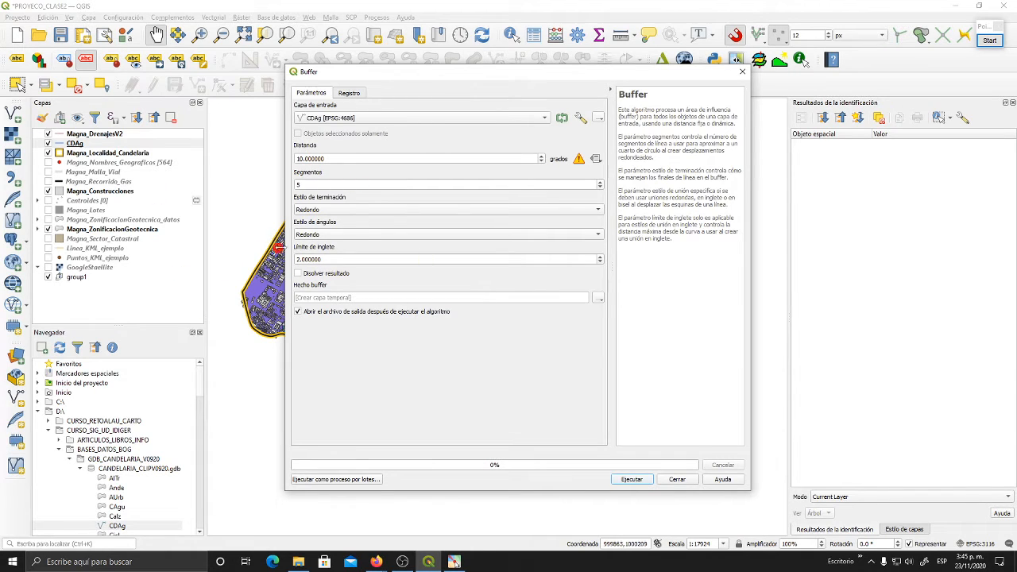
- Annotate the Buffer dialog in Pointofix with freehand arrows at the input and output layers and a bracket labelled "Opciones" around the parameters
{"action": "left_click", "coordinate": [990, 41]}
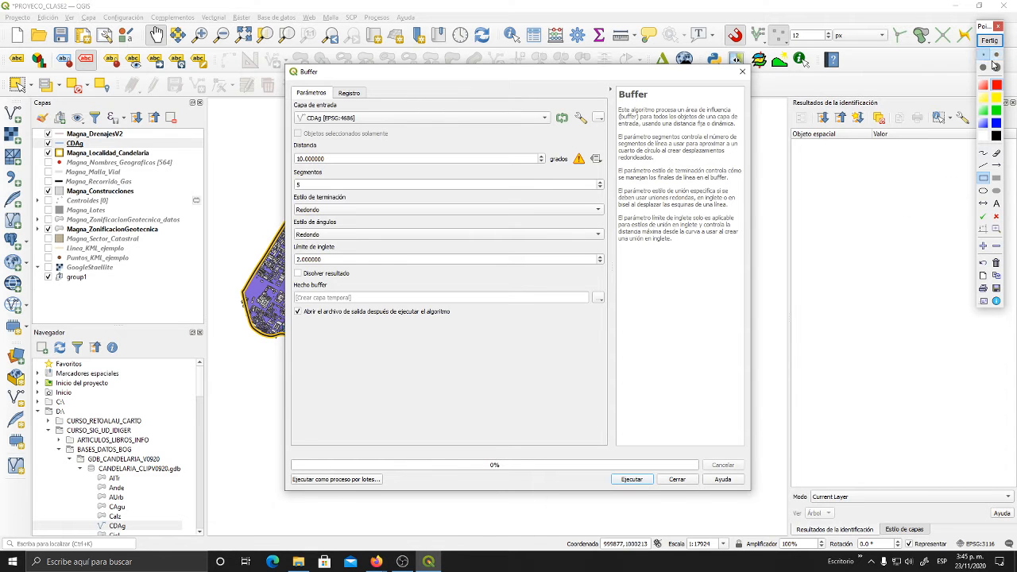
{"action": "left_click", "coordinate": [984, 153]}
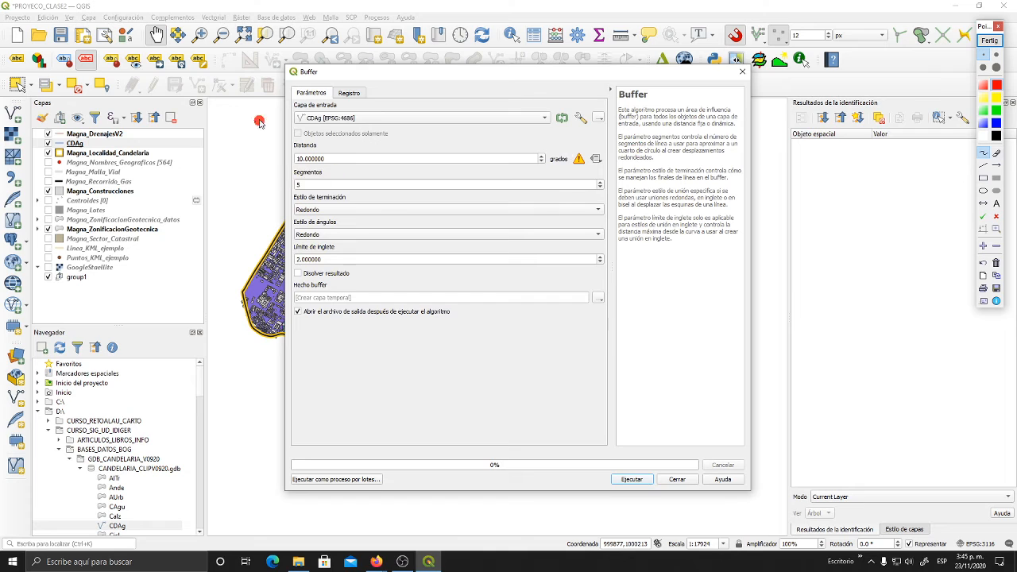
{"action": "left_click_drag", "start_coordinate": [254, 123], "coordinate": [292, 121]}
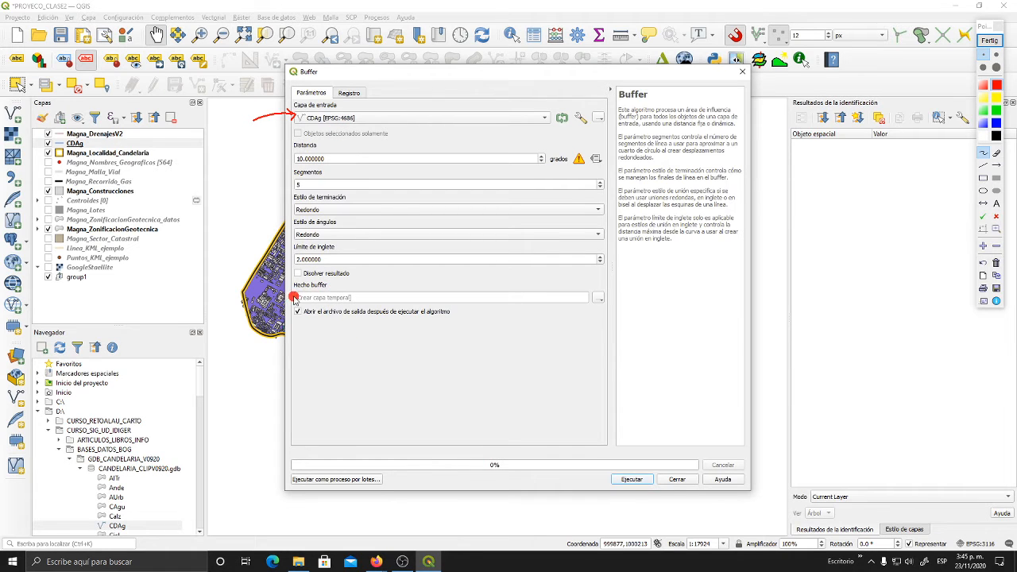
{"action": "mouse_move", "coordinate": [288, 300]}
{"action": "left_mouse_down"}
{"action": "mouse_move", "coordinate": [224, 309]}
{"action": "mouse_move", "coordinate": [236, 297]}
{"action": "left_mouse_up"}
{"action": "left_click_drag", "start_coordinate": [241, 130], "coordinate": [255, 122]}
{"action": "left_click_drag", "start_coordinate": [289, 137], "coordinate": [274, 256]}
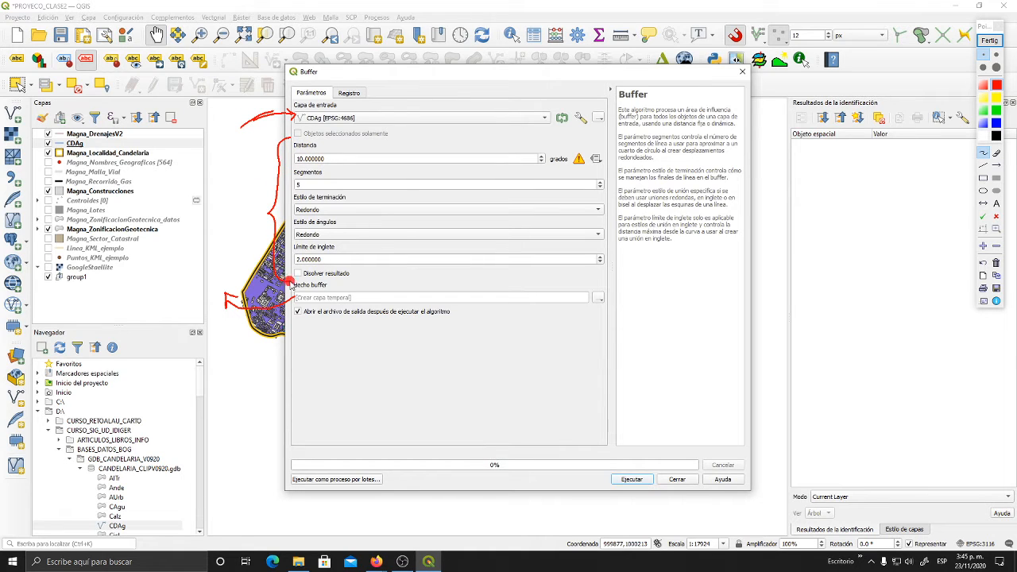
{"action": "mouse_move", "coordinate": [216, 237]}
{"action": "left_mouse_down"}
{"action": "mouse_move", "coordinate": [200, 229]}
{"action": "mouse_move", "coordinate": [216, 248]}
{"action": "mouse_move", "coordinate": [262, 193]}
{"action": "mouse_move", "coordinate": [260, 216]}
{"action": "left_mouse_up"}
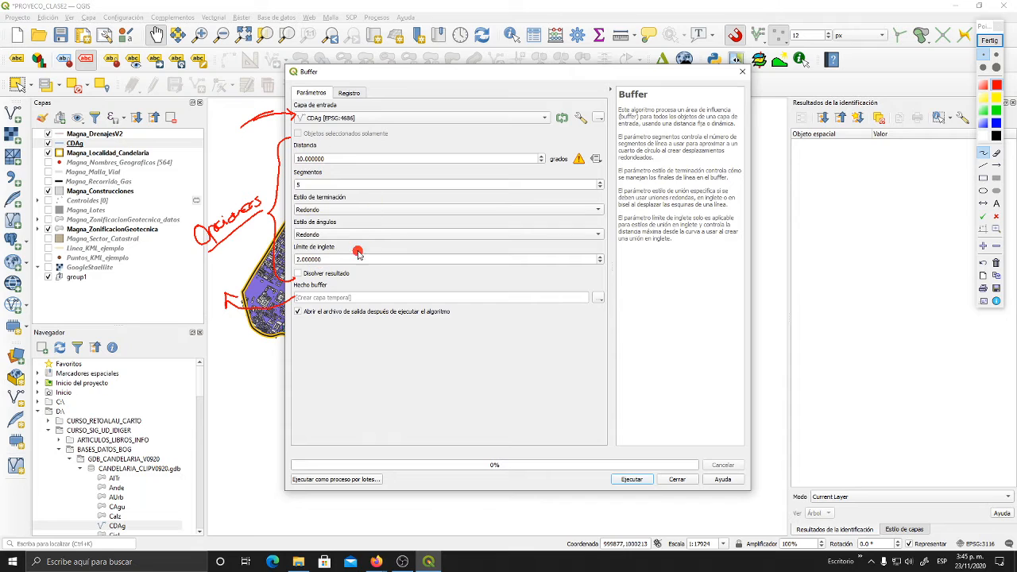
- Mark the distance, segments, end style, join style and miter limit parameters with red freehand check marks and underlines
{"action": "left_click_drag", "start_coordinate": [320, 148], "coordinate": [352, 135]}
{"action": "left_click_drag", "start_coordinate": [309, 187], "coordinate": [342, 174]}
{"action": "mouse_move", "coordinate": [290, 201]}
{"action": "left_mouse_down"}
{"action": "mouse_move", "coordinate": [324, 216]}
{"action": "mouse_move", "coordinate": [324, 200]}
{"action": "left_mouse_up"}
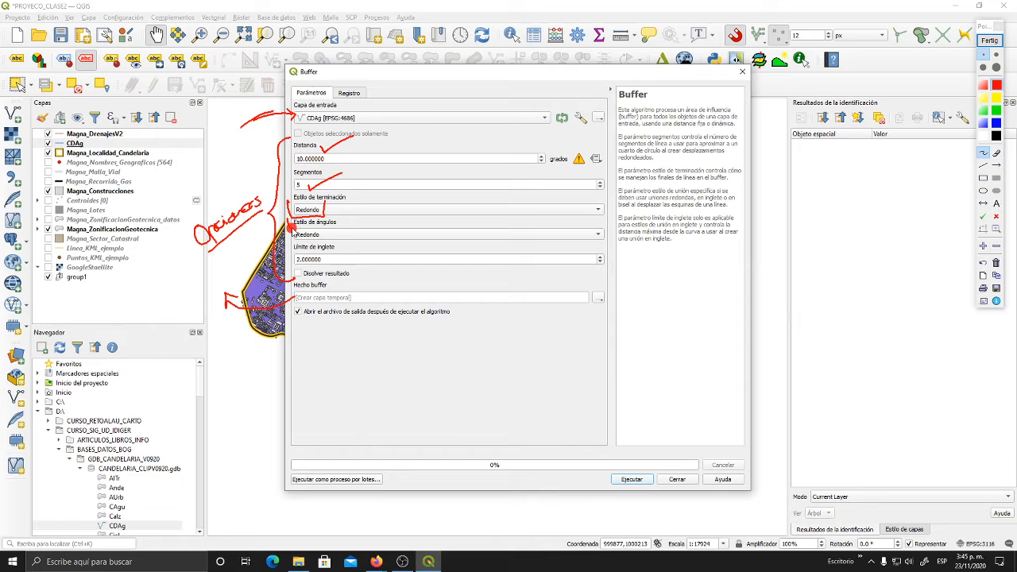
{"action": "left_click_drag", "start_coordinate": [287, 225], "coordinate": [348, 223]}
{"action": "left_click_drag", "start_coordinate": [295, 259], "coordinate": [347, 247]}
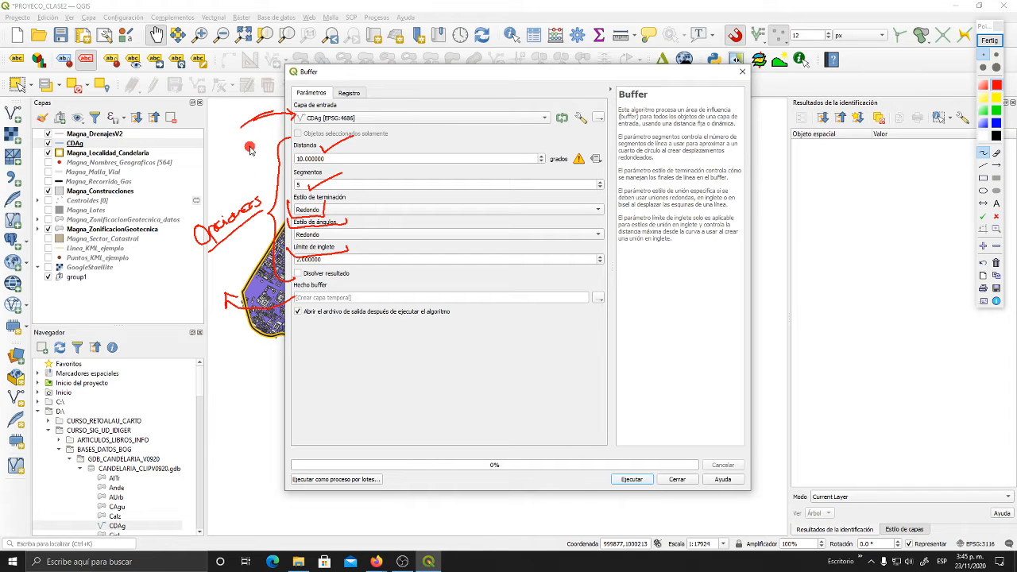
- Draw extra input and output arrows beside the Buffer dialog and sketch an "Entrada", "Proceso", "Salidas" flow diagram in its empty area
{"action": "mouse_move", "coordinate": [249, 146]}
{"action": "left_mouse_down"}
{"action": "mouse_move", "coordinate": [286, 136]}
{"action": "mouse_move", "coordinate": [277, 86]}
{"action": "left_mouse_up"}
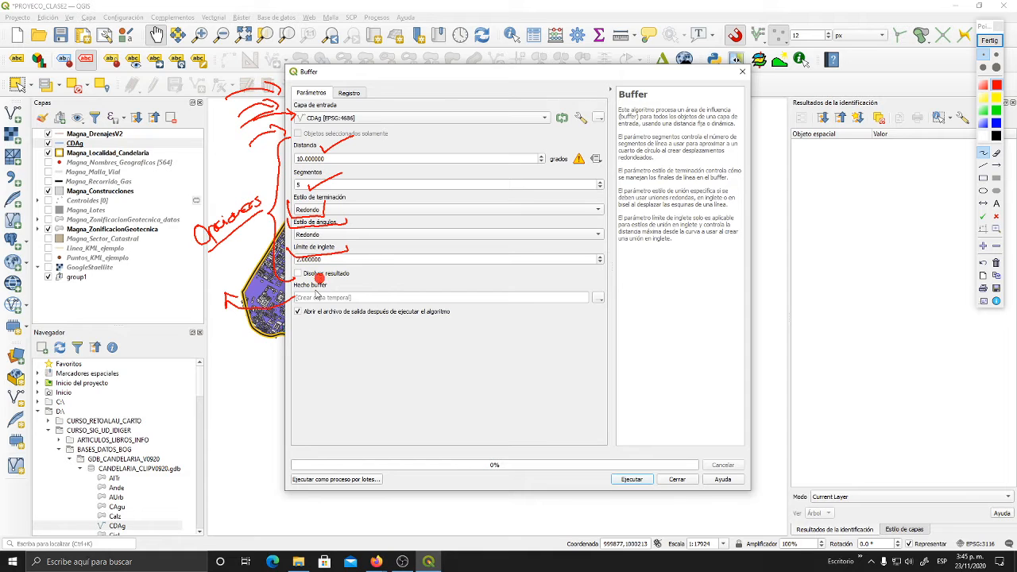
{"action": "mouse_move", "coordinate": [291, 300]}
{"action": "left_mouse_down"}
{"action": "mouse_move", "coordinate": [245, 310]}
{"action": "mouse_move", "coordinate": [286, 308]}
{"action": "mouse_move", "coordinate": [252, 350]}
{"action": "mouse_move", "coordinate": [253, 364]}
{"action": "left_mouse_up"}
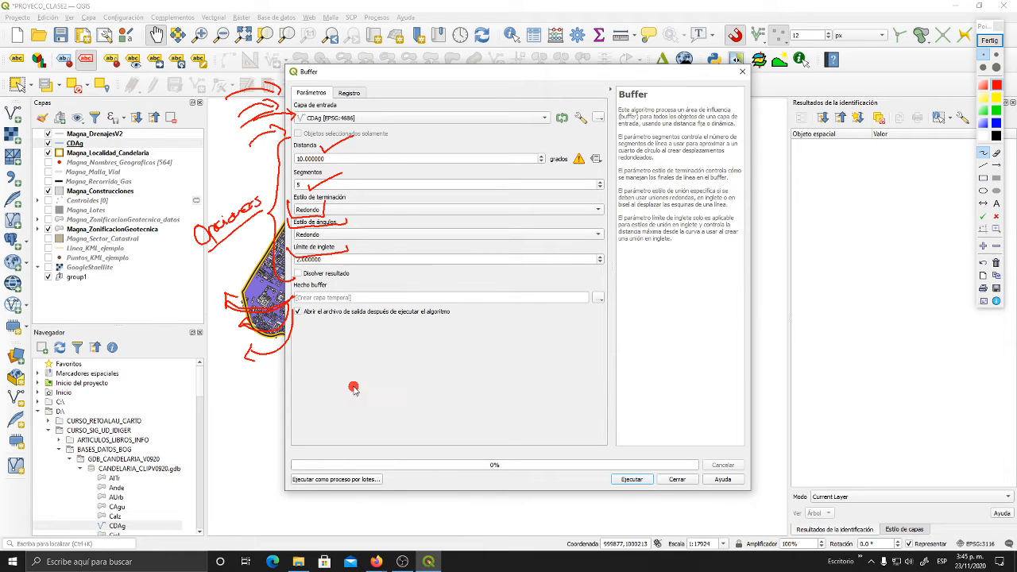
{"action": "mouse_move", "coordinate": [354, 387]}
{"action": "left_mouse_down"}
{"action": "mouse_move", "coordinate": [389, 371]}
{"action": "mouse_move", "coordinate": [391, 393]}
{"action": "mouse_move", "coordinate": [416, 399]}
{"action": "left_mouse_up"}
{"action": "mouse_move", "coordinate": [415, 363]}
{"action": "left_mouse_down"}
{"action": "mouse_move", "coordinate": [456, 359]}
{"action": "mouse_move", "coordinate": [423, 400]}
{"action": "left_mouse_up"}
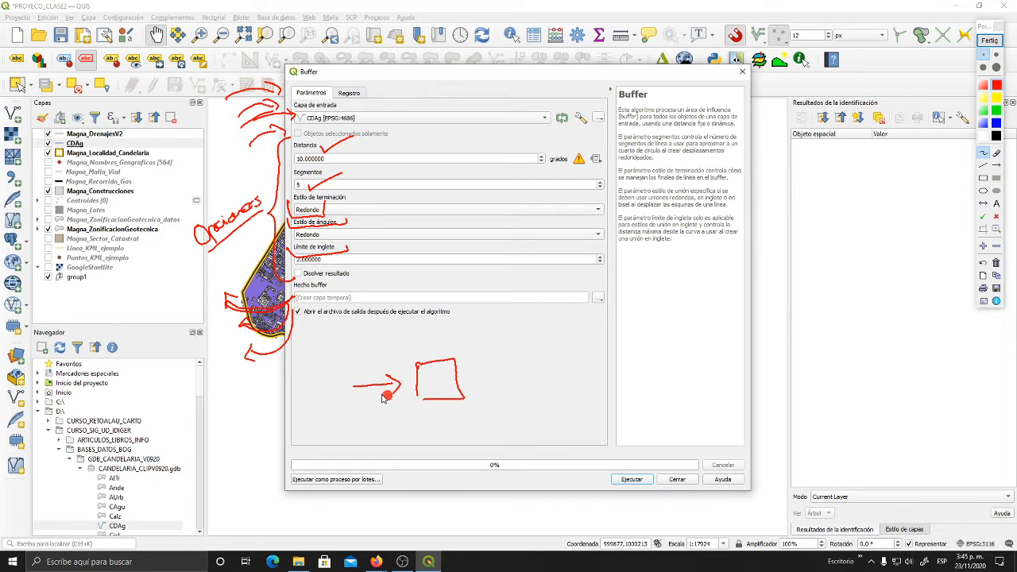
{"action": "mouse_move", "coordinate": [329, 347]}
{"action": "left_mouse_down"}
{"action": "mouse_move", "coordinate": [348, 367]}
{"action": "mouse_move", "coordinate": [468, 334]}
{"action": "left_mouse_up"}
{"action": "left_click_drag", "start_coordinate": [477, 371], "coordinate": [523, 367]}
{"action": "left_click_drag", "start_coordinate": [512, 361], "coordinate": [512, 373]}
{"action": "mouse_move", "coordinate": [509, 322]}
{"action": "left_mouse_down"}
{"action": "mouse_move", "coordinate": [537, 348]}
{"action": "mouse_move", "coordinate": [584, 340]}
{"action": "left_mouse_up"}
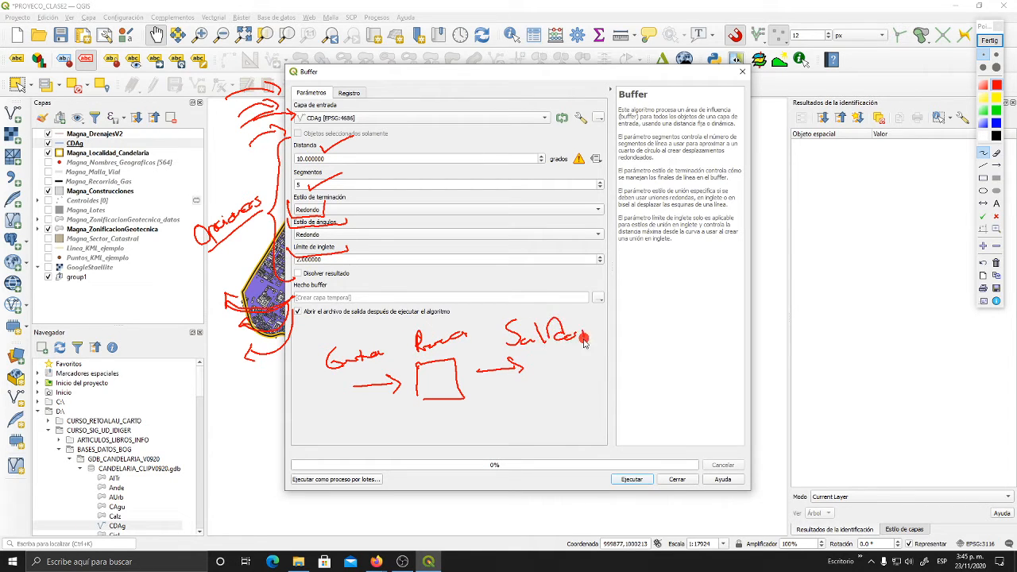
{"action": "left_click_drag", "start_coordinate": [511, 348], "coordinate": [585, 341]}
- Frame the whole Buffer dialog with a thicker red rectangle, and end the screen annotation
{"action": "left_click", "coordinate": [984, 178]}
{"action": "left_click", "coordinate": [998, 55]}
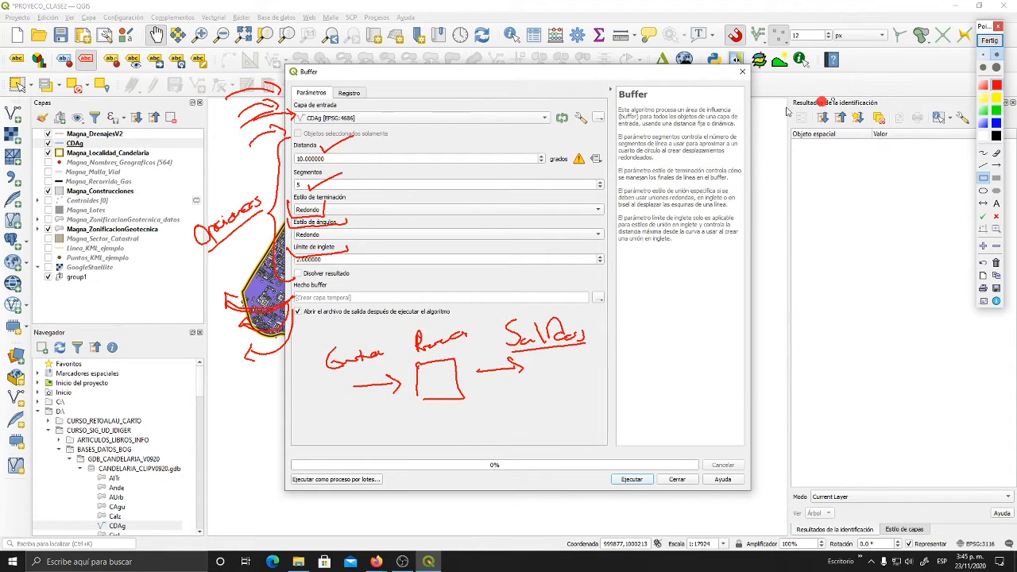
{"action": "left_click_drag", "start_coordinate": [288, 68], "coordinate": [676, 357]}
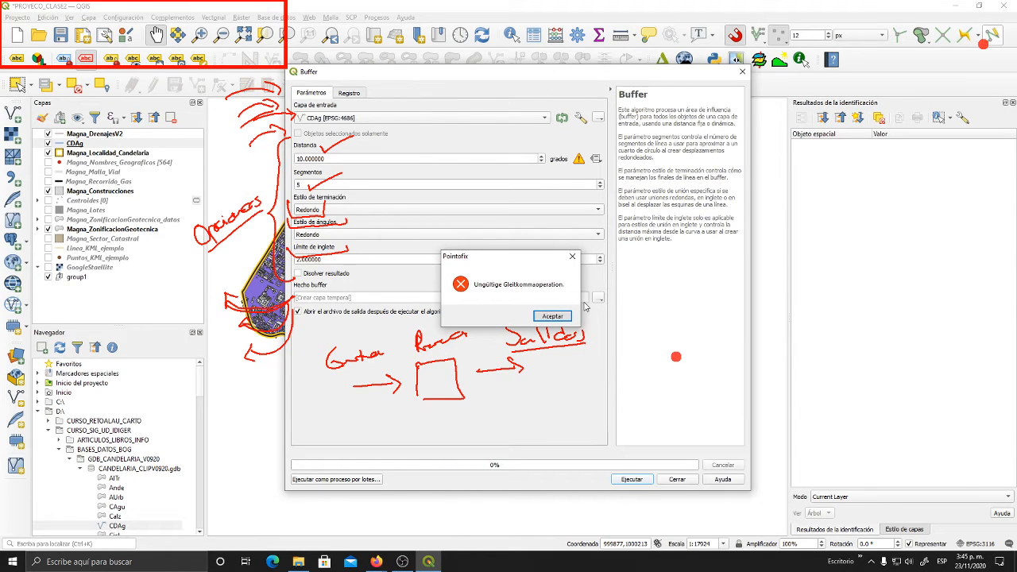
{"action": "left_click", "coordinate": [553, 317]}
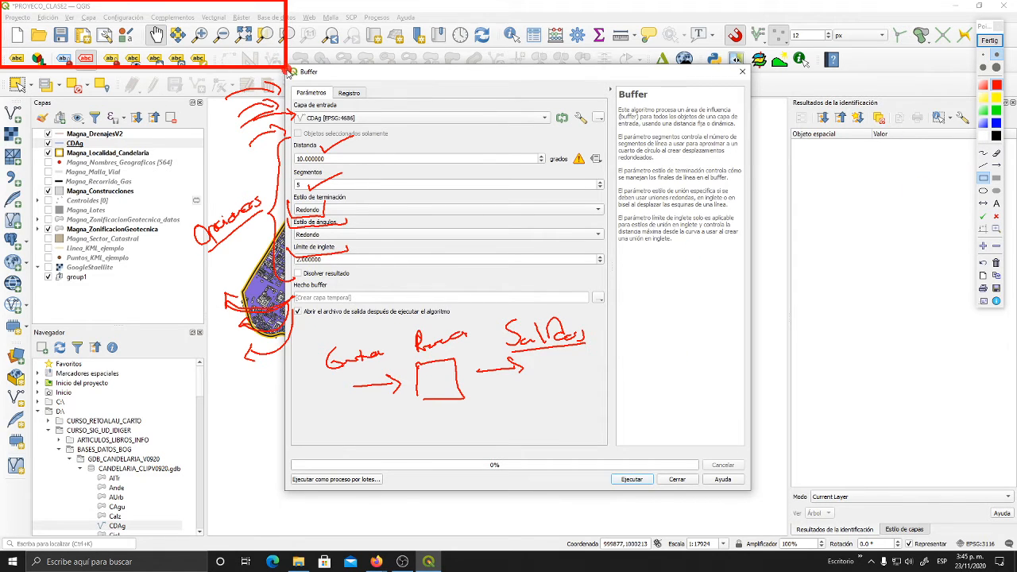
{"action": "mouse_move", "coordinate": [288, 70]}
{"action": "left_mouse_down"}
{"action": "mouse_move", "coordinate": [418, 236]}
{"action": "mouse_move", "coordinate": [751, 489]}
{"action": "left_mouse_up"}
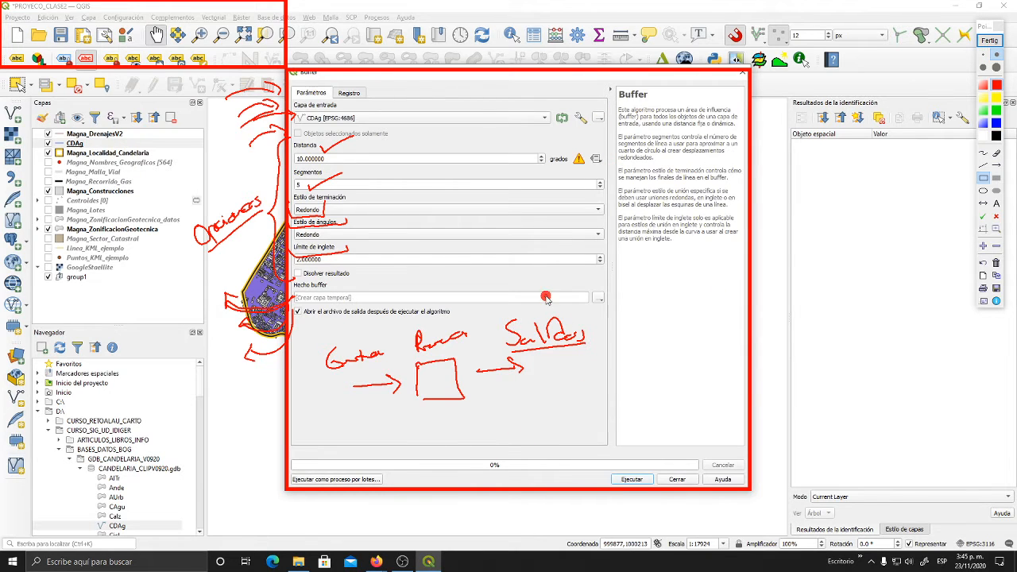
{"action": "left_click", "coordinate": [984, 42]}
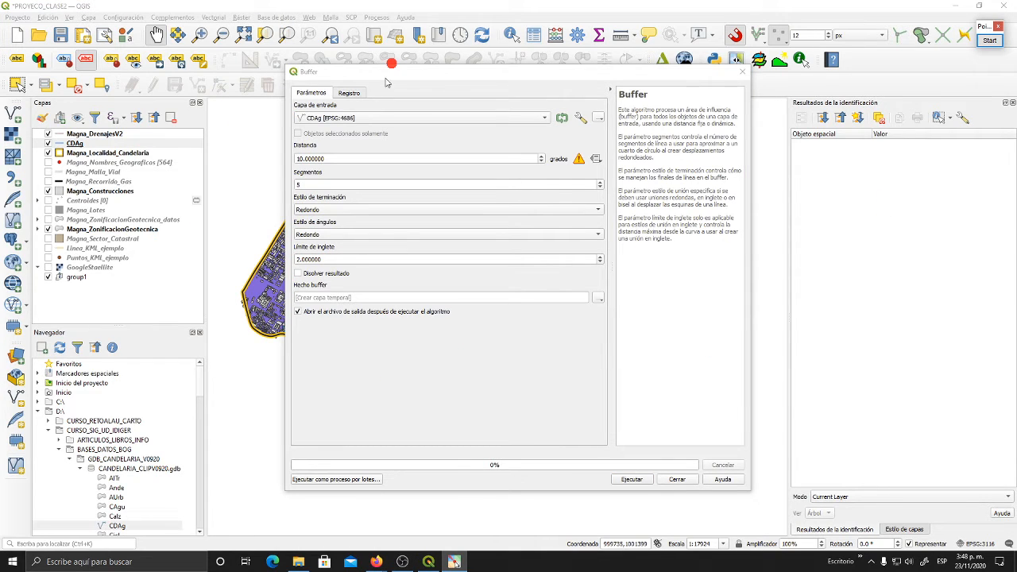
{"action": "left_click_drag", "start_coordinate": [404, 77], "coordinate": [373, 61]}
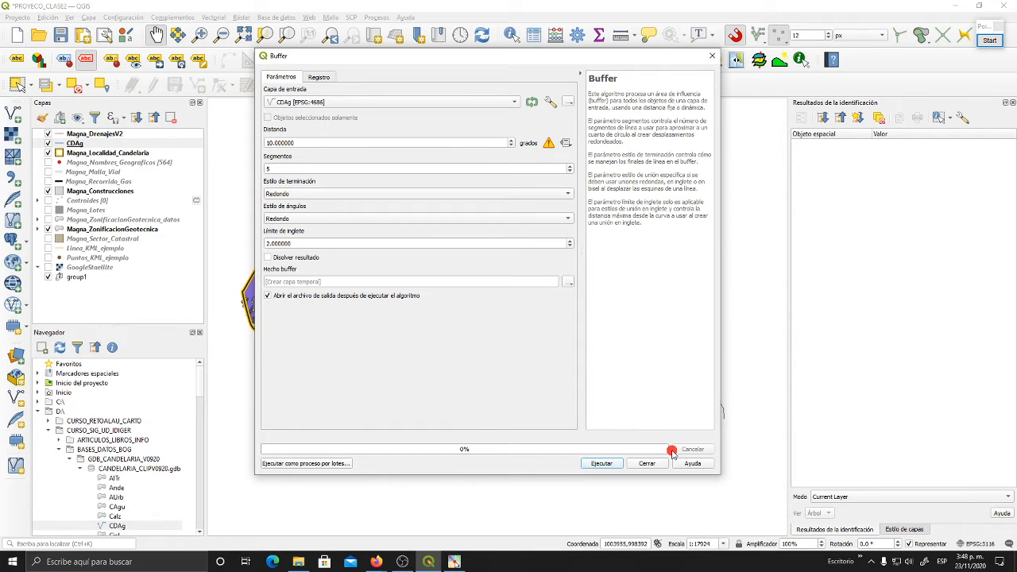
{"action": "left_click_drag", "start_coordinate": [594, 62], "coordinate": [332, 66]}
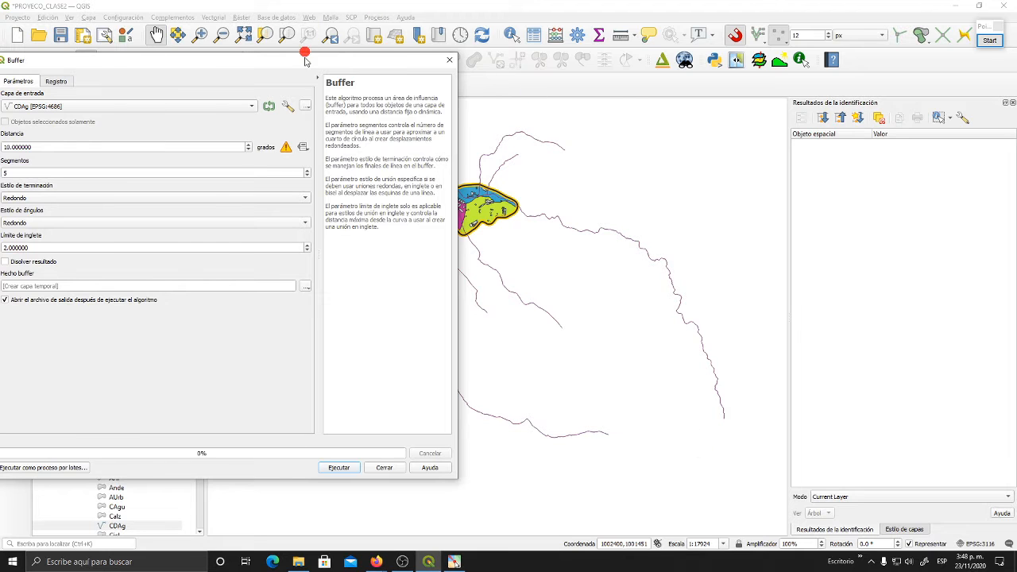
{"action": "left_click_drag", "start_coordinate": [304, 61], "coordinate": [510, 69]}
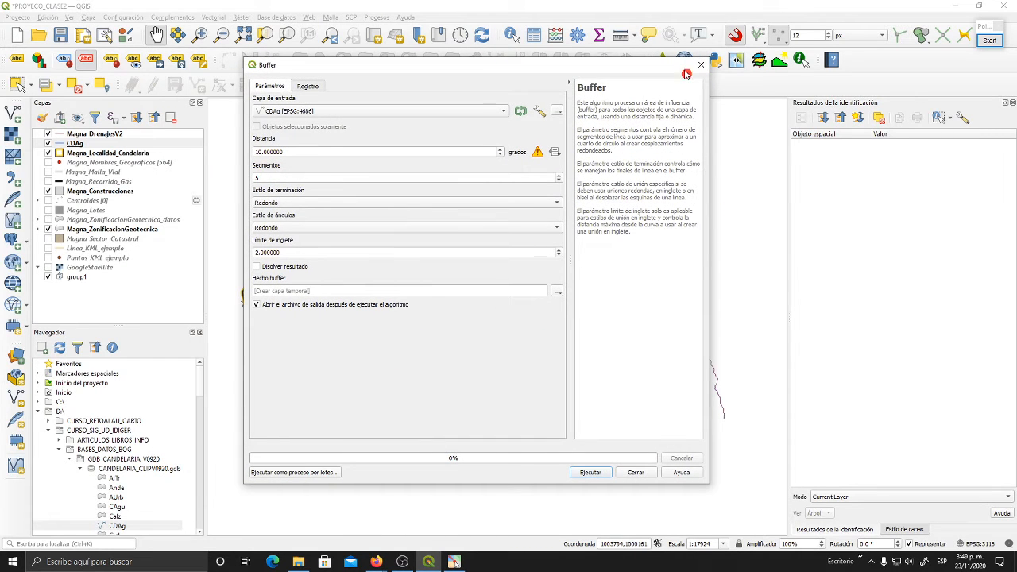
{"action": "left_click_drag", "start_coordinate": [687, 72], "coordinate": [395, 88]}
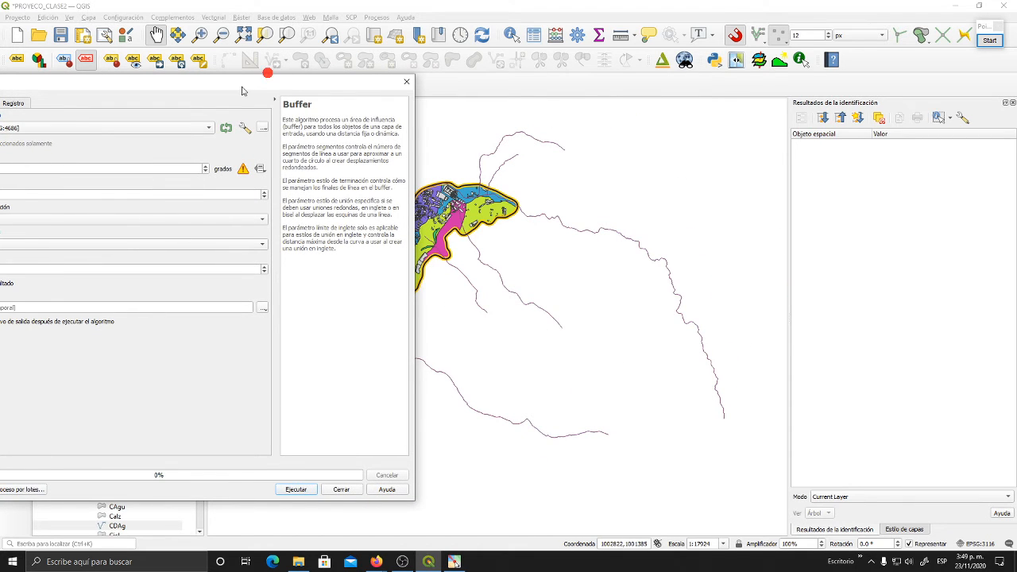
{"action": "left_click_drag", "start_coordinate": [243, 90], "coordinate": [604, 46]}
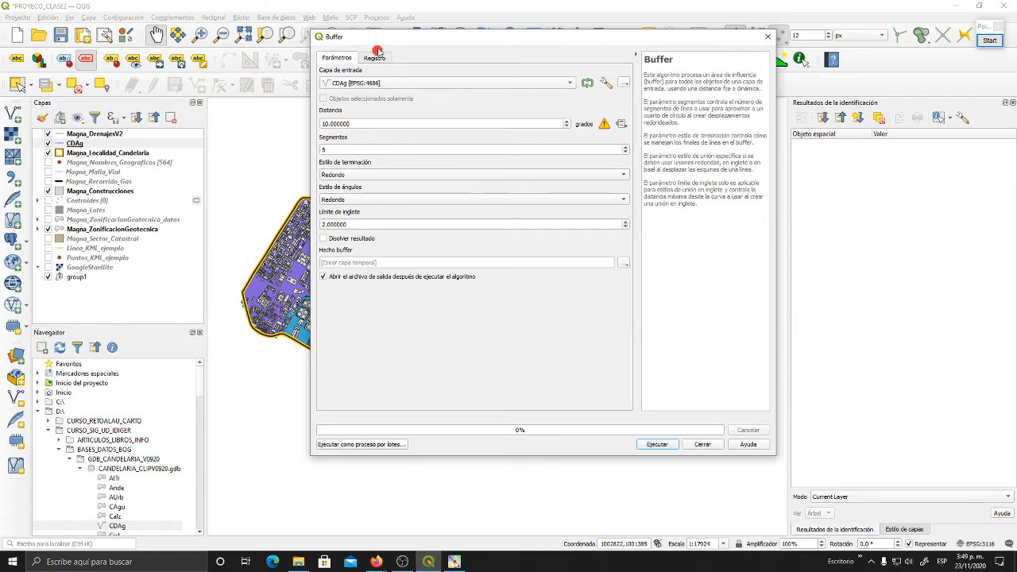
{"action": "left_click_drag", "start_coordinate": [388, 38], "coordinate": [386, 50]}
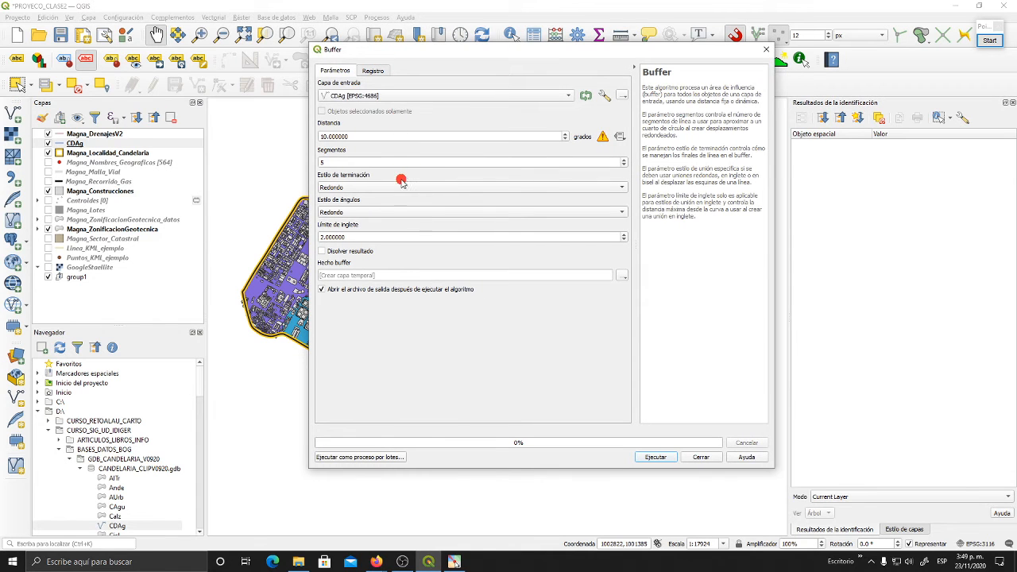
- Keep CDAg as the buffer's input layer and set the buffer distance to 200 degrees
{"action": "left_click", "coordinate": [404, 95]}
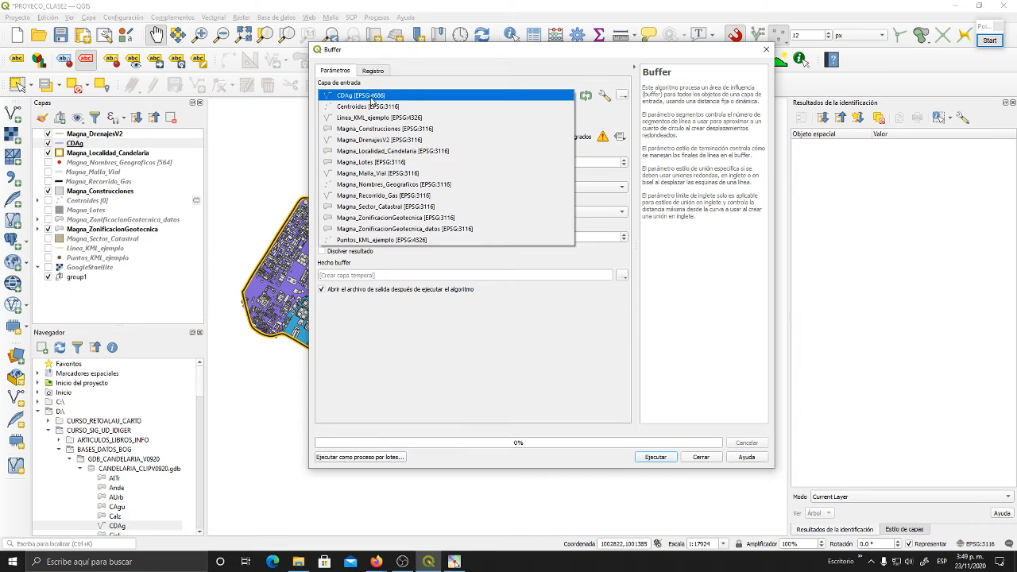
{"action": "left_click", "coordinate": [373, 97]}
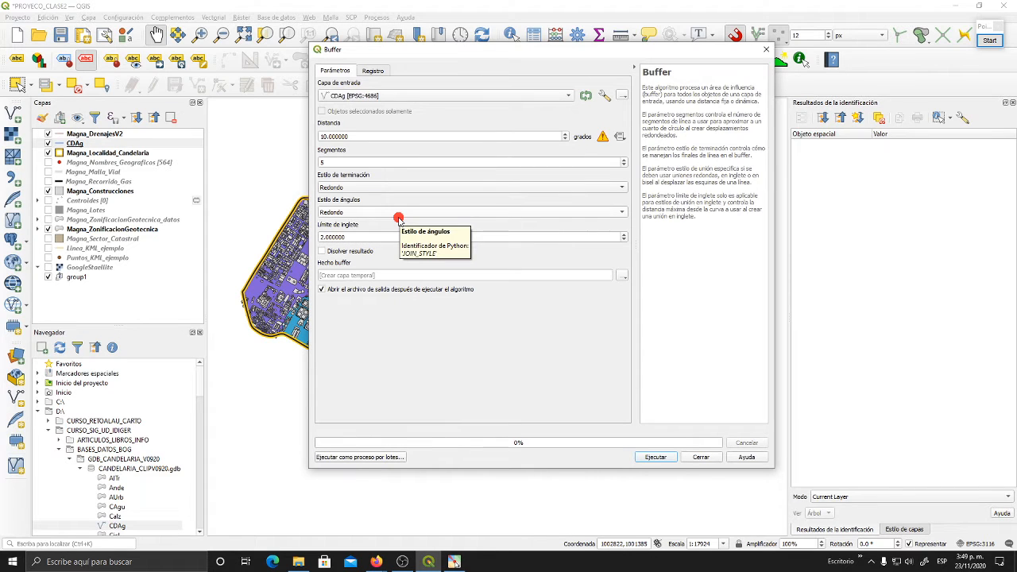
{"action": "left_click", "coordinate": [350, 137]}
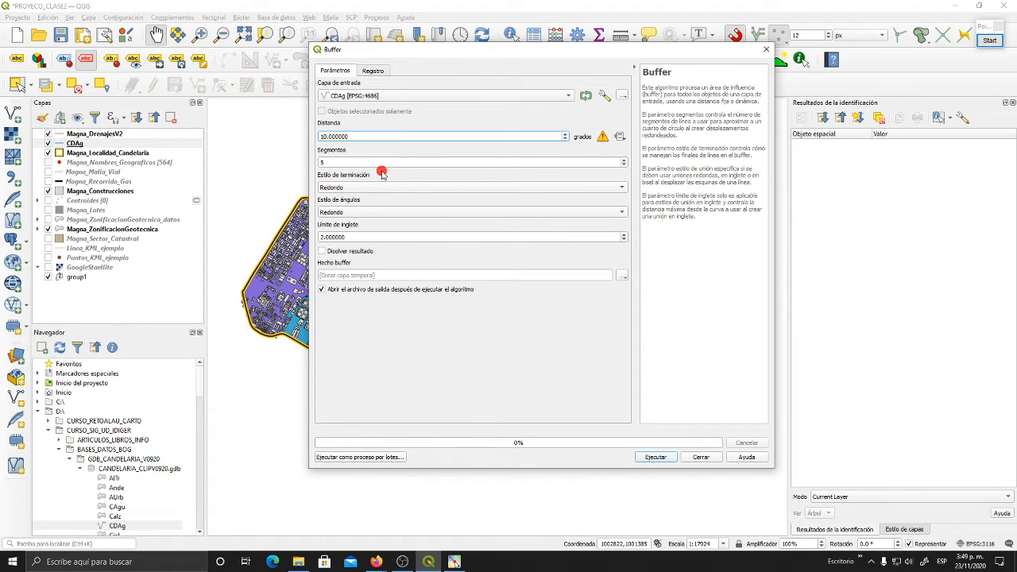
{"action": "double_click", "coordinate": [367, 137]}
{"action": "type", "text": "200"}
{"action": "left_click", "coordinate": [504, 149]}
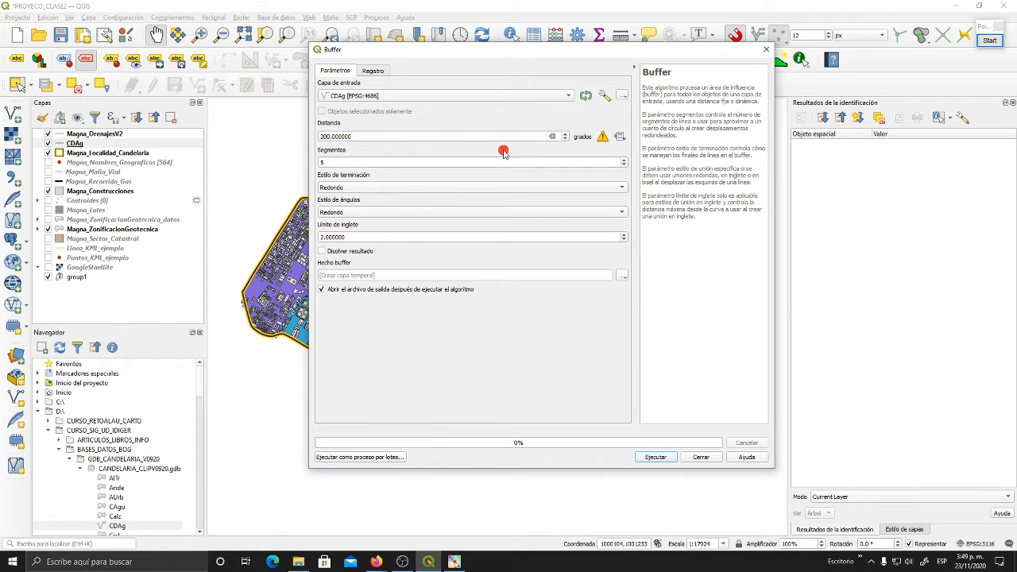
{"action": "left_click_drag", "start_coordinate": [642, 54], "coordinate": [616, 50]}
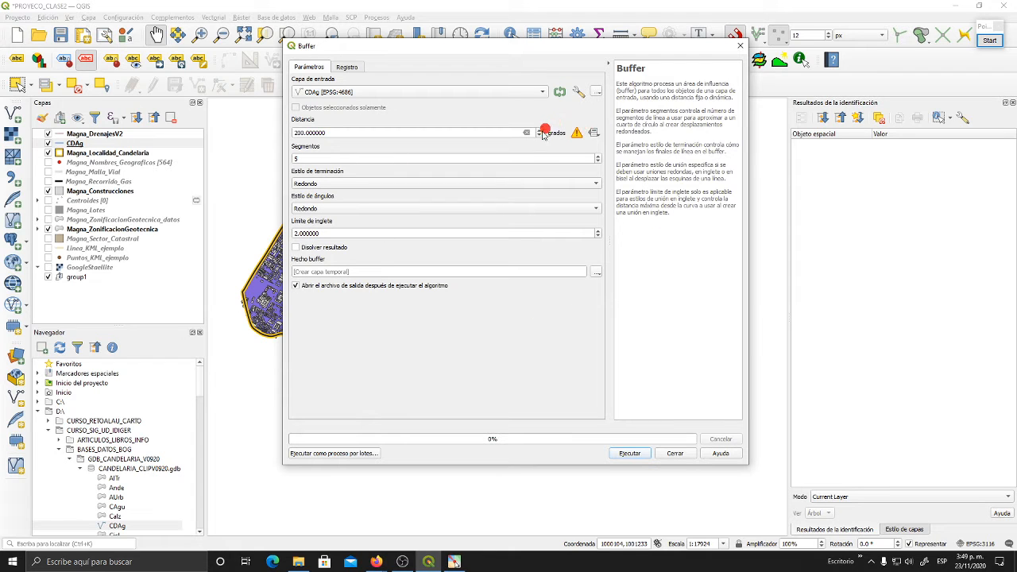
{"action": "left_click", "coordinate": [336, 132]}
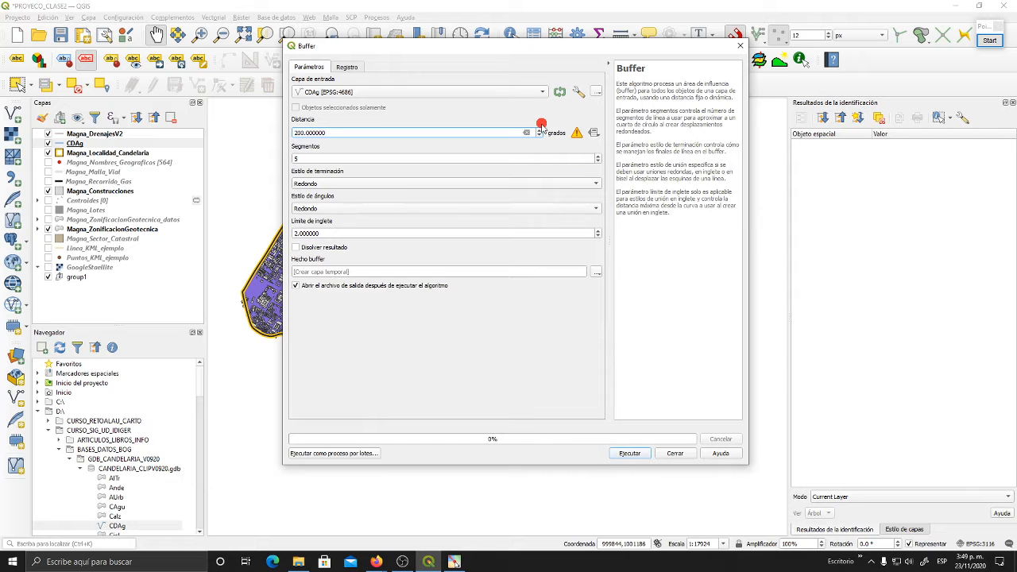
{"action": "left_click_drag", "start_coordinate": [580, 48], "coordinate": [254, 68]}
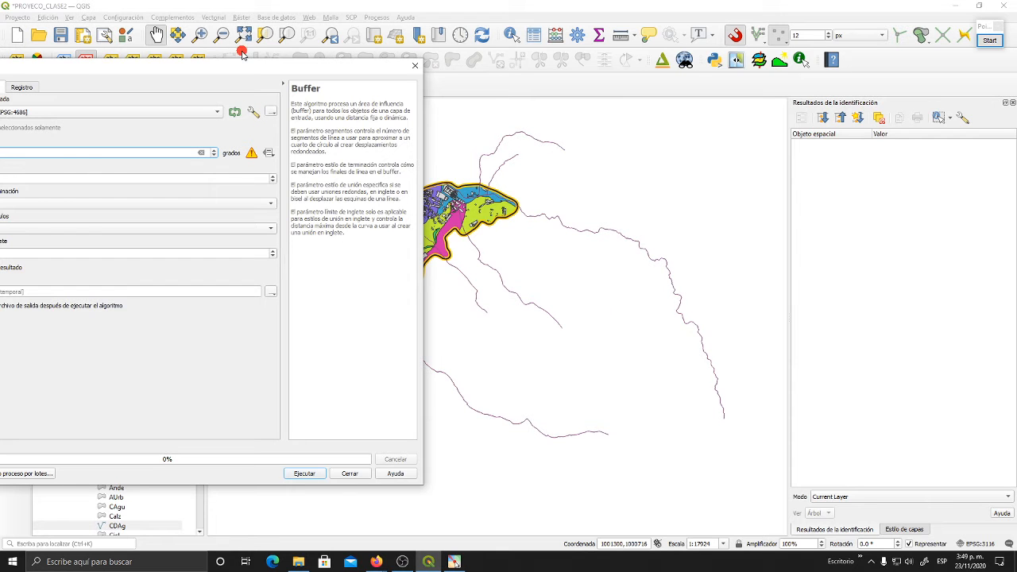
{"action": "left_click_drag", "start_coordinate": [237, 69], "coordinate": [513, 68]}
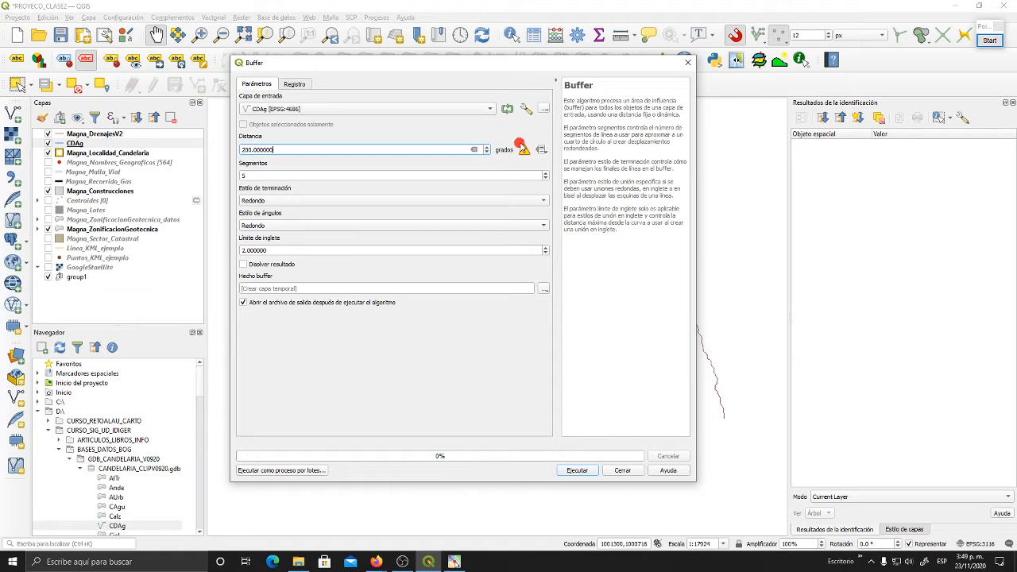
- Switch the buffer's input layer to Magna_DrenajesV2 and keep the distance at 200 metres
{"action": "mouse_move", "coordinate": [523, 149]}
{"action": "left_click_drag", "start_coordinate": [461, 67], "coordinate": [496, 66]}
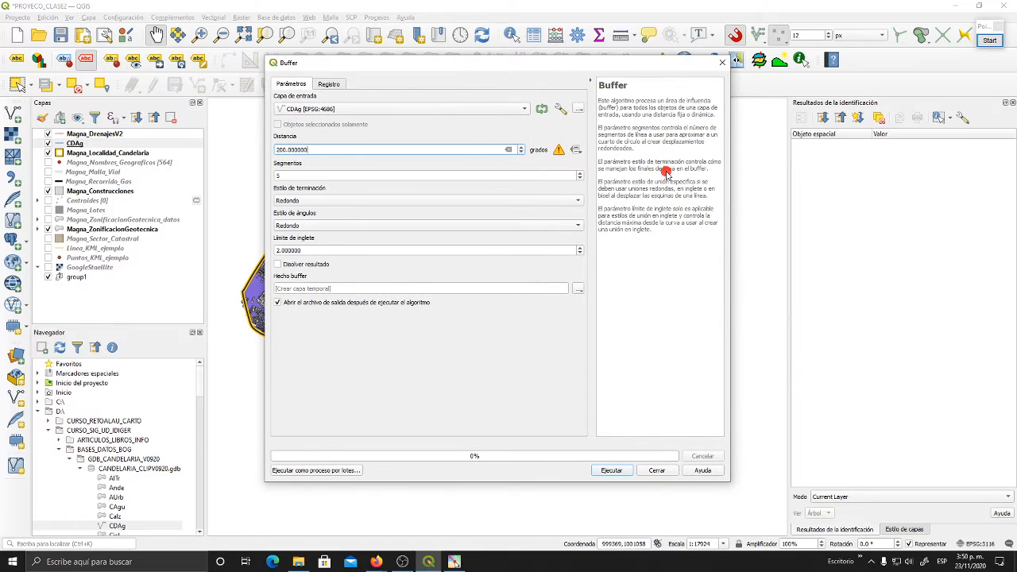
{"action": "left_click", "coordinate": [471, 109]}
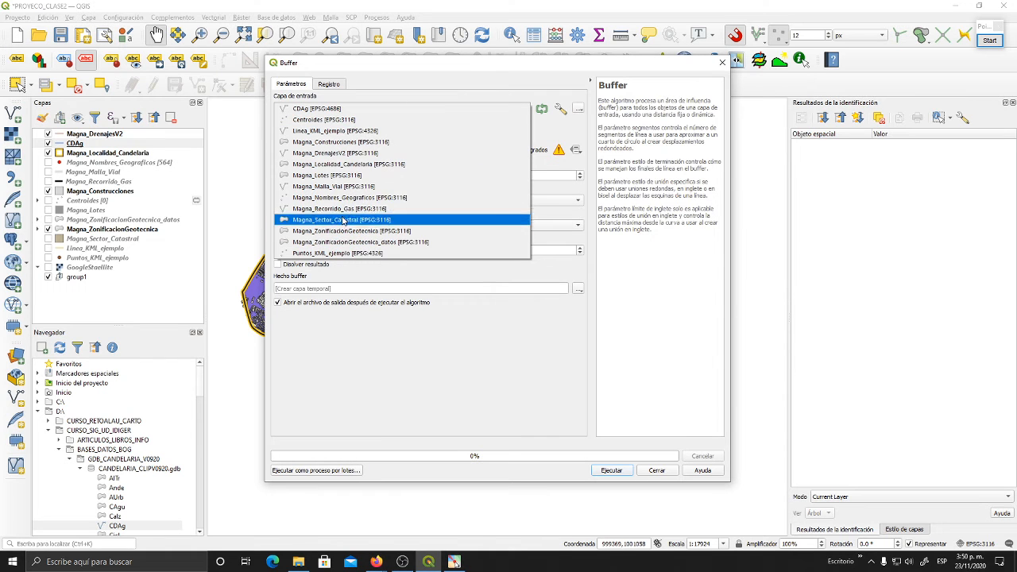
{"action": "left_click", "coordinate": [359, 154]}
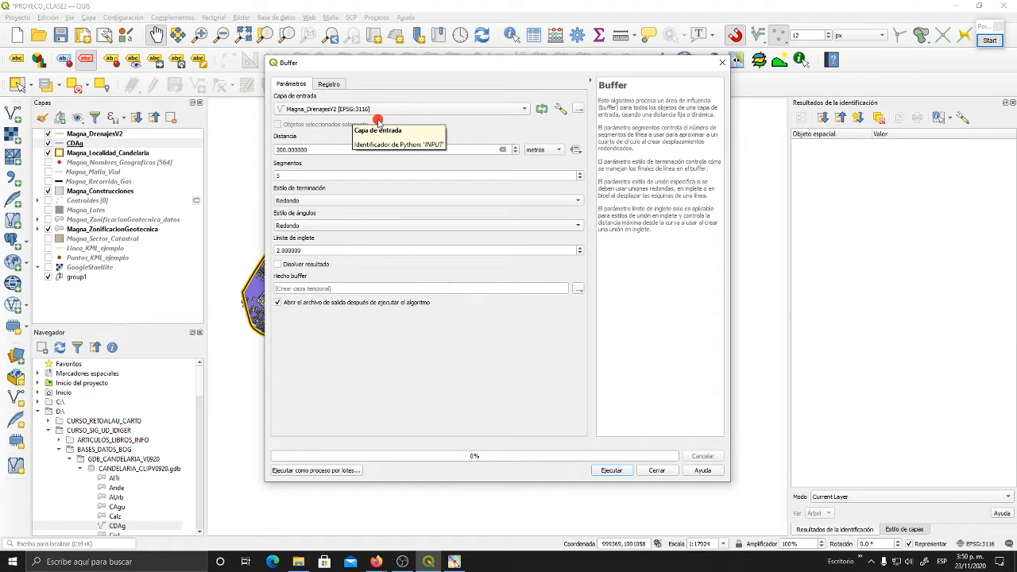
{"action": "left_click", "coordinate": [322, 150]}
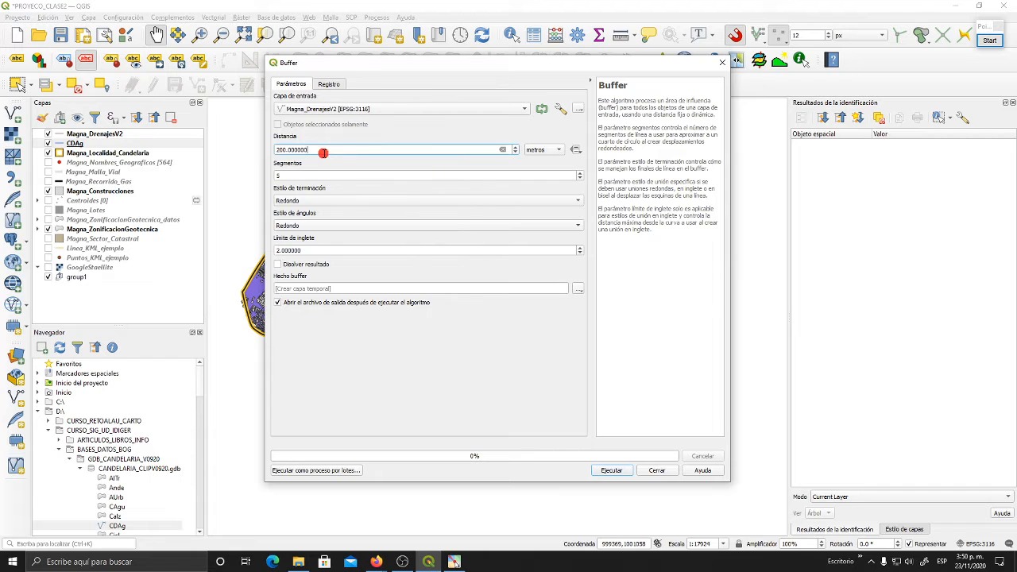
{"action": "left_click", "coordinate": [559, 151]}
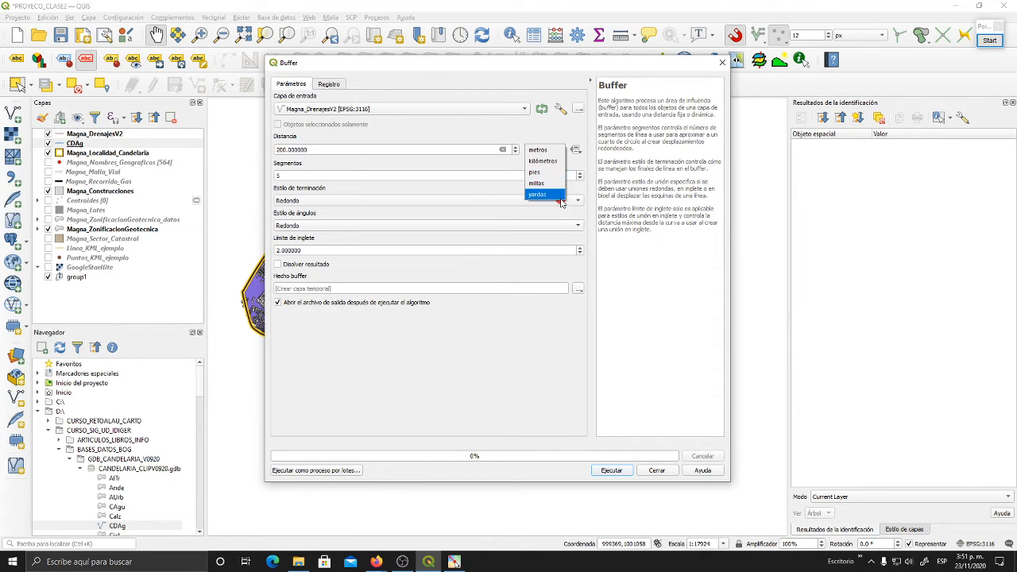
{"action": "left_click", "coordinate": [548, 151]}
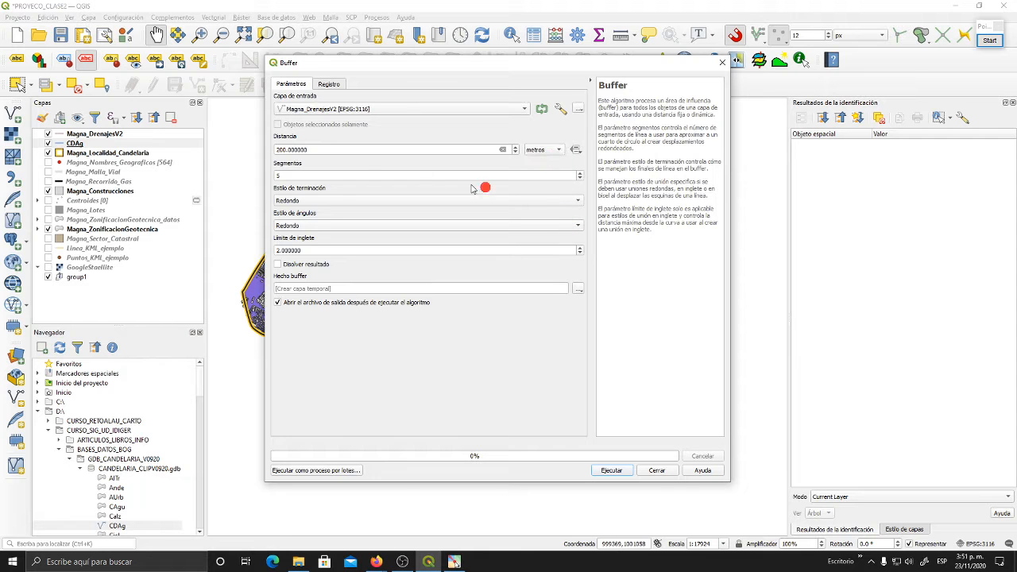
{"action": "left_click", "coordinate": [314, 150]}
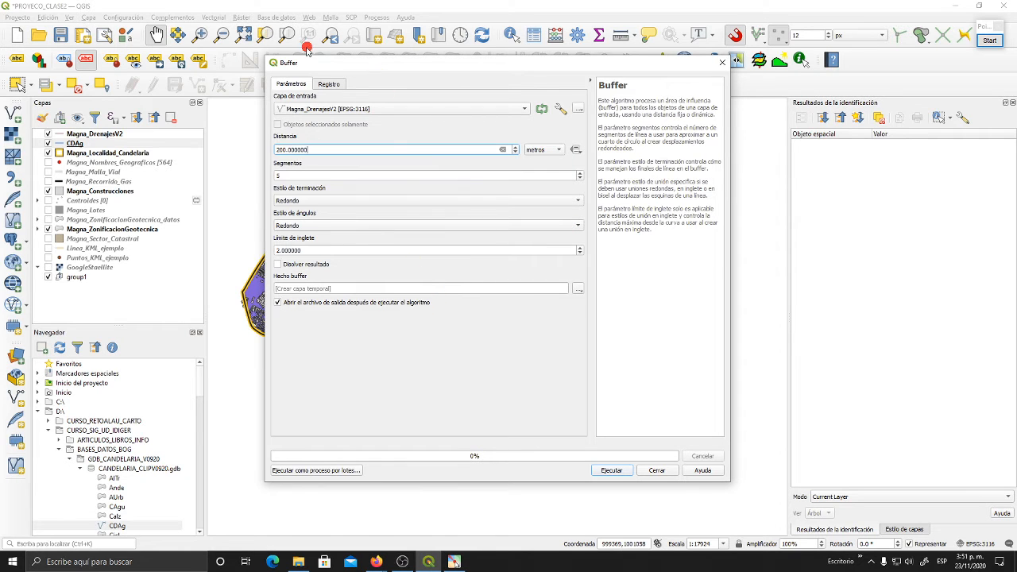
- Move the Buffer dialog off the map and sketch a thin blue freehand line just northwest of the Candelaria area
{"action": "left_click_drag", "start_coordinate": [309, 65], "coordinate": [496, 35]}
{"action": "left_click", "coordinate": [484, 148]}
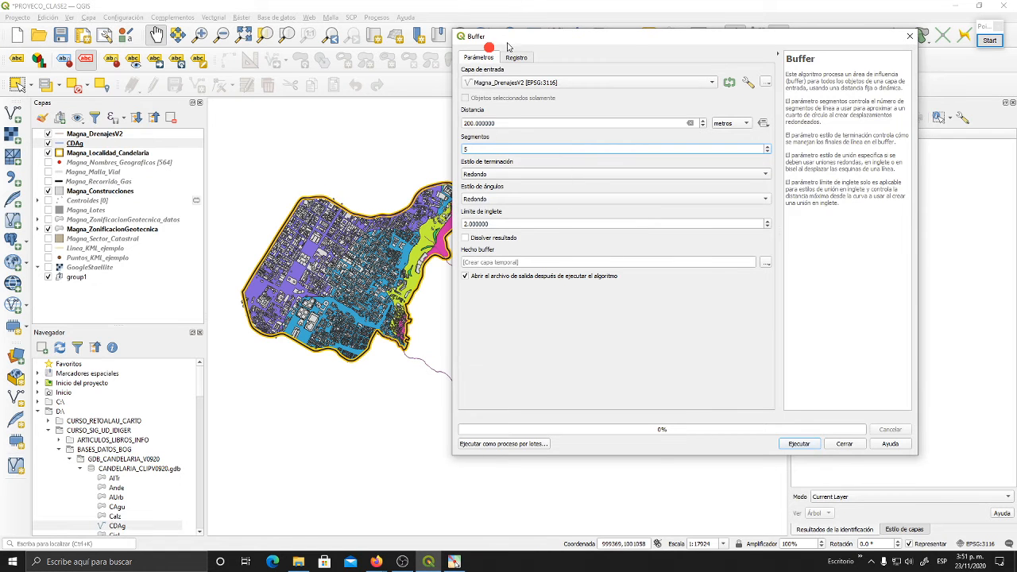
{"action": "left_click_drag", "start_coordinate": [509, 38], "coordinate": [584, 55]}
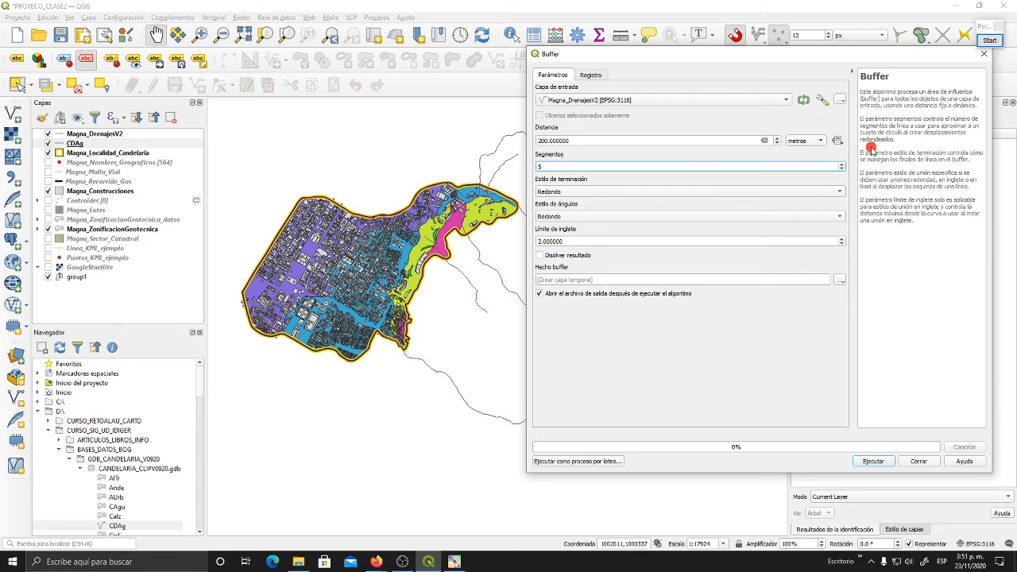
{"action": "left_click", "coordinate": [989, 41]}
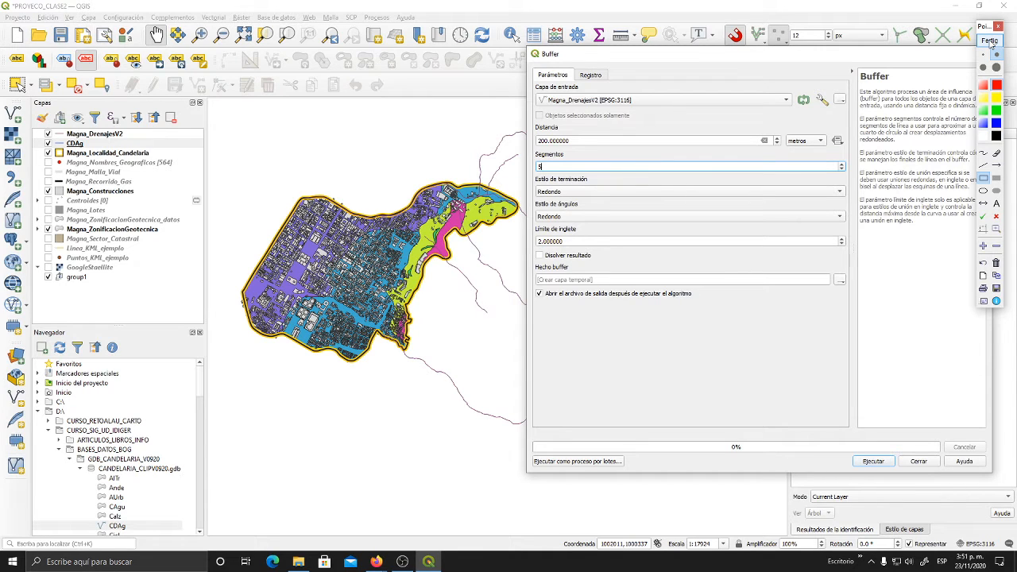
{"action": "left_click", "coordinate": [983, 153]}
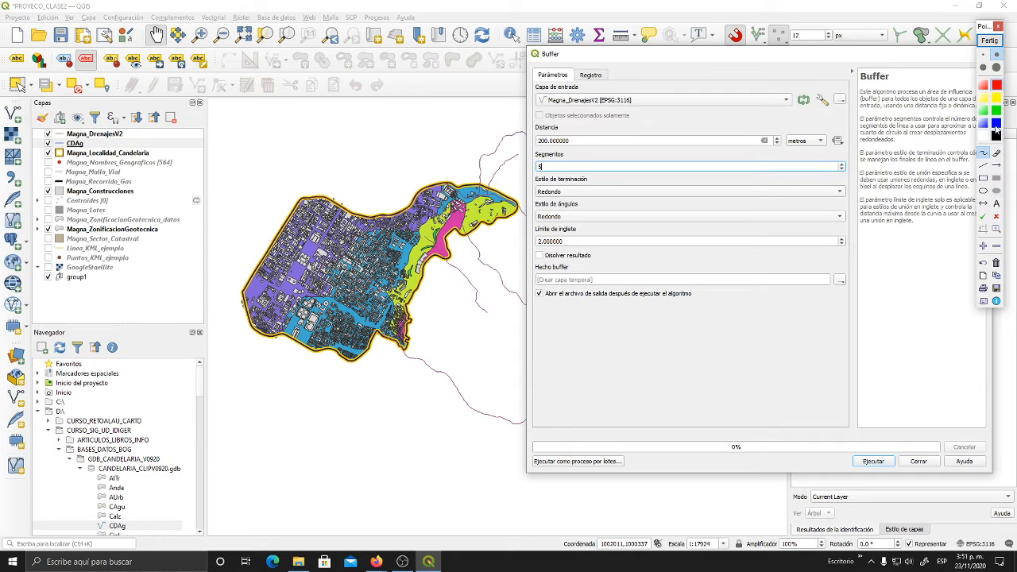
{"action": "left_click", "coordinate": [985, 55]}
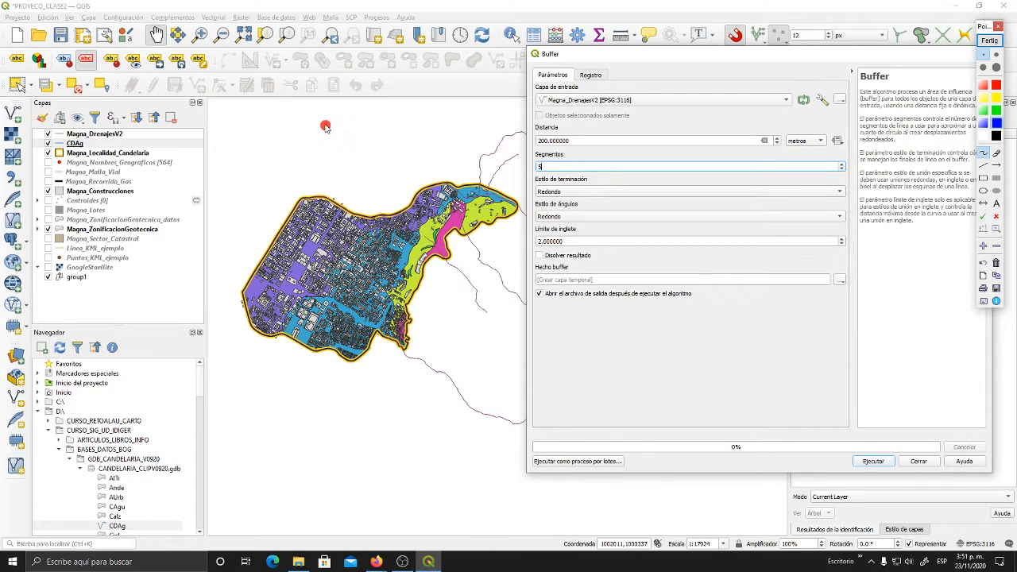
{"action": "mouse_move", "coordinate": [331, 124]}
{"action": "left_mouse_down"}
{"action": "mouse_move", "coordinate": [275, 179]}
{"action": "mouse_move", "coordinate": [252, 223]}
{"action": "left_mouse_up"}
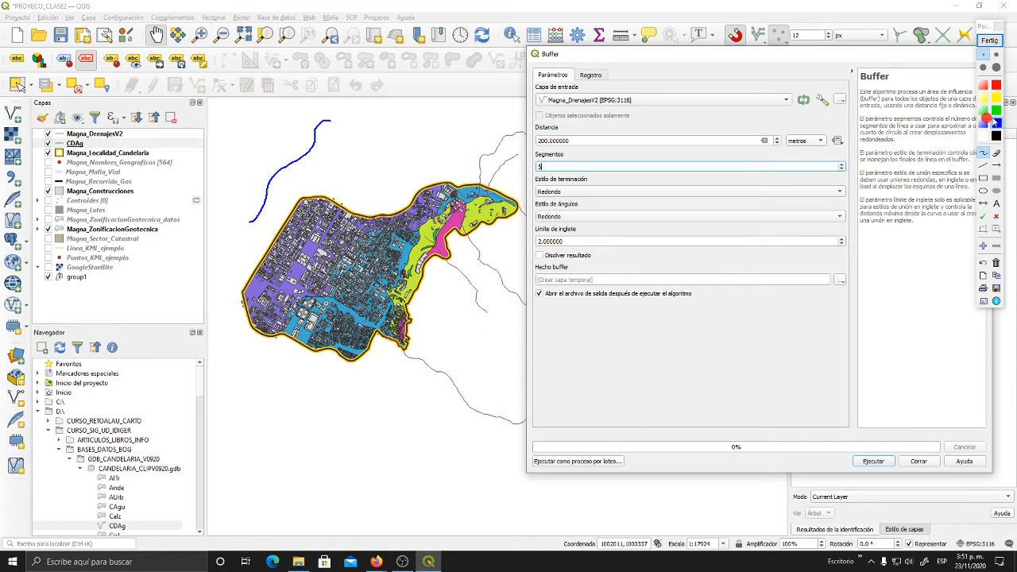
- Sketch a red freehand buffer outline around the blue line with a rounded upper end, and end the screen annotation
{"action": "left_click", "coordinate": [999, 86]}
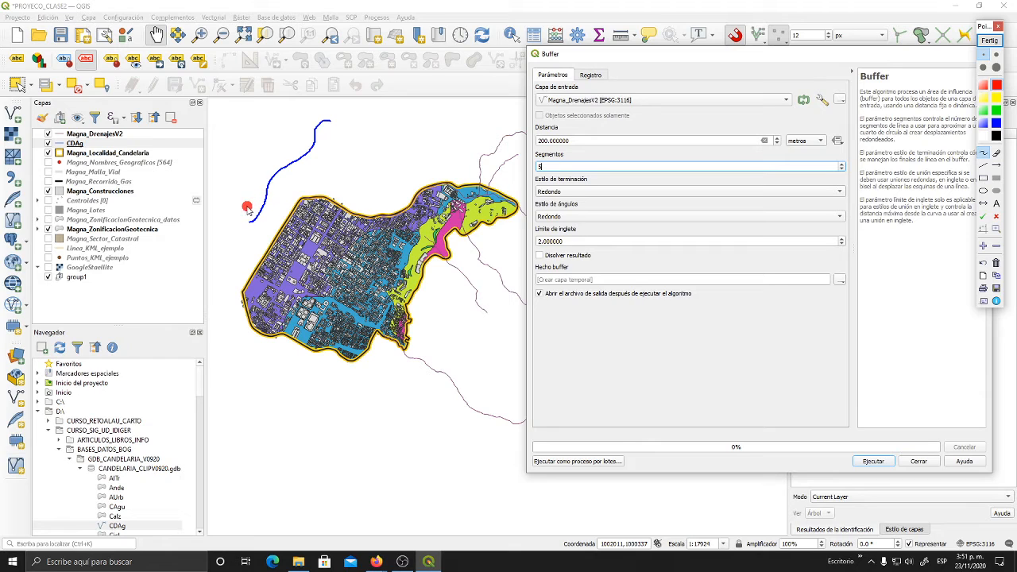
{"action": "mouse_move", "coordinate": [242, 213]}
{"action": "left_mouse_down"}
{"action": "mouse_move", "coordinate": [261, 163]}
{"action": "mouse_move", "coordinate": [307, 117]}
{"action": "mouse_move", "coordinate": [340, 112]}
{"action": "mouse_move", "coordinate": [323, 167]}
{"action": "mouse_move", "coordinate": [280, 208]}
{"action": "left_mouse_up"}
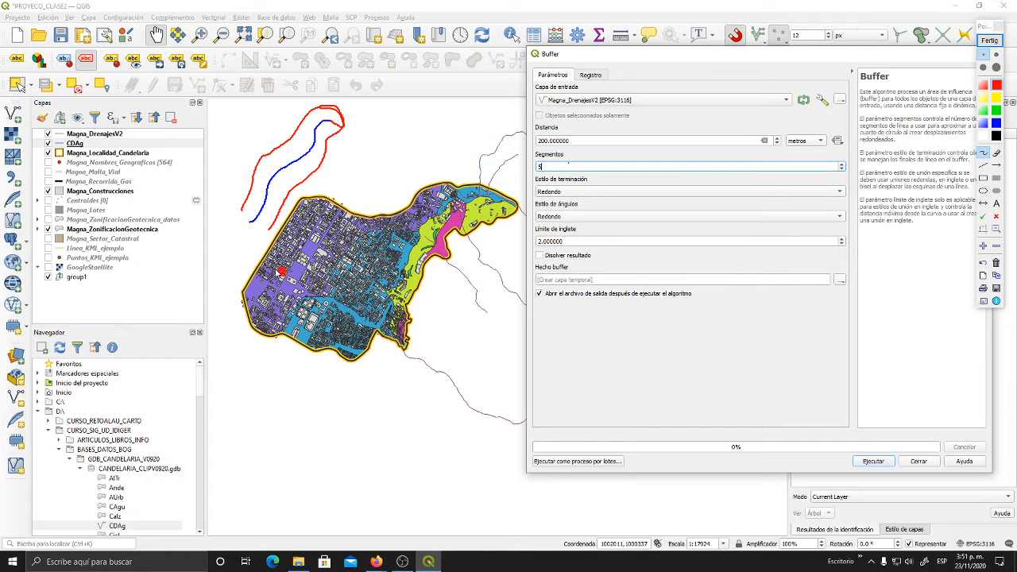
{"action": "mouse_move", "coordinate": [239, 213]}
{"action": "left_mouse_down"}
{"action": "mouse_move", "coordinate": [230, 232]}
{"action": "mouse_move", "coordinate": [253, 240]}
{"action": "mouse_move", "coordinate": [268, 231]}
{"action": "mouse_move", "coordinate": [250, 222]}
{"action": "mouse_move", "coordinate": [261, 227]}
{"action": "left_mouse_up"}
{"action": "left_click", "coordinate": [988, 41]}
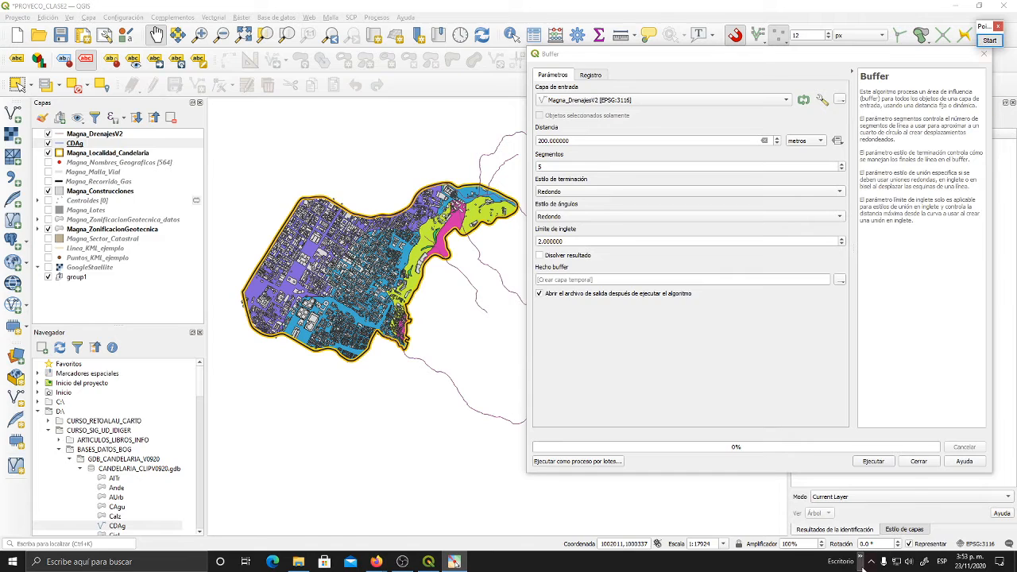
- Restart the pointer highlighter with its Highlight Pen or Mouse option
{"action": "left_click", "coordinate": [863, 560]}
{"action": "right_click", "coordinate": [882, 499]}
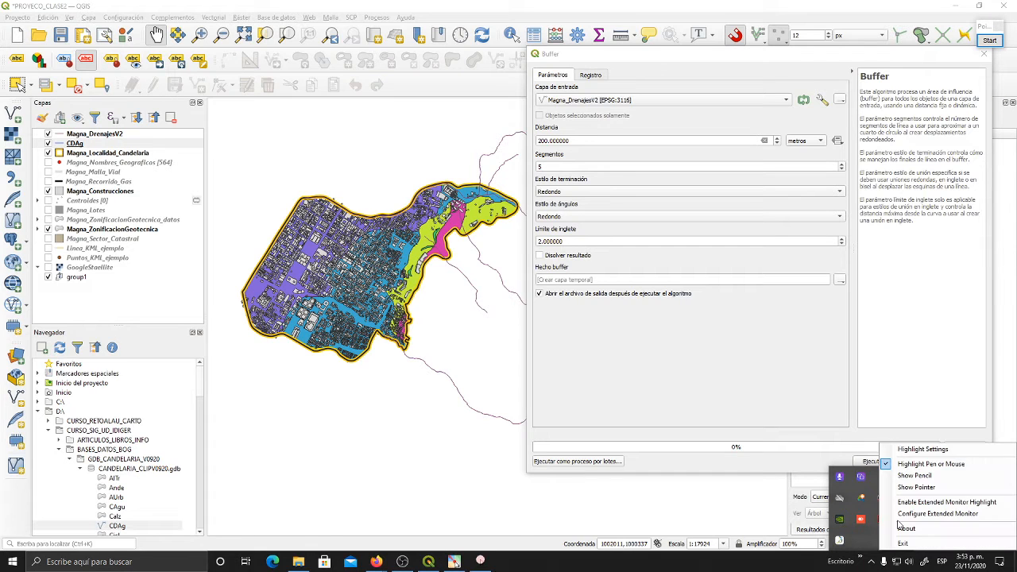
{"action": "left_click", "coordinate": [903, 543]}
{"action": "left_click", "coordinate": [875, 558]}
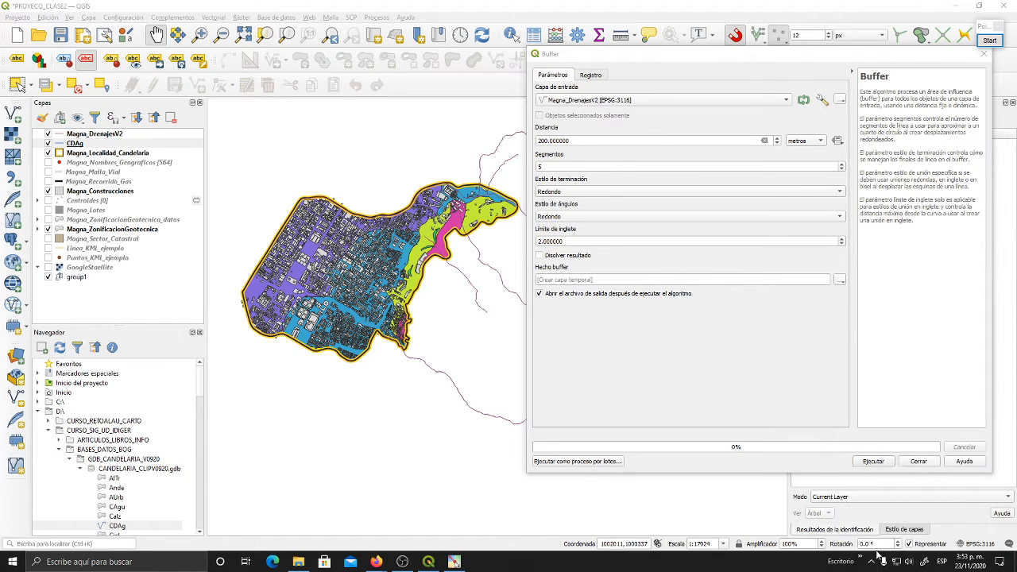
{"action": "left_click", "coordinate": [872, 560]}
{"action": "right_click", "coordinate": [903, 519]}
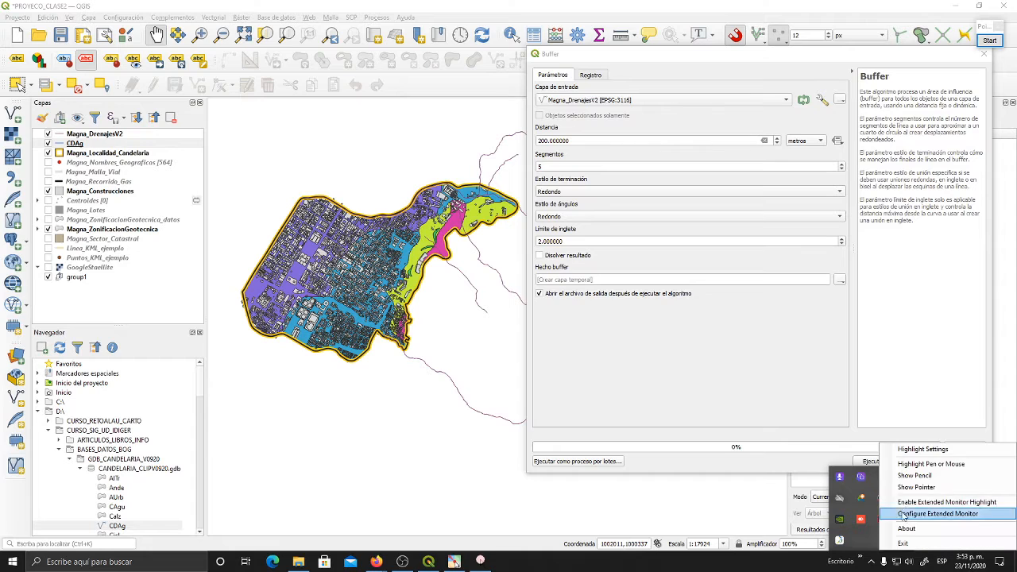
{"action": "left_click", "coordinate": [910, 467]}
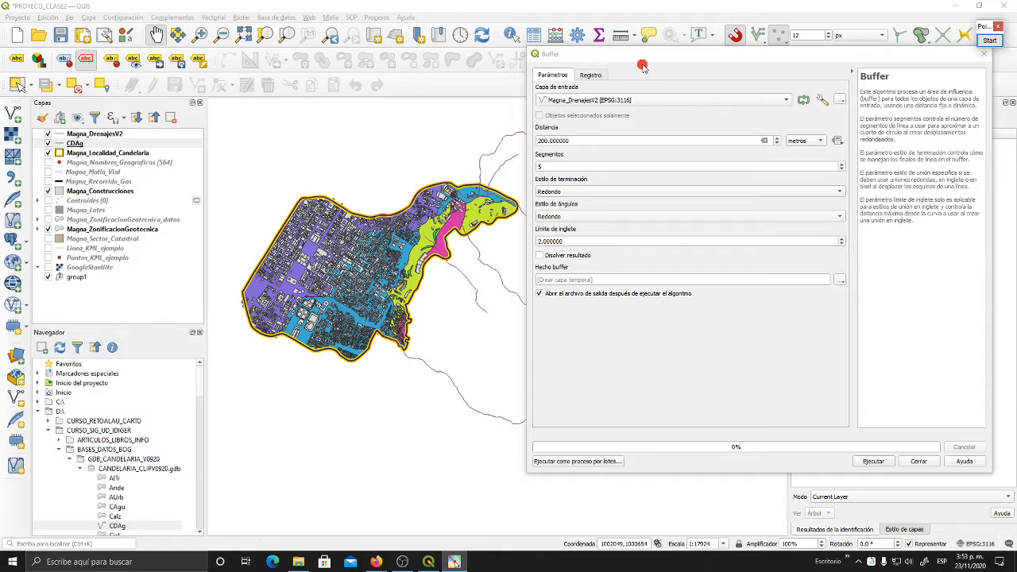
- Try the Plano and Cuadrado end styles for the buffer
{"action": "left_click_drag", "start_coordinate": [642, 54], "coordinate": [588, 50]}
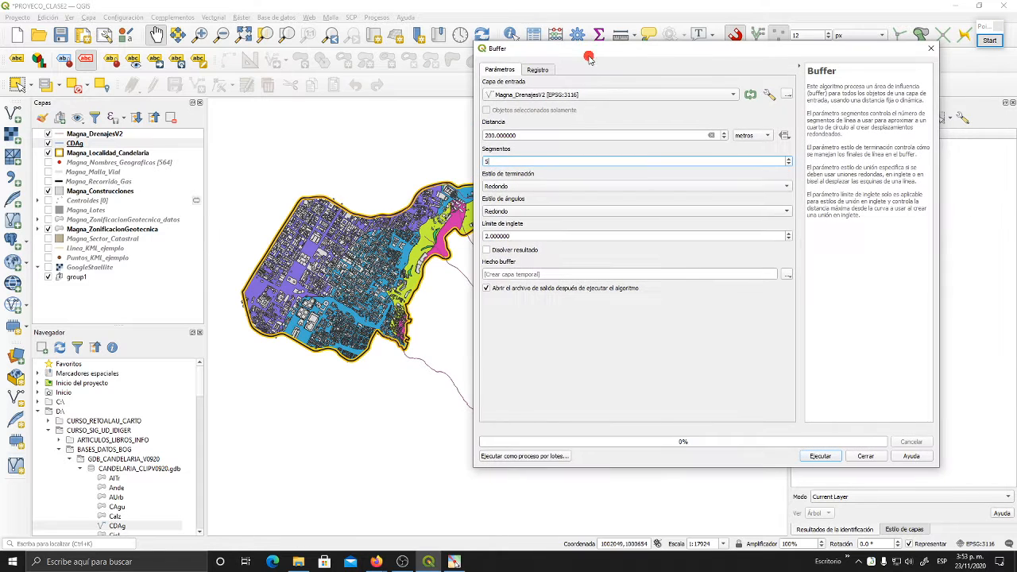
{"action": "left_click", "coordinate": [549, 188]}
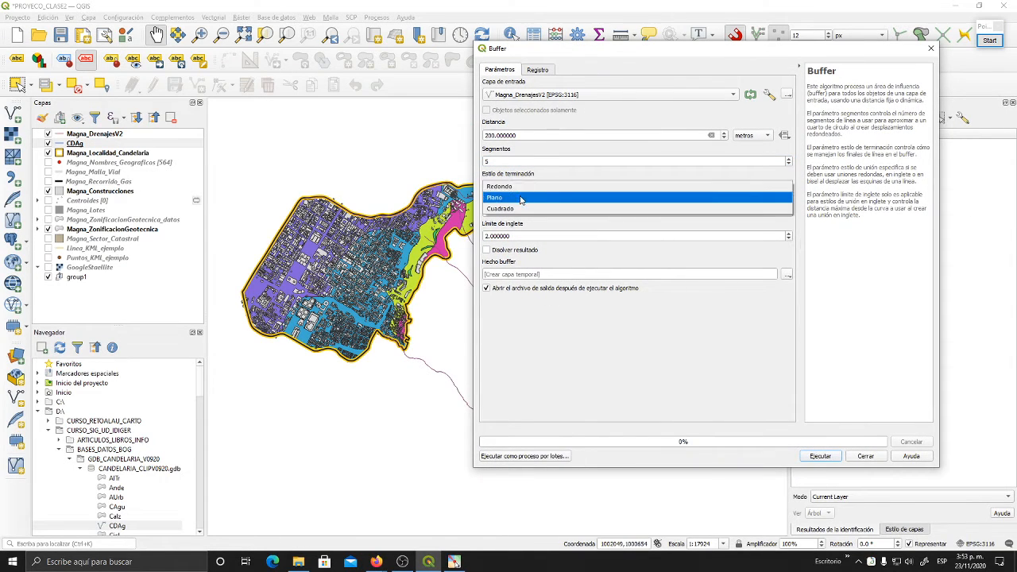
{"action": "left_click", "coordinate": [523, 198]}
{"action": "left_click", "coordinate": [524, 188]}
{"action": "left_click", "coordinate": [530, 200]}
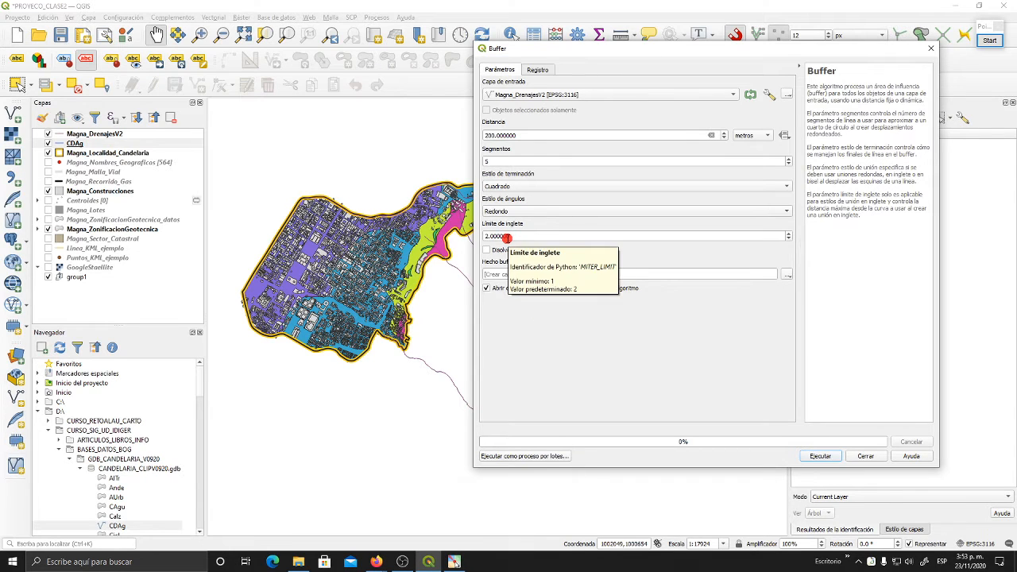
- Try the Inglete and Bisel corner styles for the buffer
{"action": "left_click", "coordinate": [510, 212]}
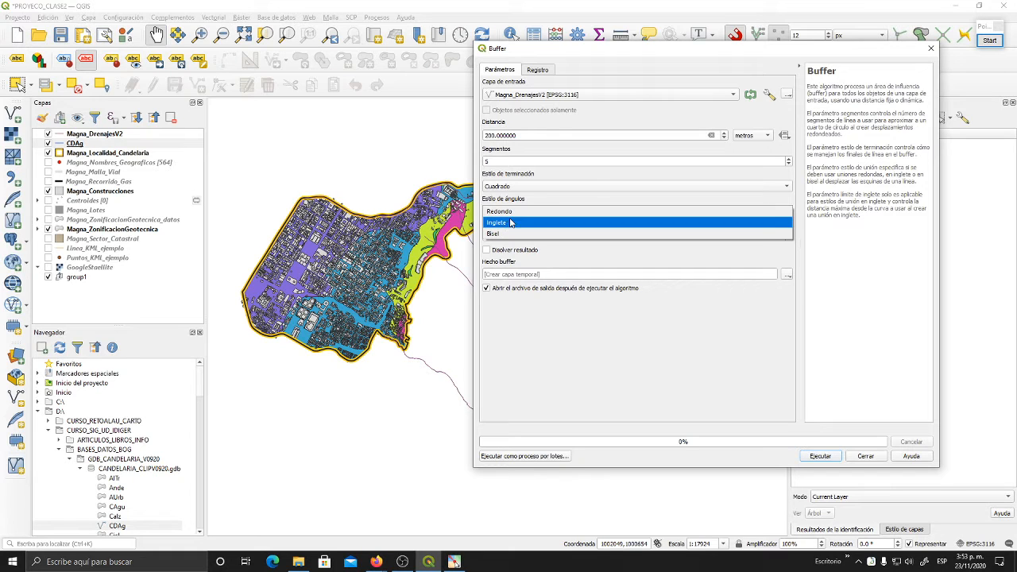
{"action": "left_click", "coordinate": [511, 224]}
{"action": "left_click", "coordinate": [511, 211]}
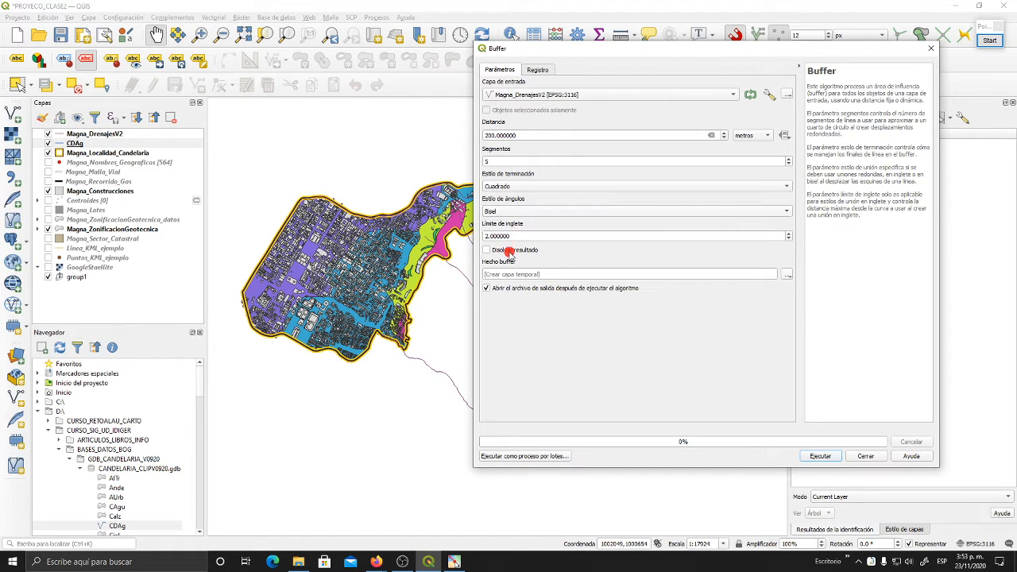
{"action": "left_click", "coordinate": [511, 224]}
{"action": "left_click", "coordinate": [512, 213]}
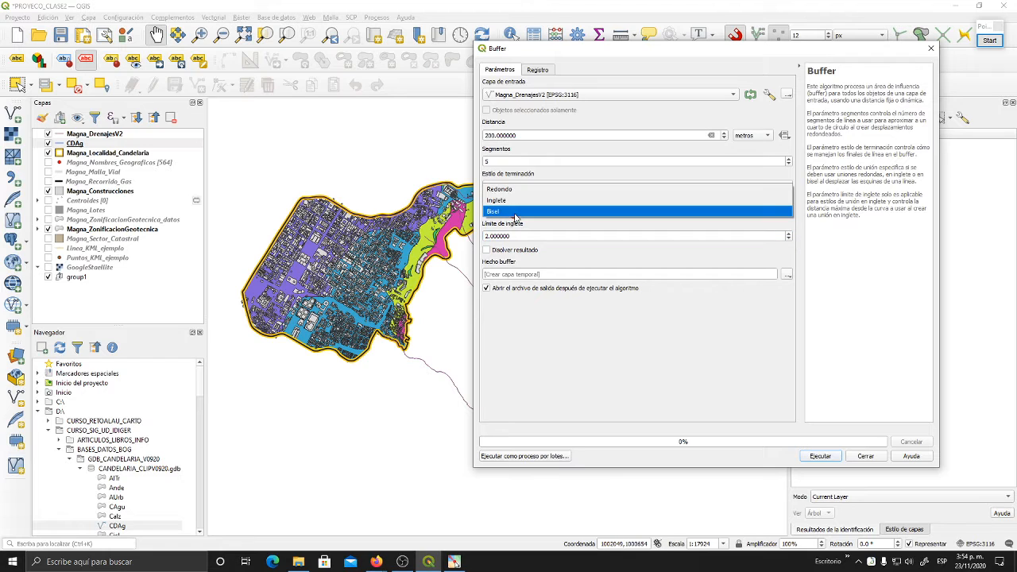
{"action": "left_click", "coordinate": [514, 205]}
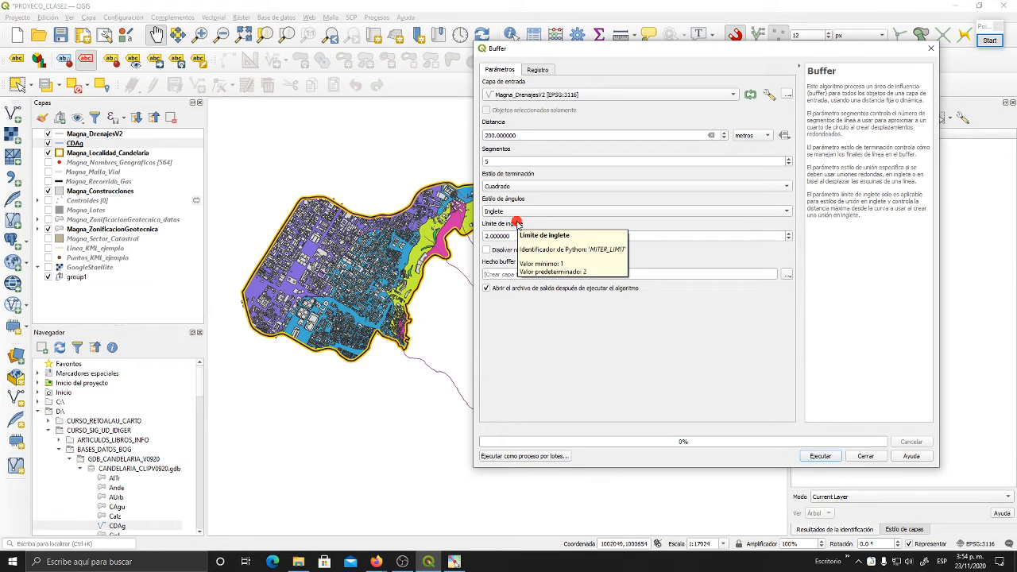
- Set both the buffer's corner style and its end style to Redondo
{"action": "left_click", "coordinate": [518, 211]}
{"action": "left_click", "coordinate": [513, 193]}
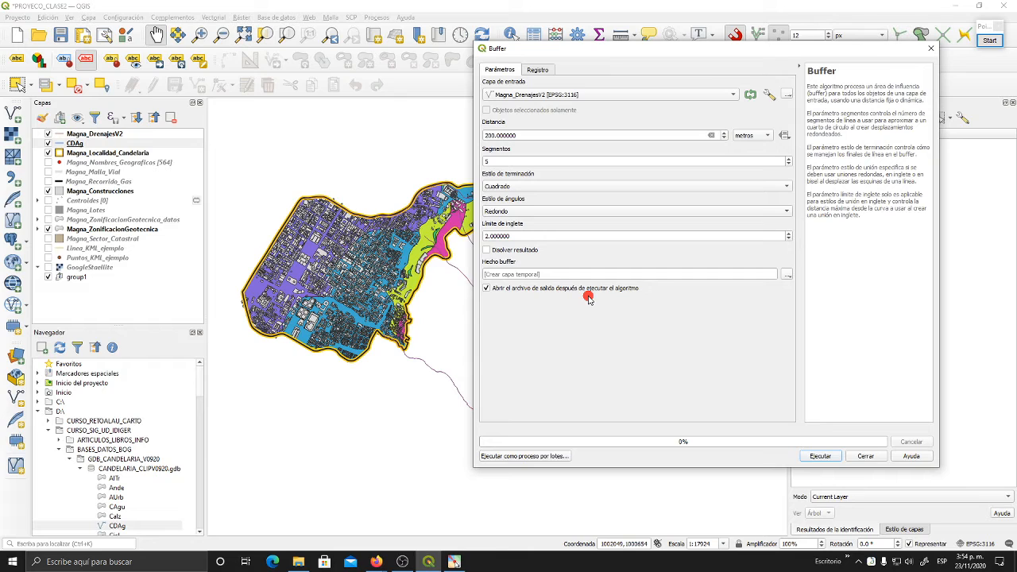
{"action": "left_click", "coordinate": [522, 188]}
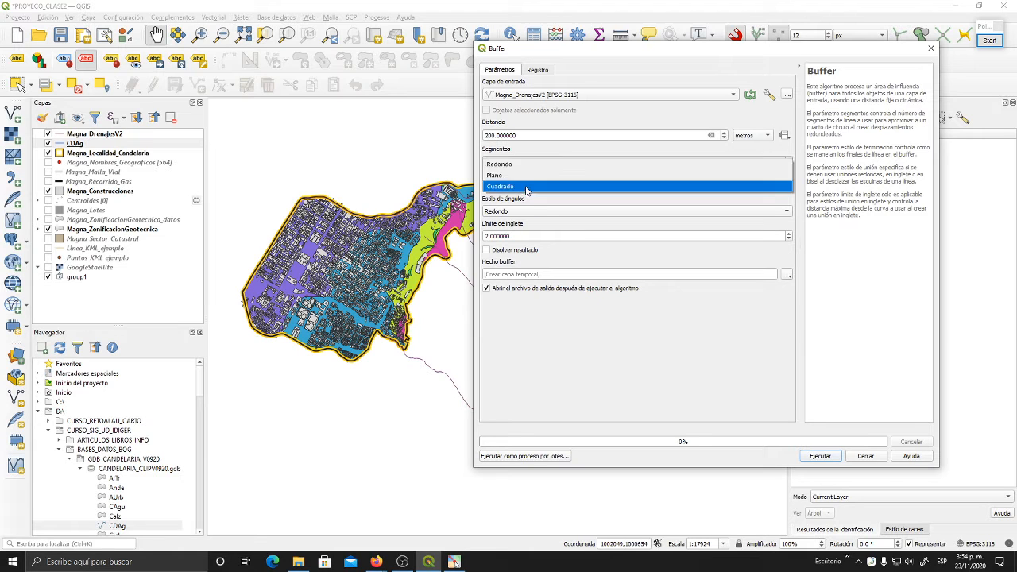
{"action": "left_click", "coordinate": [609, 259]}
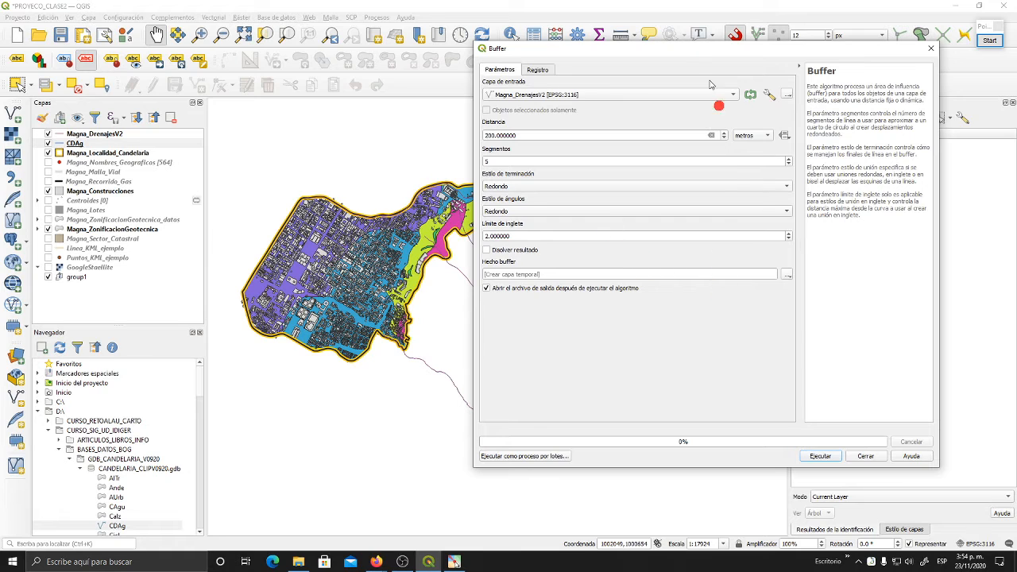
{"action": "left_click_drag", "start_coordinate": [673, 46], "coordinate": [482, 60]}
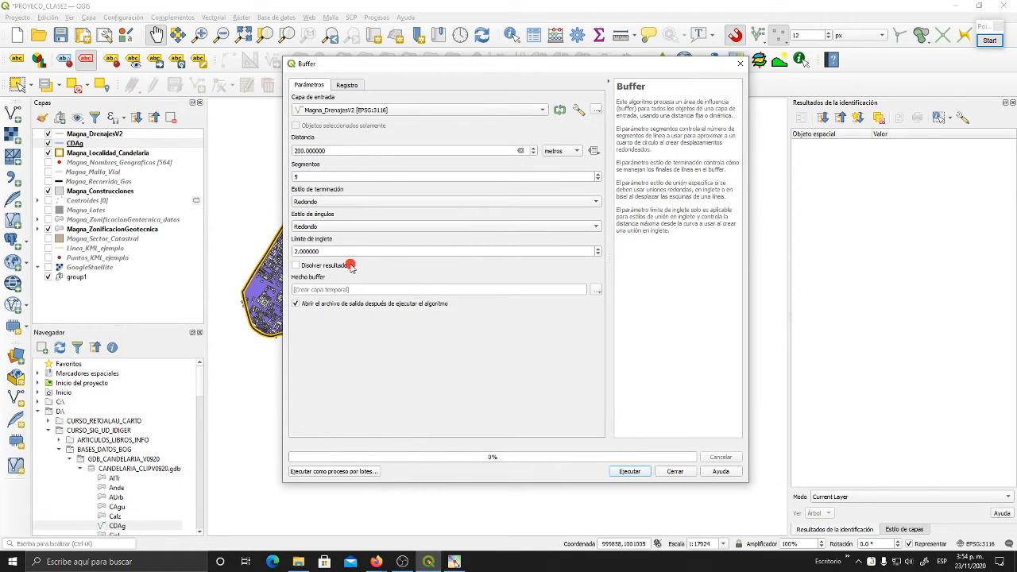
{"action": "left_click", "coordinate": [510, 291]}
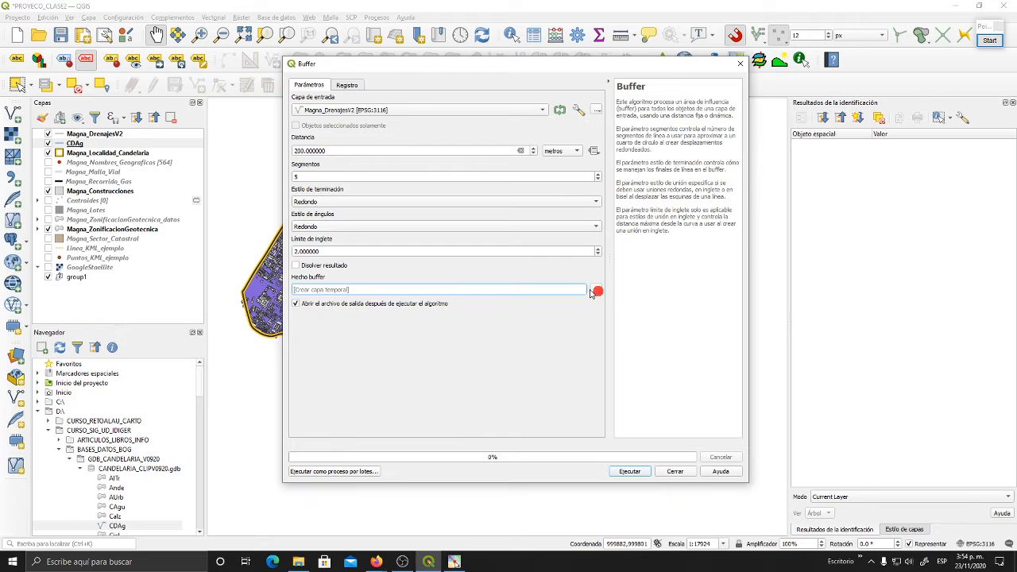
{"action": "left_click", "coordinate": [600, 291]}
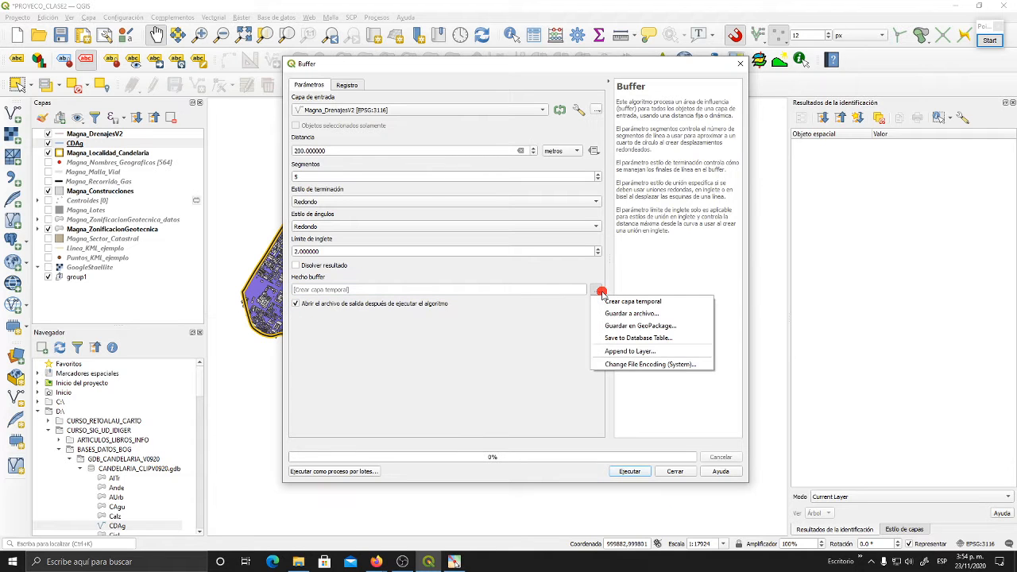
{"action": "left_click", "coordinate": [654, 312]}
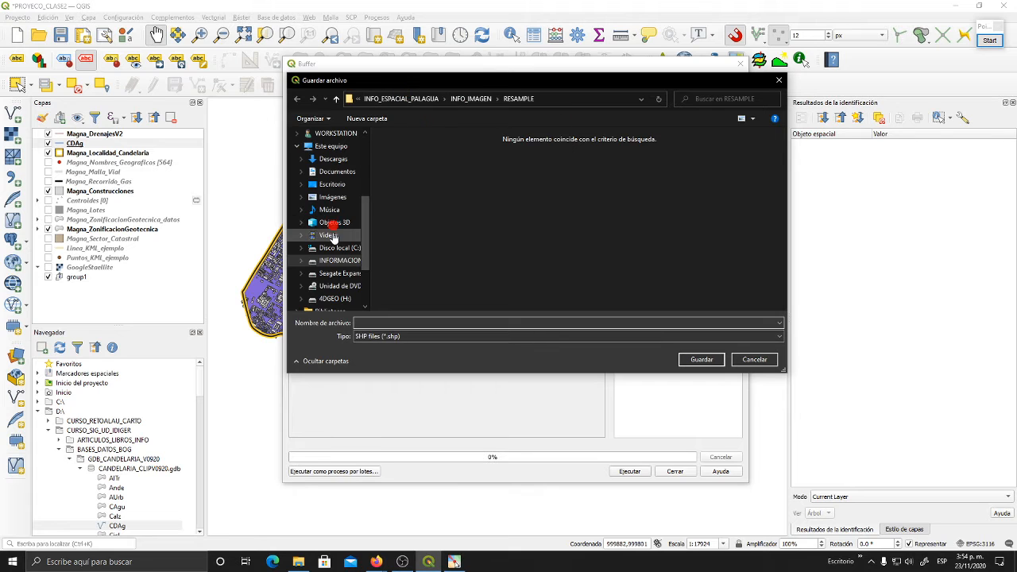
{"action": "left_click", "coordinate": [340, 261]}
{"action": "double_click", "coordinate": [448, 160]}
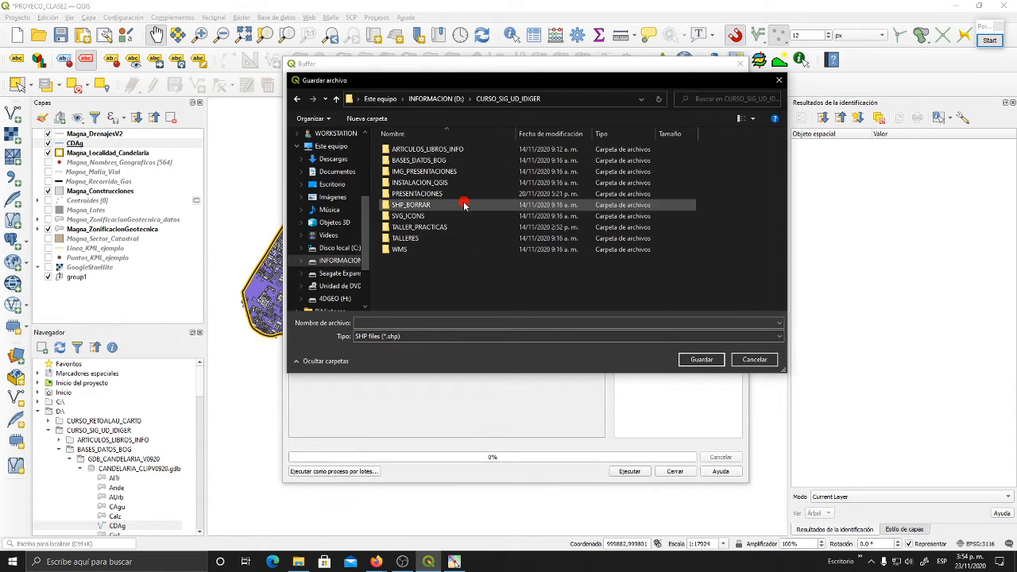
{"action": "double_click", "coordinate": [443, 159]}
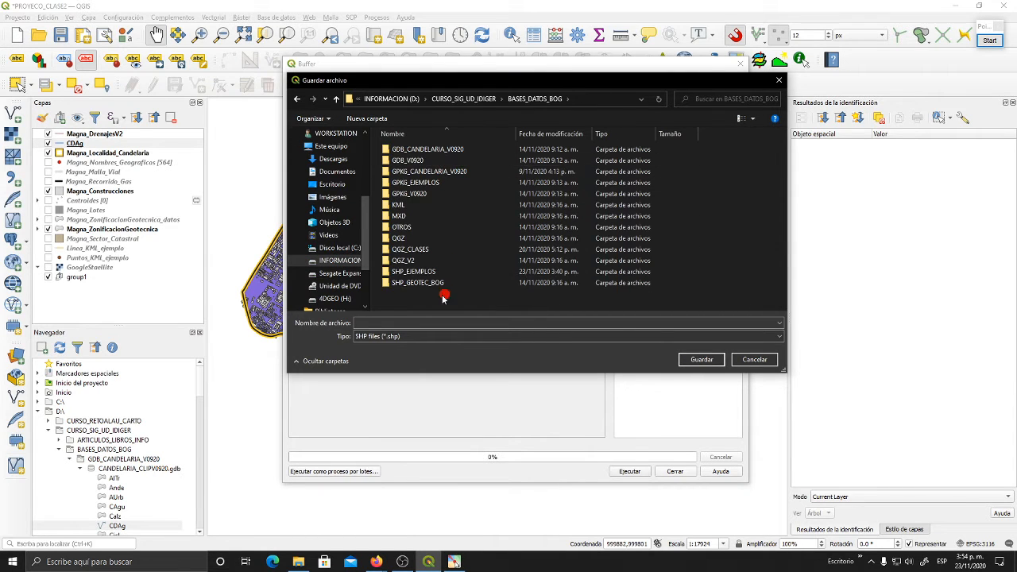
{"action": "double_click", "coordinate": [411, 272]}
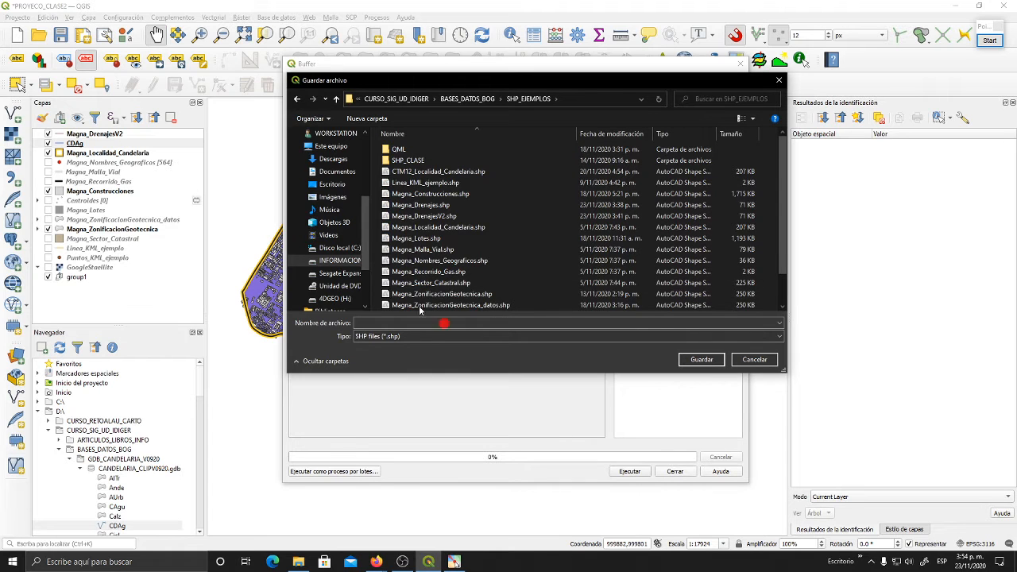
{"action": "left_click", "coordinate": [755, 359]}
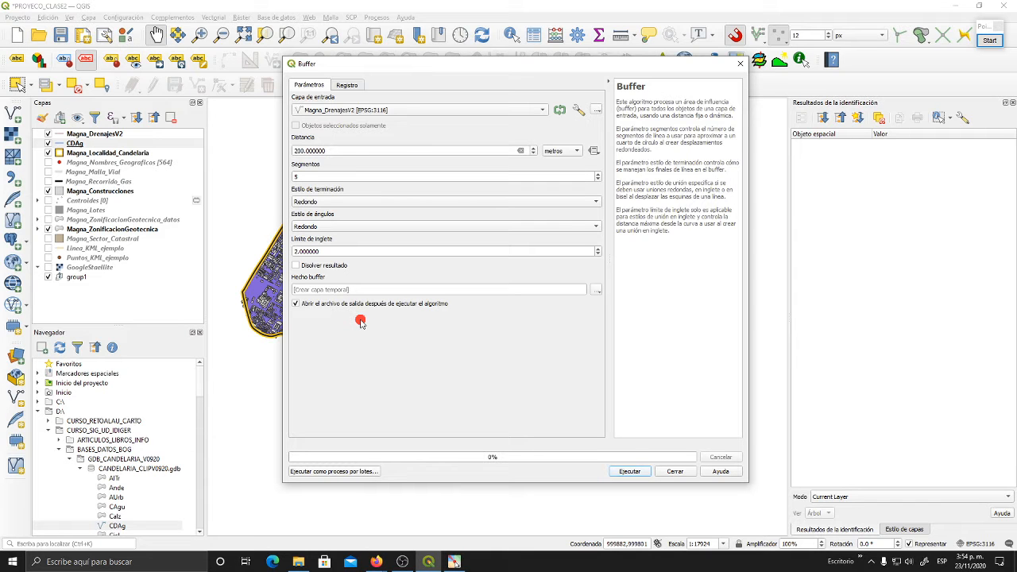
- Run the 200-metre Buffer on Magna_DrenajesV2 with a temporary output layer and close the tool
{"action": "left_click_drag", "start_coordinate": [608, 64], "coordinate": [536, 67]}
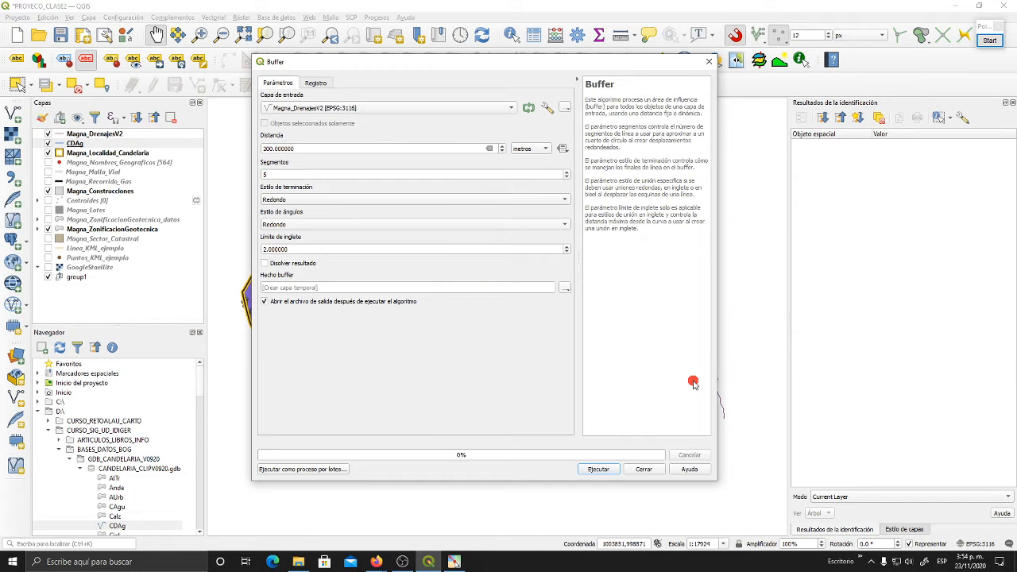
{"action": "left_click_drag", "start_coordinate": [462, 61], "coordinate": [121, 95]}
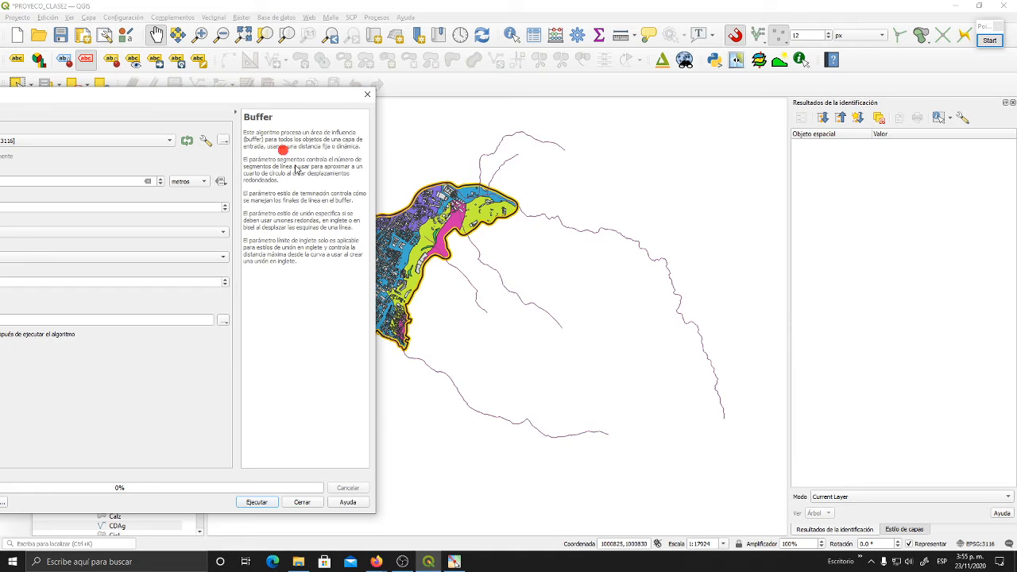
{"action": "left_click_drag", "start_coordinate": [294, 94], "coordinate": [619, 49]}
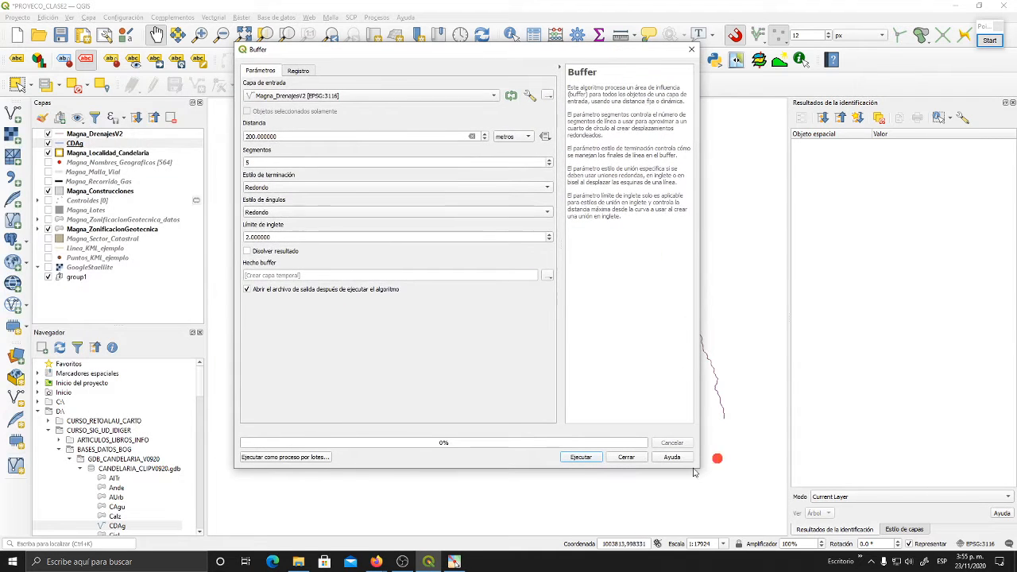
{"action": "left_click", "coordinate": [595, 458]}
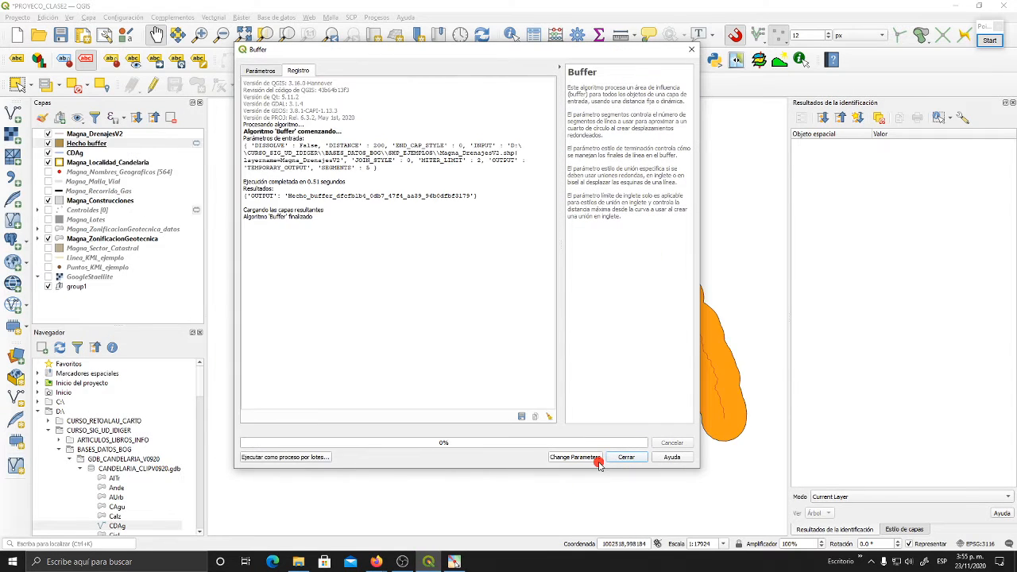
{"action": "left_click", "coordinate": [640, 461]}
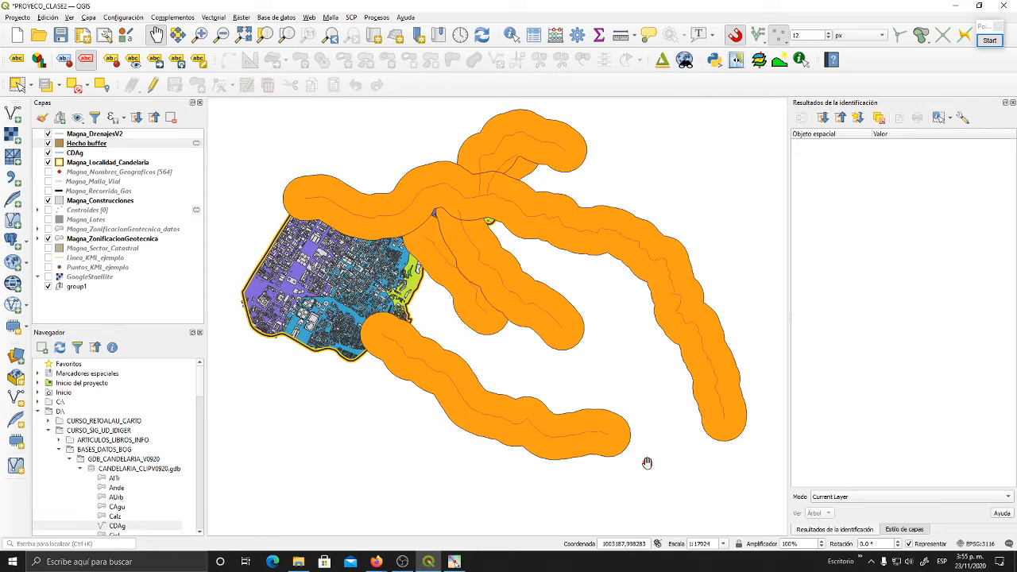
- Examine the temporary buffer layer around the drainages, including the rounded ends and the areas where neighbouring buffers overlap
{"action": "left_click_drag", "start_coordinate": [650, 421], "coordinate": [628, 410]}
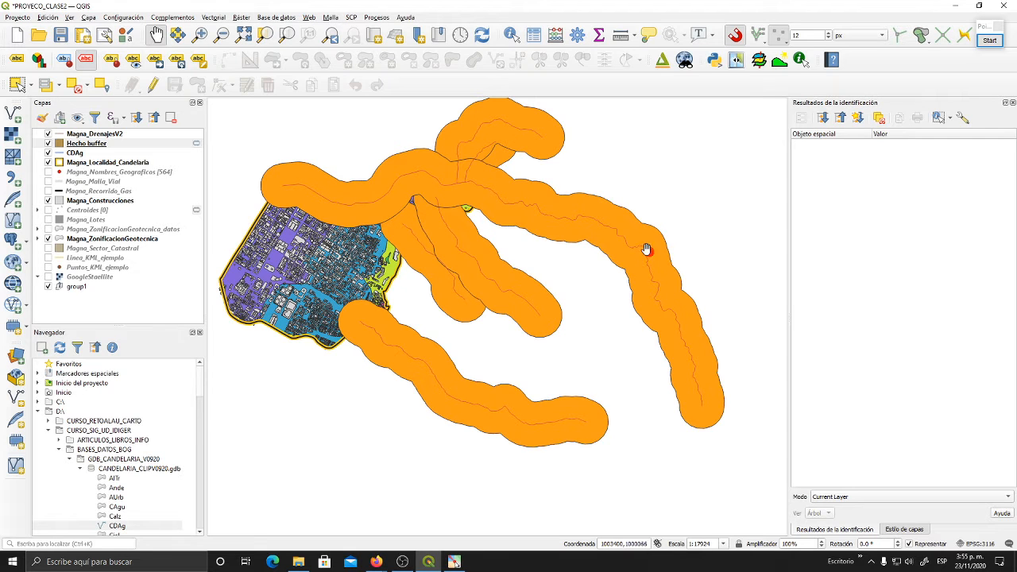
{"action": "left_click_drag", "start_coordinate": [356, 215], "coordinate": [372, 227]}
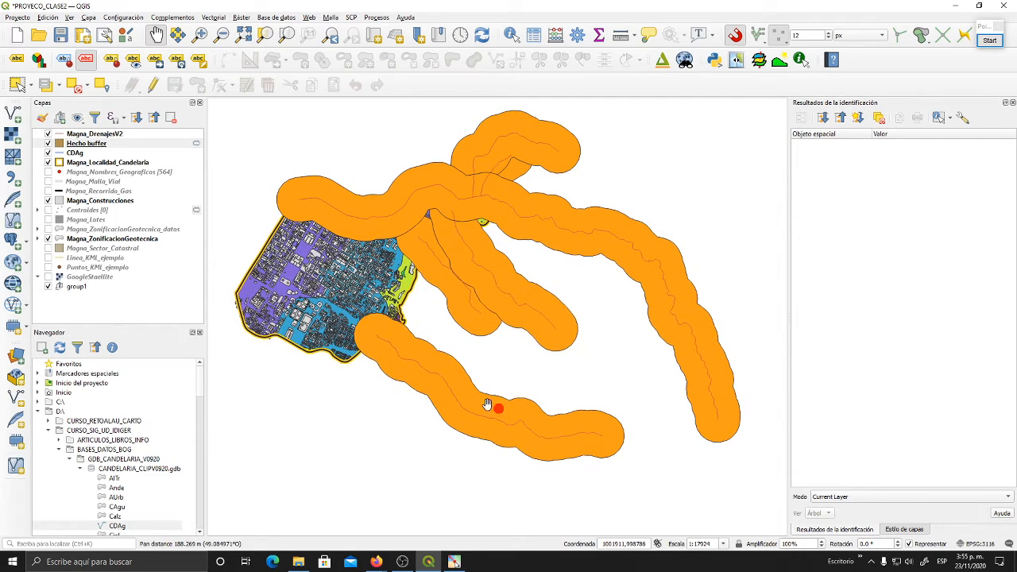
{"action": "left_click_drag", "start_coordinate": [460, 252], "coordinate": [468, 319]}
{"action": "scroll", "coordinate": [465, 314], "scroll_direction": "up", "scroll_amount": 2}
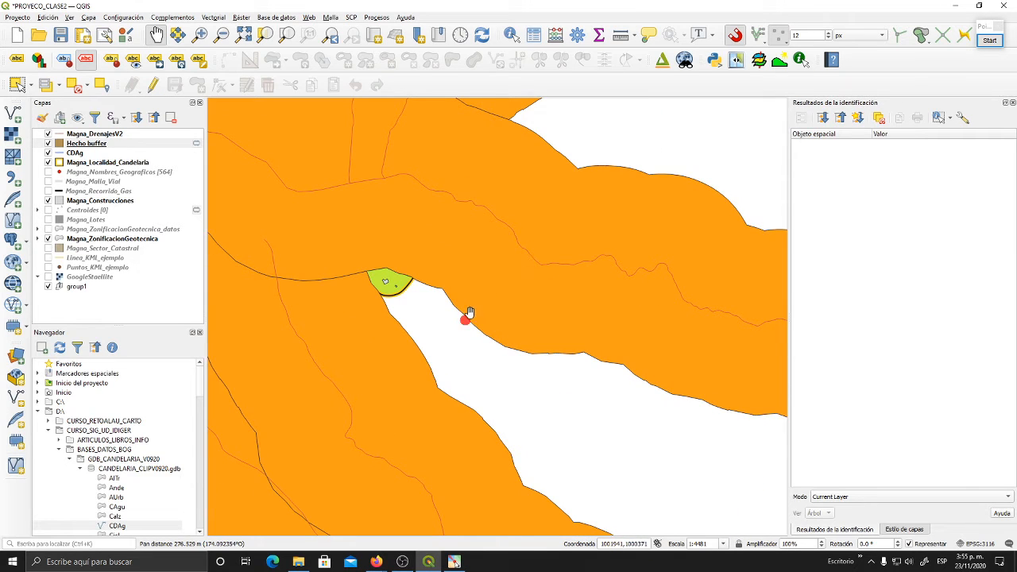
{"action": "left_click_drag", "start_coordinate": [409, 272], "coordinate": [433, 262]}
{"action": "scroll", "coordinate": [564, 281], "scroll_direction": "down", "scroll_amount": 2}
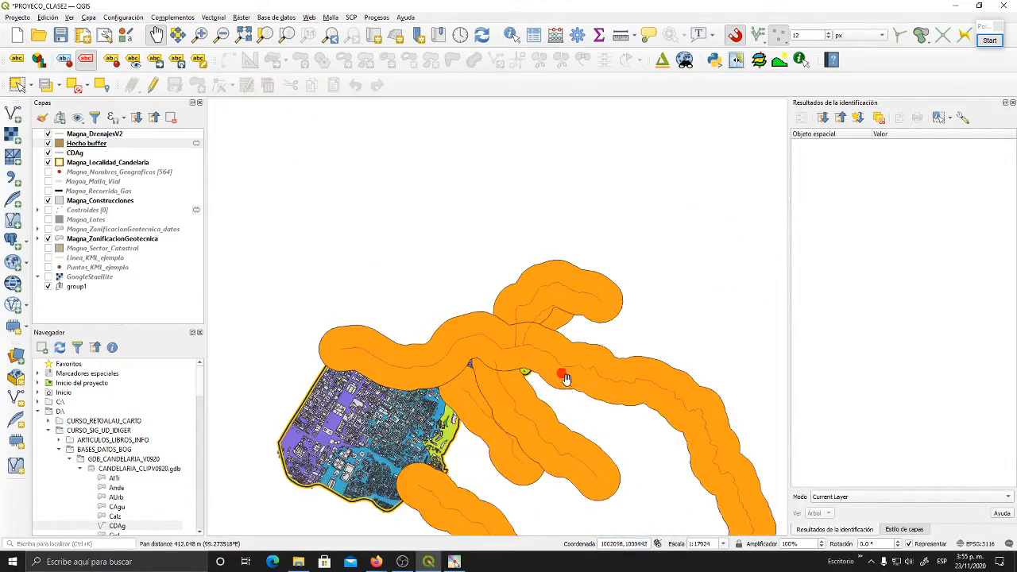
{"action": "left_click_drag", "start_coordinate": [582, 470], "coordinate": [529, 324]}
{"action": "mouse_move", "coordinate": [557, 389]}
{"action": "left_mouse_down"}
{"action": "mouse_move", "coordinate": [552, 366]}
{"action": "mouse_move", "coordinate": [561, 387]}
{"action": "left_mouse_up"}
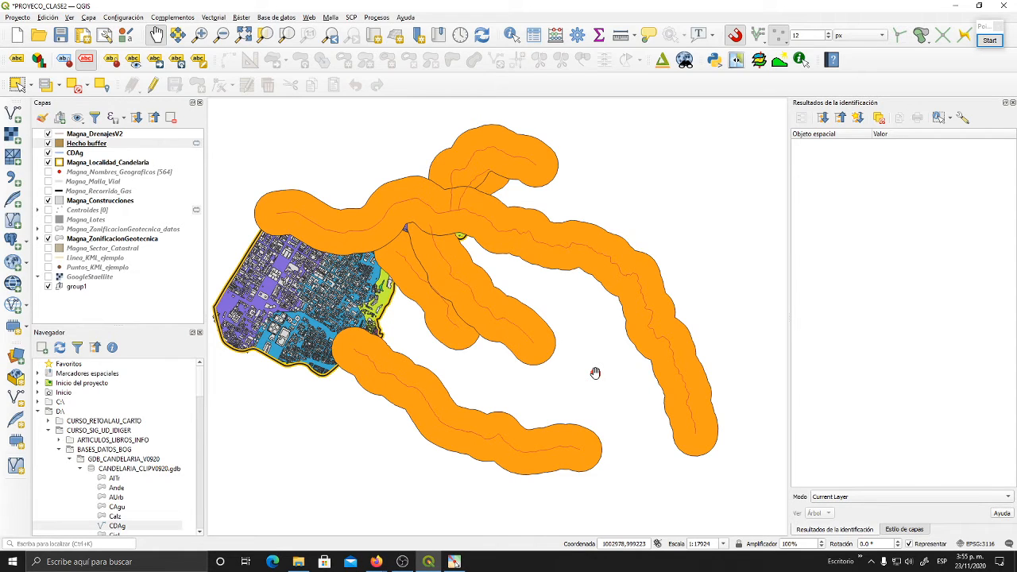
{"action": "left_click_drag", "start_coordinate": [596, 329], "coordinate": [604, 340]}
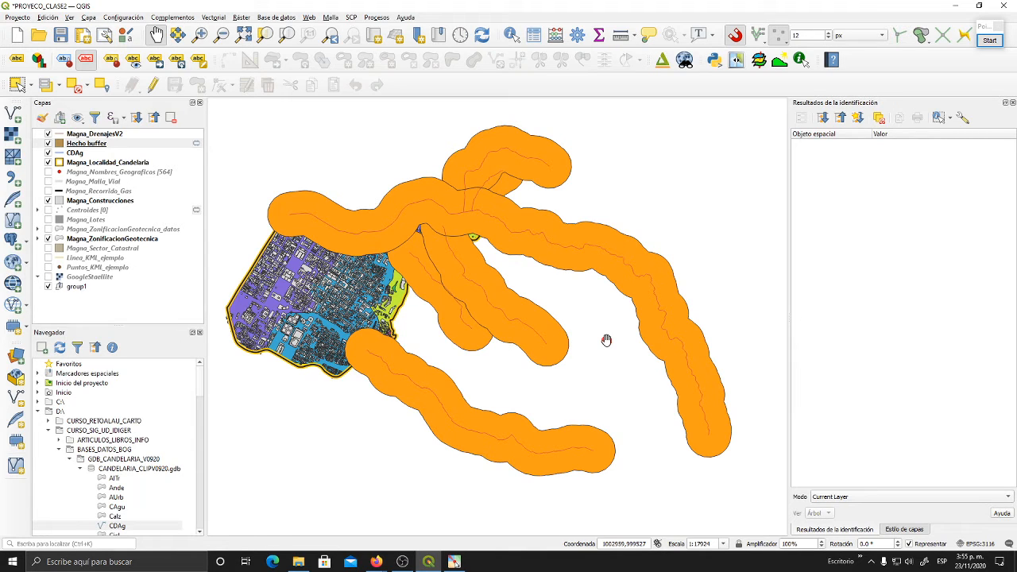
{"action": "left_click", "coordinate": [87, 145]}
{"action": "left_click", "coordinate": [113, 145]}
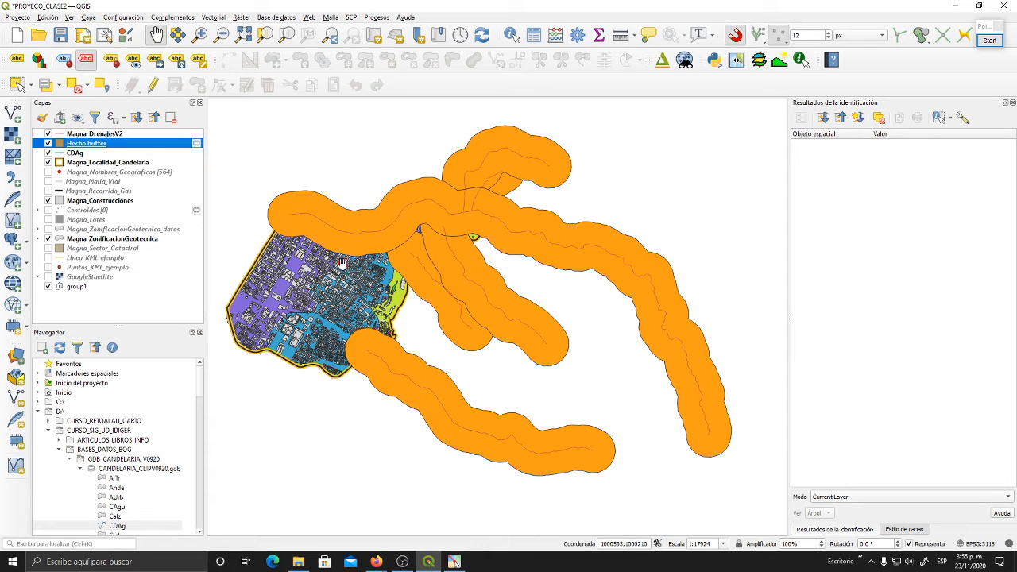
{"action": "left_click", "coordinate": [150, 143]}
- Select the longest drainage line, which crosses the north of Candelaria, in the Magna_DrenajesV2 layer
{"action": "left_click", "coordinate": [96, 135]}
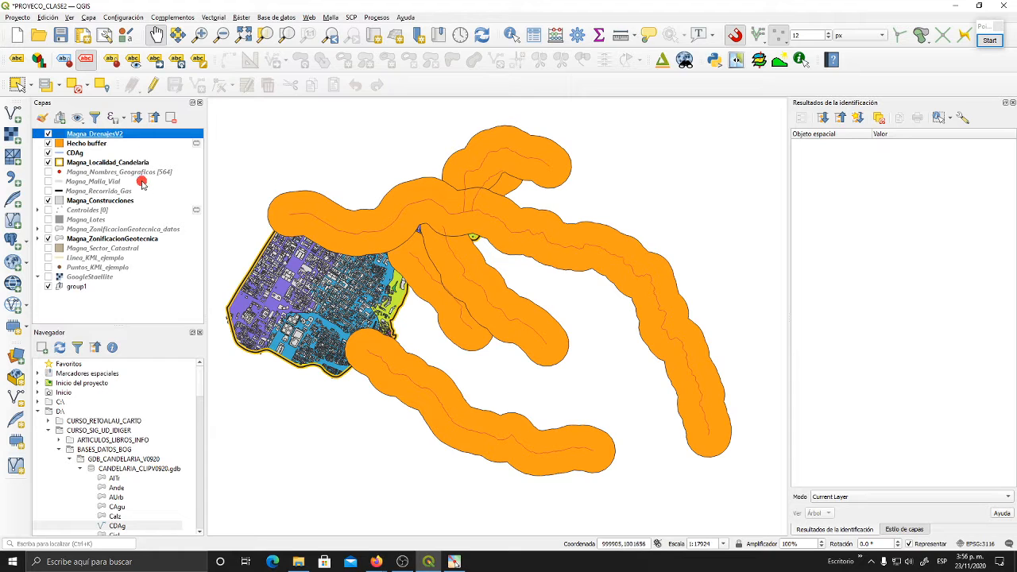
{"action": "left_click", "coordinate": [19, 86]}
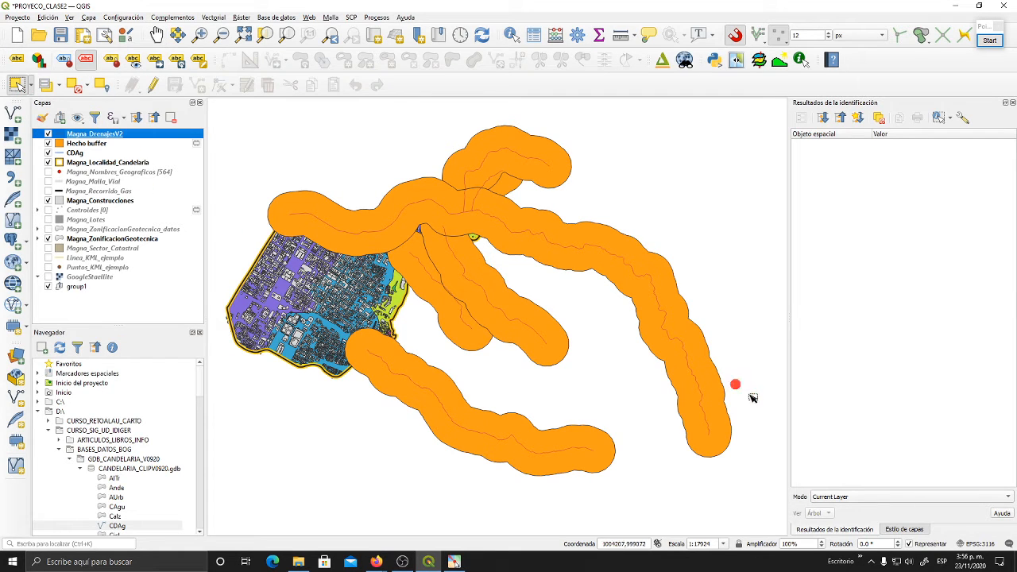
{"action": "left_click_drag", "start_coordinate": [677, 407], "coordinate": [653, 361]}
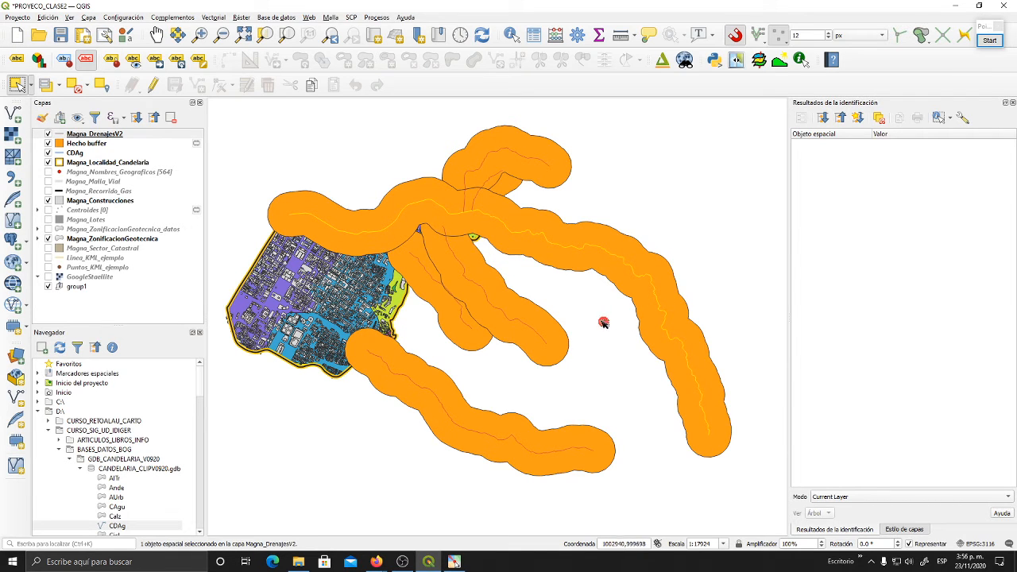
- Start a new Buffer on Magna_DrenajesV2 limited to selected features, with a distance of 150 metres
{"action": "left_click_drag", "start_coordinate": [604, 323], "coordinate": [599, 330]}
{"action": "left_click", "coordinate": [213, 16]}
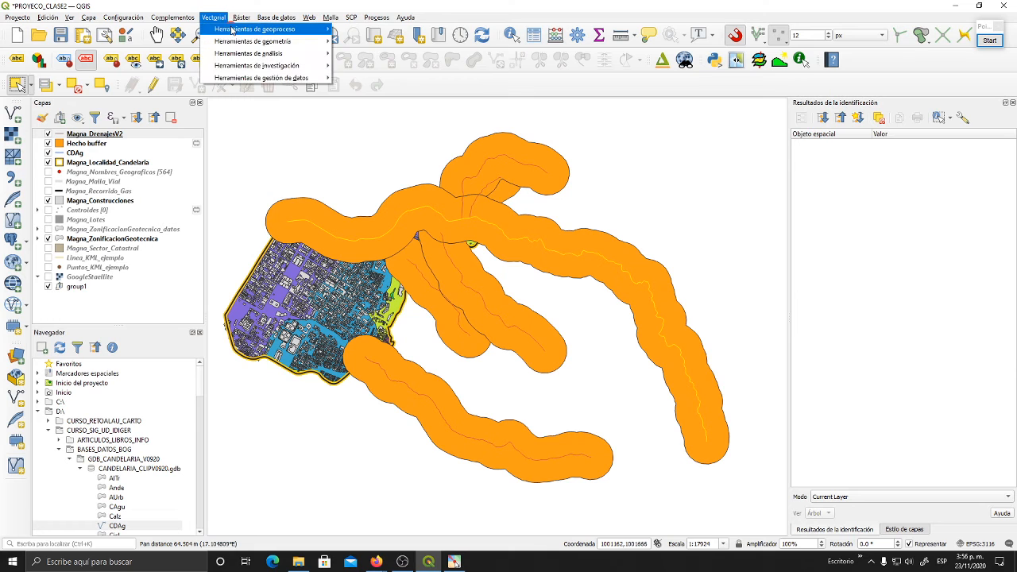
{"action": "mouse_move", "coordinate": [310, 28]}
{"action": "left_click", "coordinate": [381, 32]}
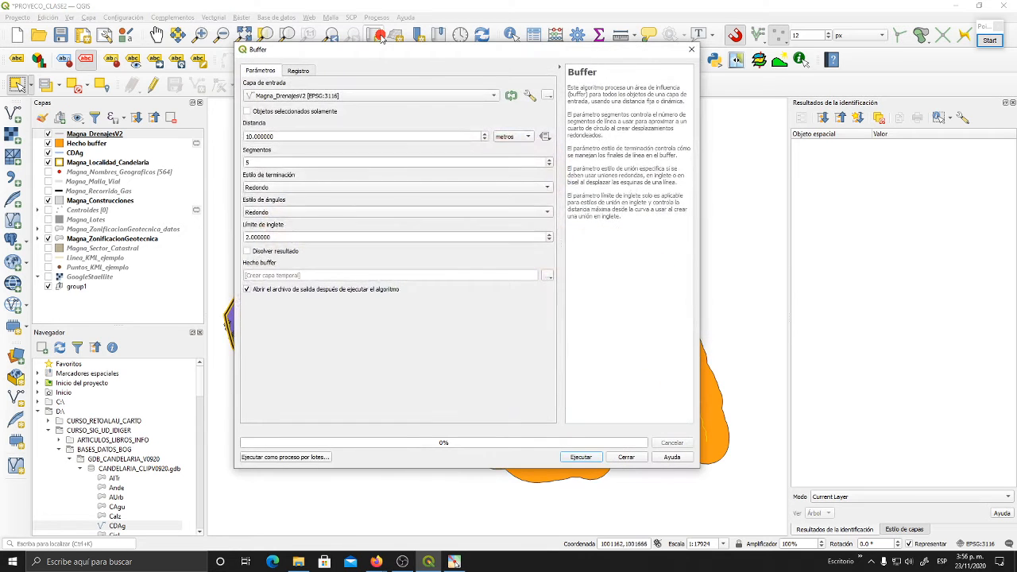
{"action": "left_click_drag", "start_coordinate": [370, 39], "coordinate": [490, 42]}
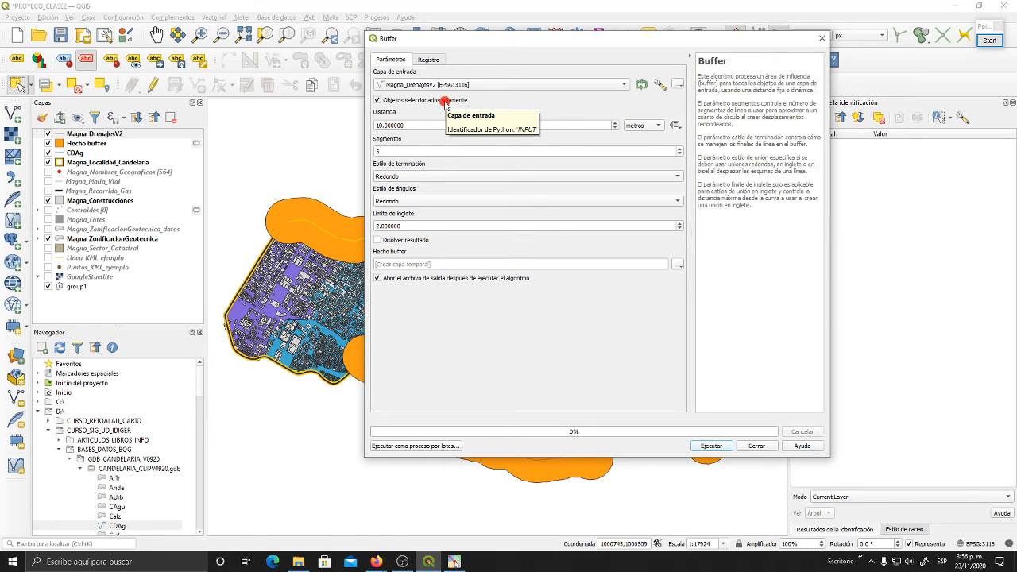
{"action": "left_click_drag", "start_coordinate": [409, 125], "coordinate": [361, 124]}
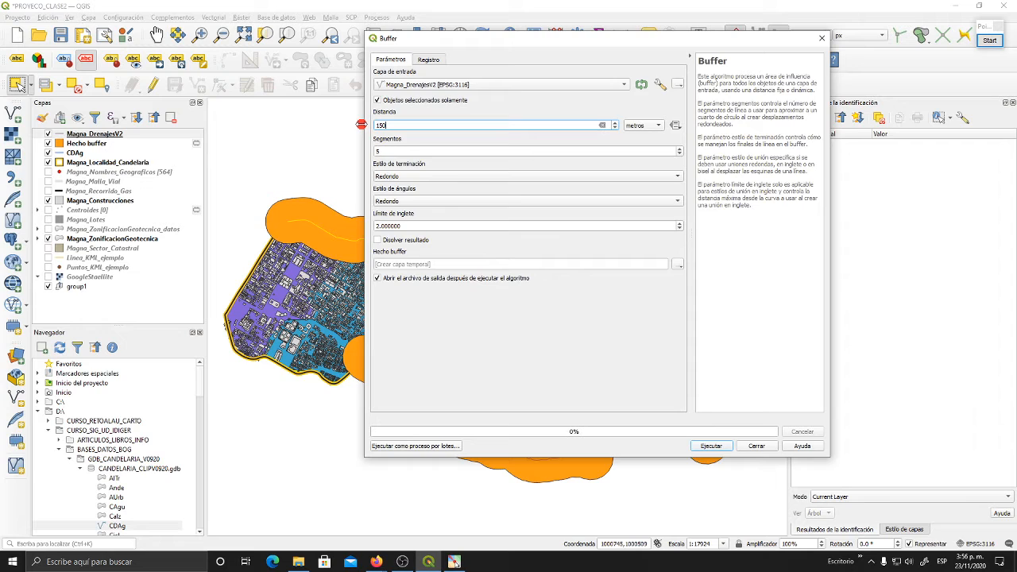
- Set the buffer's end style to Plano, keep 5 segments, run it to a temporary layer and close the tool
{"action": "left_click", "coordinate": [402, 153]}
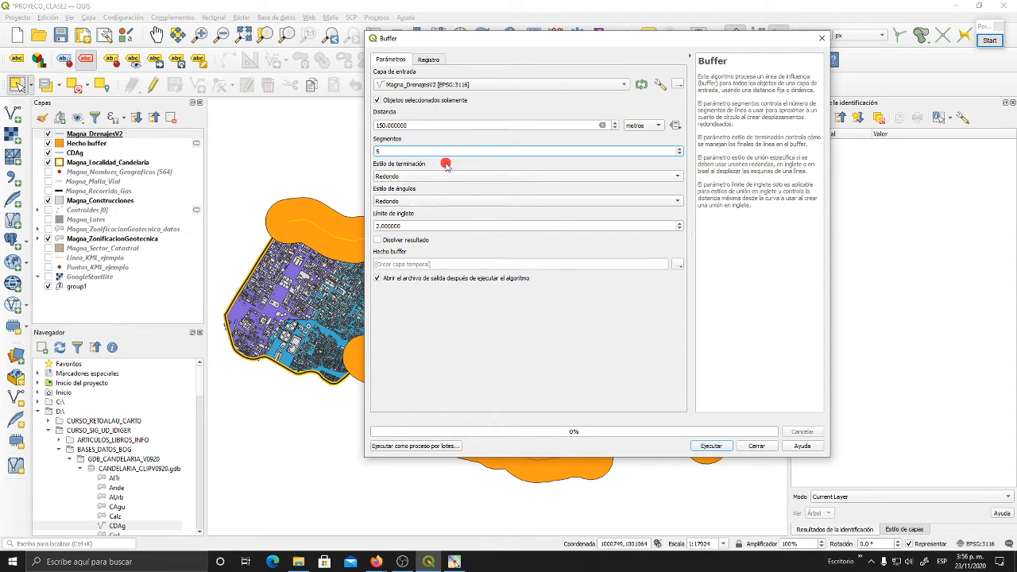
{"action": "left_click", "coordinate": [675, 178]}
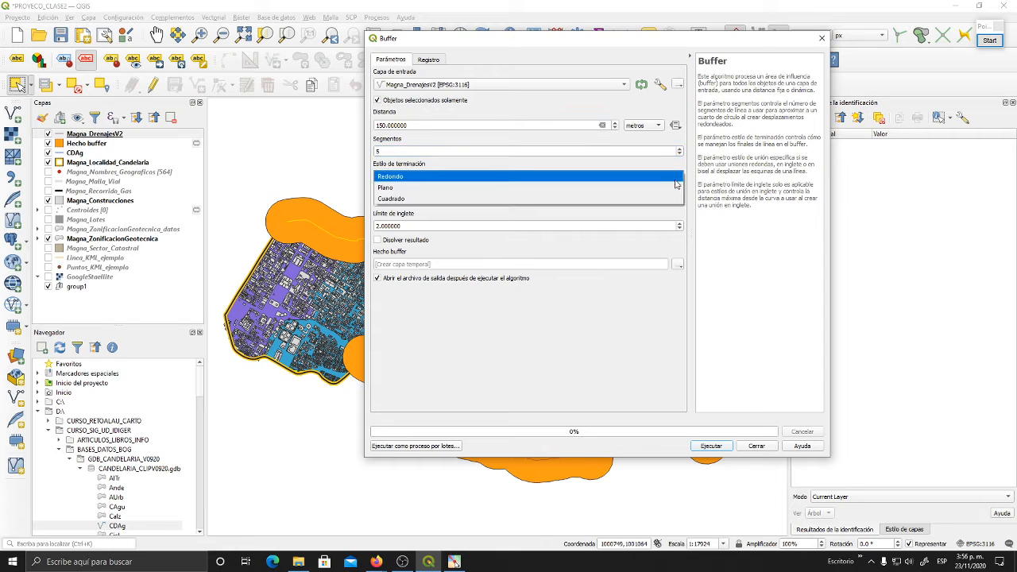
{"action": "left_click", "coordinate": [409, 188]}
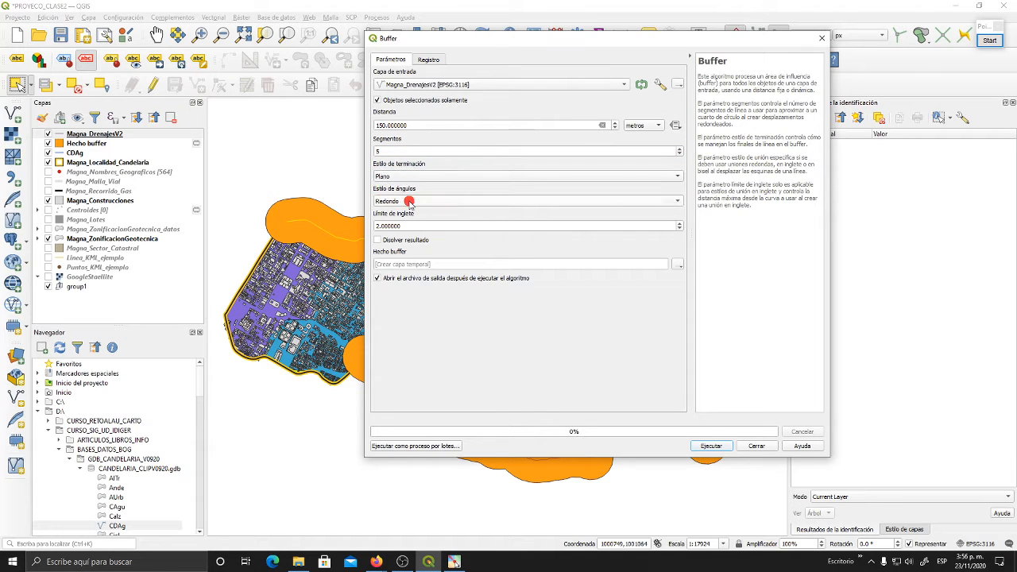
{"action": "left_click", "coordinate": [388, 151]}
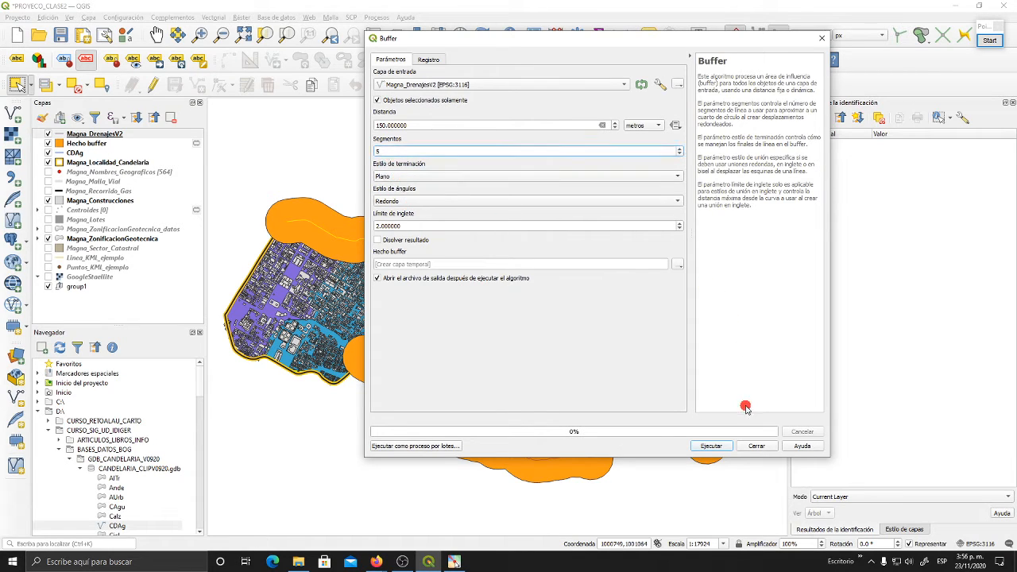
{"action": "left_click", "coordinate": [717, 448]}
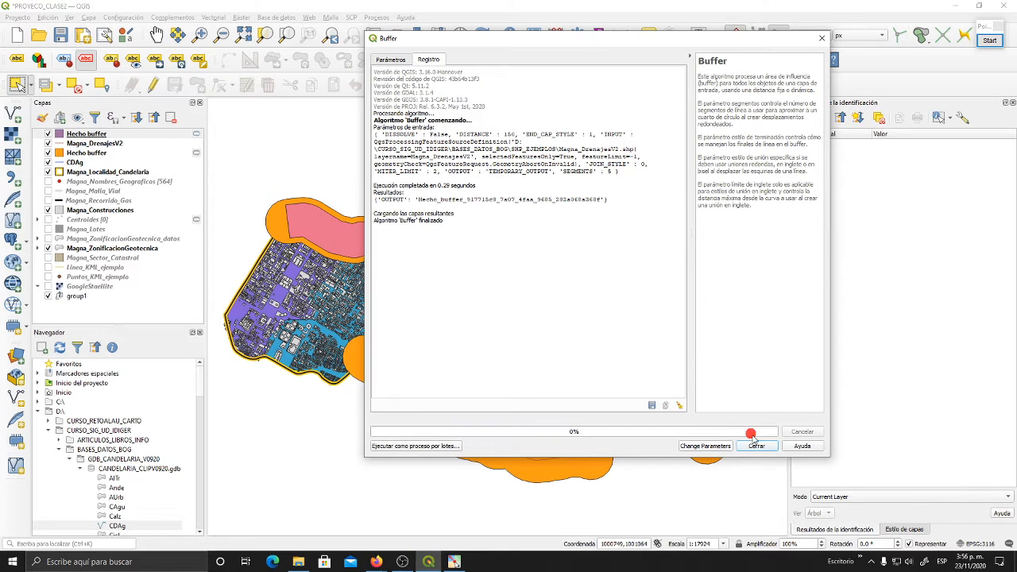
{"action": "left_click", "coordinate": [755, 444]}
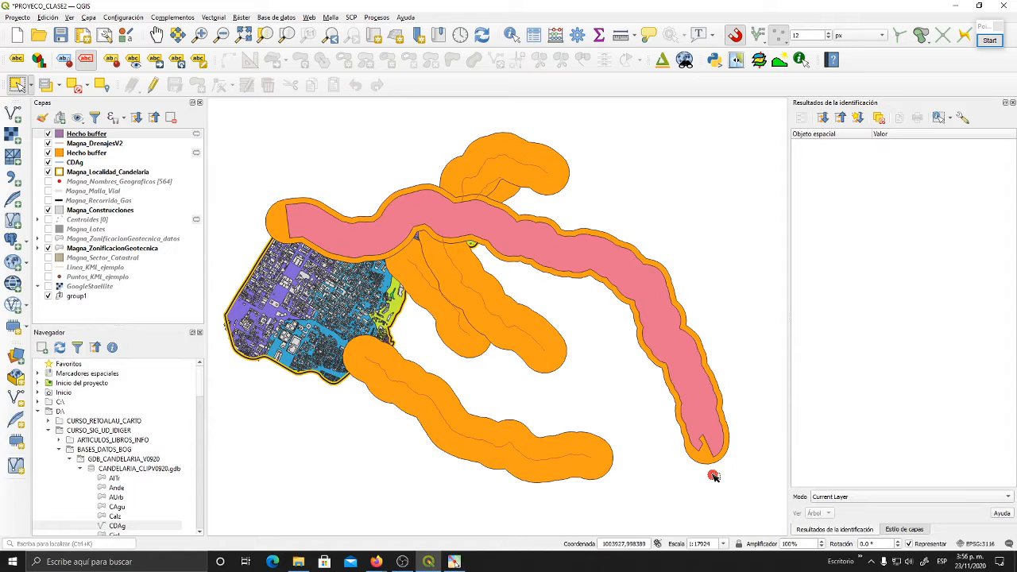
- Move the new 150-metre buffer layer below Magna_DrenajesV2 in the layer order
{"action": "left_click_drag", "start_coordinate": [706, 445], "coordinate": [653, 409]}
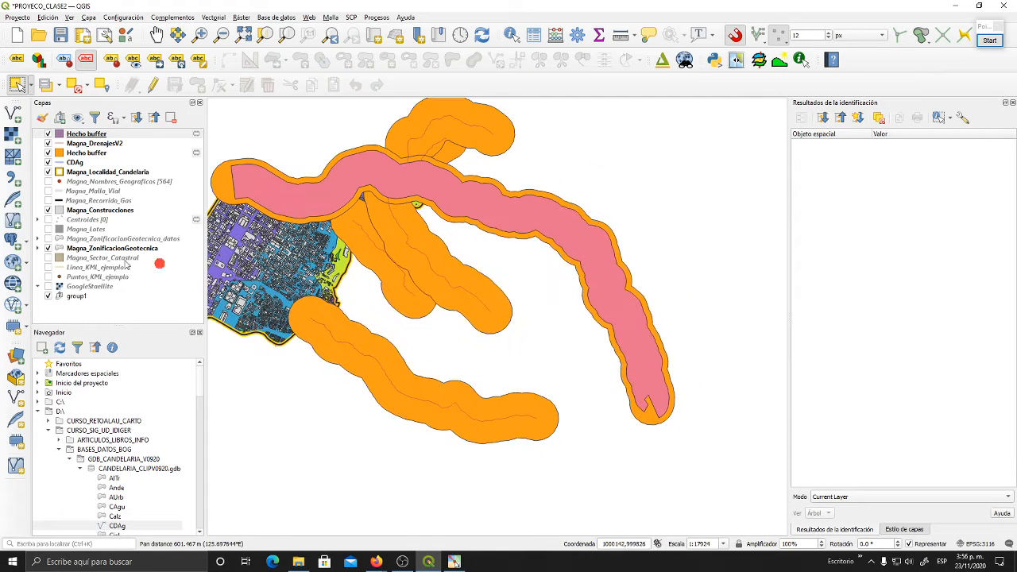
{"action": "left_click", "coordinate": [51, 138]}
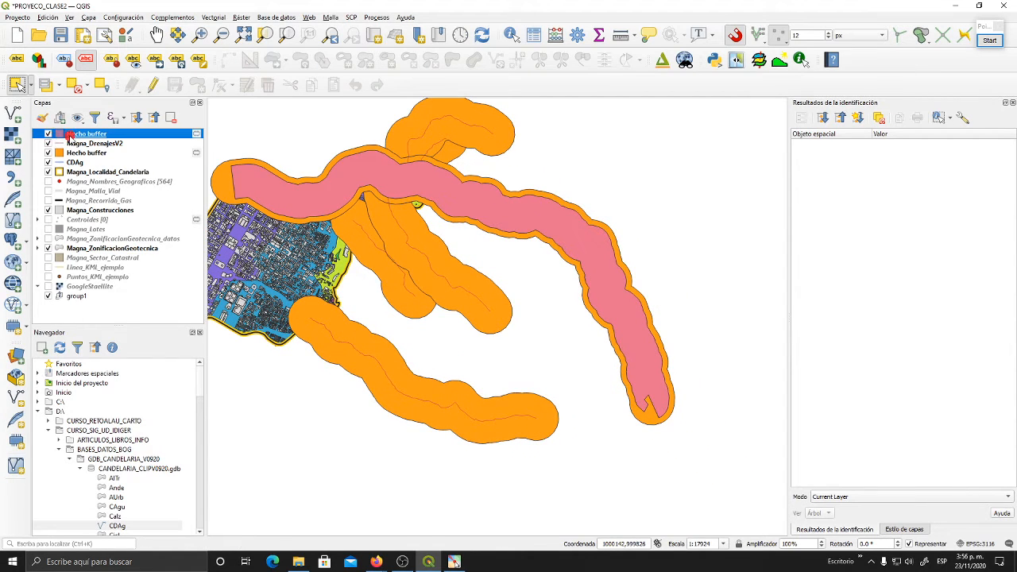
{"action": "left_click_drag", "start_coordinate": [70, 136], "coordinate": [87, 148]}
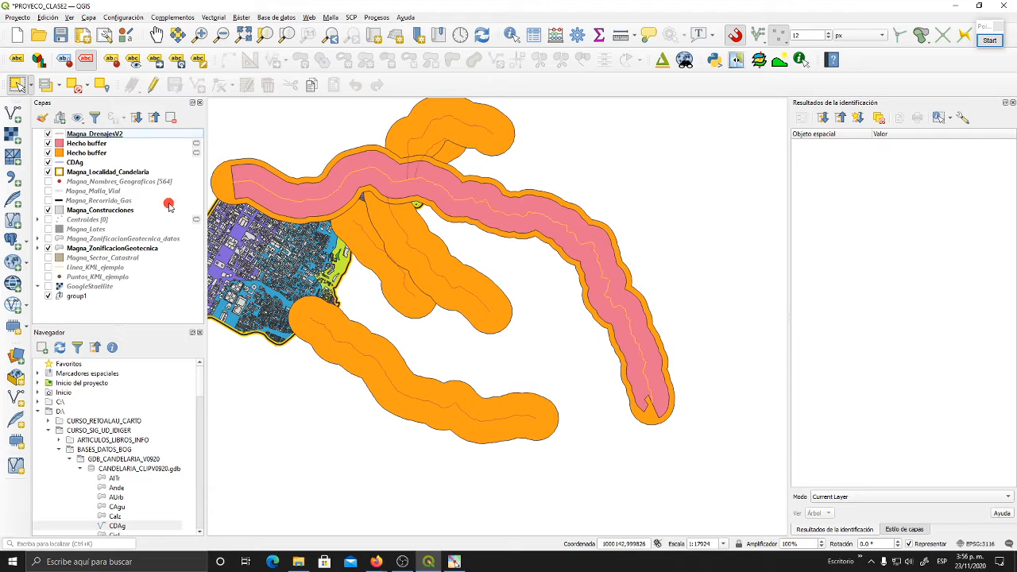
- Clear the feature selection in the Magna_DrenajesV2 layer
{"action": "left_click_drag", "start_coordinate": [468, 184], "coordinate": [530, 188]}
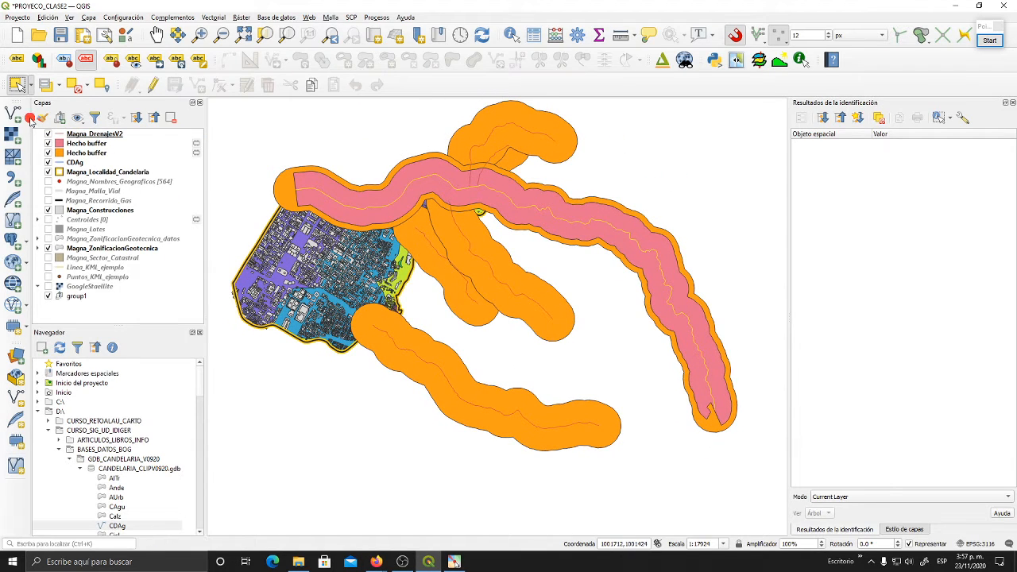
{"action": "left_click_drag", "start_coordinate": [525, 242], "coordinate": [528, 225]}
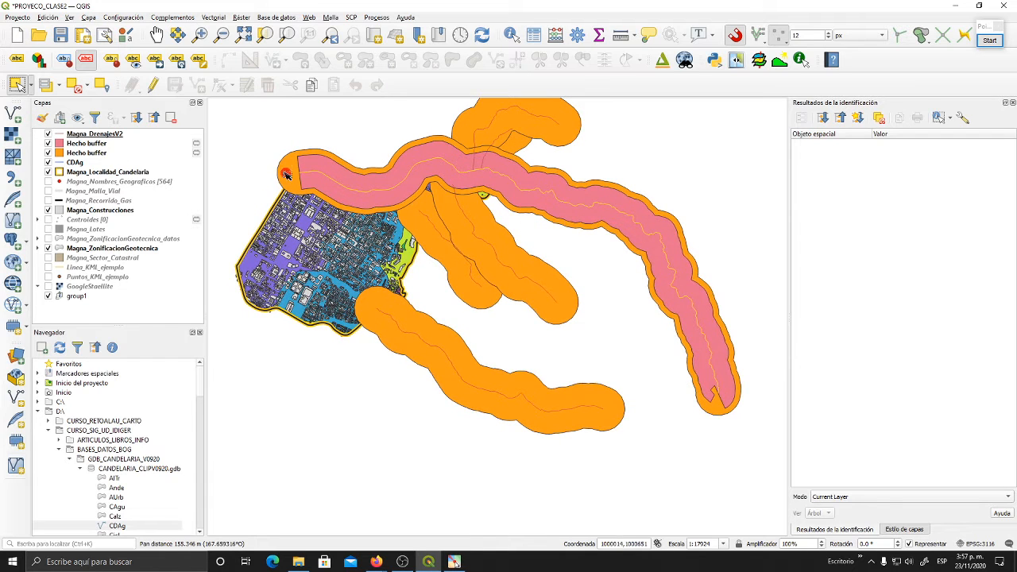
{"action": "left_click", "coordinate": [103, 134]}
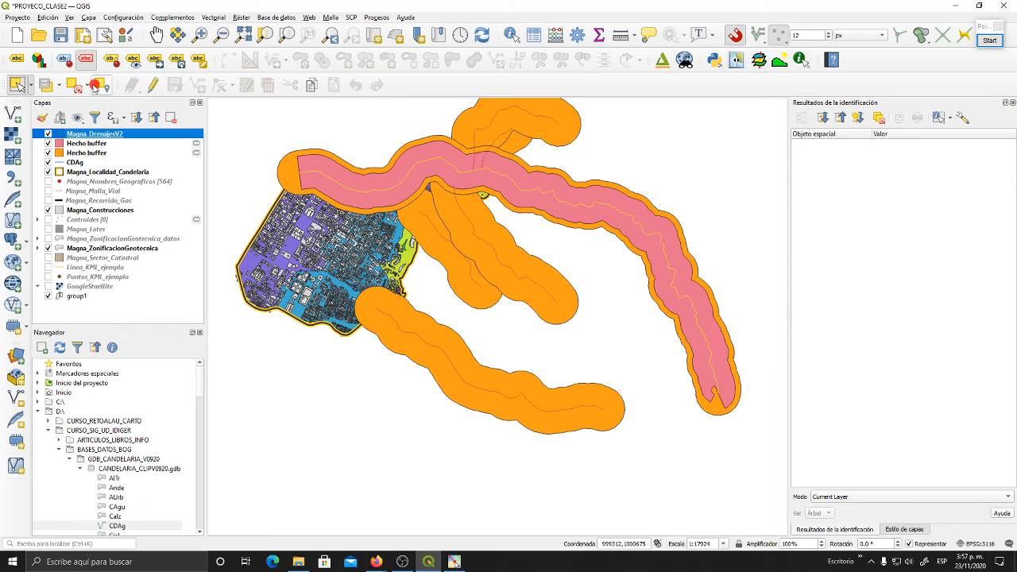
{"action": "left_click", "coordinate": [75, 86]}
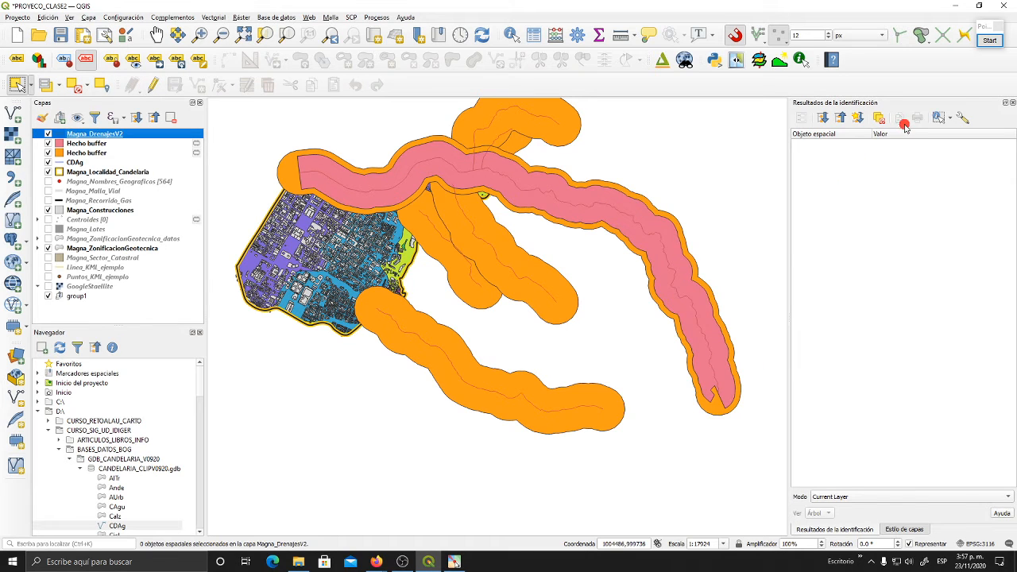
- Style the Magna_DrenajesV2 lines with the simple blue line preset, a pure blue colour and a width of 0.26 mm
{"action": "left_click", "coordinate": [891, 532]}
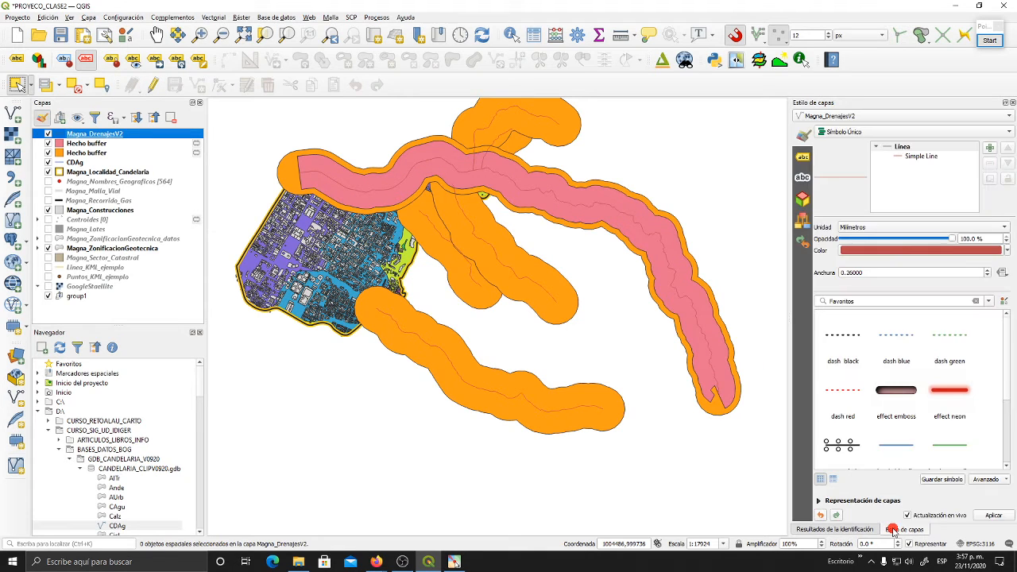
{"action": "left_click", "coordinate": [898, 447]}
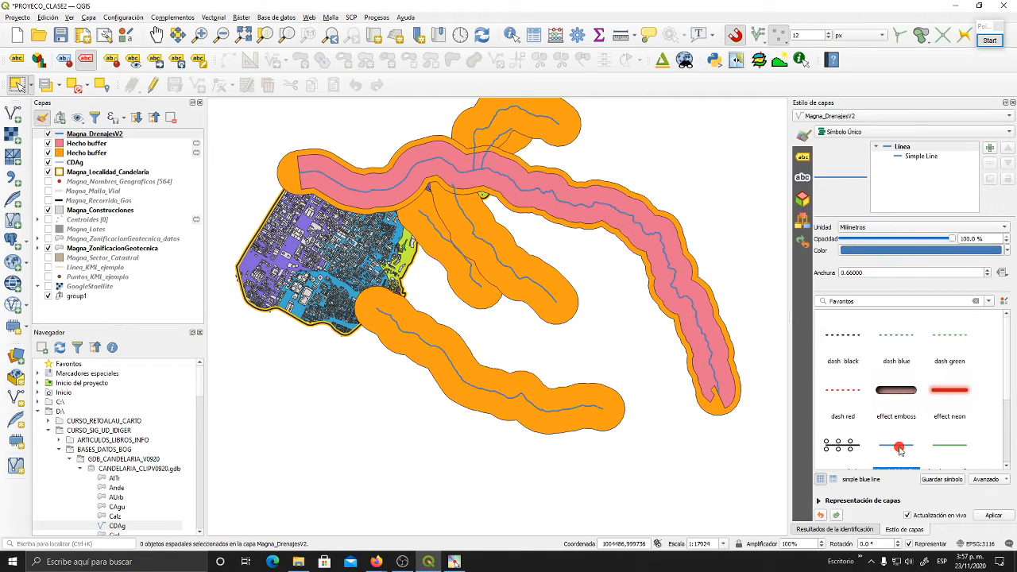
{"action": "left_click", "coordinate": [895, 158]}
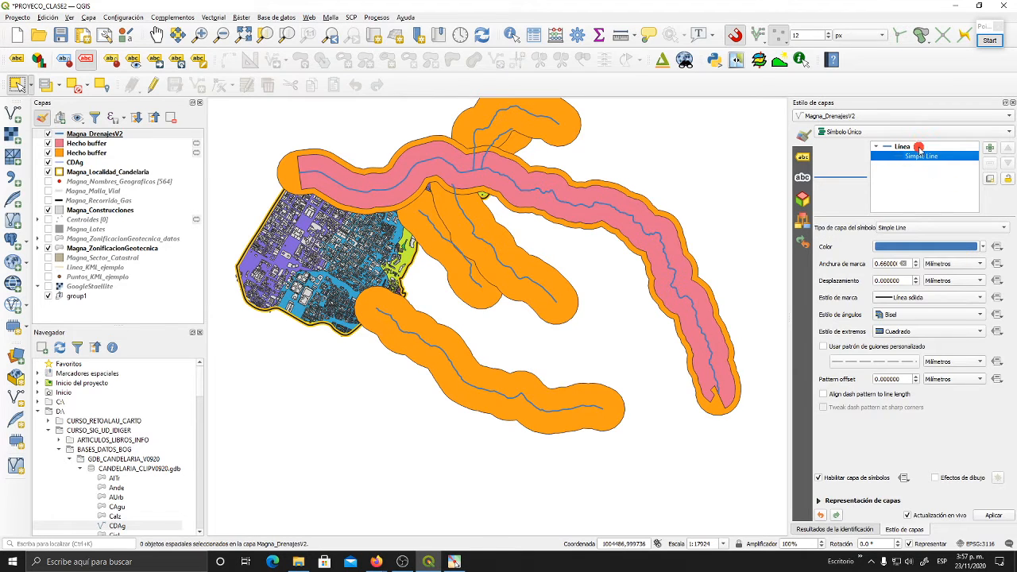
{"action": "left_click", "coordinate": [920, 150]}
{"action": "left_click", "coordinate": [1003, 251]}
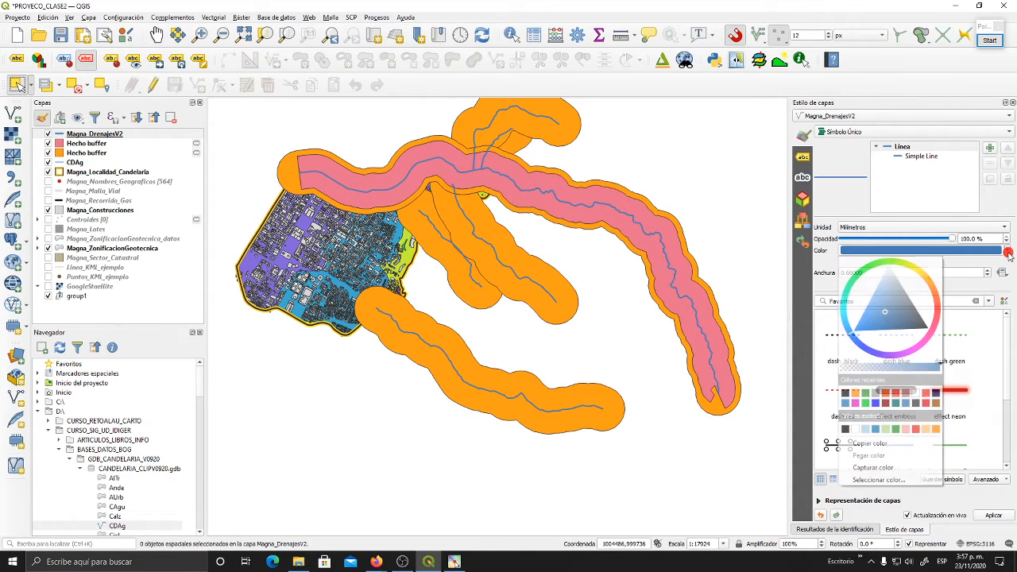
{"action": "left_click", "coordinate": [875, 404]}
{"action": "left_click", "coordinate": [988, 276]}
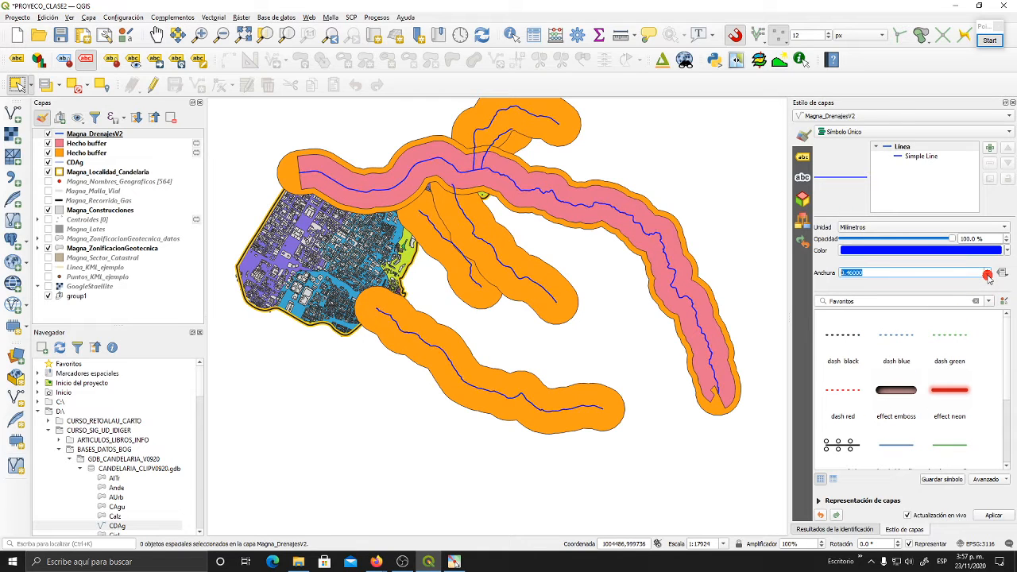
{"action": "left_click", "coordinate": [988, 276]}
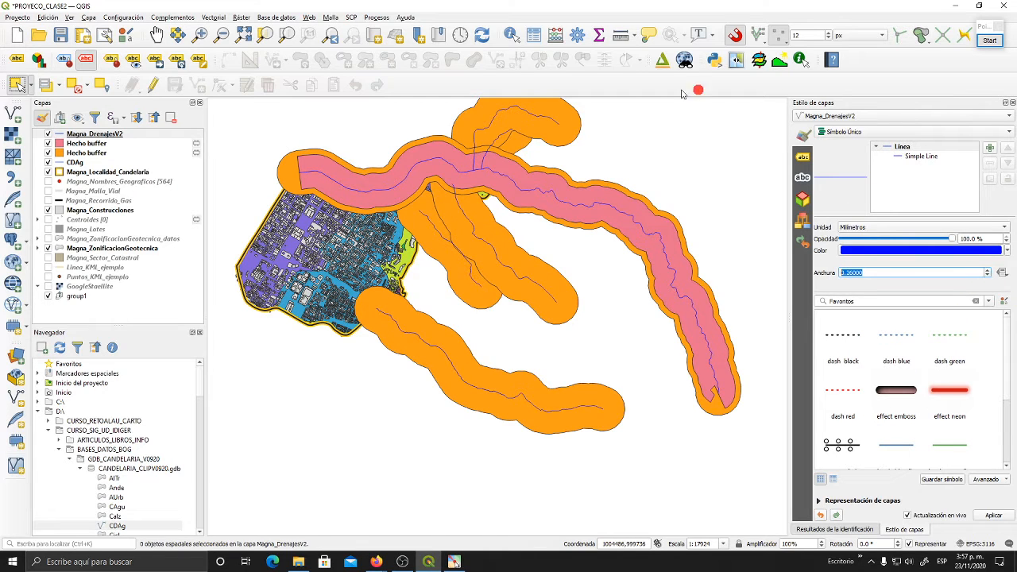
- Examine the shape of the pink flat-ended buffer at the southeastern end of the longest drainage and along its course
{"action": "left_click_drag", "start_coordinate": [614, 191], "coordinate": [587, 237]}
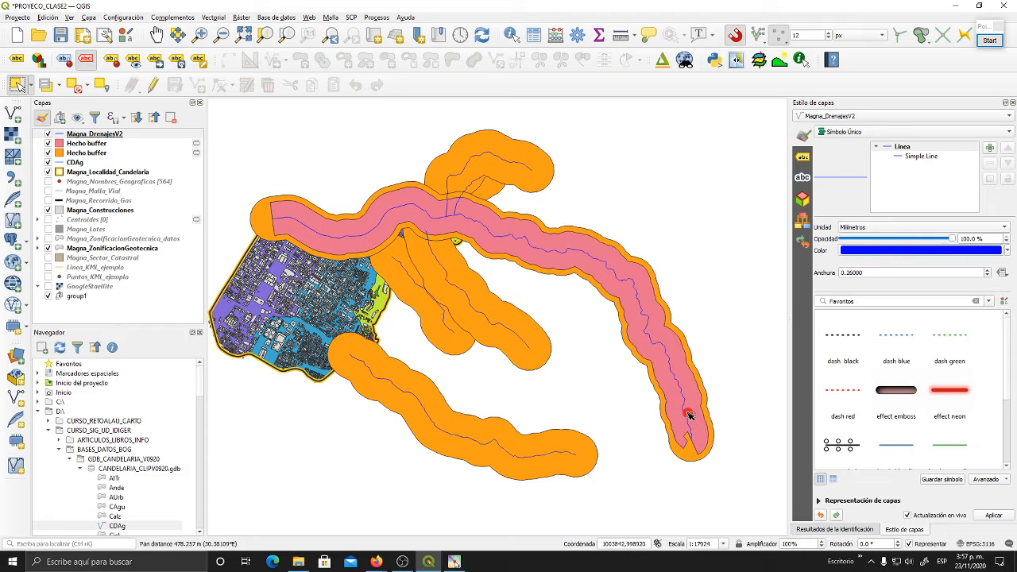
{"action": "left_click_drag", "start_coordinate": [652, 407], "coordinate": [617, 340]}
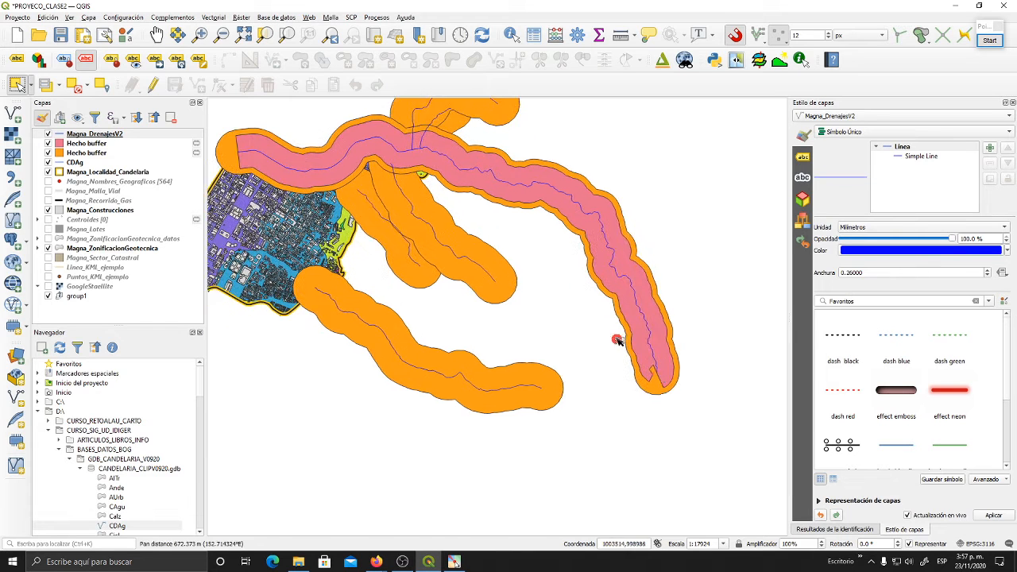
{"action": "scroll", "coordinate": [659, 375], "scroll_direction": "up", "scroll_amount": 3}
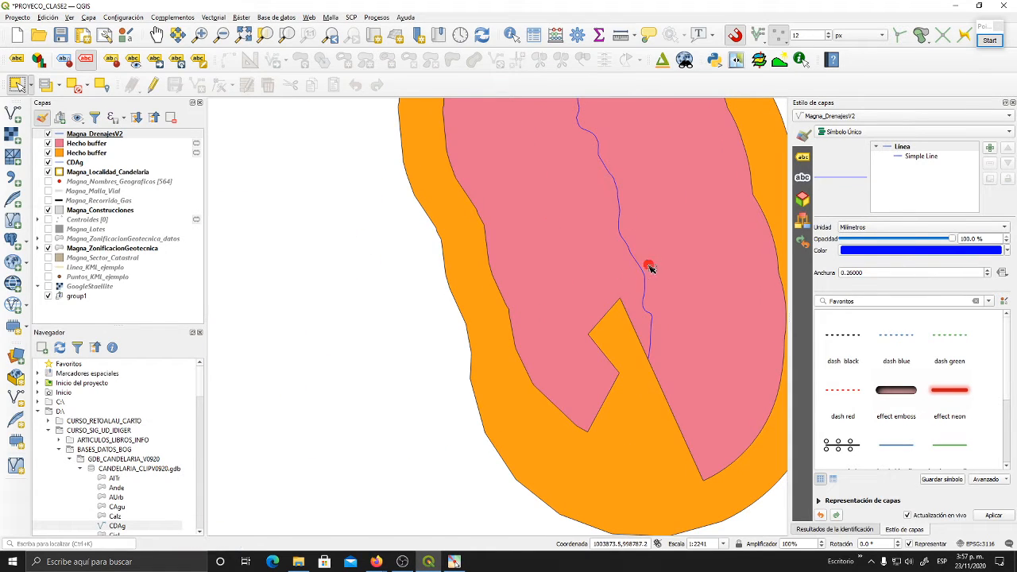
{"action": "left_click_drag", "start_coordinate": [648, 368], "coordinate": [553, 343]}
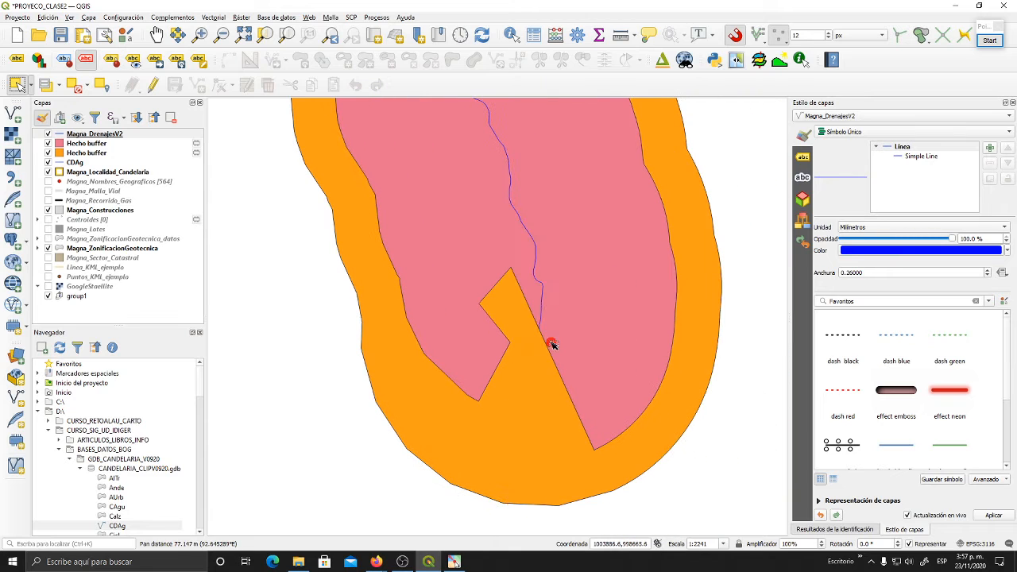
{"action": "scroll", "coordinate": [548, 340], "scroll_direction": "down", "scroll_amount": 3}
{"action": "scroll", "coordinate": [556, 341], "scroll_direction": "up", "scroll_amount": 2}
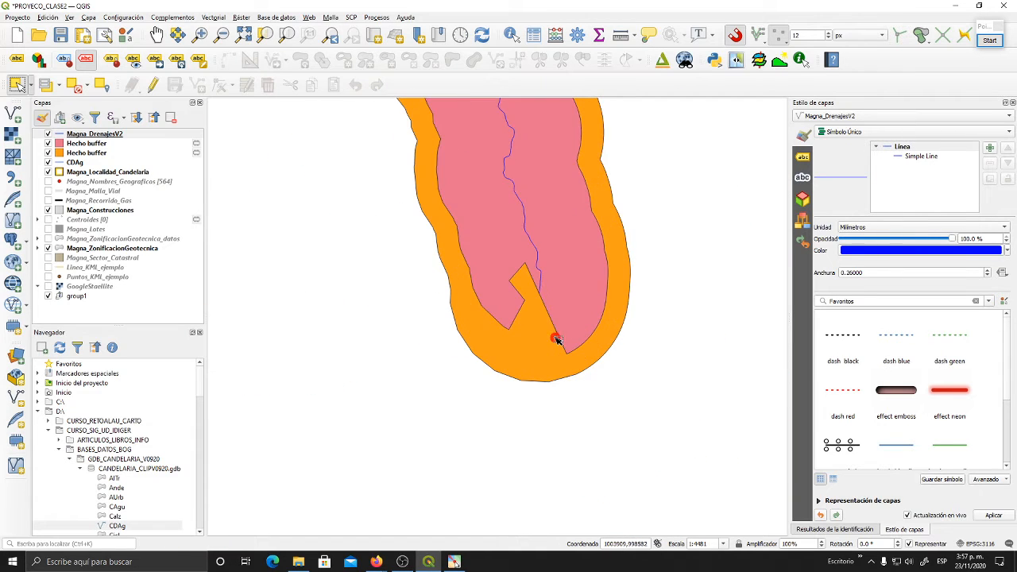
{"action": "left_click_drag", "start_coordinate": [566, 362], "coordinate": [598, 407]}
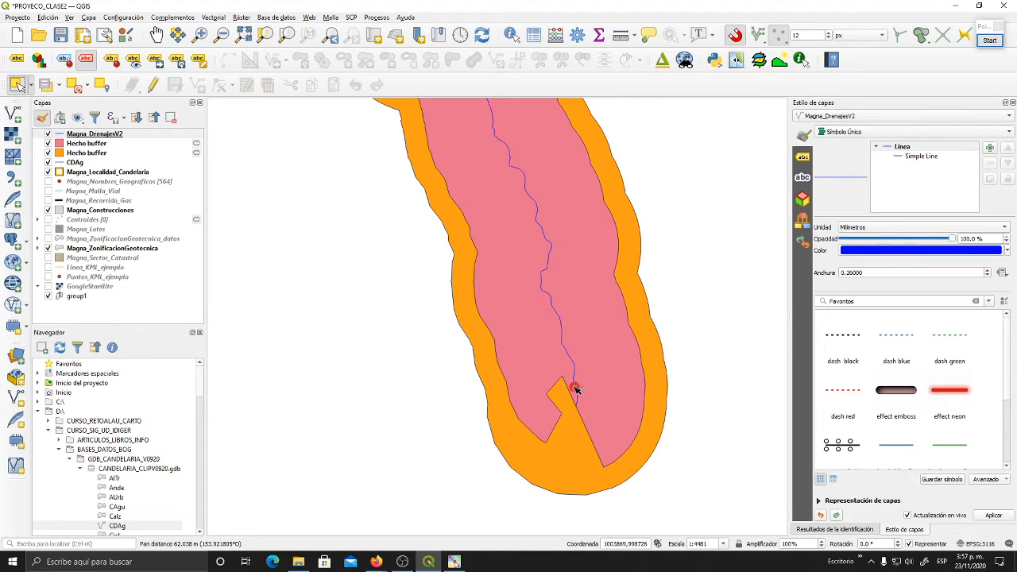
{"action": "left_click_drag", "start_coordinate": [527, 255], "coordinate": [536, 401]}
{"action": "left_click_drag", "start_coordinate": [517, 279], "coordinate": [572, 419]}
{"action": "left_click_drag", "start_coordinate": [506, 278], "coordinate": [479, 279]}
{"action": "left_click_drag", "start_coordinate": [354, 175], "coordinate": [578, 316]}
{"action": "scroll", "coordinate": [528, 315], "scroll_direction": "down", "scroll_amount": 2}
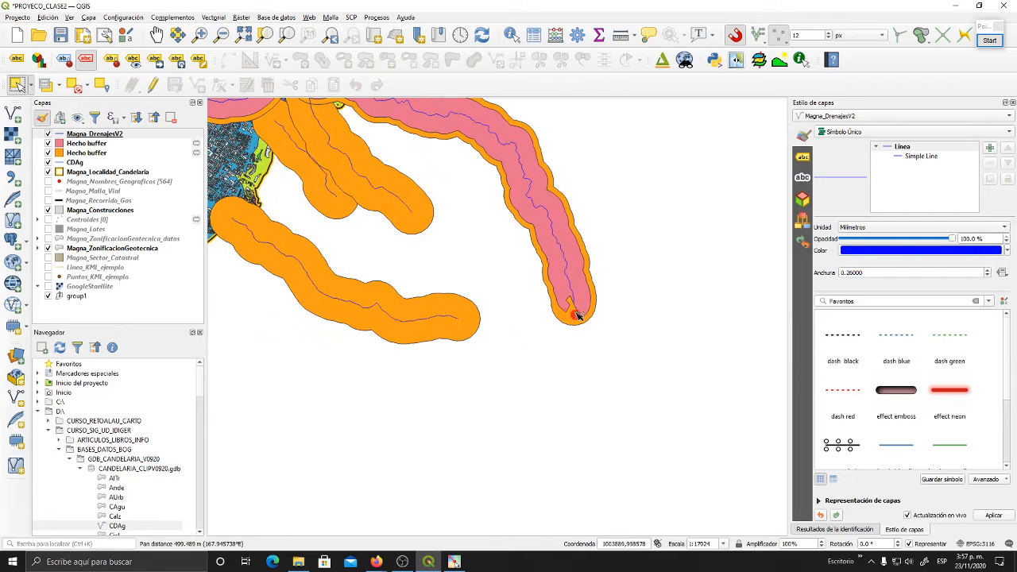
- Inspect up close where the drainage line's last vertex meets the flat buffer edge, and compare it with the whole buffer
{"action": "scroll", "coordinate": [577, 316], "scroll_direction": "up", "scroll_amount": 3}
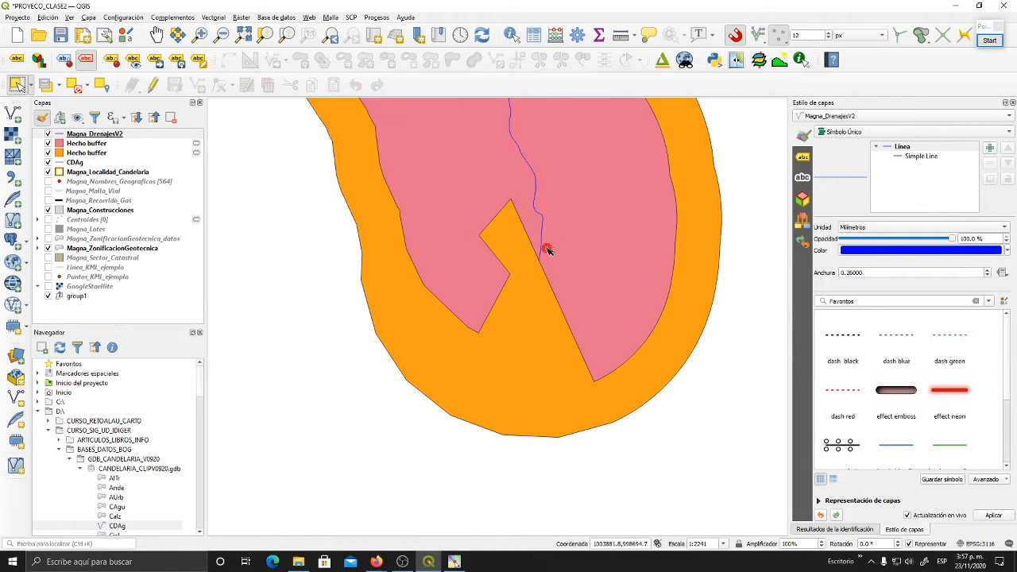
{"action": "left_click_drag", "start_coordinate": [548, 251], "coordinate": [548, 297]}
{"action": "scroll", "coordinate": [551, 278], "scroll_direction": "up", "scroll_amount": 4}
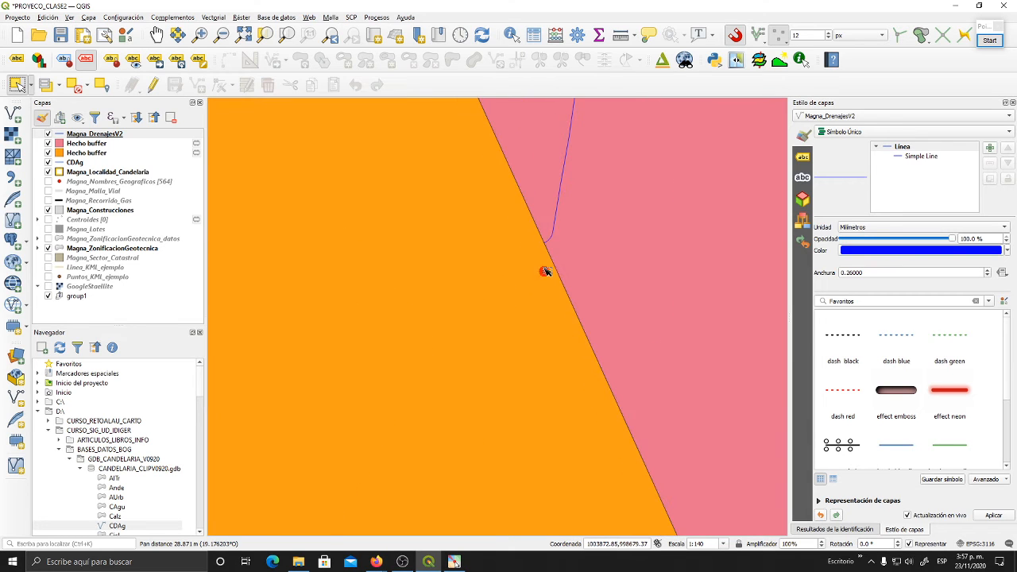
{"action": "scroll", "coordinate": [551, 243], "scroll_direction": "up", "scroll_amount": 3}
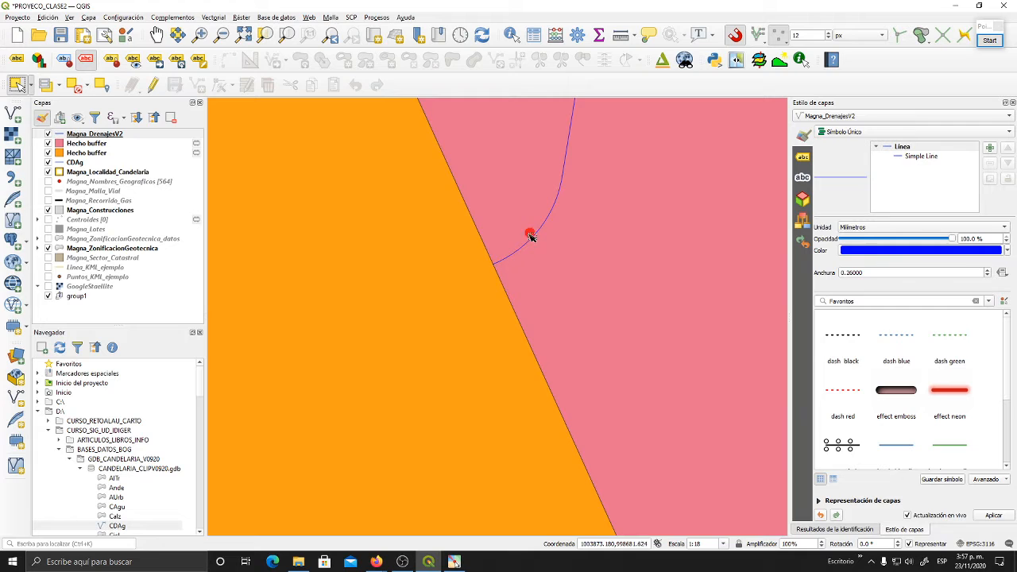
{"action": "scroll", "coordinate": [501, 268], "scroll_direction": "up", "scroll_amount": 1}
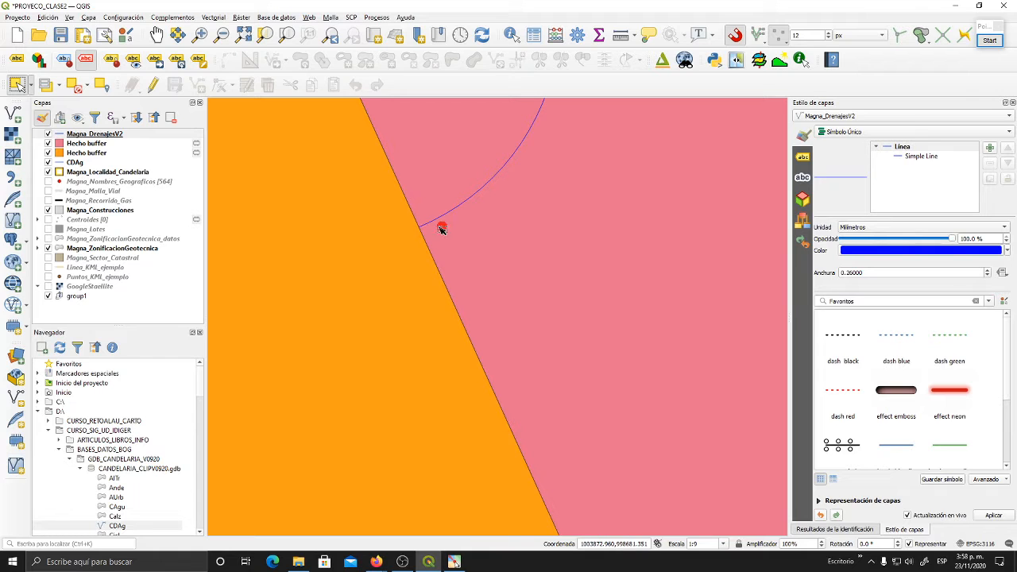
{"action": "scroll", "coordinate": [426, 231], "scroll_direction": "down", "scroll_amount": 10}
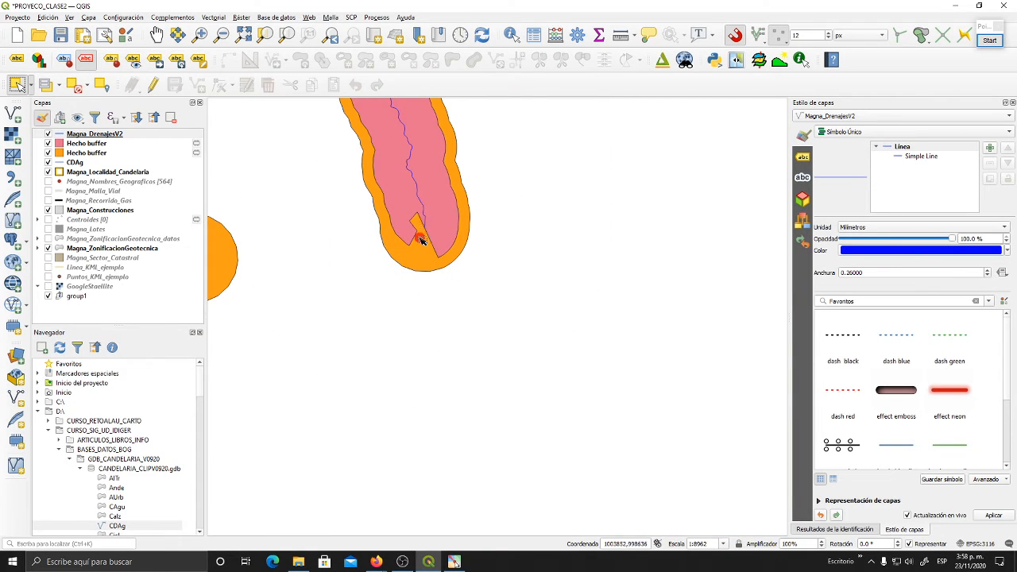
{"action": "left_click_drag", "start_coordinate": [466, 211], "coordinate": [707, 400]}
{"action": "scroll", "coordinate": [706, 400], "scroll_direction": "down", "scroll_amount": 1}
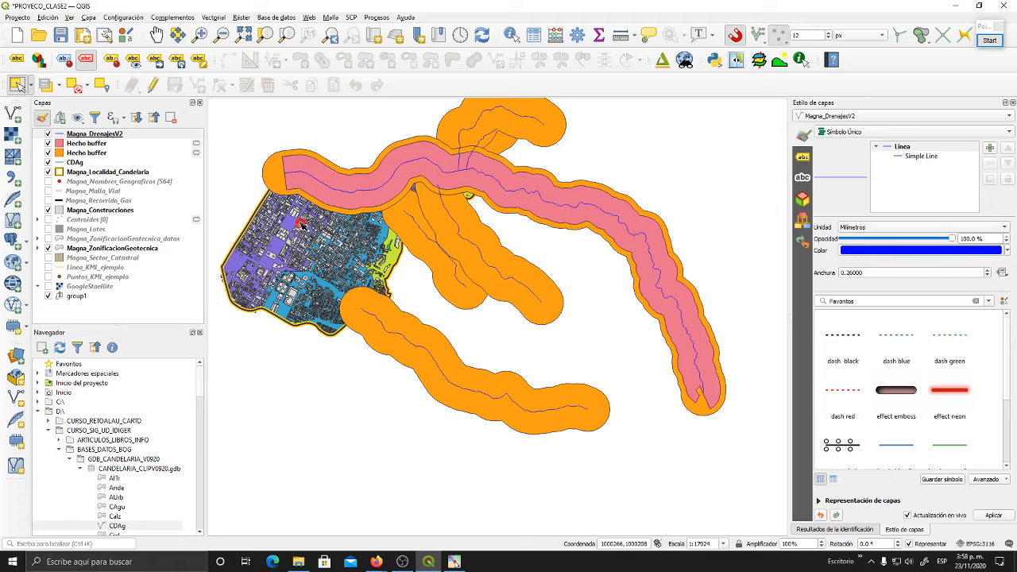
{"action": "left_click_drag", "start_coordinate": [507, 299], "coordinate": [506, 326]}
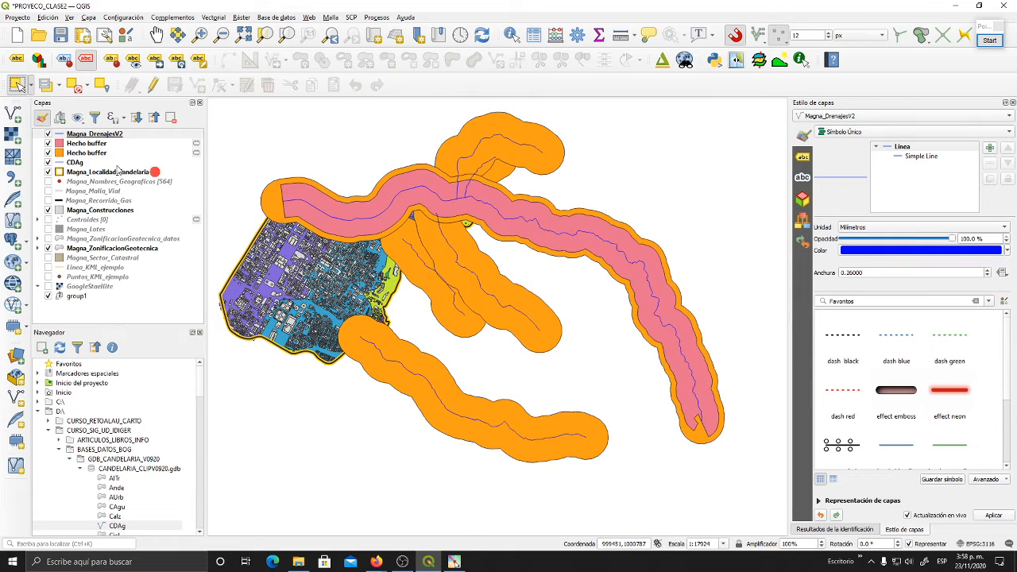
- Hide the pink 150-metre buffer and open the attribute table of the orange 200-metre buffer layer
{"action": "left_click", "coordinate": [48, 143]}
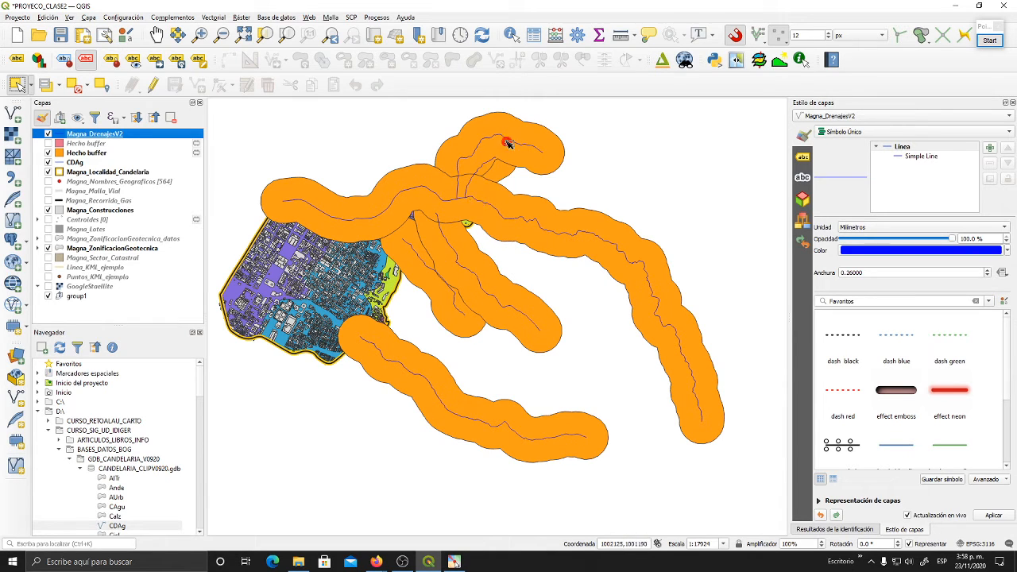
{"action": "left_click_drag", "start_coordinate": [506, 174], "coordinate": [512, 165]}
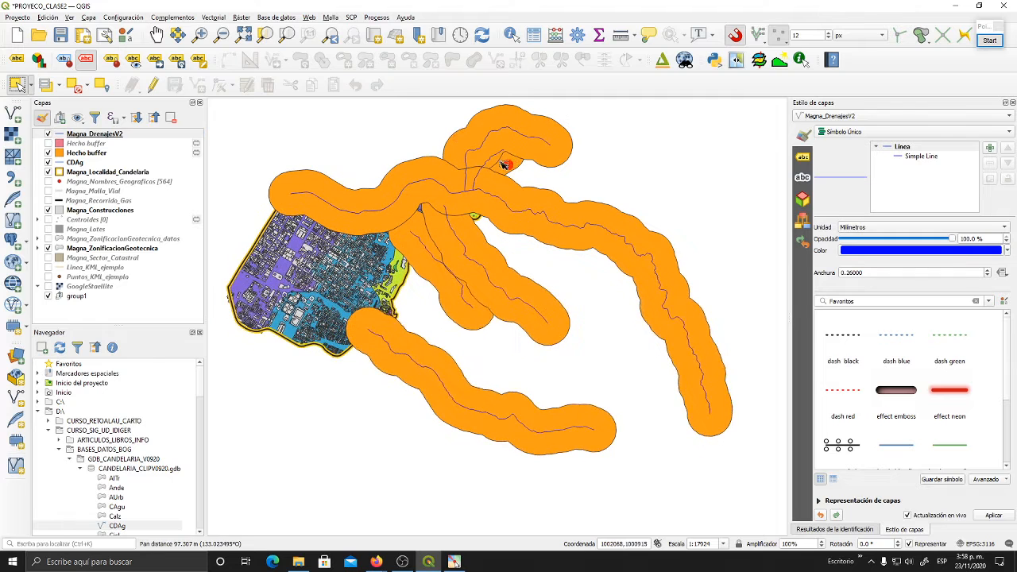
{"action": "left_click", "coordinate": [101, 154]}
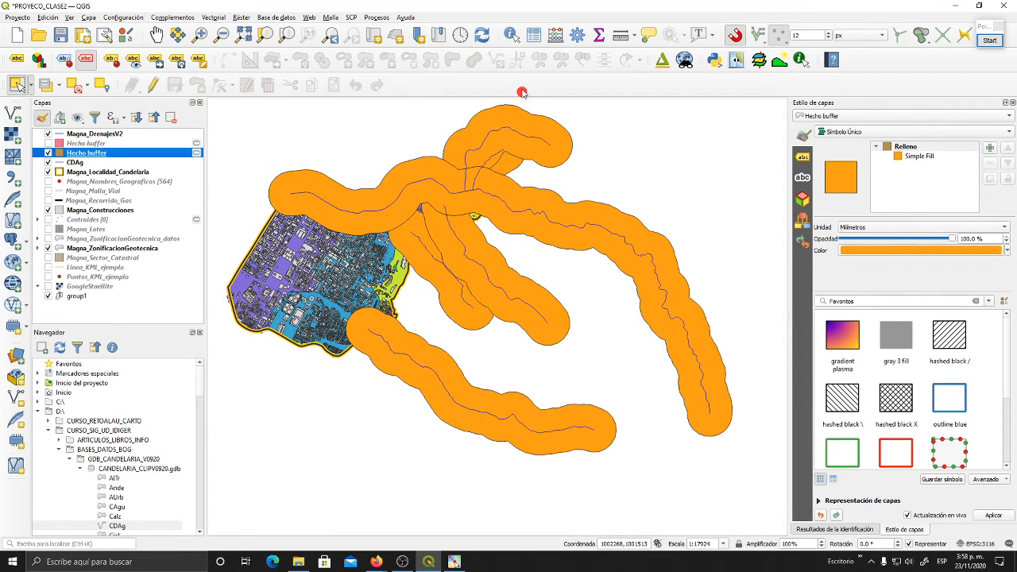
{"action": "left_click", "coordinate": [534, 35]}
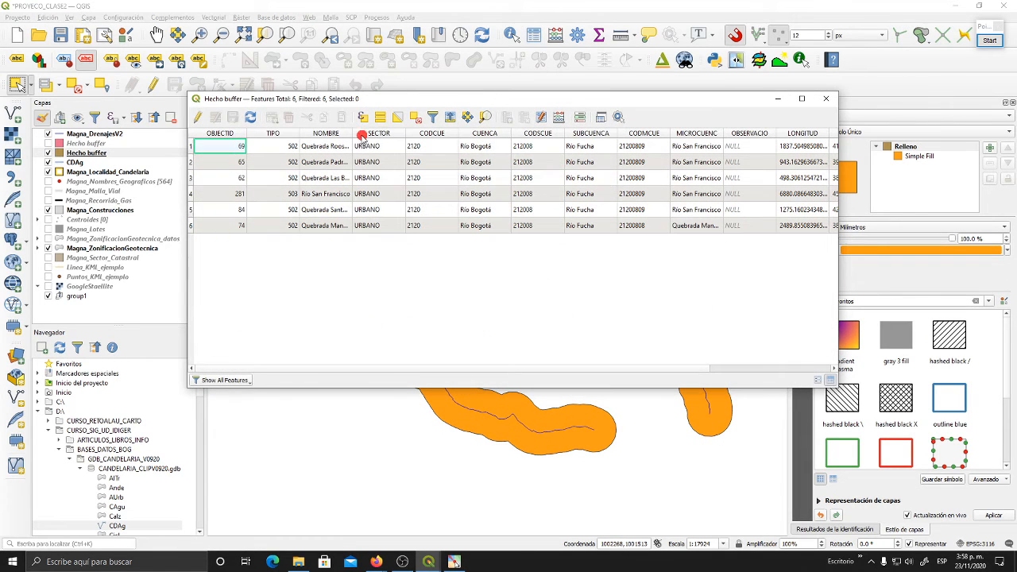
- Widen the NOMBRE column, review the drainage name in each record, and move the table aside to uncover the map
{"action": "left_click_drag", "start_coordinate": [354, 133], "coordinate": [401, 133]}
{"action": "left_click", "coordinate": [366, 147]}
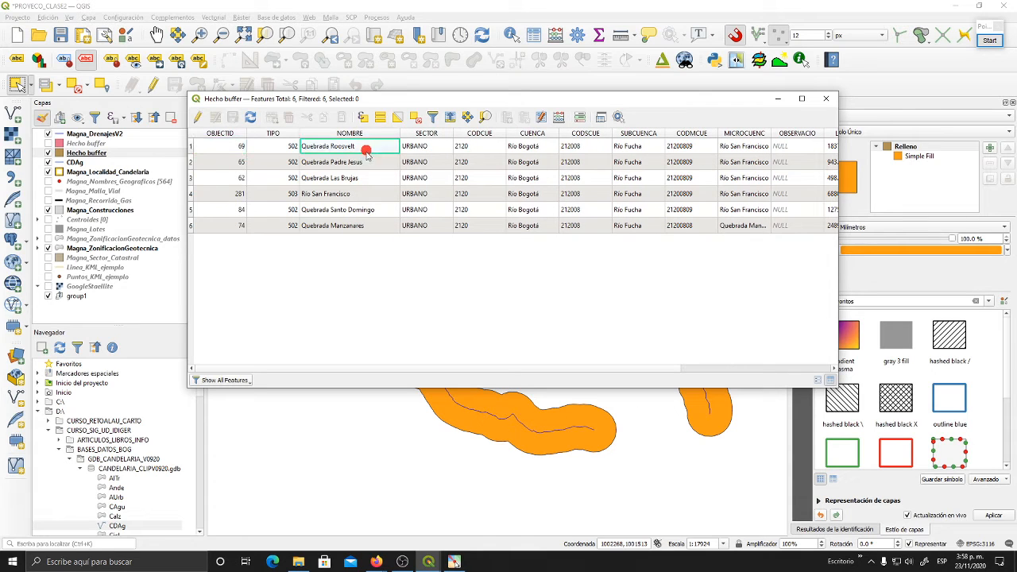
{"action": "left_click", "coordinate": [368, 163]}
{"action": "left_click", "coordinate": [370, 178]}
{"action": "left_click", "coordinate": [373, 194]}
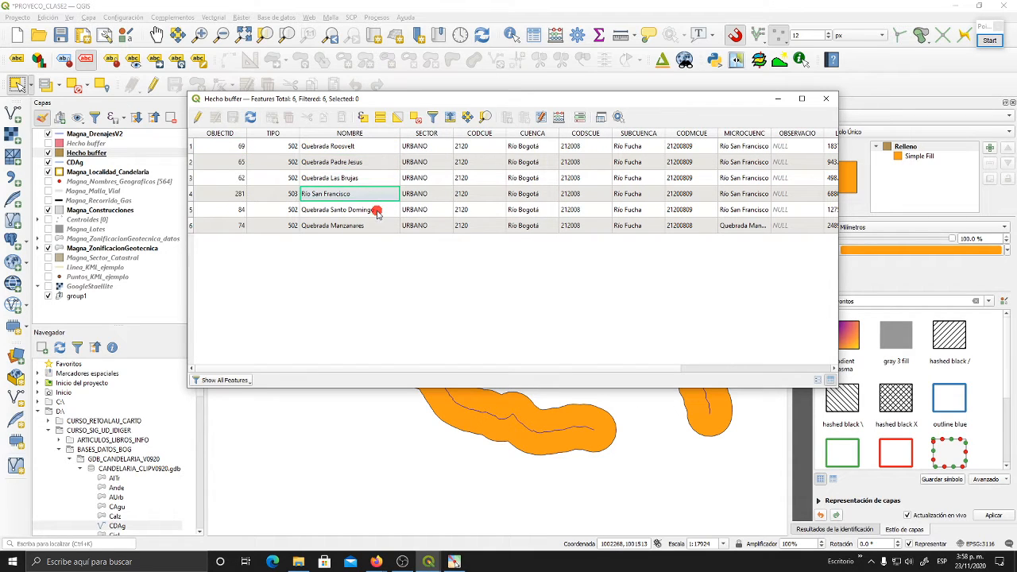
{"action": "left_click", "coordinate": [375, 210]}
{"action": "left_click", "coordinate": [378, 227]}
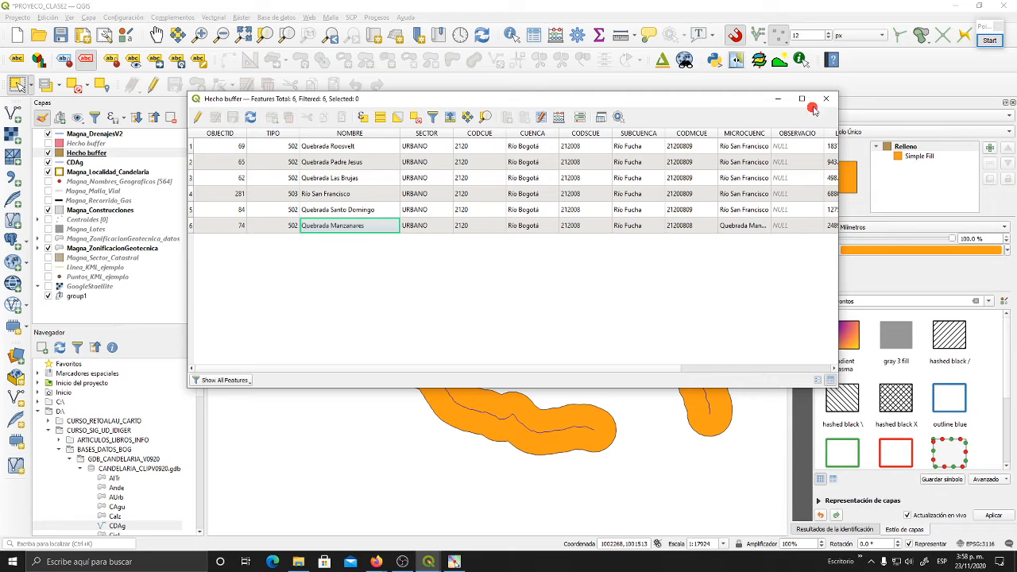
{"action": "left_click_drag", "start_coordinate": [708, 103], "coordinate": [546, 53]}
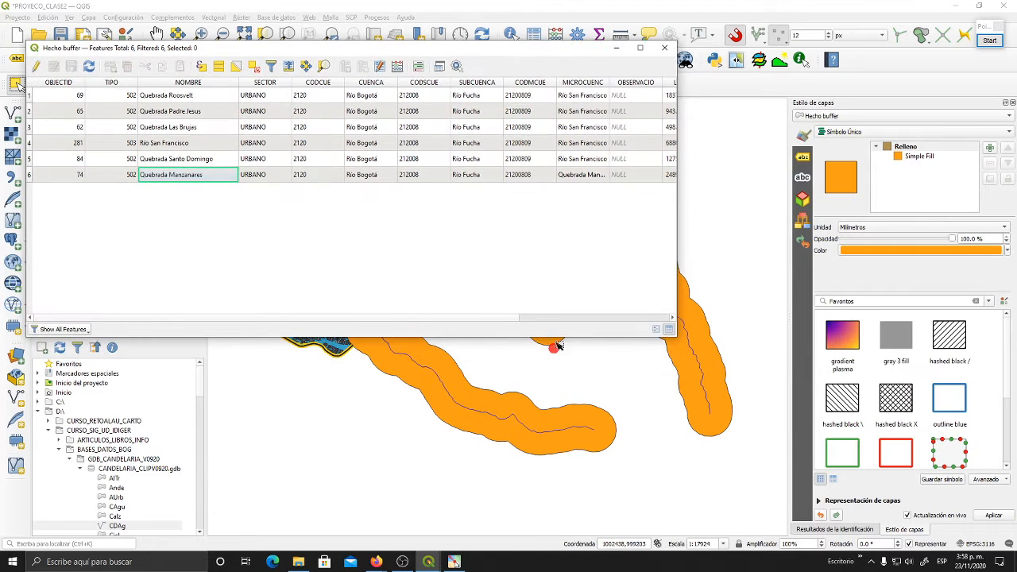
- Close the orange 200-metre buffer's attribute table and look over the overlapping buffer shapes on the map
{"action": "left_click_drag", "start_coordinate": [407, 54], "coordinate": [498, 66]}
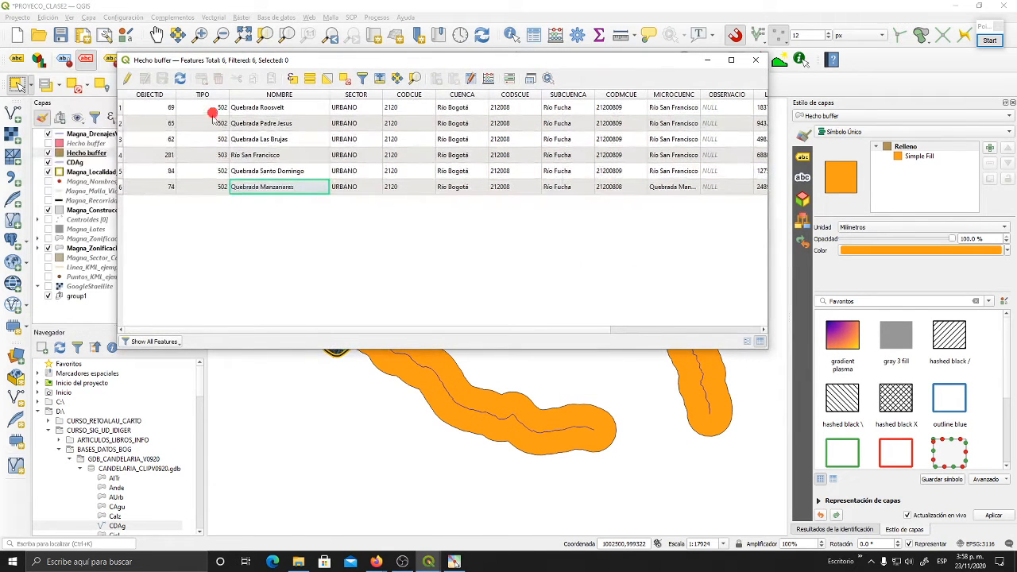
{"action": "left_click", "coordinate": [756, 59]}
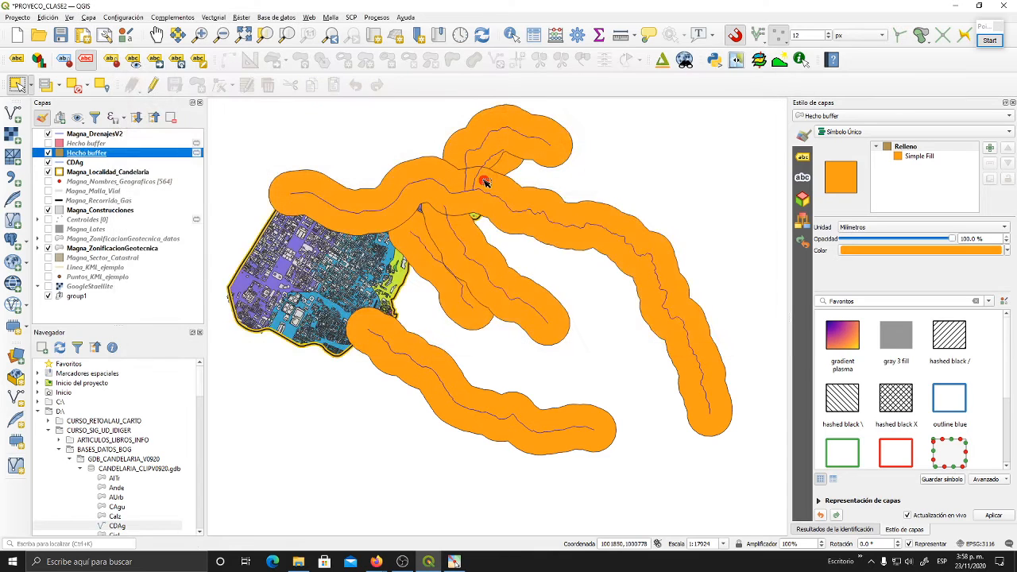
{"action": "left_click_drag", "start_coordinate": [493, 317], "coordinate": [497, 338]}
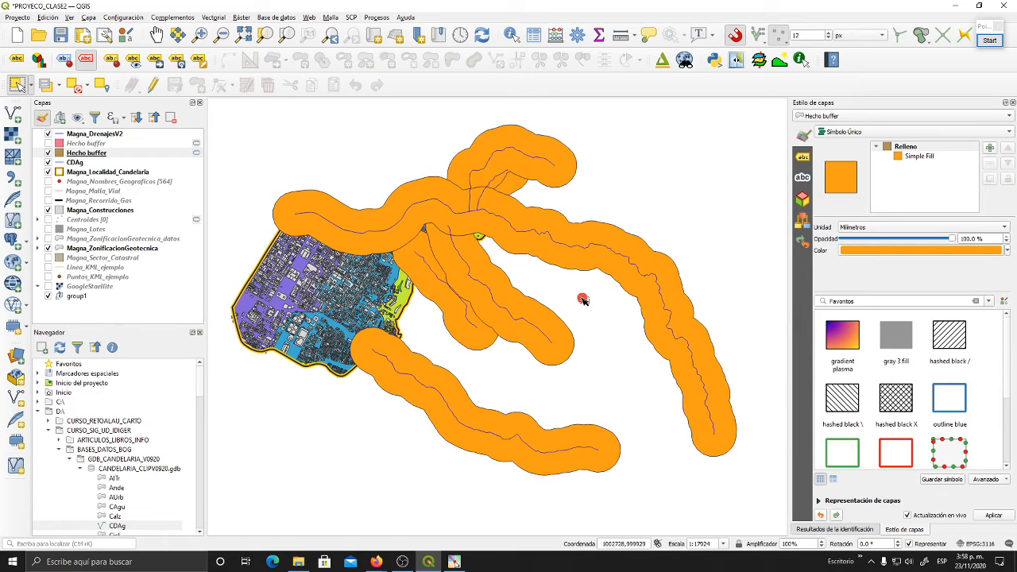
{"action": "left_click_drag", "start_coordinate": [584, 297], "coordinate": [574, 290]}
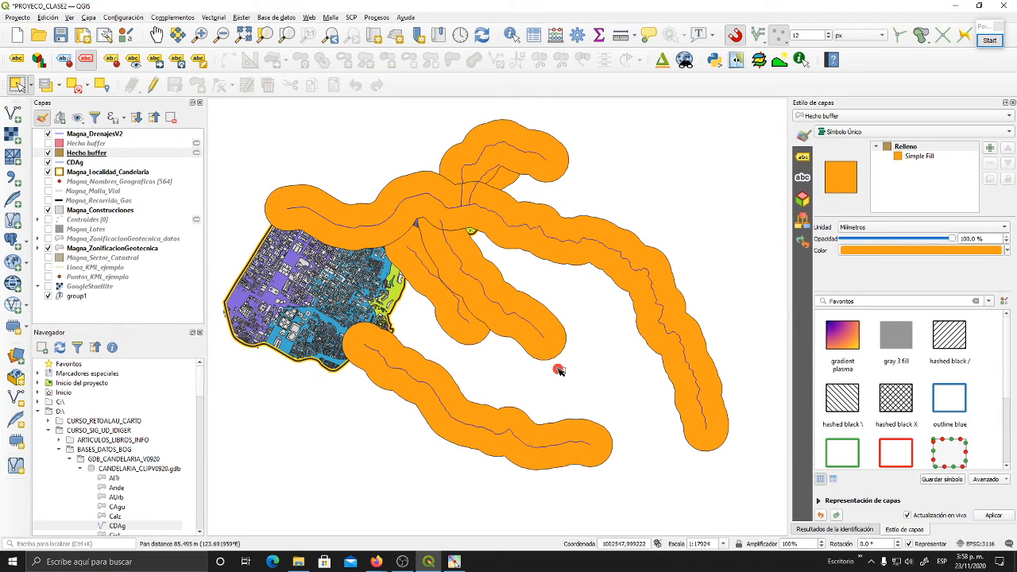
- Start a Buffer on the Magna_DrenajesV2 layer and set its distance to 250 metres
{"action": "left_click", "coordinate": [93, 135]}
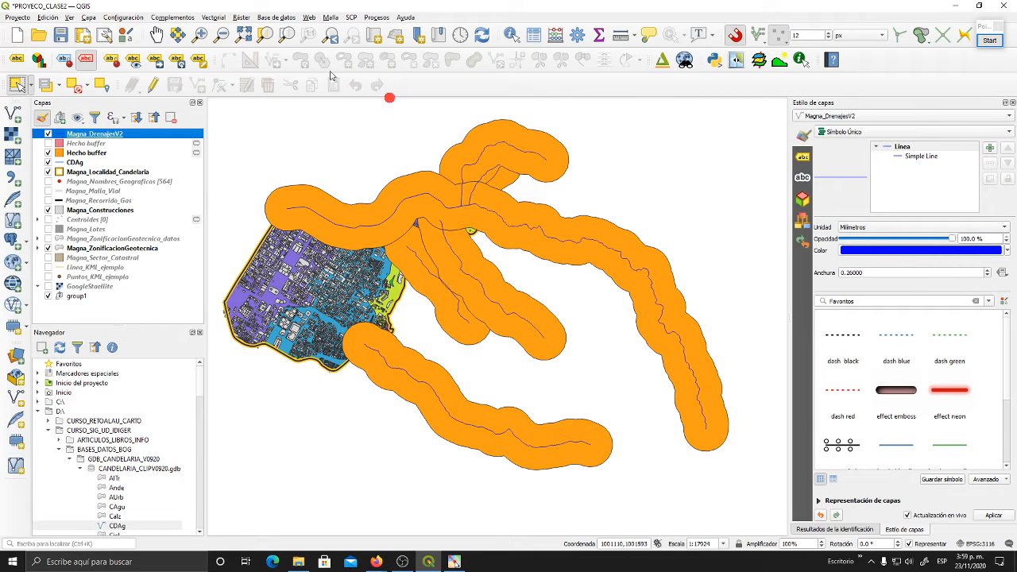
{"action": "left_click", "coordinate": [220, 18]}
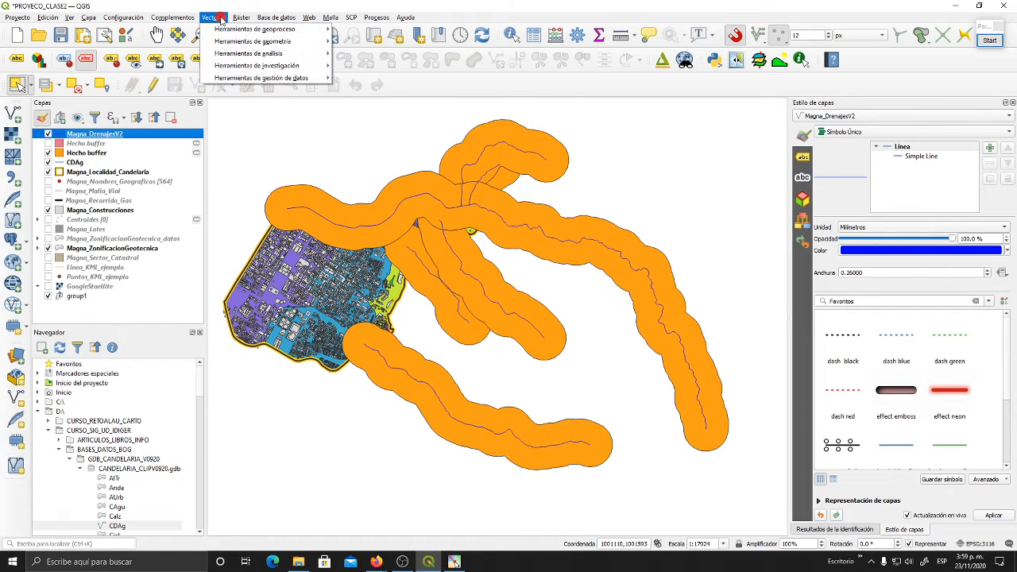
{"action": "mouse_move", "coordinate": [271, 31]}
{"action": "left_click", "coordinate": [392, 32]}
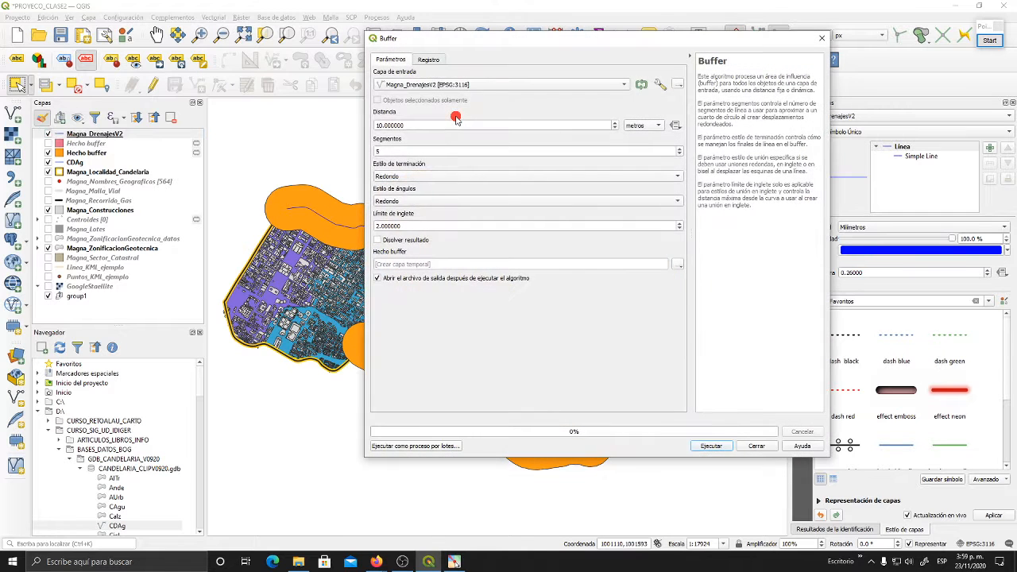
{"action": "left_click_drag", "start_coordinate": [457, 42], "coordinate": [402, 55]}
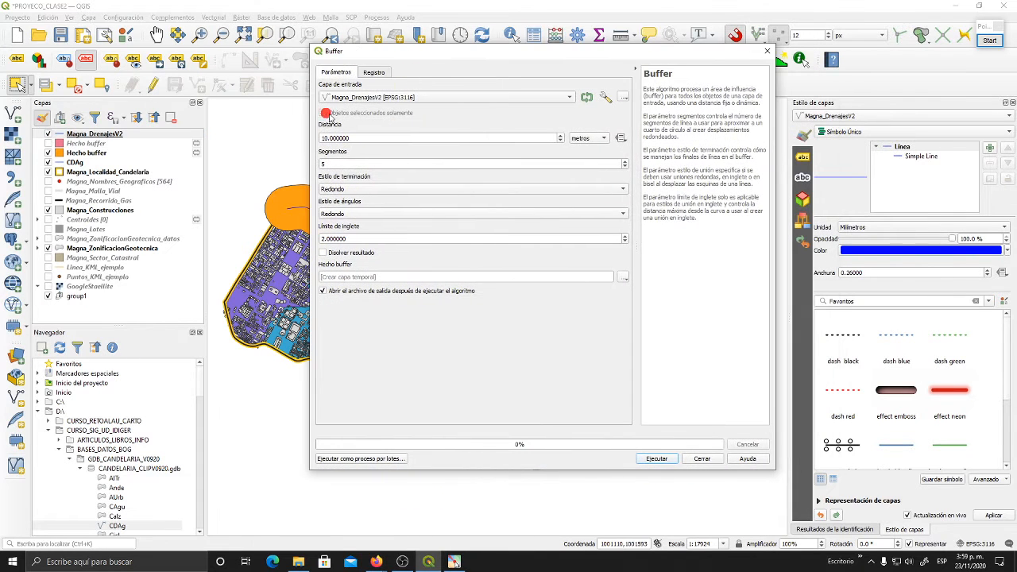
{"action": "left_click", "coordinate": [354, 137]}
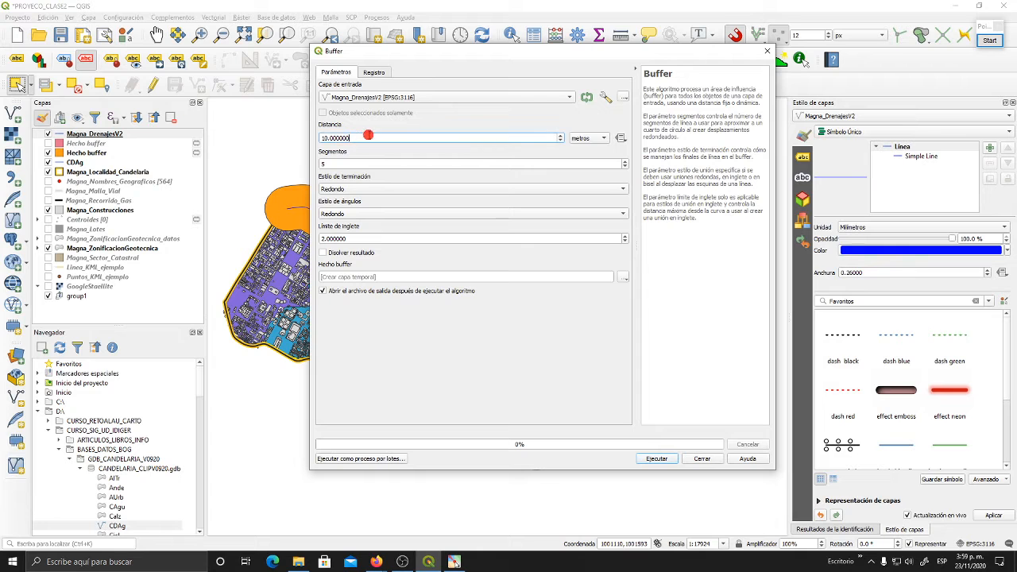
{"action": "left_click_drag", "start_coordinate": [358, 55], "coordinate": [386, 68]}
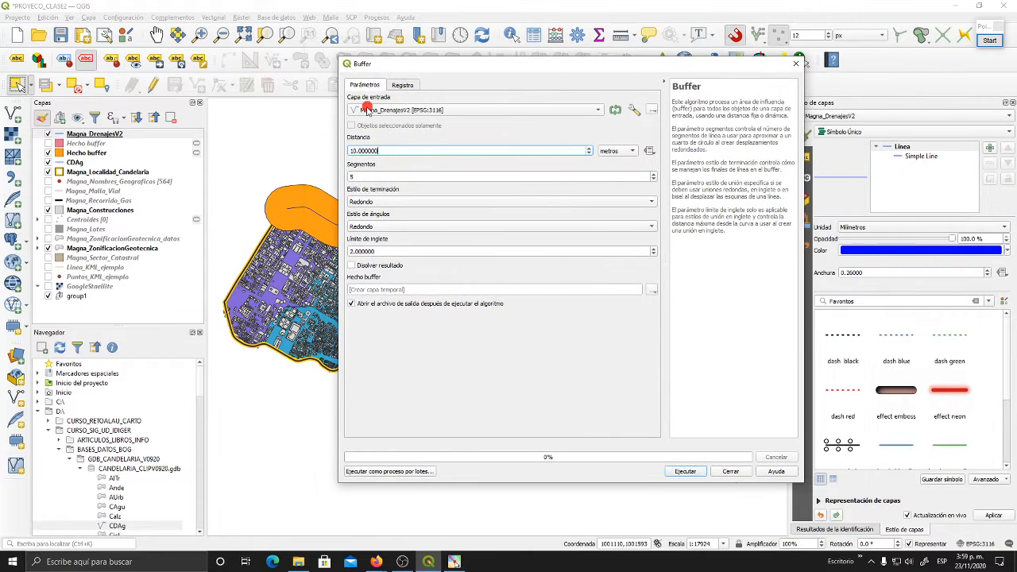
{"action": "left_click_drag", "start_coordinate": [386, 149], "coordinate": [337, 148]}
{"action": "type", "text": "250"}
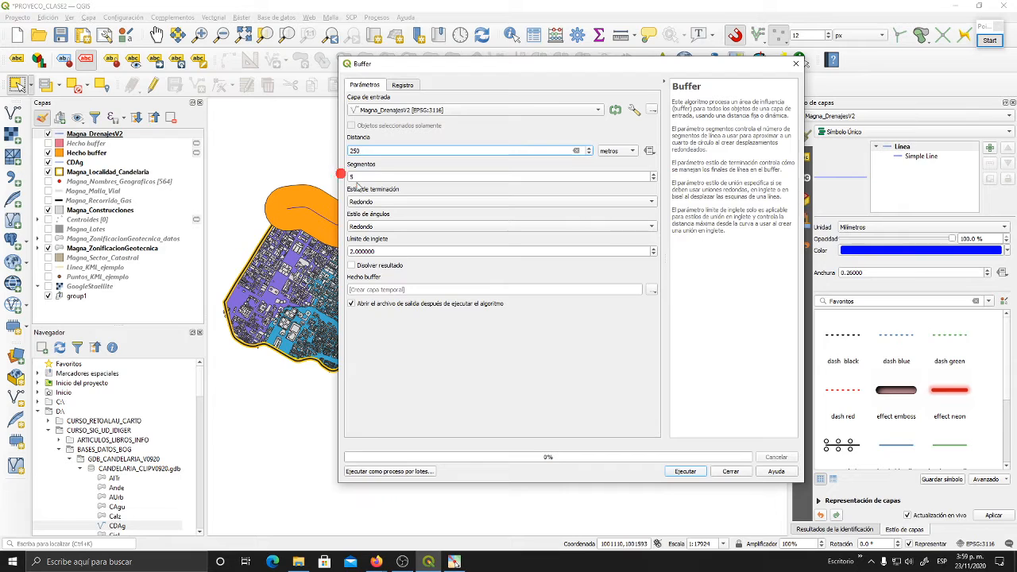
{"action": "left_click", "coordinate": [382, 178]}
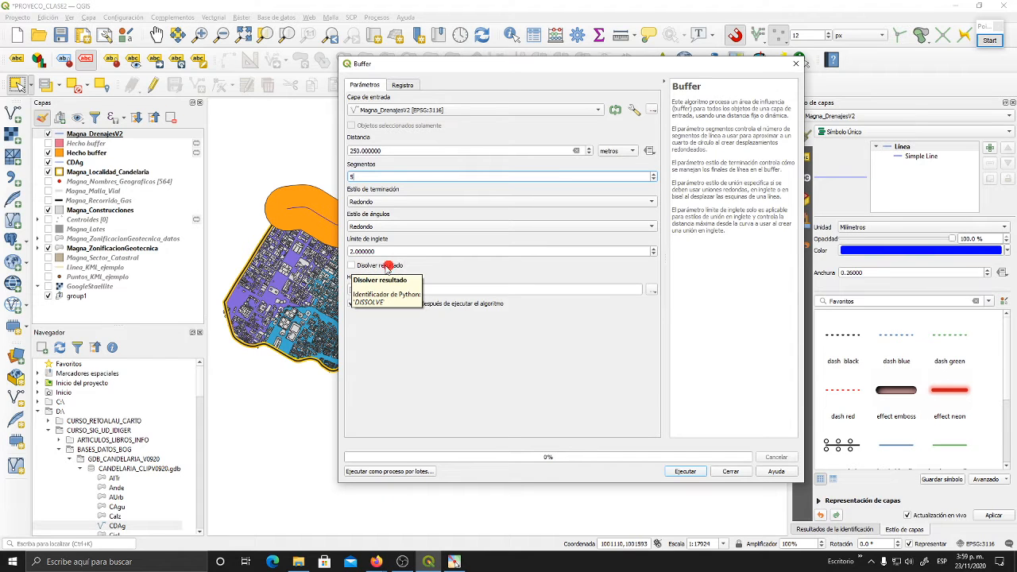
- Enable dissolving of the result, run the buffer to a temporary layer, and close the Buffer dialog
{"action": "left_click", "coordinate": [351, 266]}
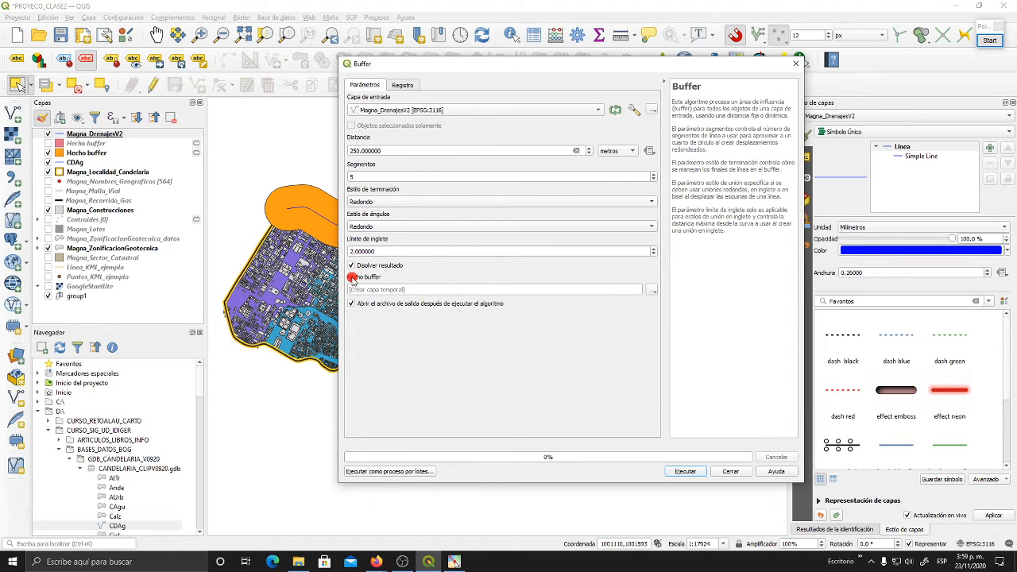
{"action": "left_click_drag", "start_coordinate": [381, 65], "coordinate": [681, 62]}
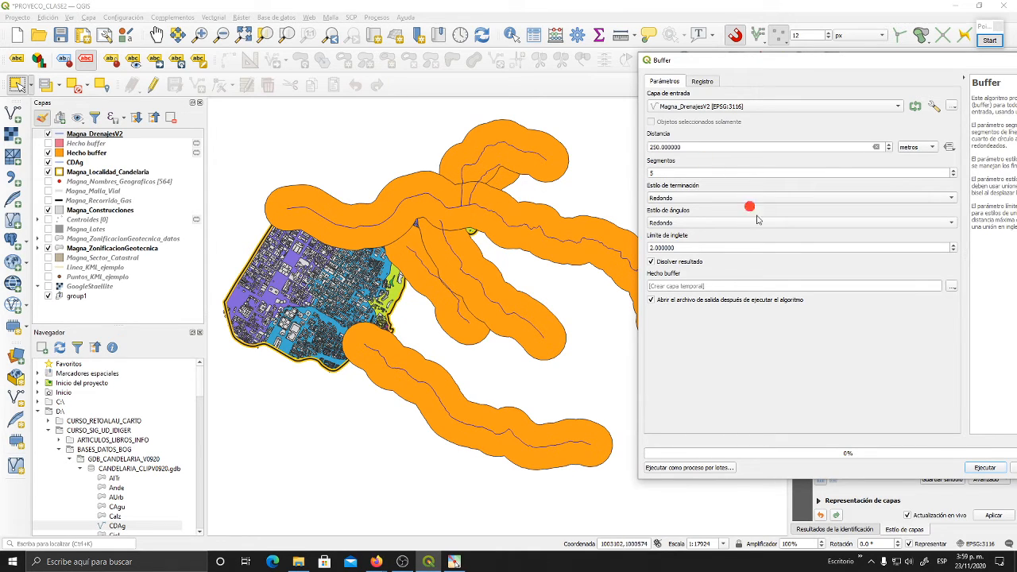
{"action": "left_click", "coordinate": [980, 469]}
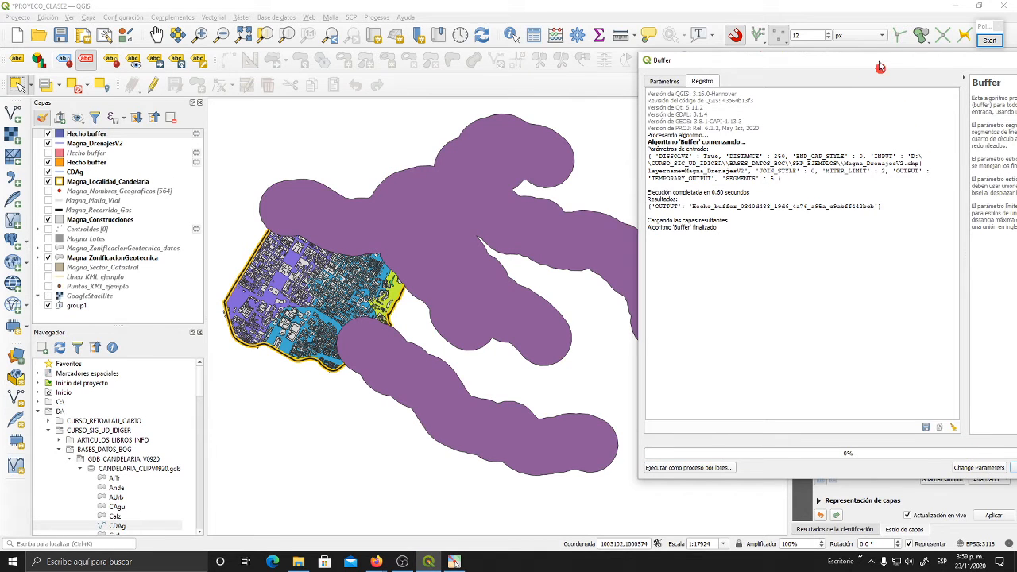
{"action": "left_click_drag", "start_coordinate": [881, 62], "coordinate": [779, 60]}
{"action": "left_click", "coordinate": [950, 462]}
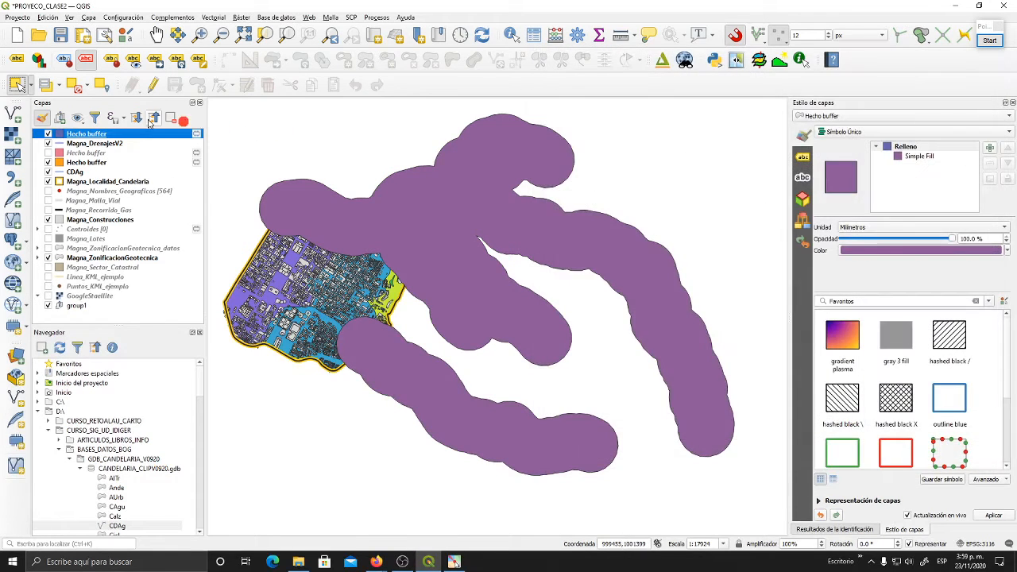
- Check the attribute table of the purple dissolved buffer, and place that layer beneath the orange buffer
{"action": "left_click", "coordinate": [534, 35]}
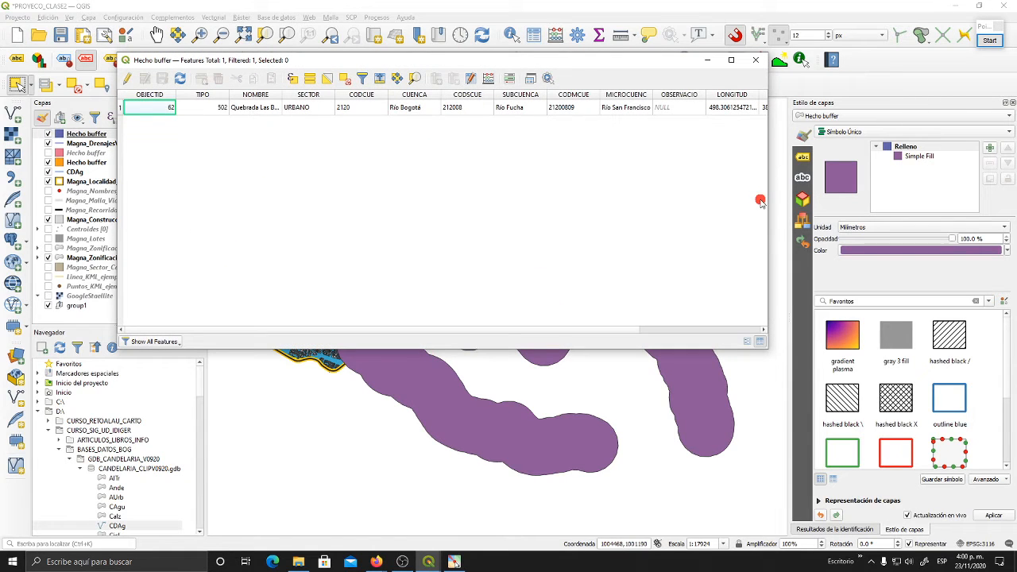
{"action": "left_click", "coordinate": [756, 60]}
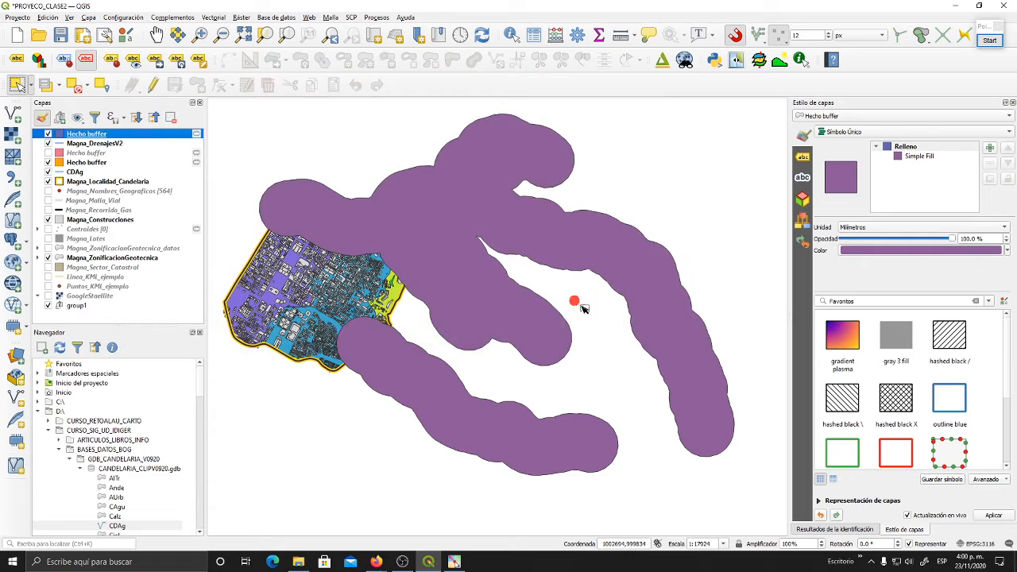
{"action": "left_click_drag", "start_coordinate": [86, 134], "coordinate": [91, 167]}
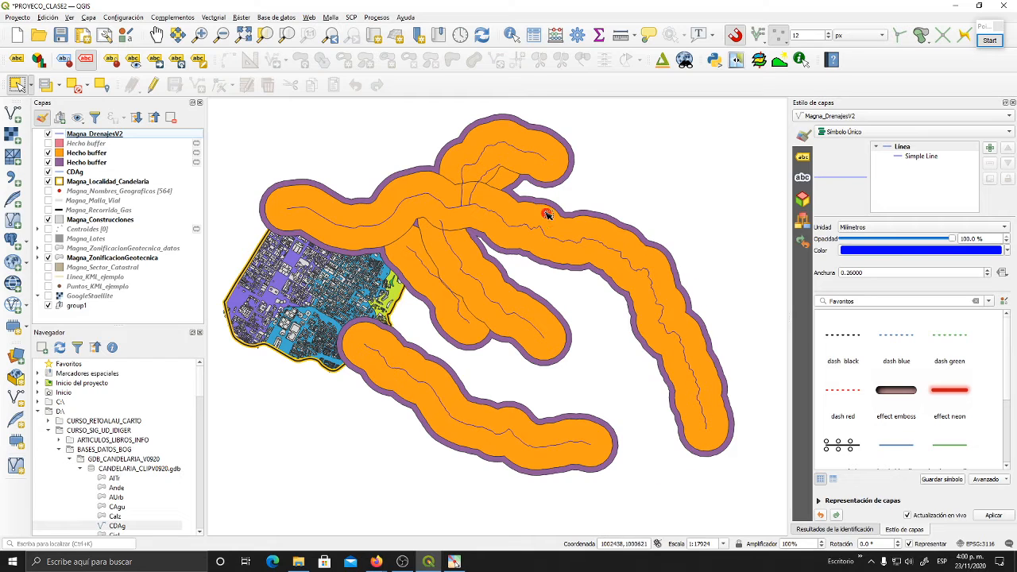
- Show the pink 150-metre buffer again and compare it with the orange and purple buffers on the map
{"action": "left_click", "coordinate": [86, 152]}
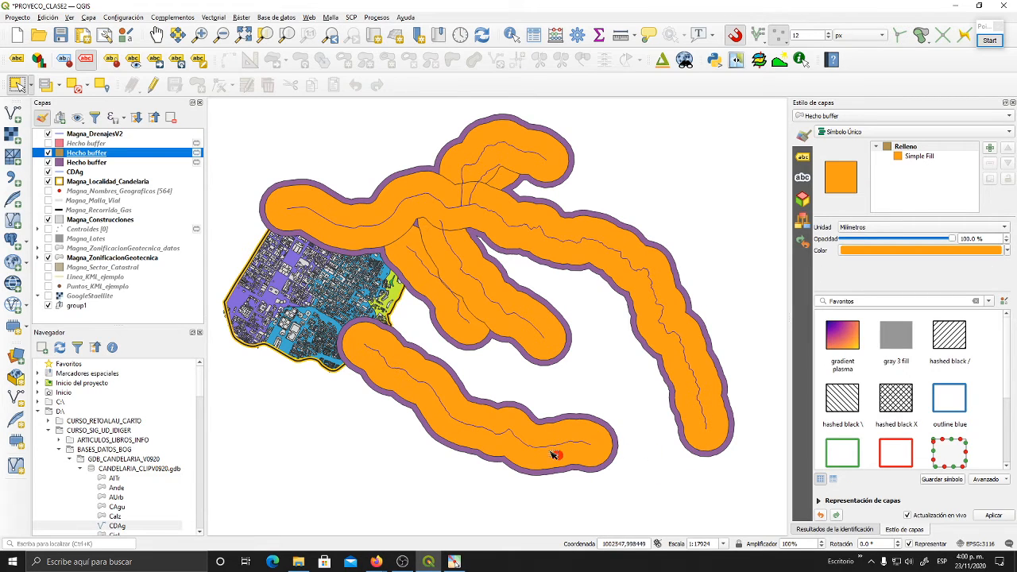
{"action": "left_click", "coordinate": [48, 143]}
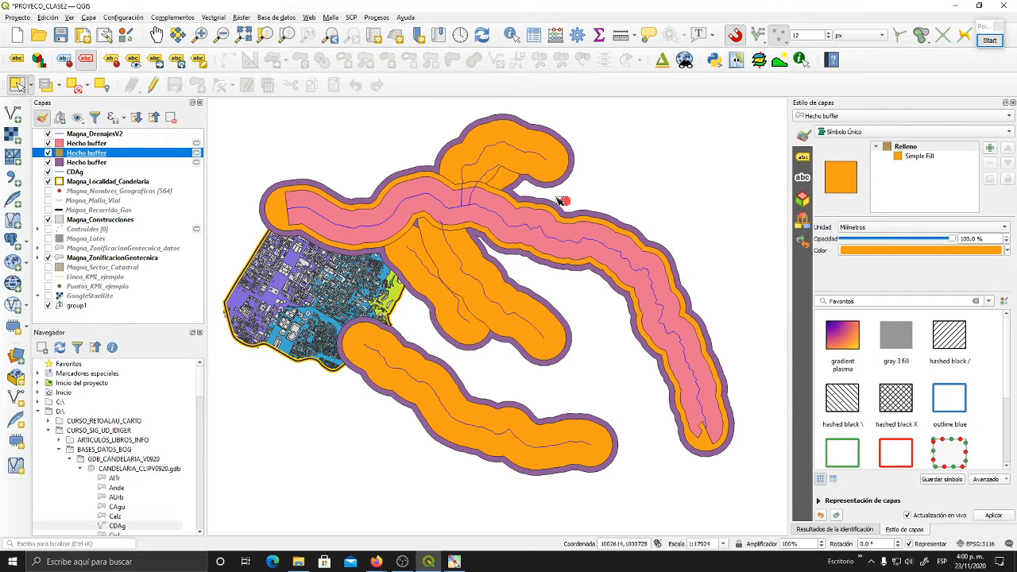
{"action": "left_click_drag", "start_coordinate": [346, 280], "coordinate": [366, 283]}
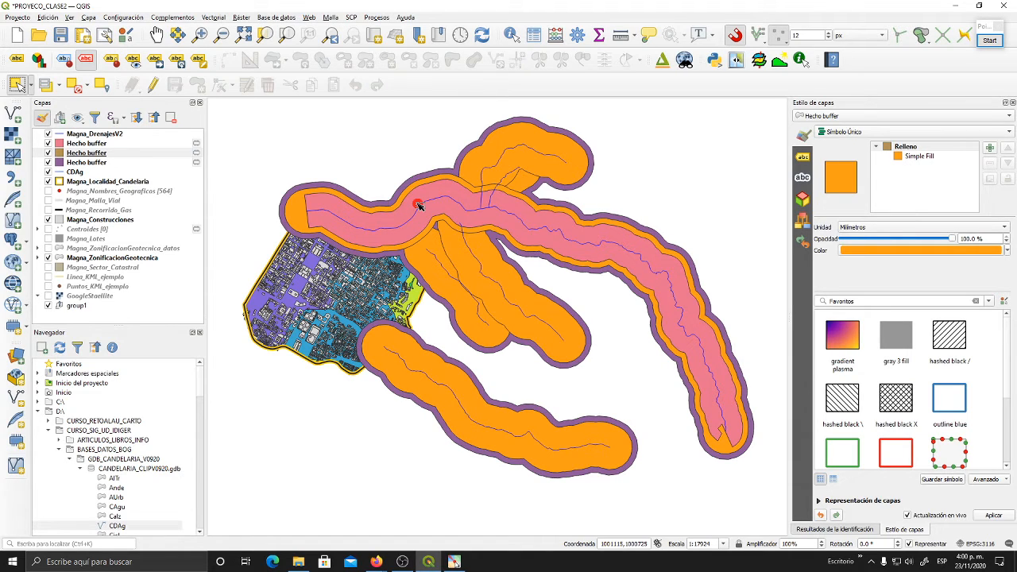
{"action": "left_click_drag", "start_coordinate": [525, 194], "coordinate": [512, 191]}
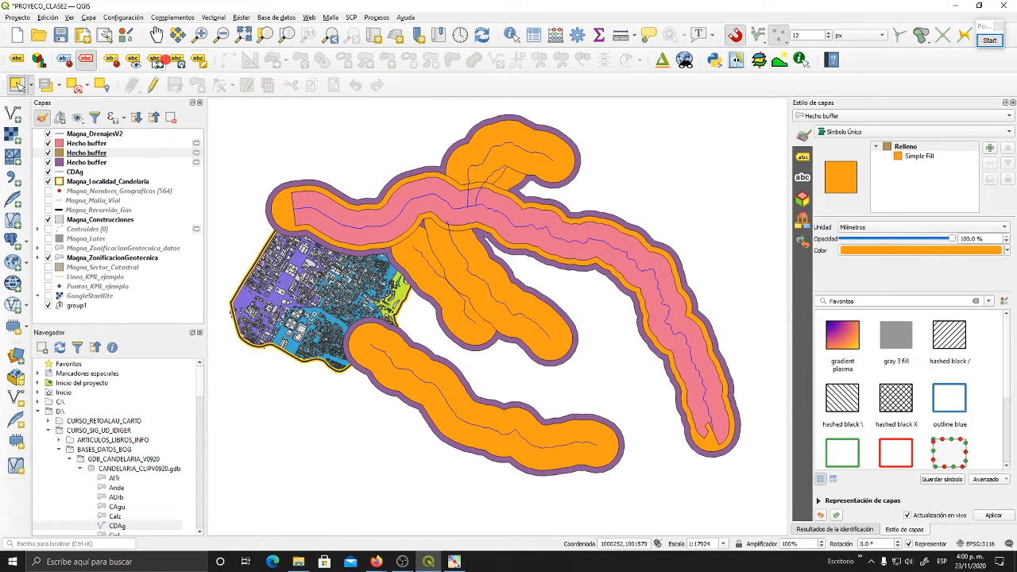
- Hide the purple and orange buffers and make Magna_DrenajesV2 the active layer
{"action": "left_click", "coordinate": [48, 157]}
{"action": "left_click", "coordinate": [47, 153]}
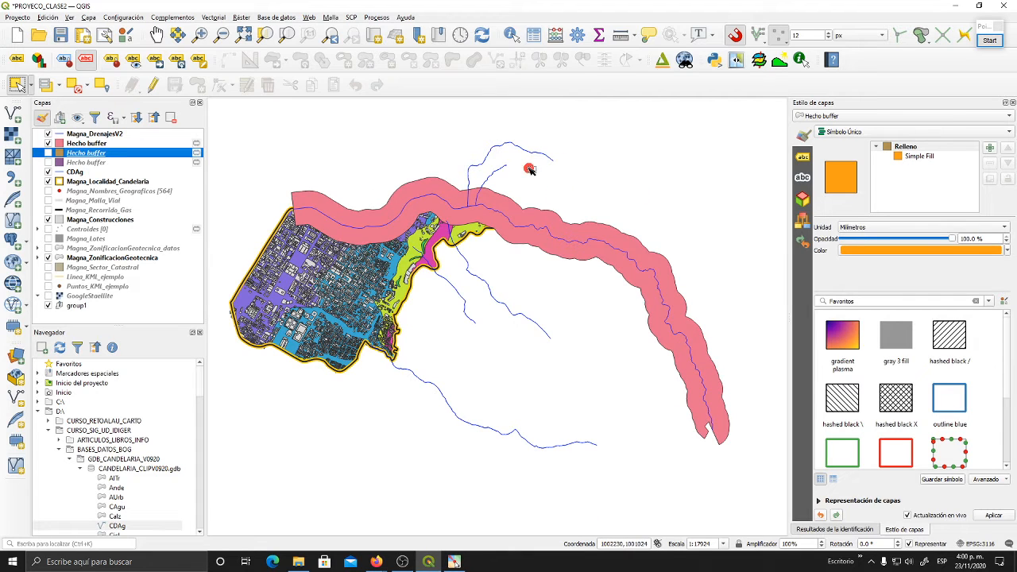
{"action": "left_click", "coordinate": [104, 134]}
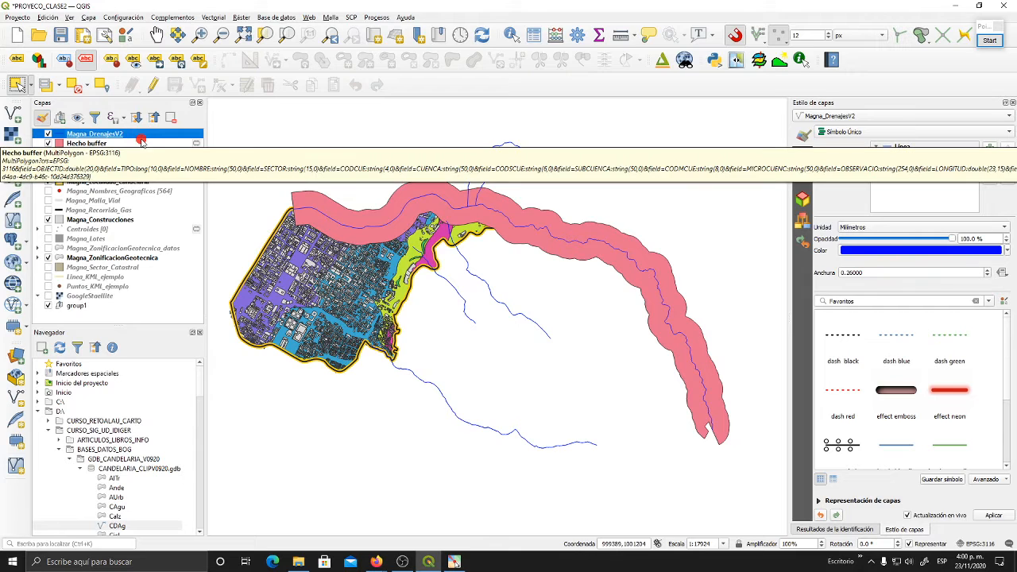
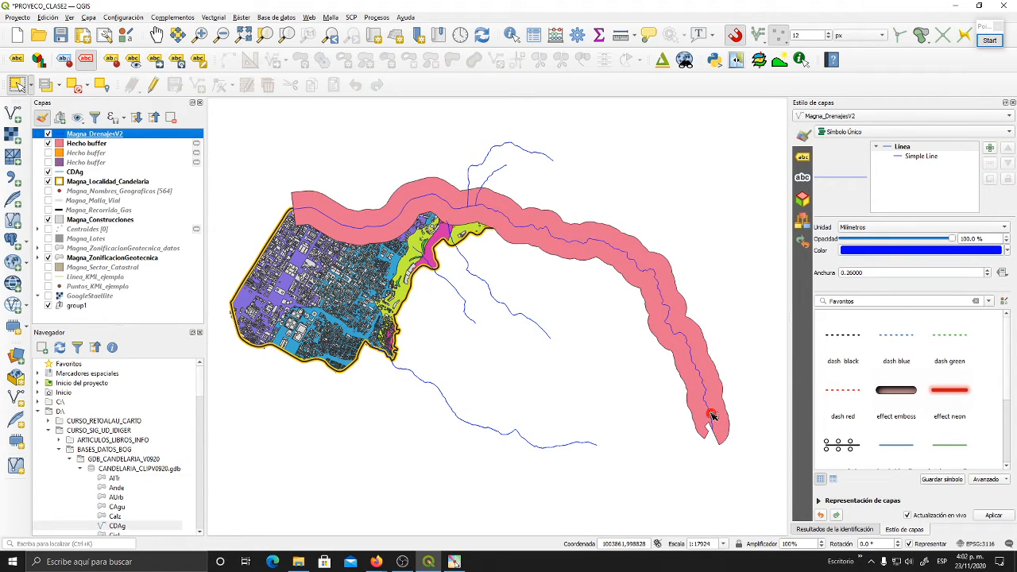
- Hide the pink buffer layer so that only the drainage lines and the Candelaria locality layers are displayed
{"action": "left_click_drag", "start_coordinate": [713, 415], "coordinate": [658, 405]}
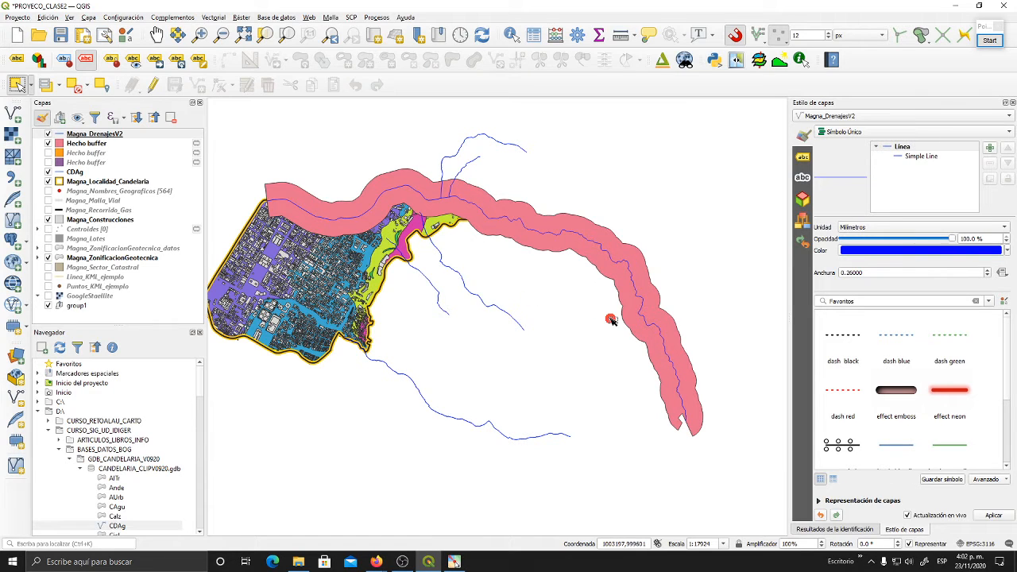
{"action": "left_click_drag", "start_coordinate": [612, 320], "coordinate": [600, 345]}
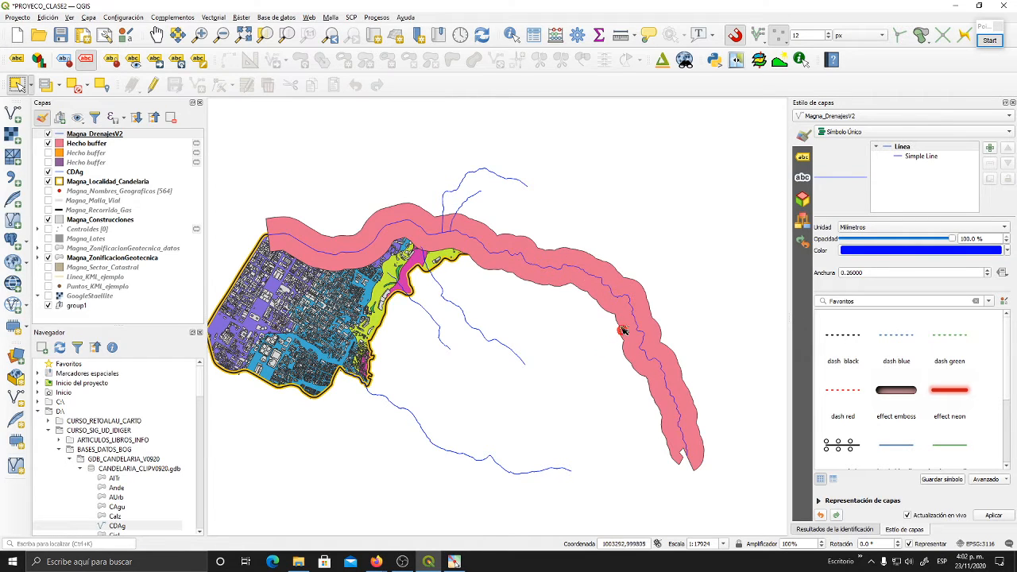
{"action": "left_click", "coordinate": [51, 143]}
{"action": "left_click", "coordinate": [51, 144]}
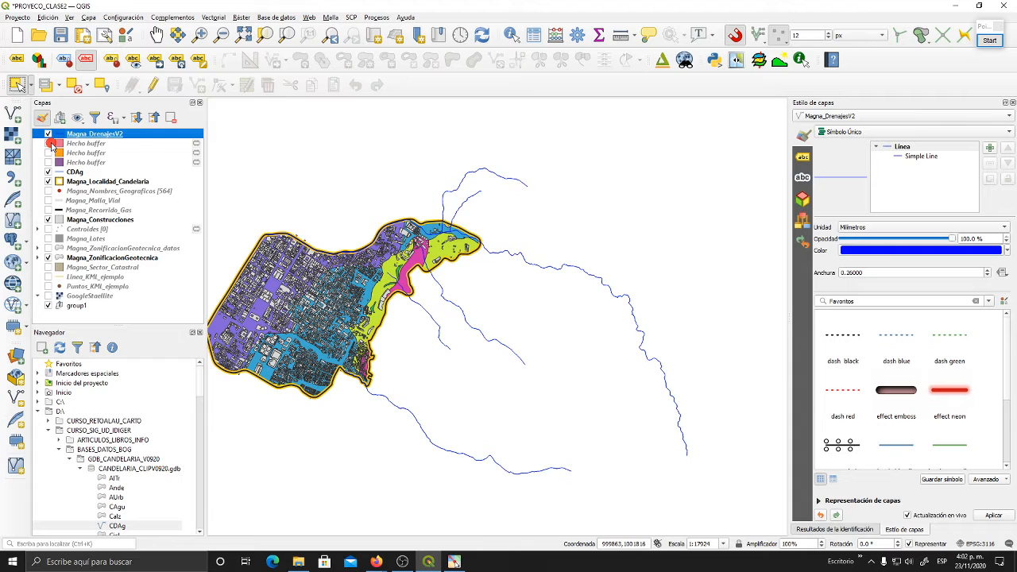
{"action": "left_click_drag", "start_coordinate": [442, 220], "coordinate": [474, 192]}
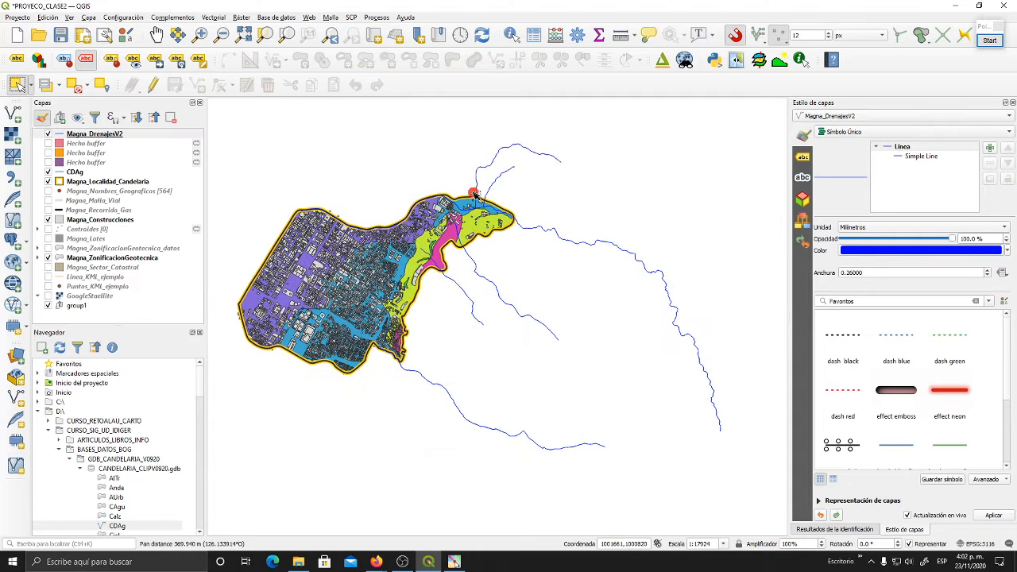
{"action": "left_click_drag", "start_coordinate": [590, 296], "coordinate": [598, 299]}
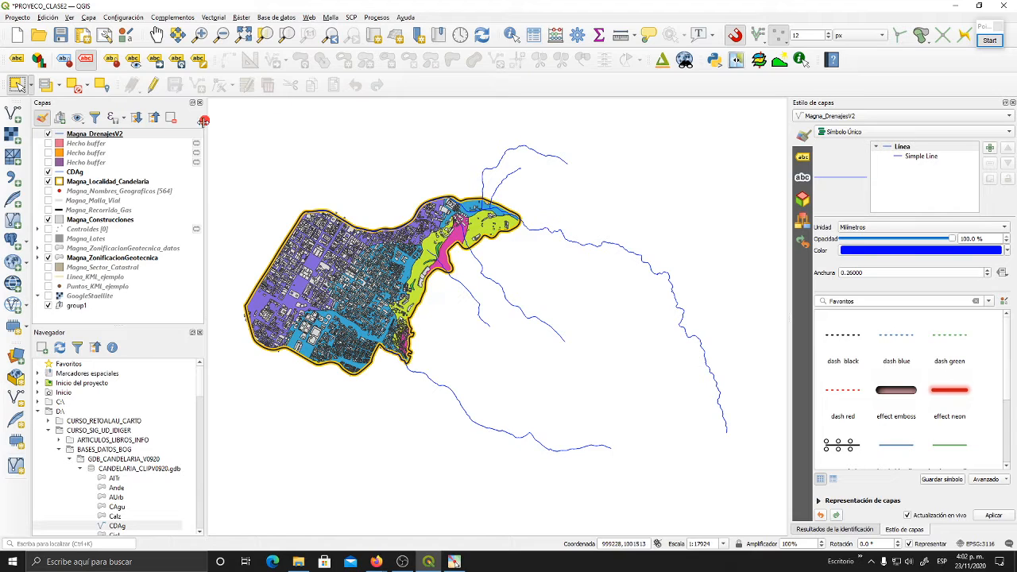
- Select the southernmost drainage line in the Magna_DrenajesV2 layer
{"action": "left_click", "coordinate": [104, 136]}
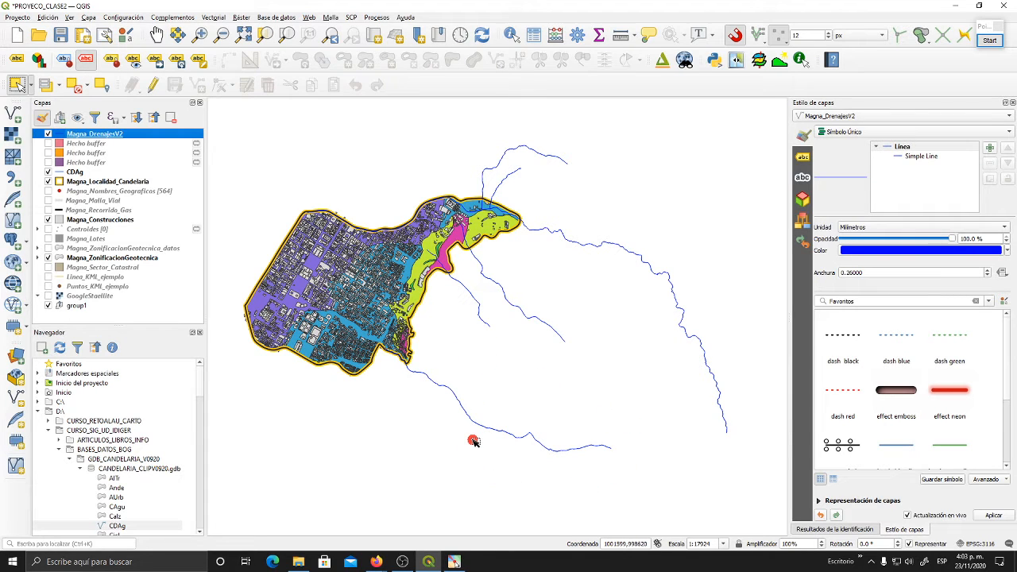
{"action": "right_click", "coordinate": [9, 82]}
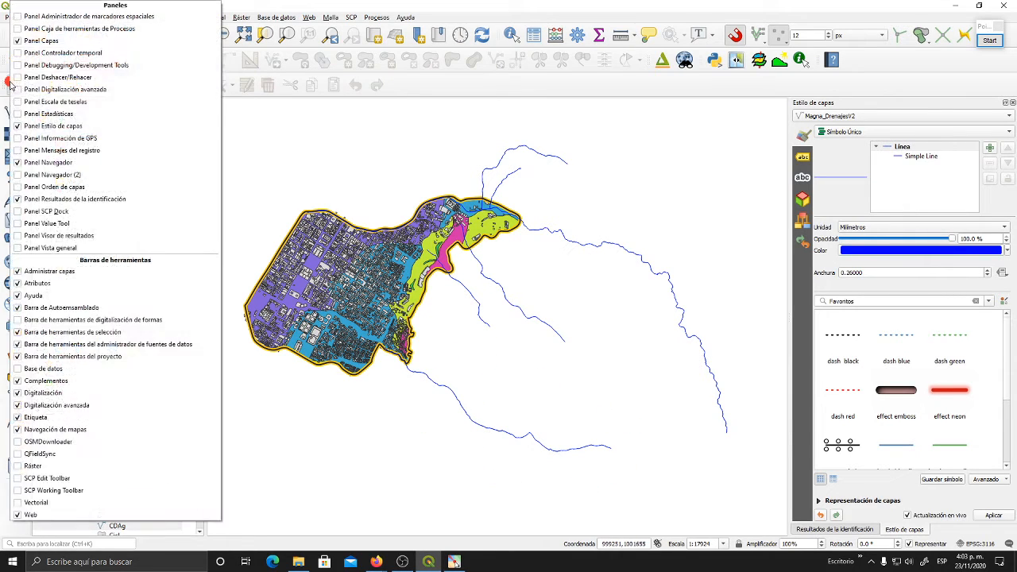
{"action": "left_click", "coordinate": [5, 84]}
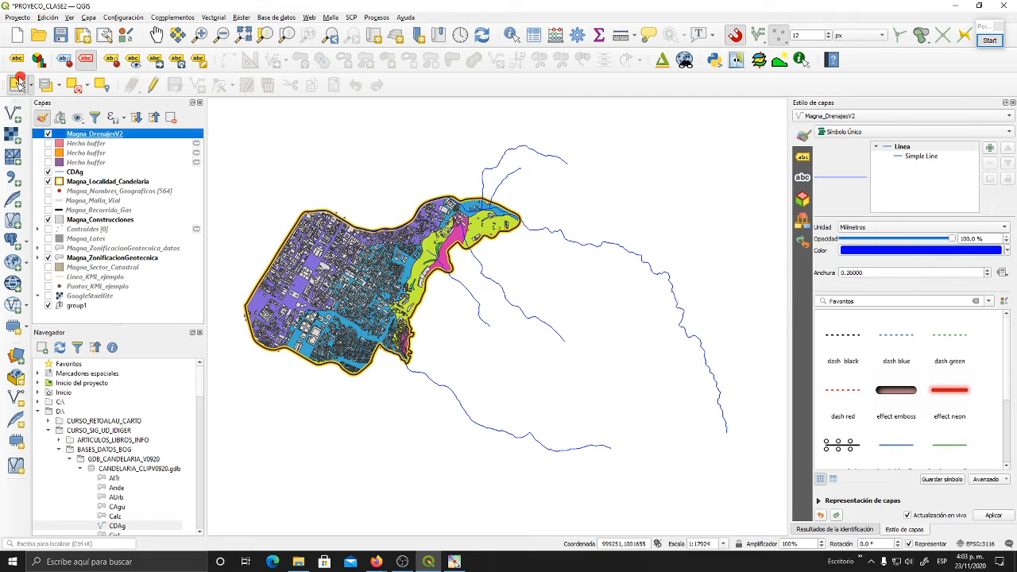
{"action": "left_click", "coordinate": [17, 82]}
{"action": "left_click", "coordinate": [479, 410]}
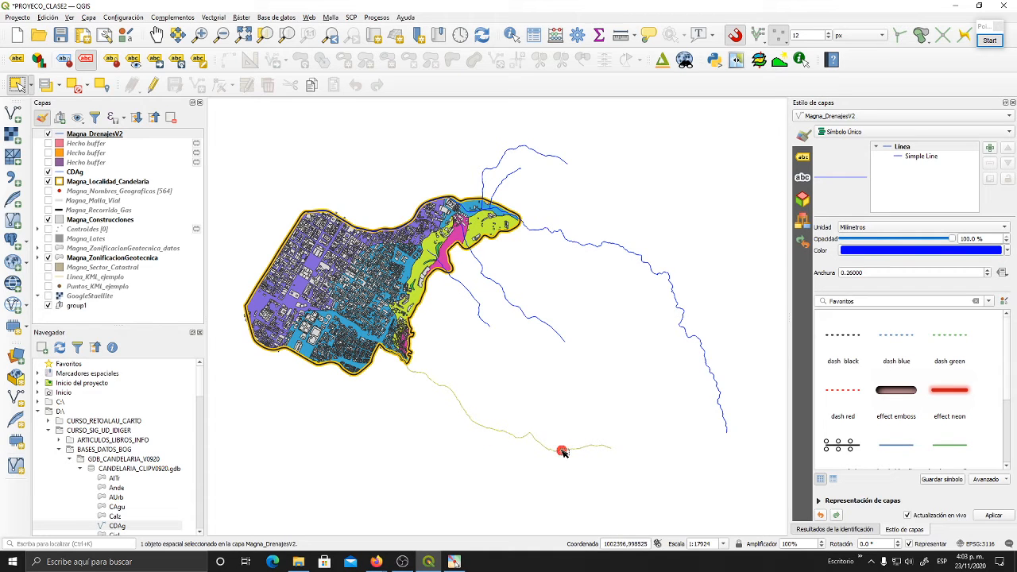
- Start a Buffer with Magna_DrenajesV2 as the input layer and limit it to the selected features only
{"action": "left_click", "coordinate": [102, 134]}
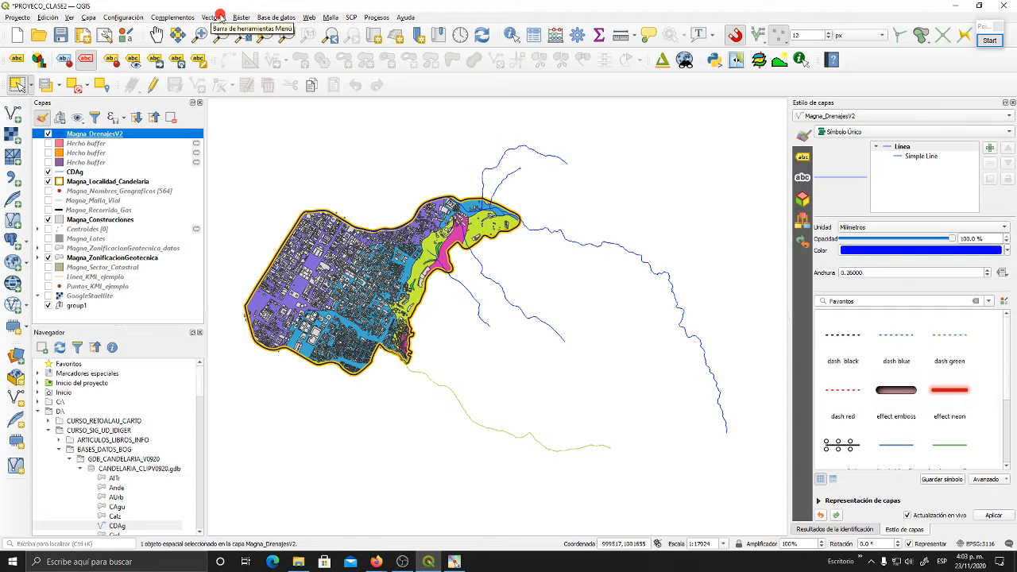
{"action": "left_click", "coordinate": [219, 14]}
{"action": "mouse_move", "coordinate": [223, 30]}
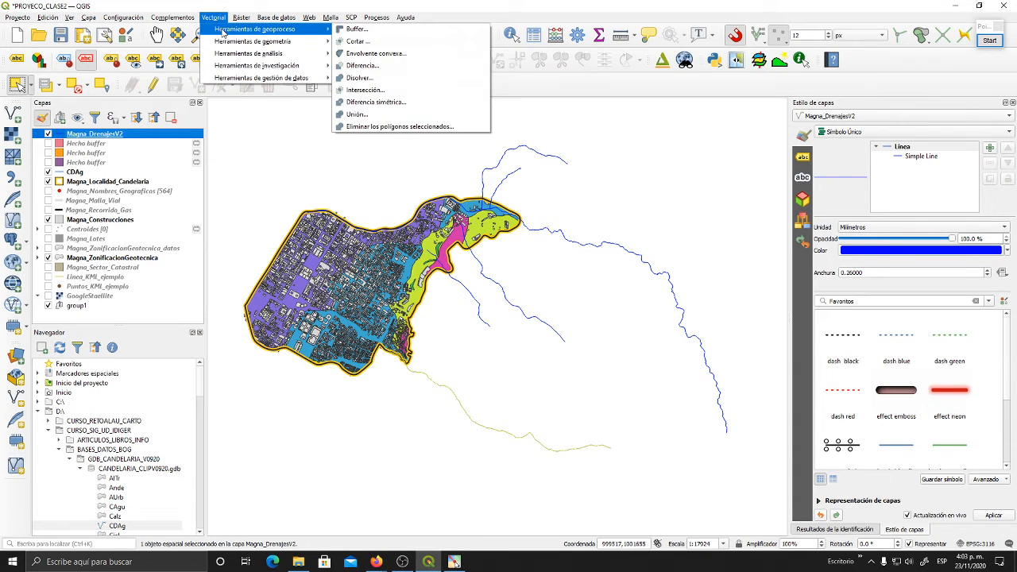
{"action": "left_click", "coordinate": [364, 35]}
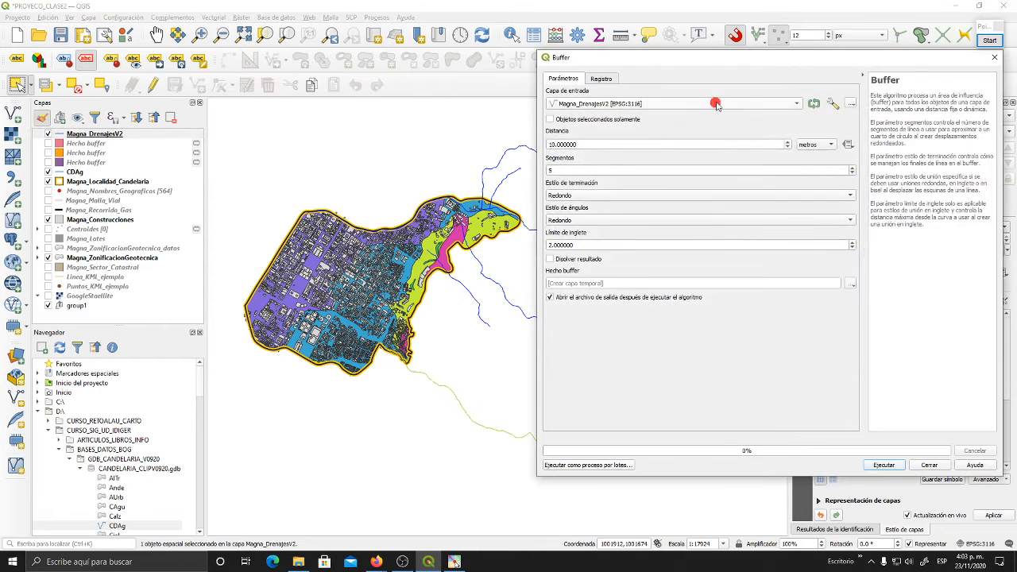
{"action": "left_click_drag", "start_coordinate": [711, 61], "coordinate": [477, 54]}
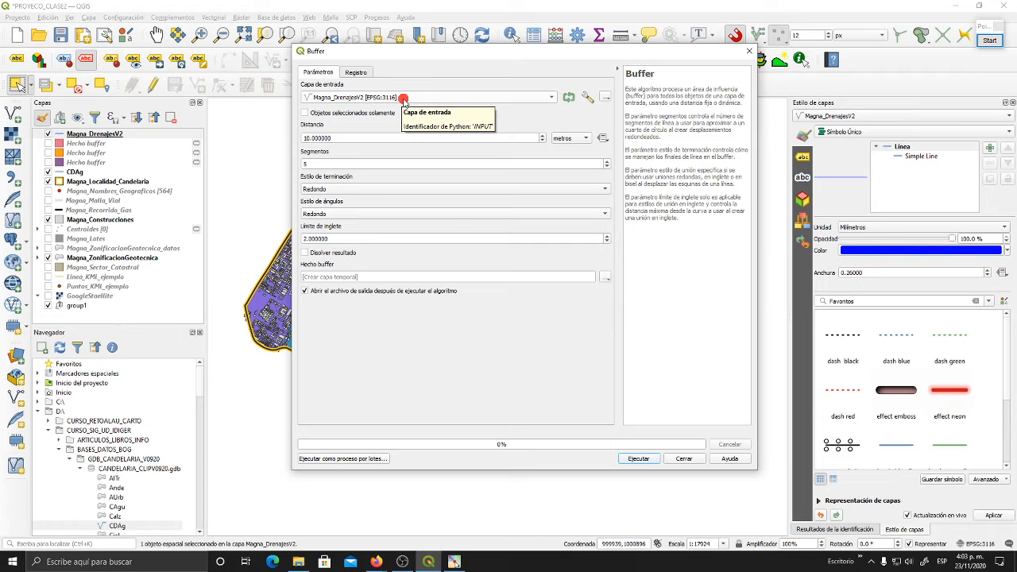
{"action": "left_click", "coordinate": [326, 99]}
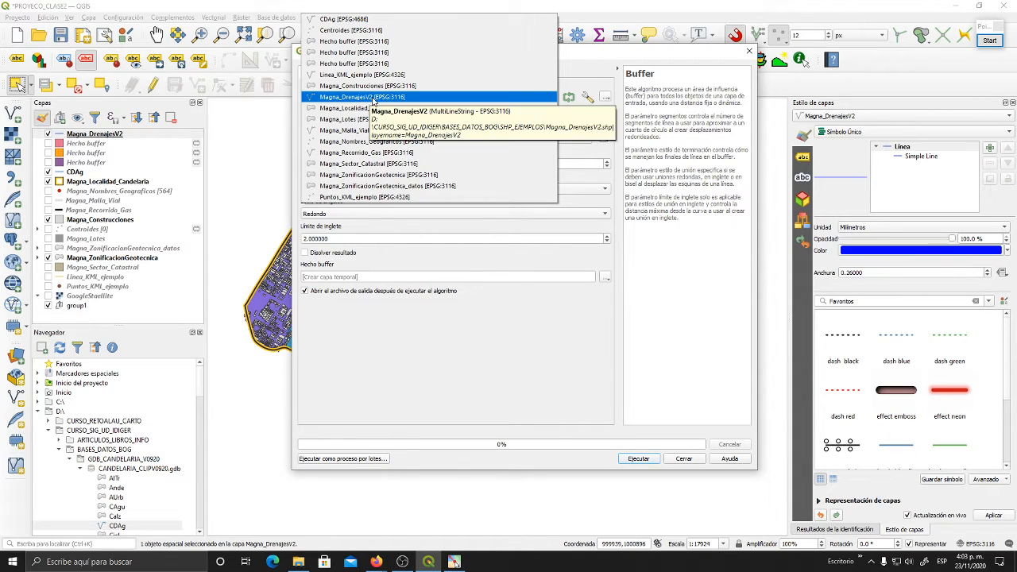
{"action": "left_click", "coordinate": [355, 97]}
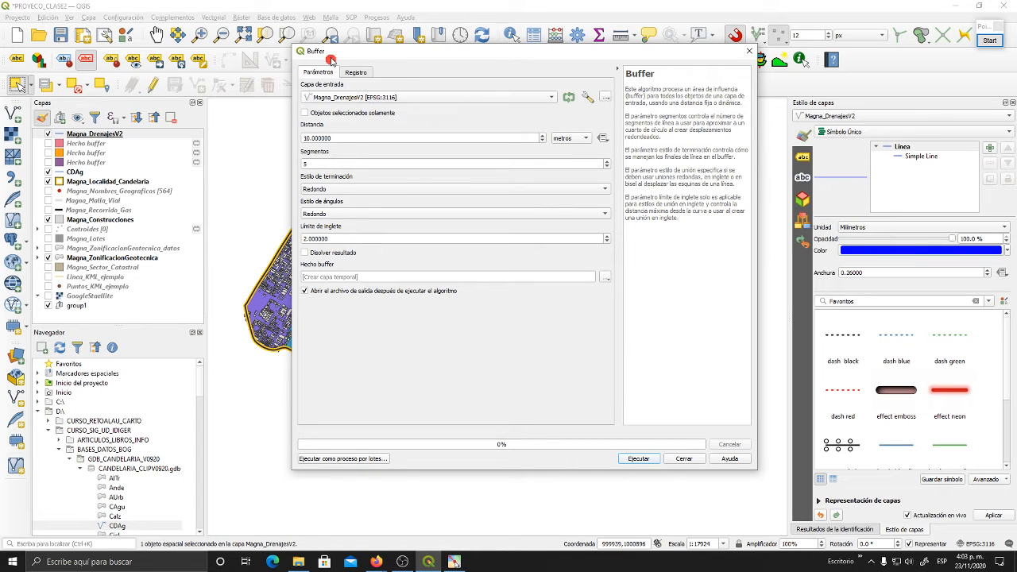
{"action": "left_click_drag", "start_coordinate": [337, 52], "coordinate": [549, 30]}
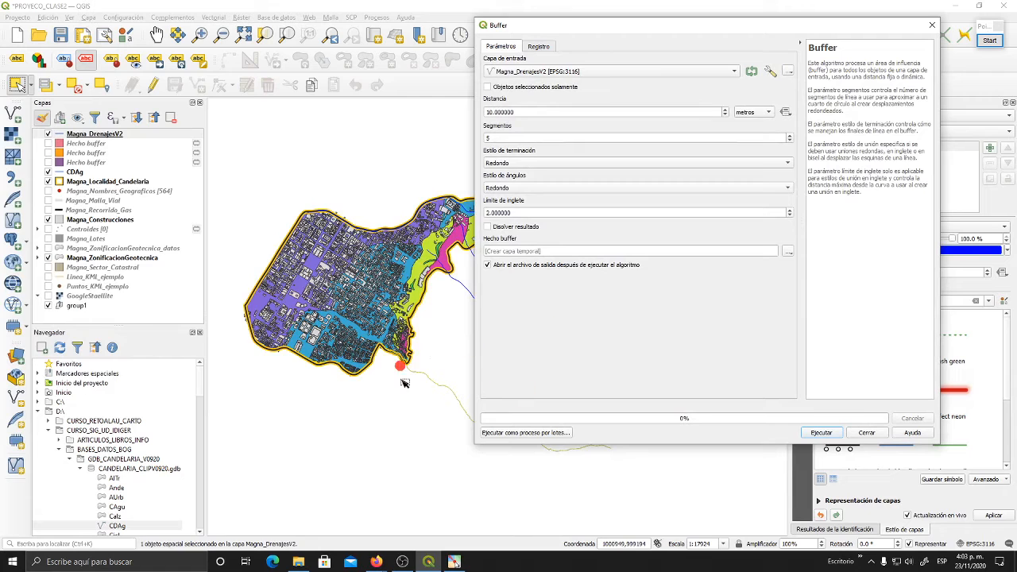
{"action": "left_click", "coordinate": [488, 86]}
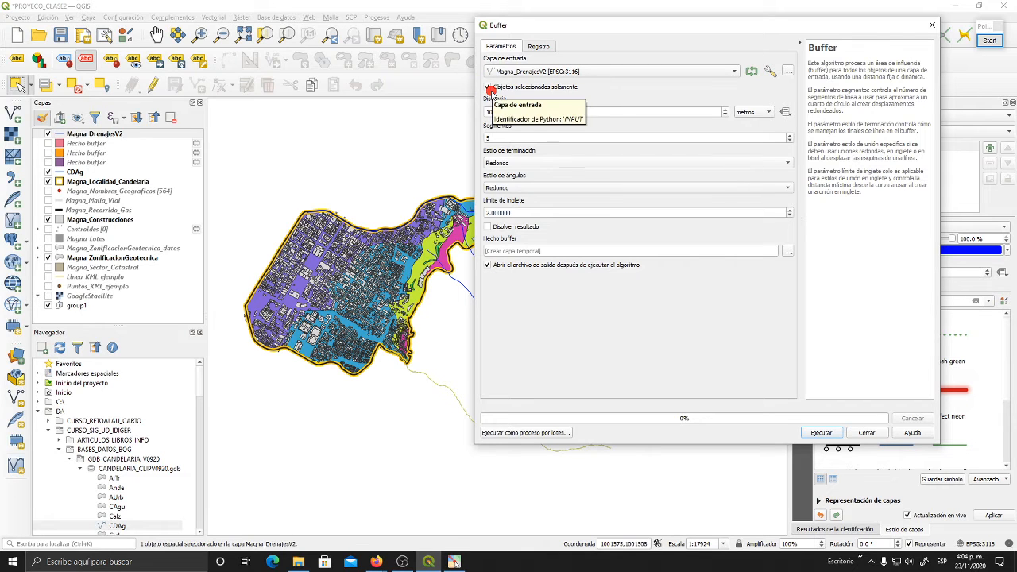
- Set the buffer distance to 85 metres
{"action": "left_click", "coordinate": [526, 110]}
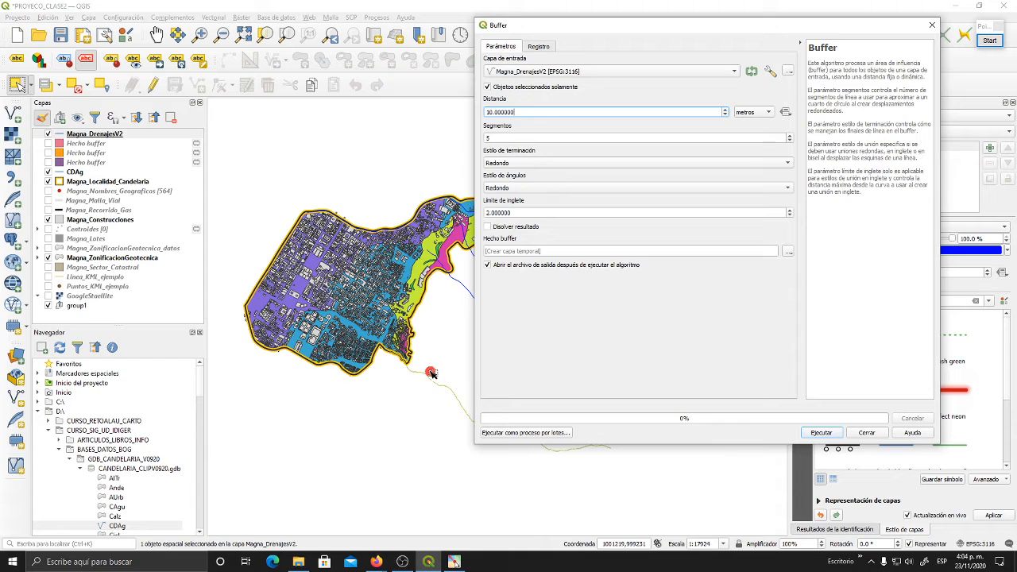
{"action": "left_click_drag", "start_coordinate": [525, 112], "coordinate": [476, 113]}
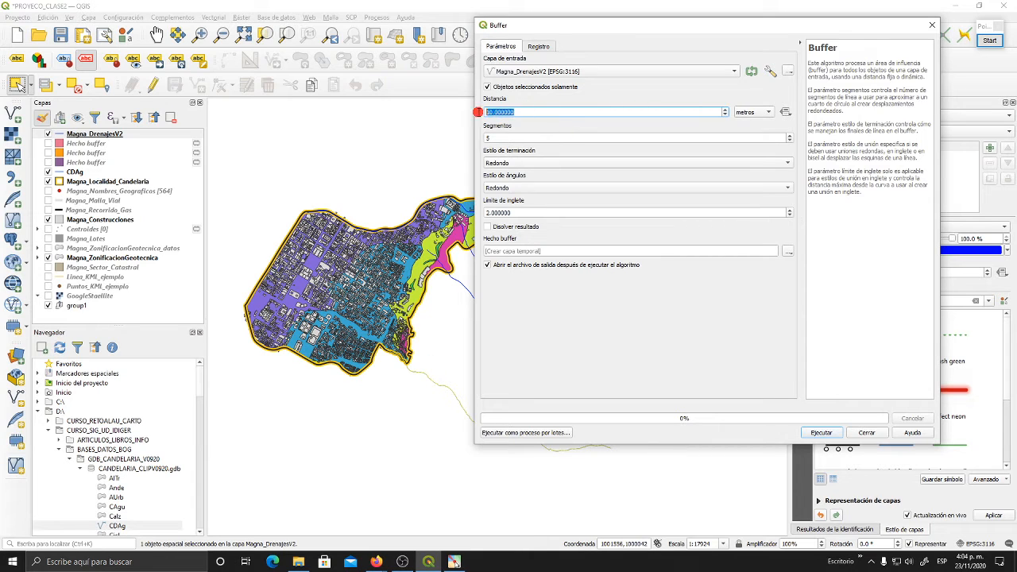
{"action": "type", "text": "85"}
{"action": "left_click", "coordinate": [509, 140]}
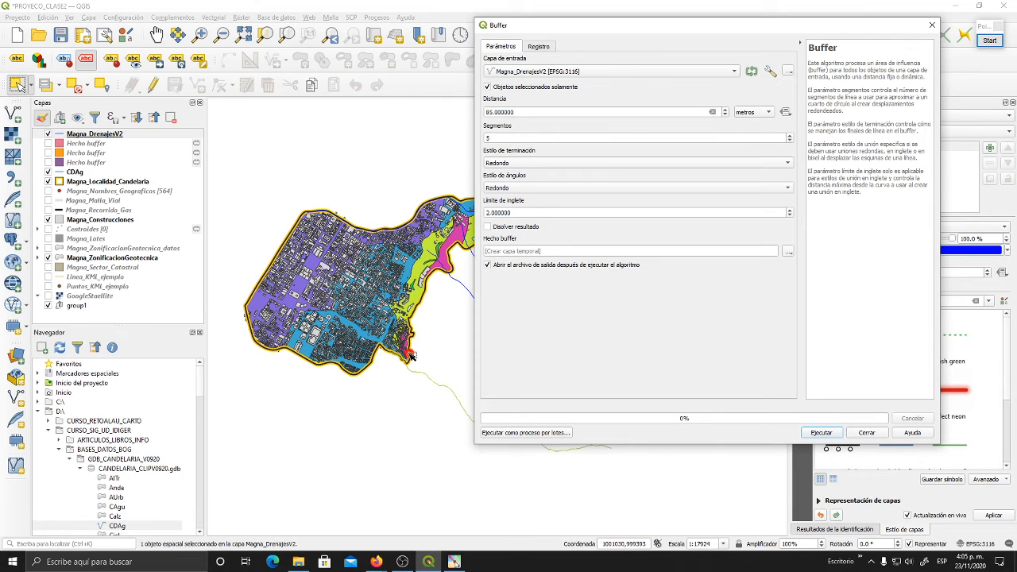
- Review the end cap and join style options of the buffer, keeping both set to Redondo
{"action": "left_click", "coordinate": [506, 167]}
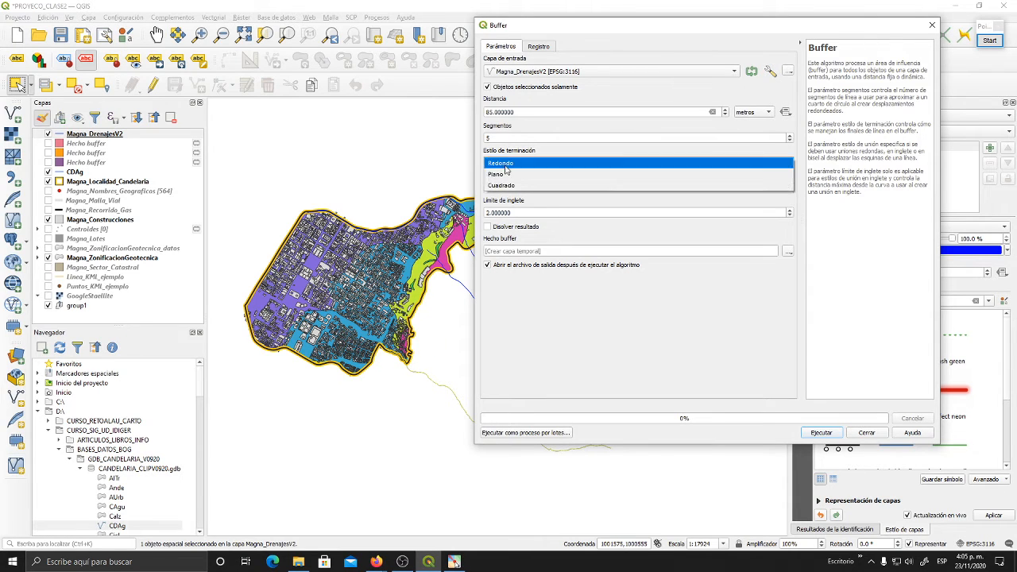
{"action": "left_click", "coordinate": [521, 163]}
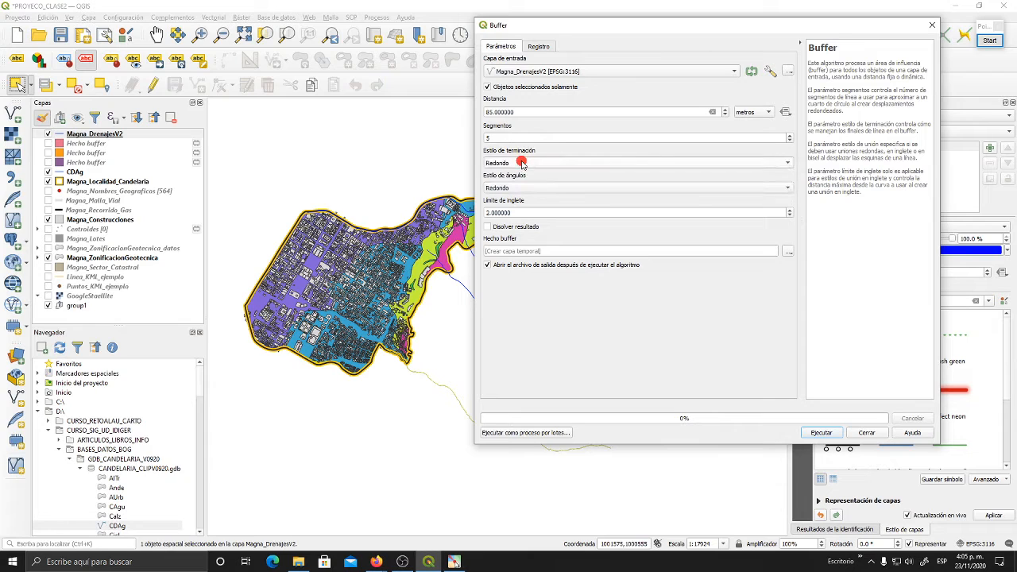
{"action": "left_click", "coordinate": [515, 189]}
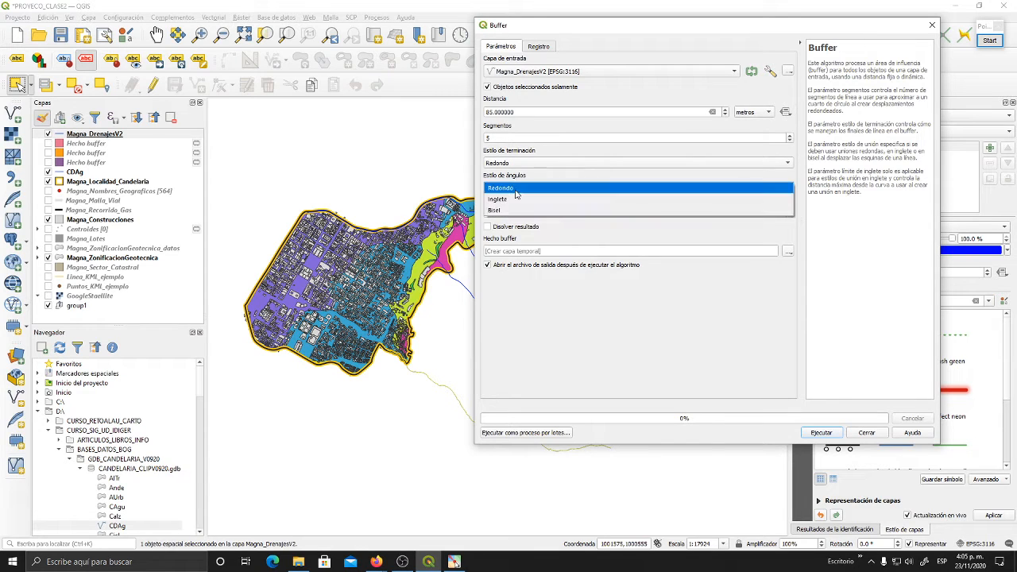
{"action": "left_click", "coordinate": [513, 190]}
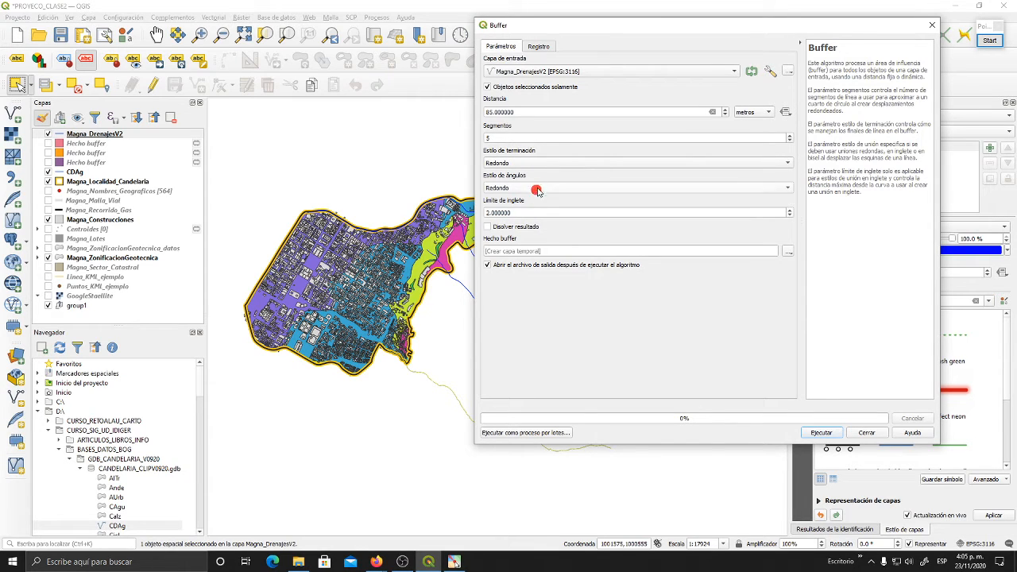
{"action": "left_click", "coordinate": [499, 166]}
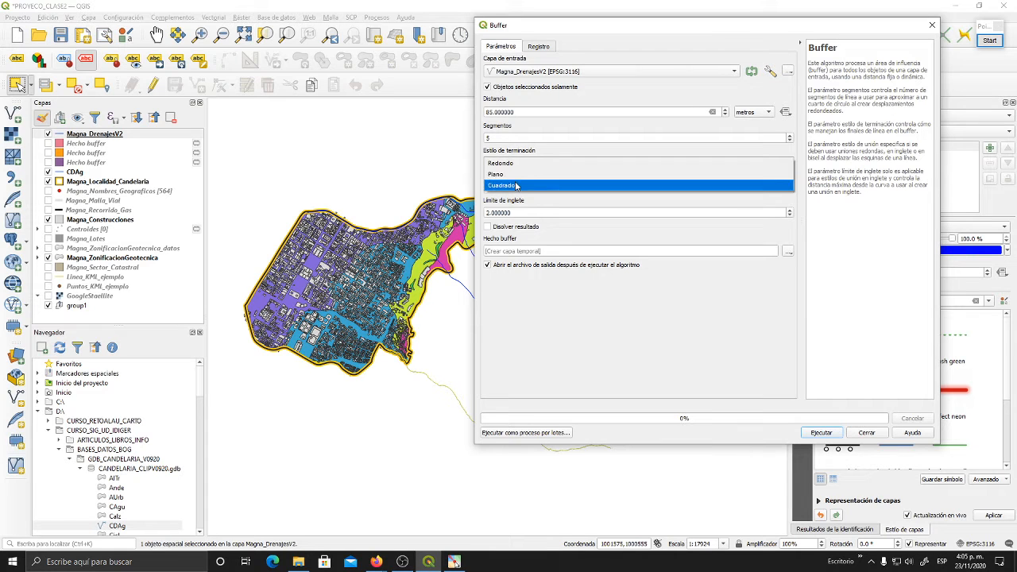
{"action": "left_click", "coordinate": [509, 164]}
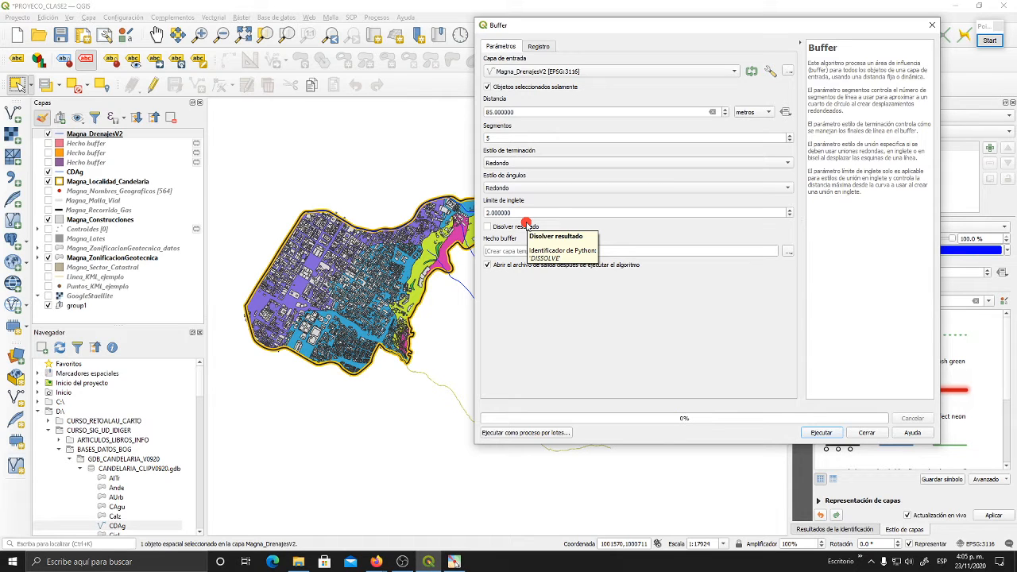
{"action": "left_click", "coordinate": [535, 110]}
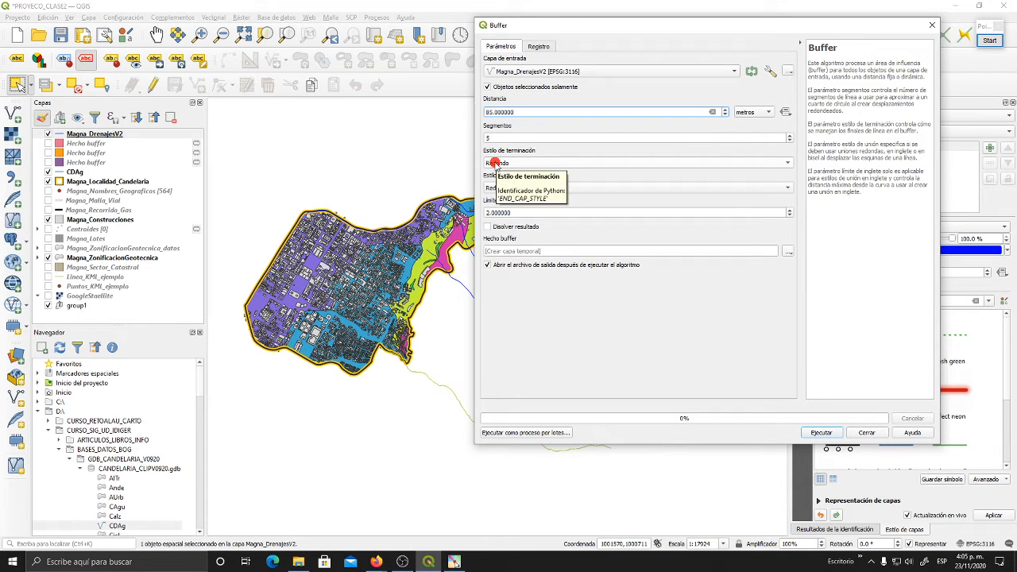
- Choose to save the buffer output to a file in D:/CURSO_SIG_UD_IDIGER/BASES_DATOS_BOG/SHP_EJEMPLOS/SHP_CLASE
{"action": "left_click", "coordinate": [562, 252]}
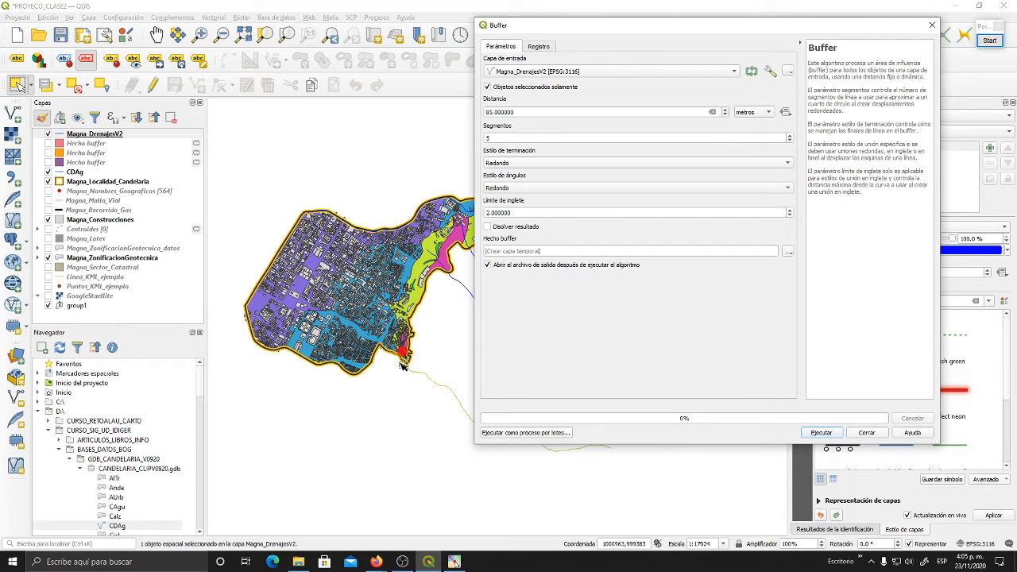
{"action": "left_click", "coordinate": [626, 249]}
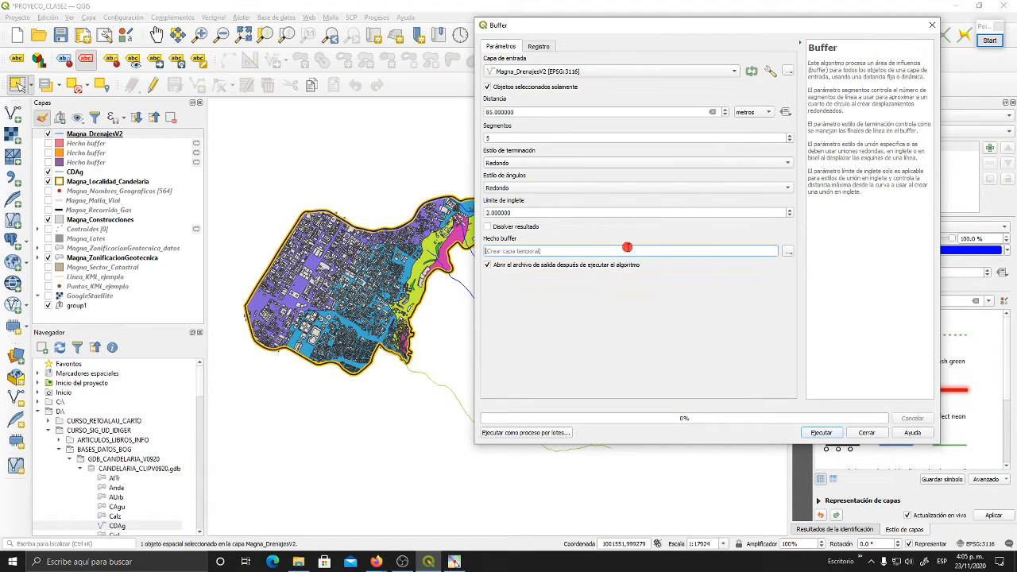
{"action": "left_click", "coordinate": [791, 252]}
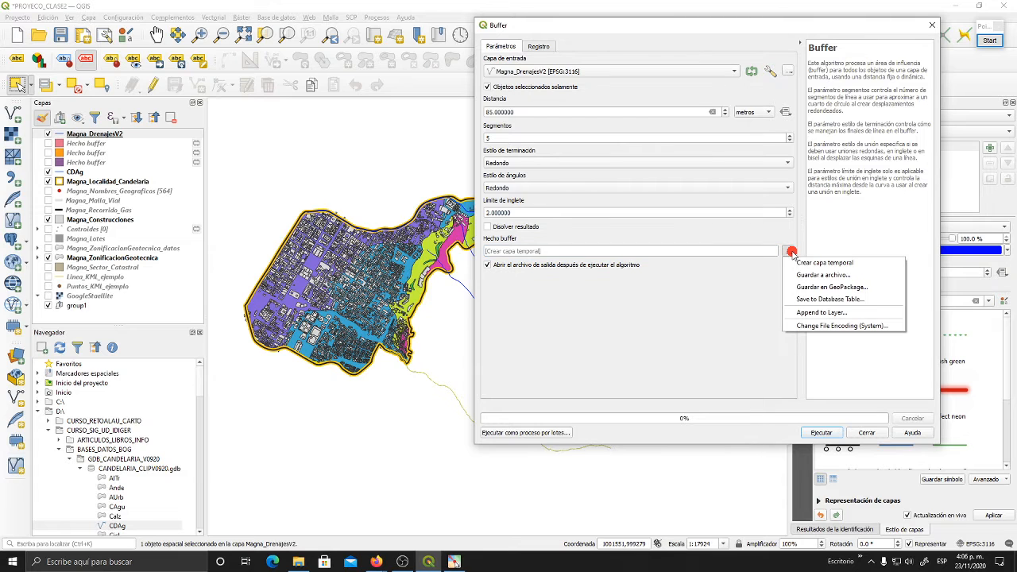
{"action": "left_click", "coordinate": [838, 276]}
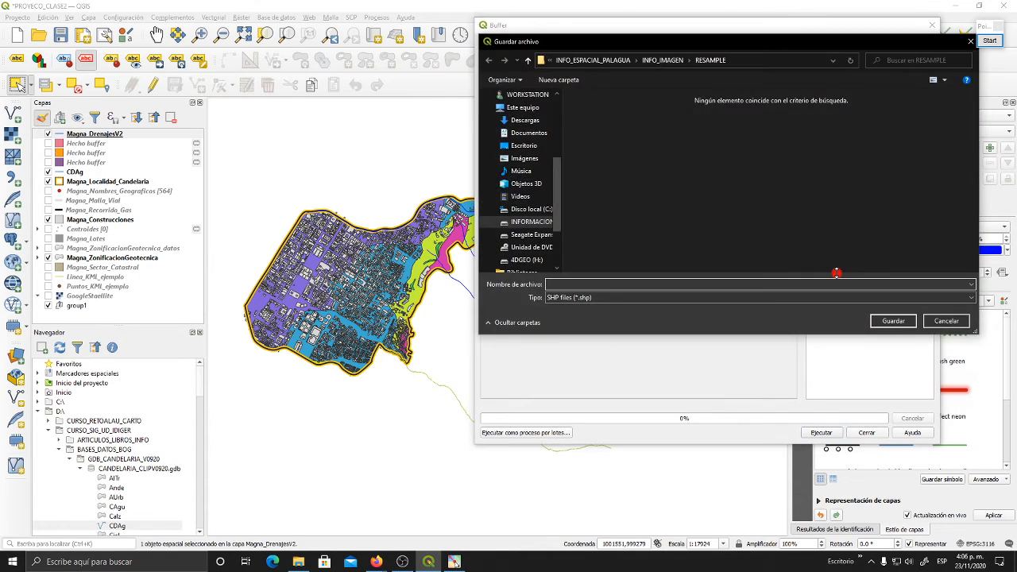
{"action": "left_click", "coordinate": [543, 226]}
{"action": "double_click", "coordinate": [645, 124]}
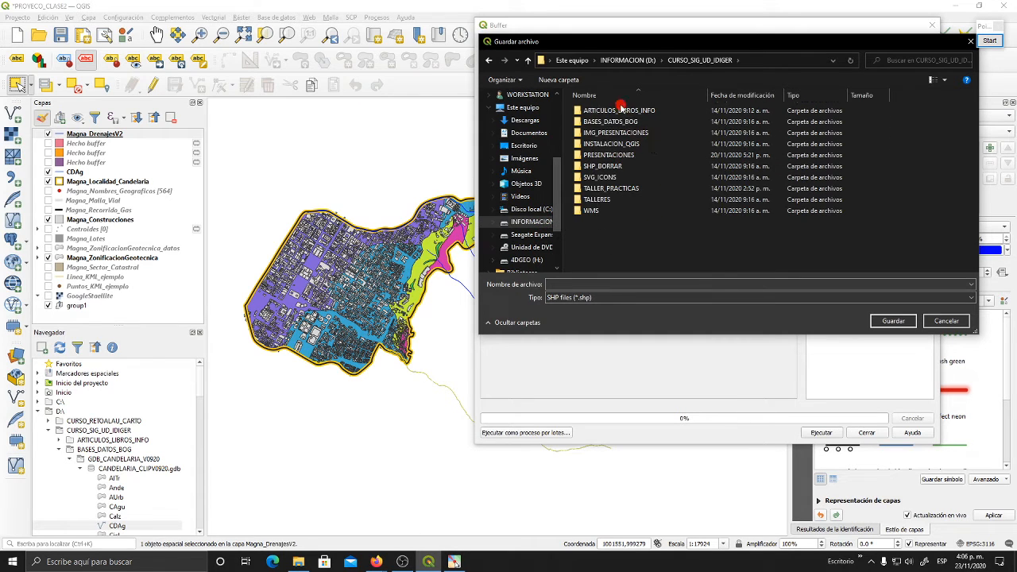
{"action": "double_click", "coordinate": [612, 122]}
{"action": "left_click", "coordinate": [634, 232]}
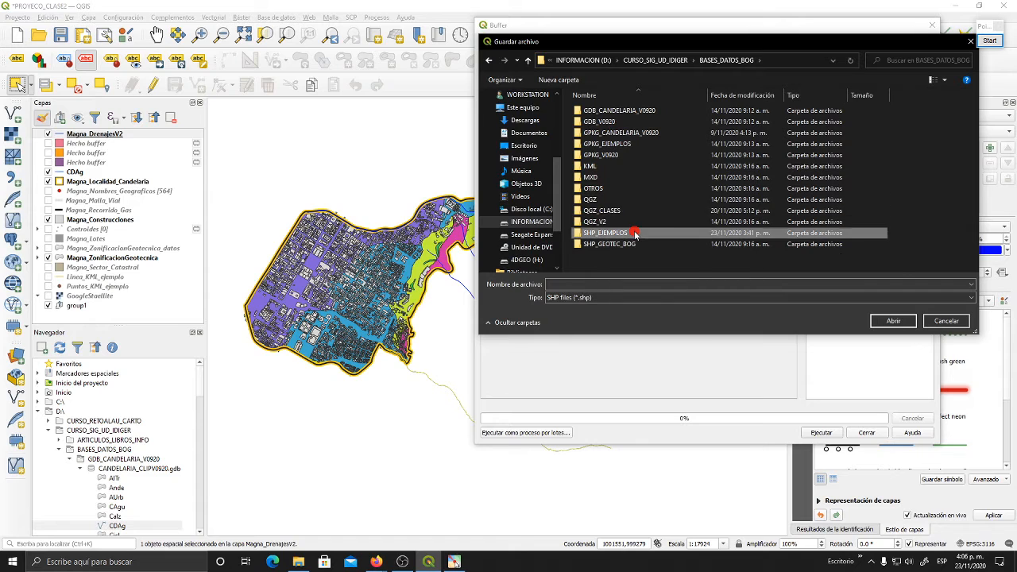
{"action": "double_click", "coordinate": [636, 233]}
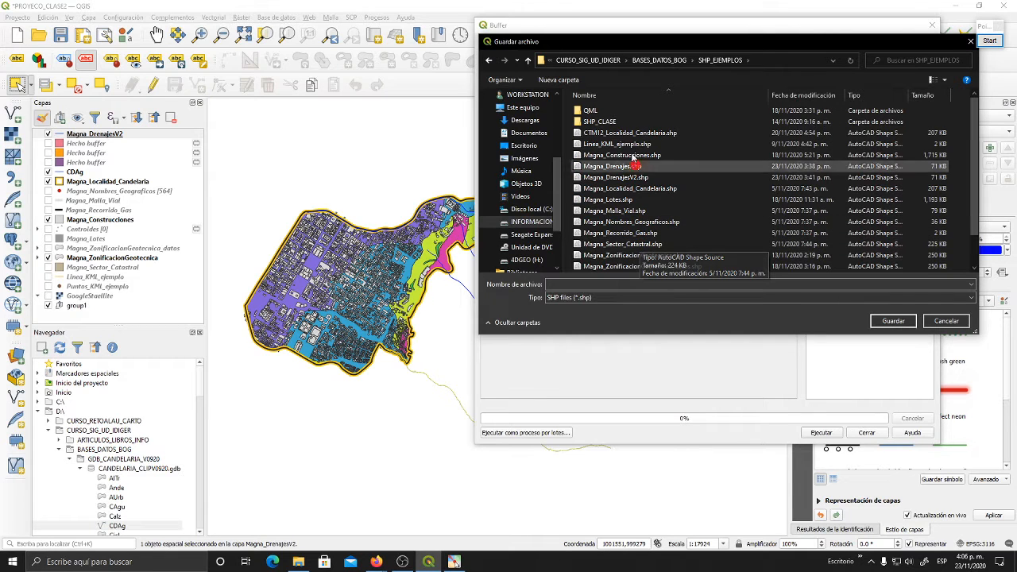
{"action": "left_click", "coordinate": [618, 125]}
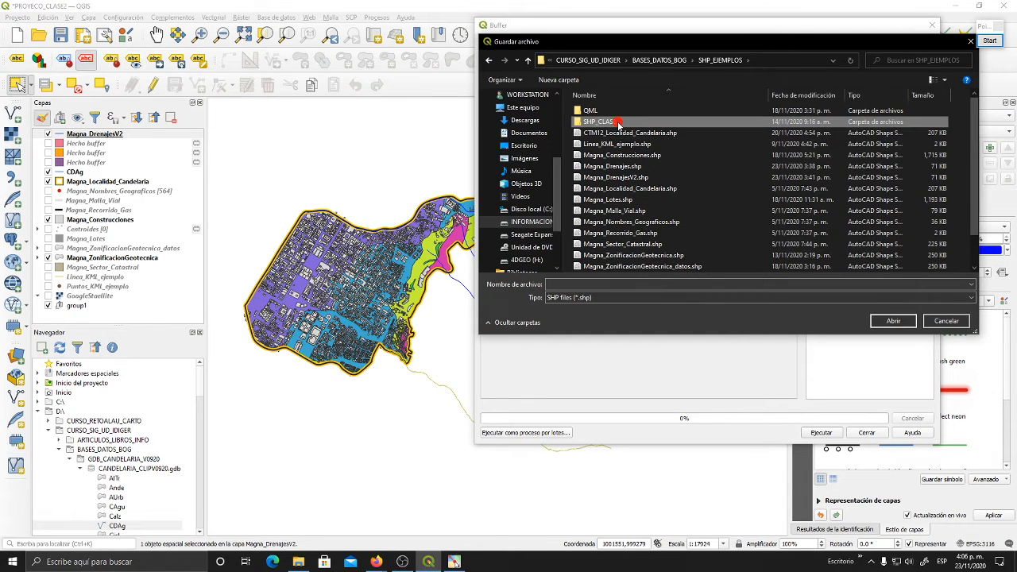
{"action": "double_click", "coordinate": [619, 122]}
- Name the output shapefile Buffer_85m_SanFrancisco, run the 85-metre buffer and close the tool
{"action": "left_click", "coordinate": [590, 288]}
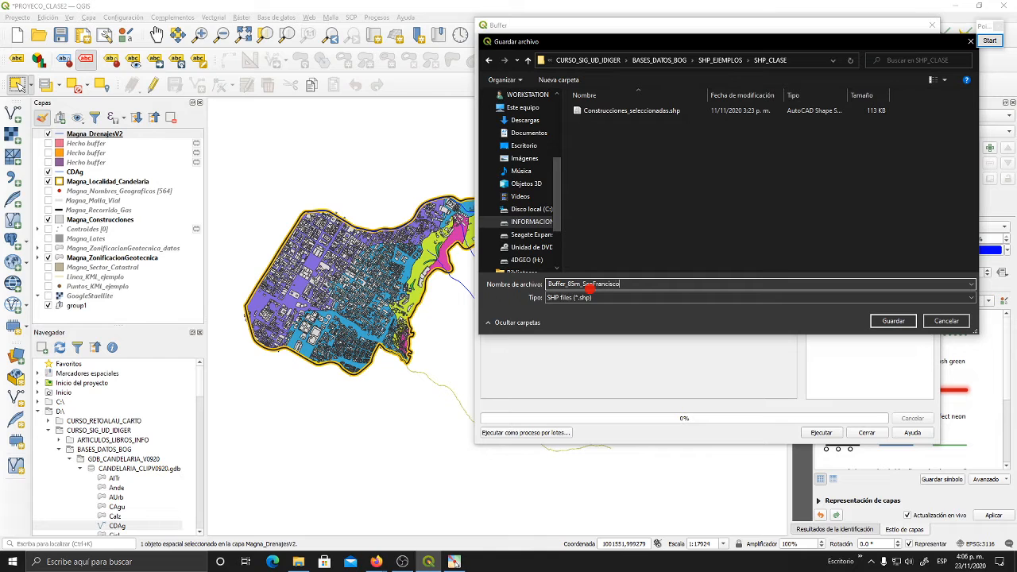
{"action": "left_click", "coordinate": [892, 321]}
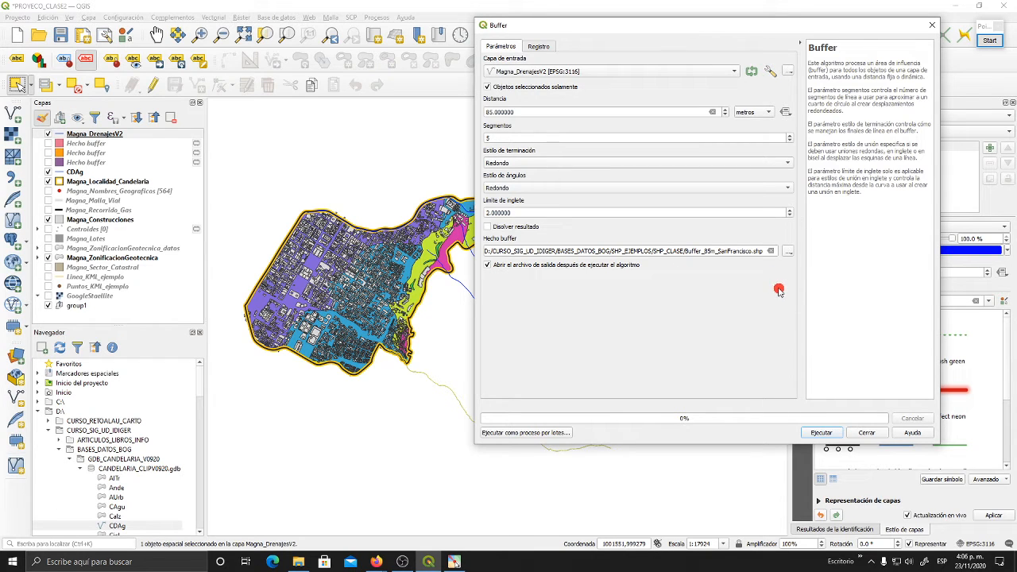
{"action": "left_click", "coordinate": [819, 435]}
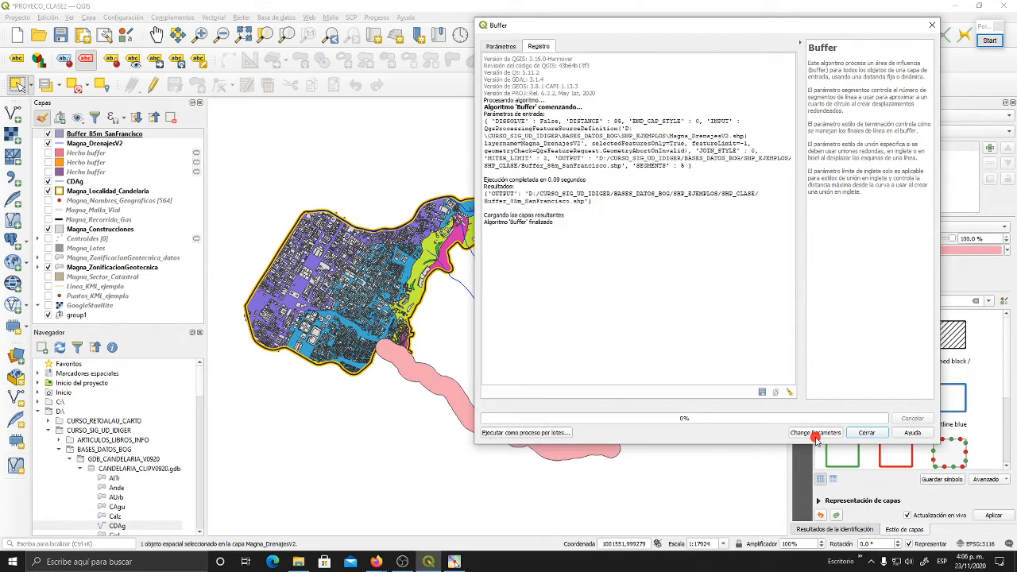
{"action": "left_click", "coordinate": [867, 433]}
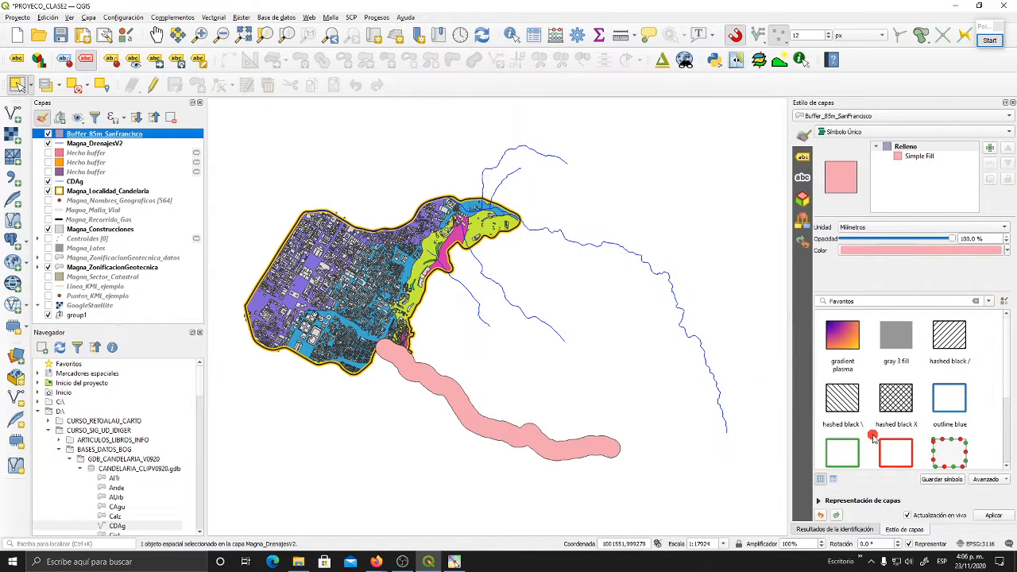
- Move the Buffer_85m_SanFrancisco layer below Magna_DrenajesV2 and hide it
{"action": "left_click_drag", "start_coordinate": [590, 390], "coordinate": [614, 360]}
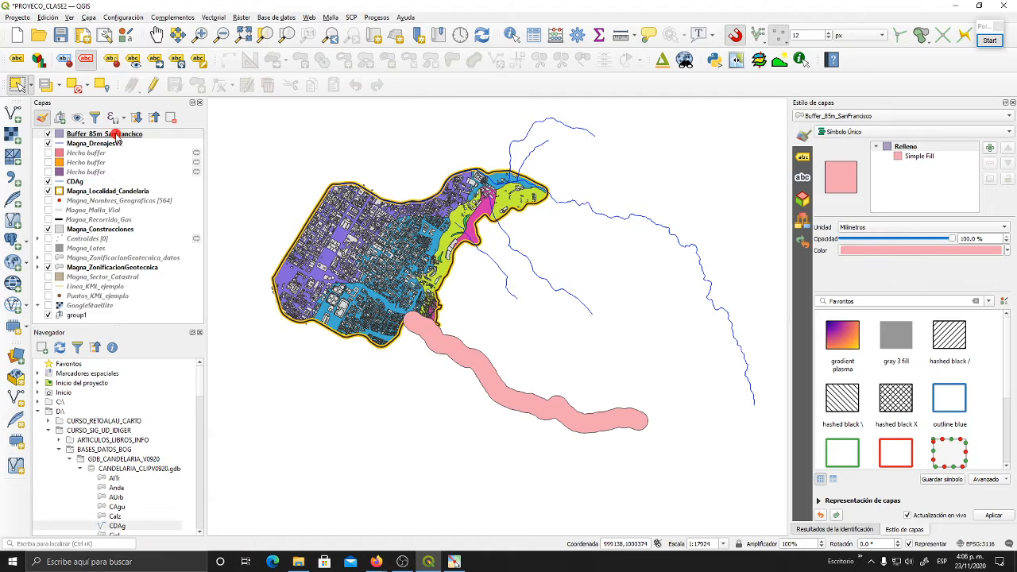
{"action": "left_click_drag", "start_coordinate": [114, 134], "coordinate": [118, 147]}
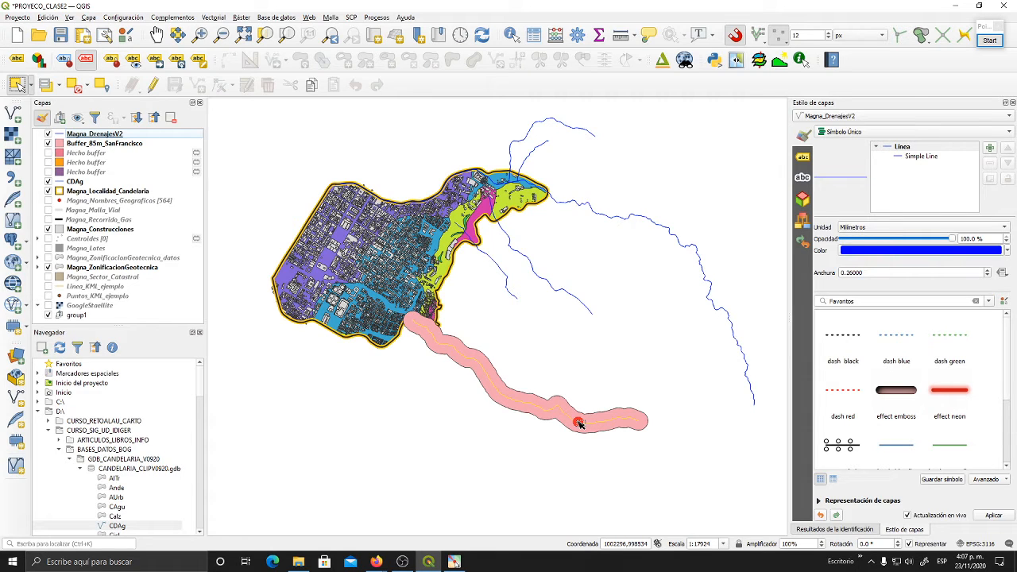
{"action": "left_click", "coordinate": [48, 143]}
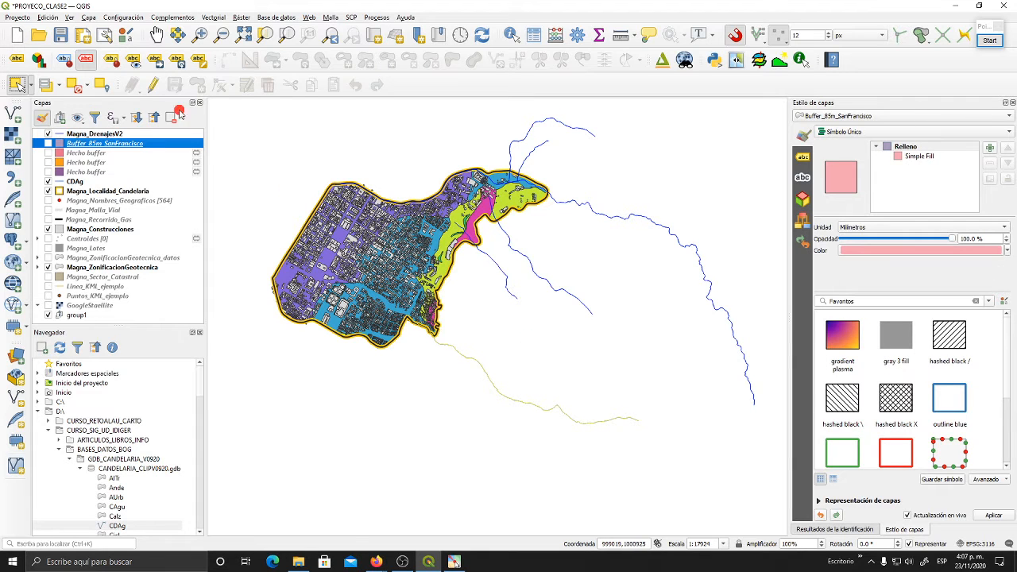
- Make Magna_DrenajesV2 the active layer and clear its selected drainage line
{"action": "left_click", "coordinate": [94, 137]}
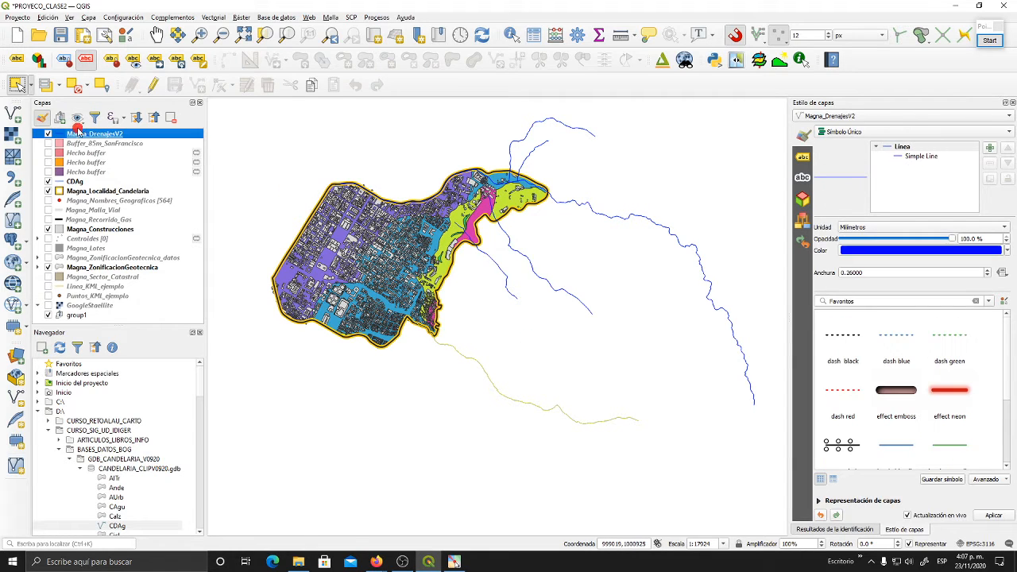
{"action": "left_click", "coordinate": [260, 235]}
{"action": "left_click_drag", "start_coordinate": [551, 300], "coordinate": [541, 318]}
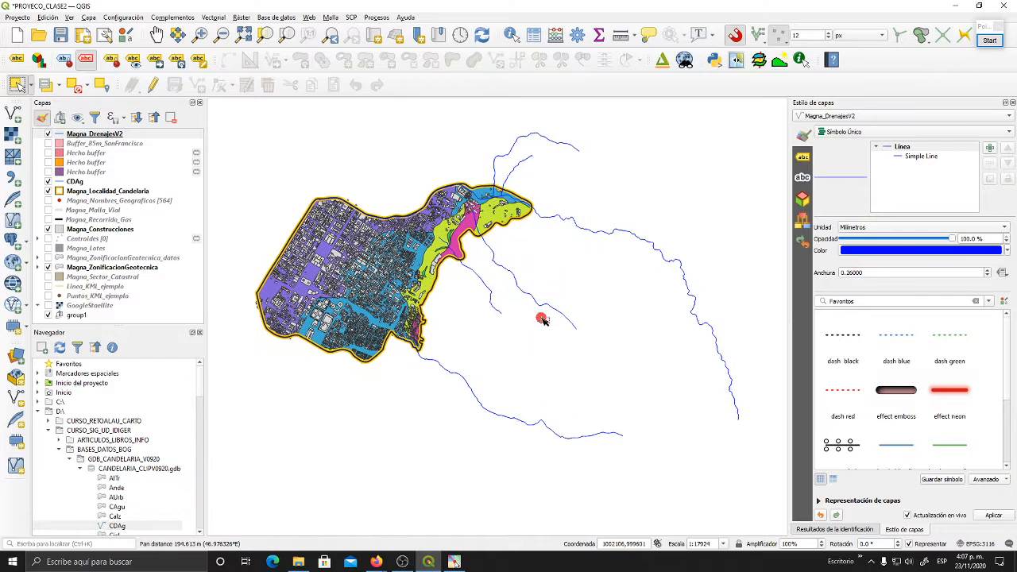
{"action": "left_click", "coordinate": [215, 17]}
{"action": "mouse_move", "coordinate": [224, 29]}
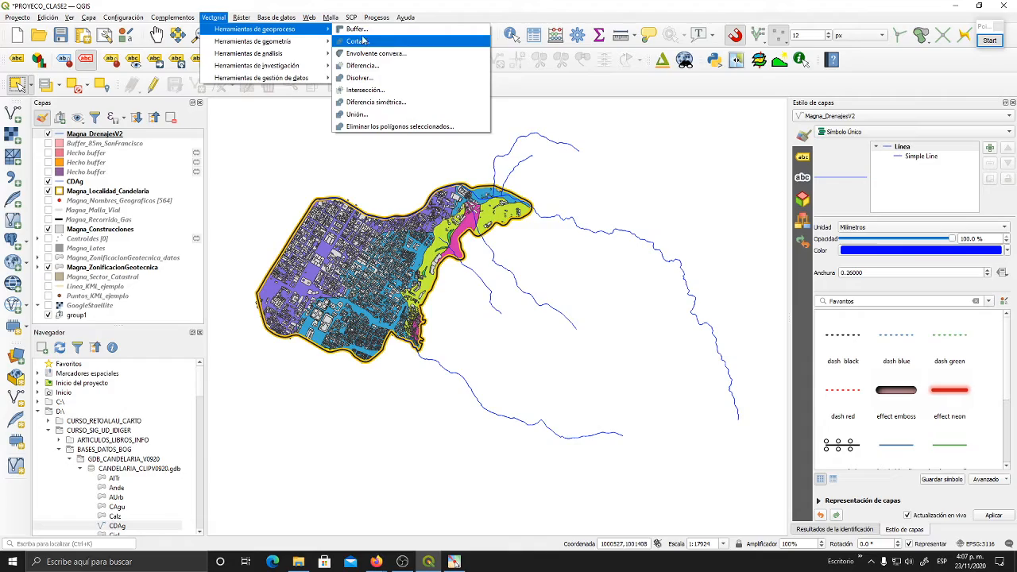
{"action": "left_click", "coordinate": [399, 5]}
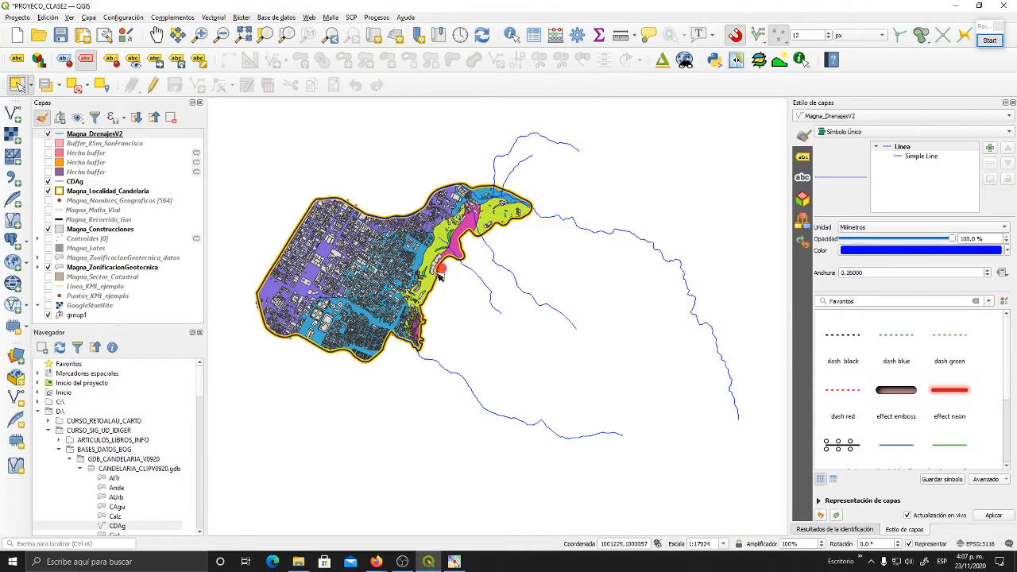
- Examine the buildings of Magna_Construcciones over the geotechnical zones in the southern part of Candelaria
{"action": "left_click_drag", "start_coordinate": [379, 317], "coordinate": [534, 322]}
{"action": "scroll", "coordinate": [513, 249], "scroll_direction": "up", "scroll_amount": 2}
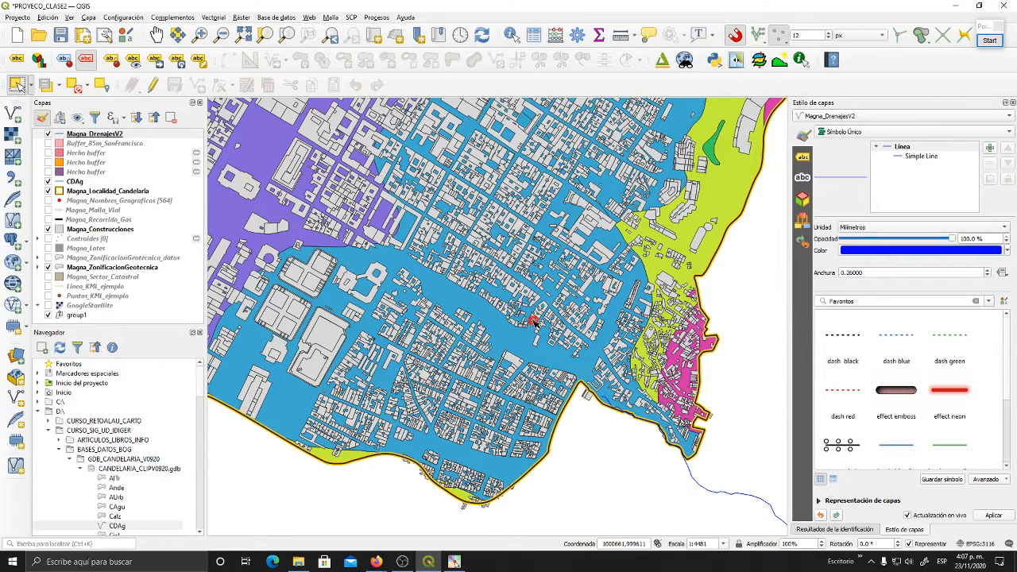
{"action": "scroll", "coordinate": [524, 328], "scroll_direction": "down", "scroll_amount": 2}
{"action": "scroll", "coordinate": [527, 323], "scroll_direction": "up", "scroll_amount": 2}
{"action": "mouse_move", "coordinate": [529, 302]}
{"action": "left_mouse_down"}
{"action": "mouse_move", "coordinate": [547, 334]}
{"action": "mouse_move", "coordinate": [547, 314]}
{"action": "mouse_move", "coordinate": [518, 310]}
{"action": "left_mouse_up"}
{"action": "scroll", "coordinate": [548, 334], "scroll_direction": "down", "scroll_amount": 1}
{"action": "scroll", "coordinate": [547, 314], "scroll_direction": "down", "scroll_amount": 1}
{"action": "scroll", "coordinate": [545, 313], "scroll_direction": "up", "scroll_amount": 1}
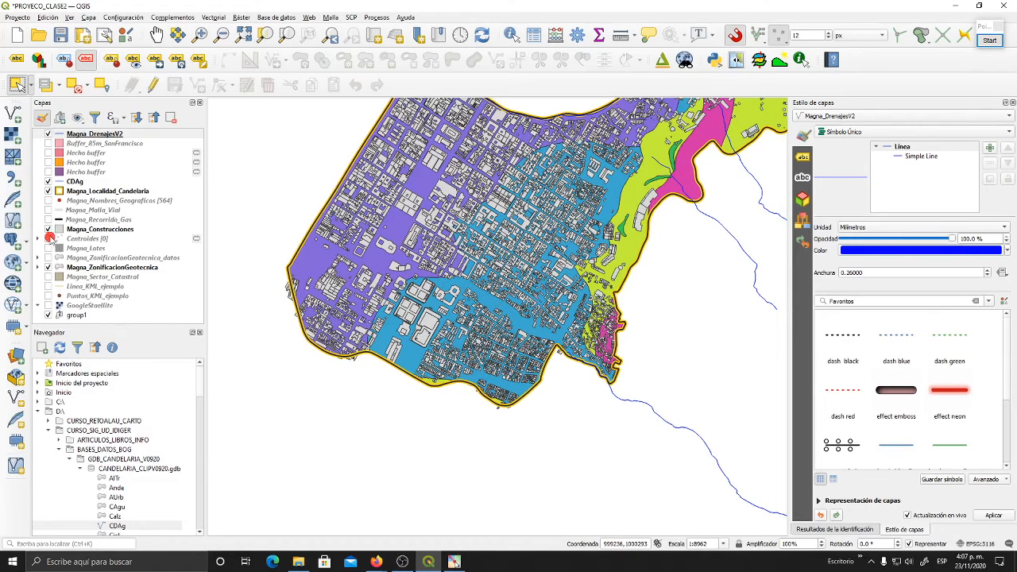
- Hide Magna_Construcciones and annotate the screen in red, outlining the southern Depósito ladera polygon and sketching sample buildings inside and across its edge
{"action": "left_click", "coordinate": [47, 229]}
{"action": "left_click_drag", "start_coordinate": [428, 262], "coordinate": [400, 250]}
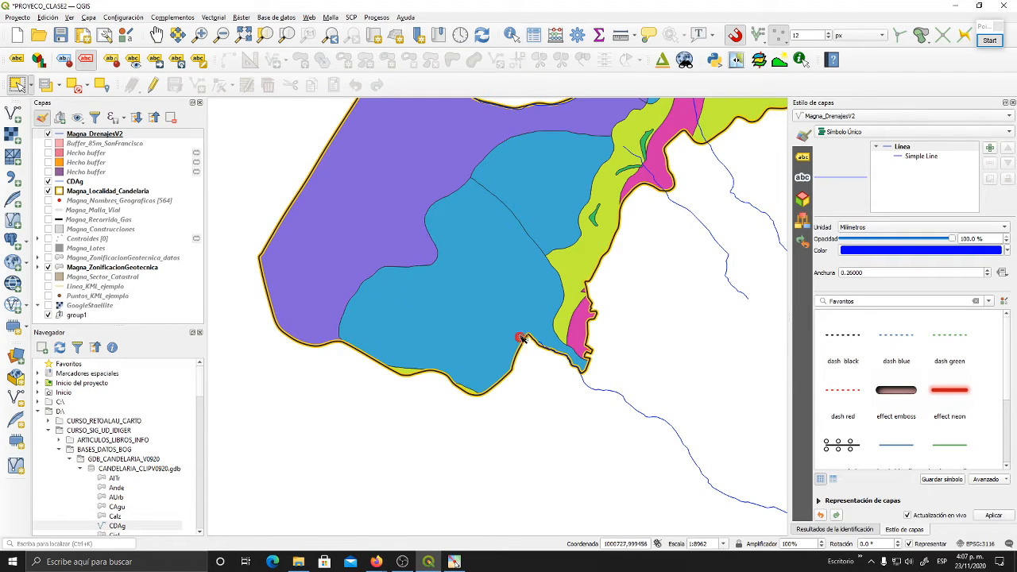
{"action": "left_click", "coordinate": [988, 42]}
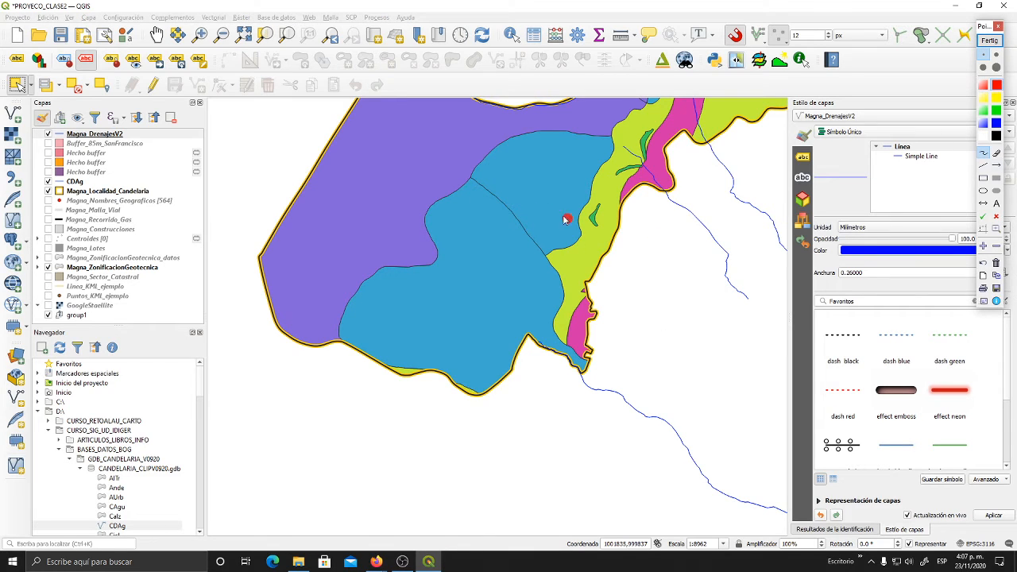
{"action": "mouse_move", "coordinate": [474, 182]}
{"action": "left_mouse_down"}
{"action": "mouse_move", "coordinate": [430, 223]}
{"action": "mouse_move", "coordinate": [434, 256]}
{"action": "mouse_move", "coordinate": [378, 276]}
{"action": "mouse_move", "coordinate": [347, 308]}
{"action": "mouse_move", "coordinate": [347, 347]}
{"action": "mouse_move", "coordinate": [390, 370]}
{"action": "mouse_move", "coordinate": [433, 369]}
{"action": "mouse_move", "coordinate": [468, 394]}
{"action": "mouse_move", "coordinate": [518, 348]}
{"action": "mouse_move", "coordinate": [585, 368]}
{"action": "mouse_move", "coordinate": [563, 343]}
{"action": "mouse_move", "coordinate": [560, 299]}
{"action": "mouse_move", "coordinate": [527, 230]}
{"action": "mouse_move", "coordinate": [490, 190]}
{"action": "left_mouse_up"}
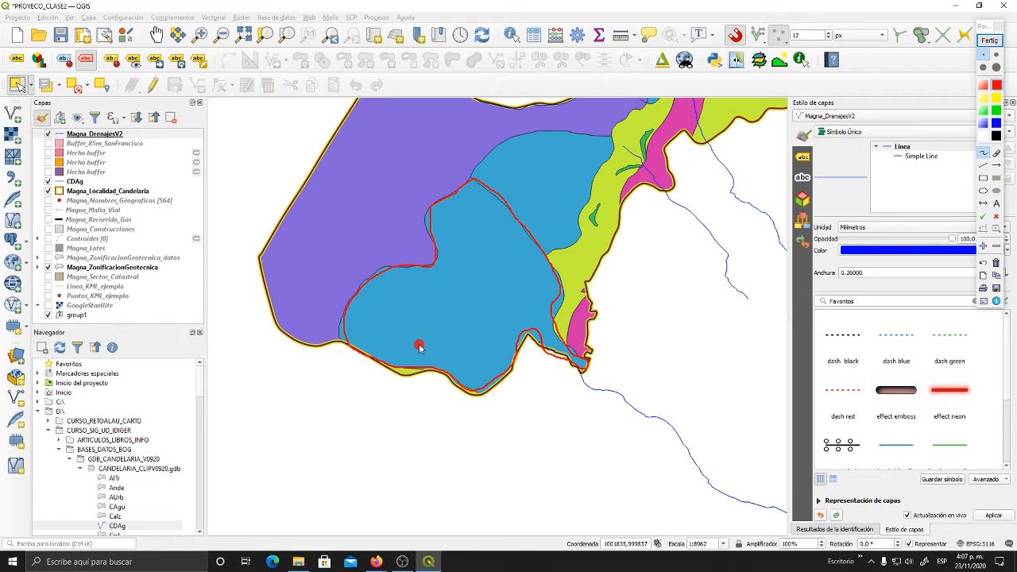
{"action": "left_click", "coordinate": [492, 208]}
{"action": "left_click", "coordinate": [516, 233]}
{"action": "mouse_move", "coordinate": [543, 246]}
{"action": "left_mouse_down"}
{"action": "mouse_move", "coordinate": [517, 238]}
{"action": "mouse_move", "coordinate": [496, 252]}
{"action": "mouse_move", "coordinate": [481, 224]}
{"action": "left_mouse_up"}
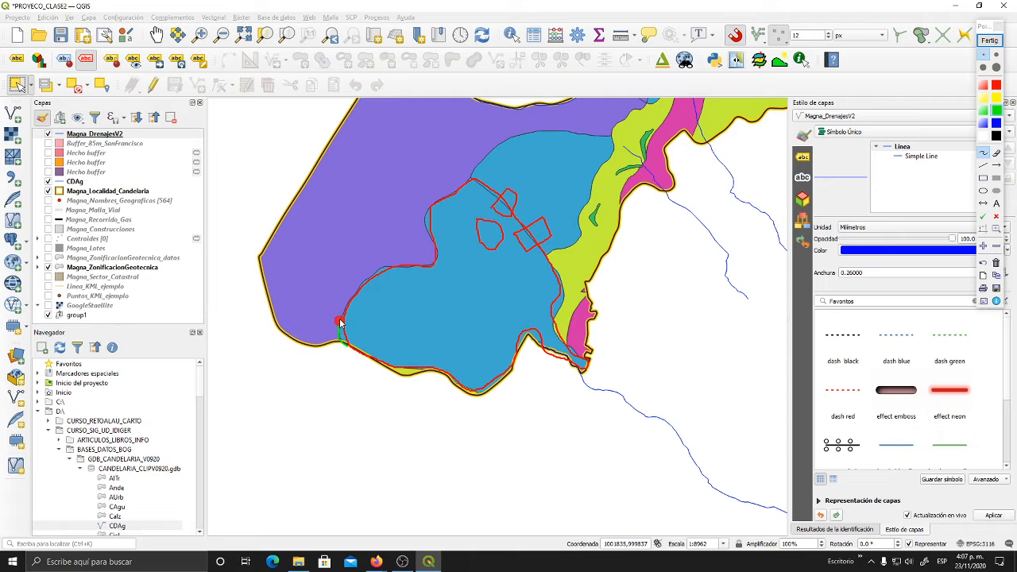
- Trace the boundary of the southern Depósito ladera polygon with a green screen annotation, and end the annotation session
{"action": "mouse_move", "coordinate": [354, 299]}
{"action": "left_mouse_down"}
{"action": "mouse_move", "coordinate": [386, 271]}
{"action": "mouse_move", "coordinate": [437, 259]}
{"action": "left_mouse_up"}
{"action": "mouse_move", "coordinate": [436, 207]}
{"action": "left_mouse_down"}
{"action": "mouse_move", "coordinate": [469, 181]}
{"action": "mouse_move", "coordinate": [496, 198]}
{"action": "mouse_move", "coordinate": [546, 254]}
{"action": "mouse_move", "coordinate": [586, 370]}
{"action": "mouse_move", "coordinate": [522, 343]}
{"action": "mouse_move", "coordinate": [483, 393]}
{"action": "mouse_move", "coordinate": [348, 352]}
{"action": "left_mouse_up"}
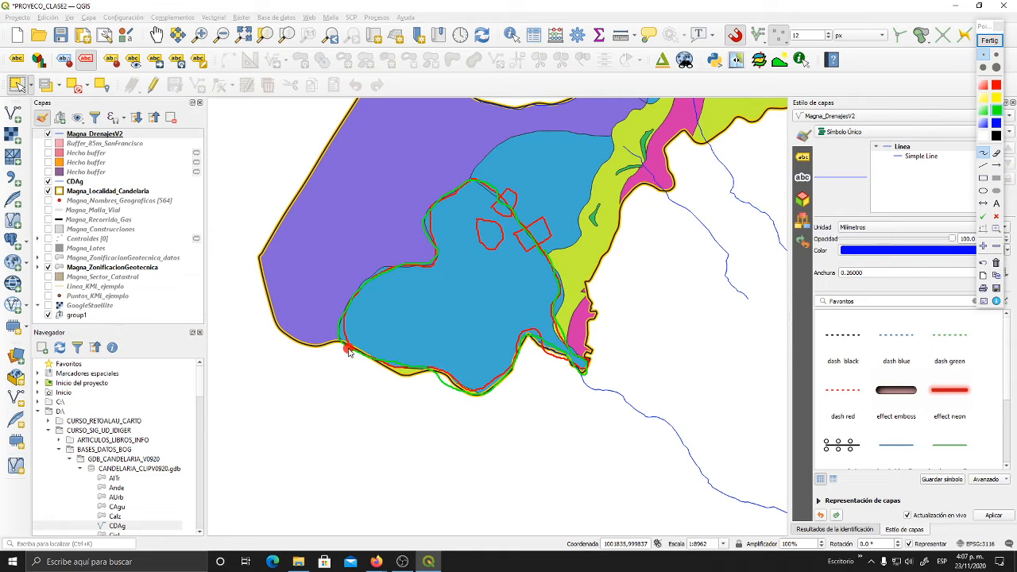
{"action": "left_click", "coordinate": [990, 41]}
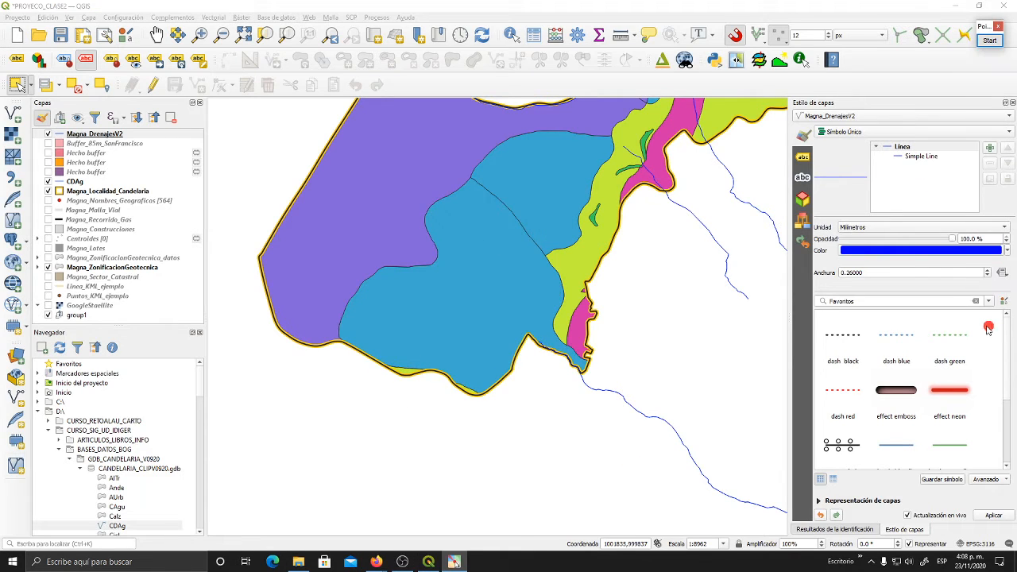
- Show the Magna_Construcciones layer again and review the buildings across the whole locality
{"action": "left_click", "coordinate": [47, 230]}
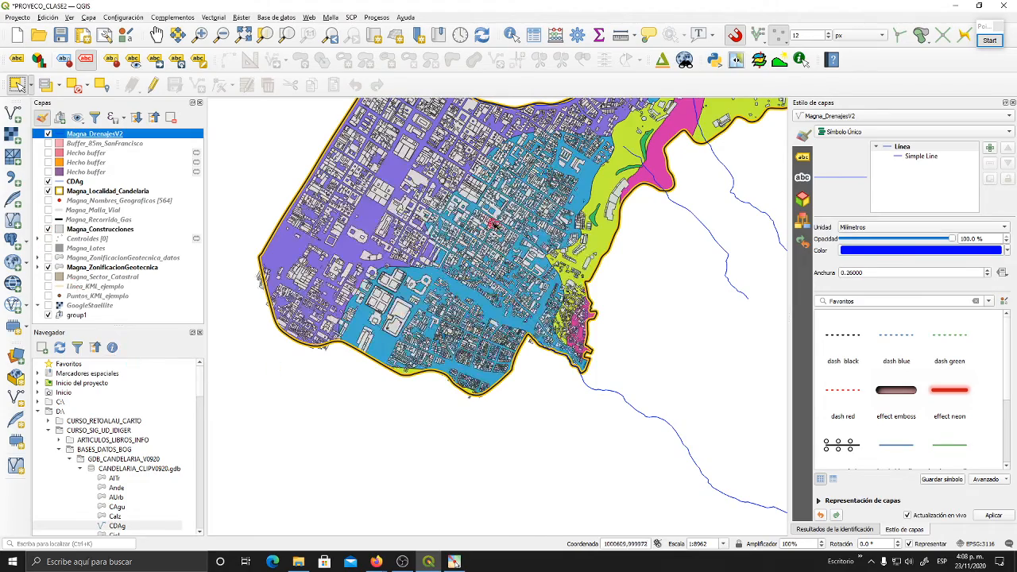
{"action": "scroll", "coordinate": [492, 198], "scroll_direction": "up", "scroll_amount": 2}
{"action": "scroll", "coordinate": [491, 198], "scroll_direction": "down", "scroll_amount": 1}
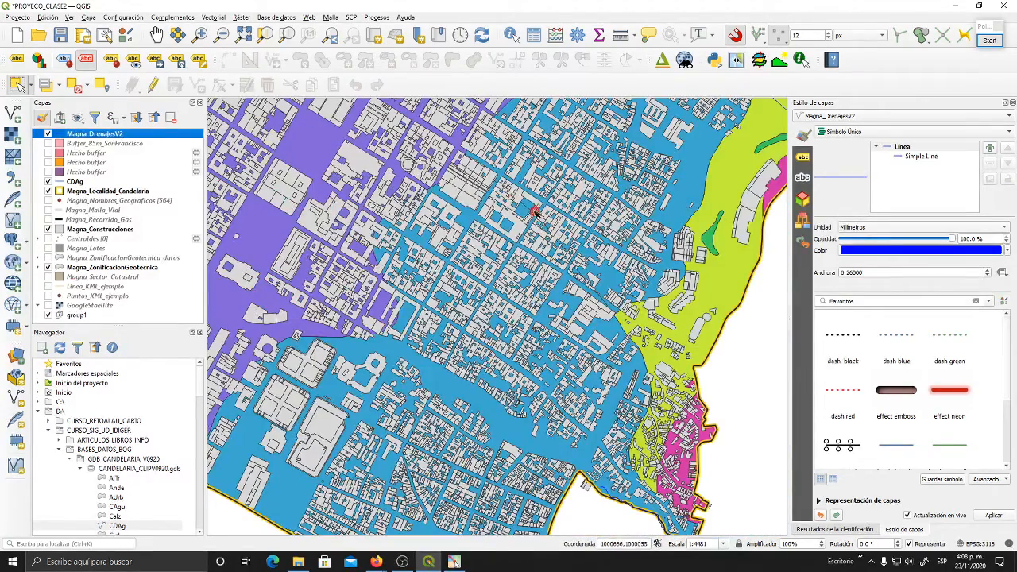
{"action": "left_click_drag", "start_coordinate": [395, 450], "coordinate": [383, 366]}
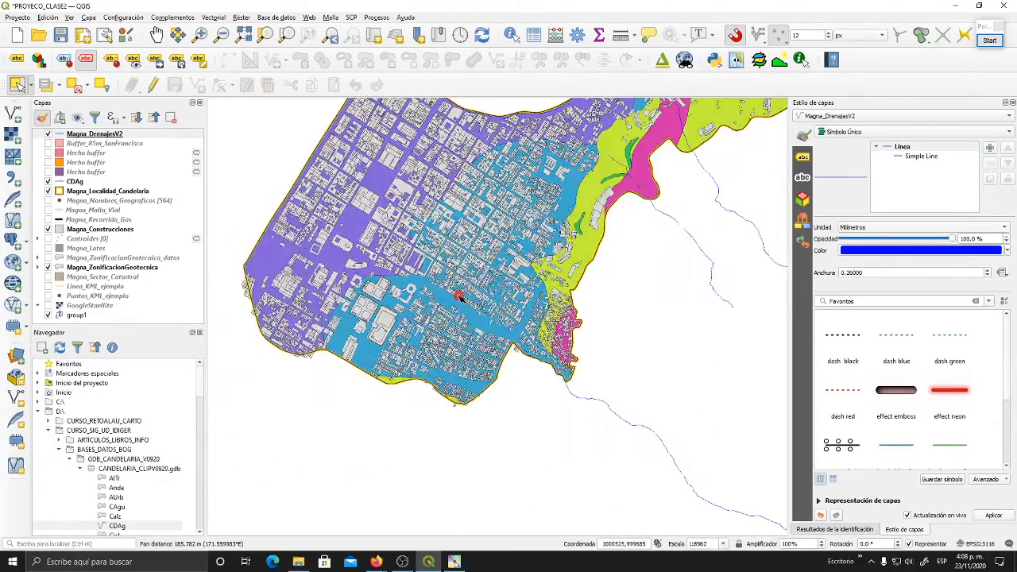
{"action": "scroll", "coordinate": [460, 298], "scroll_direction": "down", "scroll_amount": 1}
{"action": "left_click_drag", "start_coordinate": [467, 297], "coordinate": [534, 340]}
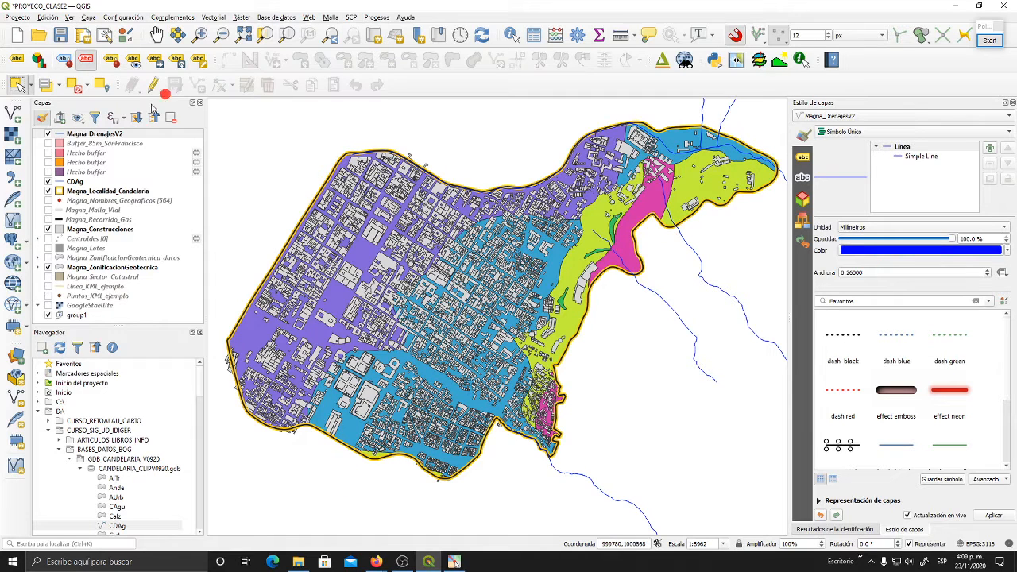
- Make Magna_ZonificacionGeotecnica the active layer and select its southern Depósito ladera polygon
{"action": "left_click", "coordinate": [122, 268]}
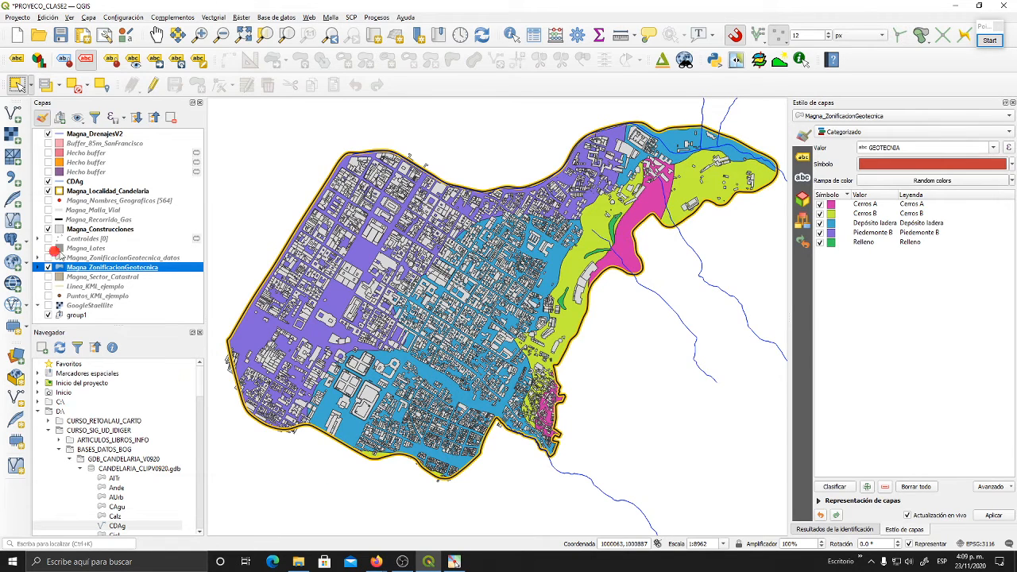
{"action": "left_click", "coordinate": [348, 430]}
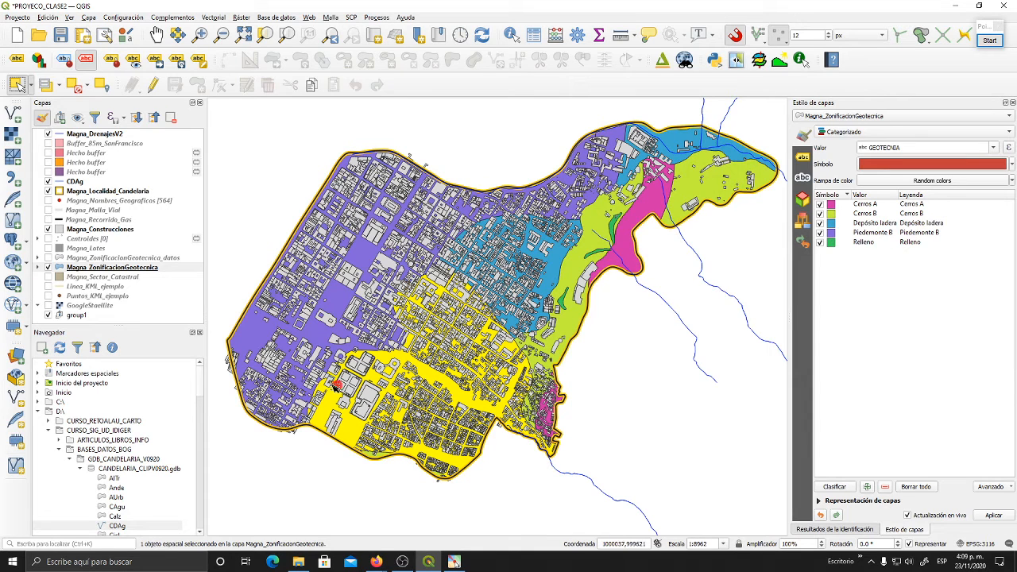
{"action": "left_click", "coordinate": [116, 269]}
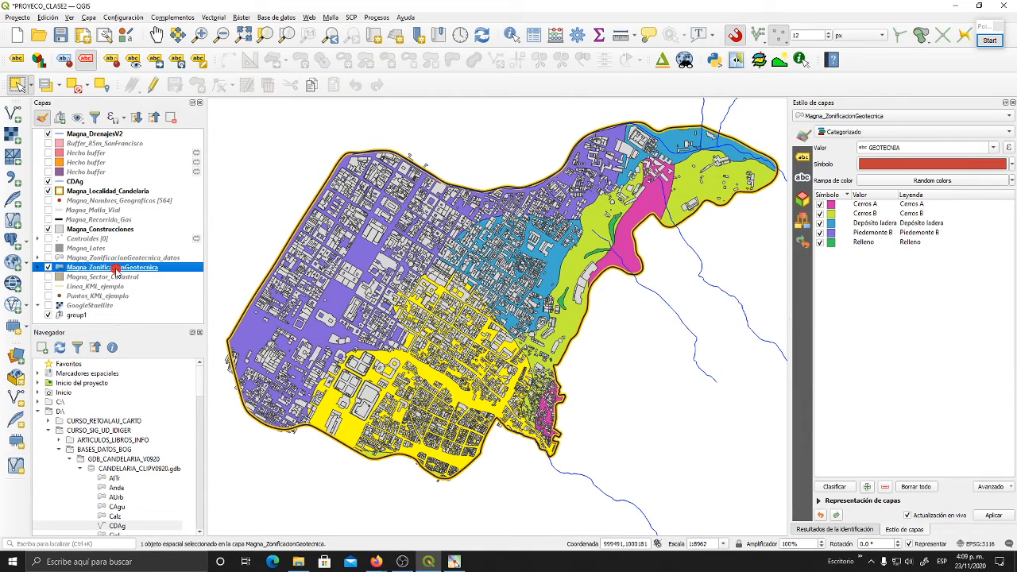
{"action": "left_click", "coordinate": [18, 85]}
{"action": "left_click", "coordinate": [351, 429]}
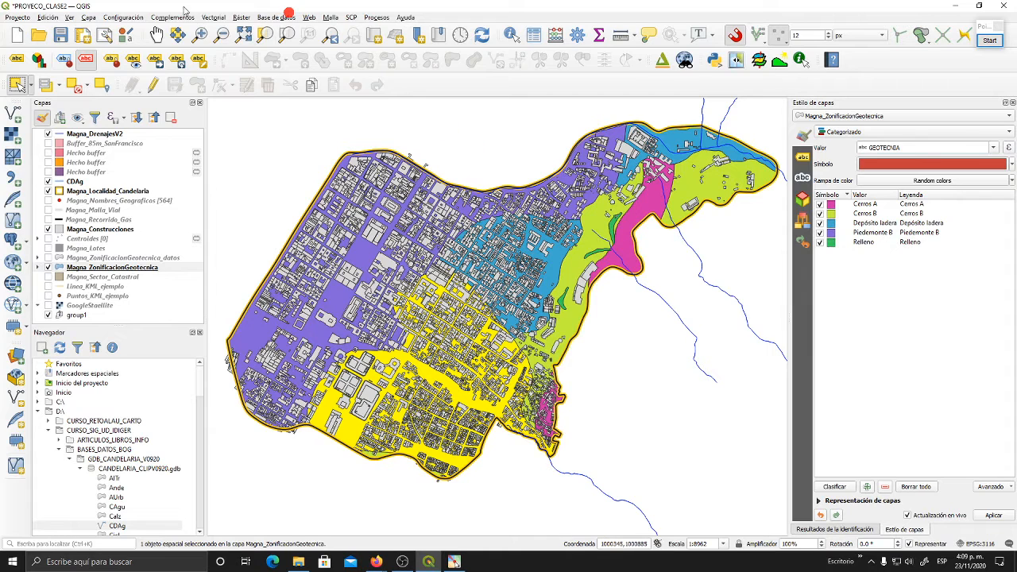
- Open the Cortar vector geoprocessing tool and position its dialog over the map's eastern half
{"action": "left_click", "coordinate": [215, 16]}
{"action": "mouse_move", "coordinate": [227, 29]}
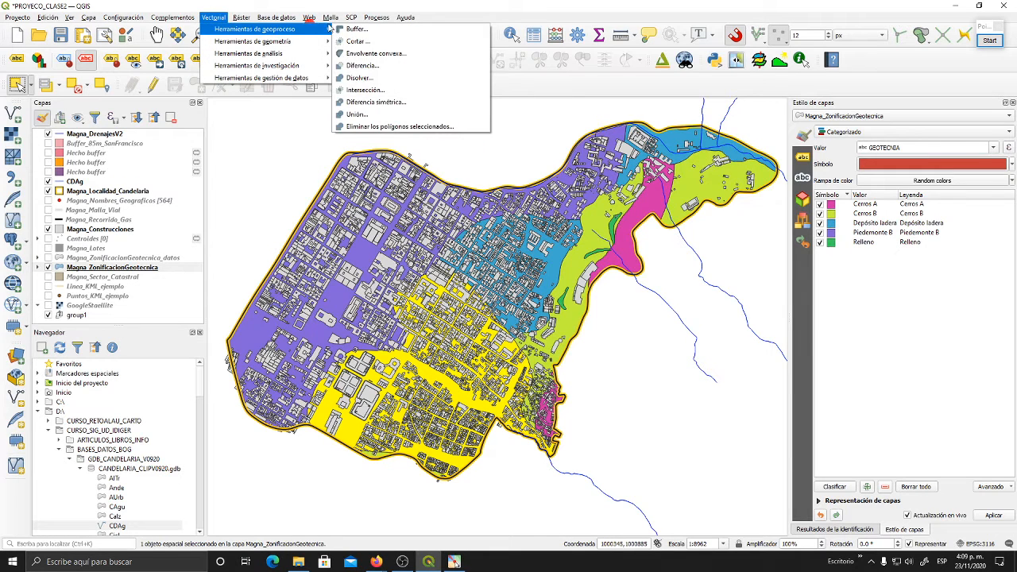
{"action": "left_click", "coordinate": [354, 41]}
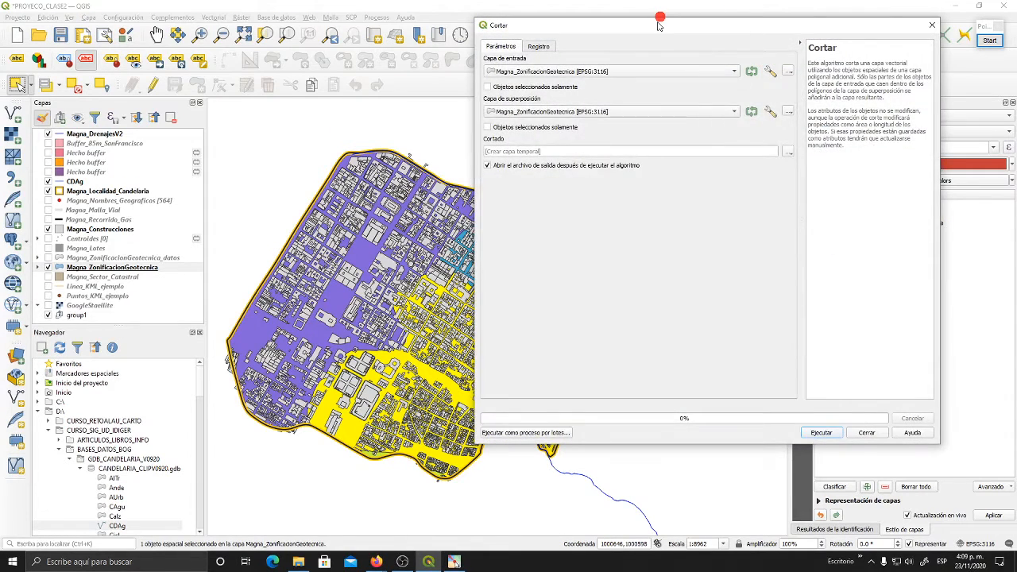
{"action": "left_click_drag", "start_coordinate": [658, 25], "coordinate": [665, 51]}
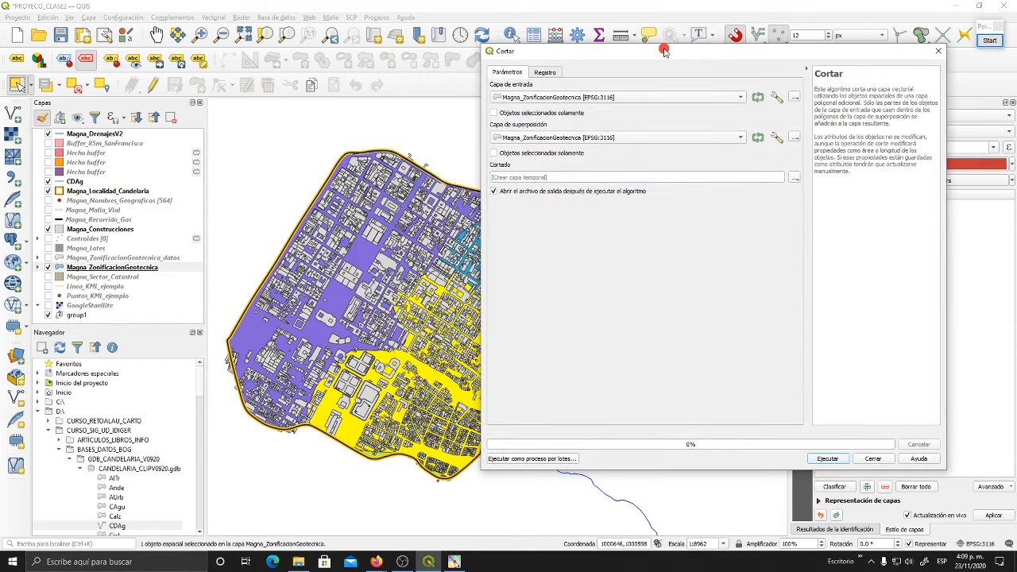
- Annotate the layer list in green, numbering Magna_Construcciones 1 and Magna_ZonificacionGeotecnica 2, and erase the annotations
{"action": "left_click", "coordinate": [989, 40]}
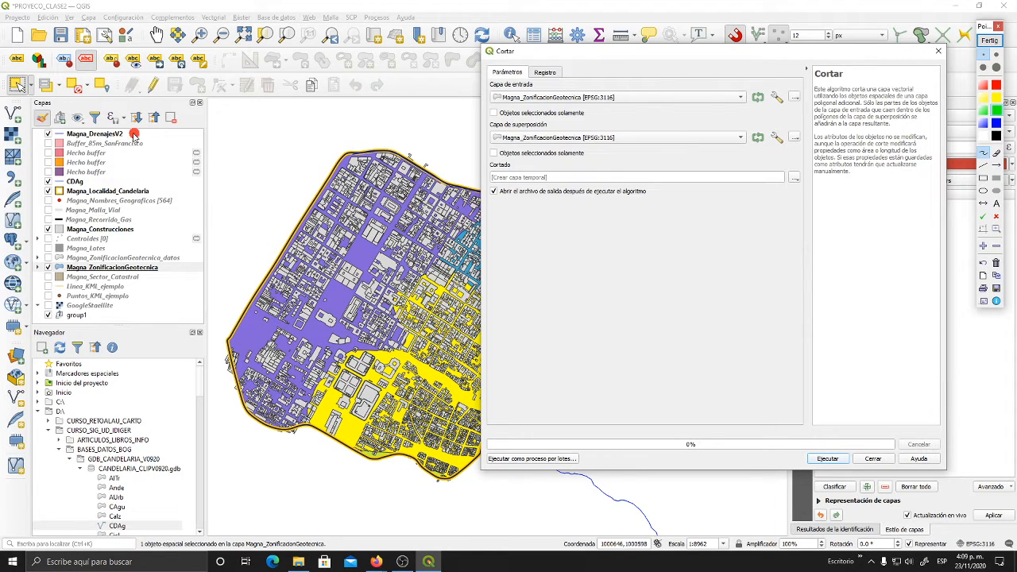
{"action": "mouse_move", "coordinate": [134, 136]}
{"action": "left_mouse_down"}
{"action": "mouse_move", "coordinate": [242, 131]}
{"action": "mouse_move", "coordinate": [233, 127]}
{"action": "mouse_move", "coordinate": [255, 120]}
{"action": "mouse_move", "coordinate": [243, 110]}
{"action": "left_mouse_up"}
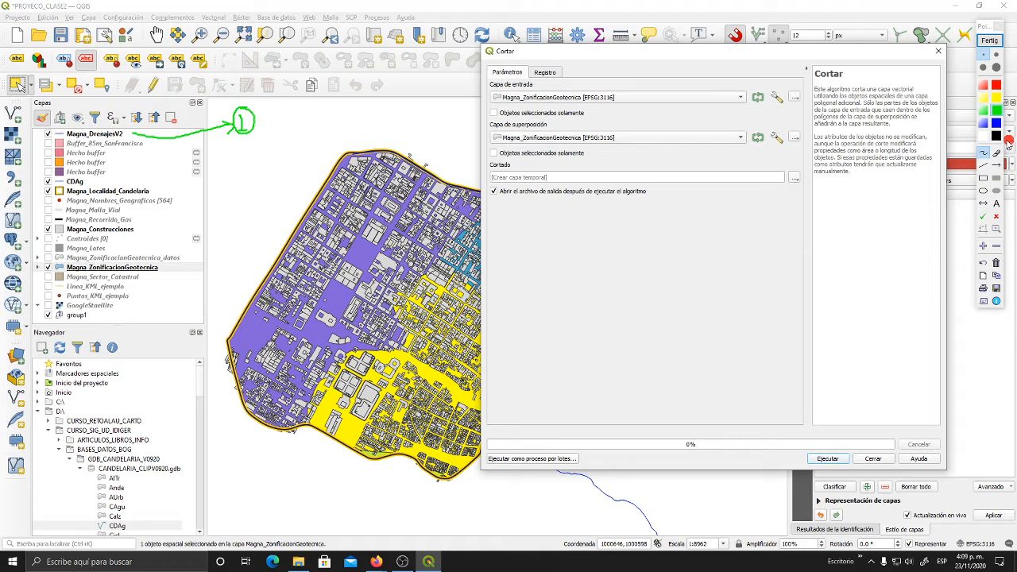
{"action": "left_click", "coordinate": [996, 262]}
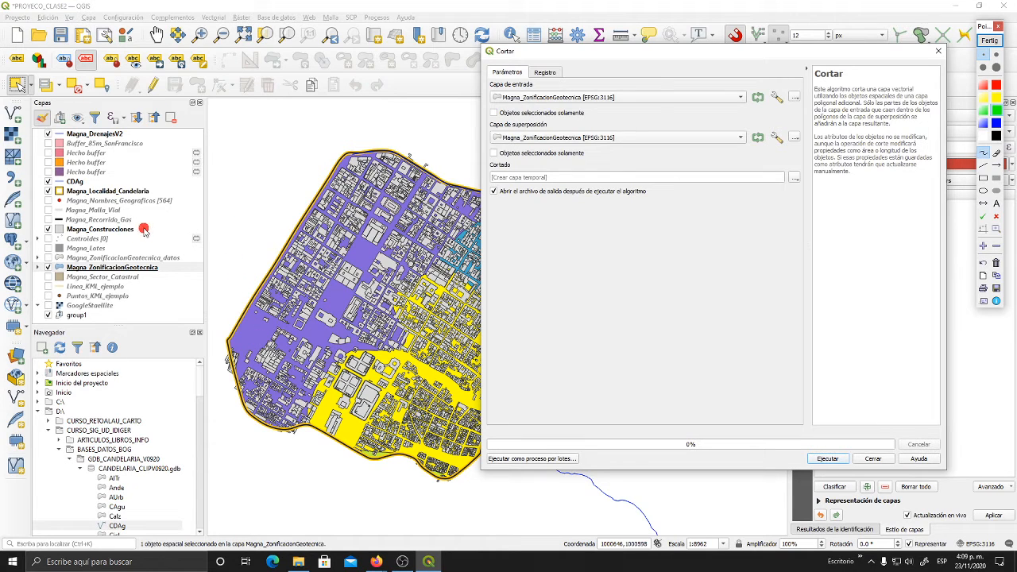
{"action": "mouse_move", "coordinate": [141, 231]}
{"action": "left_mouse_down"}
{"action": "mouse_move", "coordinate": [199, 236]}
{"action": "mouse_move", "coordinate": [213, 201]}
{"action": "mouse_move", "coordinate": [238, 177]}
{"action": "left_mouse_up"}
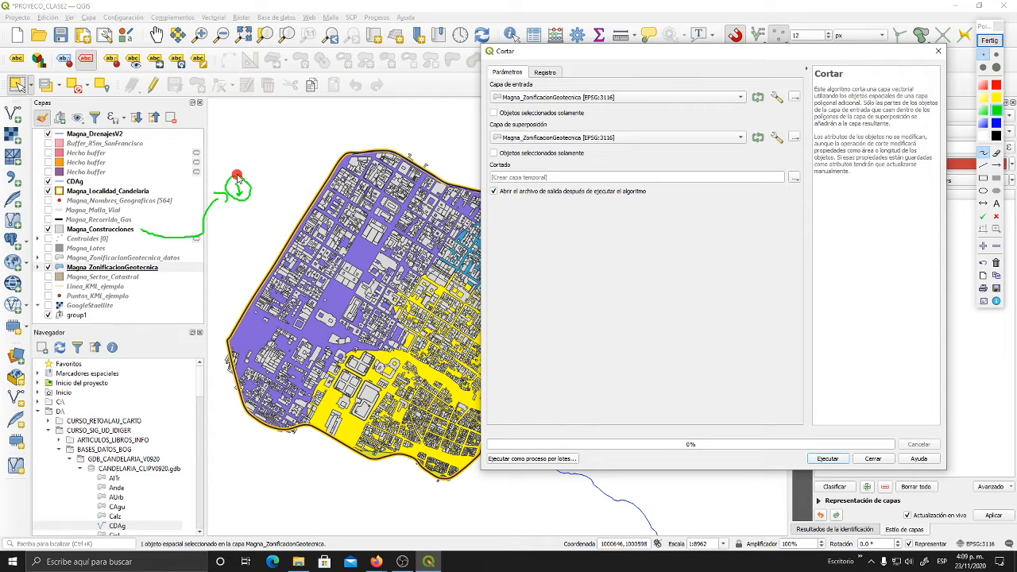
{"action": "mouse_move", "coordinate": [168, 268]}
{"action": "left_mouse_down"}
{"action": "mouse_move", "coordinate": [253, 235]}
{"action": "mouse_move", "coordinate": [236, 232]}
{"action": "mouse_move", "coordinate": [265, 229]}
{"action": "mouse_move", "coordinate": [256, 243]}
{"action": "left_mouse_up"}
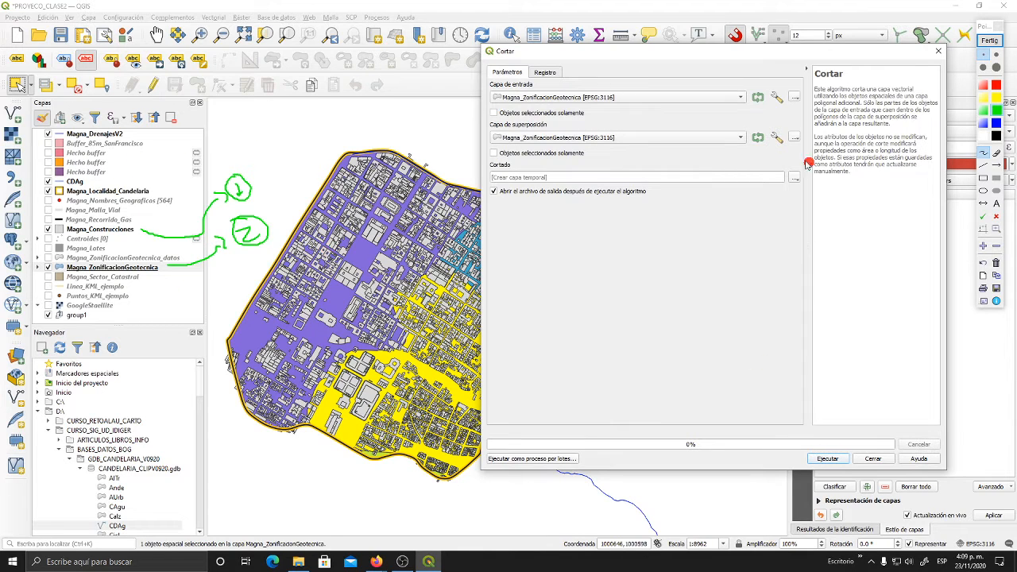
{"action": "left_click", "coordinate": [997, 262]}
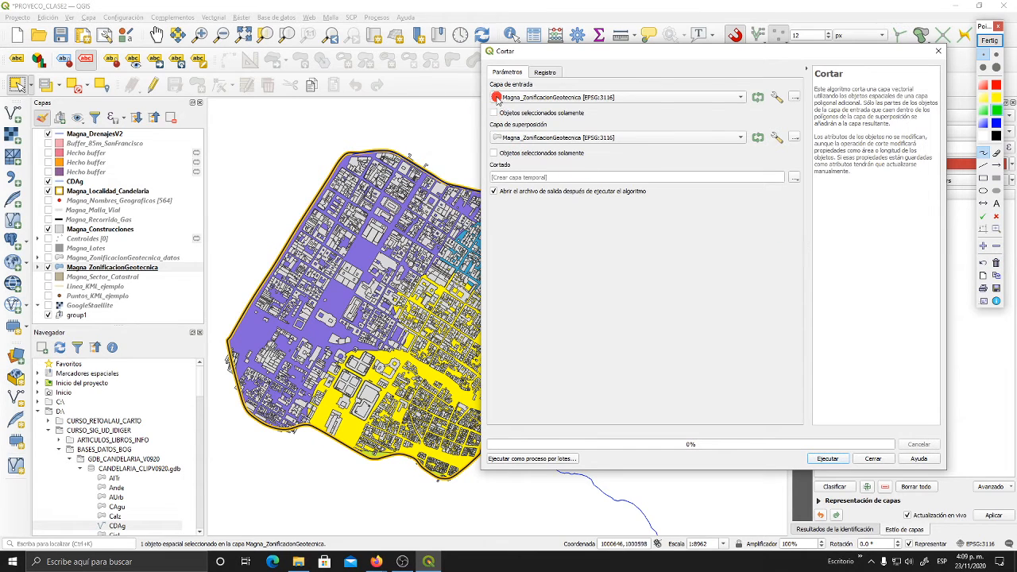
- Number the clip's input layer 1, overlay layer 2 and output with green annotations, and end the annotation session
{"action": "left_click_drag", "start_coordinate": [457, 106], "coordinate": [481, 103]}
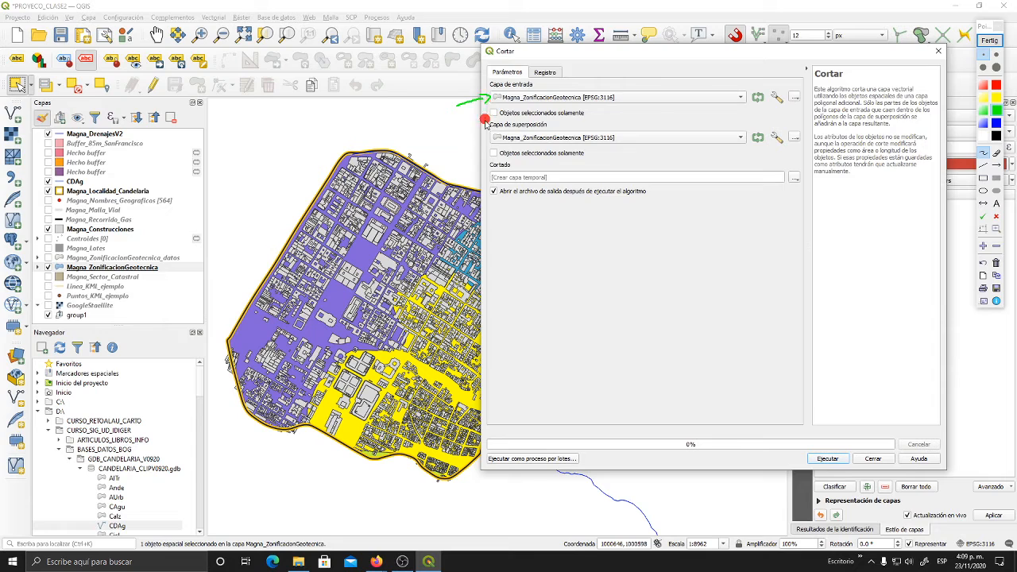
{"action": "left_click_drag", "start_coordinate": [465, 146], "coordinate": [488, 142]}
{"action": "mouse_move", "coordinate": [469, 101]}
{"action": "left_mouse_down"}
{"action": "mouse_move", "coordinate": [458, 85]}
{"action": "mouse_move", "coordinate": [470, 104]}
{"action": "mouse_move", "coordinate": [474, 89]}
{"action": "left_mouse_up"}
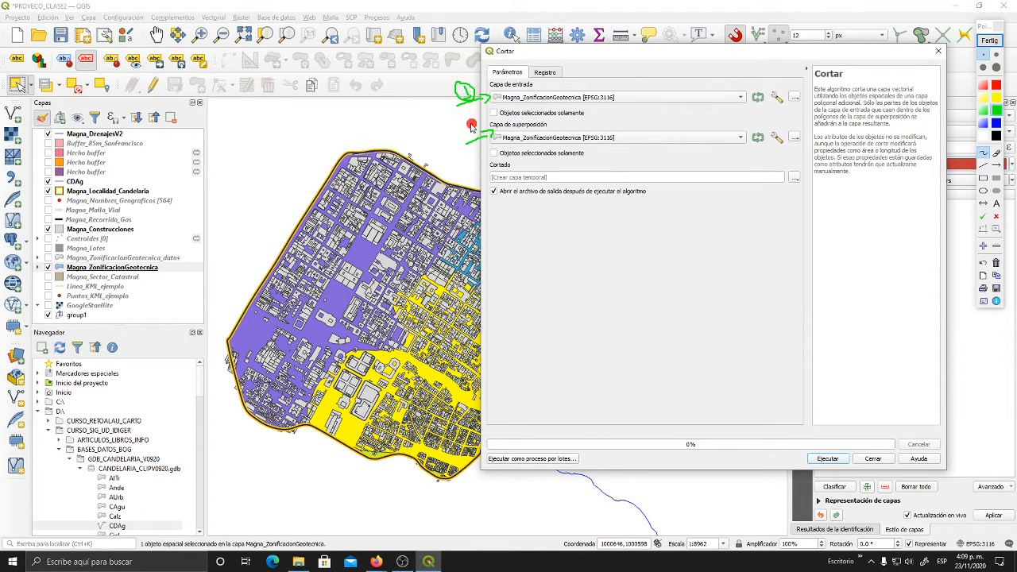
{"action": "mouse_move", "coordinate": [471, 129]}
{"action": "left_mouse_down"}
{"action": "mouse_move", "coordinate": [461, 116]}
{"action": "mouse_move", "coordinate": [480, 127]}
{"action": "left_mouse_up"}
{"action": "mouse_move", "coordinate": [482, 189]}
{"action": "left_mouse_down"}
{"action": "mouse_move", "coordinate": [457, 198]}
{"action": "mouse_move", "coordinate": [468, 185]}
{"action": "mouse_move", "coordinate": [454, 167]}
{"action": "left_mouse_up"}
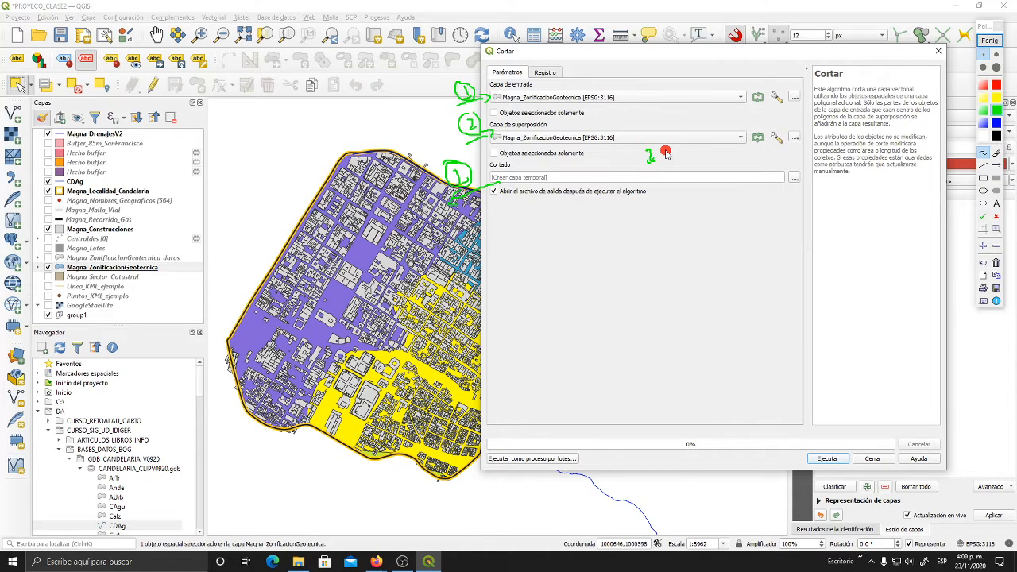
{"action": "left_click", "coordinate": [993, 41]}
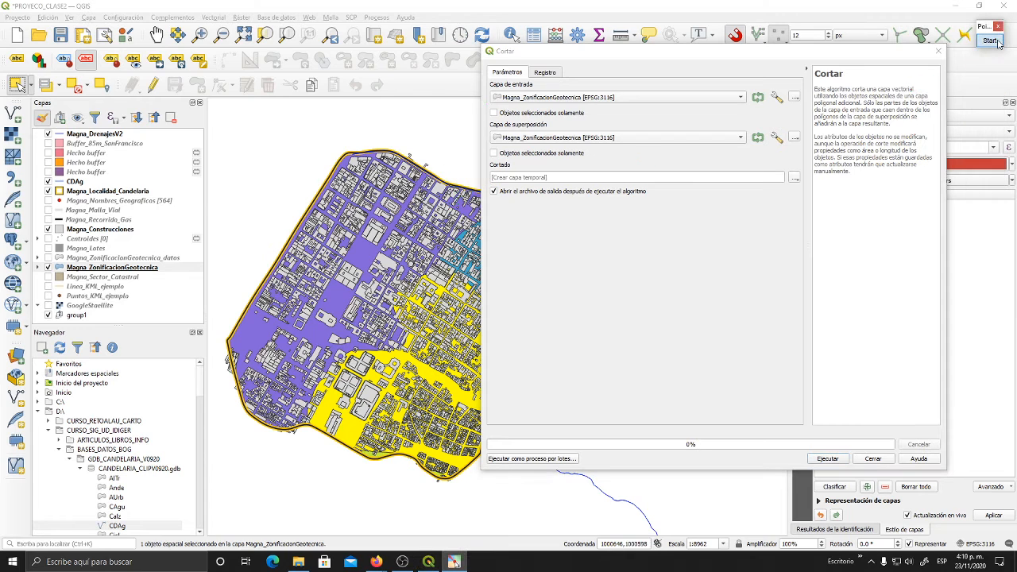
{"action": "left_click", "coordinate": [990, 41]}
- Set the clip input to Magna_Construcciones and limit the Magna_ZonificacionGeotecnica overlay to its selected features only
{"action": "left_click", "coordinate": [806, 69]}
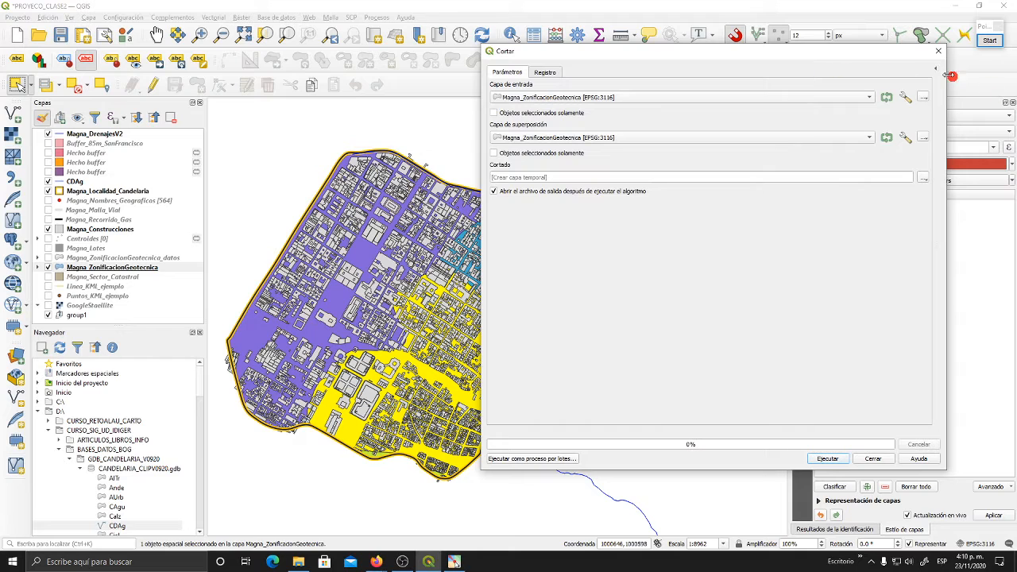
{"action": "left_click_drag", "start_coordinate": [846, 45], "coordinate": [741, 46]}
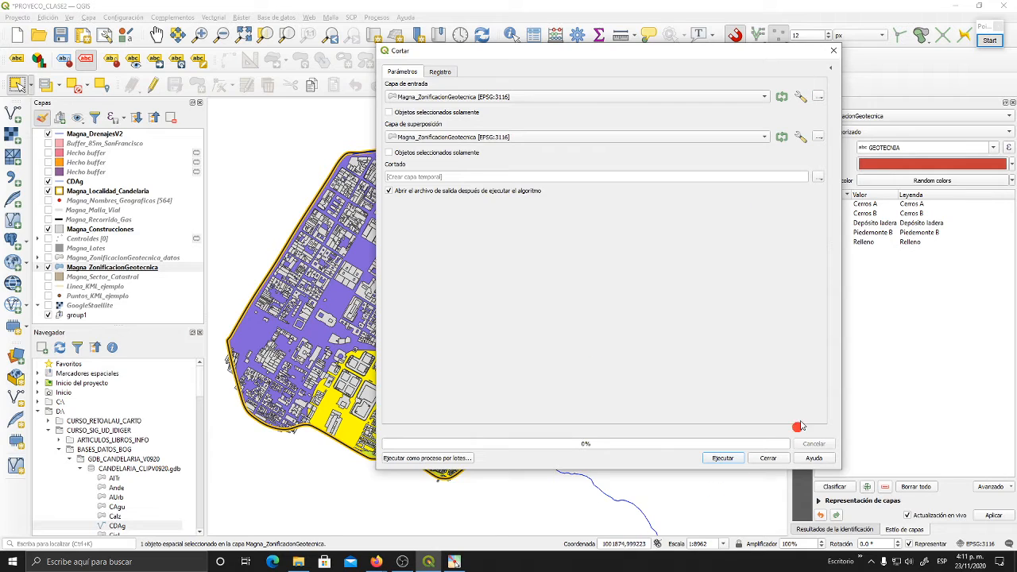
{"action": "left_click", "coordinate": [832, 72]}
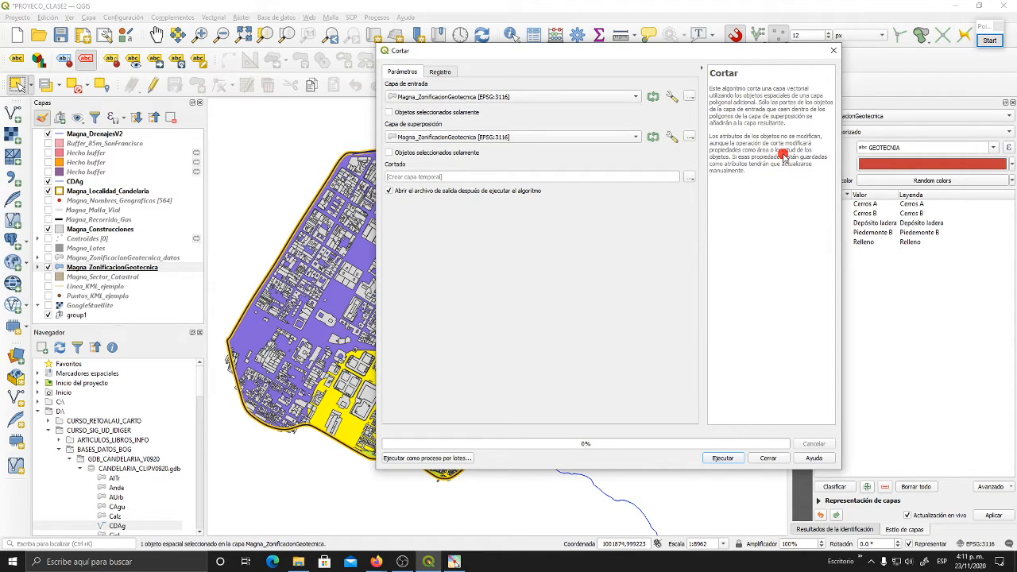
{"action": "left_click", "coordinate": [422, 95]}
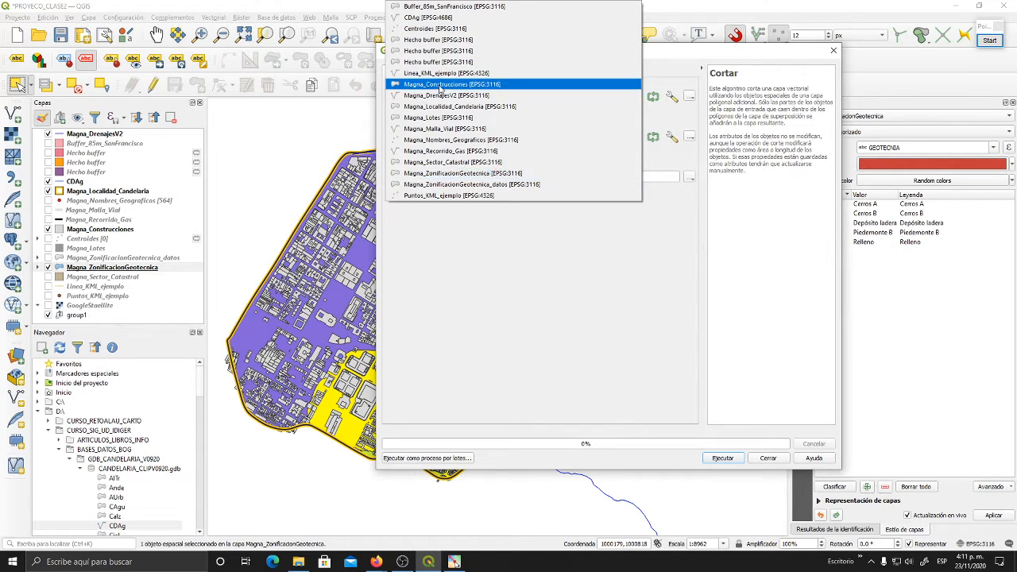
{"action": "left_click", "coordinate": [451, 84]}
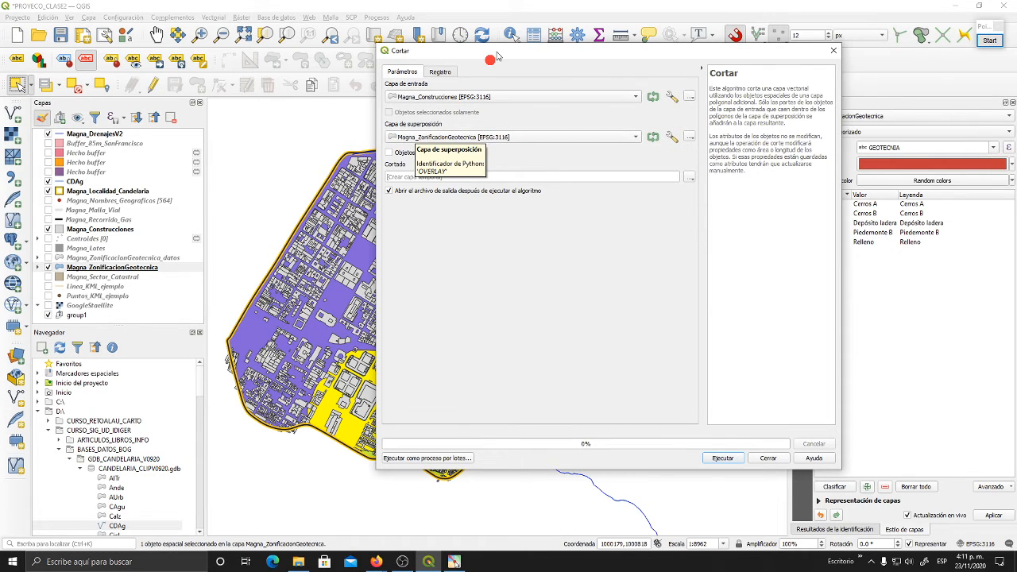
{"action": "left_click_drag", "start_coordinate": [494, 51], "coordinate": [585, 49]}
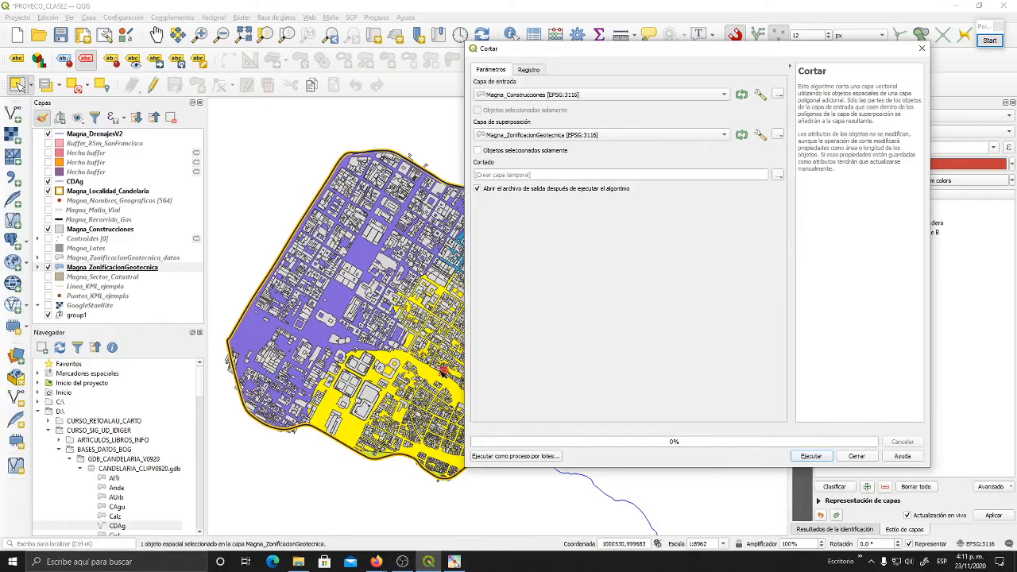
{"action": "left_click", "coordinate": [478, 151]}
- Try to run the clip to a temporary layer, and highlight the invalid feature's number in the log
{"action": "left_click_drag", "start_coordinate": [680, 56], "coordinate": [497, 75]}
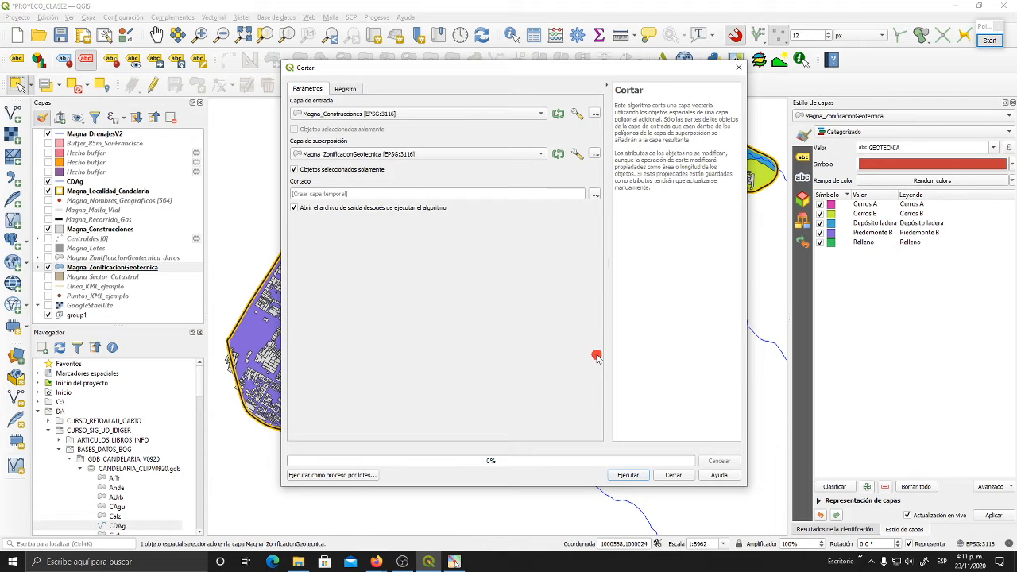
{"action": "left_click", "coordinate": [630, 475]}
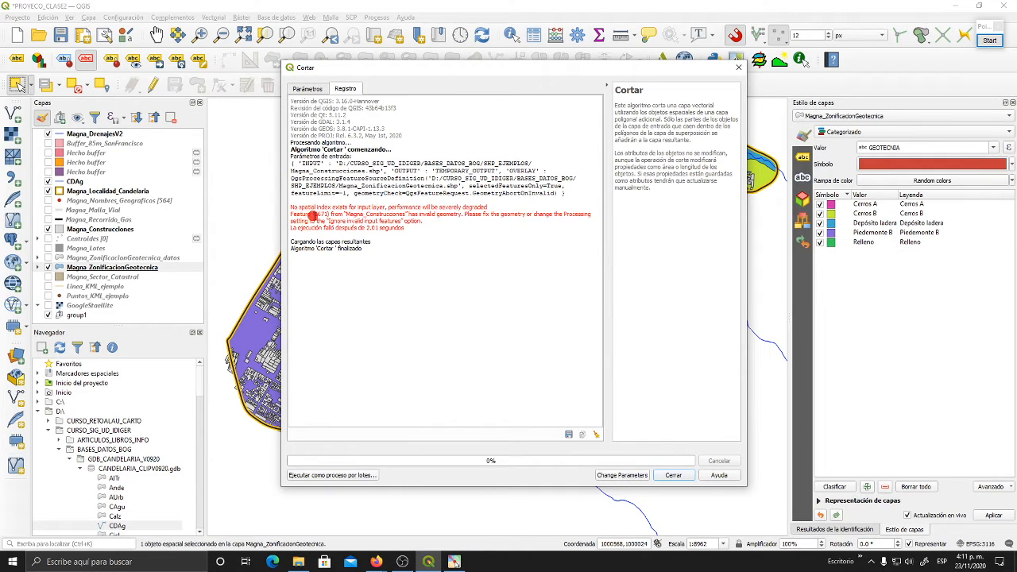
{"action": "left_click_drag", "start_coordinate": [316, 214], "coordinate": [328, 214]}
{"action": "left_click_drag", "start_coordinate": [366, 69], "coordinate": [535, 56]}
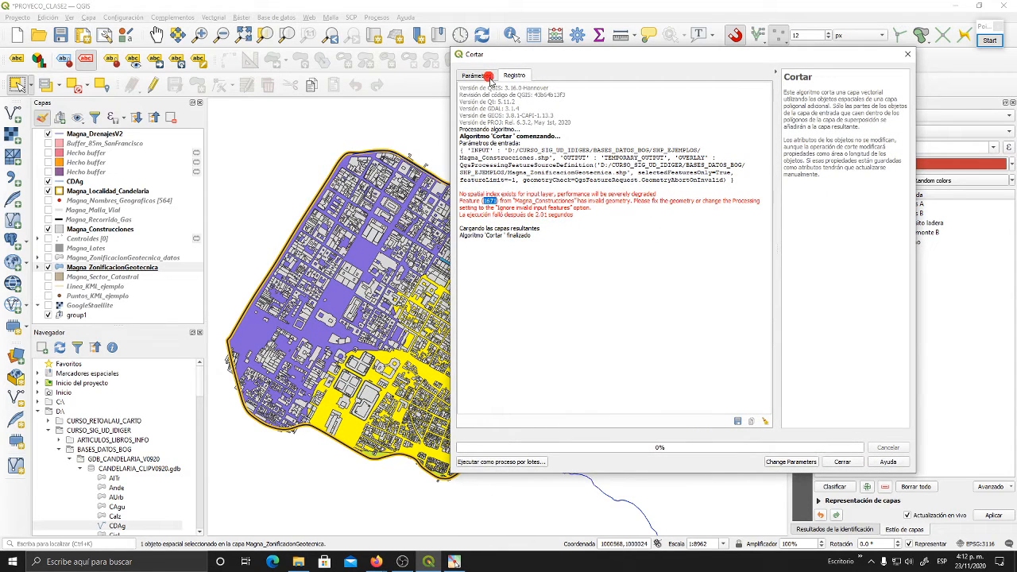
{"action": "left_click_drag", "start_coordinate": [513, 54], "coordinate": [633, 41]}
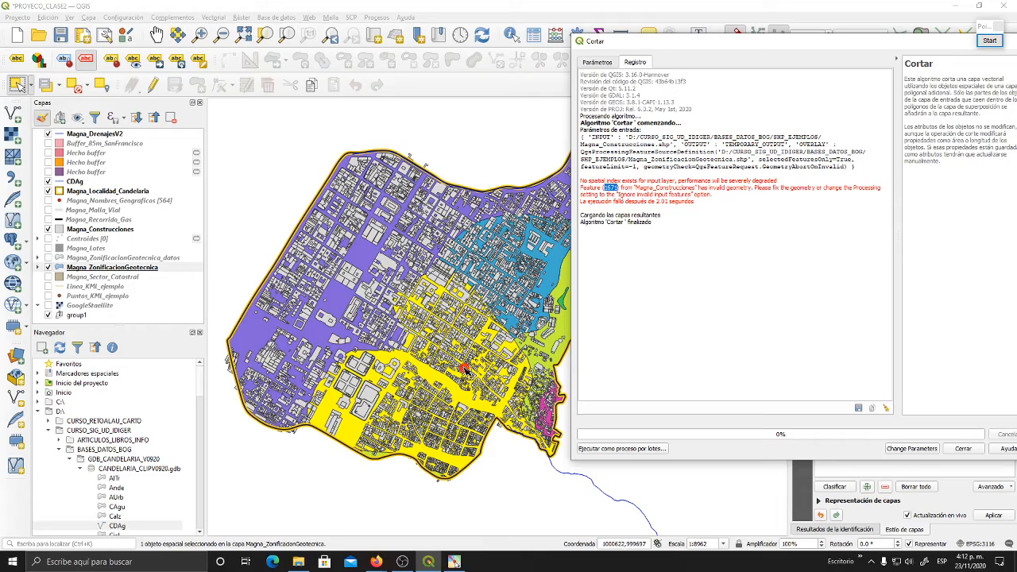
- Examine building outlines inside the selected Depósito ladera zone up close, and check the log's invalid feature number again
{"action": "scroll", "coordinate": [459, 377], "scroll_direction": "up", "scroll_amount": 2}
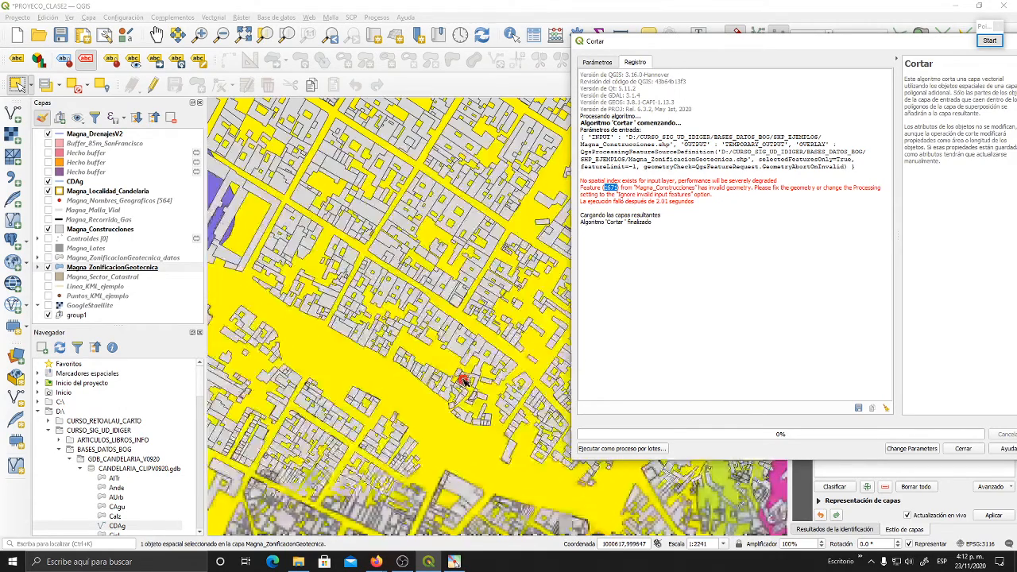
{"action": "scroll", "coordinate": [458, 378], "scroll_direction": "up", "scroll_amount": 2}
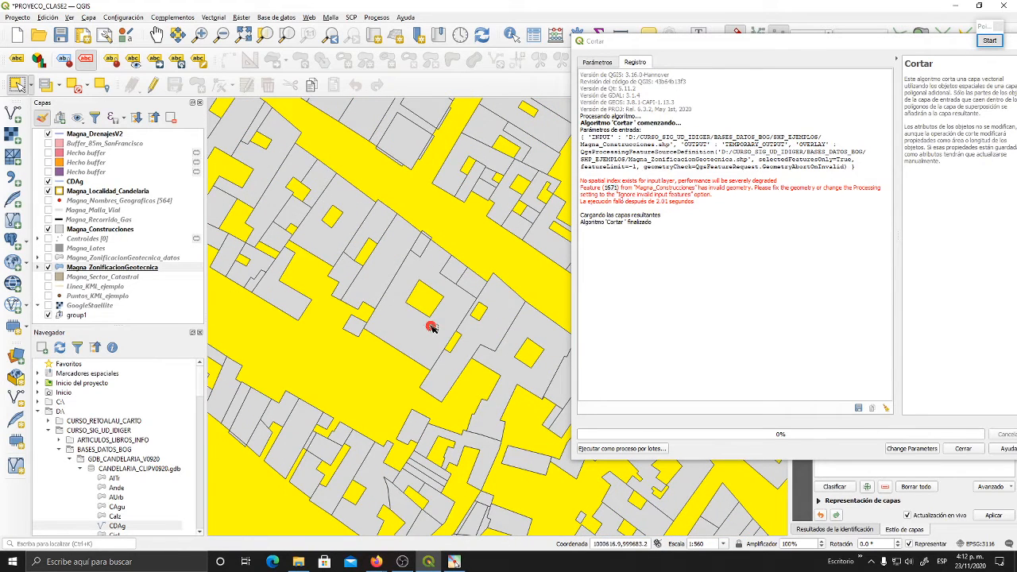
{"action": "scroll", "coordinate": [432, 330], "scroll_direction": "up", "scroll_amount": 1}
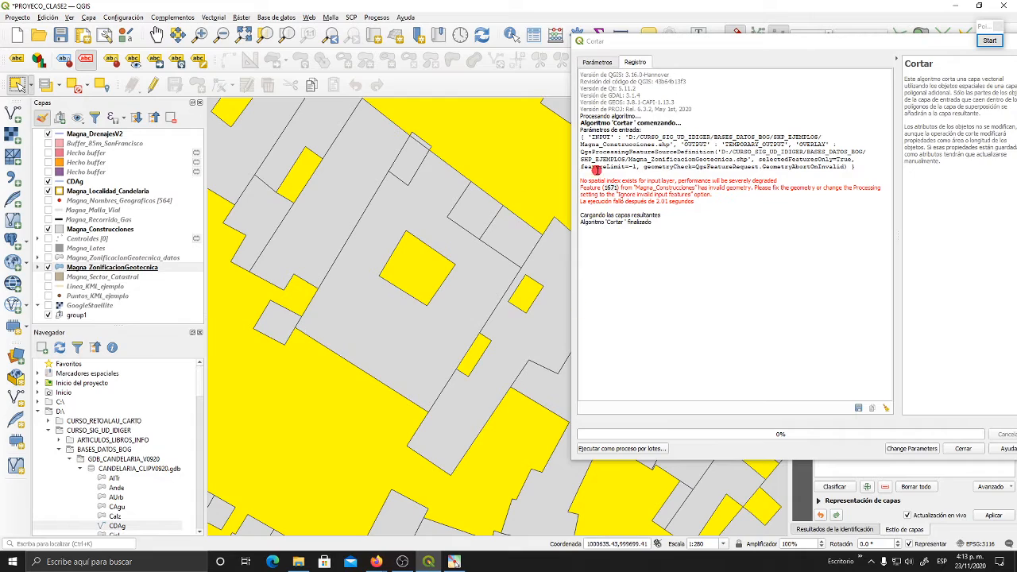
{"action": "scroll", "coordinate": [367, 292], "scroll_direction": "down", "scroll_amount": 5}
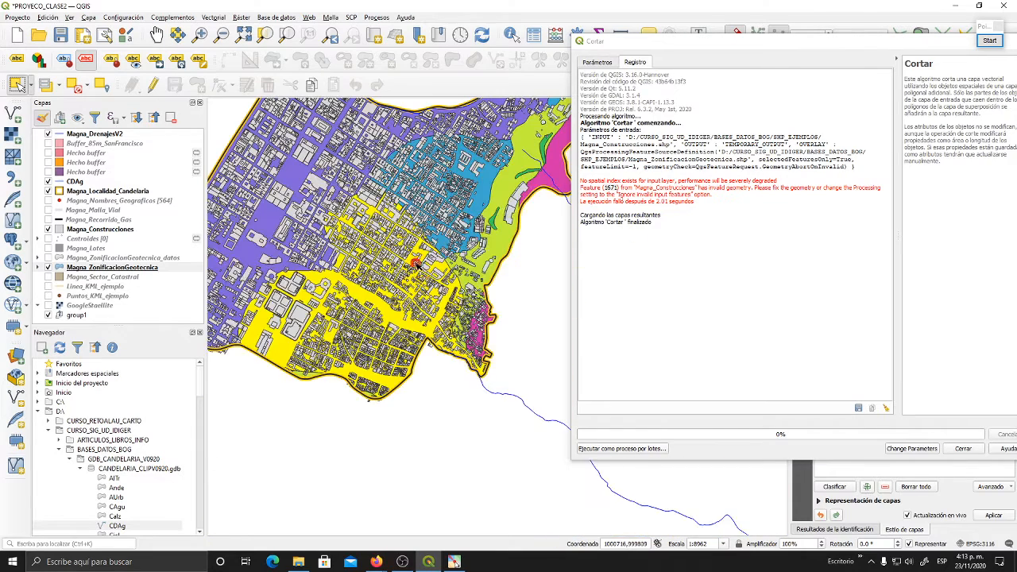
{"action": "left_click_drag", "start_coordinate": [397, 292], "coordinate": [457, 334]}
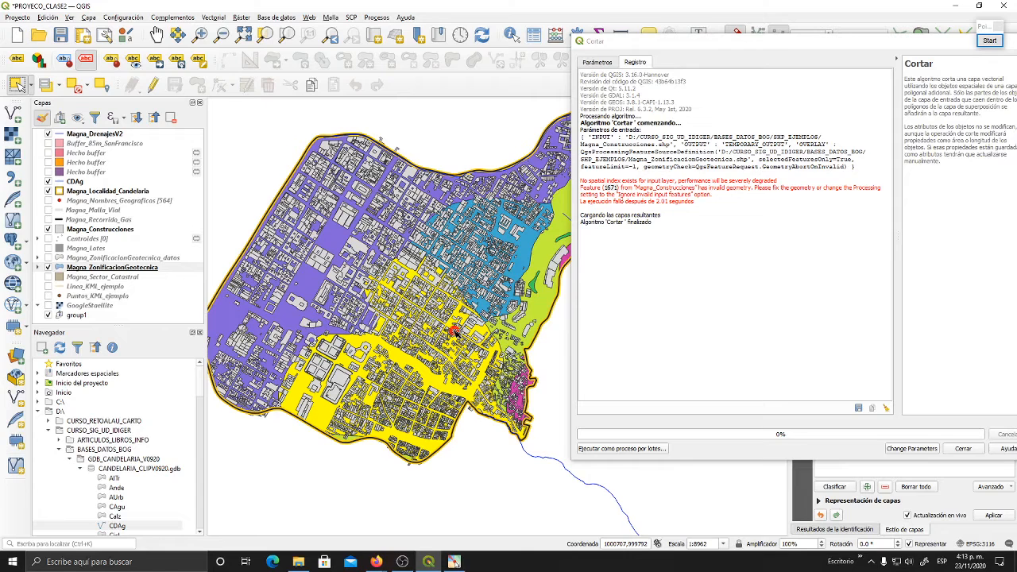
{"action": "double_click", "coordinate": [610, 187]}
{"action": "left_click_drag", "start_coordinate": [627, 45], "coordinate": [540, 49]}
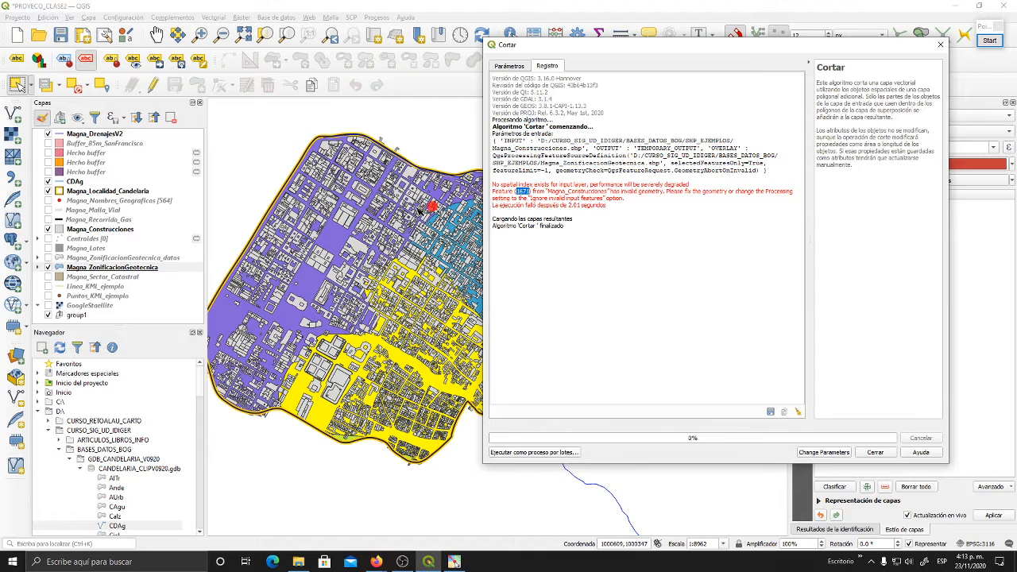
- Set the clip input layer's invalid feature filtering to Skip (Ignore) Features with Invalid Geometries
{"action": "left_click", "coordinate": [521, 67]}
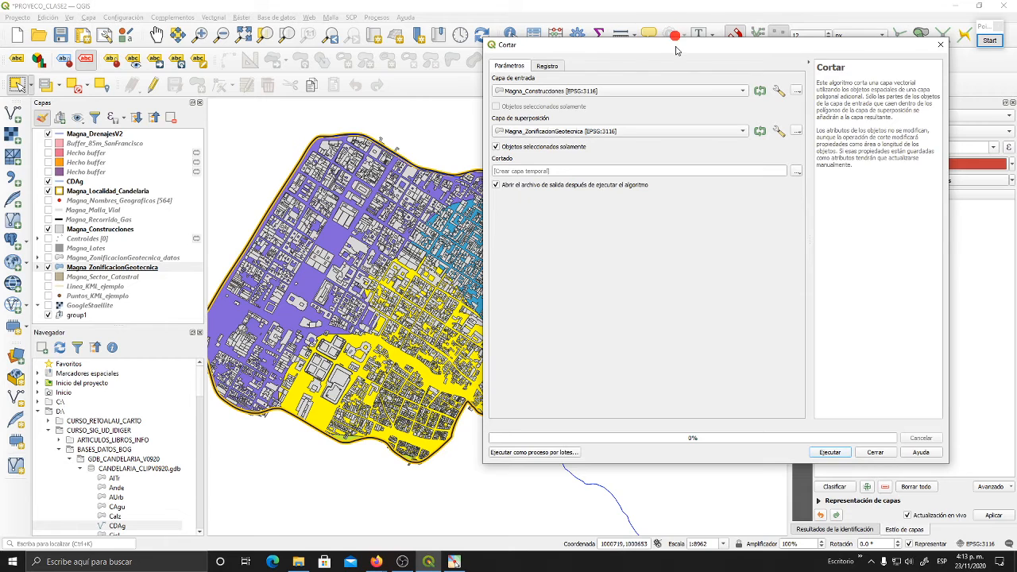
{"action": "left_click_drag", "start_coordinate": [677, 50], "coordinate": [609, 46]}
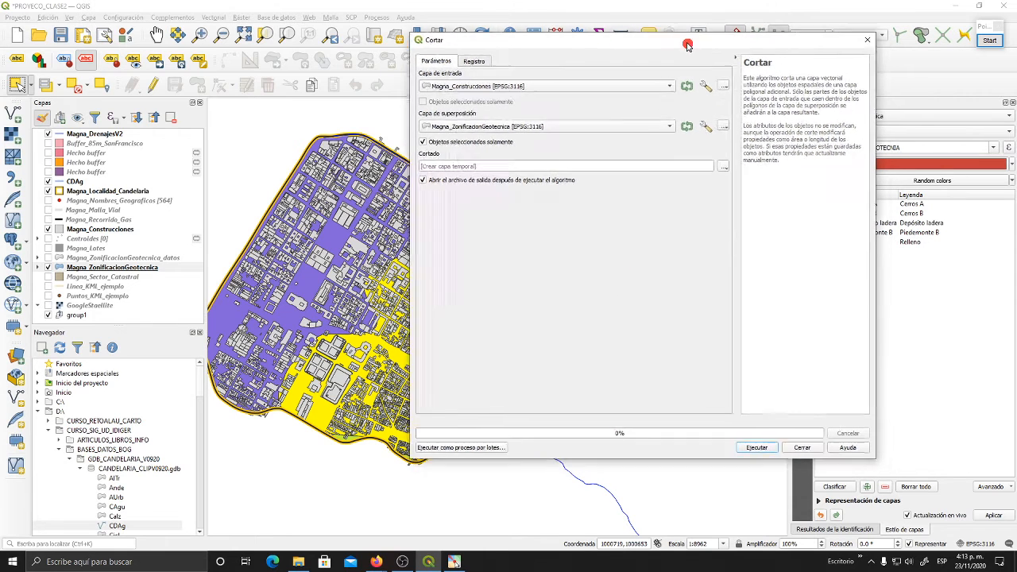
{"action": "left_click_drag", "start_coordinate": [689, 45], "coordinate": [684, 40]}
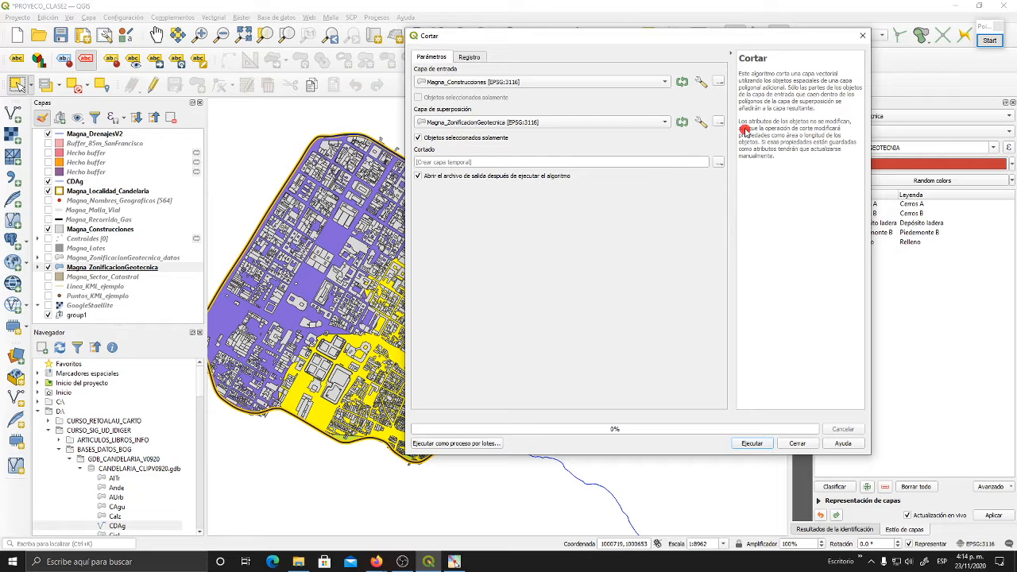
{"action": "left_click", "coordinate": [706, 84]}
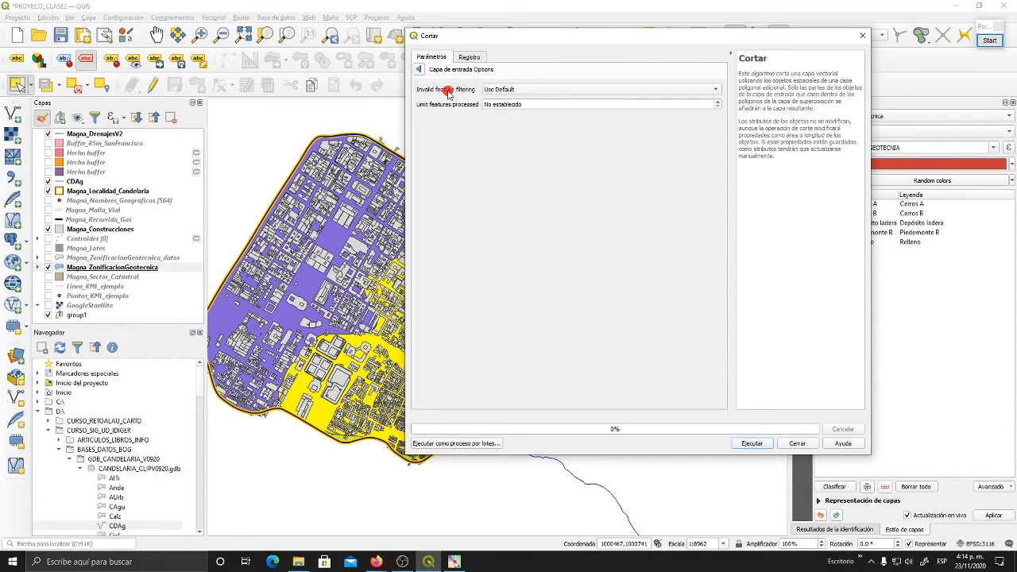
{"action": "left_click", "coordinate": [717, 90]}
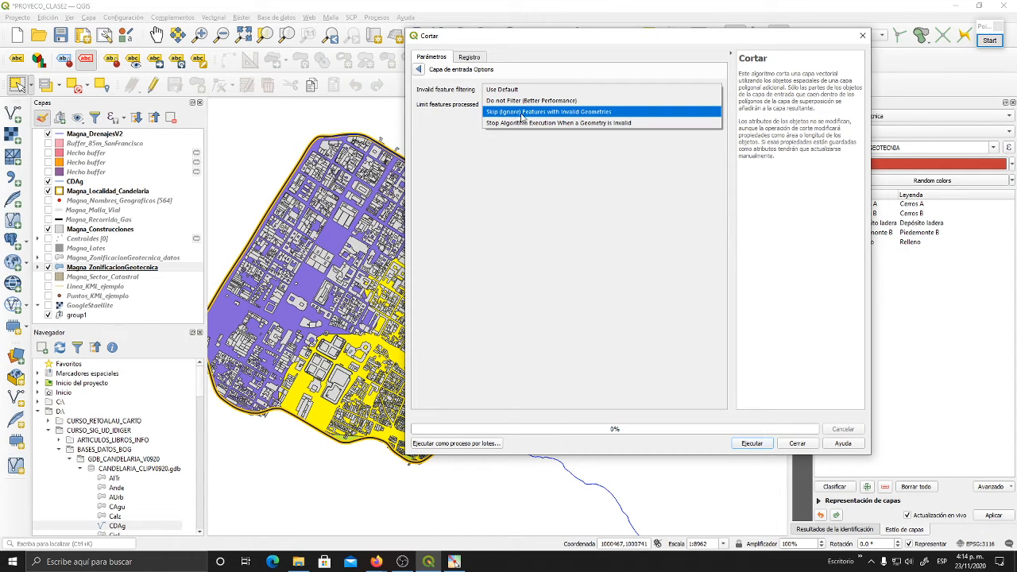
{"action": "left_click", "coordinate": [611, 112]}
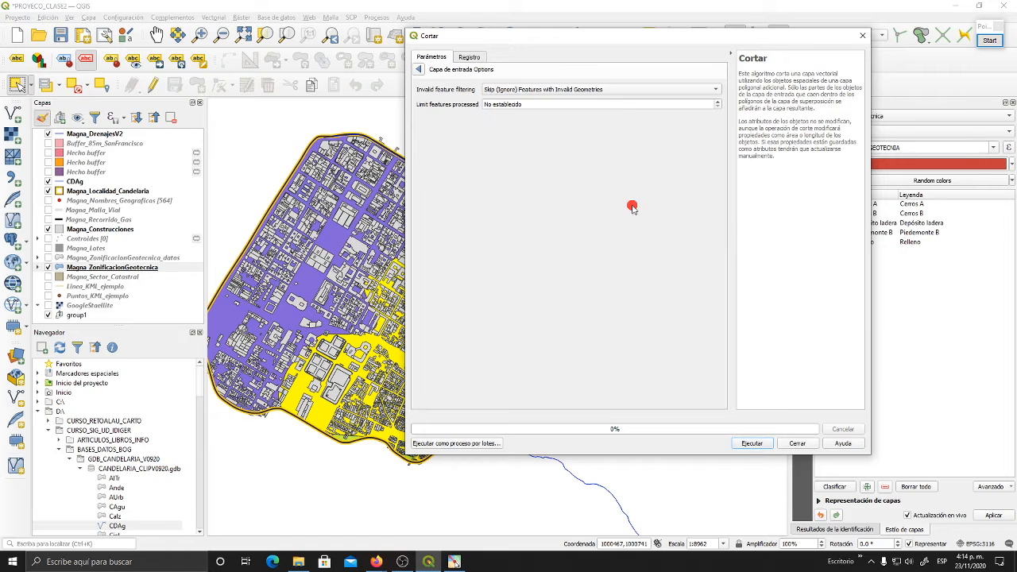
- Run the clip to a temporary layer with the invalid-geometry setting applied, review the log and close the tool
{"action": "left_click", "coordinate": [419, 70]}
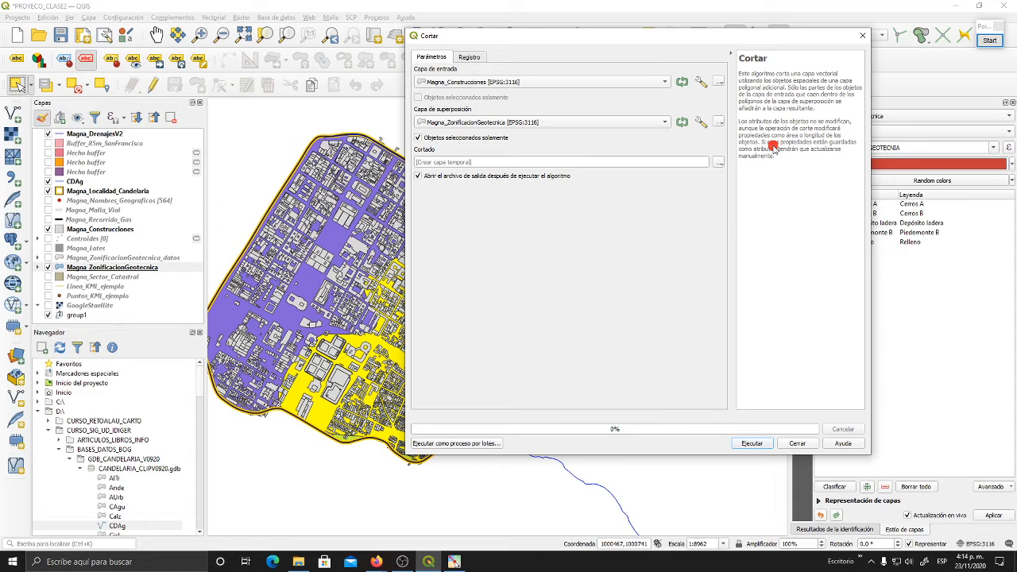
{"action": "left_click", "coordinate": [751, 443]}
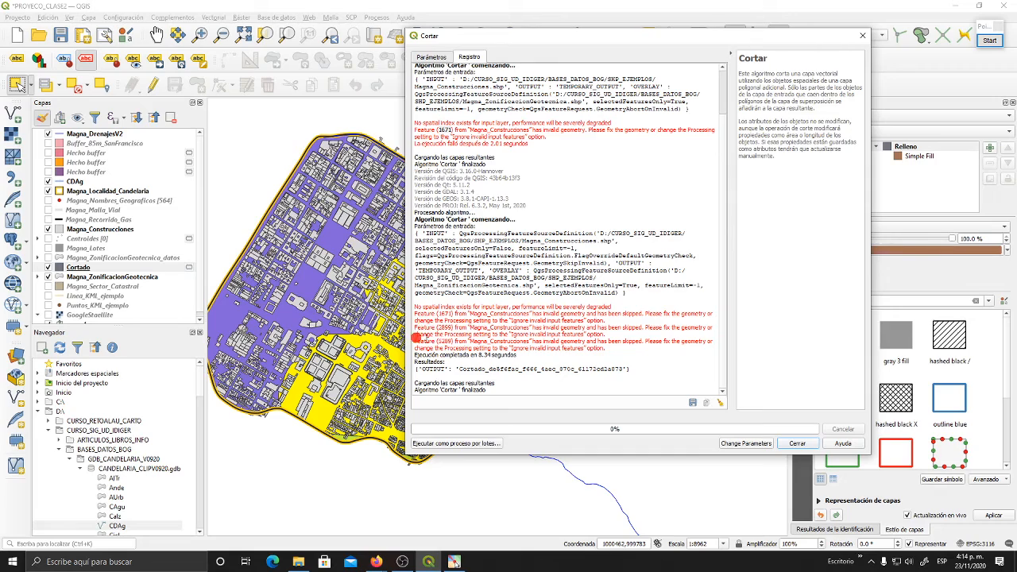
{"action": "left_click_drag", "start_coordinate": [483, 39], "coordinate": [647, 22]}
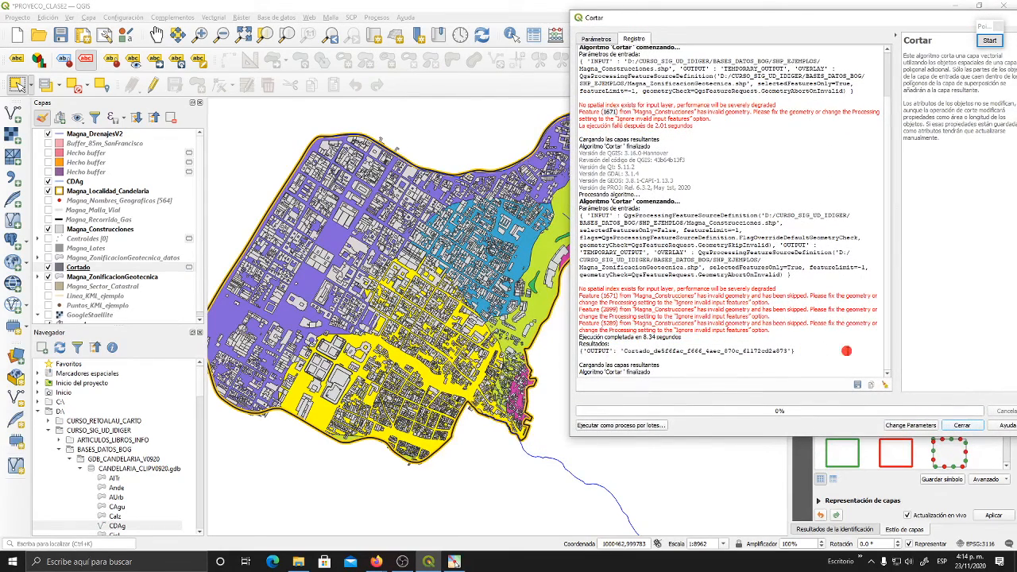
{"action": "left_click", "coordinate": [961, 425]}
- Move the Cortado layer above Magna_Construcciones in the layer order so the clipped buildings draw on top
{"action": "left_click_drag", "start_coordinate": [429, 287], "coordinate": [501, 256]}
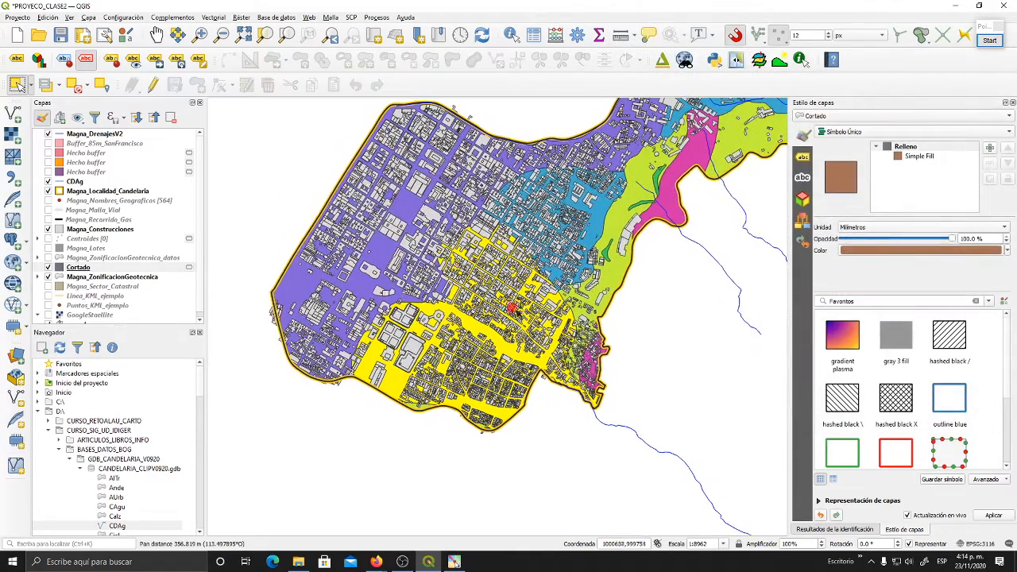
{"action": "scroll", "coordinate": [497, 321], "scroll_direction": "up", "scroll_amount": 1}
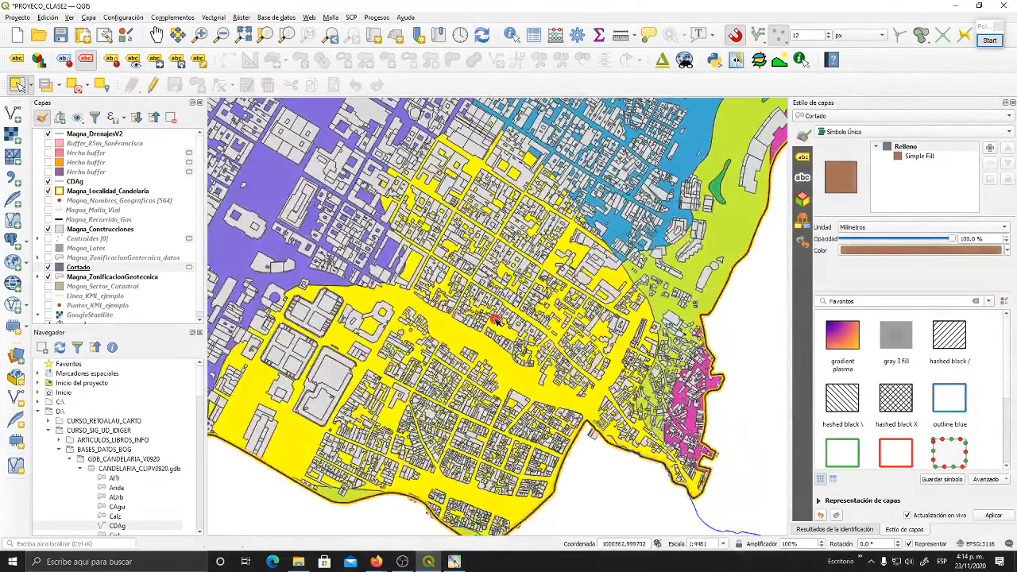
{"action": "left_click_drag", "start_coordinate": [520, 340], "coordinate": [572, 324]}
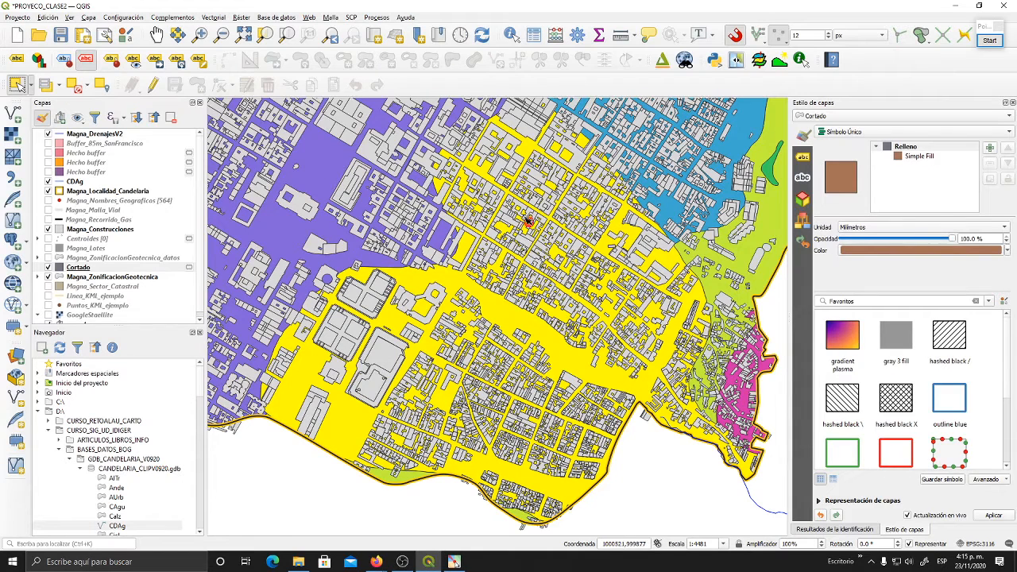
{"action": "left_click", "coordinate": [103, 267]}
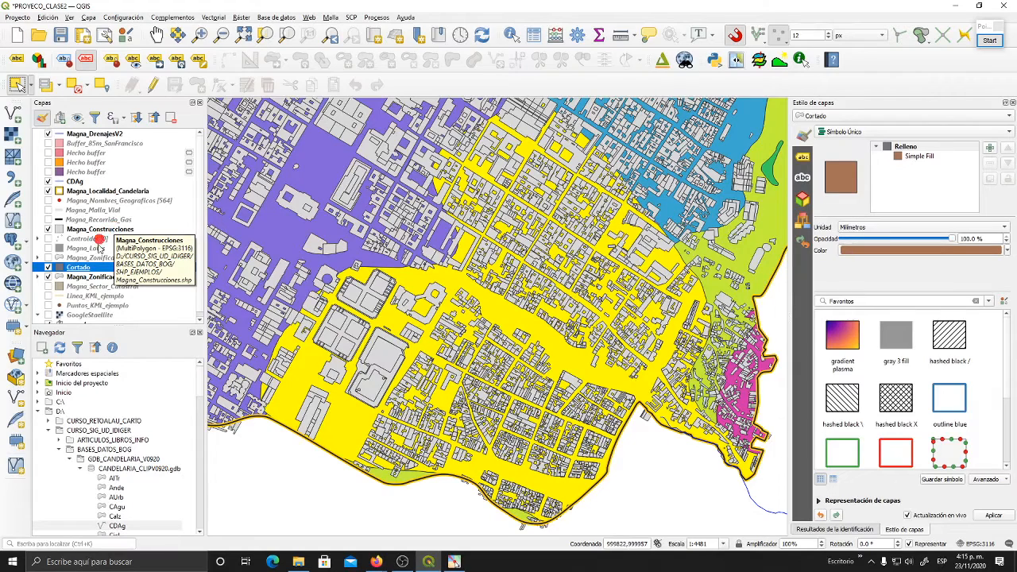
{"action": "left_click_drag", "start_coordinate": [82, 268], "coordinate": [95, 227]}
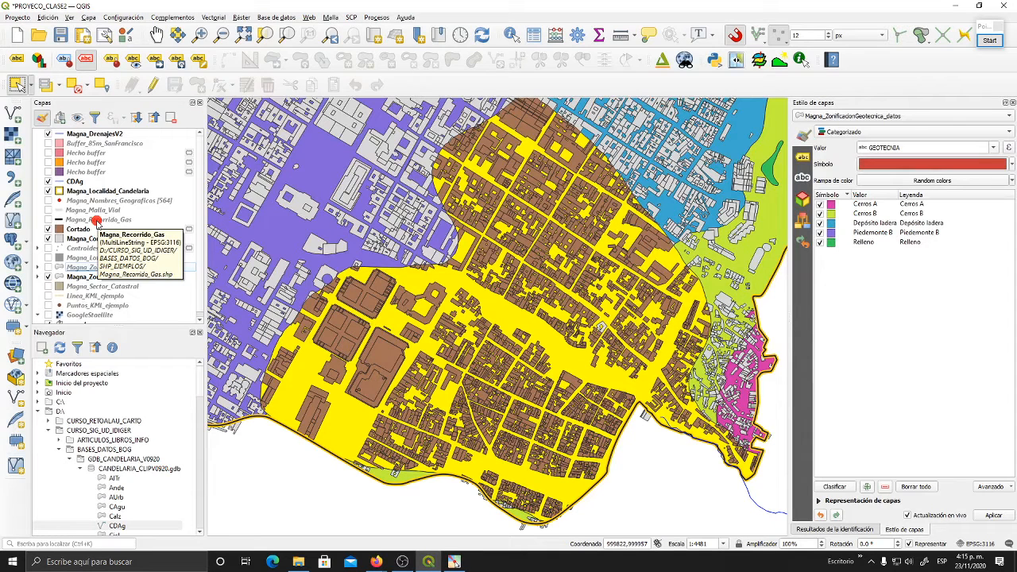
- Examine how the Cortado buildings are cut along the boundary of the selected Depósito ladera zone
{"action": "scroll", "coordinate": [106, 243], "scroll_direction": "down", "scroll_amount": 1}
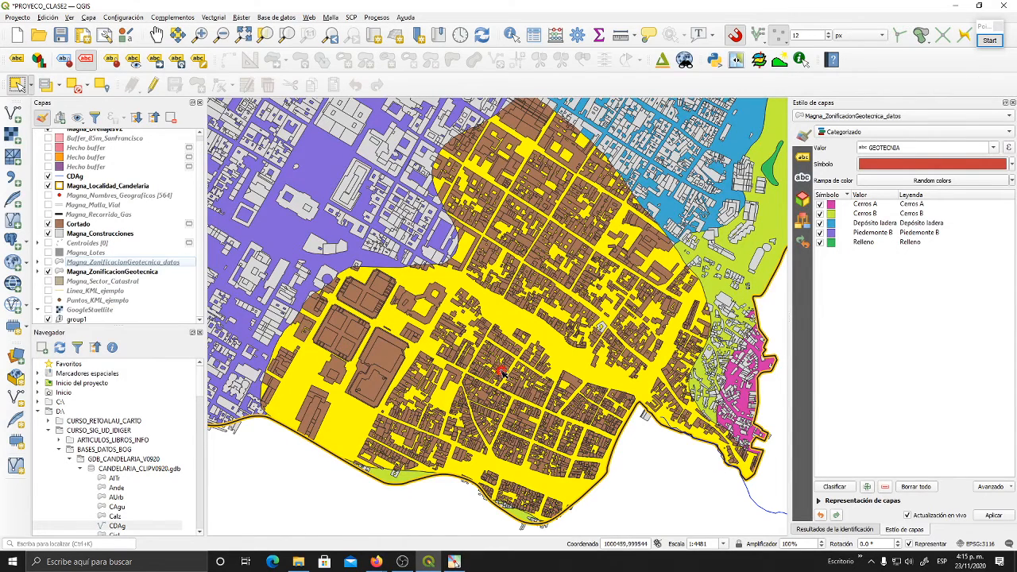
{"action": "scroll", "coordinate": [503, 371], "scroll_direction": "down", "scroll_amount": 1}
{"action": "scroll", "coordinate": [502, 370], "scroll_direction": "up", "scroll_amount": 1}
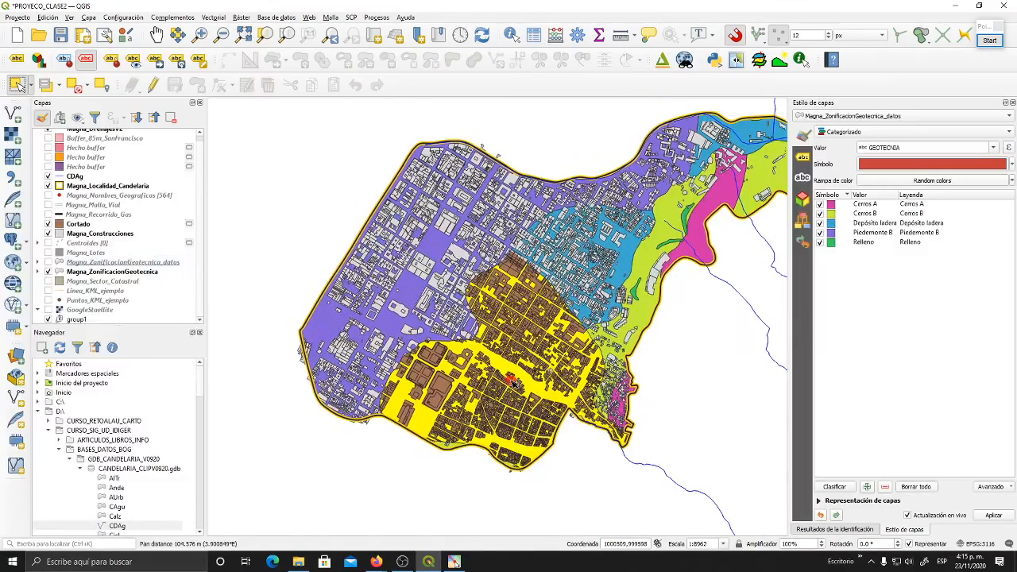
{"action": "scroll", "coordinate": [506, 329], "scroll_direction": "down", "scroll_amount": 1}
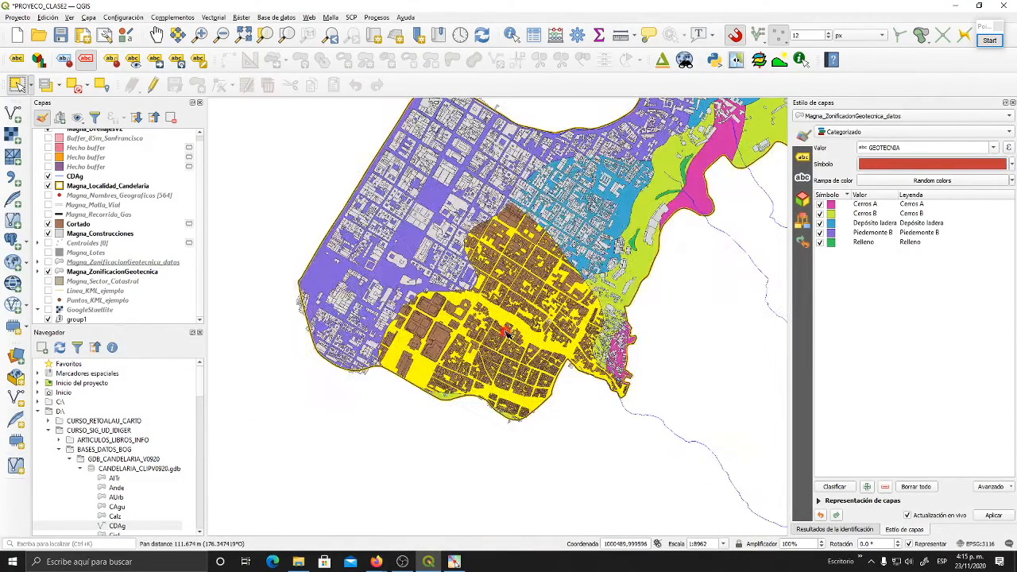
{"action": "left_click", "coordinate": [80, 228]}
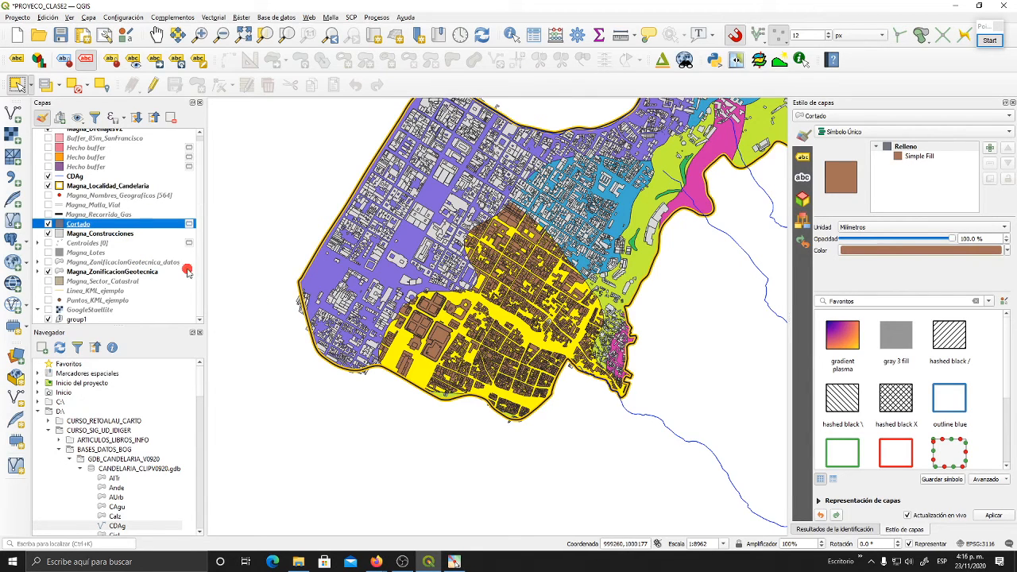
{"action": "scroll", "coordinate": [511, 205], "scroll_direction": "up", "scroll_amount": 4}
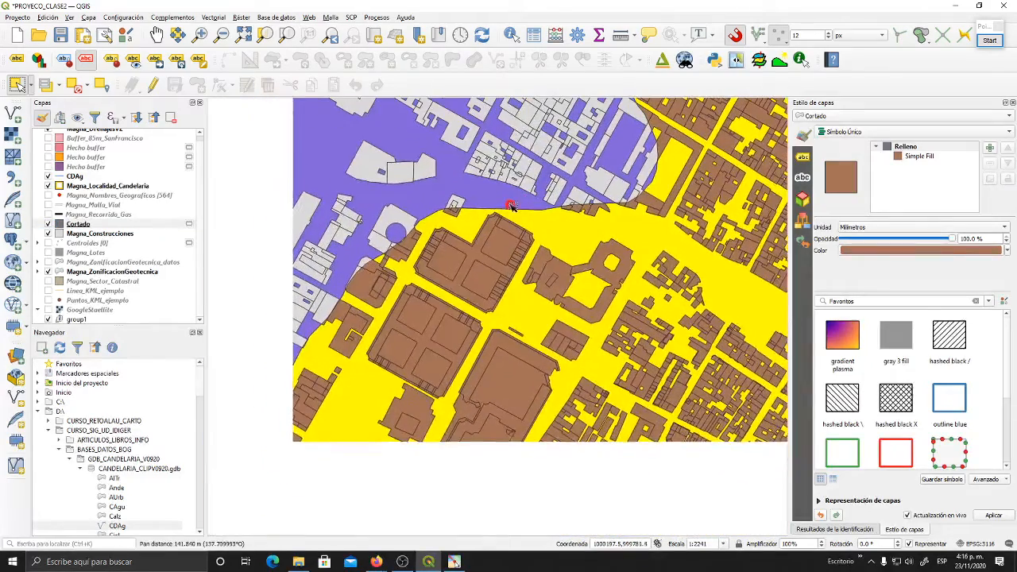
{"action": "left_click_drag", "start_coordinate": [511, 205], "coordinate": [508, 209]}
{"action": "left_click_drag", "start_coordinate": [402, 283], "coordinate": [465, 201]}
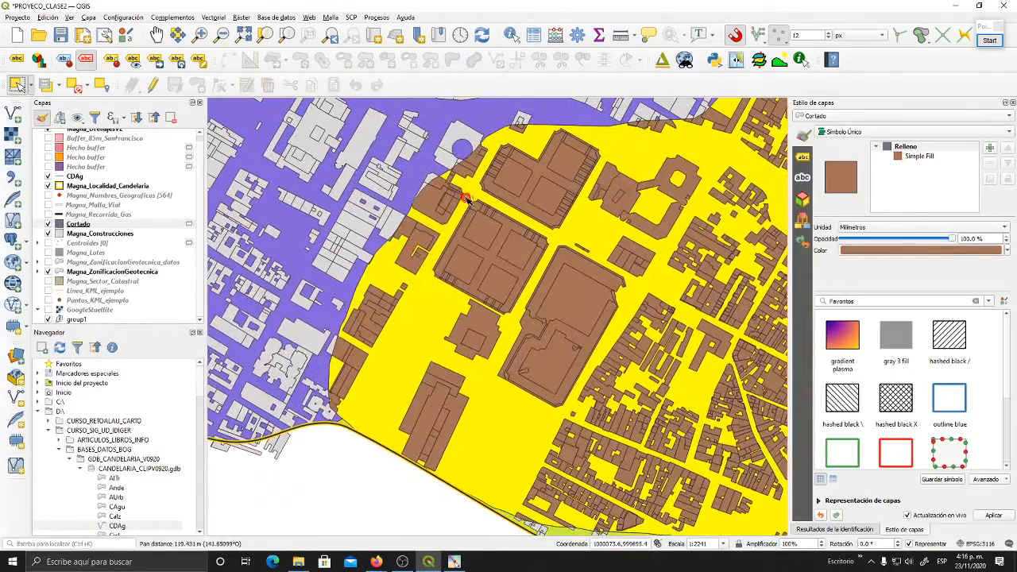
{"action": "scroll", "coordinate": [349, 333], "scroll_direction": "up", "scroll_amount": 1}
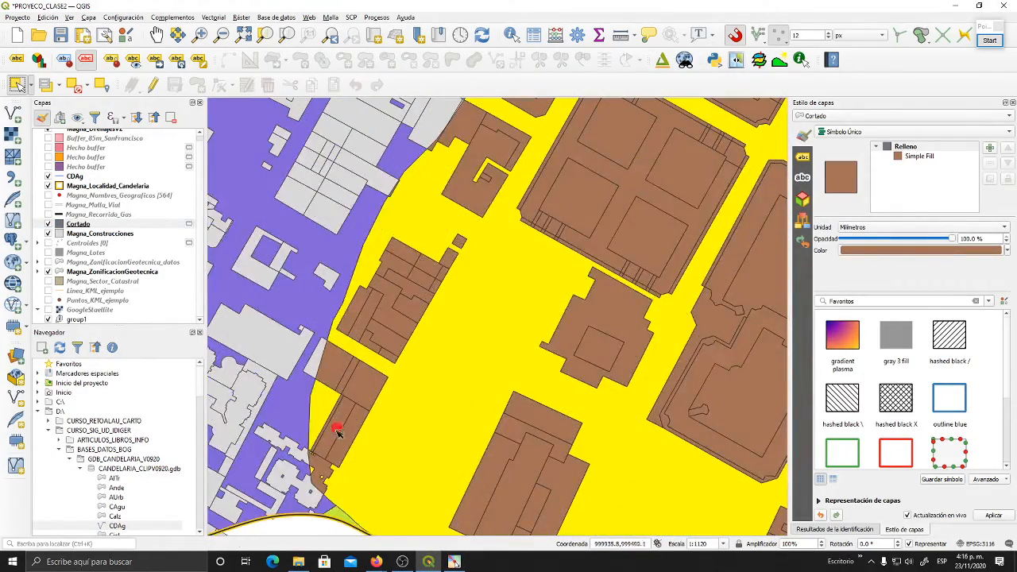
{"action": "left_click_drag", "start_coordinate": [346, 355], "coordinate": [339, 453]}
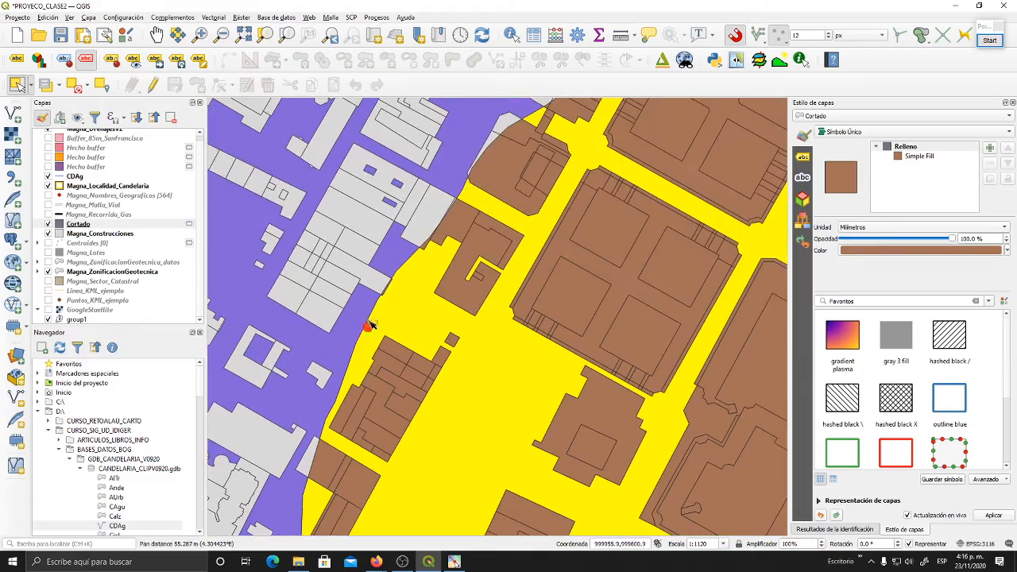
{"action": "left_click_drag", "start_coordinate": [443, 240], "coordinate": [327, 410]}
{"action": "left_click_drag", "start_coordinate": [494, 278], "coordinate": [423, 355]}
{"action": "left_click_drag", "start_coordinate": [608, 279], "coordinate": [417, 339]}
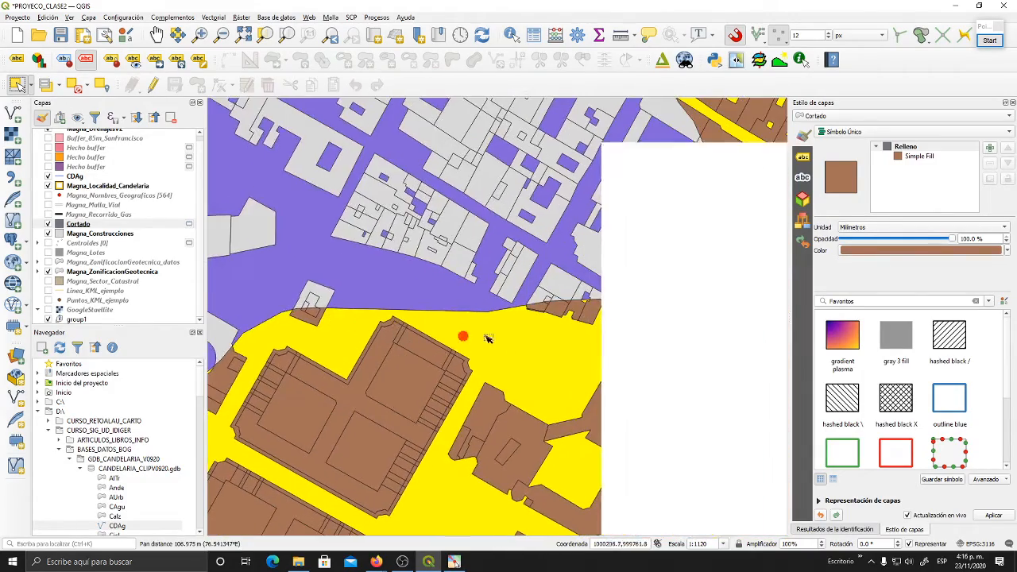
{"action": "left_click_drag", "start_coordinate": [575, 357], "coordinate": [384, 393]}
{"action": "left_click_drag", "start_coordinate": [504, 302], "coordinate": [443, 439]}
{"action": "left_click_drag", "start_coordinate": [438, 229], "coordinate": [443, 409]}
{"action": "left_click_drag", "start_coordinate": [448, 208], "coordinate": [375, 370]}
{"action": "left_click_drag", "start_coordinate": [423, 240], "coordinate": [349, 434]}
{"action": "left_click_drag", "start_coordinate": [456, 321], "coordinate": [355, 331]}
{"action": "left_click_drag", "start_coordinate": [446, 312], "coordinate": [341, 235]}
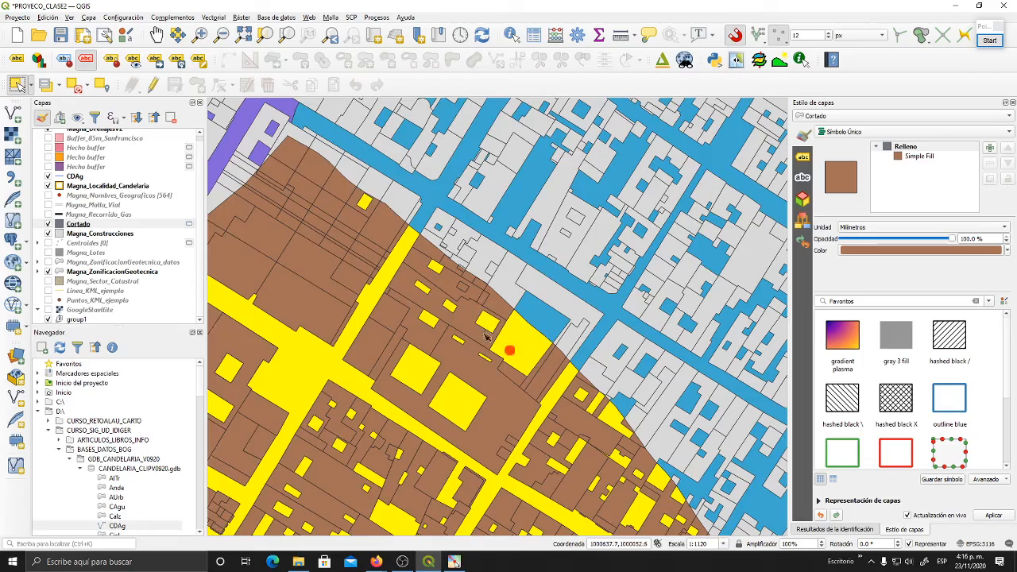
{"action": "left_click_drag", "start_coordinate": [509, 350], "coordinate": [441, 318]}
{"action": "left_click_drag", "start_coordinate": [512, 388], "coordinate": [401, 313]}
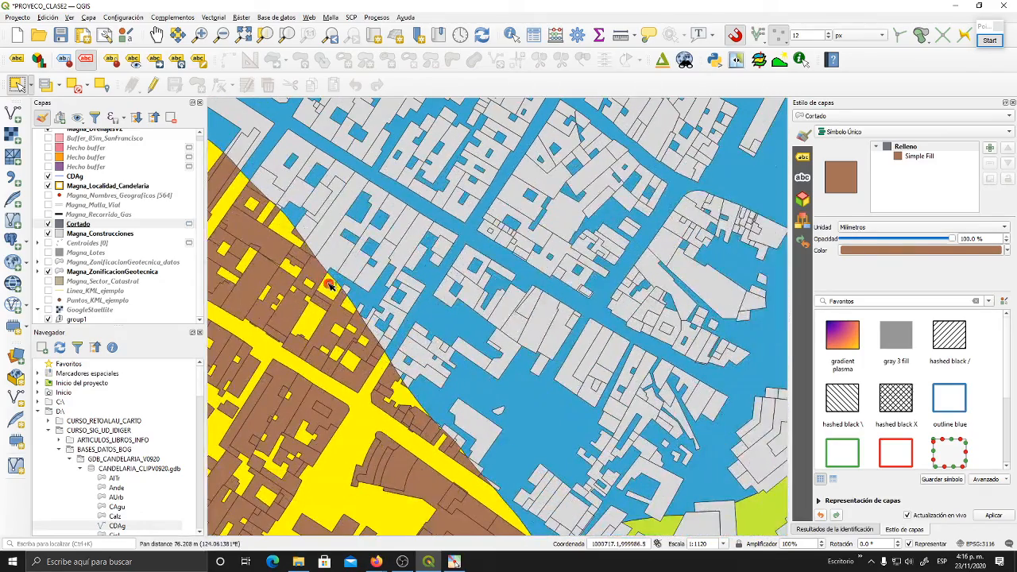
{"action": "left_click_drag", "start_coordinate": [399, 367], "coordinate": [401, 348]}
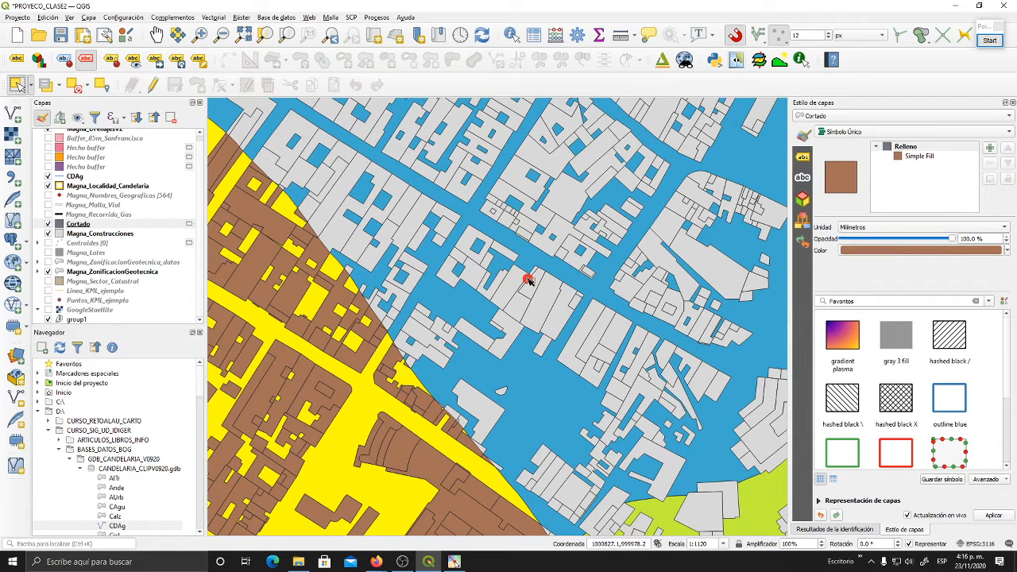
{"action": "scroll", "coordinate": [528, 280], "scroll_direction": "down", "scroll_amount": 1}
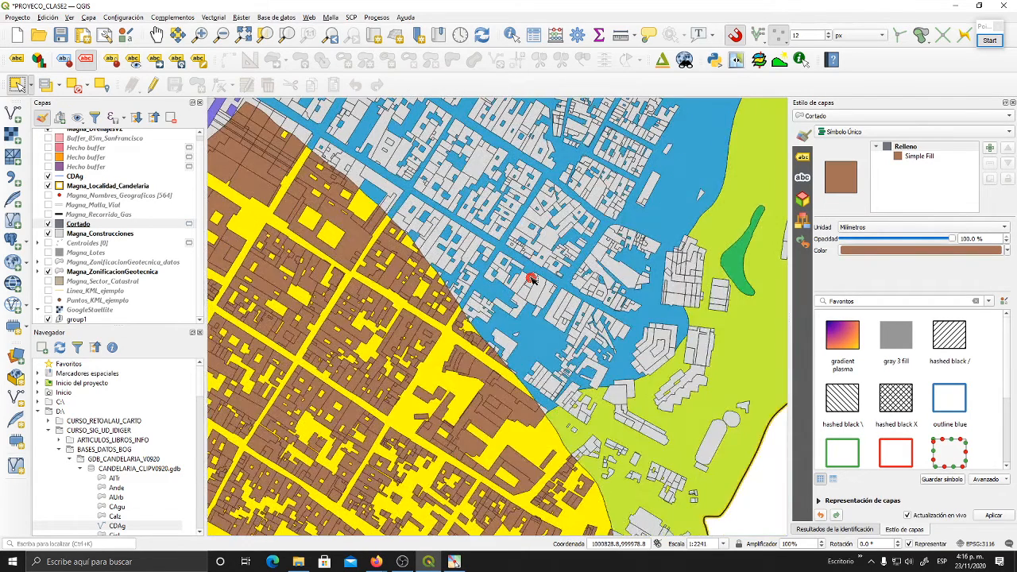
{"action": "left_click_drag", "start_coordinate": [573, 377], "coordinate": [518, 265]}
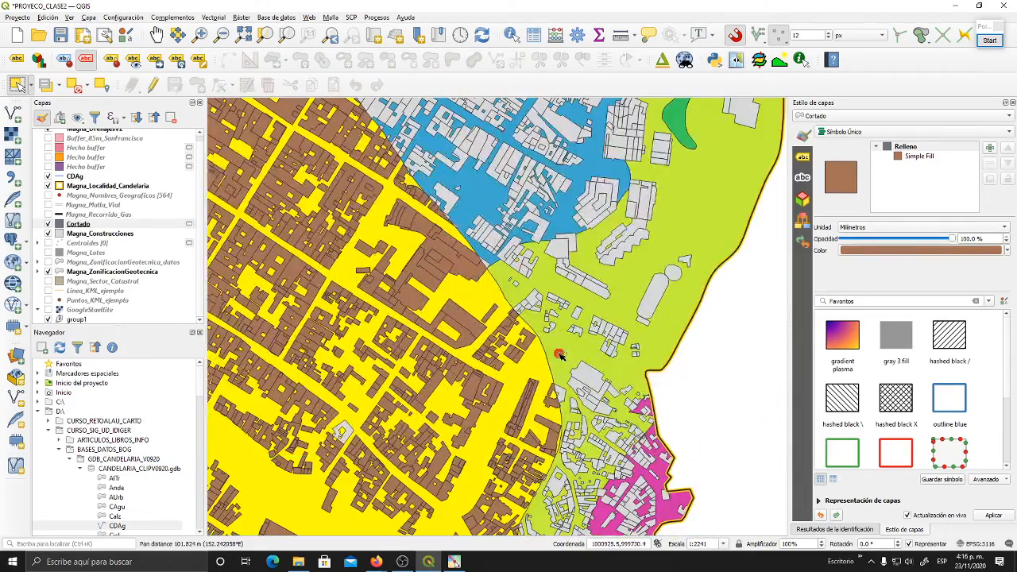
{"action": "left_click_drag", "start_coordinate": [560, 354], "coordinate": [566, 199]}
{"action": "left_click_drag", "start_coordinate": [561, 243], "coordinate": [581, 215]}
{"action": "left_click_drag", "start_coordinate": [573, 301], "coordinate": [662, 182]}
{"action": "left_click_drag", "start_coordinate": [531, 219], "coordinate": [592, 321]}
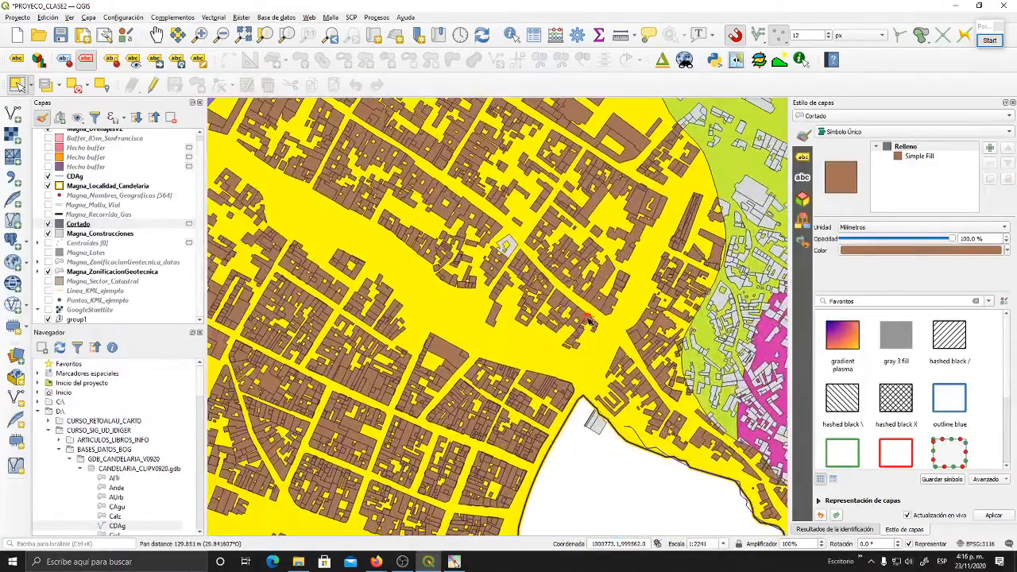
- Inspect the grey building left out of Cortado up close, and check the rest of the zone for other skipped buildings
{"action": "scroll", "coordinate": [486, 248], "scroll_direction": "up", "scroll_amount": 3}
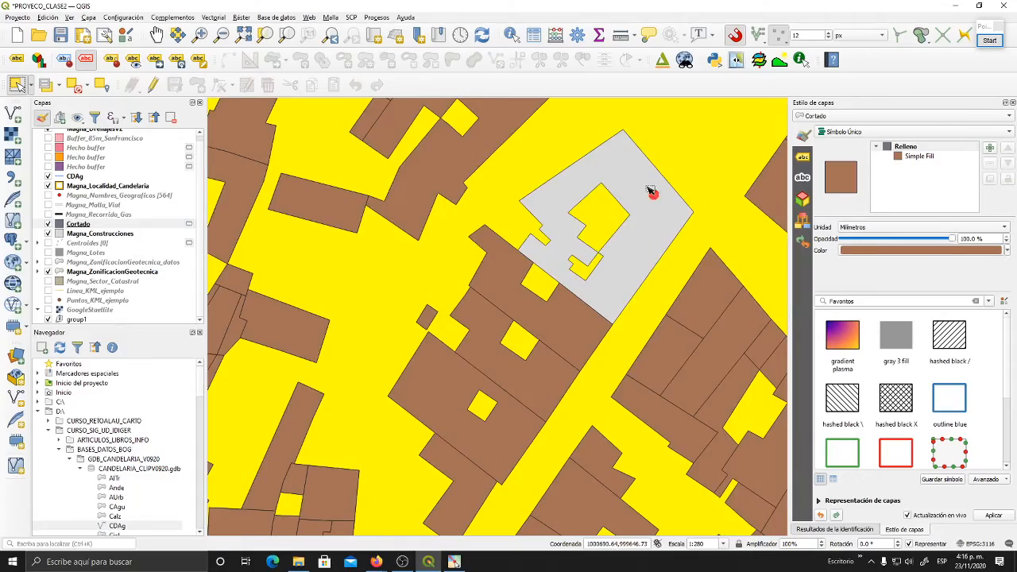
{"action": "scroll", "coordinate": [628, 216], "scroll_direction": "down", "scroll_amount": 2}
{"action": "scroll", "coordinate": [632, 221], "scroll_direction": "down", "scroll_amount": 1}
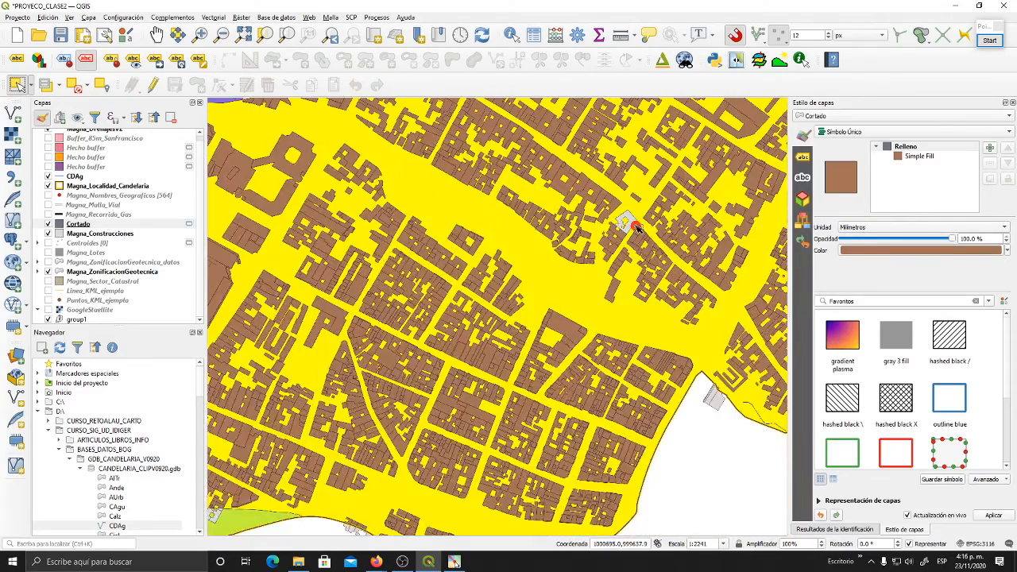
{"action": "scroll", "coordinate": [637, 227], "scroll_direction": "down", "scroll_amount": 2}
{"action": "left_click_drag", "start_coordinate": [525, 270], "coordinate": [547, 334]}
{"action": "scroll", "coordinate": [547, 335], "scroll_direction": "up", "scroll_amount": 3}
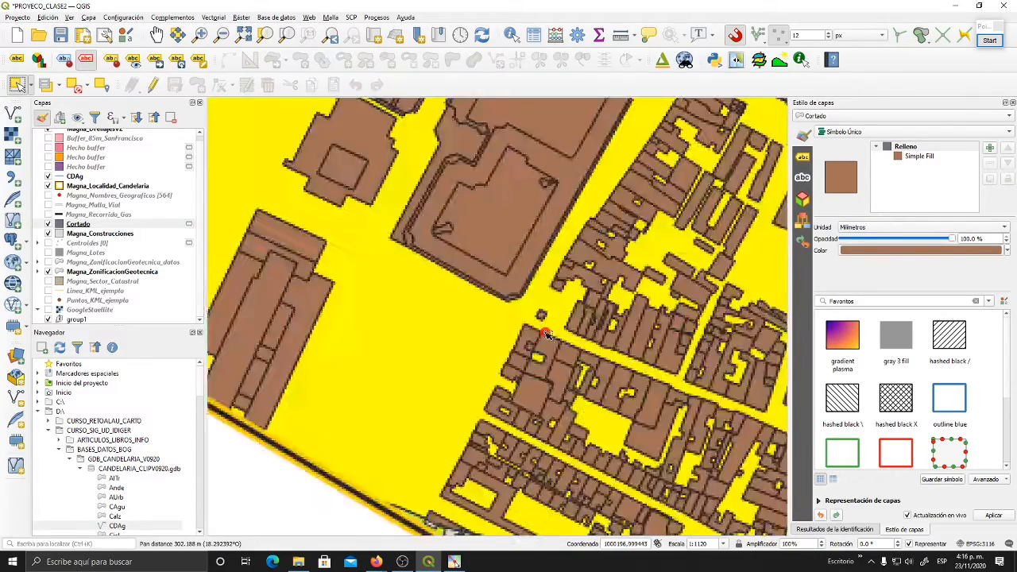
{"action": "left_click_drag", "start_coordinate": [417, 301], "coordinate": [578, 195]}
{"action": "left_click_drag", "start_coordinate": [481, 226], "coordinate": [530, 356]}
{"action": "left_click_drag", "start_coordinate": [695, 295], "coordinate": [358, 347]}
{"action": "left_click_drag", "start_coordinate": [627, 285], "coordinate": [459, 339]}
{"action": "scroll", "coordinate": [510, 296], "scroll_direction": "down", "scroll_amount": 1}
{"action": "left_click_drag", "start_coordinate": [647, 276], "coordinate": [455, 329]}
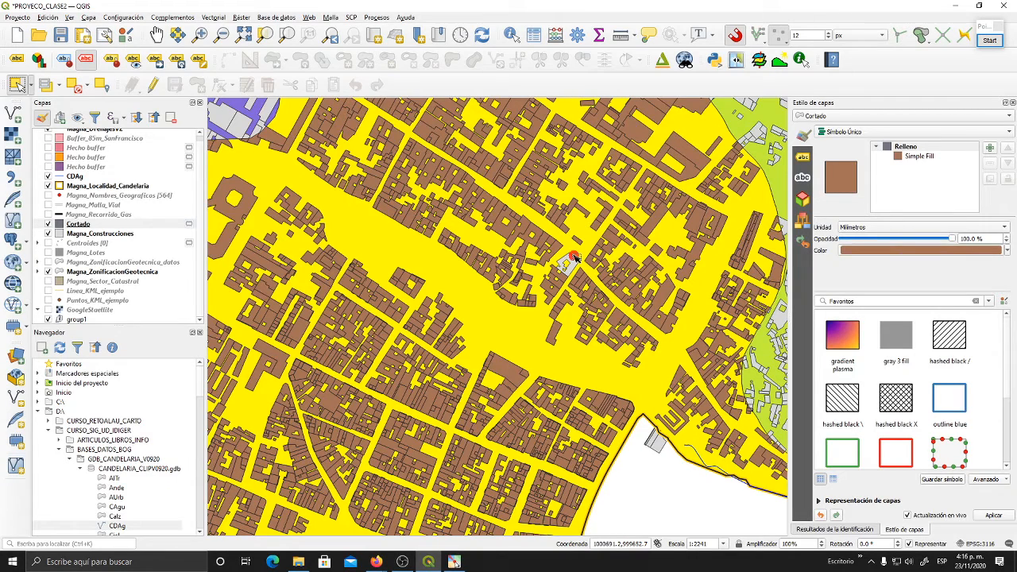
{"action": "scroll", "coordinate": [574, 256], "scroll_direction": "down", "scroll_amount": 1}
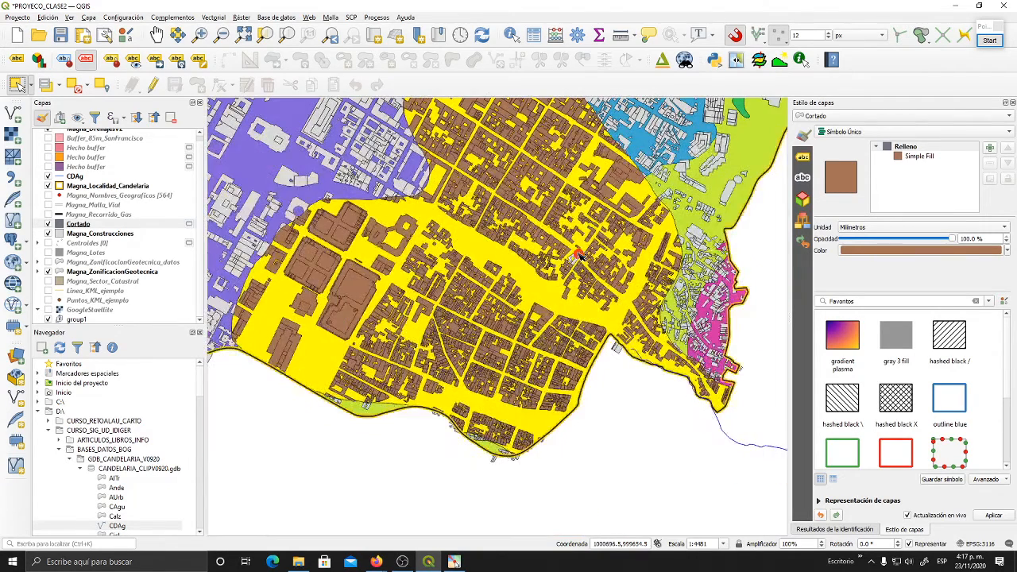
{"action": "left_click_drag", "start_coordinate": [548, 194], "coordinate": [533, 282]}
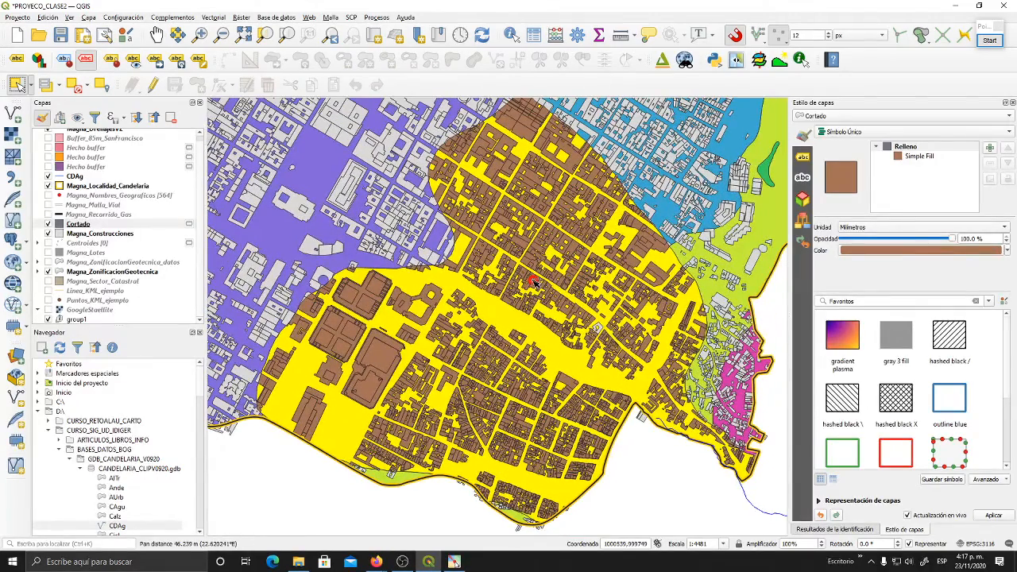
- Look up the raster extraction commands for clipping by extent or by mask layer, without running any
{"action": "left_click", "coordinate": [243, 18]}
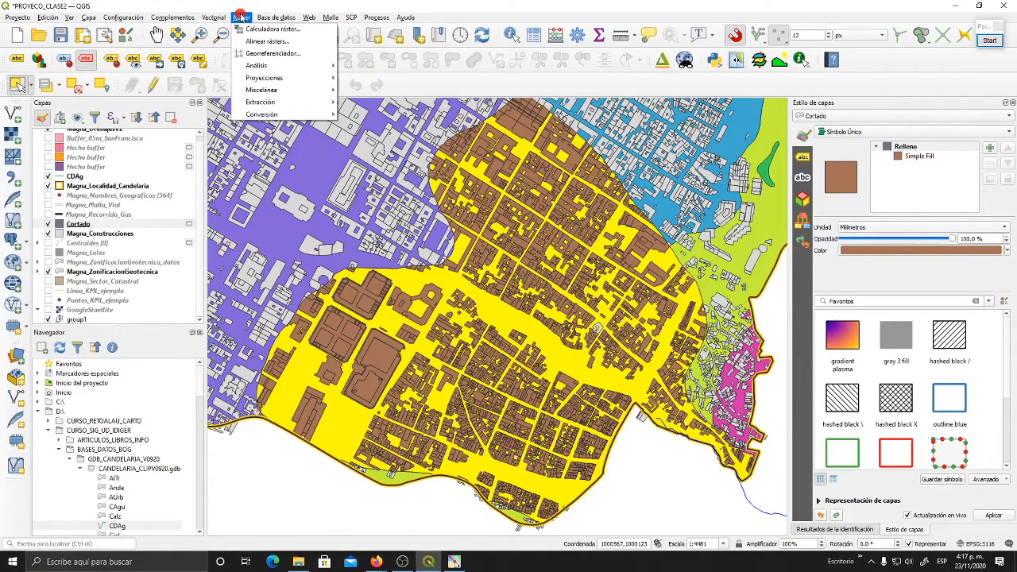
{"action": "mouse_move", "coordinate": [260, 103]}
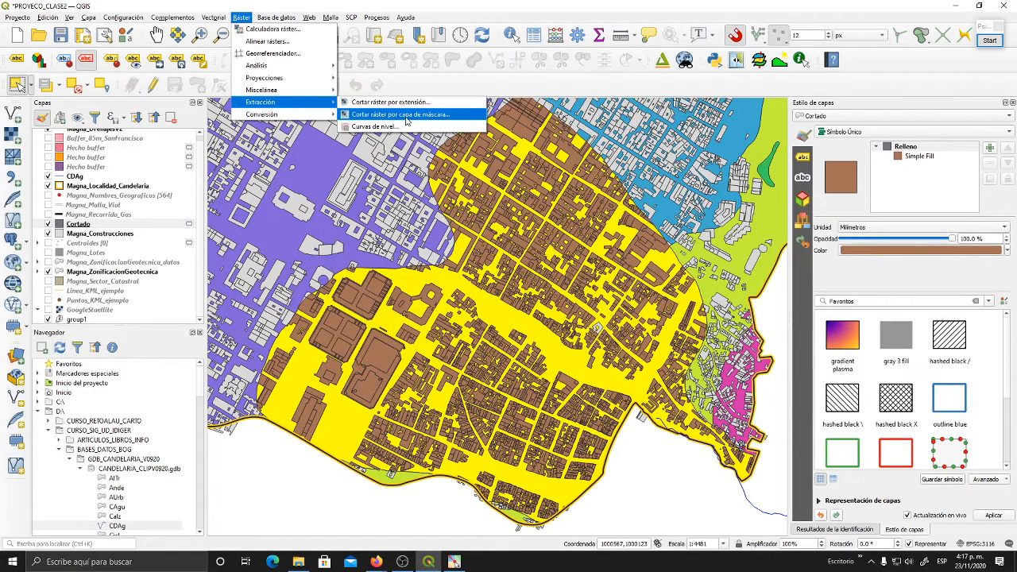
{"action": "left_click", "coordinate": [218, 7]}
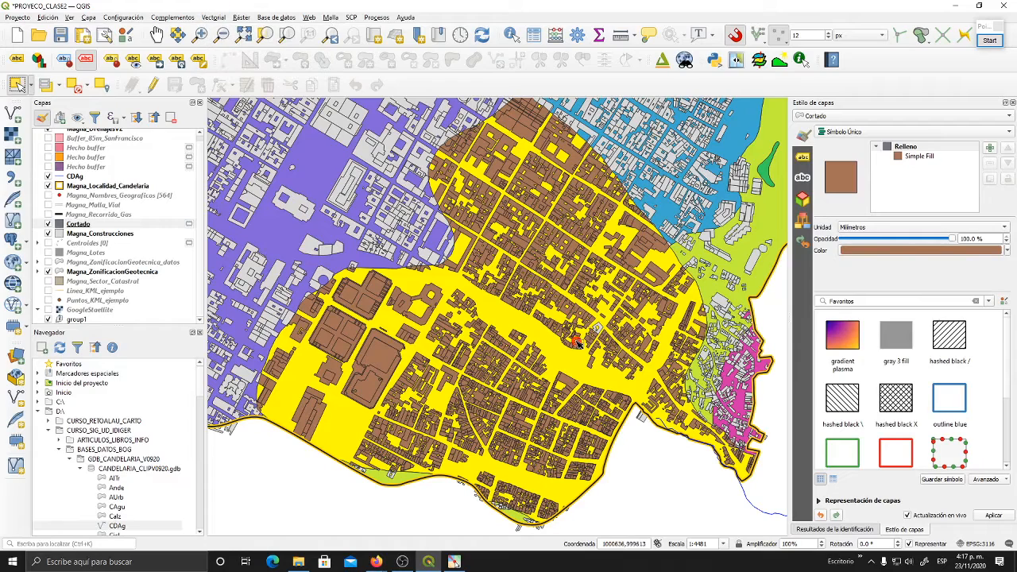
{"action": "left_click_drag", "start_coordinate": [555, 324], "coordinate": [545, 326]}
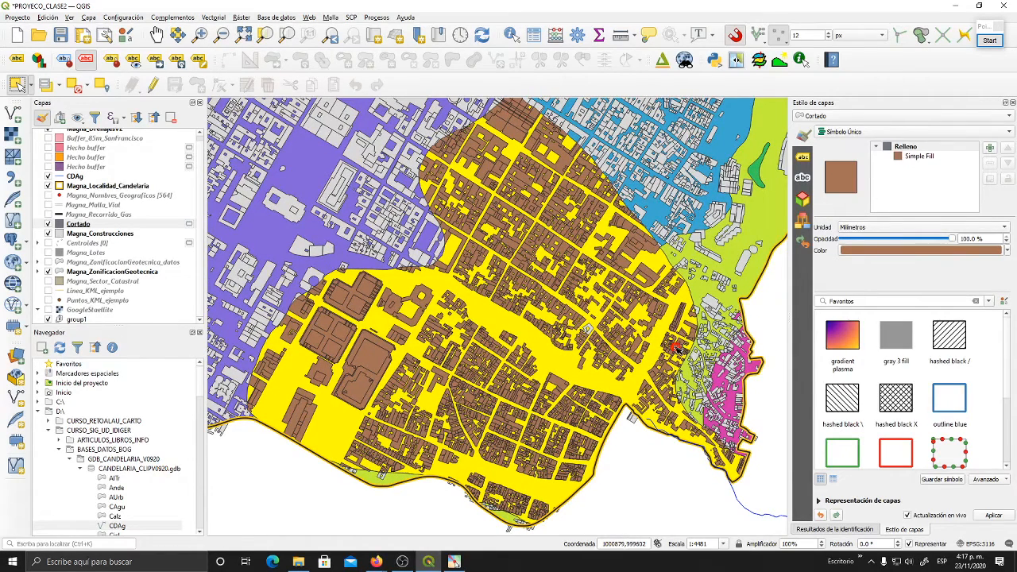
{"action": "scroll", "coordinate": [678, 347], "scroll_direction": "down", "scroll_amount": 1}
{"action": "left_click_drag", "start_coordinate": [678, 348], "coordinate": [491, 348]}
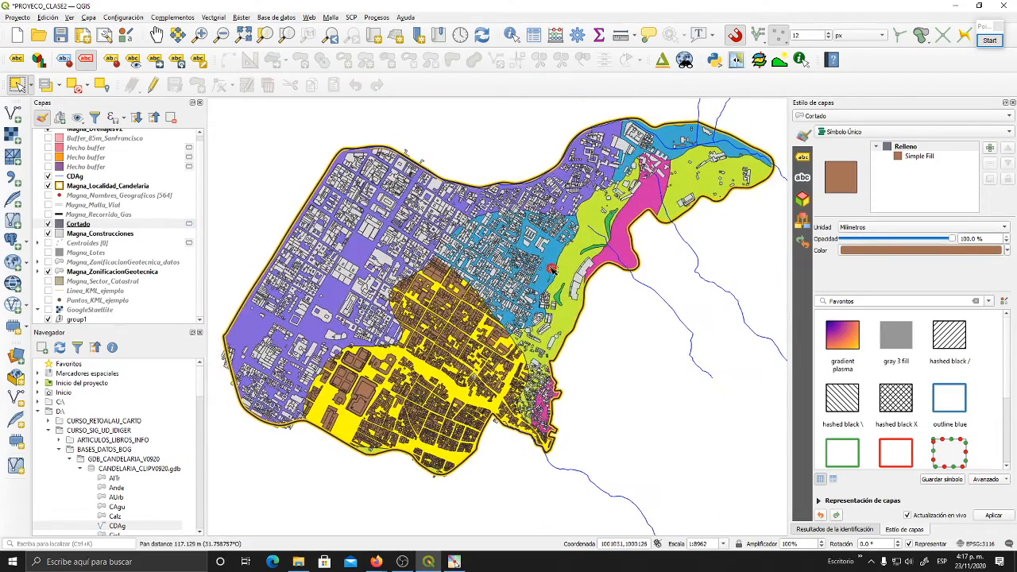
{"action": "left_click_drag", "start_coordinate": [595, 316], "coordinate": [608, 299]}
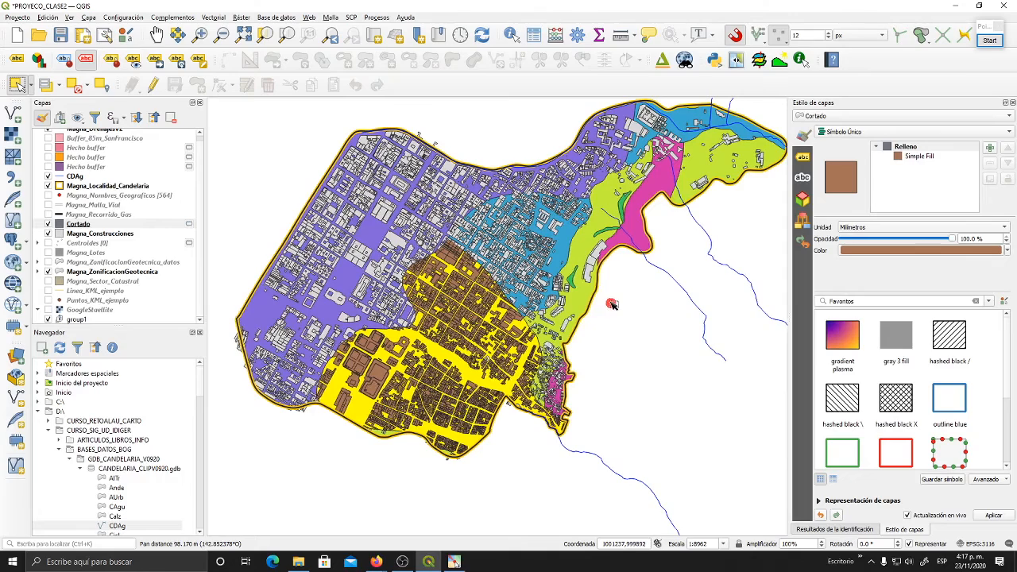
- Hide the clipped buildings layer Cortado and select the large Piedemonte B zone in Magna_ZonificacionGeotecnica
{"action": "left_click_drag", "start_coordinate": [431, 236], "coordinate": [485, 268]}
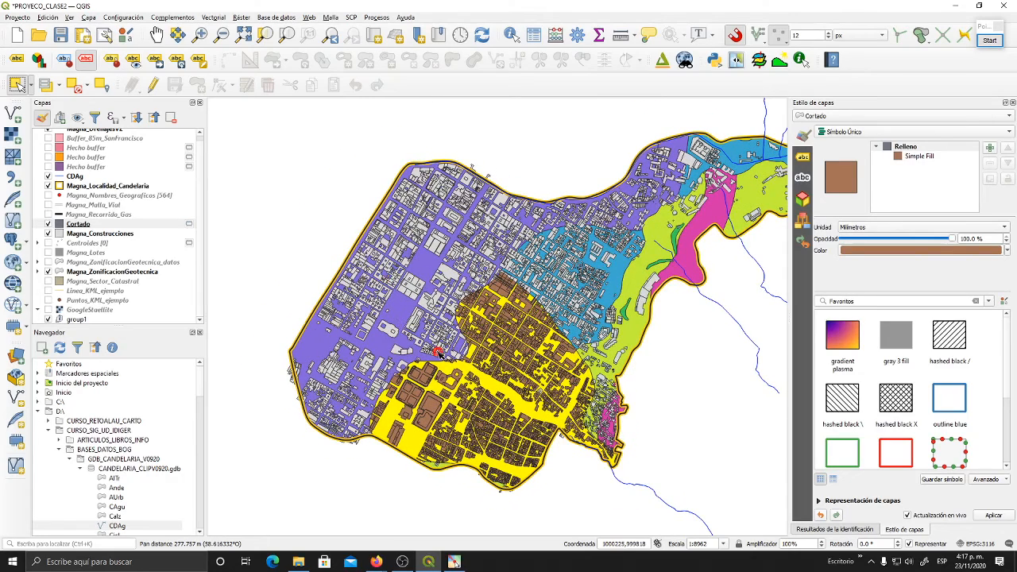
{"action": "left_click", "coordinate": [77, 224]}
{"action": "left_click", "coordinate": [48, 224]}
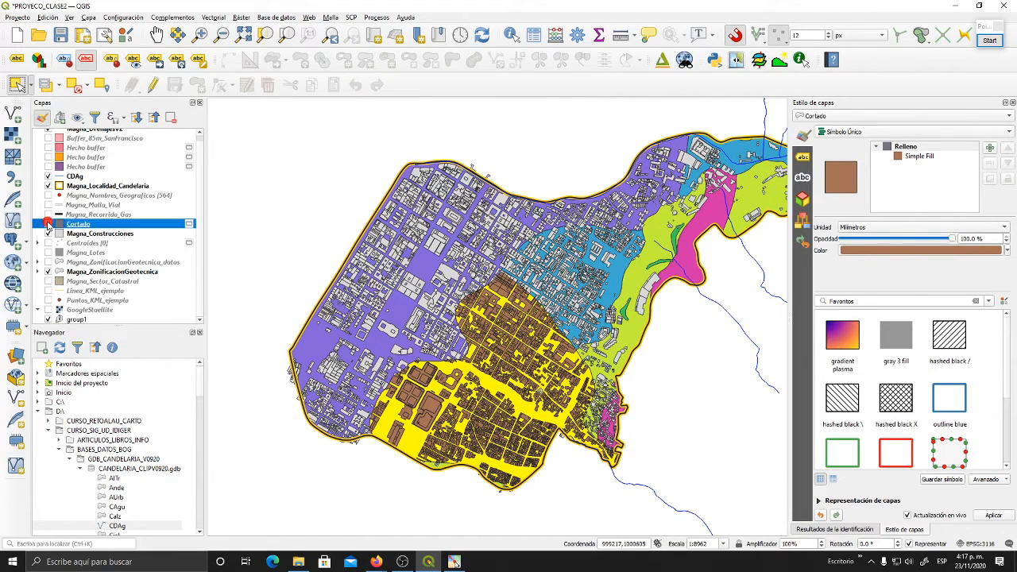
{"action": "left_click", "coordinate": [125, 272]}
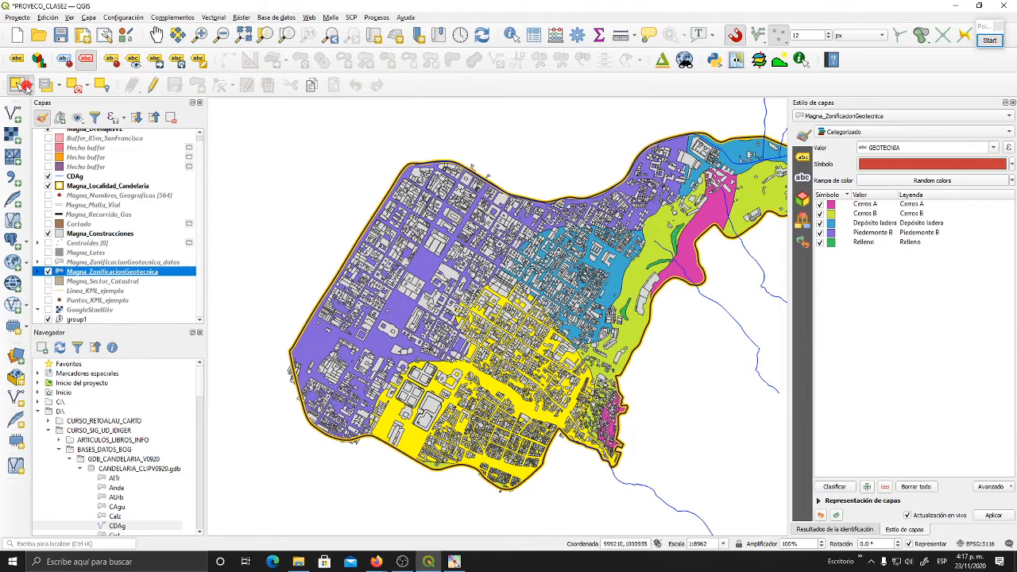
{"action": "left_click", "coordinate": [401, 317]}
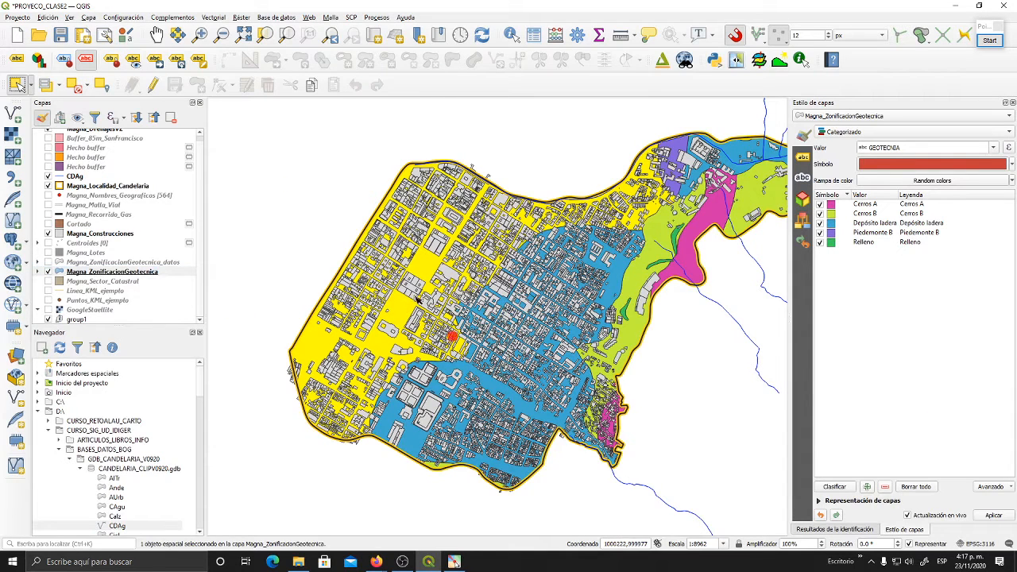
- Hide the Magna_Construcciones layer and show the Magna_Malla_Vial road layer
{"action": "left_click", "coordinate": [49, 234]}
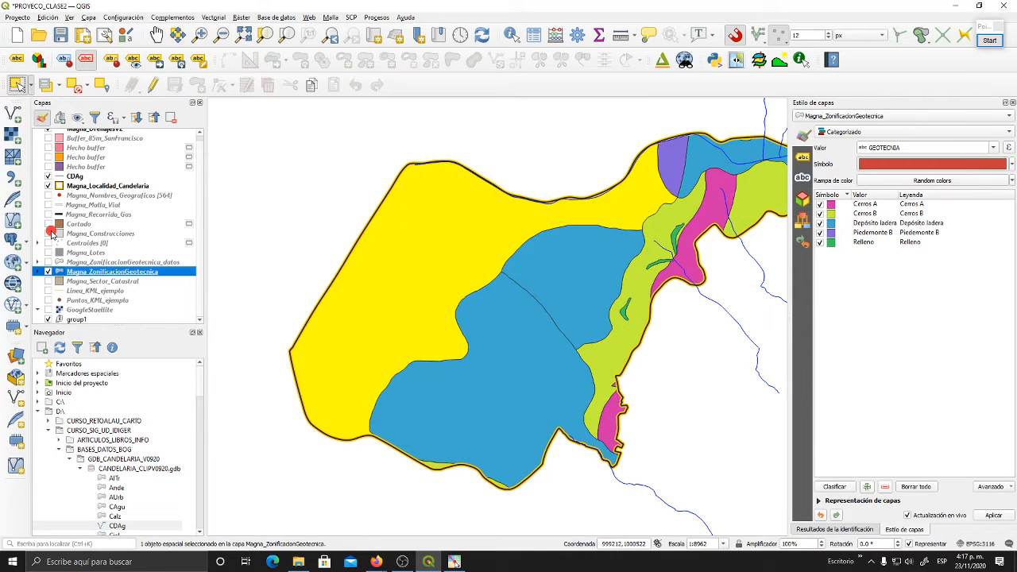
{"action": "scroll", "coordinate": [63, 203], "scroll_direction": "up", "scroll_amount": 1}
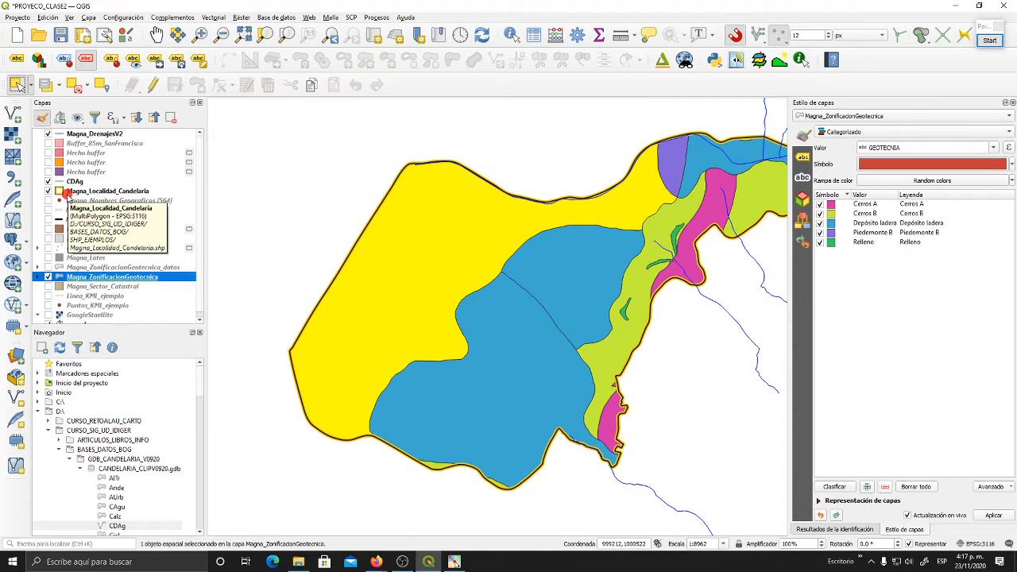
{"action": "left_click", "coordinate": [49, 210]}
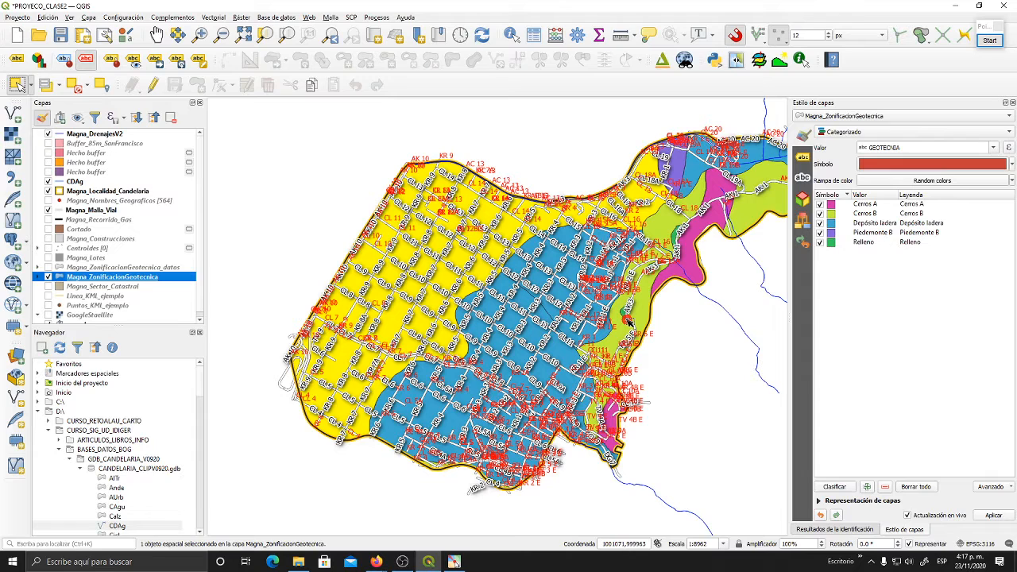
- Turn off the street labels of Magna_Malla_Vial by setting its labelling to No Labels
{"action": "left_click", "coordinate": [91, 210]}
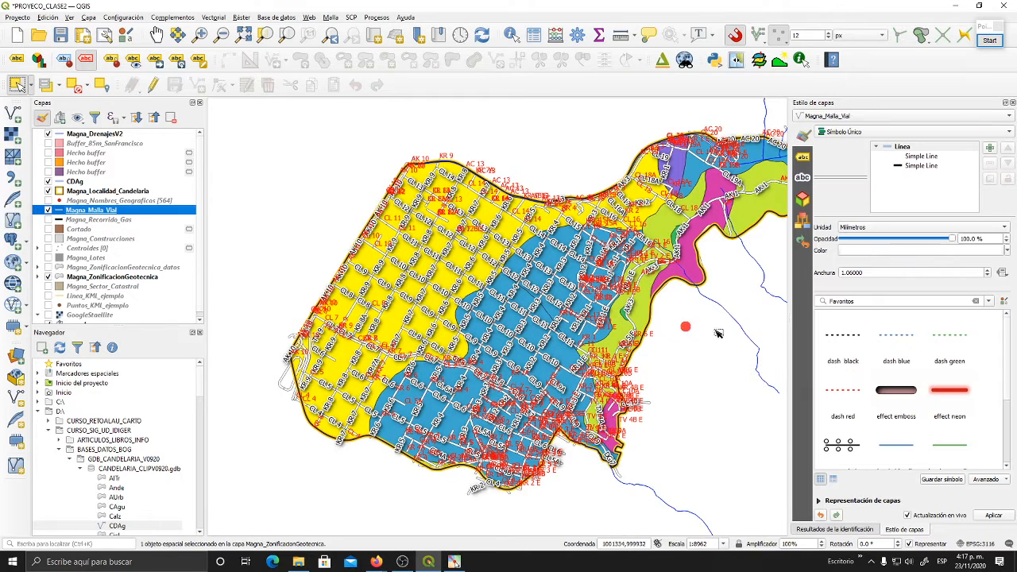
{"action": "left_click", "coordinate": [857, 132]}
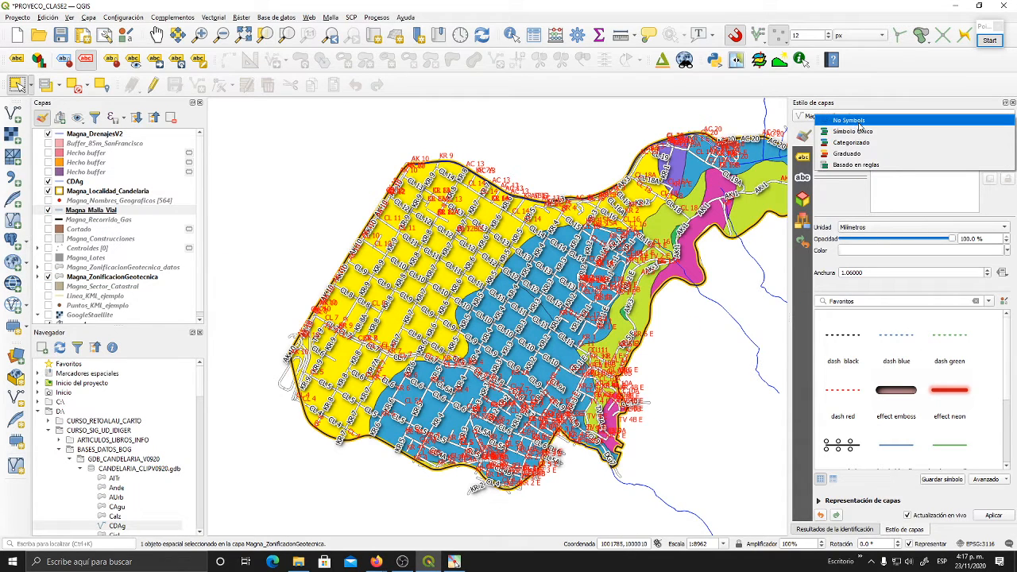
{"action": "left_click", "coordinate": [803, 159]}
{"action": "left_click", "coordinate": [803, 157]}
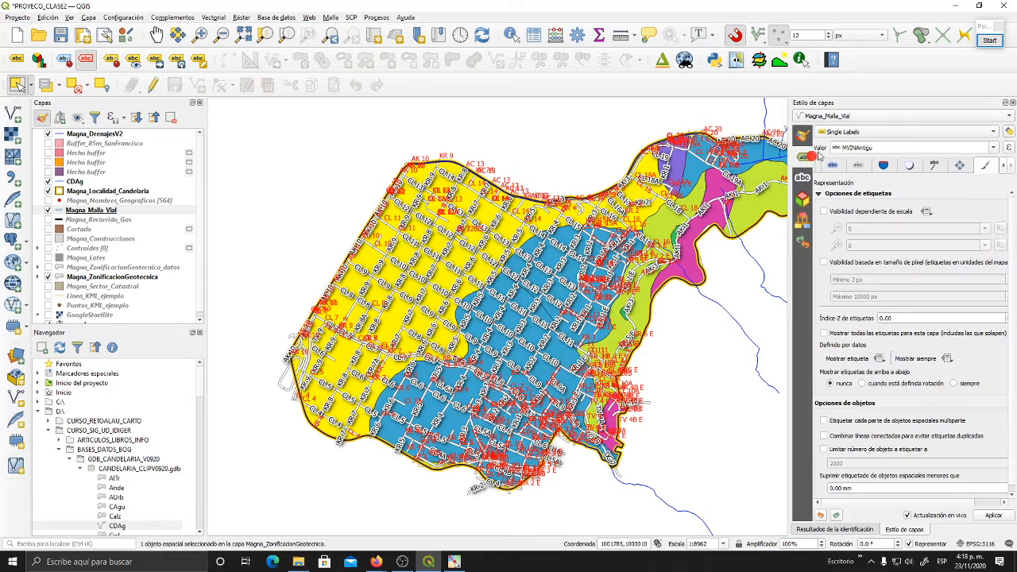
{"action": "left_click", "coordinate": [839, 132]}
{"action": "left_click", "coordinate": [846, 120]}
{"action": "left_click_drag", "start_coordinate": [668, 230], "coordinate": [585, 255]}
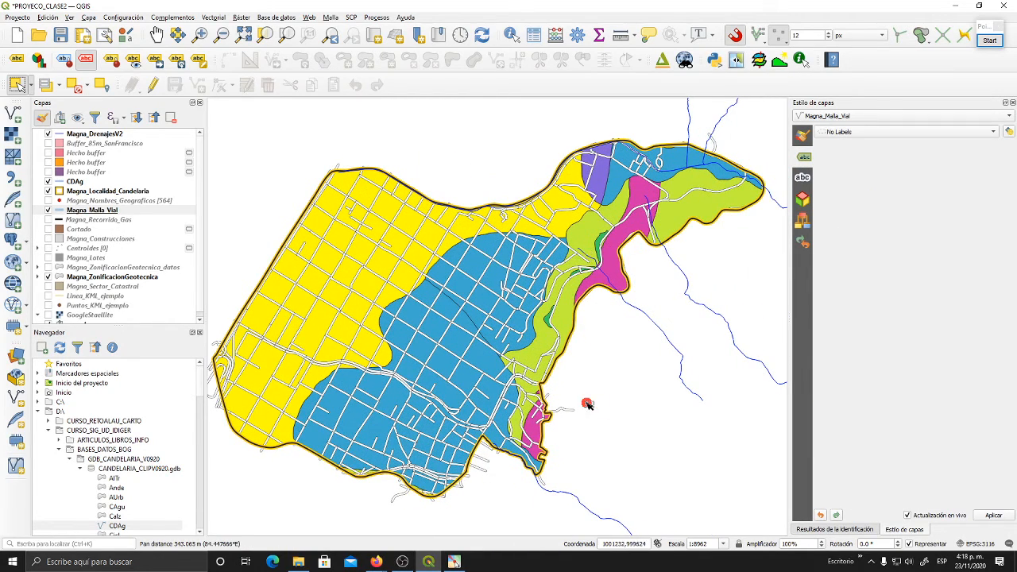
- Start the vector geoprocessing tool Cortar with Magna_Malla_Vial as the input layer
{"action": "left_click", "coordinate": [107, 210]}
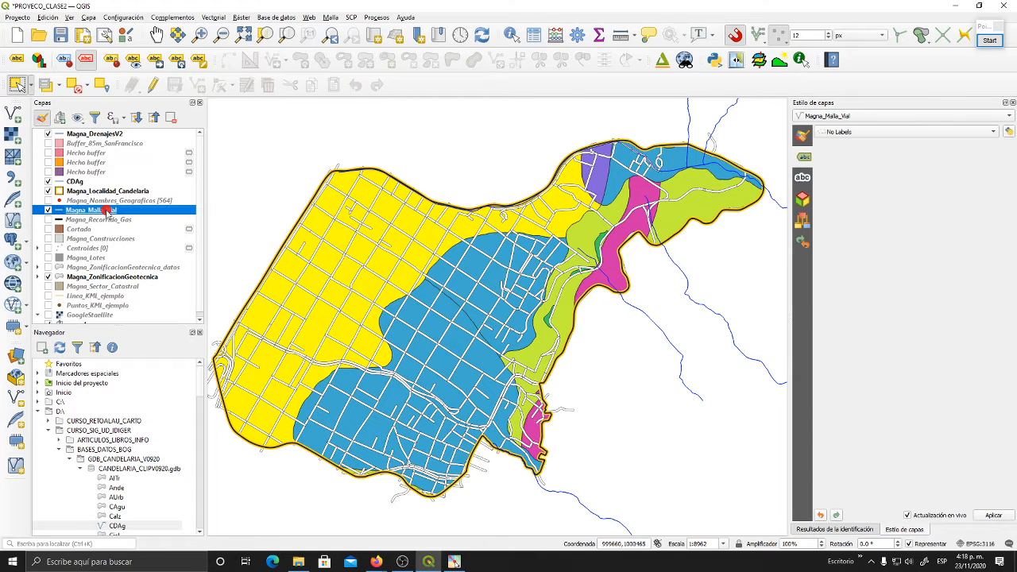
{"action": "left_click", "coordinate": [77, 277]}
{"action": "left_click", "coordinate": [95, 209]}
{"action": "left_click", "coordinate": [213, 17]}
{"action": "mouse_move", "coordinate": [236, 29]}
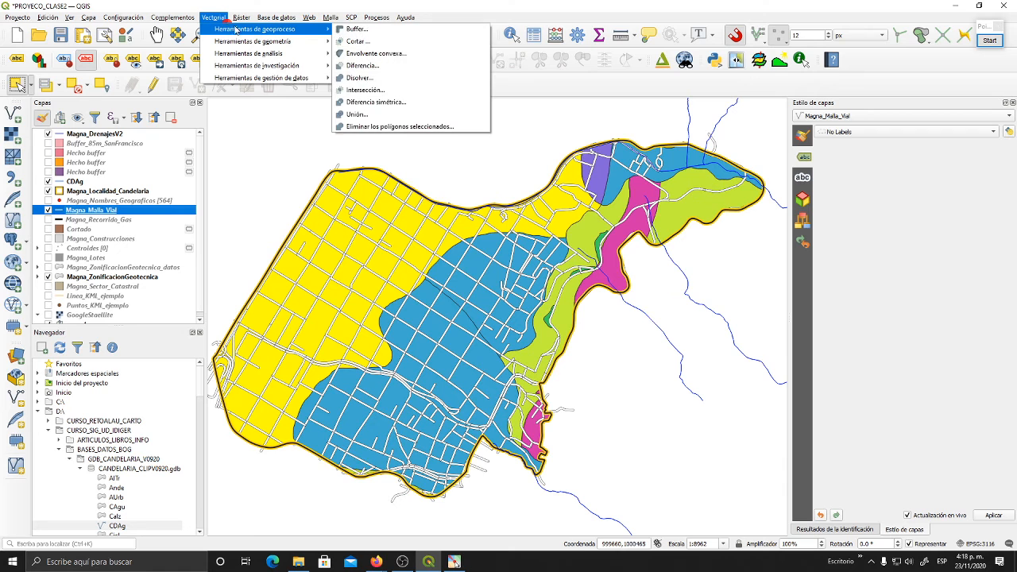
{"action": "left_click", "coordinate": [359, 42]}
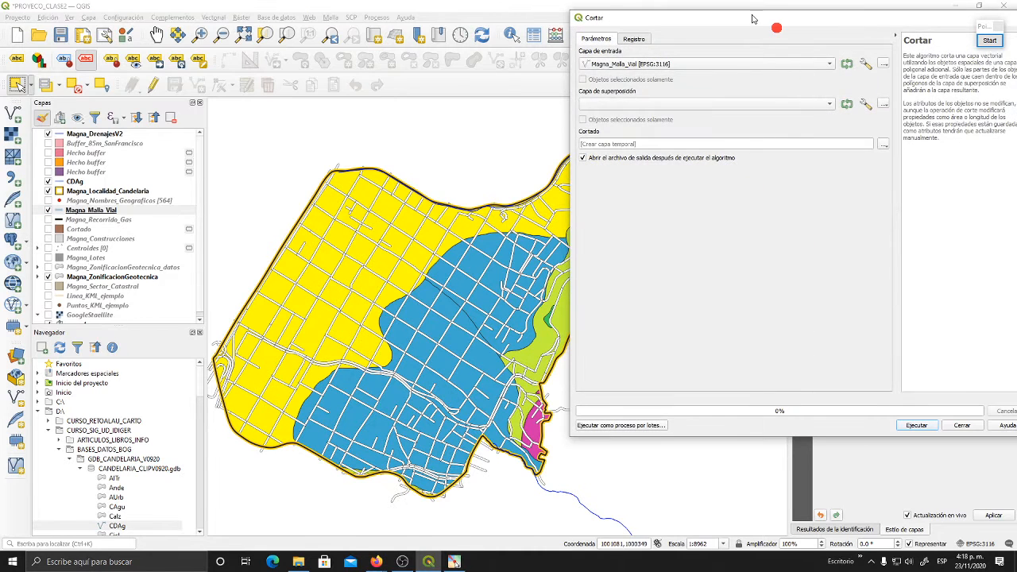
{"action": "left_click_drag", "start_coordinate": [753, 18], "coordinate": [660, 24]}
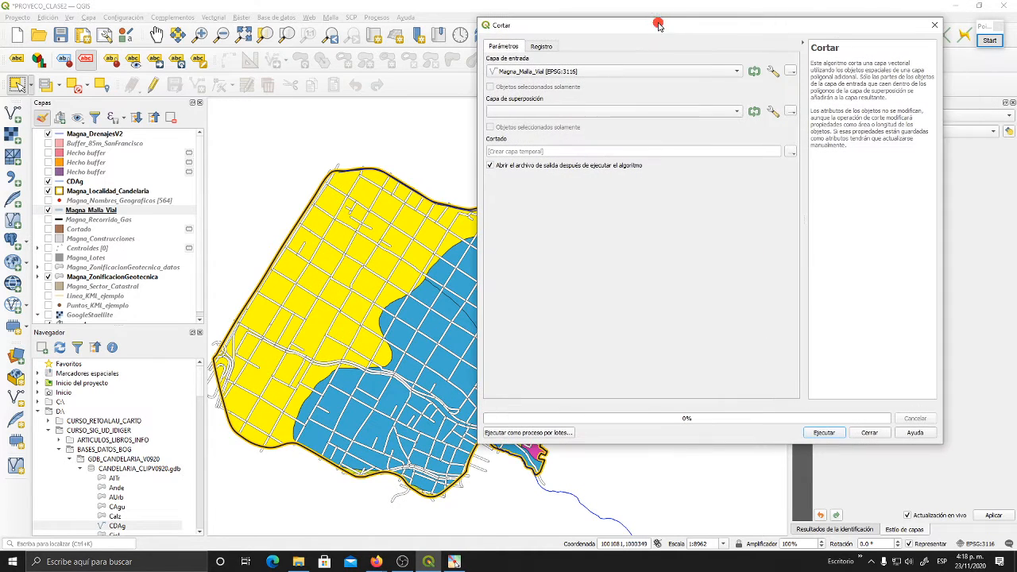
- Clip the roads with only the selected features of Magna_ZonificacionGeotecnica as overlay, outputting to a temporary layer
{"action": "left_click", "coordinate": [732, 112]}
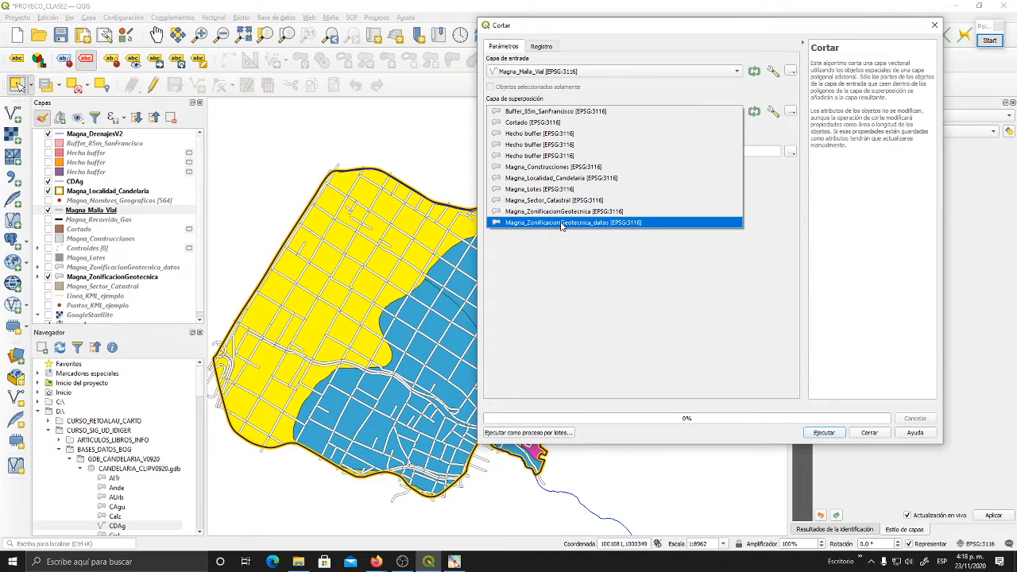
{"action": "left_click", "coordinate": [602, 59]}
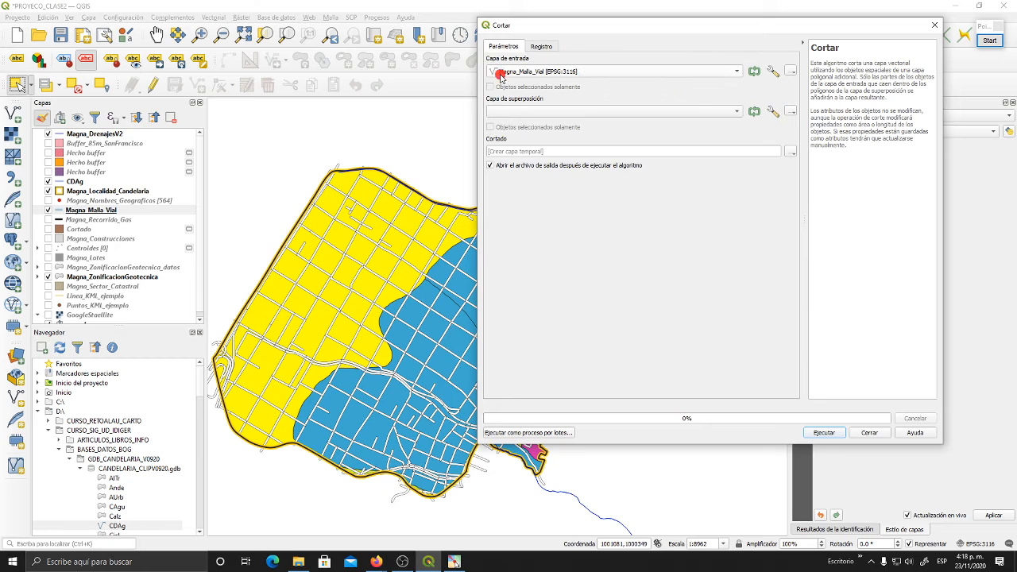
{"action": "left_click", "coordinate": [538, 116]}
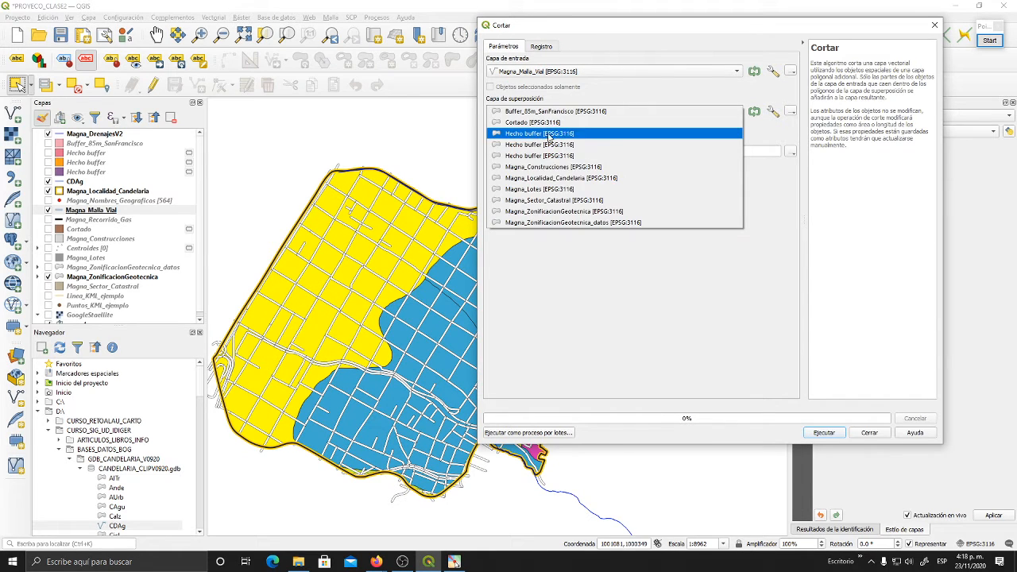
{"action": "left_click", "coordinate": [581, 215]}
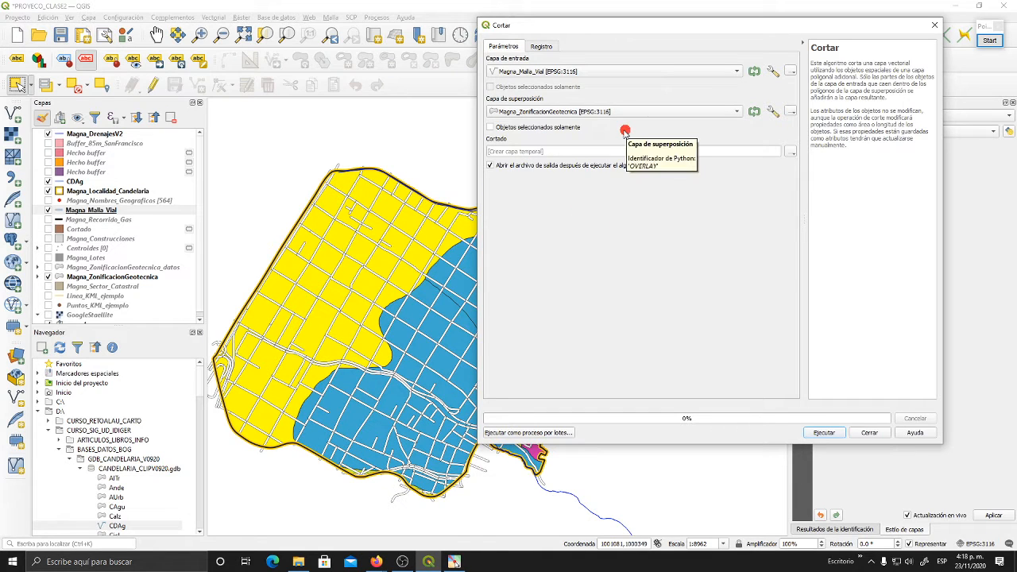
{"action": "left_click", "coordinate": [490, 129]}
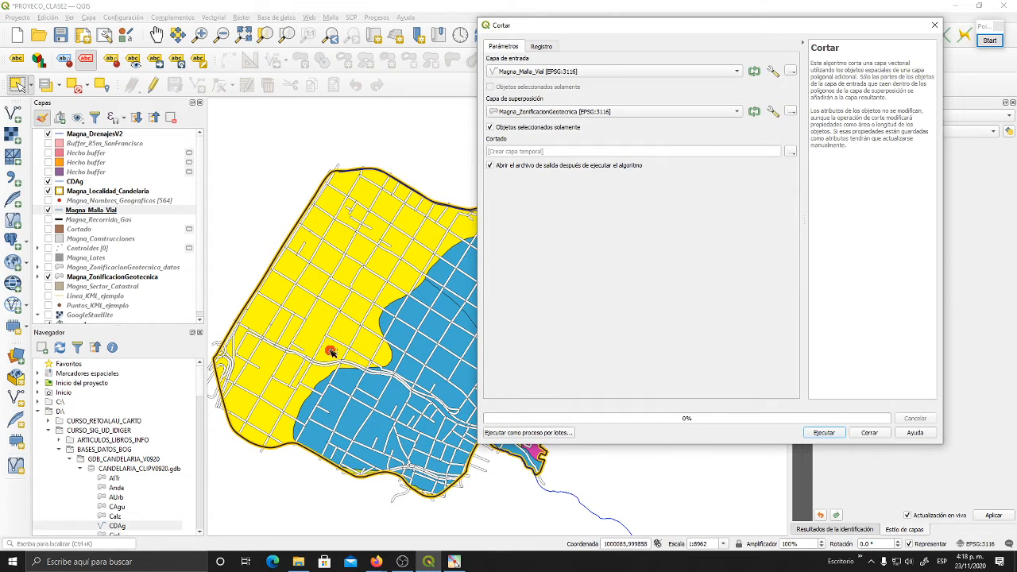
{"action": "left_click", "coordinate": [570, 151]}
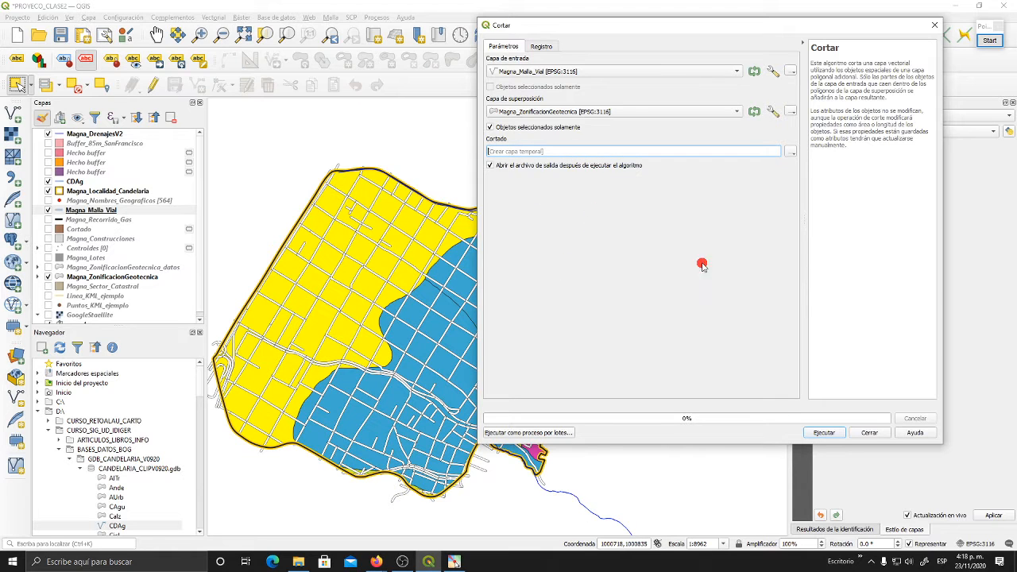
{"action": "left_click", "coordinate": [820, 434]}
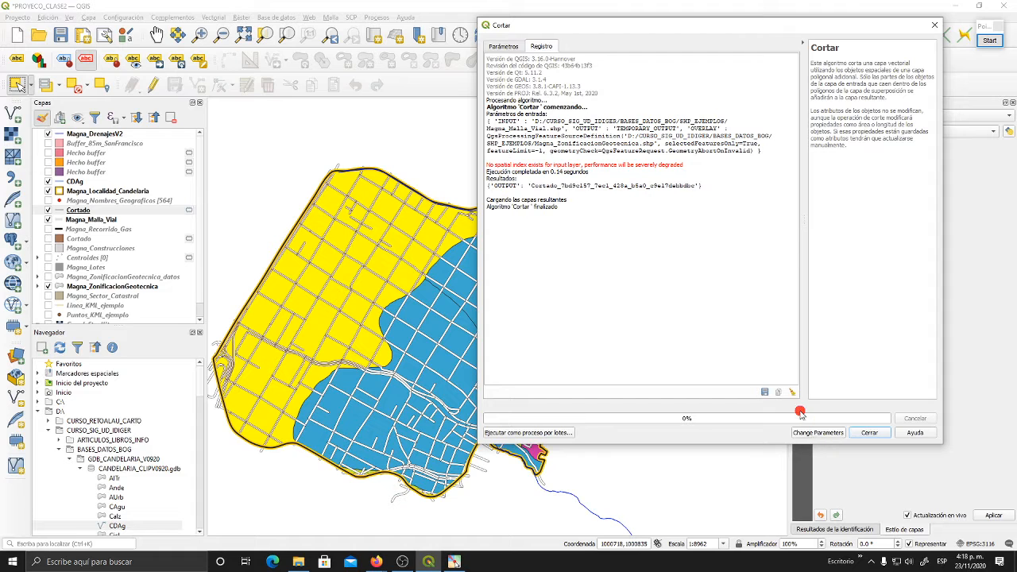
{"action": "left_click", "coordinate": [871, 433]}
- Clear the zone selection in Magna_ZonificacionGeotecnica and hide the original Magna_Malla_Vial layer
{"action": "left_click_drag", "start_coordinate": [334, 295], "coordinate": [514, 268]}
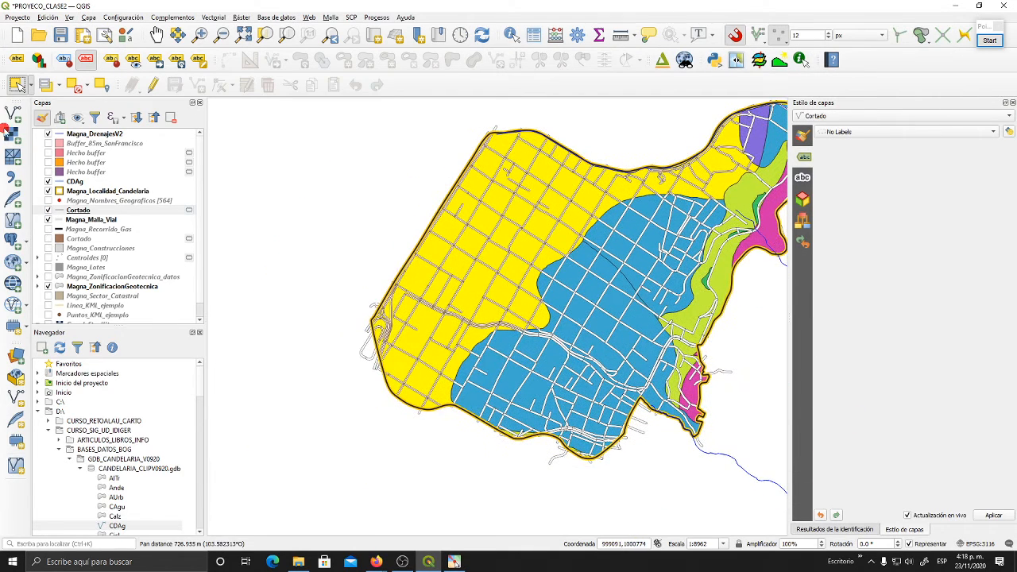
{"action": "left_click", "coordinate": [108, 286]}
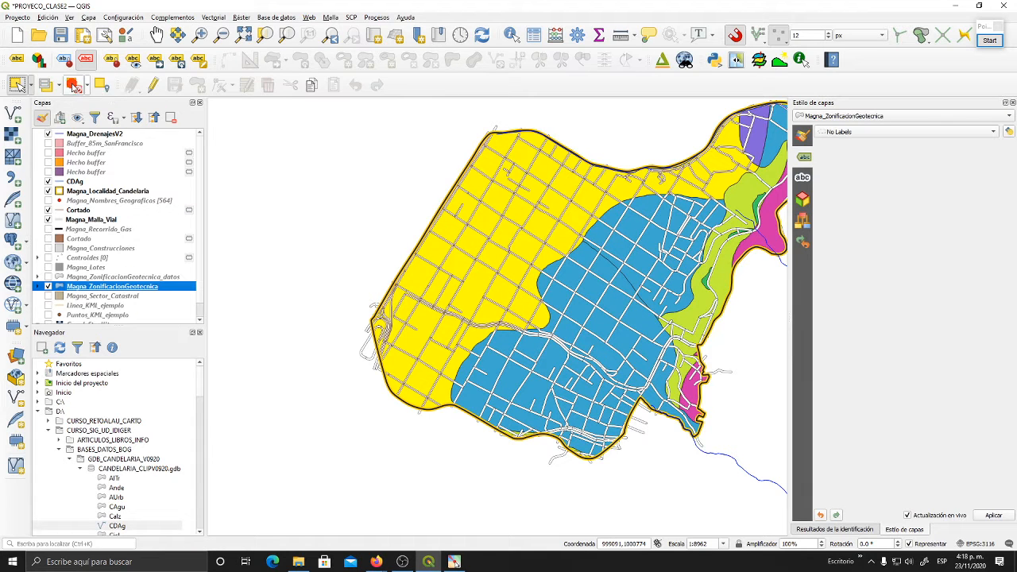
{"action": "left_click", "coordinate": [74, 85]}
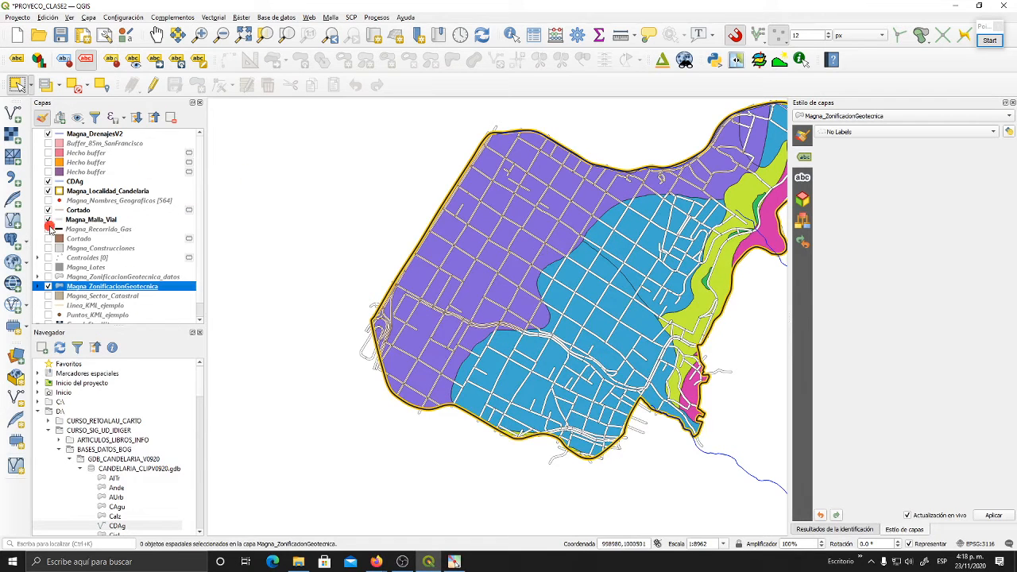
{"action": "left_click", "coordinate": [48, 220]}
- Style the clipped road layer Cortado with the simple green line symbol
{"action": "left_click", "coordinate": [74, 210]}
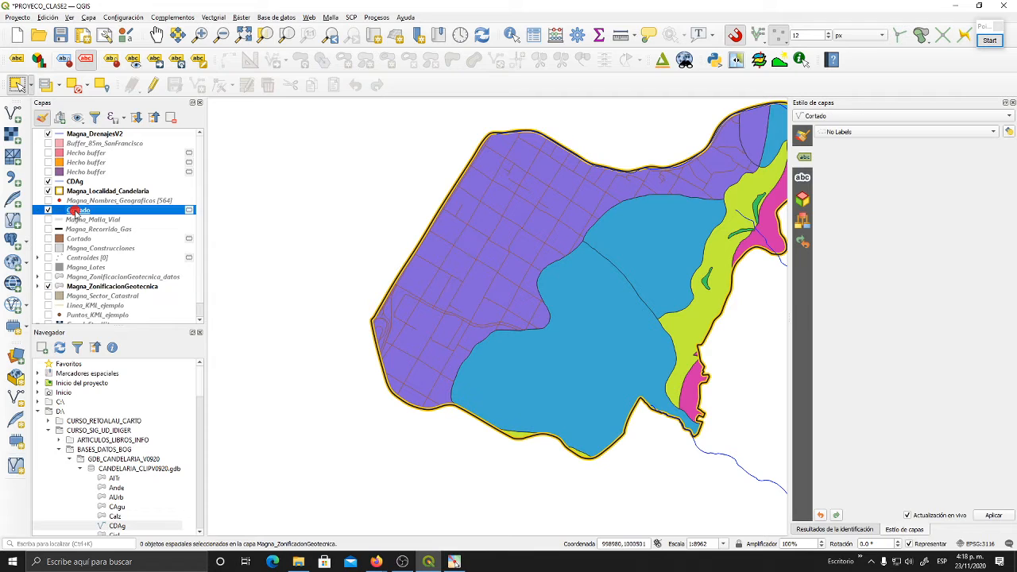
{"action": "left_click_drag", "start_coordinate": [504, 312], "coordinate": [426, 322]}
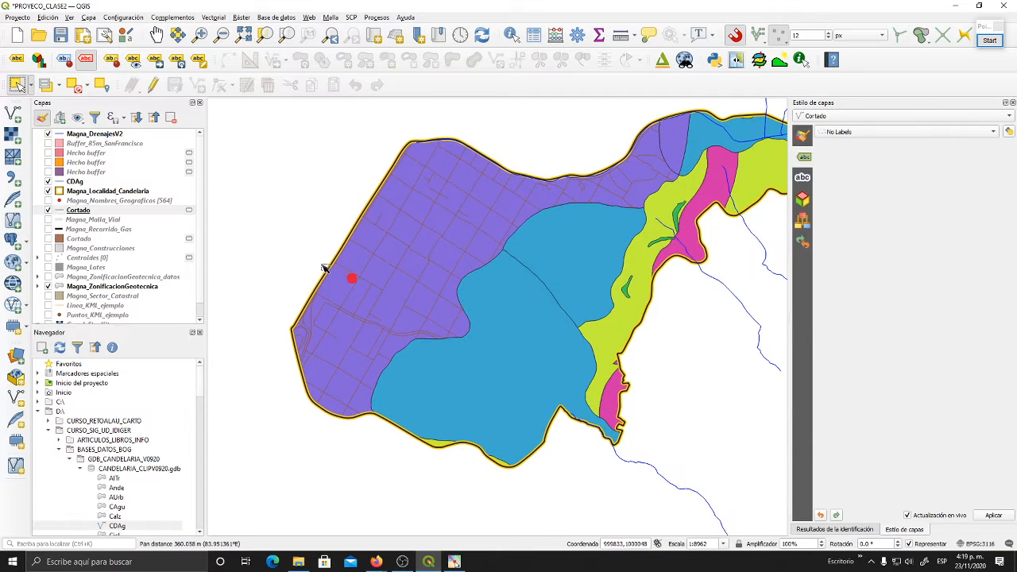
{"action": "left_click", "coordinate": [78, 211]}
{"action": "left_click", "coordinate": [804, 134]}
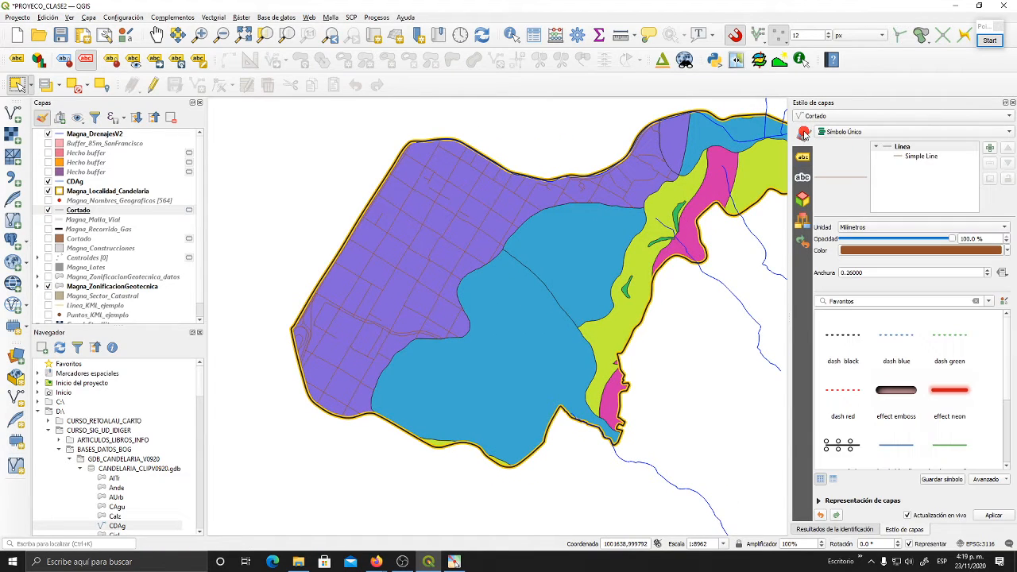
{"action": "left_click", "coordinate": [954, 450]}
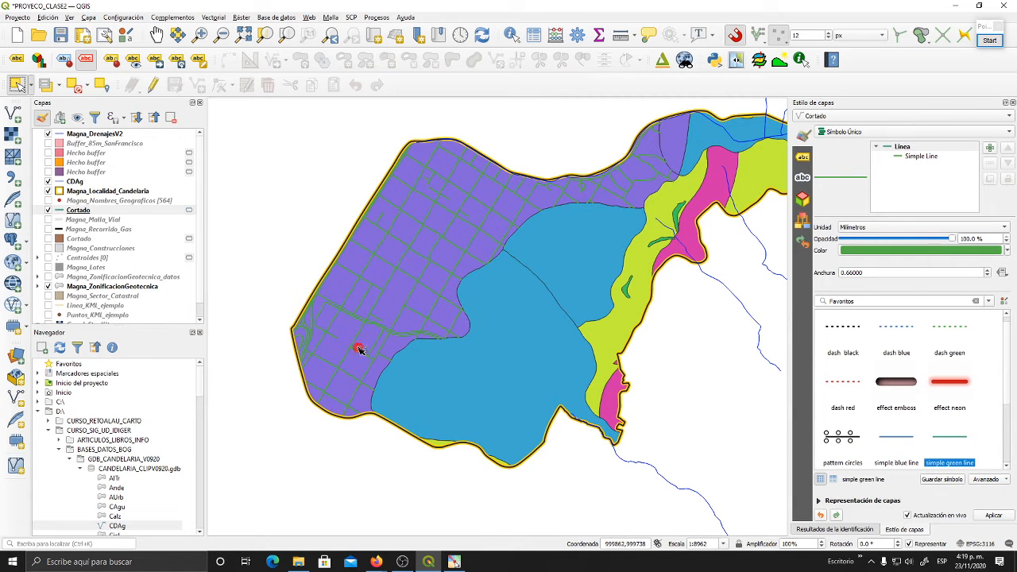
- Examine how the clipped Cortado roads end along the boundary of the Piedemonte B zone
{"action": "scroll", "coordinate": [362, 350], "scroll_direction": "up", "scroll_amount": 2}
{"action": "left_click_drag", "start_coordinate": [577, 343], "coordinate": [500, 399]}
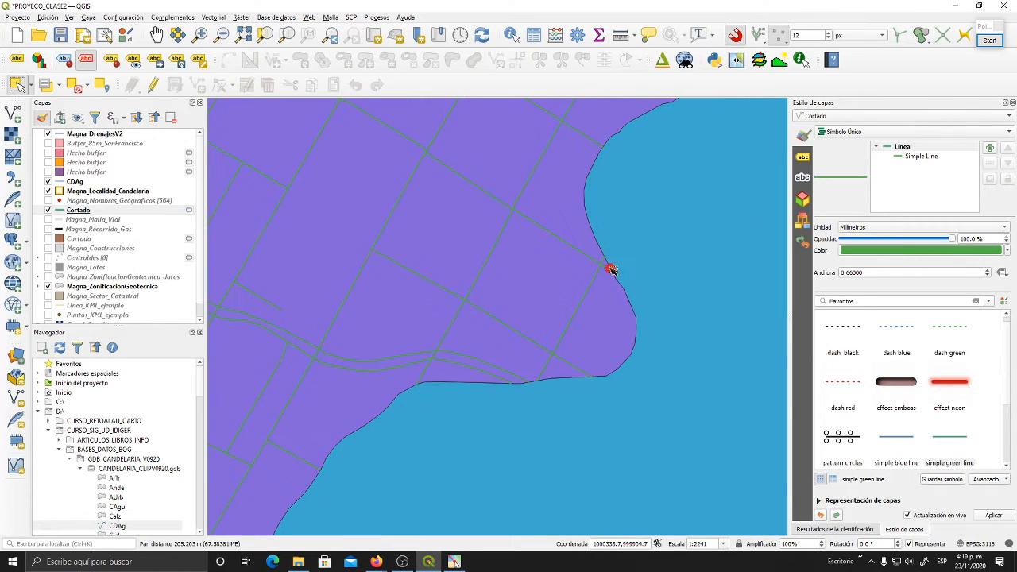
{"action": "left_click_drag", "start_coordinate": [609, 268], "coordinate": [468, 454]}
{"action": "left_click_drag", "start_coordinate": [564, 346], "coordinate": [484, 405]}
{"action": "scroll", "coordinate": [534, 317], "scroll_direction": "down", "scroll_amount": 1}
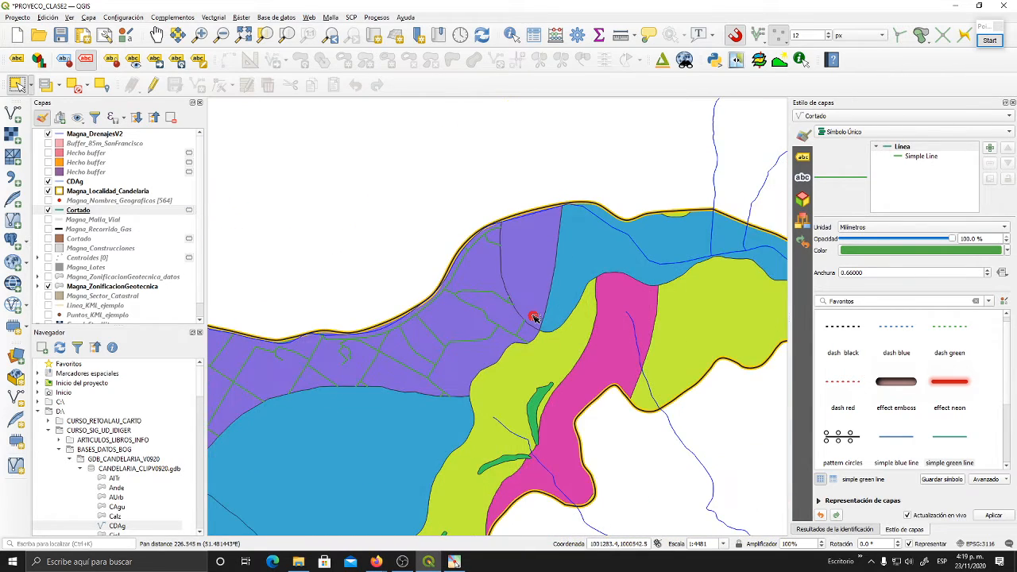
{"action": "left_click_drag", "start_coordinate": [484, 313], "coordinate": [648, 292]}
{"action": "left_click_drag", "start_coordinate": [567, 307], "coordinate": [708, 364]}
{"action": "left_click_drag", "start_coordinate": [550, 349], "coordinate": [645, 238]}
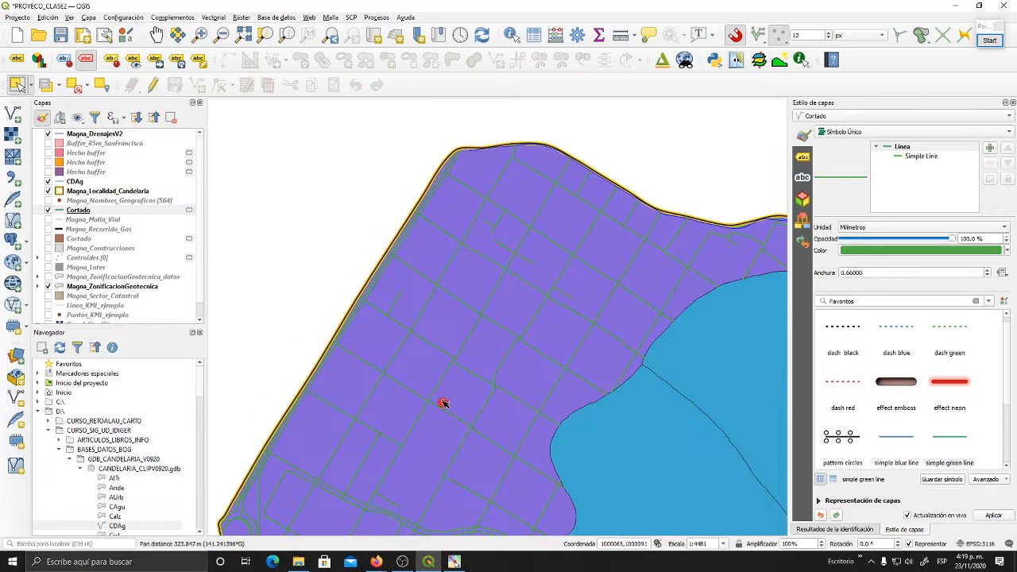
{"action": "left_click_drag", "start_coordinate": [442, 404], "coordinate": [508, 230]}
{"action": "left_click_drag", "start_coordinate": [493, 361], "coordinate": [469, 277]}
{"action": "left_click_drag", "start_coordinate": [390, 322], "coordinate": [364, 452]}
{"action": "scroll", "coordinate": [546, 342], "scroll_direction": "down", "scroll_amount": 1}
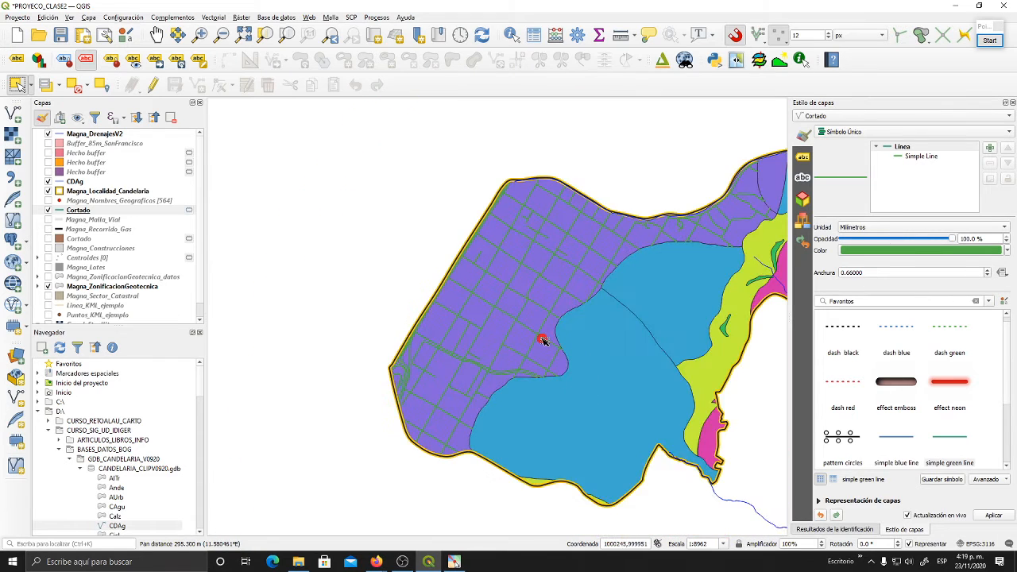
{"action": "left_click_drag", "start_coordinate": [557, 339], "coordinate": [450, 350]}
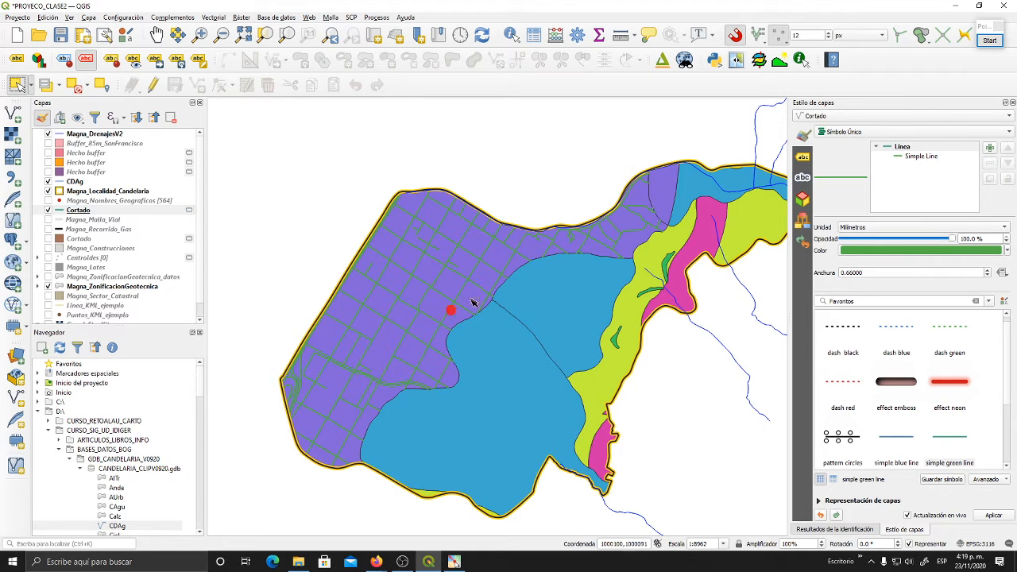
{"action": "left_click_drag", "start_coordinate": [554, 302], "coordinate": [525, 295]}
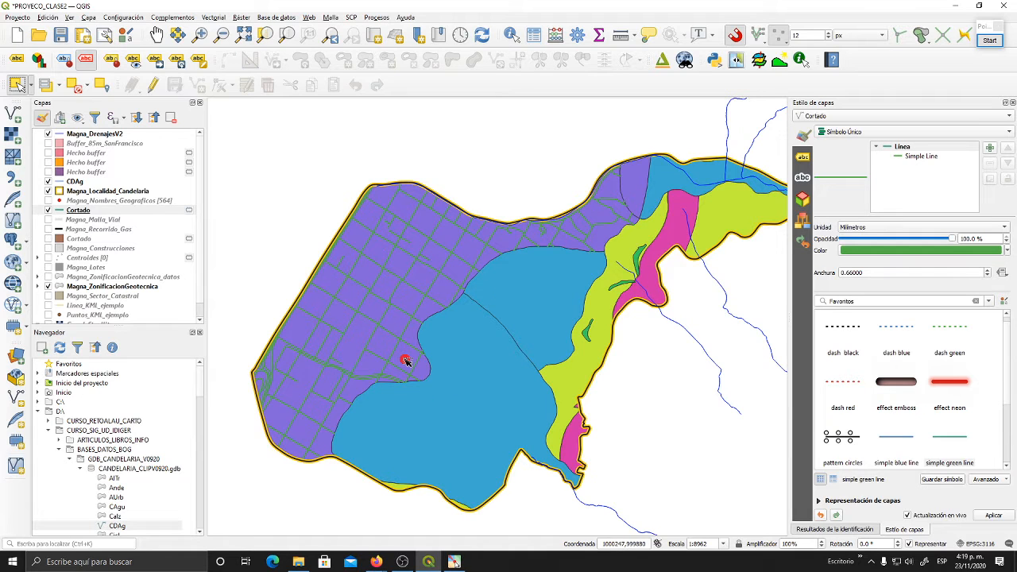
- Compare the clipped Cortado roads with Magna_ZonificacionGeotecnica hidden and shown
{"action": "left_click", "coordinate": [51, 287]}
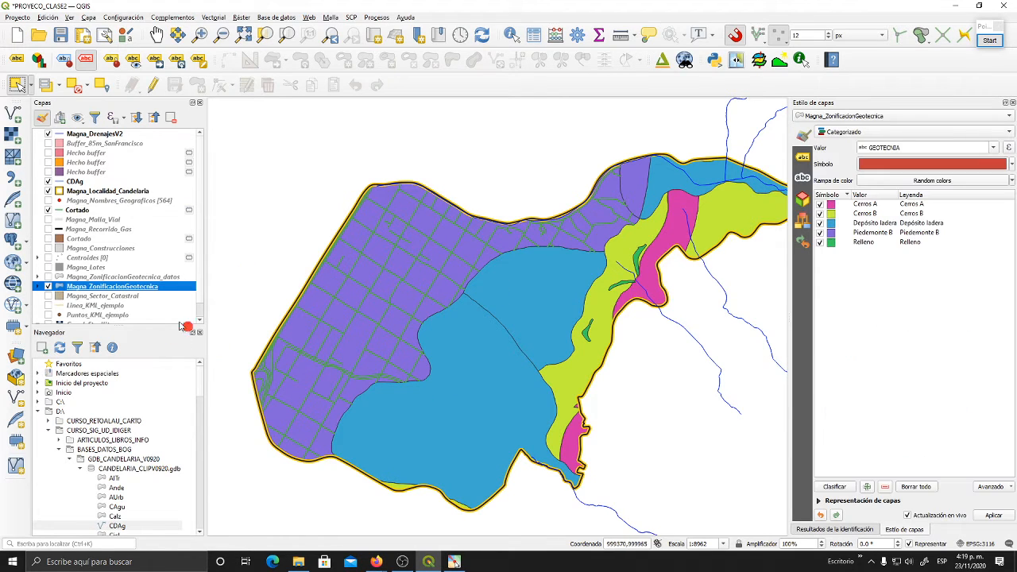
{"action": "left_click", "coordinate": [48, 287]}
{"action": "left_click_drag", "start_coordinate": [380, 289], "coordinate": [482, 289]}
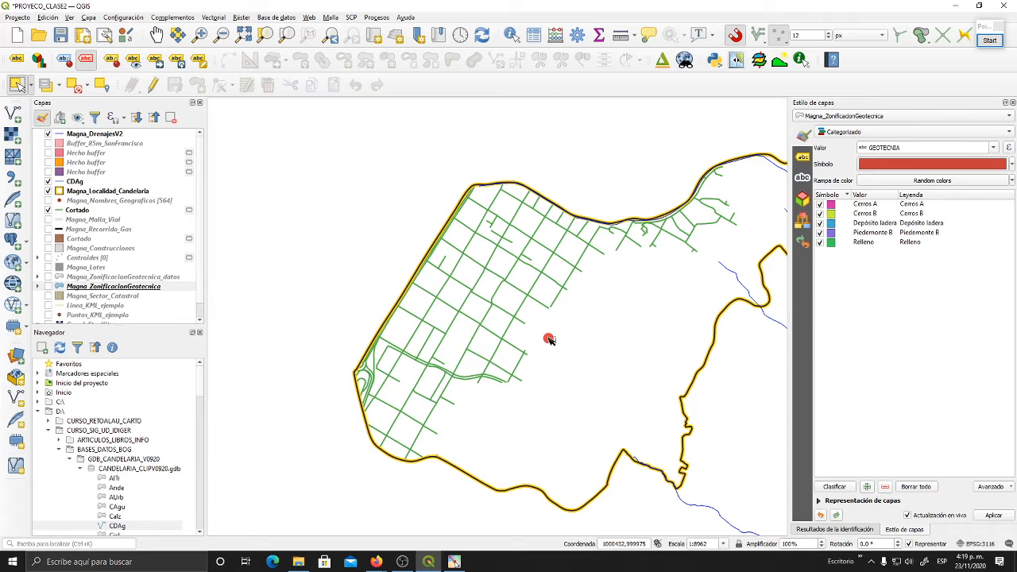
{"action": "left_click_drag", "start_coordinate": [549, 340], "coordinate": [487, 315]}
{"action": "left_click_drag", "start_coordinate": [575, 271], "coordinate": [520, 294]}
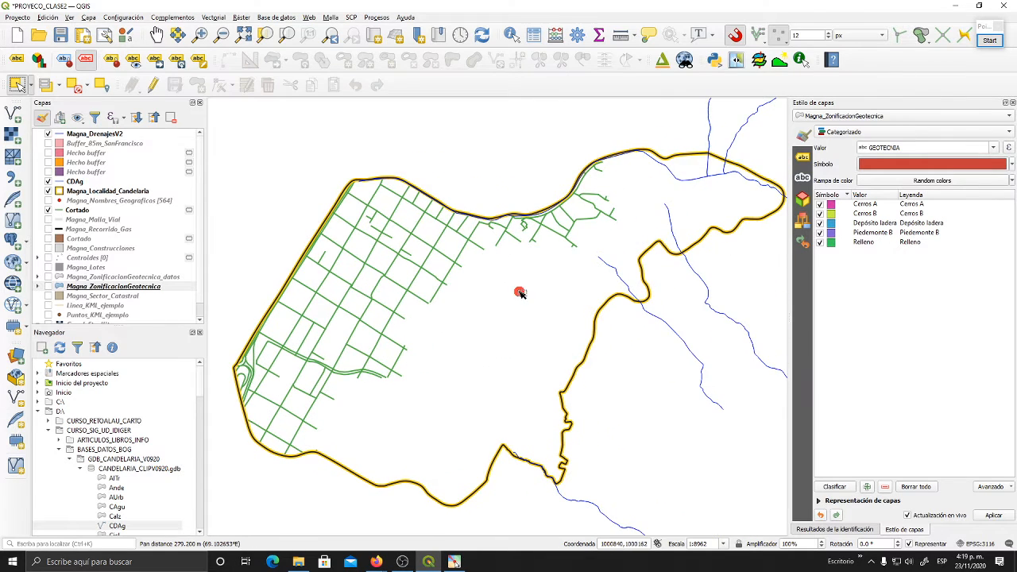
{"action": "left_click", "coordinate": [47, 286]}
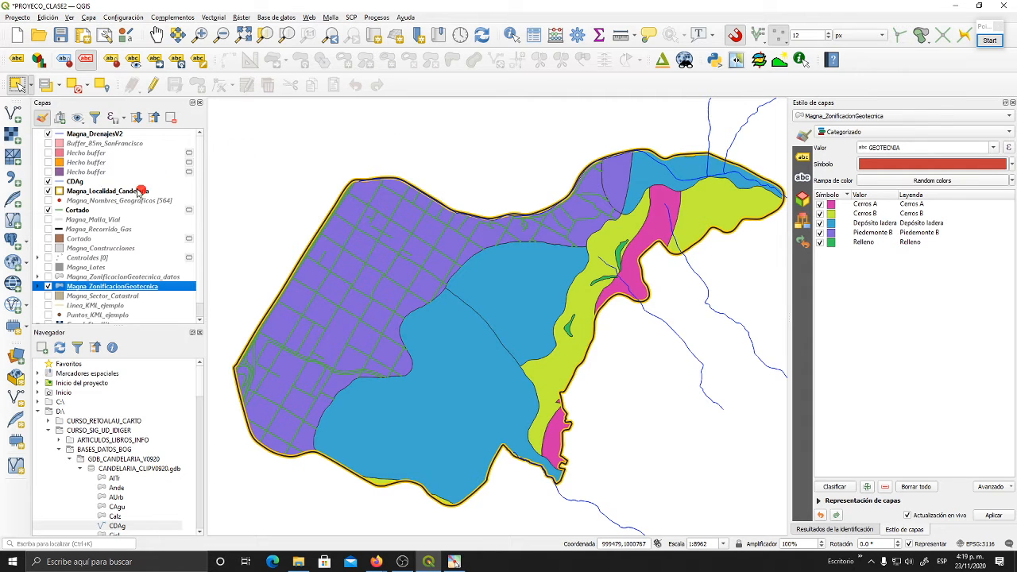
- Hide the clipped Cortado road layer so only the geotechnical zones, locality outline and drainage remain displayed
{"action": "left_click", "coordinate": [48, 209]}
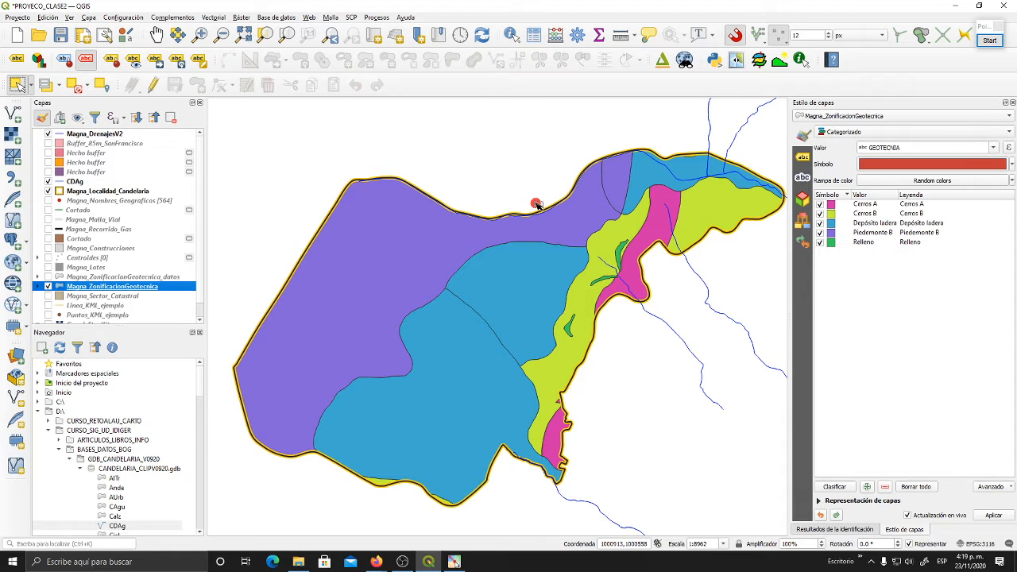
{"action": "left_click_drag", "start_coordinate": [604, 236], "coordinate": [601, 232]}
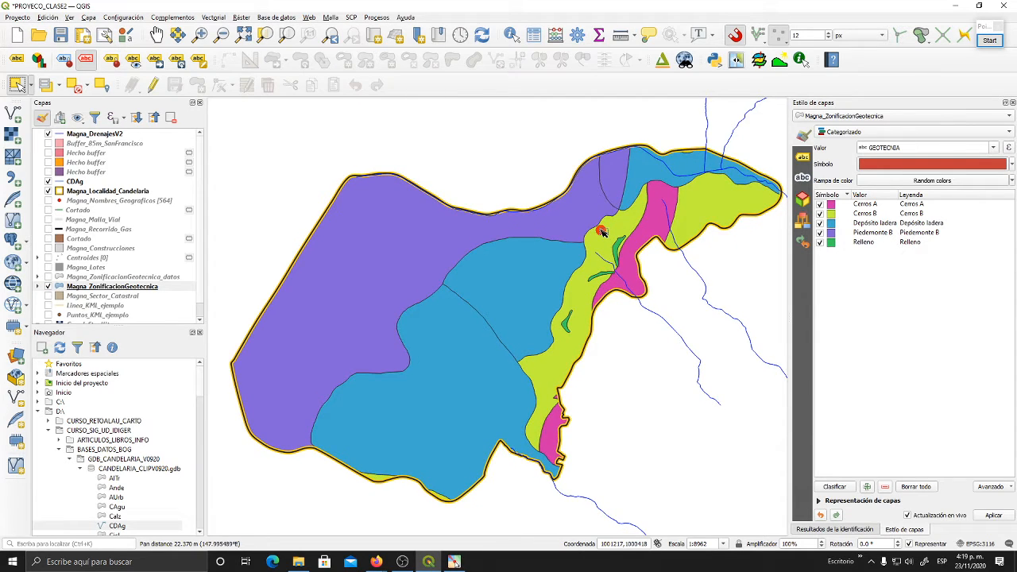
{"action": "left_click", "coordinate": [213, 16]}
{"action": "mouse_move", "coordinate": [257, 28]}
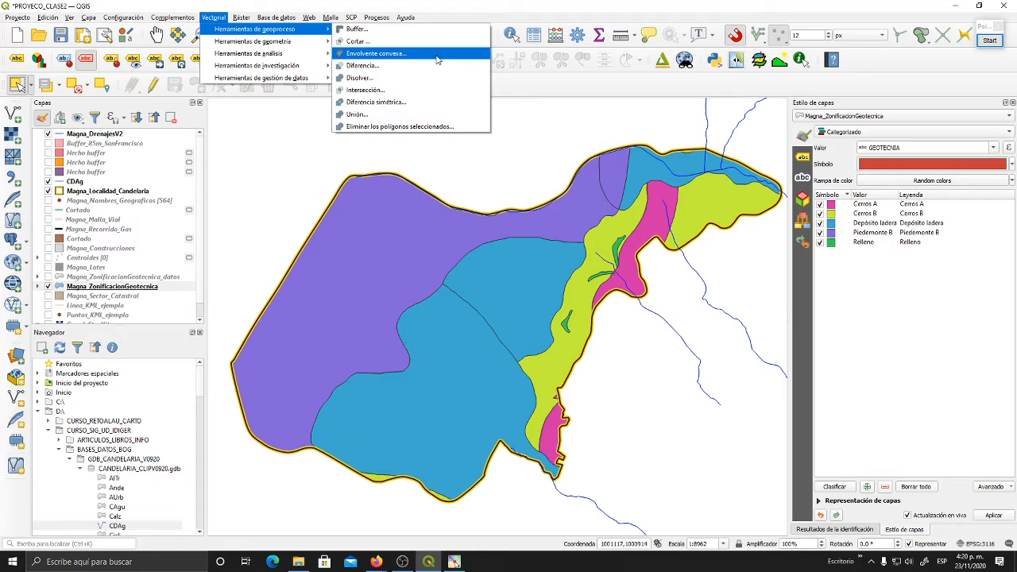
{"action": "left_click", "coordinate": [449, 6]}
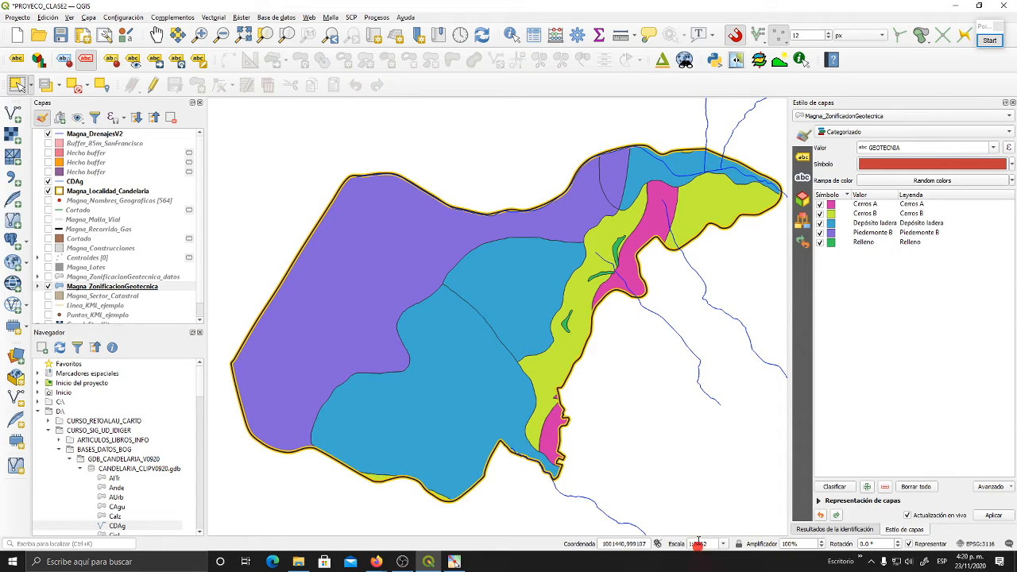
- Start the screen annotation tool and set it to straight lines with a thicker stroke
{"action": "left_click", "coordinate": [459, 561]}
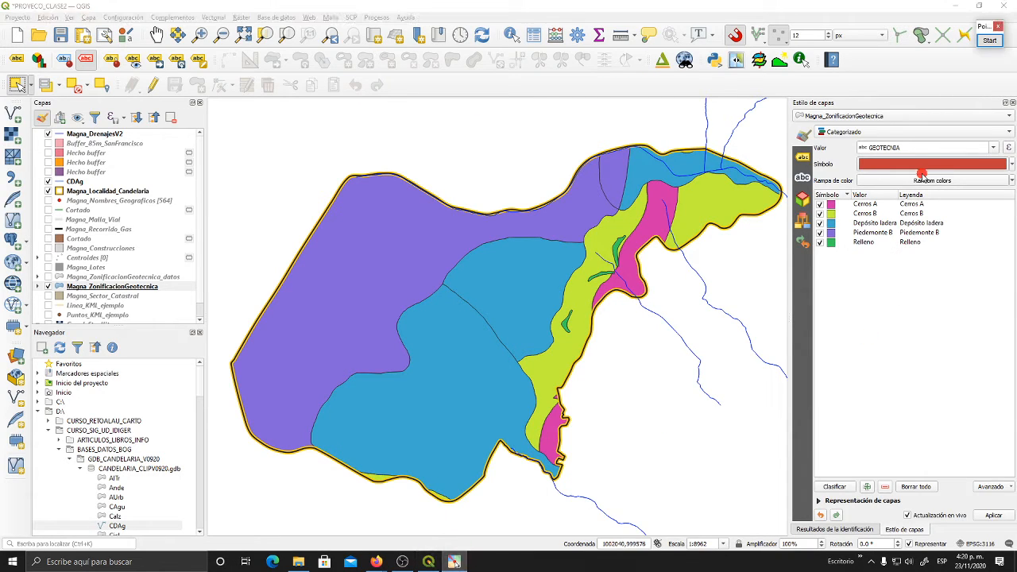
{"action": "left_click", "coordinate": [991, 50]}
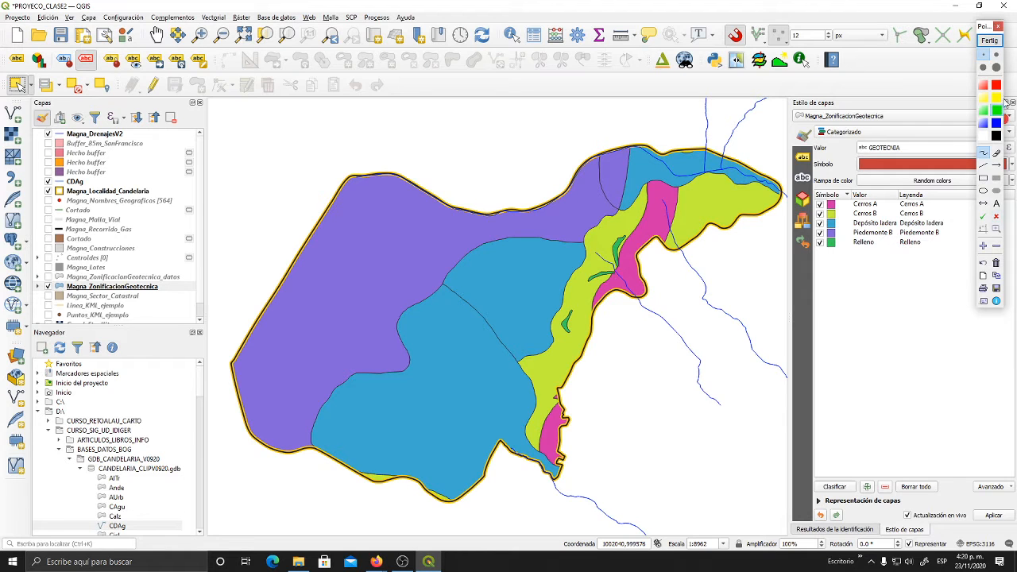
{"action": "left_click_drag", "start_coordinate": [991, 30], "coordinate": [978, 83]}
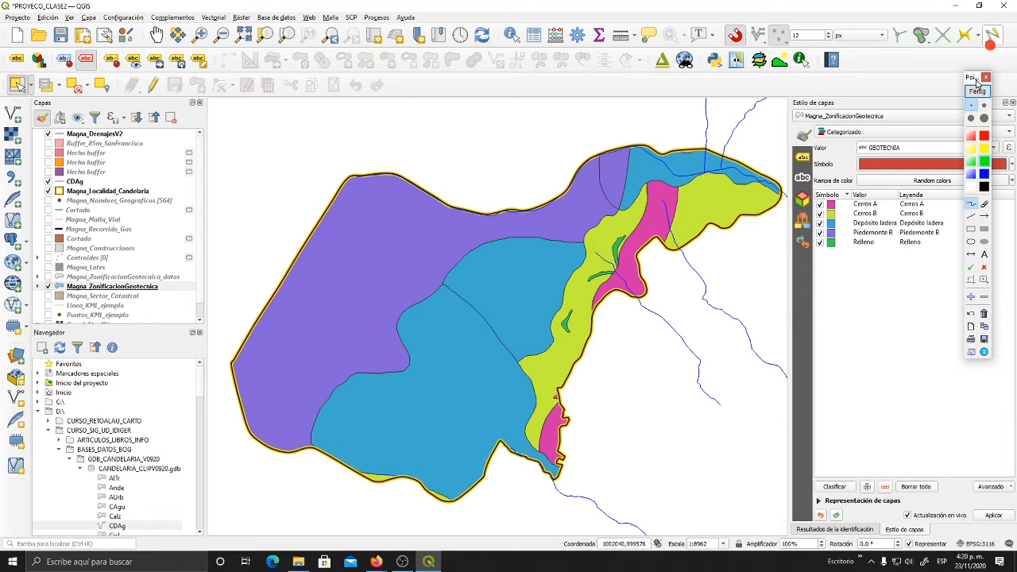
{"action": "left_click", "coordinate": [971, 216]}
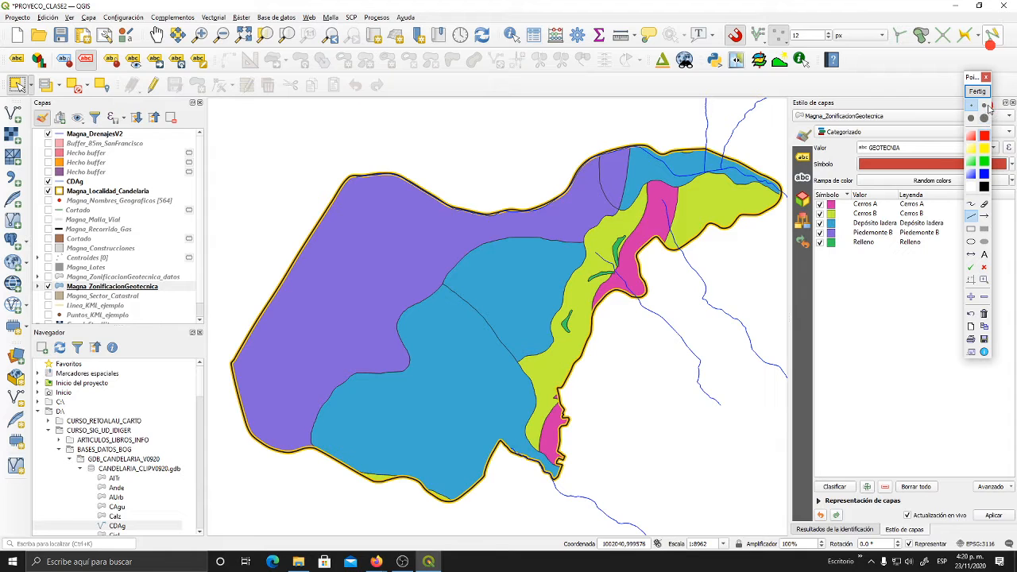
{"action": "left_click", "coordinate": [984, 105]}
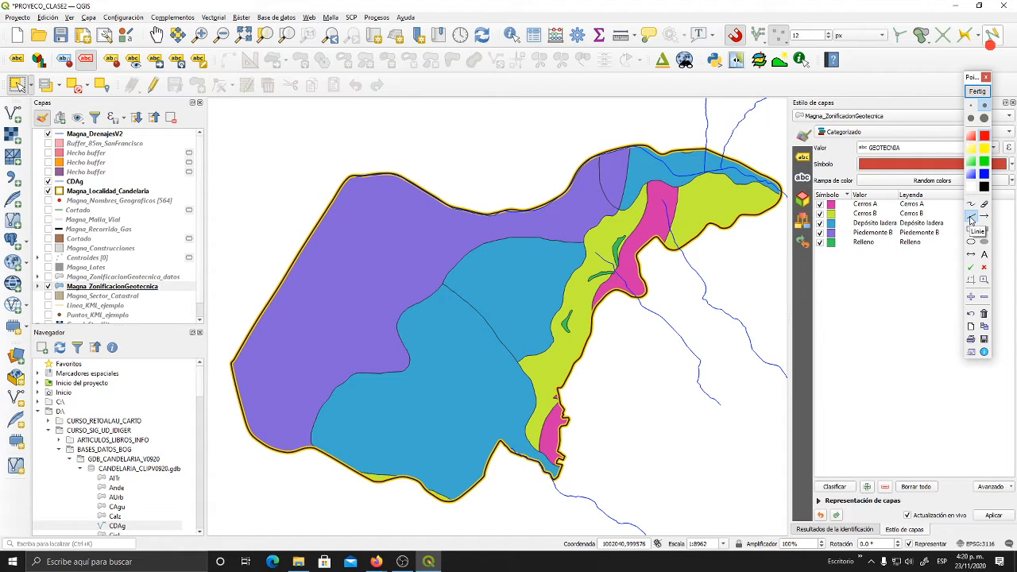
{"action": "left_click", "coordinate": [970, 218]}
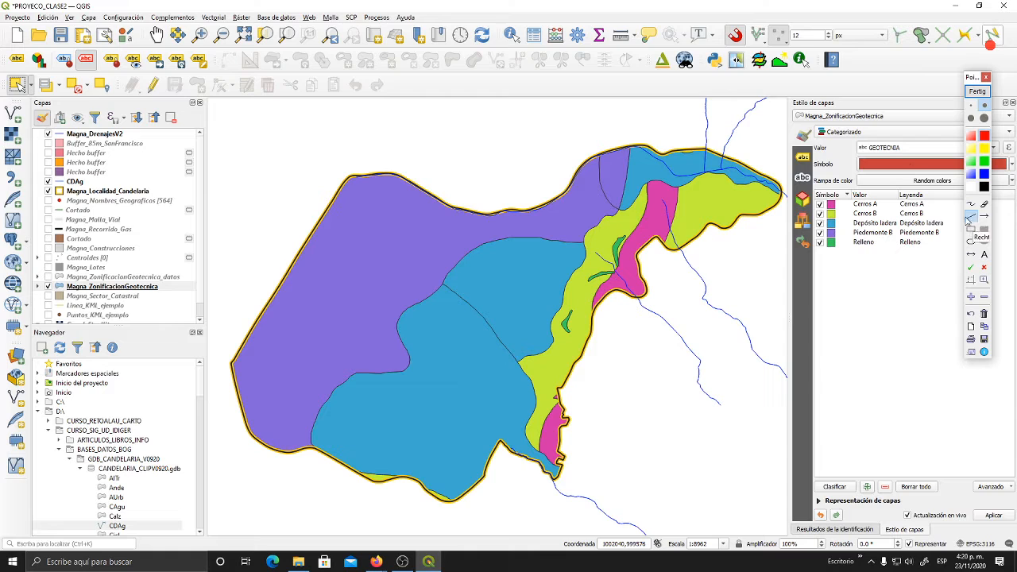
{"action": "left_click", "coordinate": [985, 105]}
- Sketch the convex hull around the Candelaria locality with straight red annotation lines joining its outermost corners, and end the annotation mode
{"action": "left_click", "coordinate": [640, 144]}
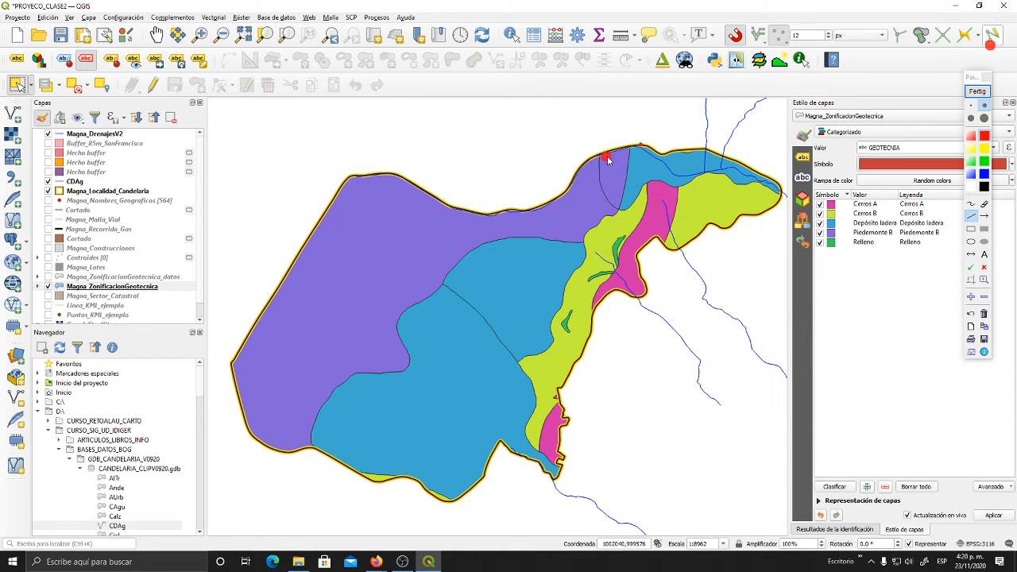
{"action": "mouse_move", "coordinate": [641, 145]}
{"action": "left_mouse_down"}
{"action": "mouse_move", "coordinate": [413, 154]}
{"action": "mouse_move", "coordinate": [350, 177]}
{"action": "left_mouse_up"}
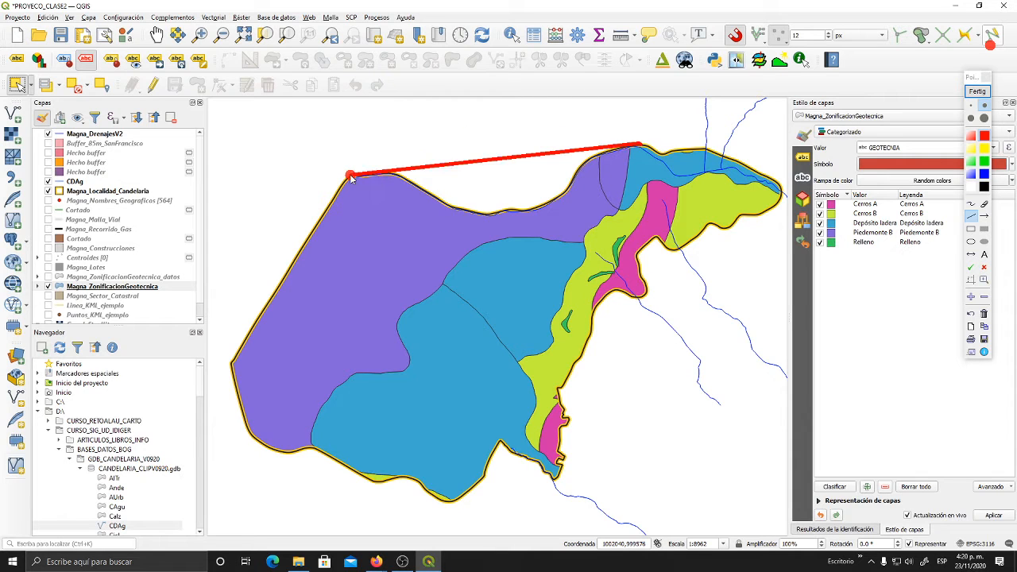
{"action": "mouse_move", "coordinate": [239, 353]}
{"action": "left_mouse_down"}
{"action": "mouse_move", "coordinate": [228, 363]}
{"action": "mouse_move", "coordinate": [245, 440]}
{"action": "mouse_move", "coordinate": [341, 482]}
{"action": "mouse_move", "coordinate": [375, 483]}
{"action": "mouse_move", "coordinate": [413, 508]}
{"action": "mouse_move", "coordinate": [447, 503]}
{"action": "left_mouse_up"}
{"action": "left_click", "coordinate": [449, 502]}
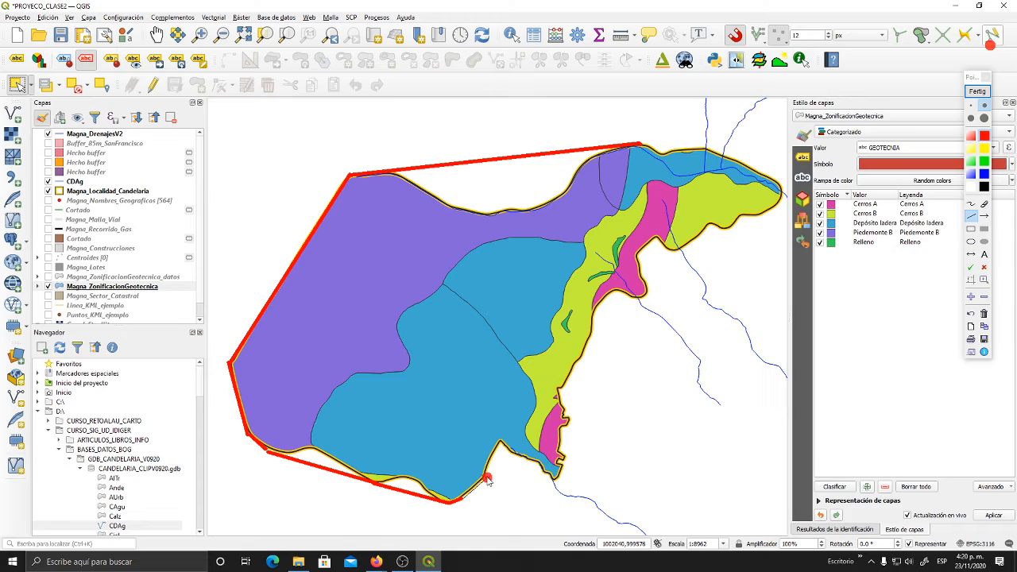
{"action": "left_click", "coordinate": [560, 483]}
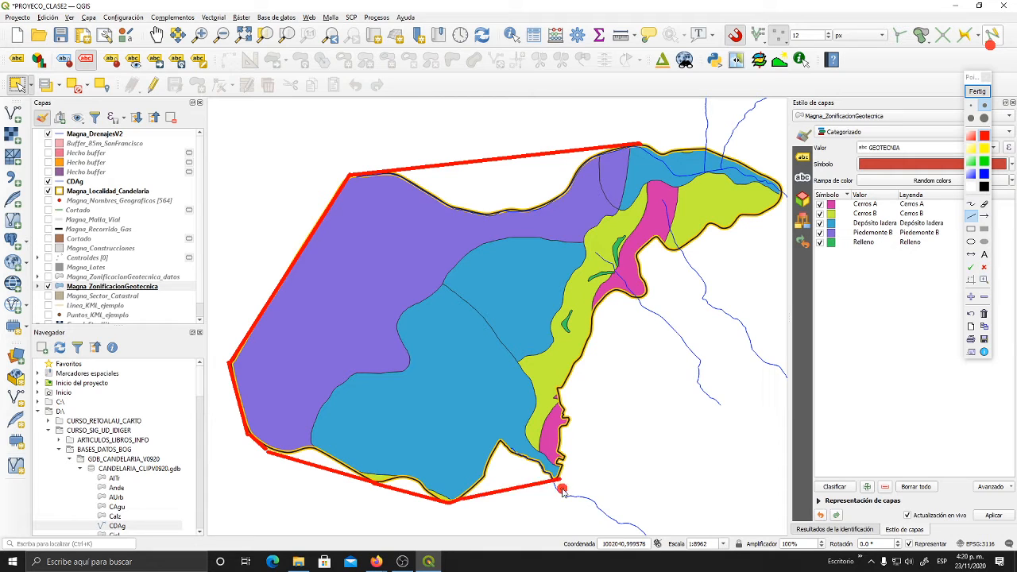
{"action": "left_click", "coordinate": [645, 293]}
{"action": "left_click", "coordinate": [674, 251]}
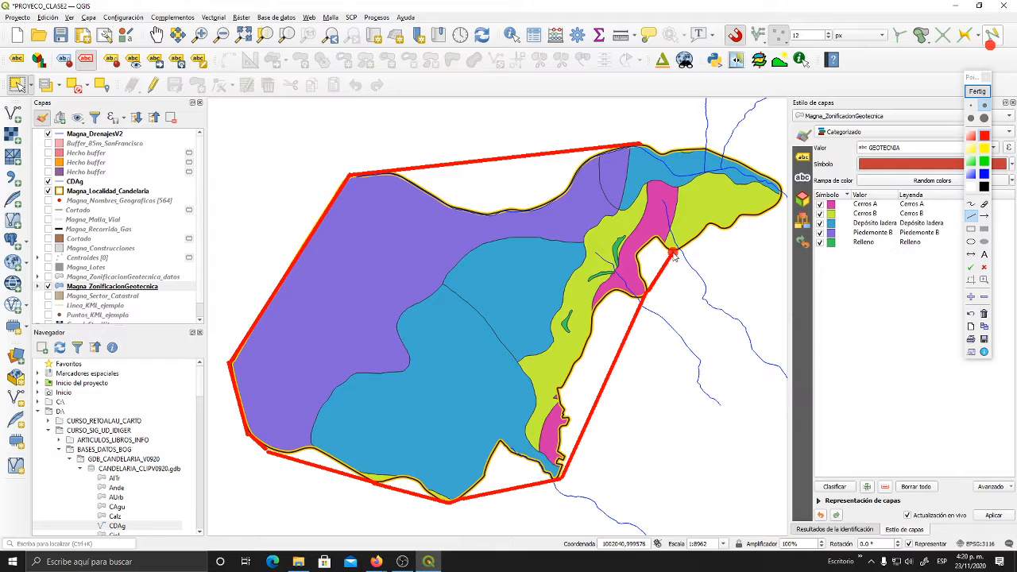
{"action": "left_click", "coordinate": [727, 229]}
{"action": "left_click", "coordinate": [776, 206]}
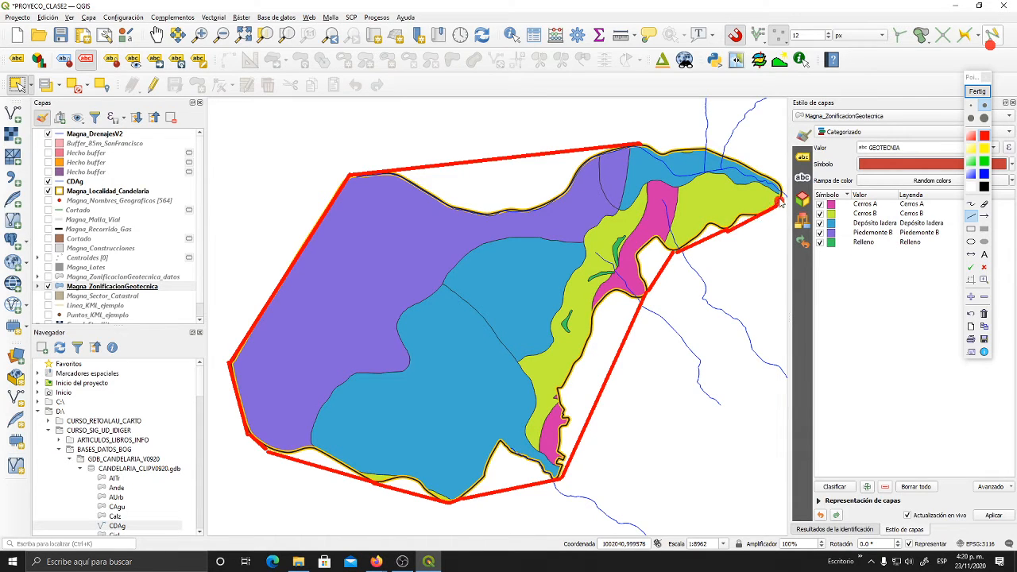
{"action": "left_click", "coordinate": [781, 183]}
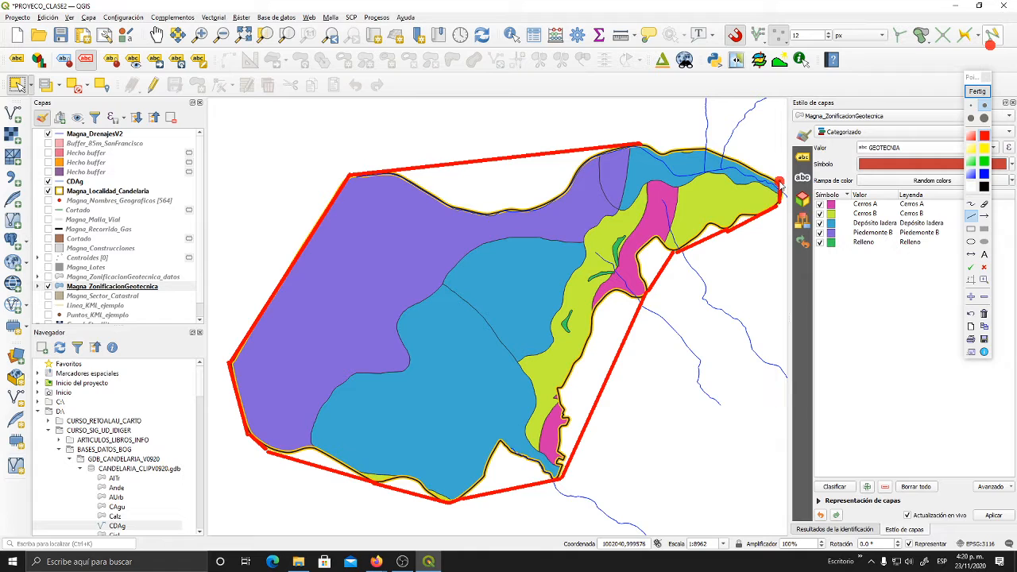
{"action": "left_click", "coordinate": [707, 147]}
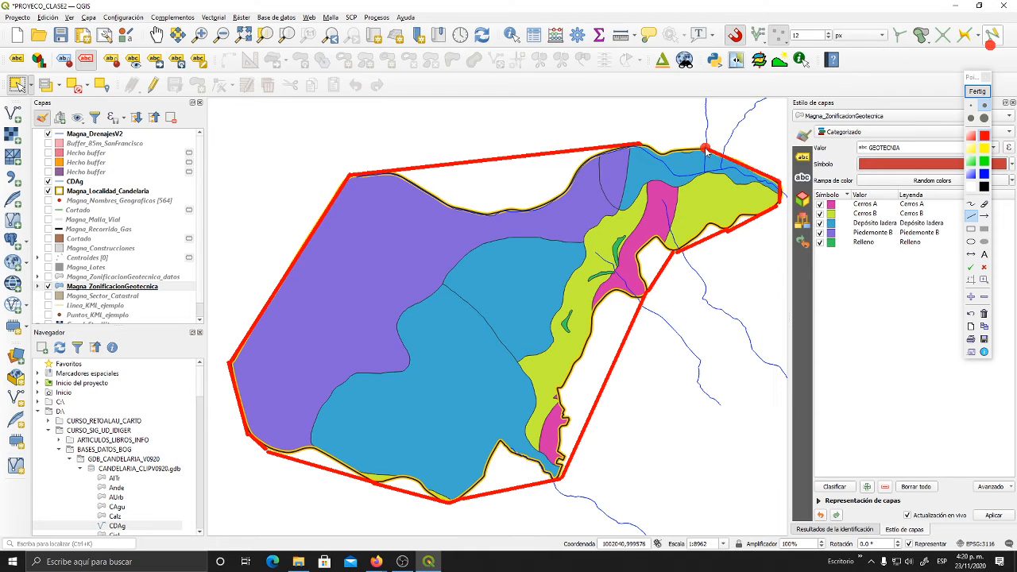
{"action": "left_click", "coordinate": [636, 146]}
{"action": "right_click", "coordinate": [745, 381]}
{"action": "left_click", "coordinate": [977, 92]}
{"action": "left_click_drag", "start_coordinate": [608, 255], "coordinate": [599, 257]}
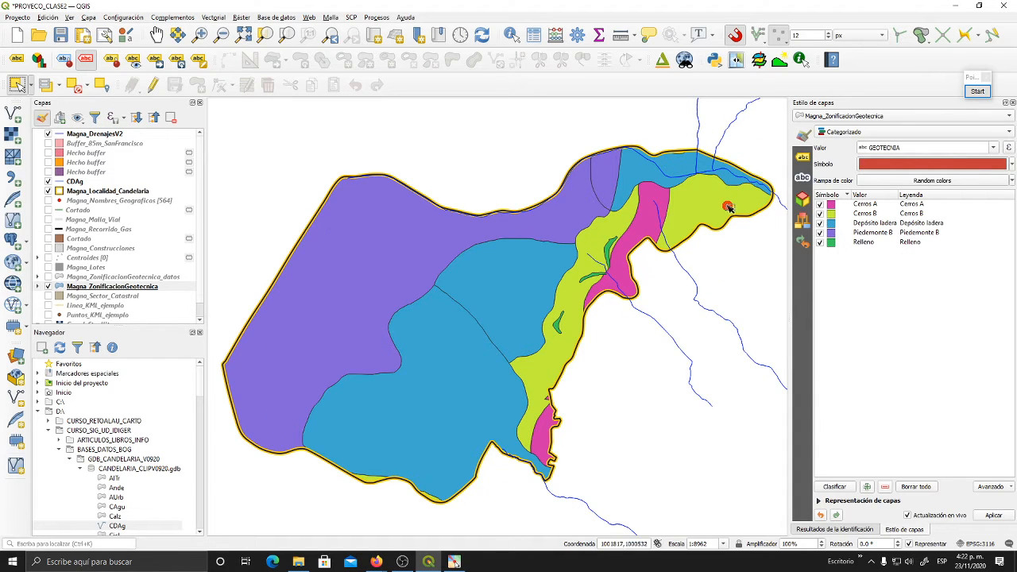
- Create the convex hull of Magna_Localidad_Candelaria as a temporary layer and place it below the locality outline in the layer order
{"action": "left_click", "coordinate": [122, 193]}
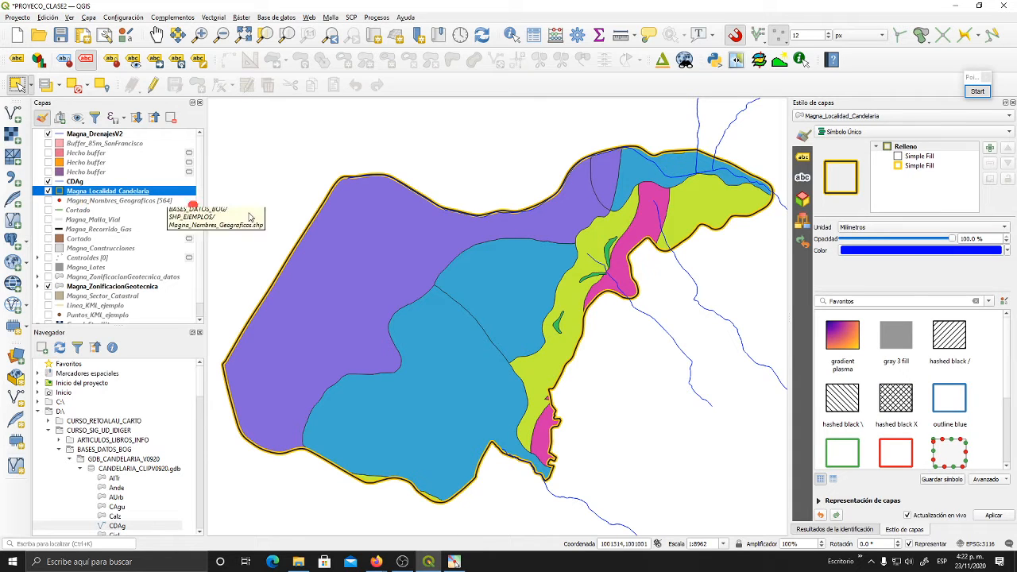
{"action": "left_click", "coordinate": [271, 17]}
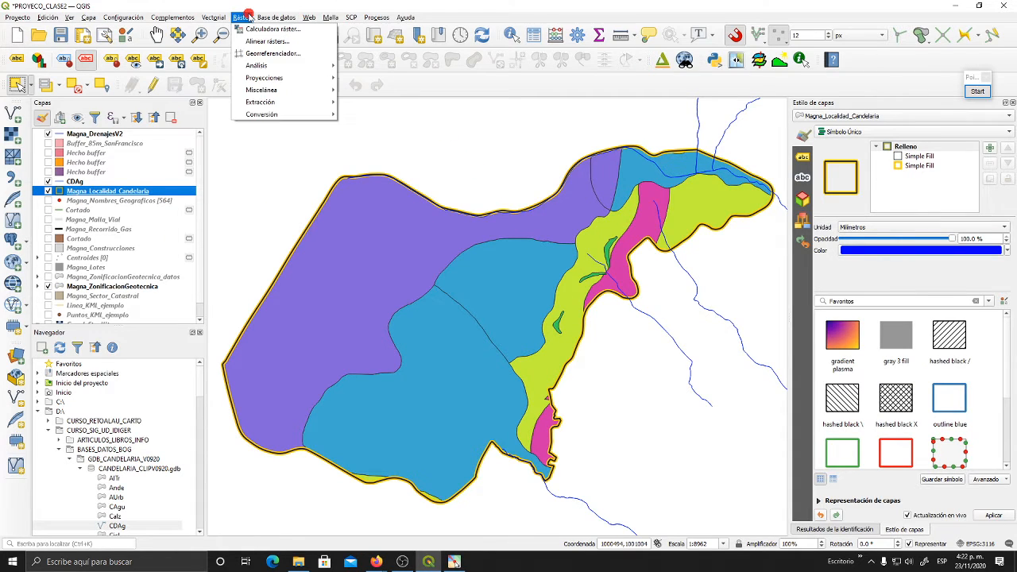
{"action": "left_click", "coordinate": [247, 16]}
{"action": "left_click", "coordinate": [213, 18]}
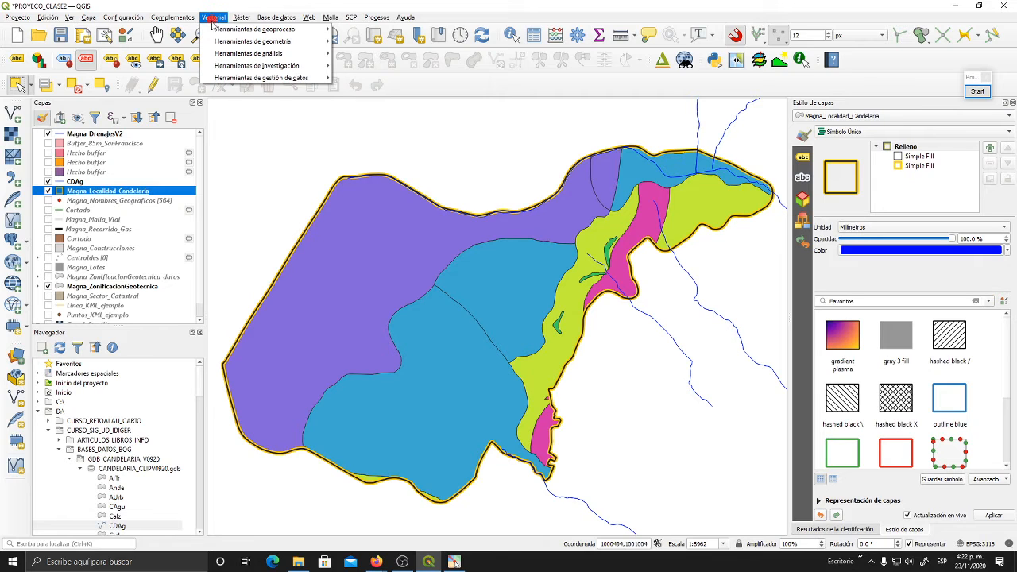
{"action": "mouse_move", "coordinate": [215, 31]}
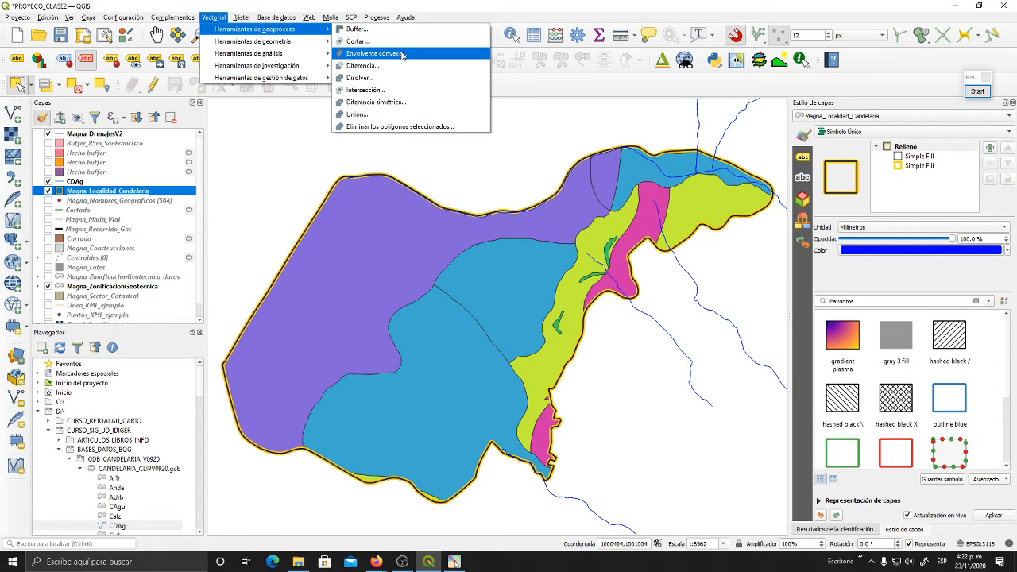
{"action": "left_click", "coordinate": [375, 53]}
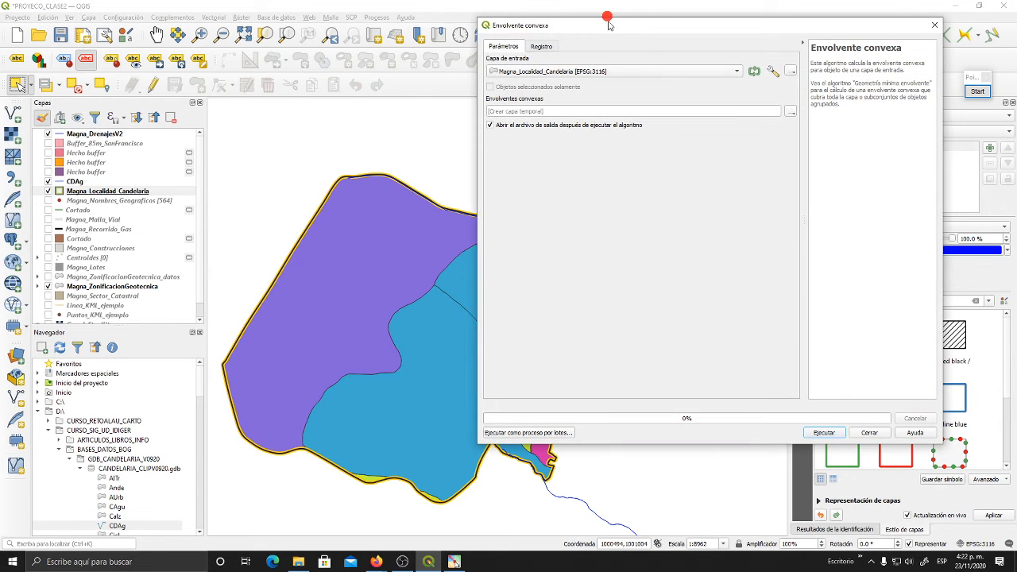
{"action": "left_click_drag", "start_coordinate": [610, 25], "coordinate": [466, 58]}
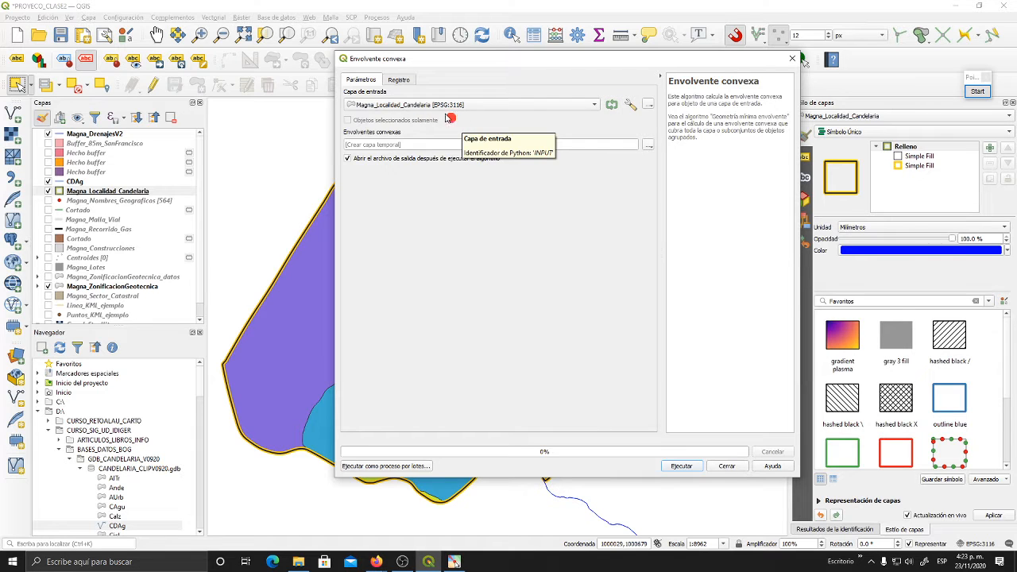
{"action": "left_click", "coordinate": [412, 145]}
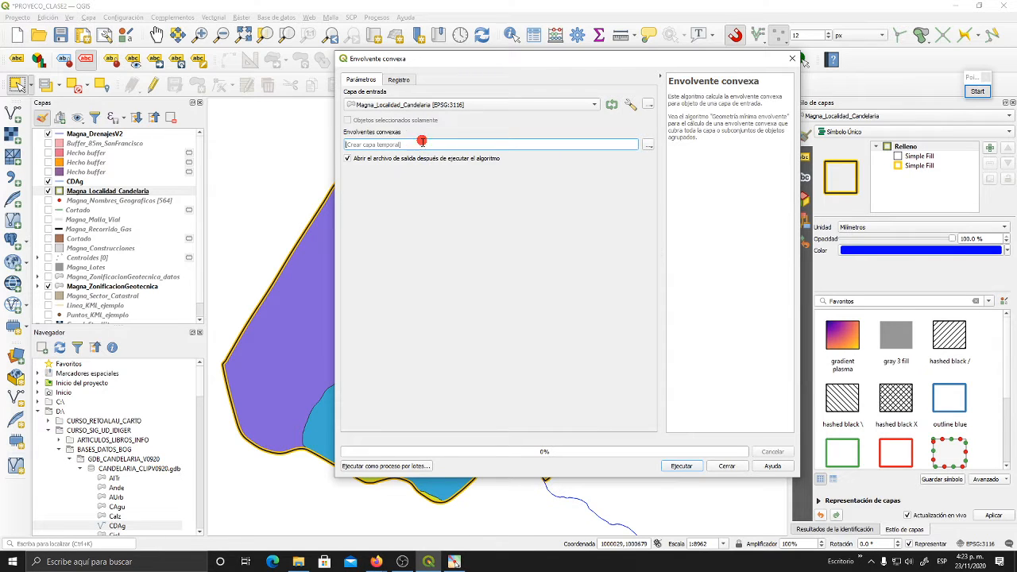
{"action": "left_click", "coordinate": [682, 467]}
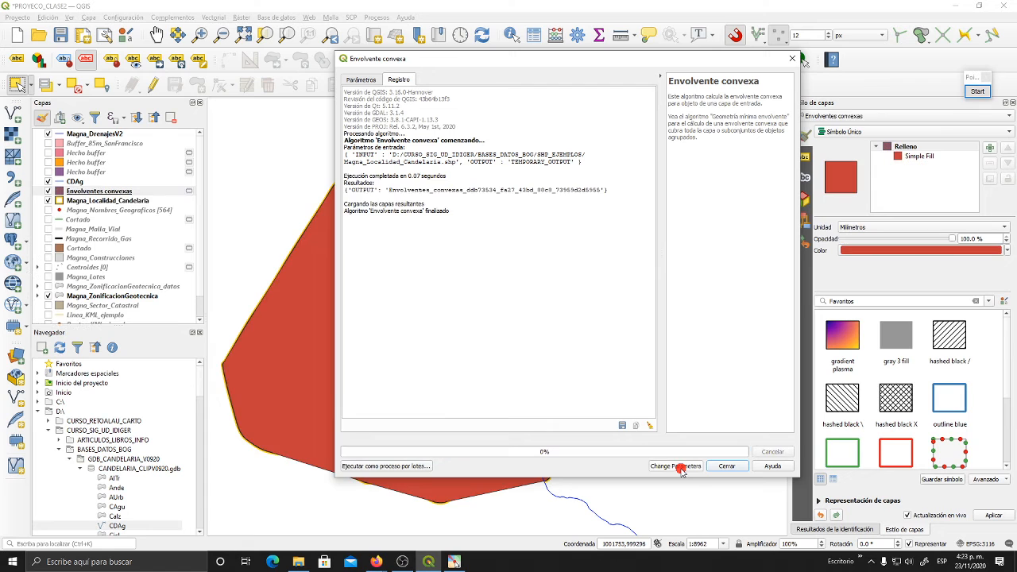
{"action": "left_click", "coordinate": [722, 467]}
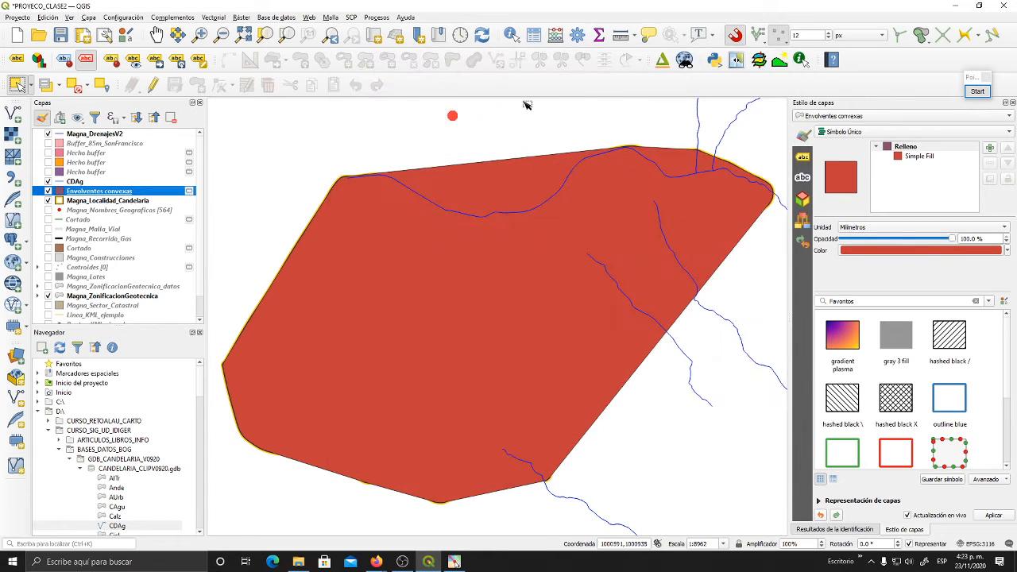
{"action": "left_click", "coordinate": [94, 191]}
{"action": "left_click_drag", "start_coordinate": [94, 191], "coordinate": [102, 208]}
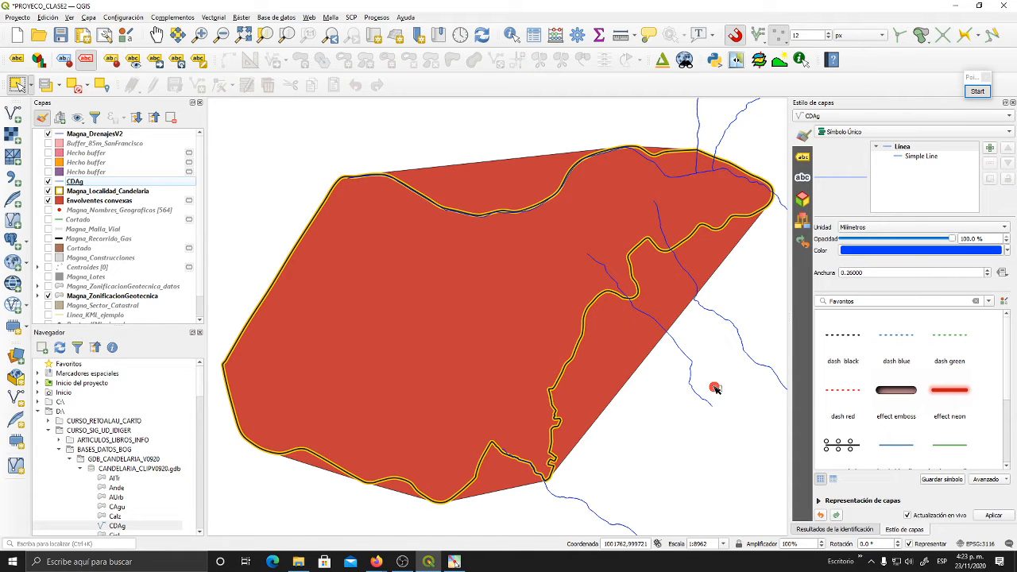
- Remove the convex hull layer Envolventes convexas from the project
{"action": "left_click", "coordinate": [153, 204]}
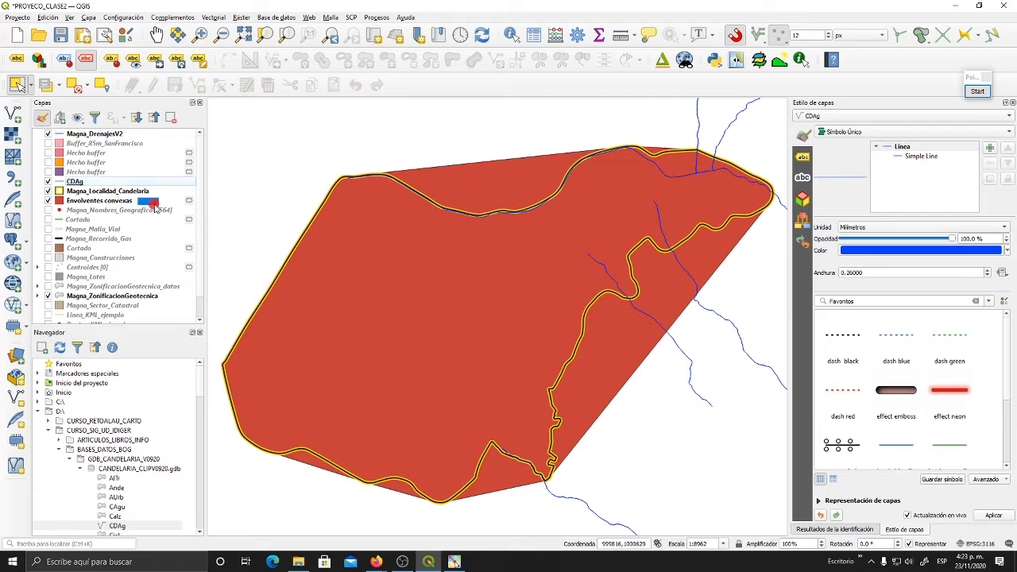
{"action": "left_click", "coordinate": [170, 119]}
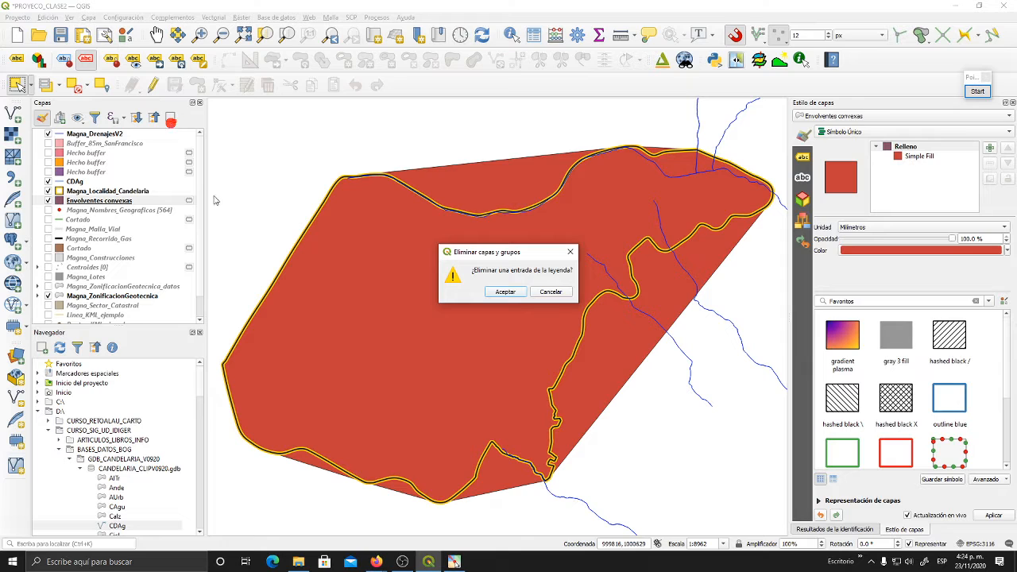
{"action": "left_click", "coordinate": [513, 292]}
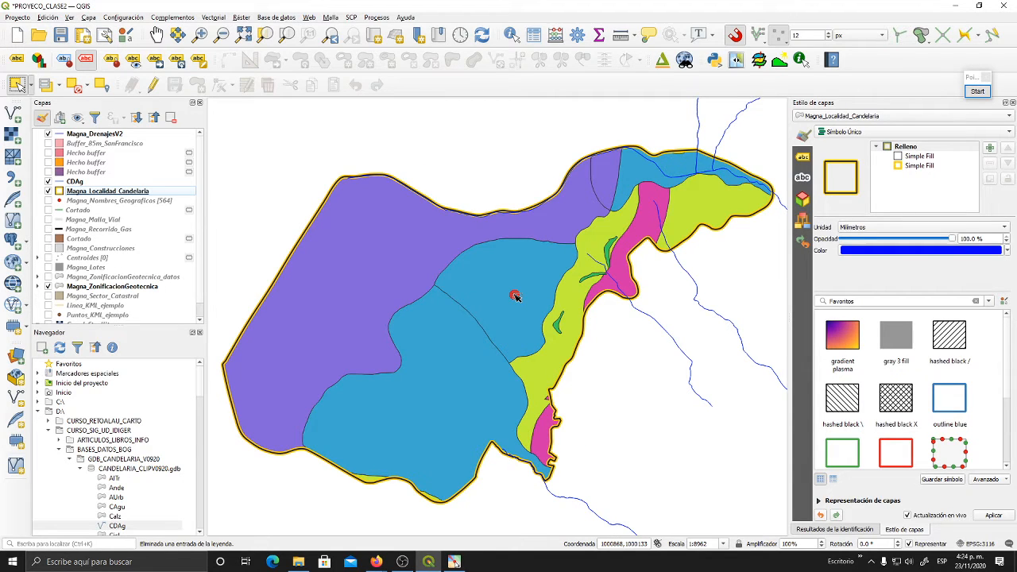
{"action": "left_click", "coordinate": [209, 17]}
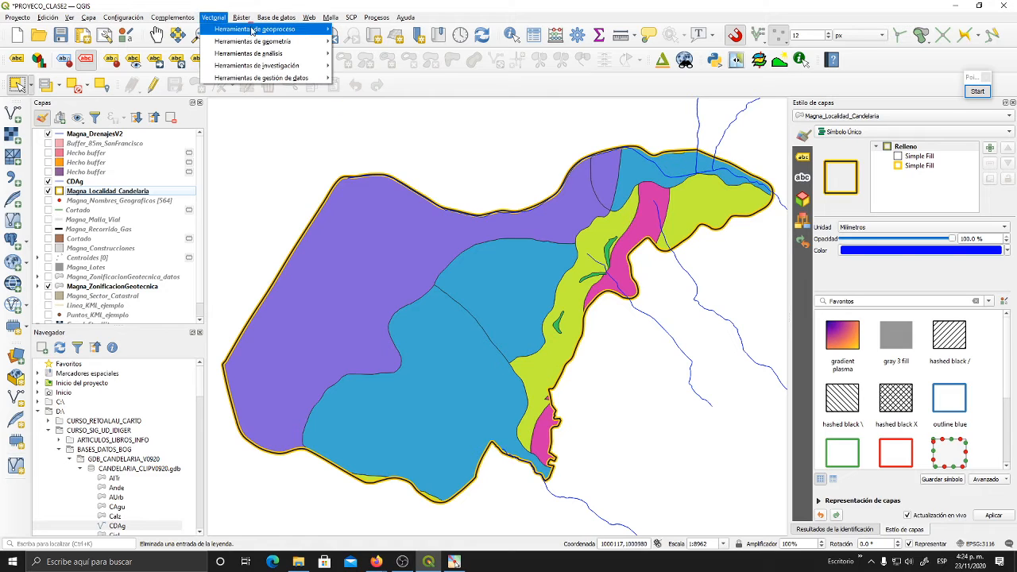
{"action": "mouse_move", "coordinate": [302, 33]}
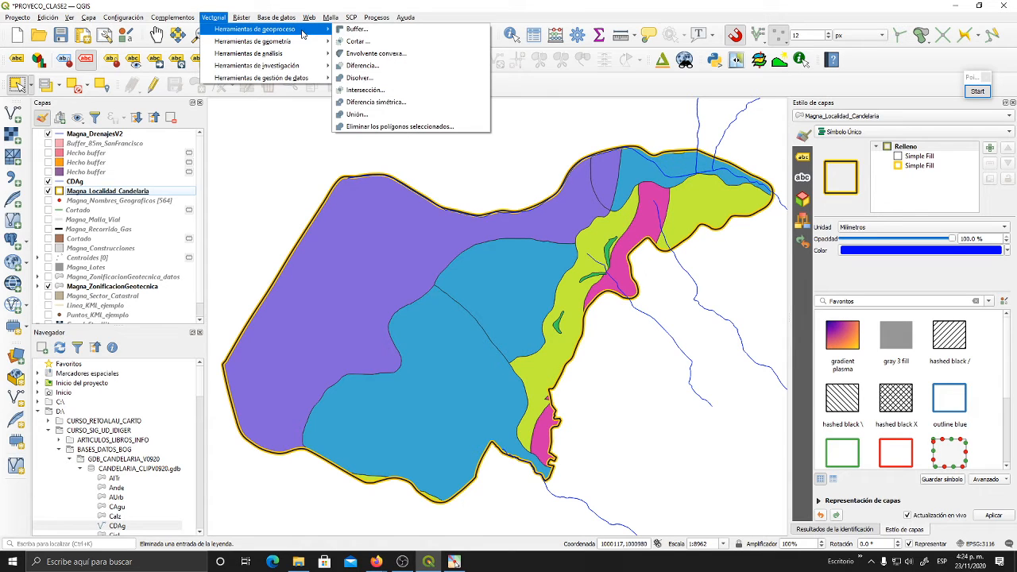
{"action": "left_click", "coordinate": [441, 70]}
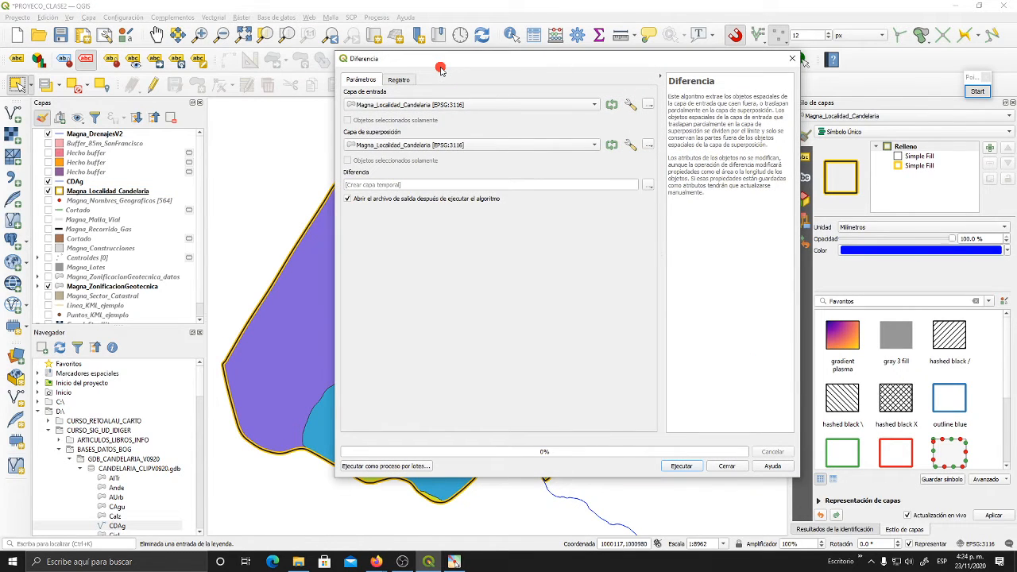
{"action": "left_click_drag", "start_coordinate": [440, 65], "coordinate": [414, 53]}
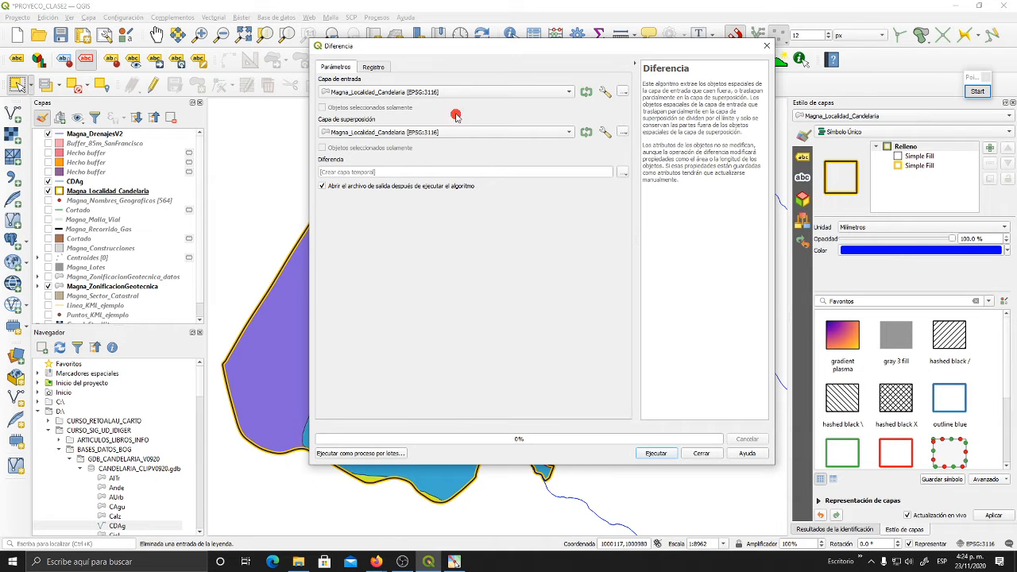
{"action": "left_click_drag", "start_coordinate": [443, 53], "coordinate": [448, 70]}
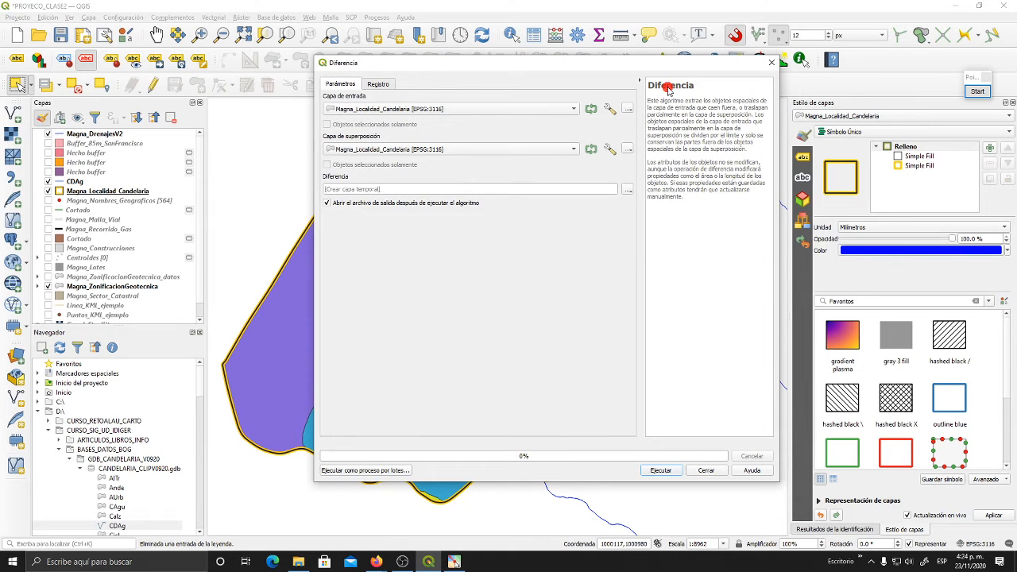
{"action": "left_click", "coordinate": [771, 62]}
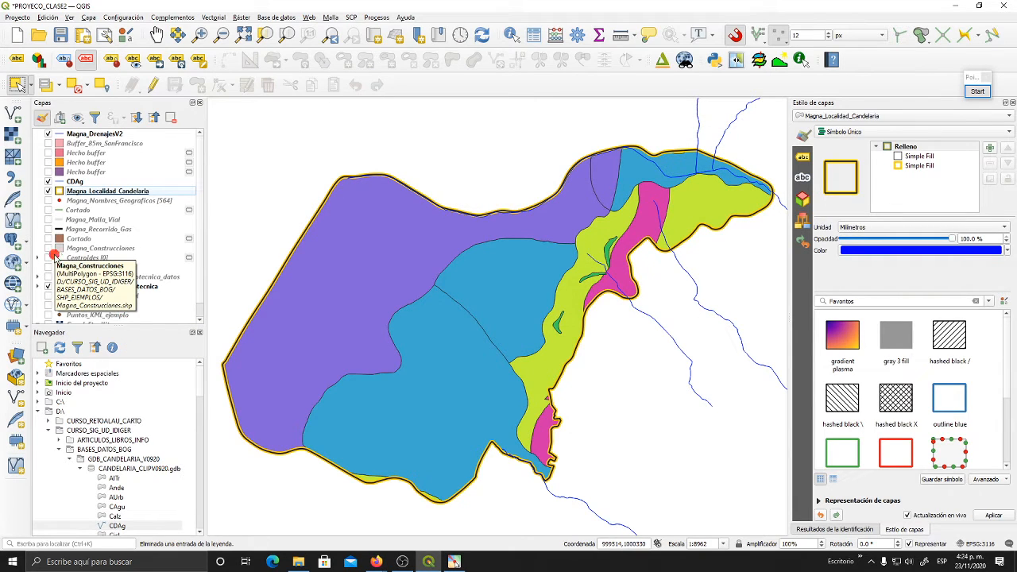
- Display Magna_Construcciones over the geotechnical zones and select the central Depósito ladera polygon in Magna_ZonificacionGeotecnica
{"action": "left_click", "coordinate": [49, 249]}
{"action": "left_click_drag", "start_coordinate": [521, 310], "coordinate": [528, 253]}
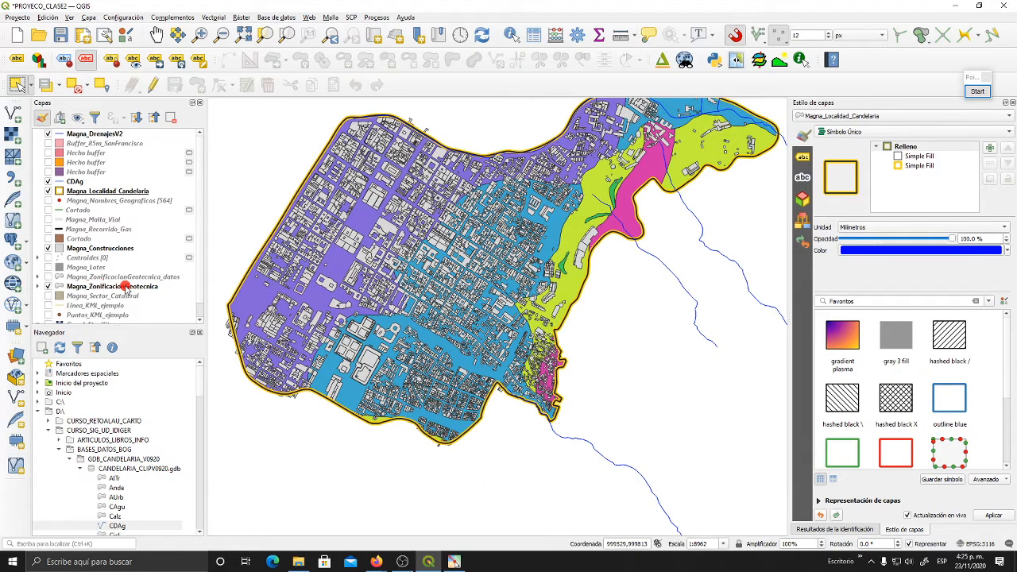
{"action": "left_click", "coordinate": [127, 288]}
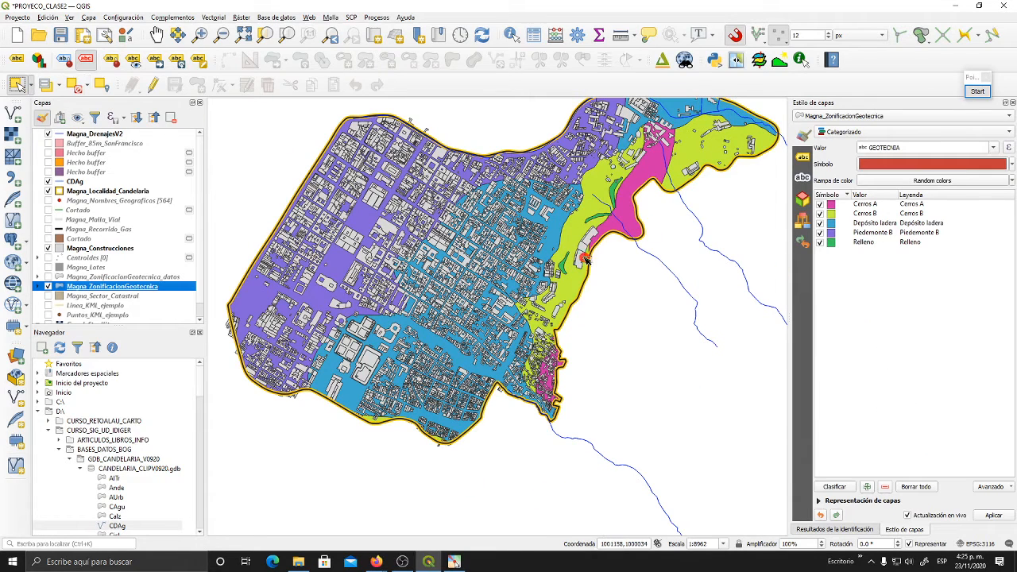
{"action": "left_click", "coordinate": [559, 229]}
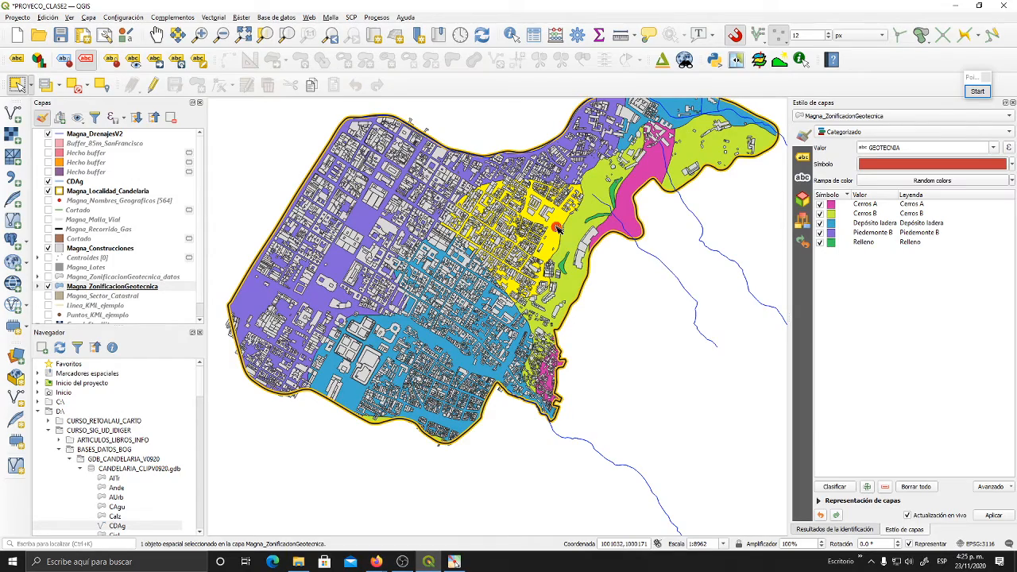
{"action": "scroll", "coordinate": [508, 299], "scroll_direction": "up", "scroll_amount": 3}
{"action": "scroll", "coordinate": [509, 299], "scroll_direction": "down", "scroll_amount": 2}
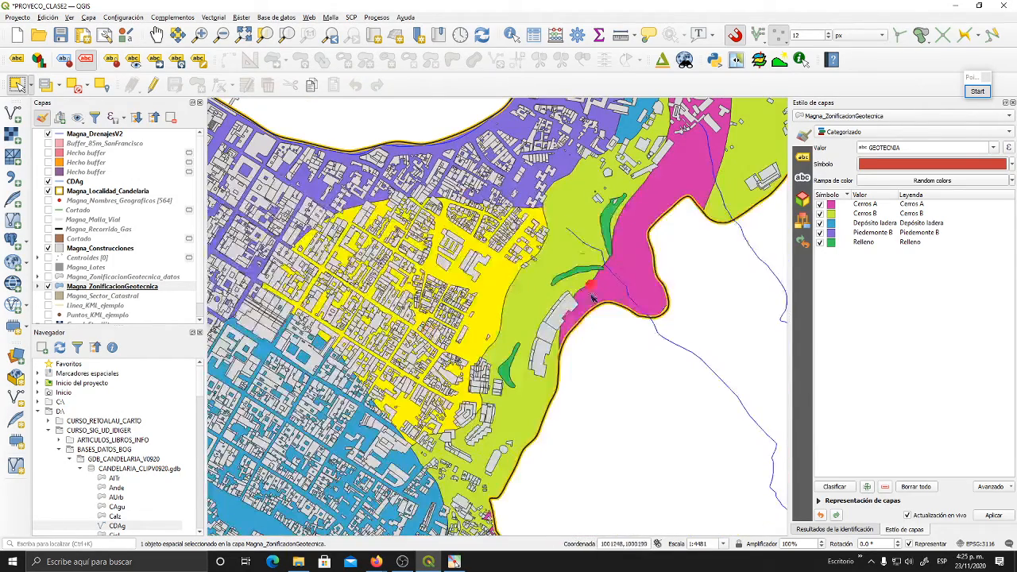
{"action": "left_click_drag", "start_coordinate": [492, 280], "coordinate": [554, 277]}
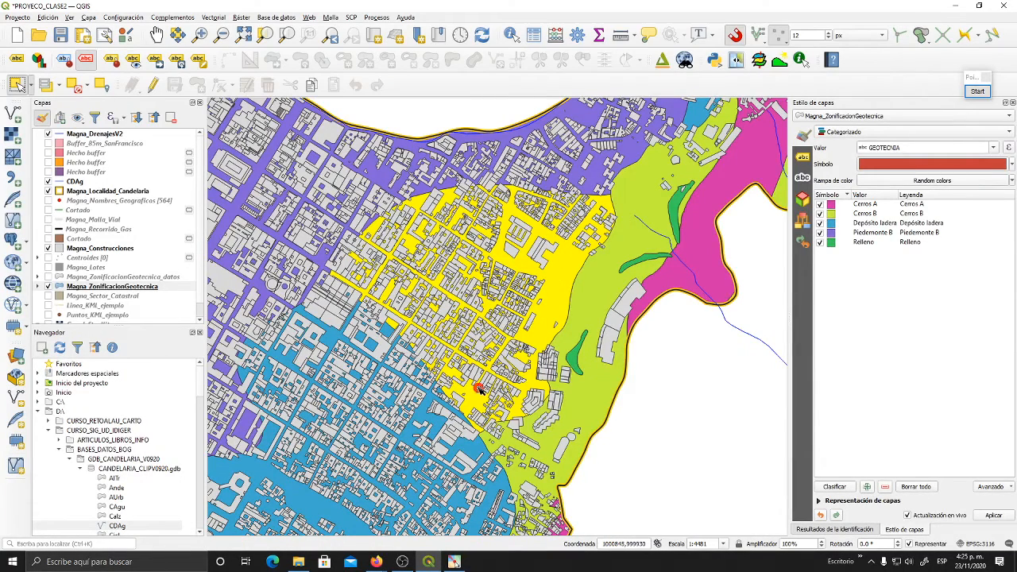
{"action": "left_click", "coordinate": [48, 248]}
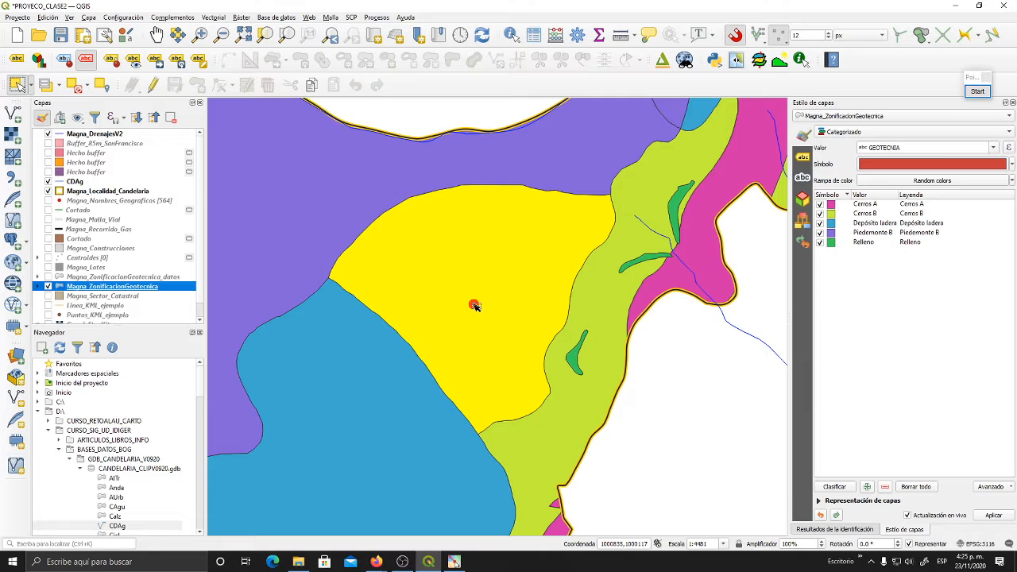
{"action": "left_click", "coordinate": [47, 248]}
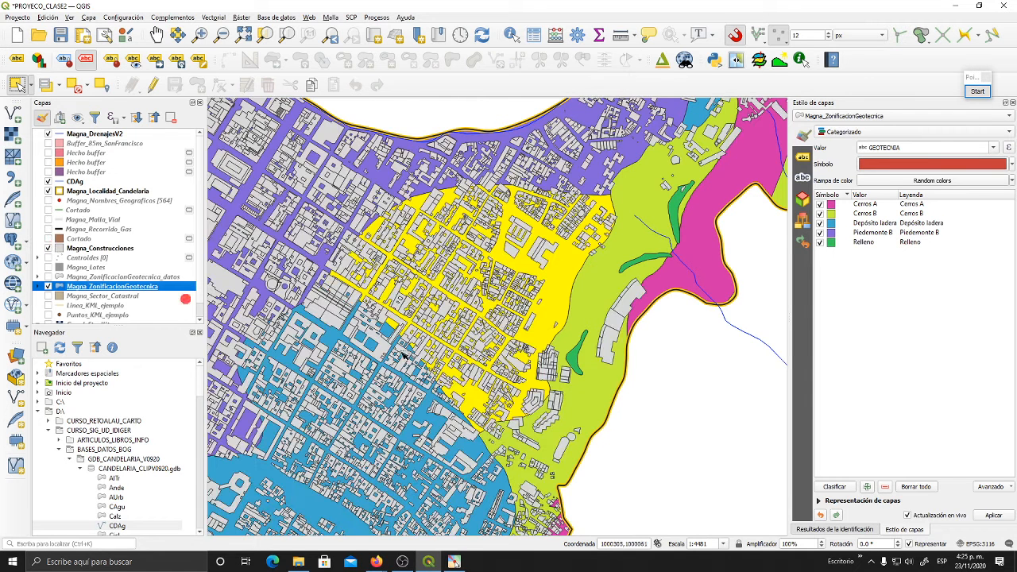
- Start a Difference operation with Magna_ZonificacionGeotecnica as the input layer, limited to its selected features
{"action": "left_click", "coordinate": [213, 17]}
{"action": "mouse_move", "coordinate": [242, 29]}
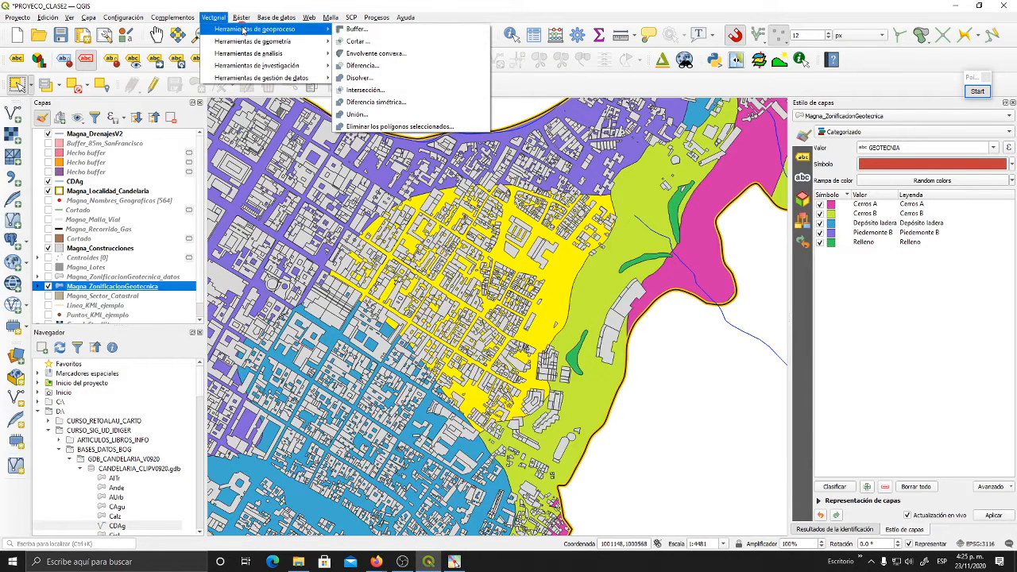
{"action": "left_click", "coordinate": [391, 65]}
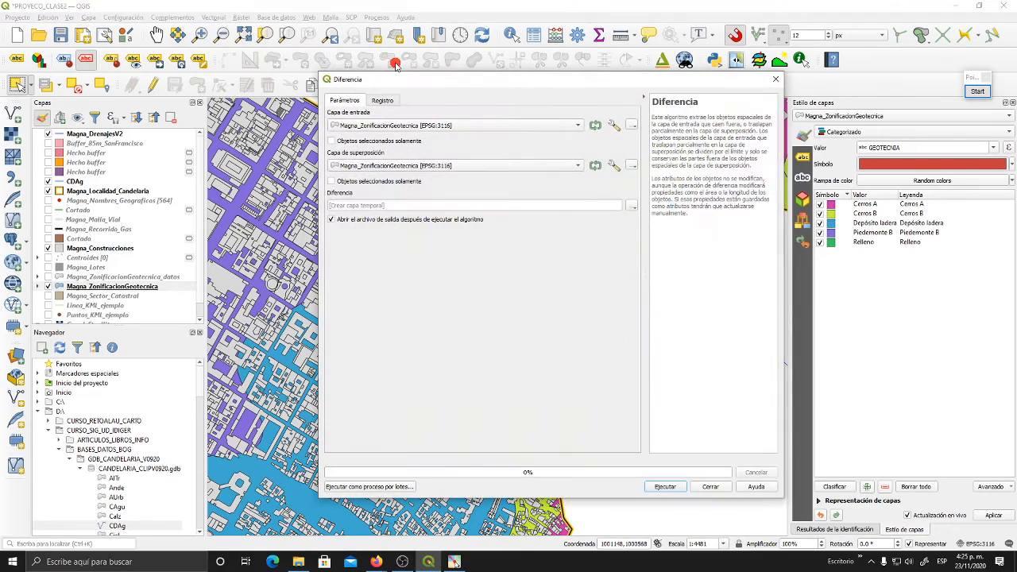
{"action": "left_click_drag", "start_coordinate": [400, 88], "coordinate": [400, 81]}
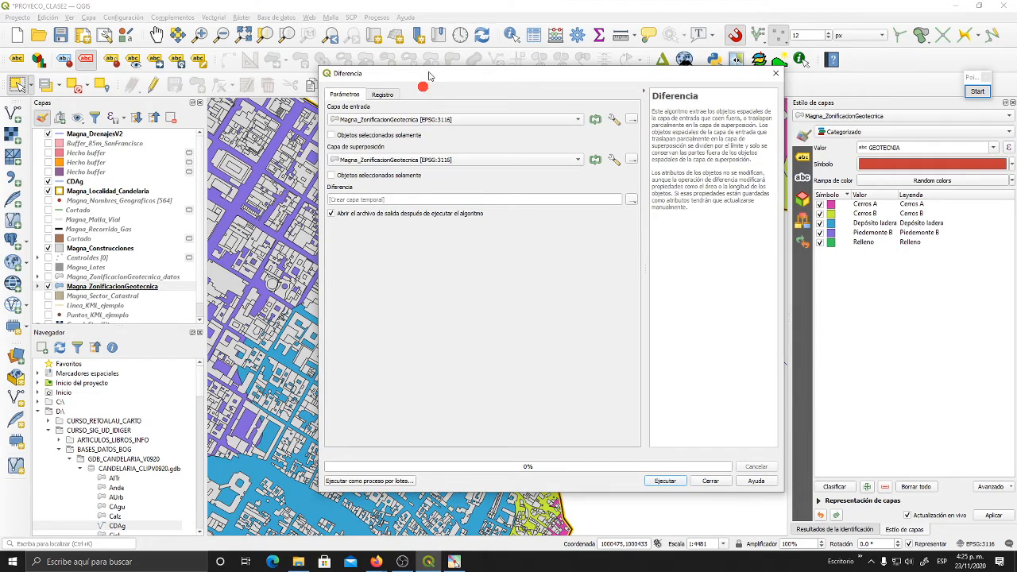
{"action": "left_click_drag", "start_coordinate": [428, 76], "coordinate": [751, 39]}
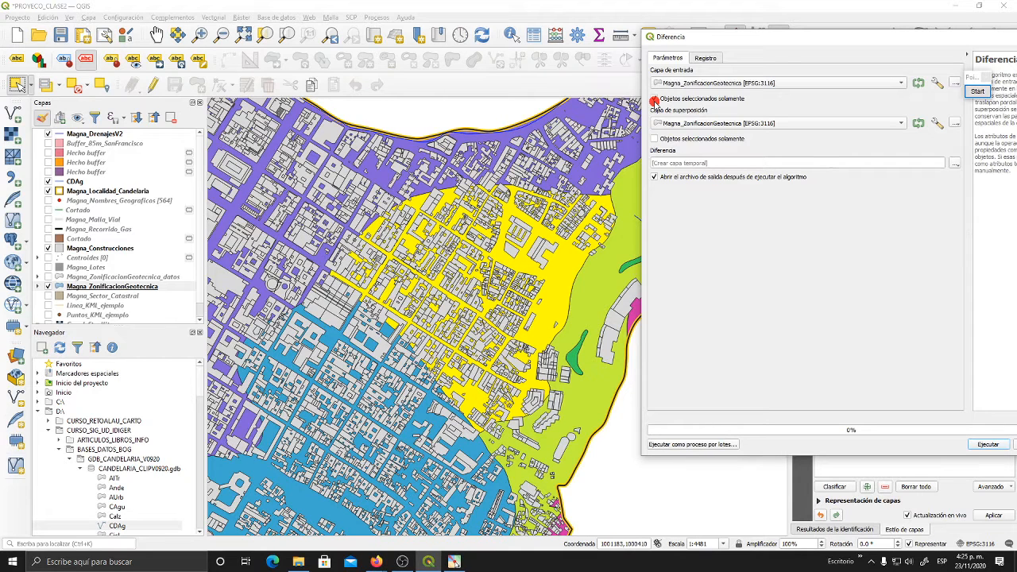
{"action": "left_click", "coordinate": [654, 101]}
{"action": "left_click_drag", "start_coordinate": [723, 40], "coordinate": [686, 39]}
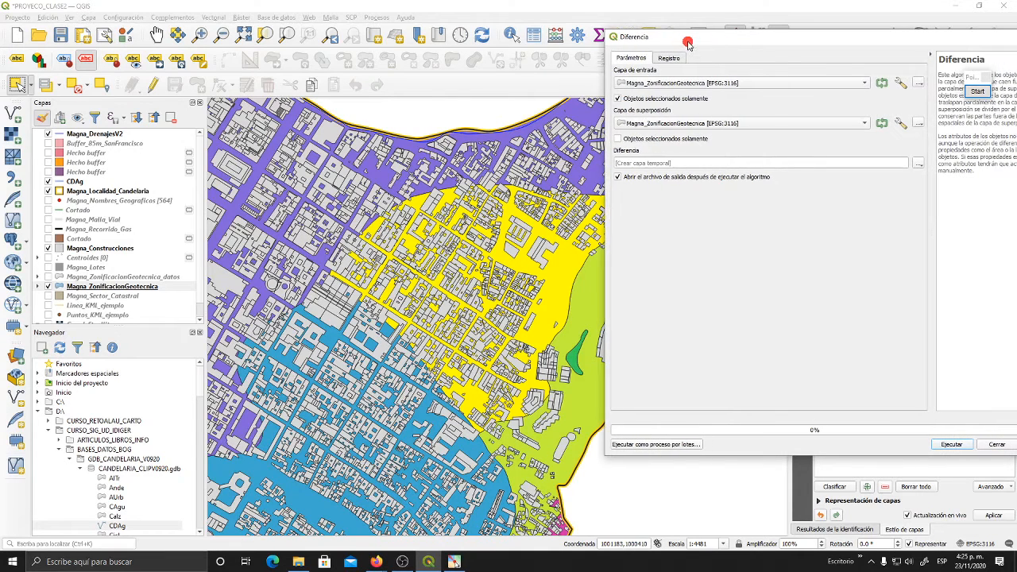
- Set Magna_Construcciones as the overlay layer and try to run the difference into a temporary layer
{"action": "left_click", "coordinate": [666, 124]}
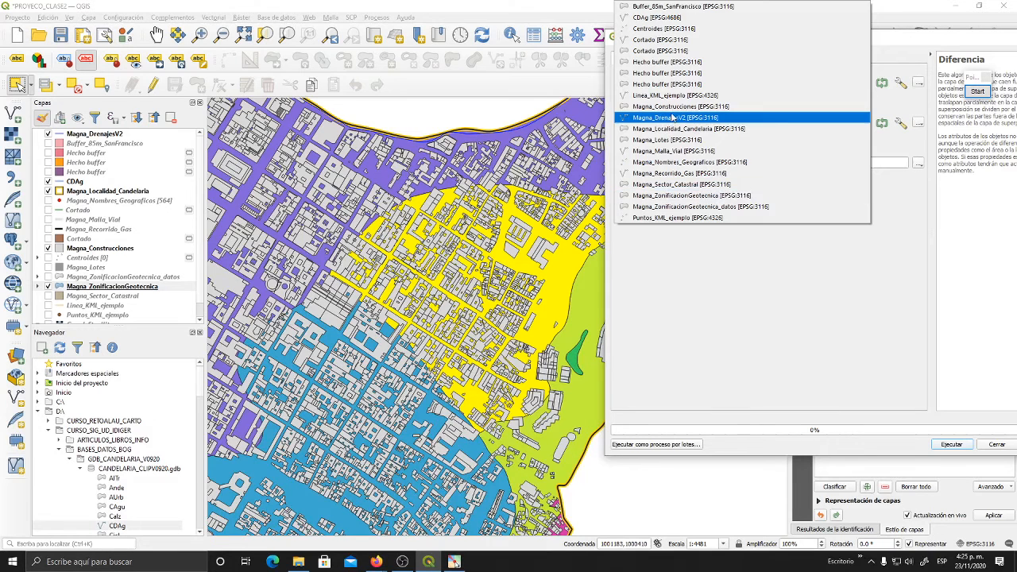
{"action": "left_click", "coordinate": [668, 105]}
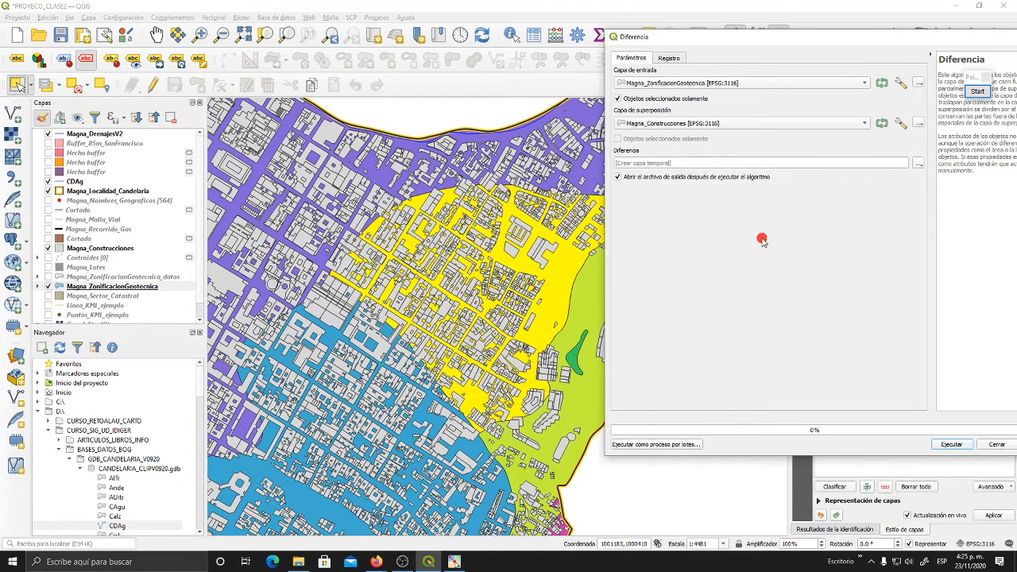
{"action": "left_click_drag", "start_coordinate": [798, 38], "coordinate": [607, 56]}
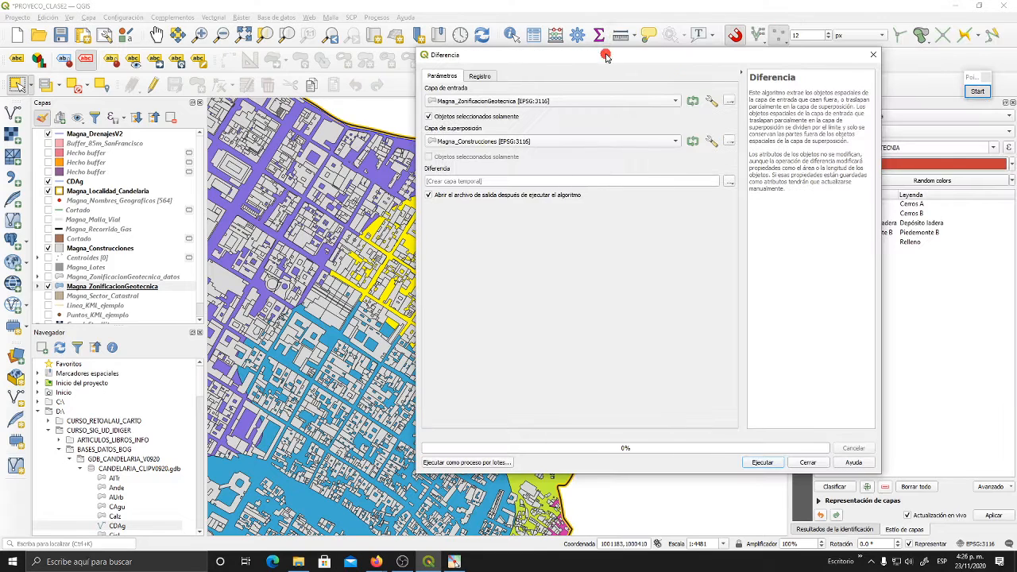
{"action": "left_click", "coordinate": [759, 462]}
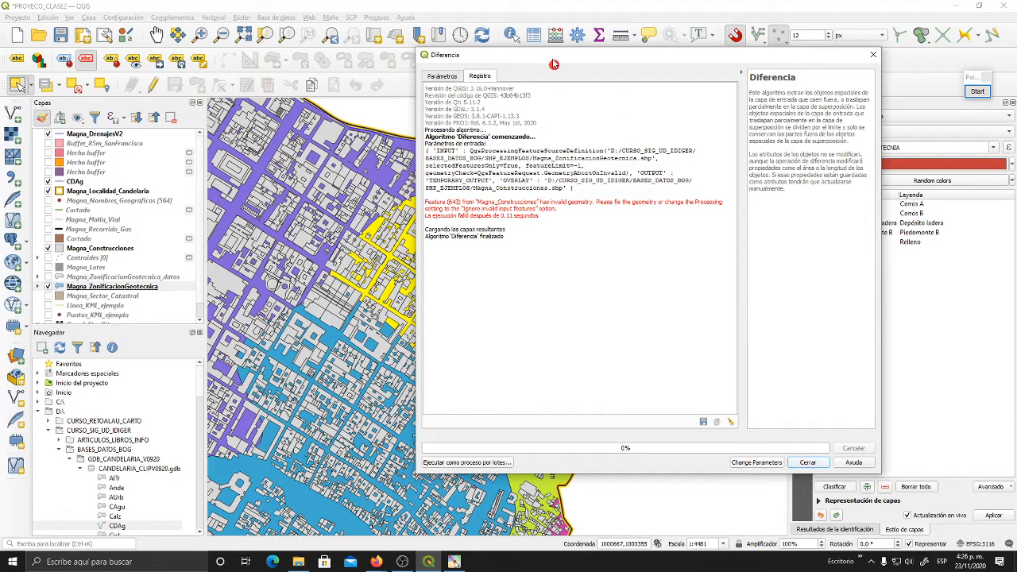
{"action": "left_click_drag", "start_coordinate": [554, 64], "coordinate": [729, 46]}
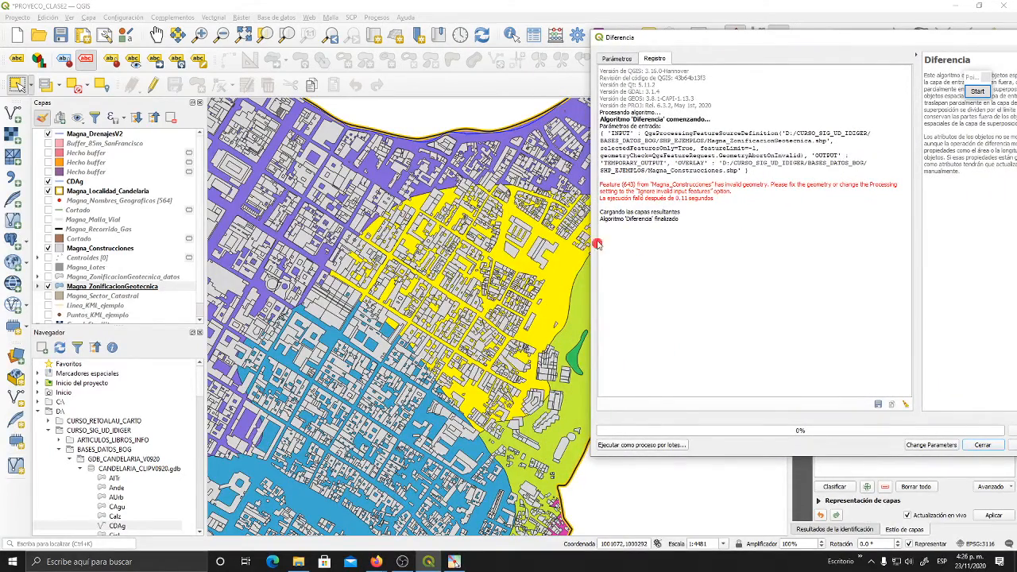
- Set the overlay layer's invalid feature filtering to Skip (Ignore) Features with Invalid Geometries and run the difference again
{"action": "left_click", "coordinate": [619, 58]}
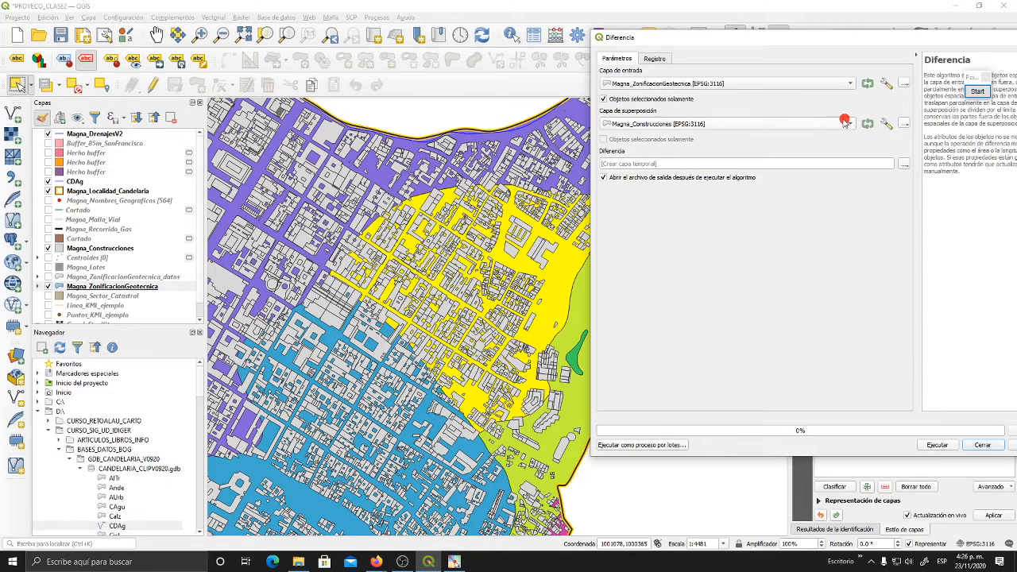
{"action": "left_click", "coordinate": [886, 126]}
{"action": "left_click", "coordinate": [604, 71]}
{"action": "left_click", "coordinate": [886, 125]}
{"action": "left_click", "coordinate": [901, 91]}
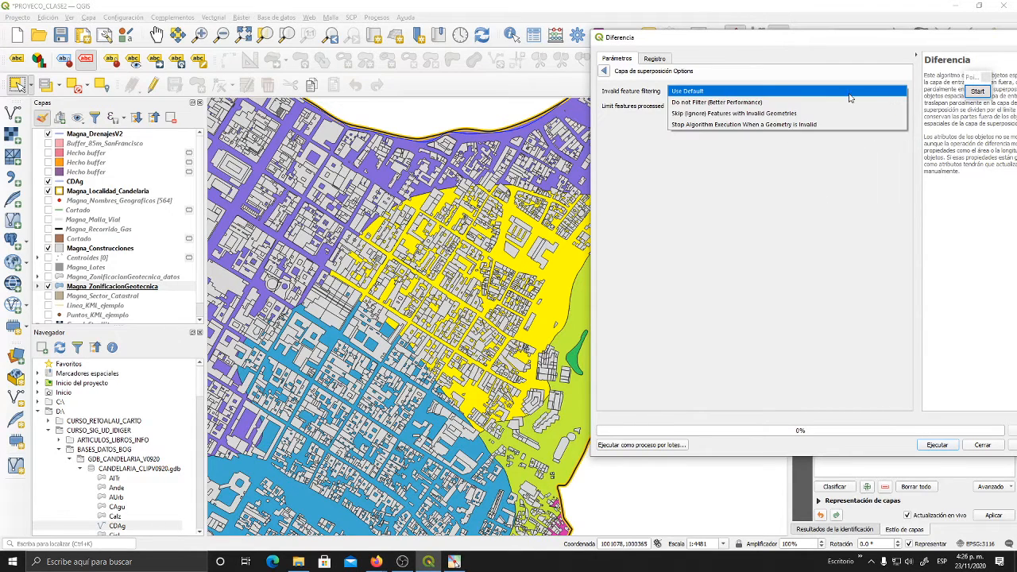
{"action": "left_click", "coordinate": [747, 114]}
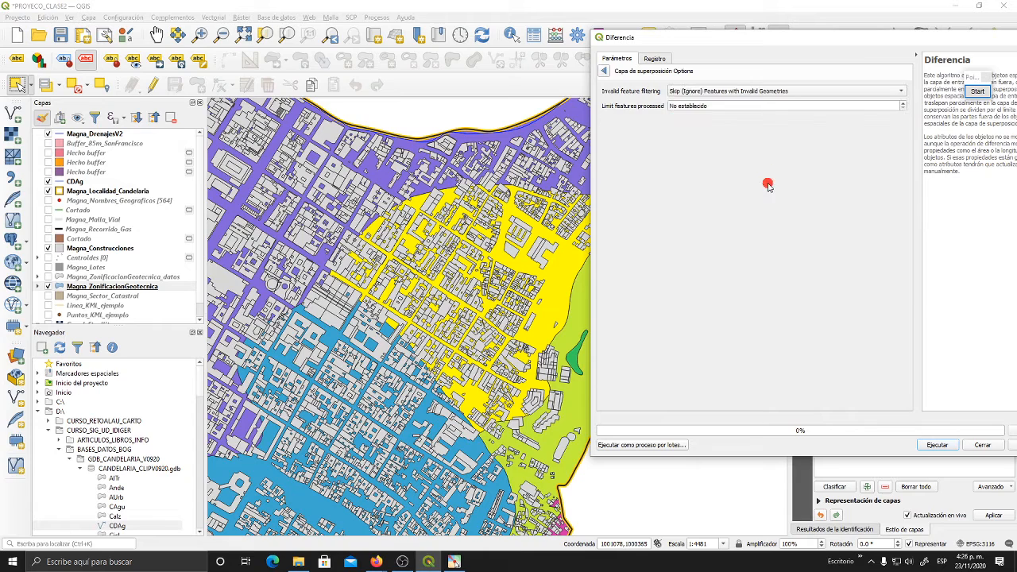
{"action": "left_click", "coordinate": [603, 71]}
{"action": "left_click", "coordinate": [939, 446]}
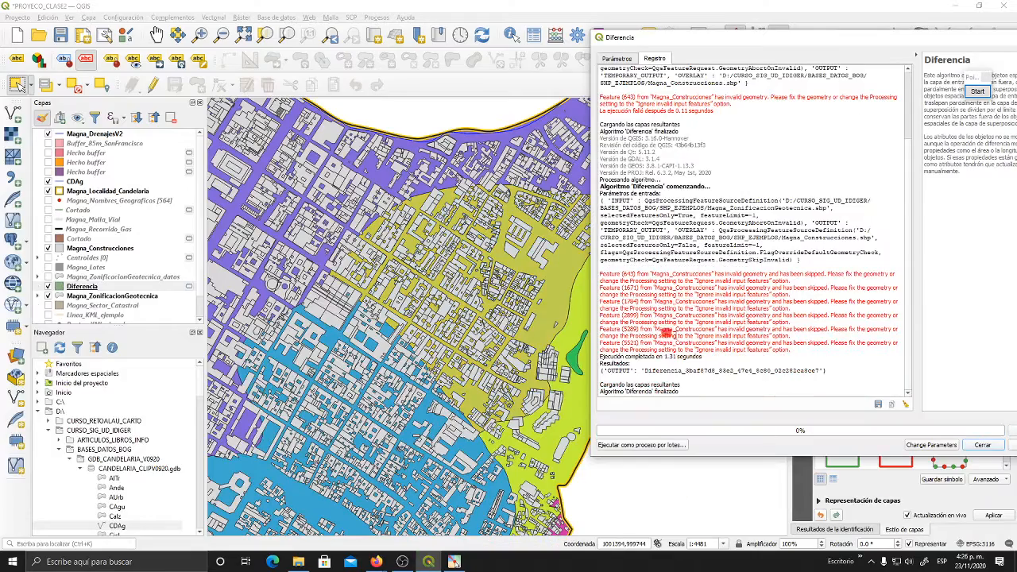
{"action": "left_click", "coordinate": [983, 445]}
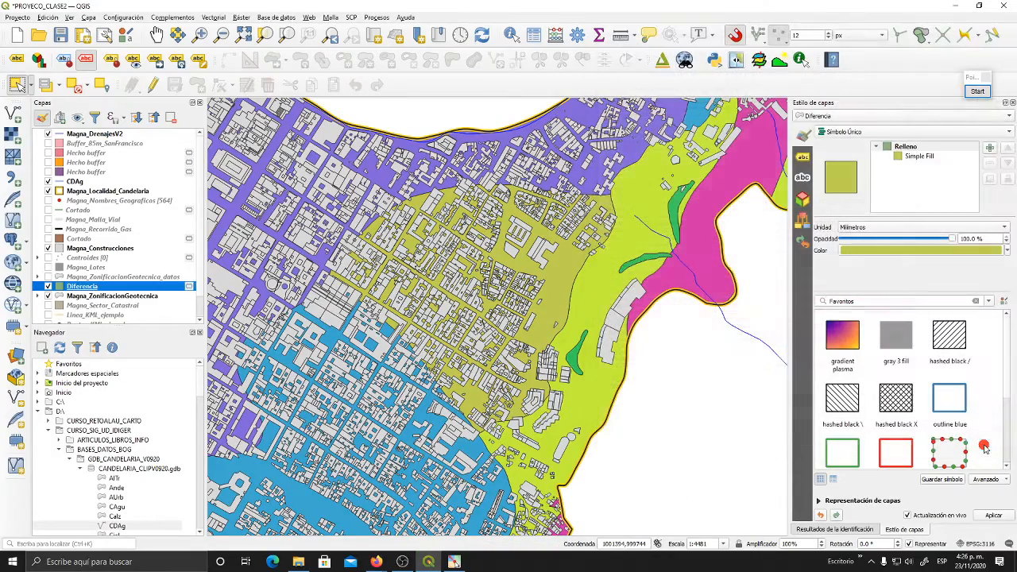
- Move the difference layer above Magna_Construcciones, and hide Magna_Construcciones and Magna_ZonificacionGeotecnica to isolate it
{"action": "left_click_drag", "start_coordinate": [569, 230], "coordinate": [554, 248]}
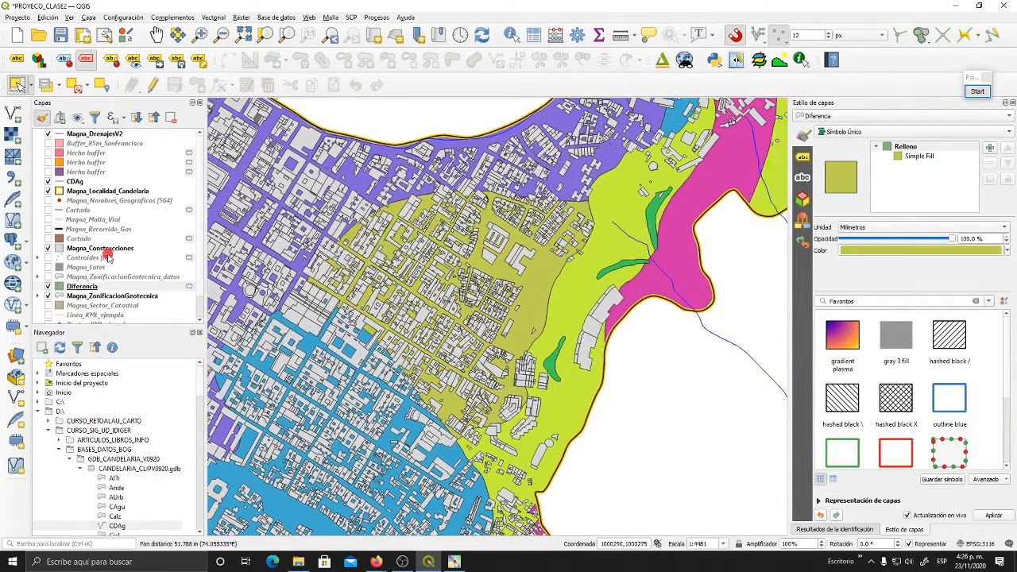
{"action": "left_click_drag", "start_coordinate": [88, 286], "coordinate": [96, 247]}
{"action": "left_click_drag", "start_coordinate": [445, 292], "coordinate": [483, 268]}
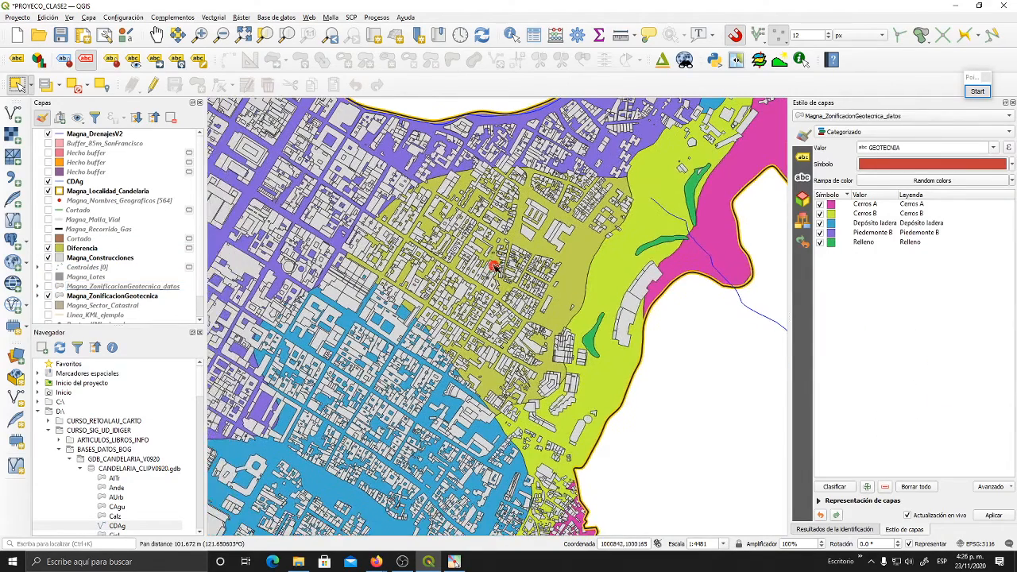
{"action": "left_click", "coordinate": [48, 257]}
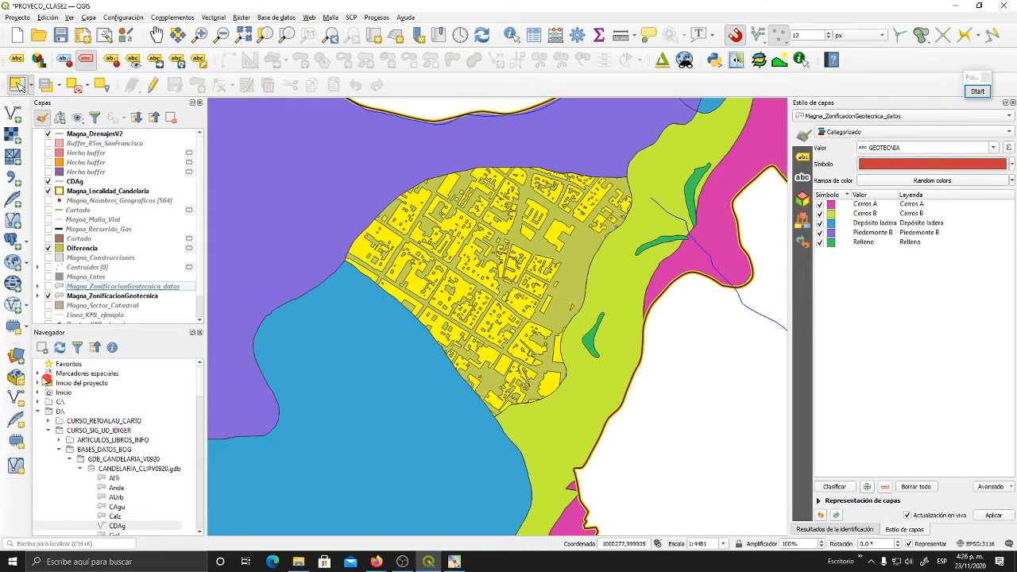
{"action": "left_click", "coordinate": [48, 296]}
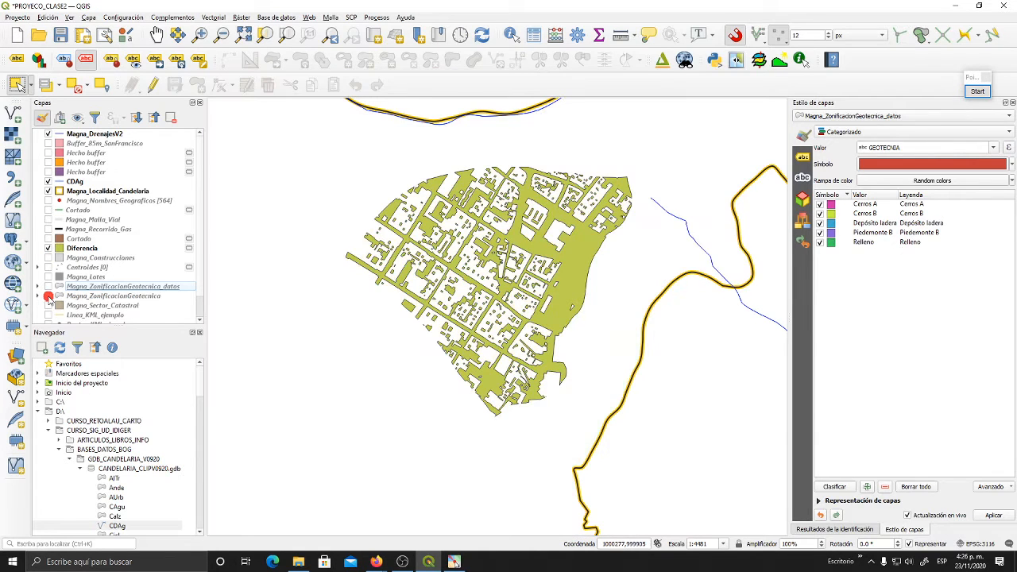
- Examine the difference layer's blocks and gaps up close, comparing them with the Magna_Construcciones layer
{"action": "scroll", "coordinate": [545, 227], "scroll_direction": "up", "scroll_amount": 1}
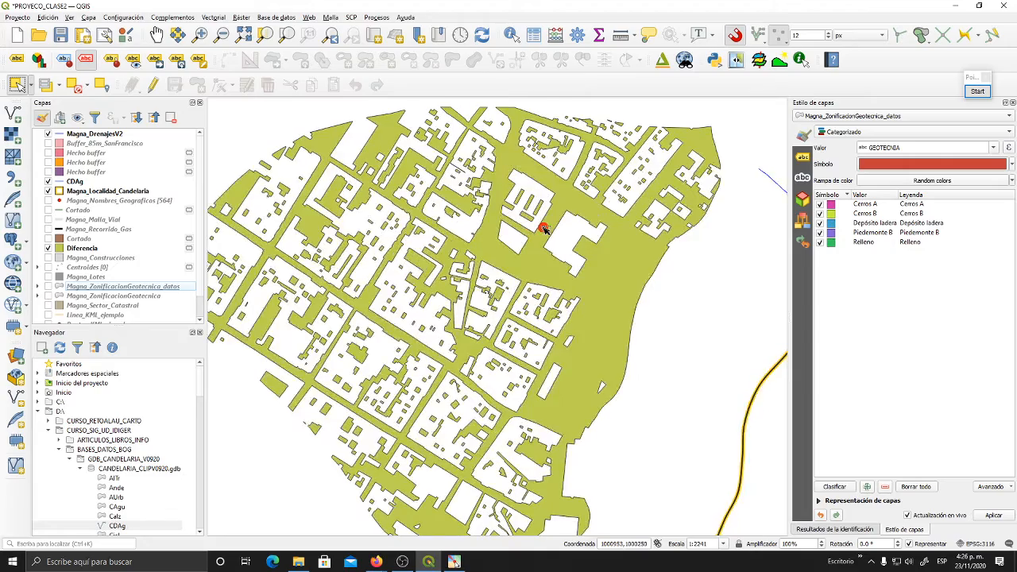
{"action": "left_click_drag", "start_coordinate": [483, 302], "coordinate": [550, 280]}
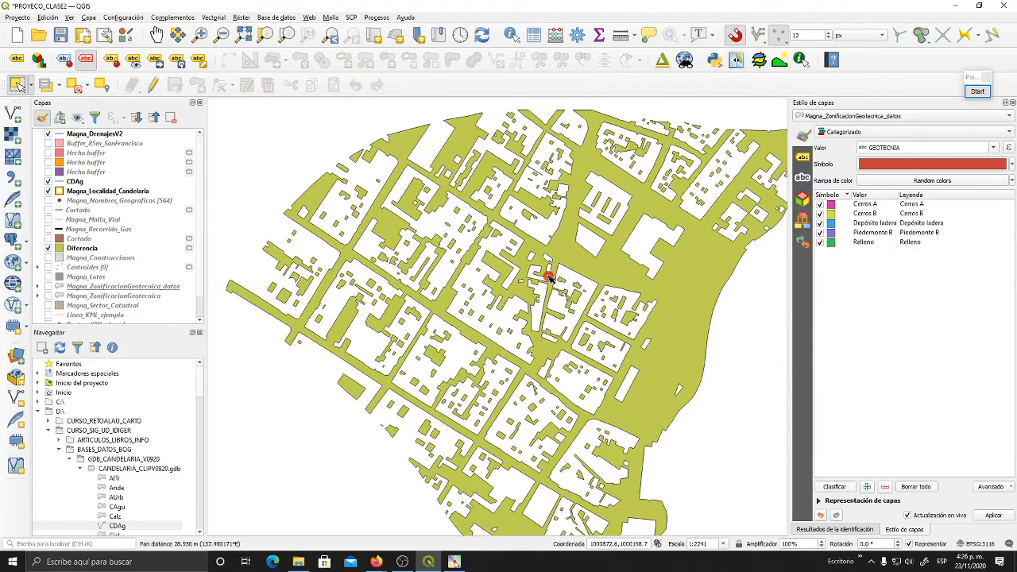
{"action": "scroll", "coordinate": [547, 288], "scroll_direction": "down", "scroll_amount": 3}
{"action": "scroll", "coordinate": [547, 290], "scroll_direction": "up", "scroll_amount": 3}
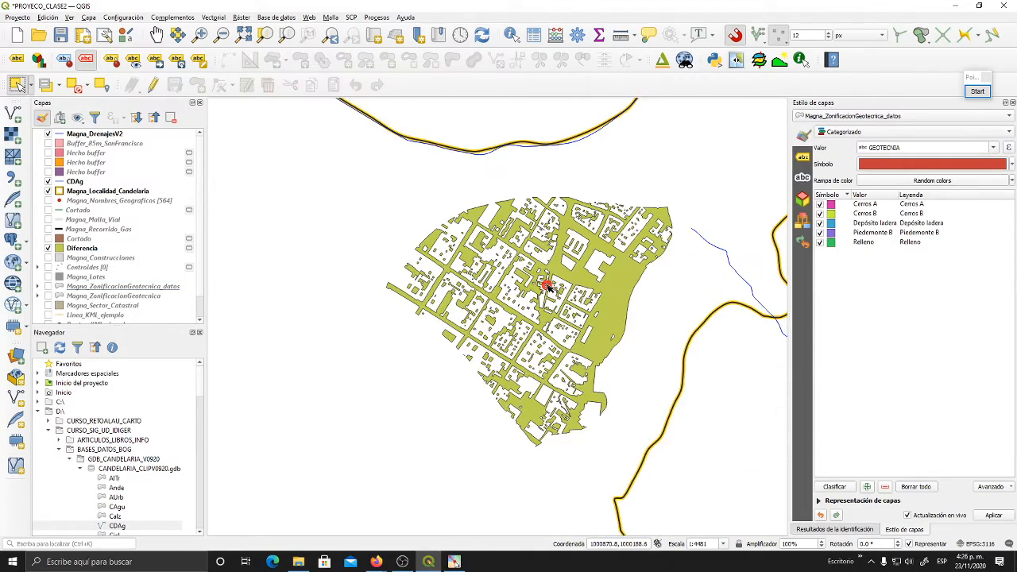
{"action": "left_click_drag", "start_coordinate": [547, 294], "coordinate": [521, 271]}
{"action": "scroll", "coordinate": [618, 353], "scroll_direction": "down", "scroll_amount": 1}
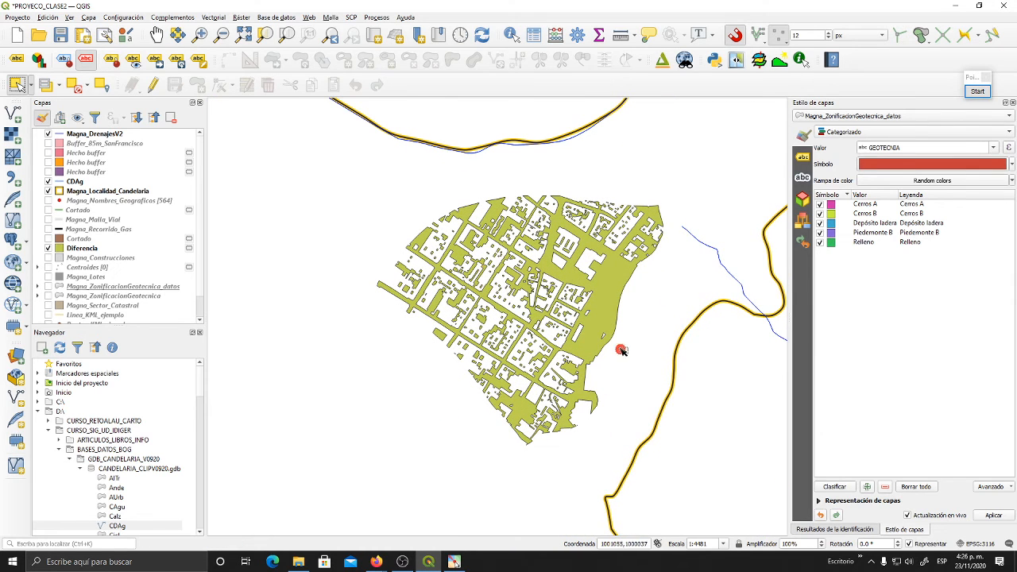
{"action": "left_click", "coordinate": [48, 259]}
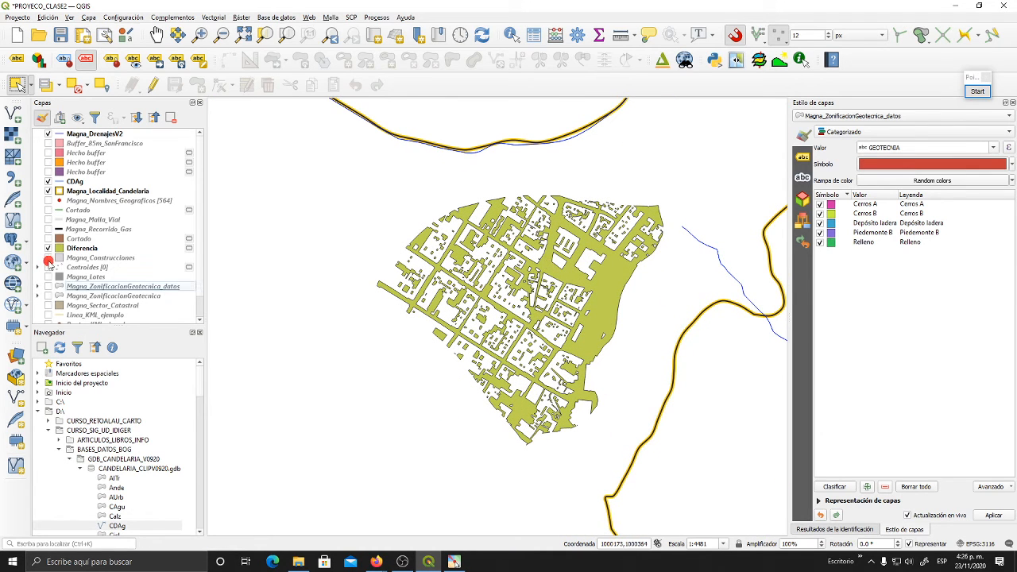
{"action": "left_click", "coordinate": [48, 258]}
{"action": "left_click", "coordinate": [48, 258]}
{"action": "left_click", "coordinate": [48, 258]}
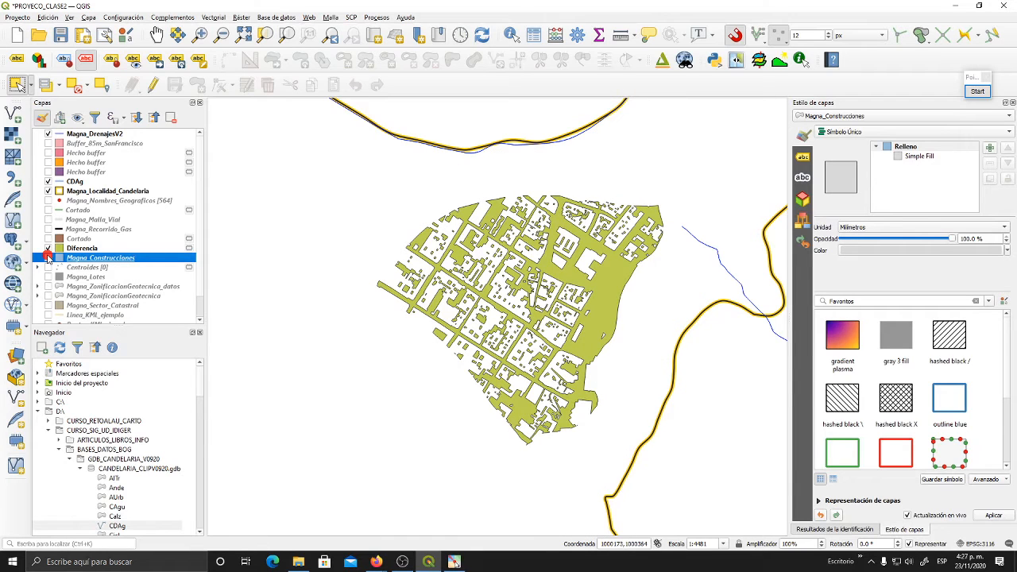
- Review the Diferencia layer's attribute table, checking the 2000, 2010 and 2020 fields, and close it
{"action": "left_click", "coordinate": [81, 248]}
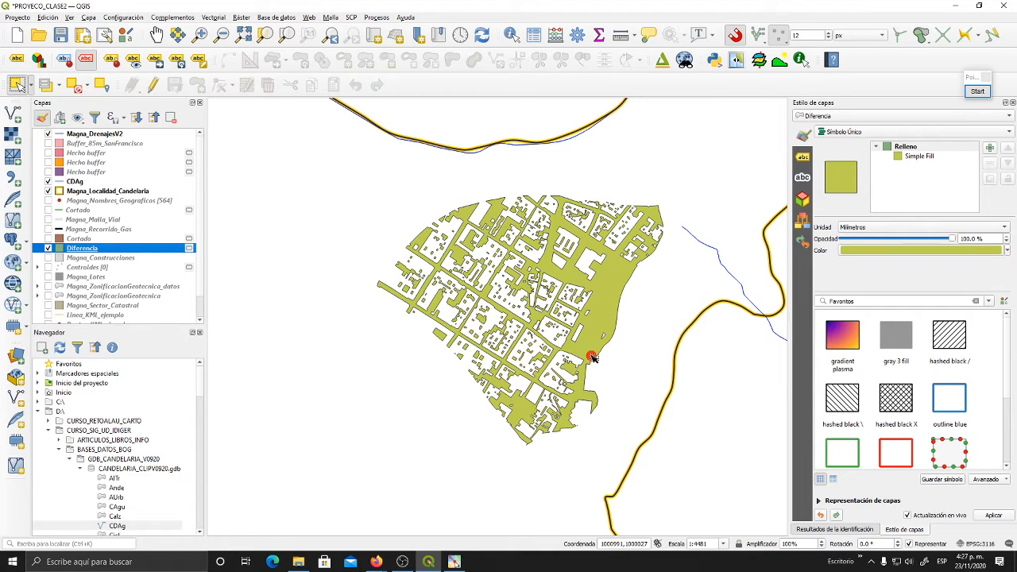
{"action": "left_click", "coordinate": [530, 32]}
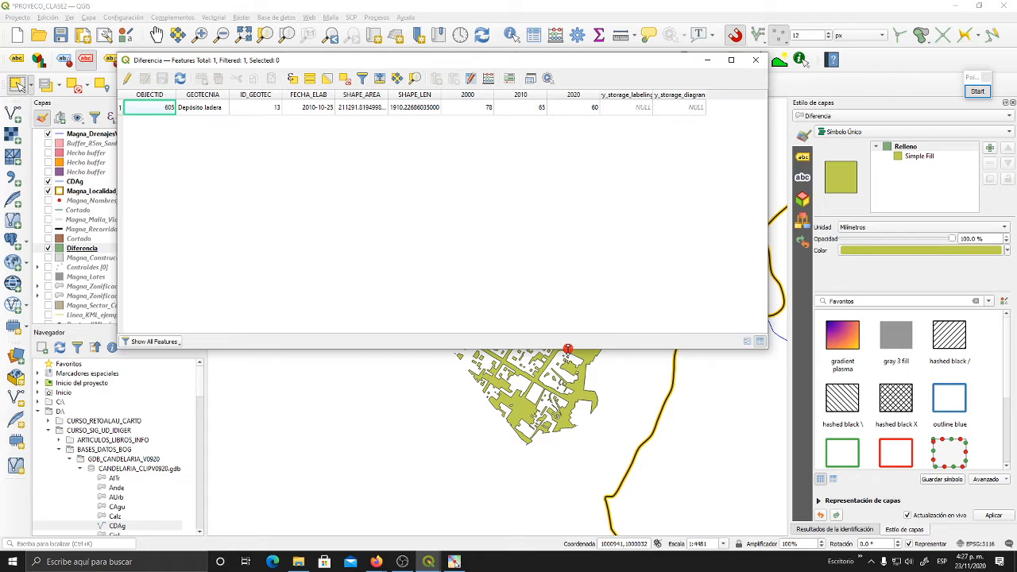
{"action": "left_click_drag", "start_coordinate": [568, 349], "coordinate": [568, 170]}
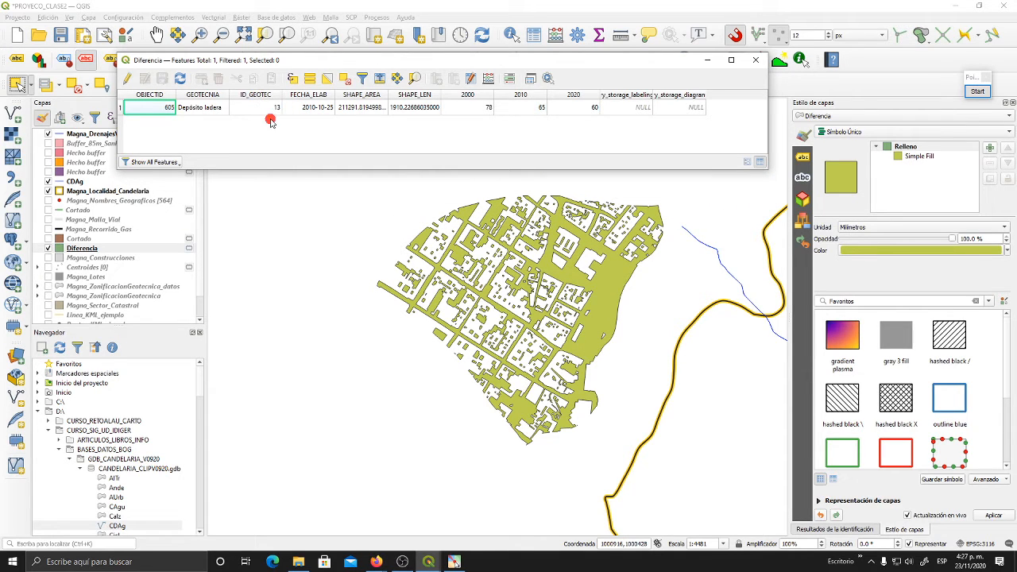
{"action": "left_click", "coordinate": [485, 110]}
{"action": "left_click", "coordinate": [515, 108]}
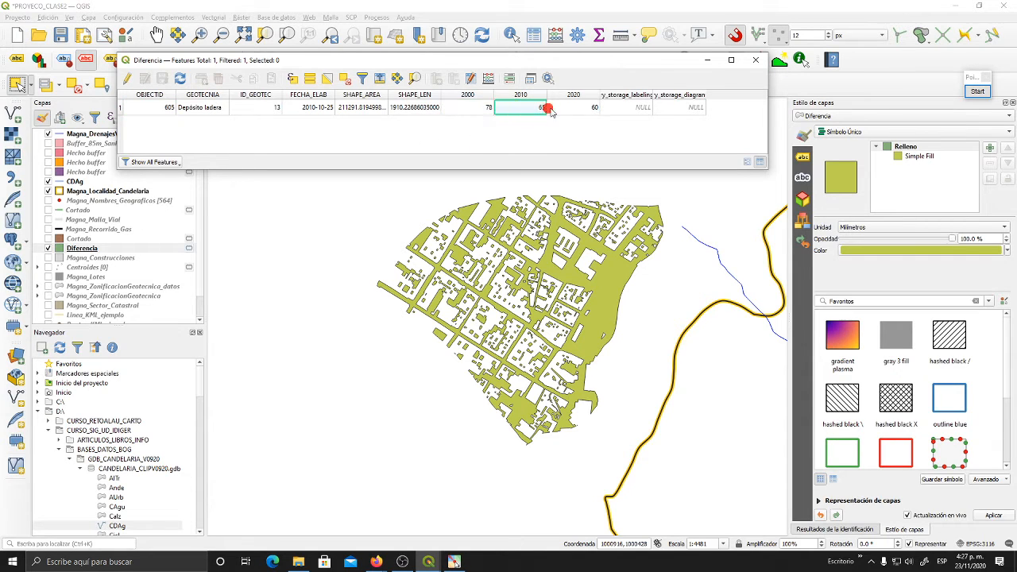
{"action": "left_click", "coordinate": [573, 114]}
{"action": "left_click", "coordinate": [476, 111]}
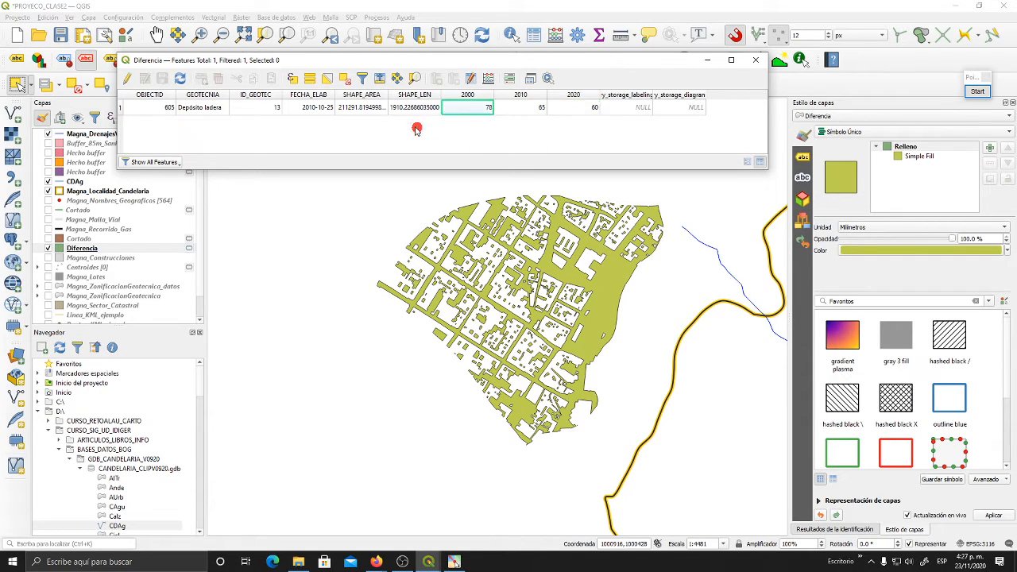
{"action": "left_click", "coordinate": [512, 109]}
{"action": "left_click", "coordinate": [465, 110]}
{"action": "left_click", "coordinate": [756, 60]}
- Fit the map to the full extent of the Magna_Localidad_Candelaria layer
{"action": "scroll", "coordinate": [610, 255], "scroll_direction": "down", "scroll_amount": 2}
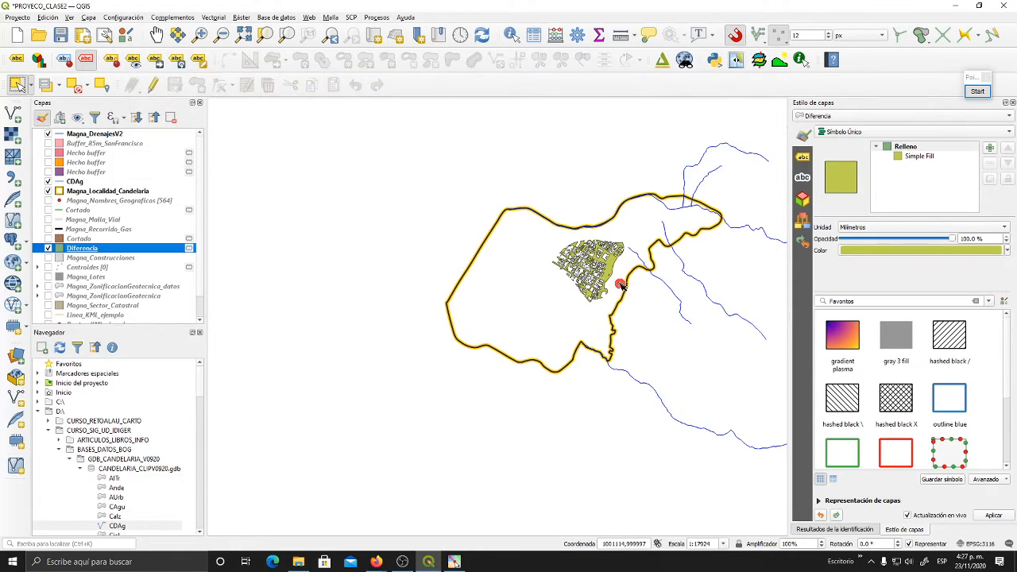
{"action": "left_click_drag", "start_coordinate": [610, 256], "coordinate": [482, 296]}
{"action": "left_click", "coordinate": [77, 192]}
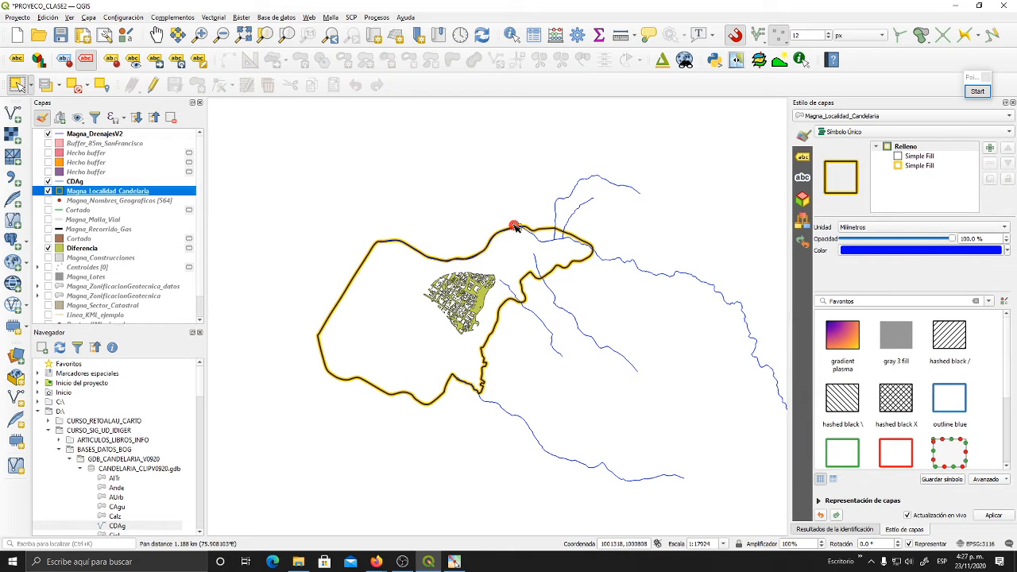
{"action": "left_click", "coordinate": [287, 34]}
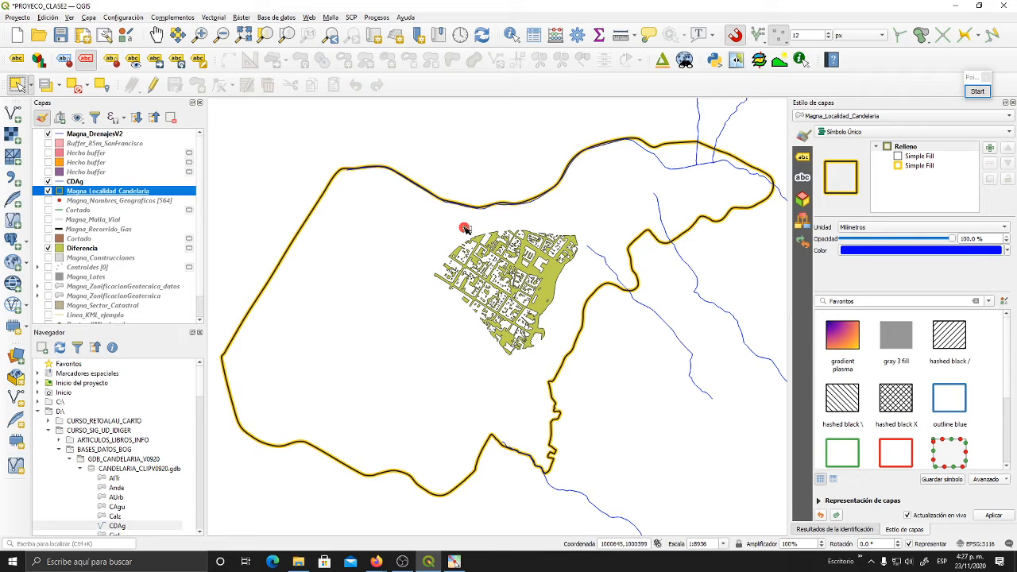
{"action": "left_click", "coordinate": [465, 228]}
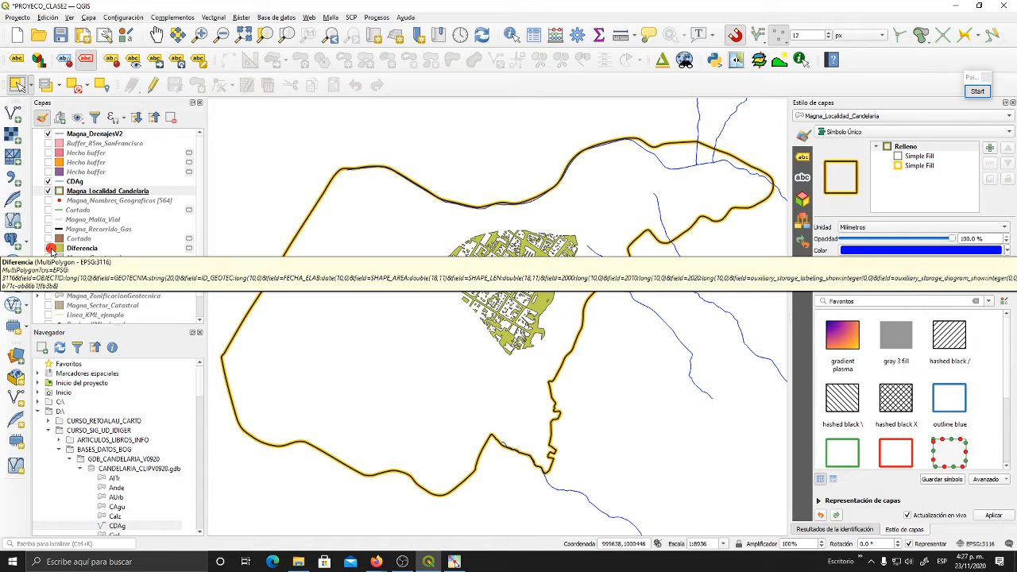
- Hide Diferencia, show Magna_Construcciones and Magna_ZonificacionGeotecnica, and clear the zoning layer's feature selection
{"action": "left_click", "coordinate": [49, 248]}
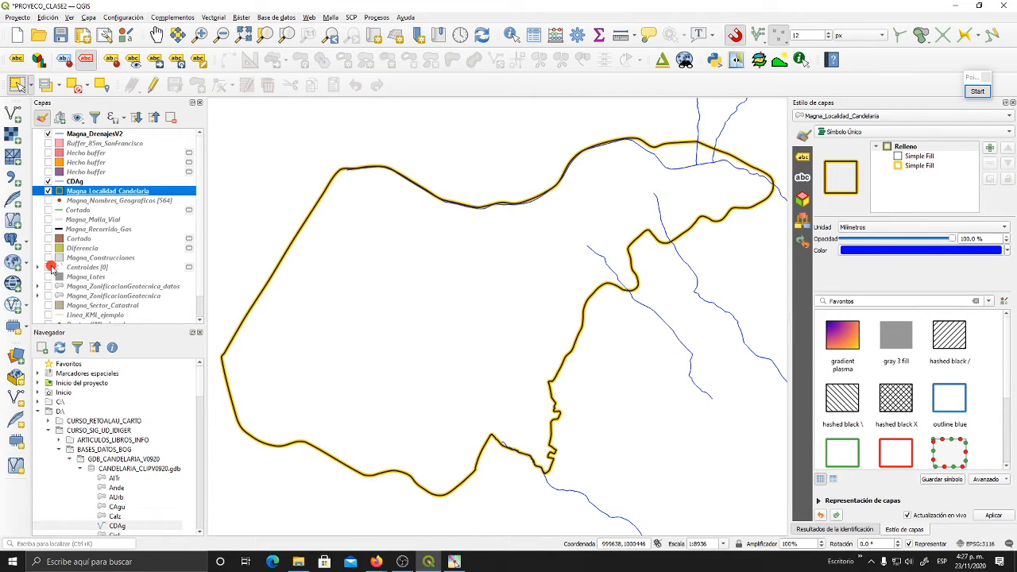
{"action": "left_click", "coordinate": [48, 258]}
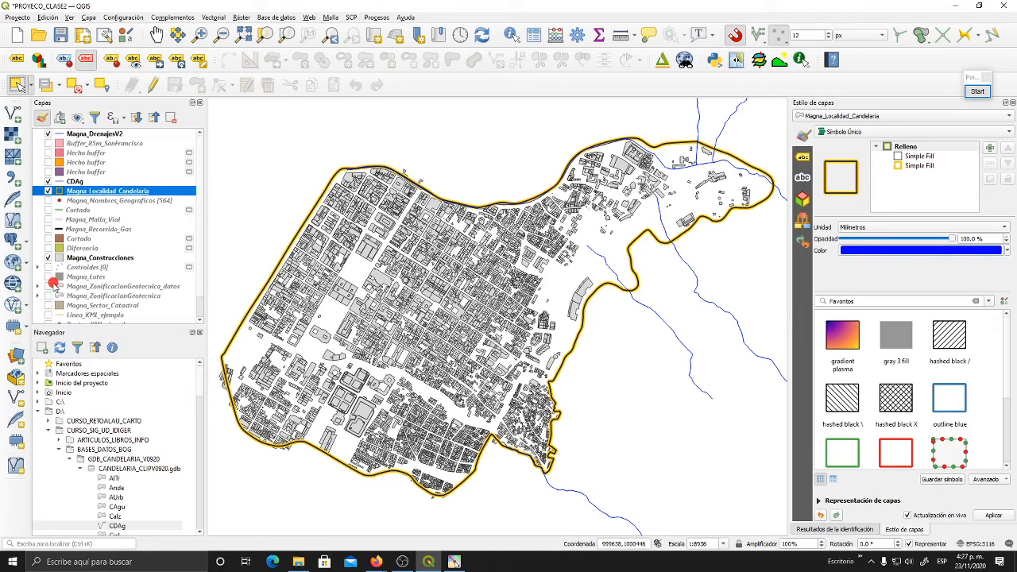
{"action": "left_click", "coordinate": [48, 296]}
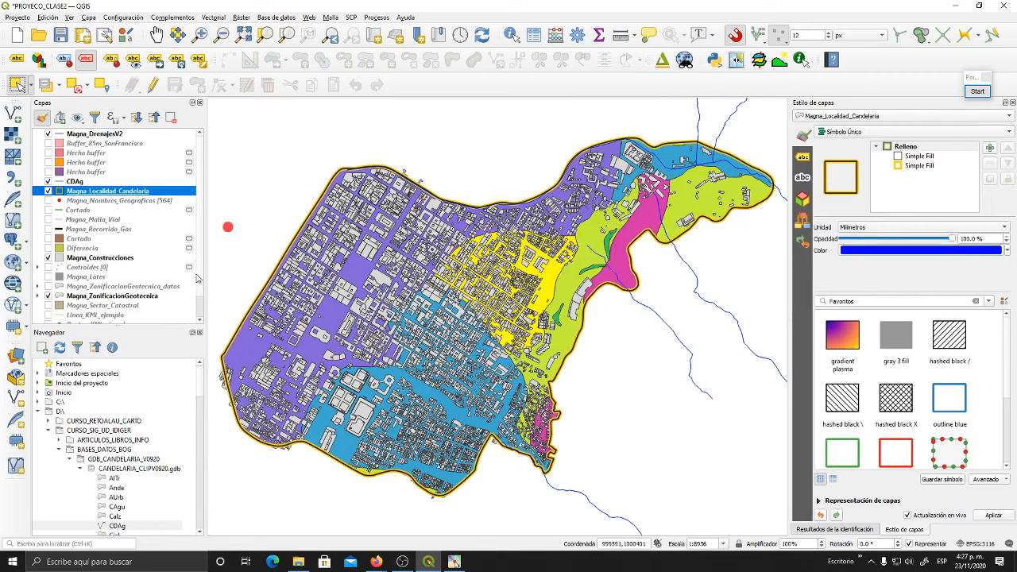
{"action": "left_click", "coordinate": [124, 297]}
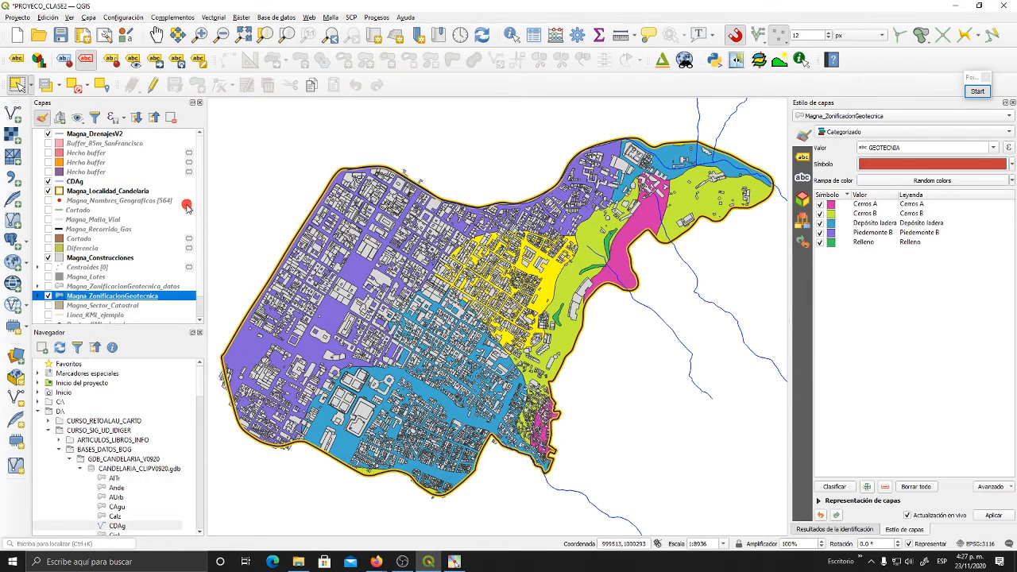
{"action": "left_click", "coordinate": [75, 85]}
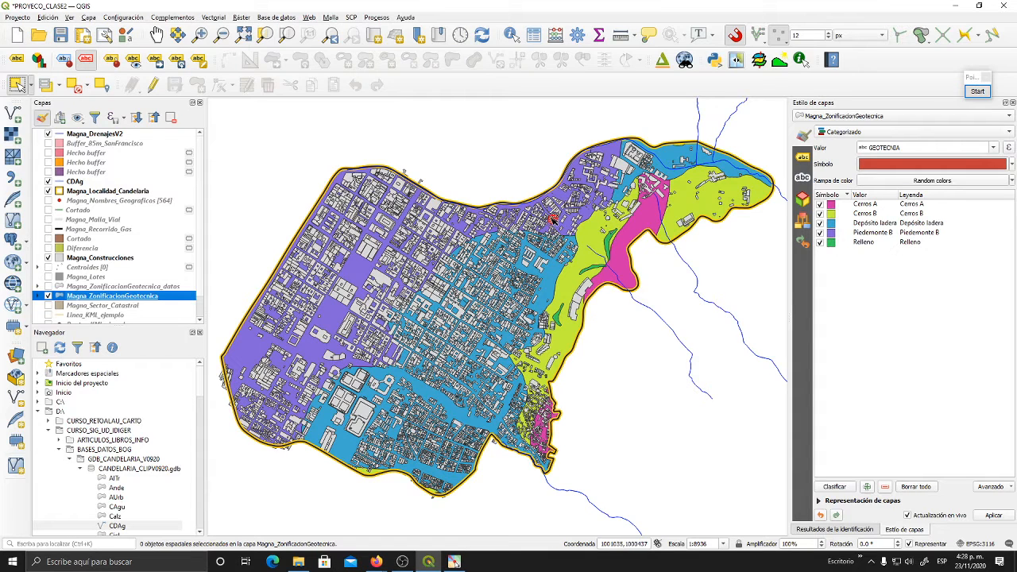
{"action": "left_click", "coordinate": [214, 16]}
{"action": "mouse_move", "coordinate": [230, 32]}
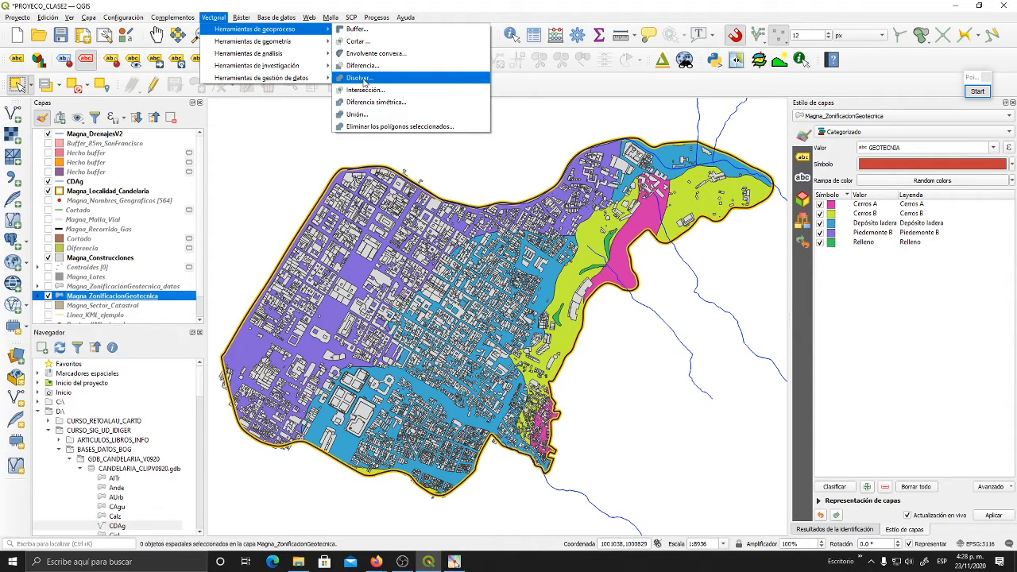
{"action": "left_click", "coordinate": [516, 121]}
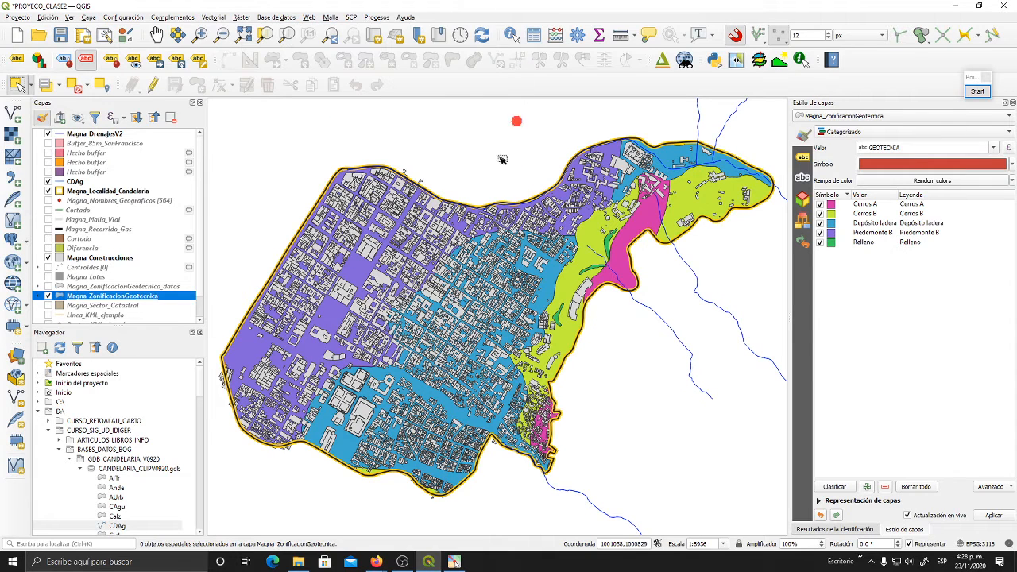
- Hide Magna_Construcciones to leave the geotechnical zone polygons uncovered
{"action": "left_click", "coordinate": [47, 257]}
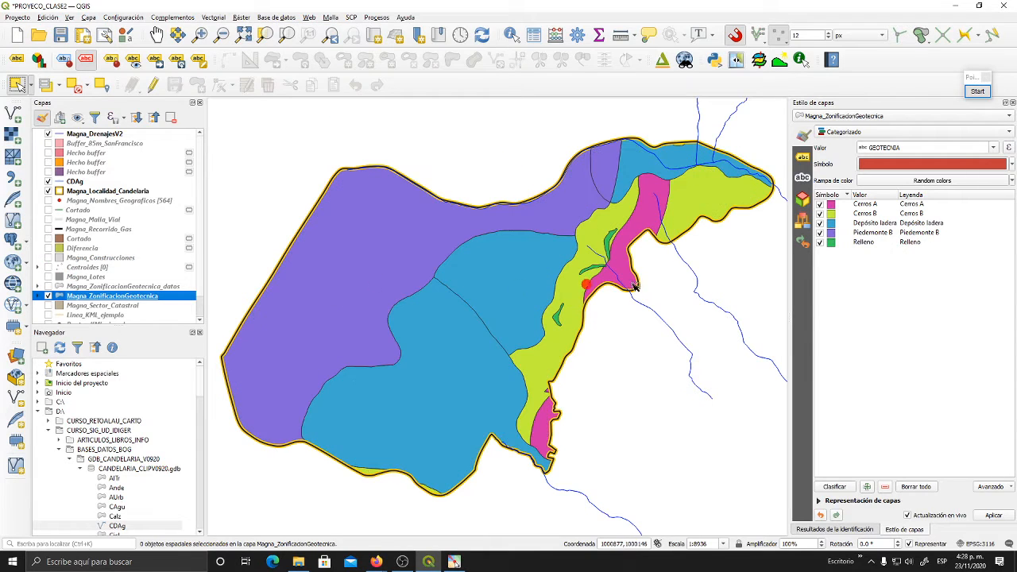
{"action": "left_click_drag", "start_coordinate": [644, 284], "coordinate": [640, 280]}
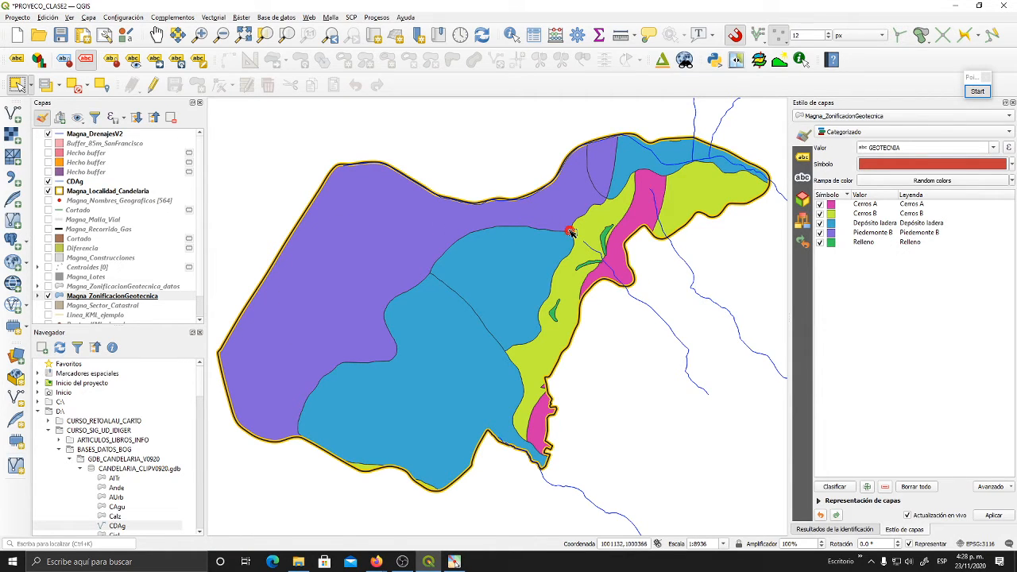
- Annotate the Depósito ladera zones freehand in red, marking three with an A and scribbling over two neighbours' shared boundary, then end the annotation
{"action": "left_click", "coordinate": [980, 90]}
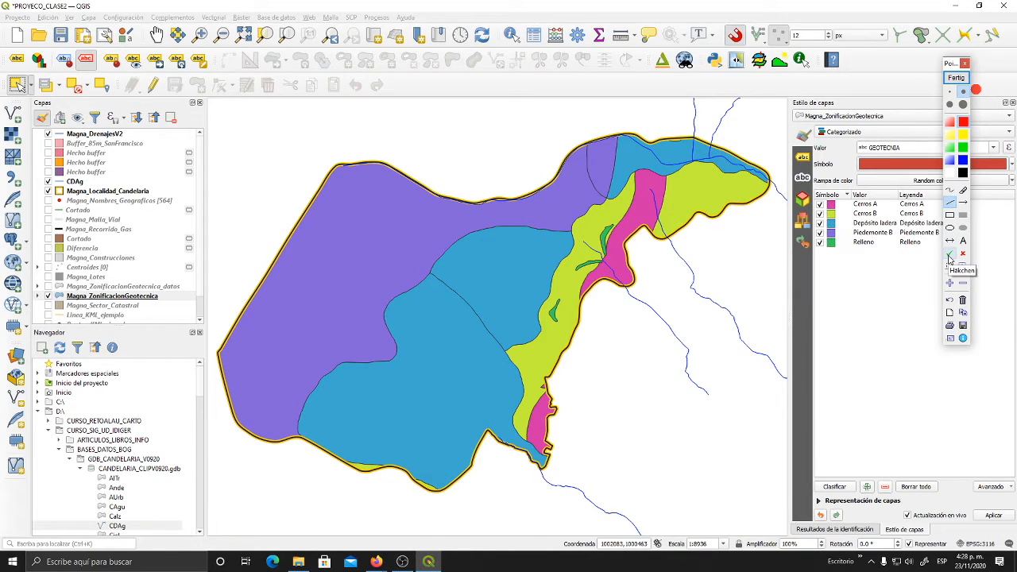
{"action": "left_click", "coordinate": [951, 190]}
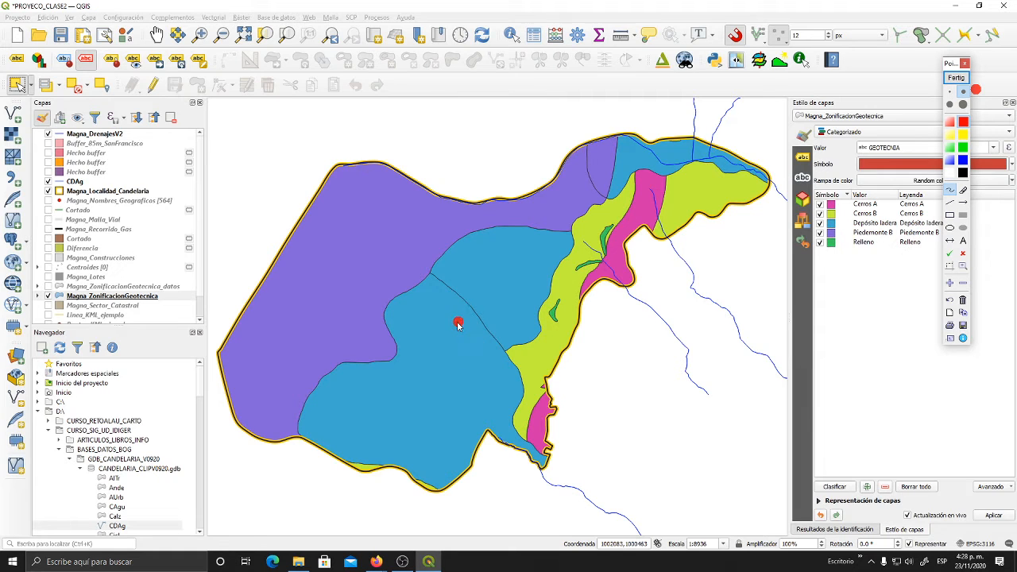
{"action": "left_click_drag", "start_coordinate": [424, 338], "coordinate": [475, 330]}
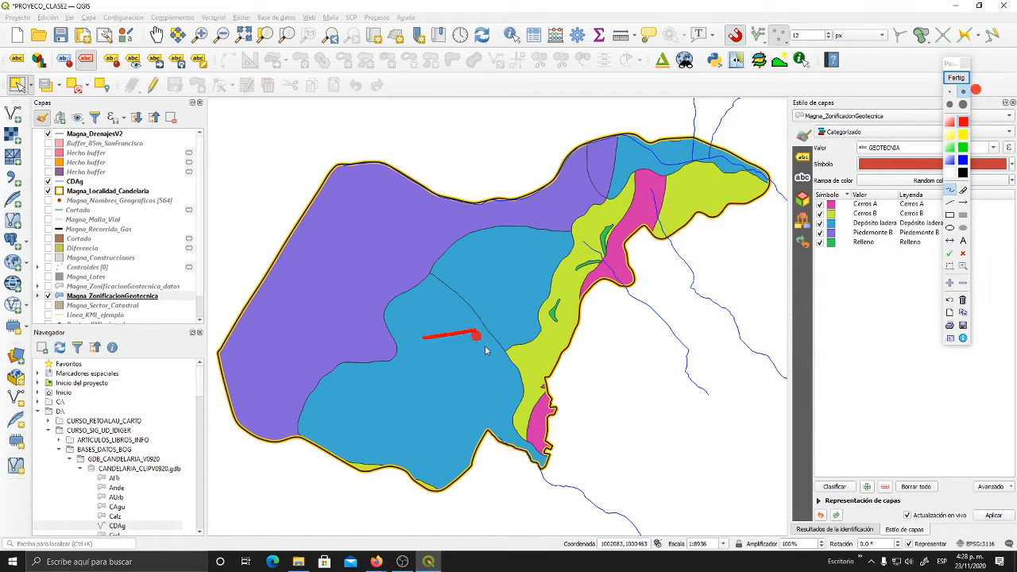
{"action": "mouse_move", "coordinate": [490, 278]}
{"action": "left_mouse_down"}
{"action": "mouse_move", "coordinate": [520, 277]}
{"action": "mouse_move", "coordinate": [441, 287]}
{"action": "mouse_move", "coordinate": [419, 347]}
{"action": "mouse_move", "coordinate": [491, 350]}
{"action": "mouse_move", "coordinate": [542, 279]}
{"action": "mouse_move", "coordinate": [468, 270]}
{"action": "mouse_move", "coordinate": [454, 289]}
{"action": "mouse_move", "coordinate": [502, 348]}
{"action": "left_mouse_up"}
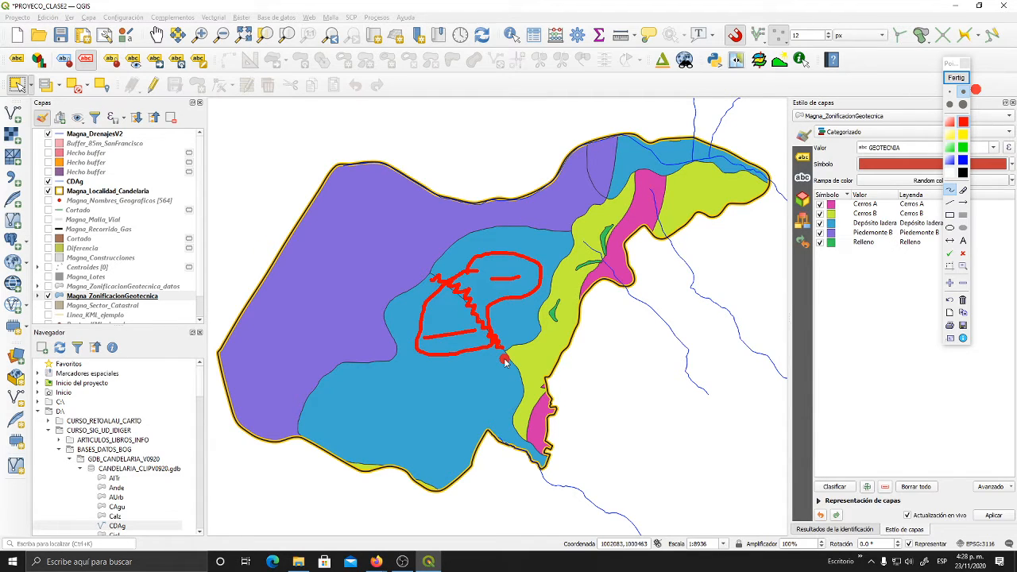
{"action": "mouse_move", "coordinate": [388, 418]}
{"action": "left_mouse_down"}
{"action": "mouse_move", "coordinate": [391, 396]}
{"action": "mouse_move", "coordinate": [402, 418]}
{"action": "mouse_move", "coordinate": [404, 407]}
{"action": "left_mouse_up"}
{"action": "mouse_move", "coordinate": [540, 241]}
{"action": "left_mouse_down"}
{"action": "mouse_move", "coordinate": [540, 253]}
{"action": "mouse_move", "coordinate": [545, 245]}
{"action": "left_mouse_up"}
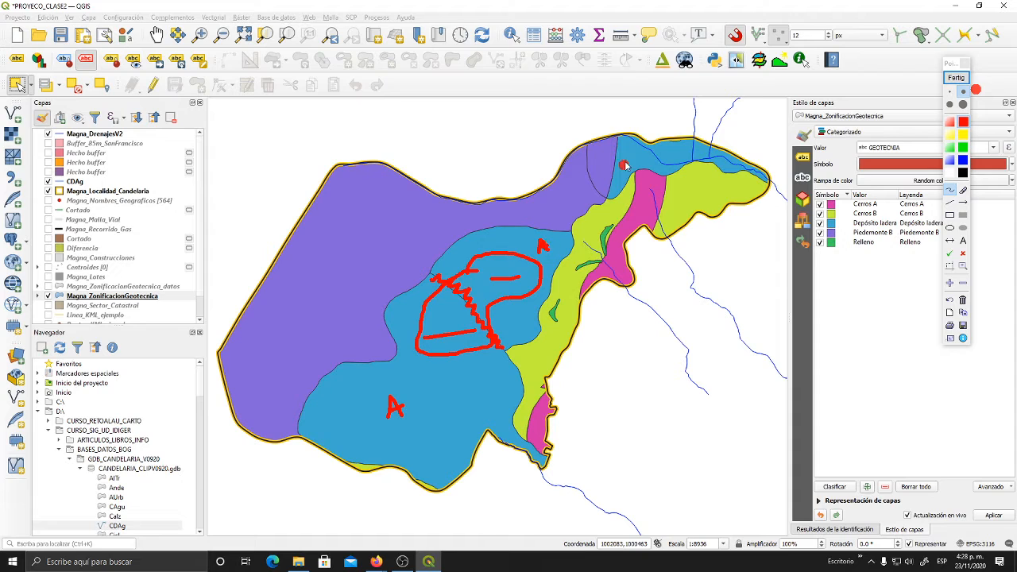
{"action": "mouse_move", "coordinate": [631, 146]}
{"action": "left_mouse_down"}
{"action": "mouse_move", "coordinate": [634, 159]}
{"action": "mouse_move", "coordinate": [645, 151]}
{"action": "left_mouse_up"}
{"action": "left_click_drag", "start_coordinate": [435, 277], "coordinate": [499, 345]}
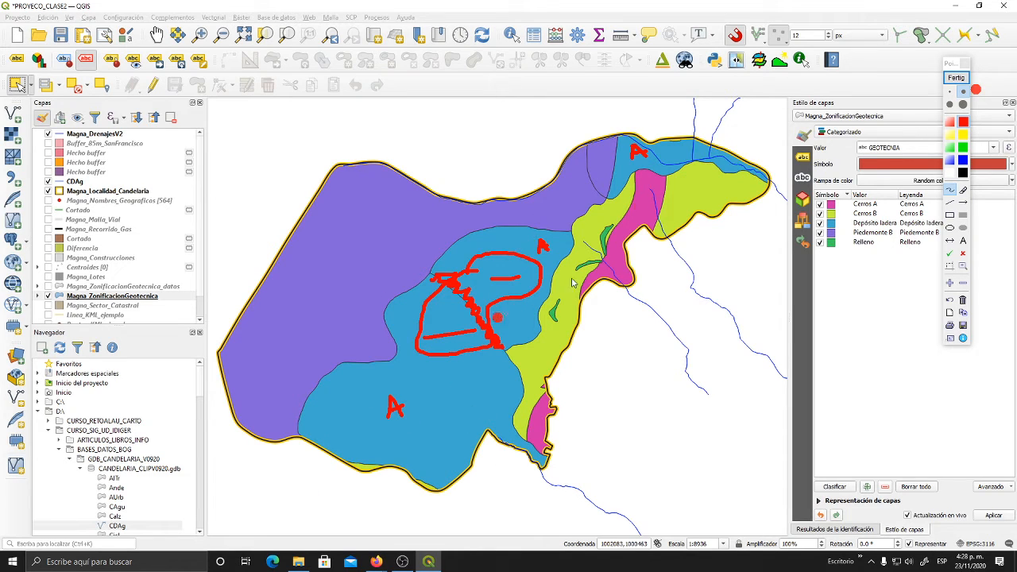
{"action": "mouse_move", "coordinate": [636, 147]}
{"action": "left_mouse_down"}
{"action": "mouse_move", "coordinate": [646, 156]}
{"action": "mouse_move", "coordinate": [651, 148]}
{"action": "left_mouse_up"}
{"action": "left_click", "coordinate": [956, 77]}
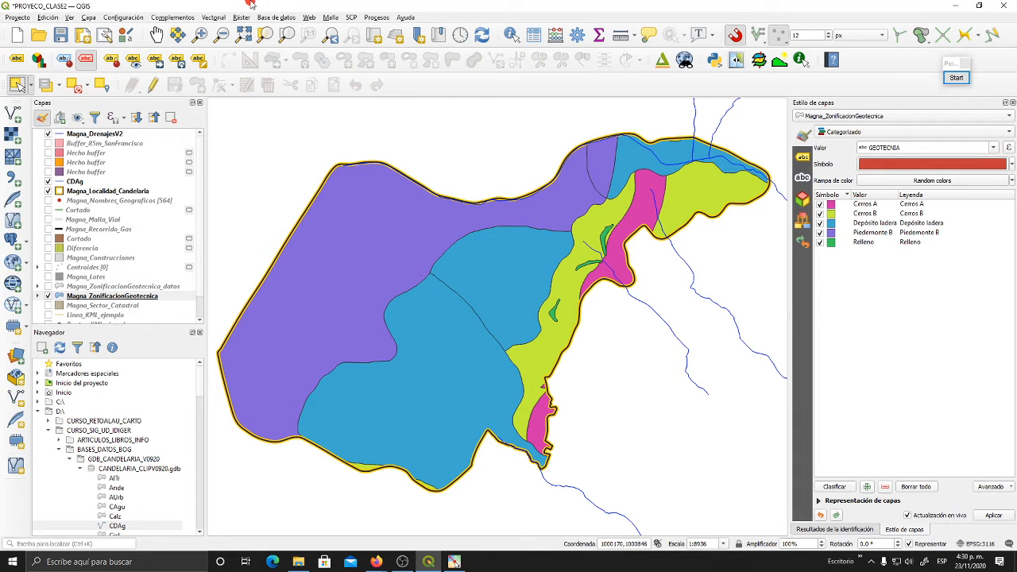
- Start a Dissolve operation with Magna_ZonificacionGeotecnica as the input layer
{"action": "left_click", "coordinate": [215, 17]}
{"action": "mouse_move", "coordinate": [254, 30]}
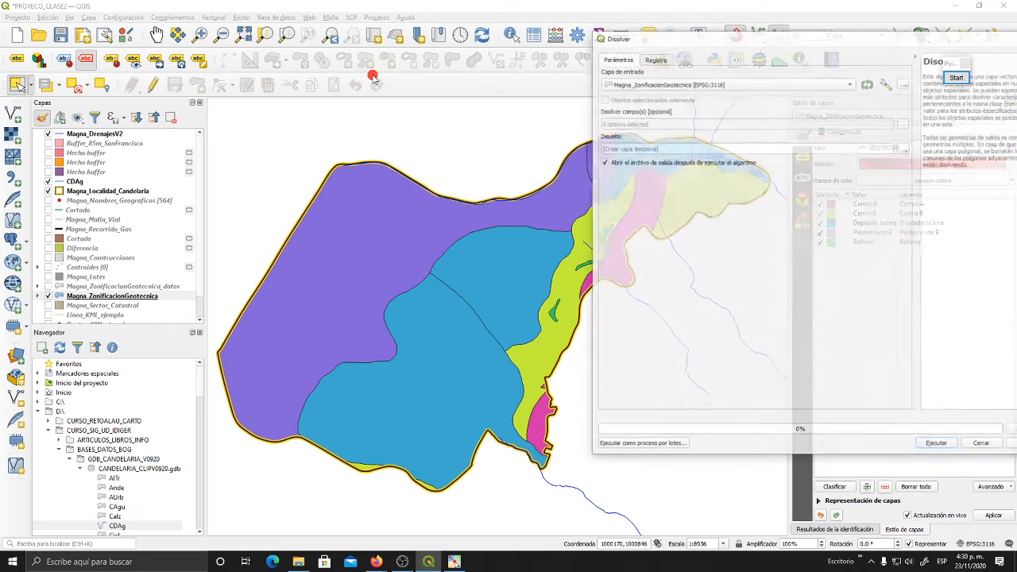
{"action": "left_click", "coordinate": [374, 78]}
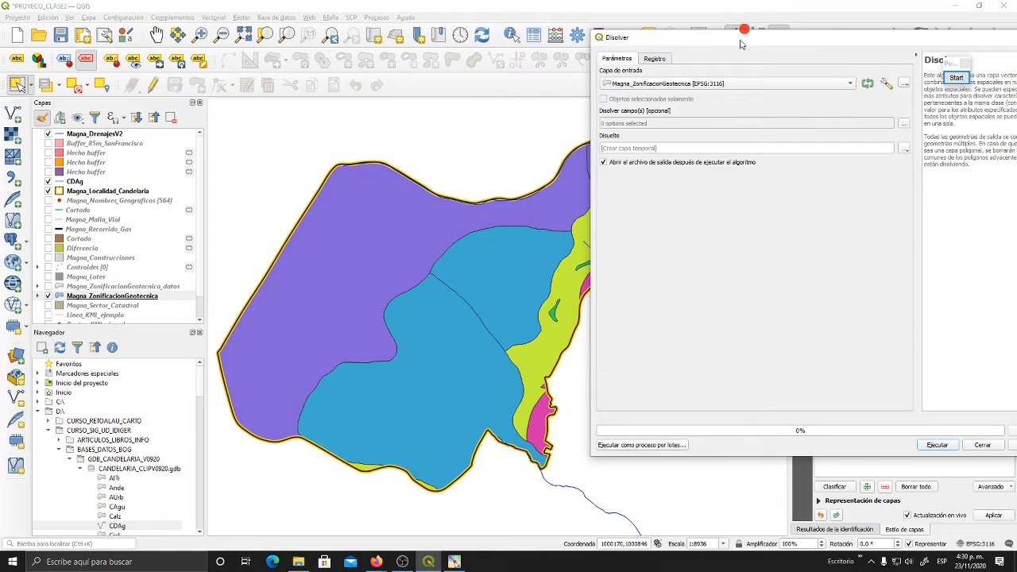
{"action": "left_click_drag", "start_coordinate": [741, 40], "coordinate": [527, 50]}
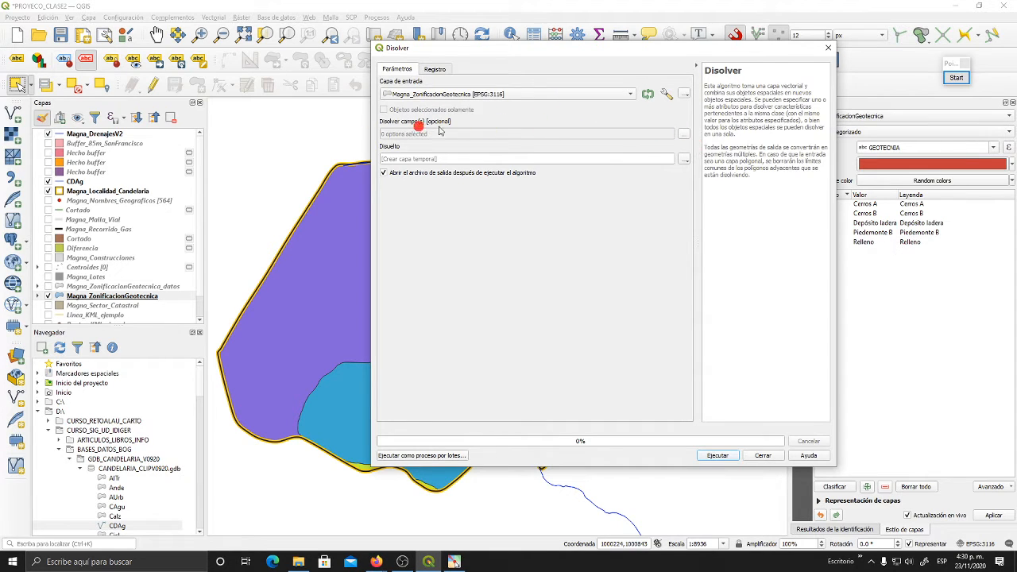
- Set GEOTECNIA as the field to dissolve by
{"action": "left_click", "coordinate": [683, 136]}
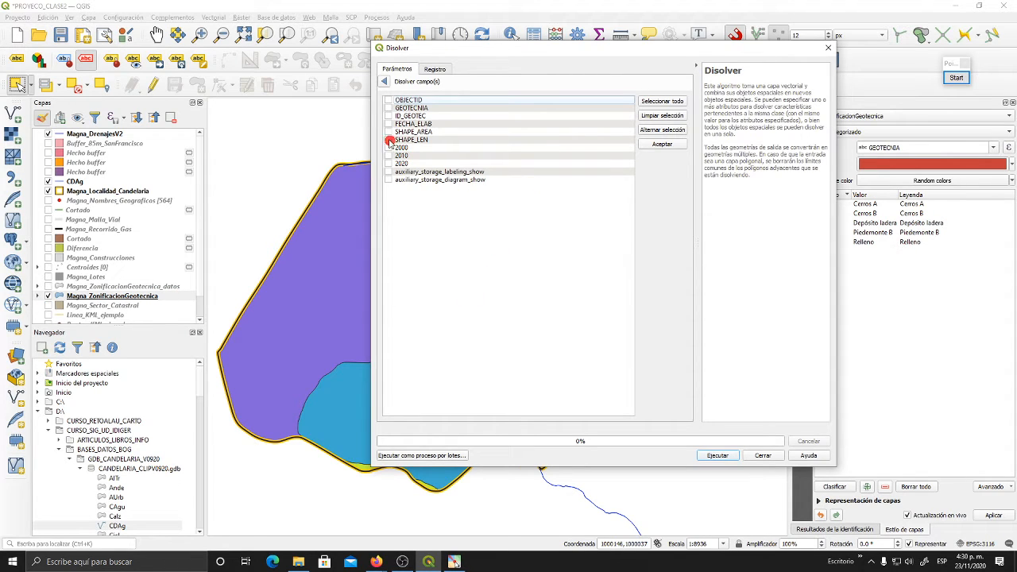
{"action": "left_click", "coordinate": [387, 108]}
- Review the Magna_ZonificacionGeotecnica attribute table alongside the dissolve field list, checking the GEOTECNIA values, and close the table
{"action": "left_click", "coordinate": [81, 296]}
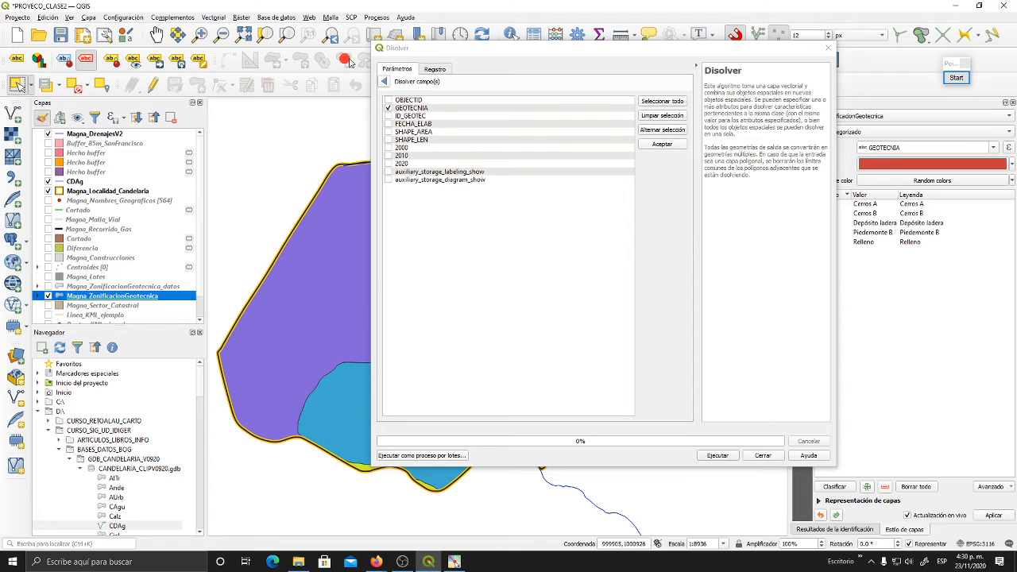
{"action": "left_click_drag", "start_coordinate": [434, 49], "coordinate": [439, 92]}
{"action": "left_click", "coordinate": [128, 294]}
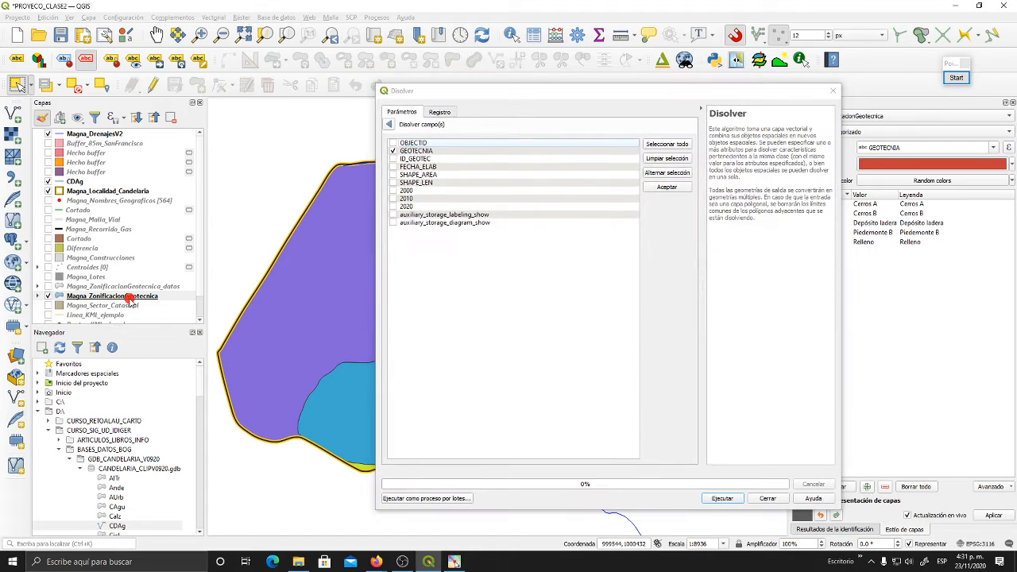
{"action": "left_click", "coordinate": [531, 37]}
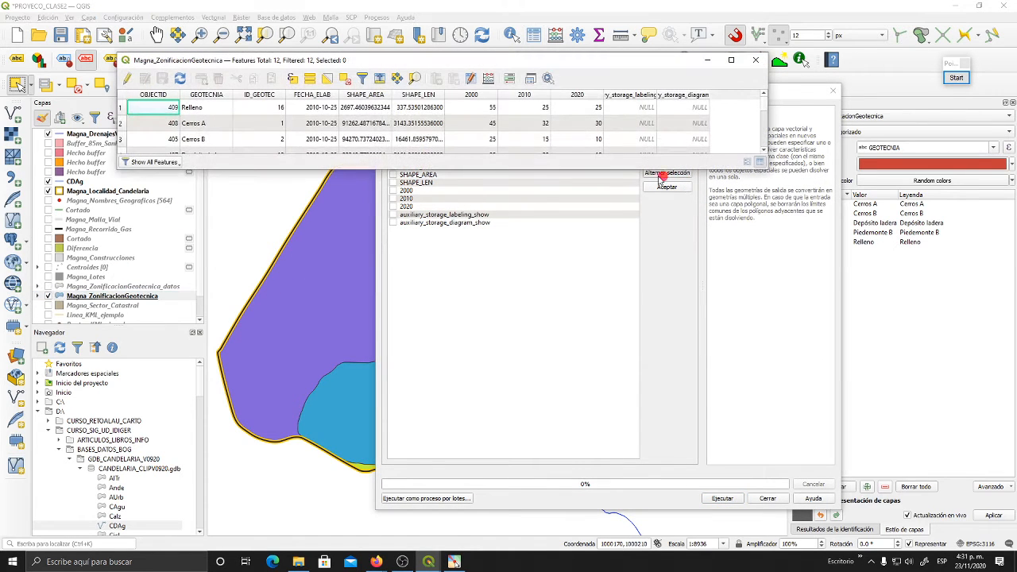
{"action": "left_click_drag", "start_coordinate": [514, 173], "coordinate": [565, 334]}
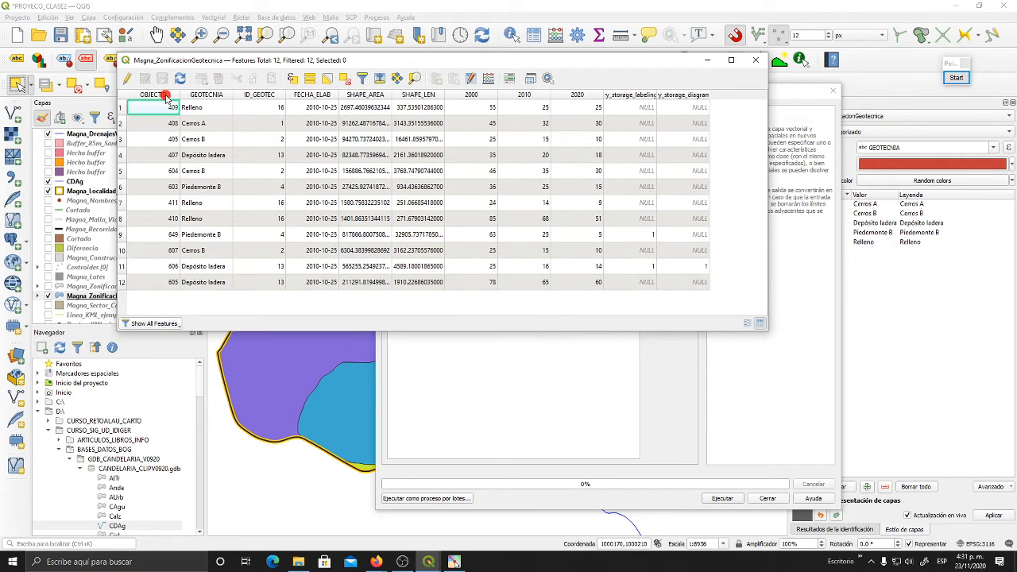
{"action": "left_click_drag", "start_coordinate": [767, 192], "coordinate": [379, 197]}
{"action": "left_click_drag", "start_coordinate": [280, 61], "coordinate": [207, 82]}
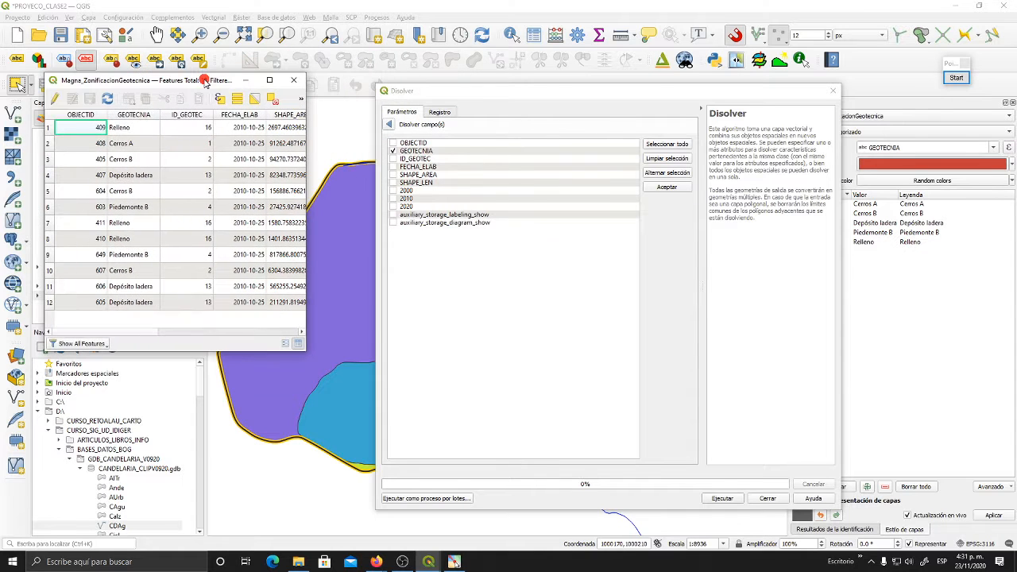
{"action": "left_click", "coordinate": [395, 152]}
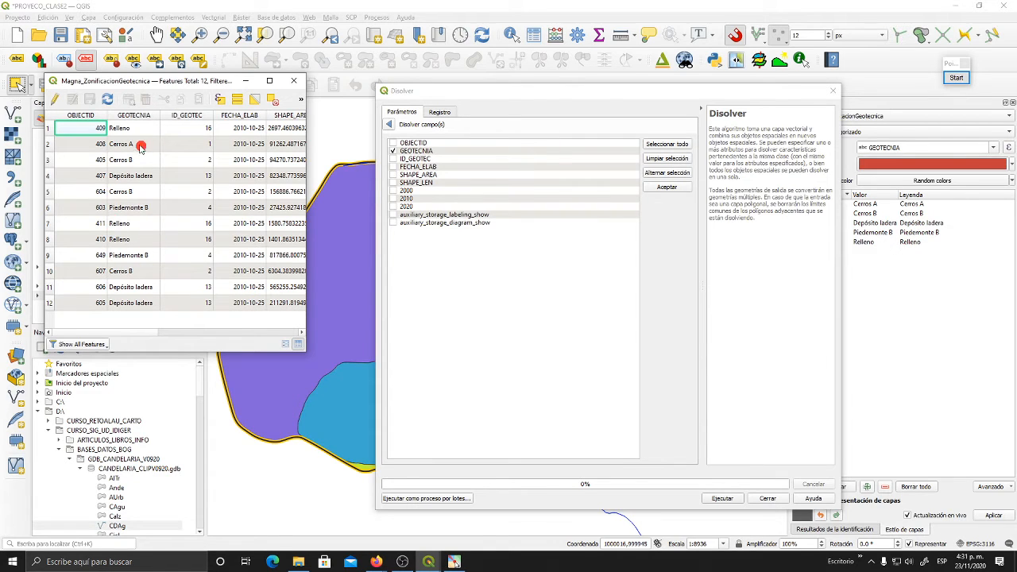
{"action": "left_click", "coordinate": [293, 80]}
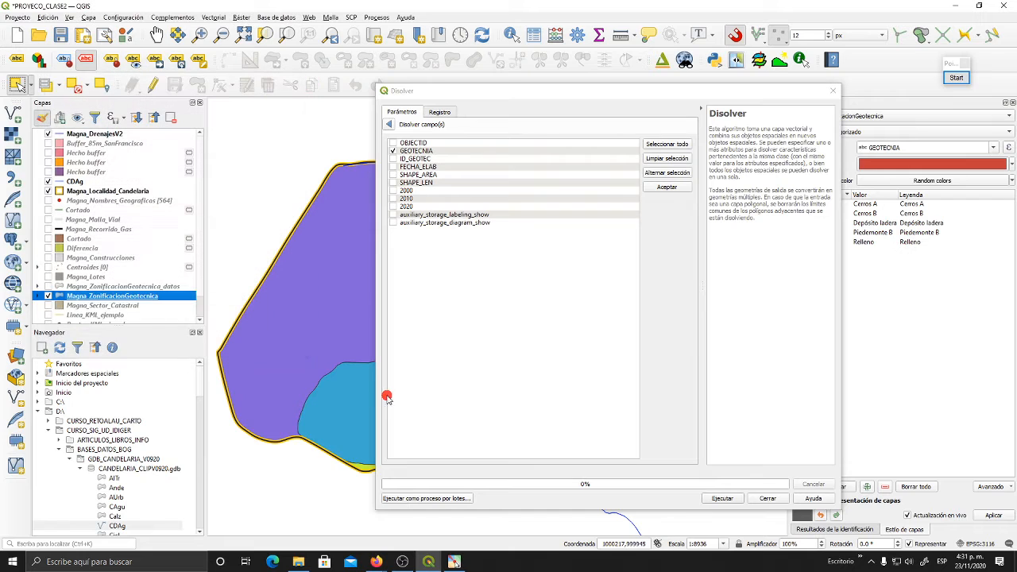
- Apply the GEOTECNIA dissolve field choice and reopen the field list to check it
{"action": "left_click", "coordinate": [389, 125]}
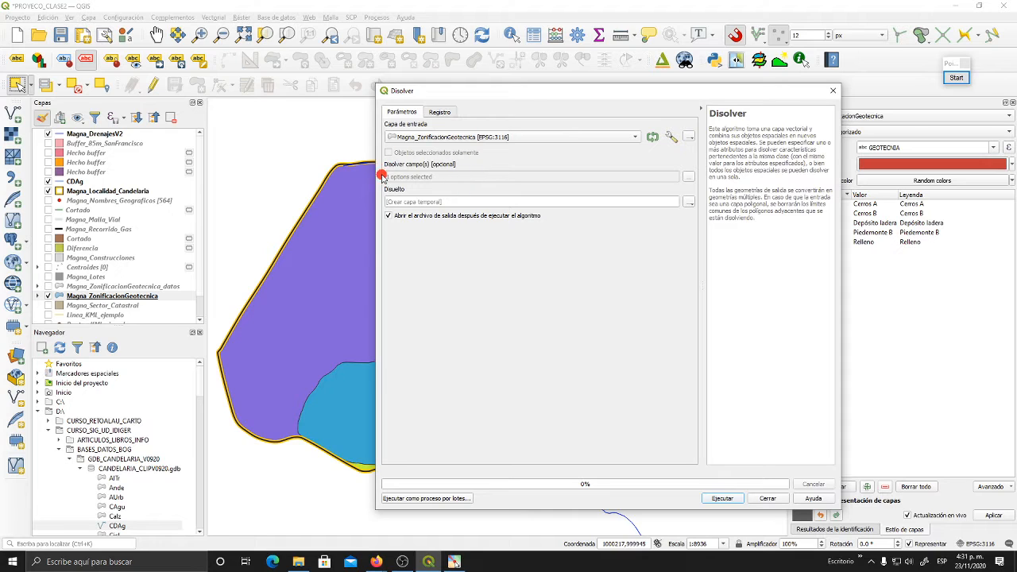
{"action": "left_click", "coordinate": [688, 177]}
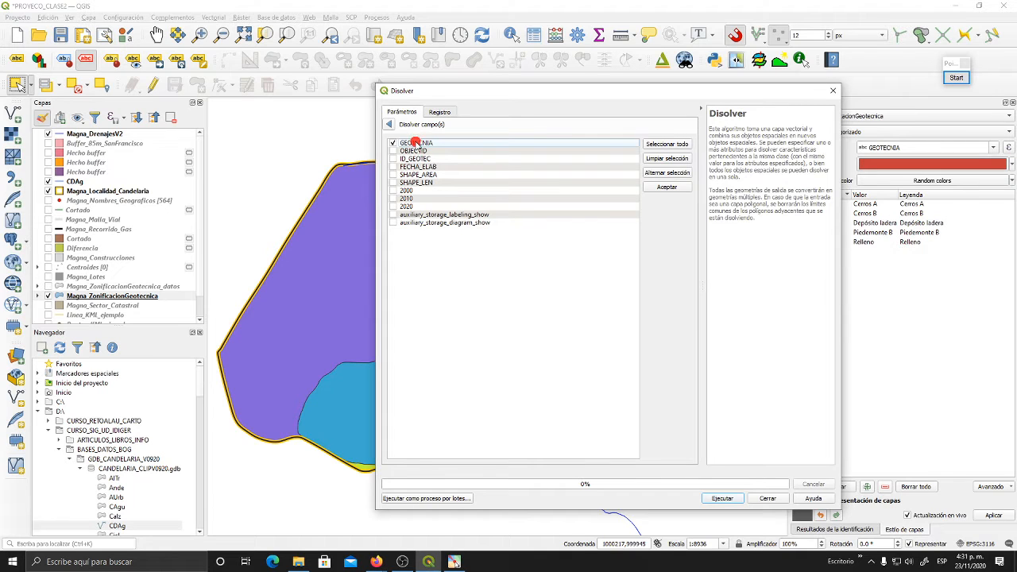
{"action": "left_click", "coordinate": [393, 142]}
- Compare the 2000 values of the Cerros B records in the Magna_ZonificacionGeotecnica attribute table, and close the table
{"action": "left_click", "coordinate": [89, 295]}
{"action": "left_click", "coordinate": [513, 35]}
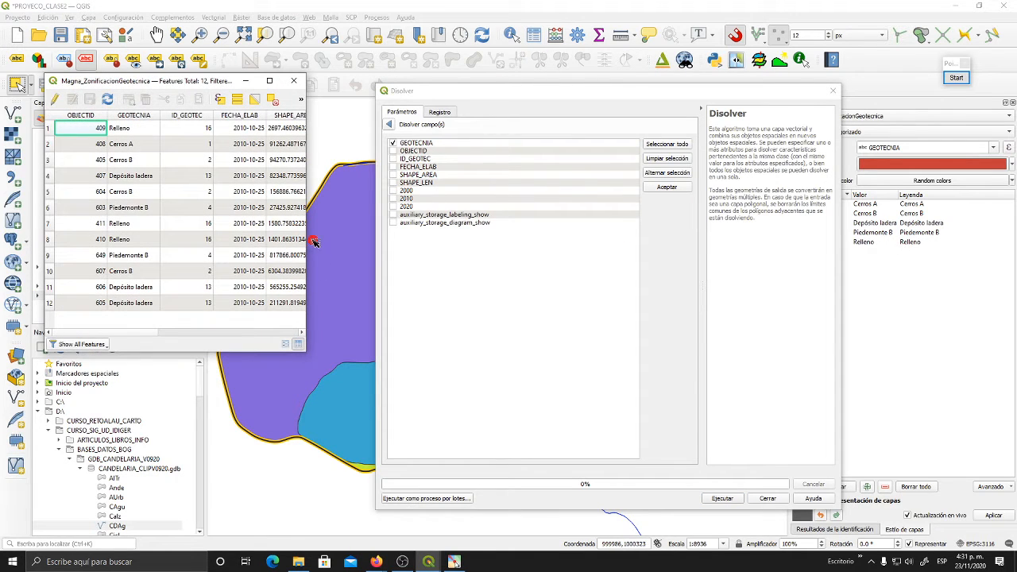
{"action": "left_click_drag", "start_coordinate": [310, 240], "coordinate": [467, 234]}
{"action": "left_click_drag", "start_coordinate": [354, 82], "coordinate": [554, 249]}
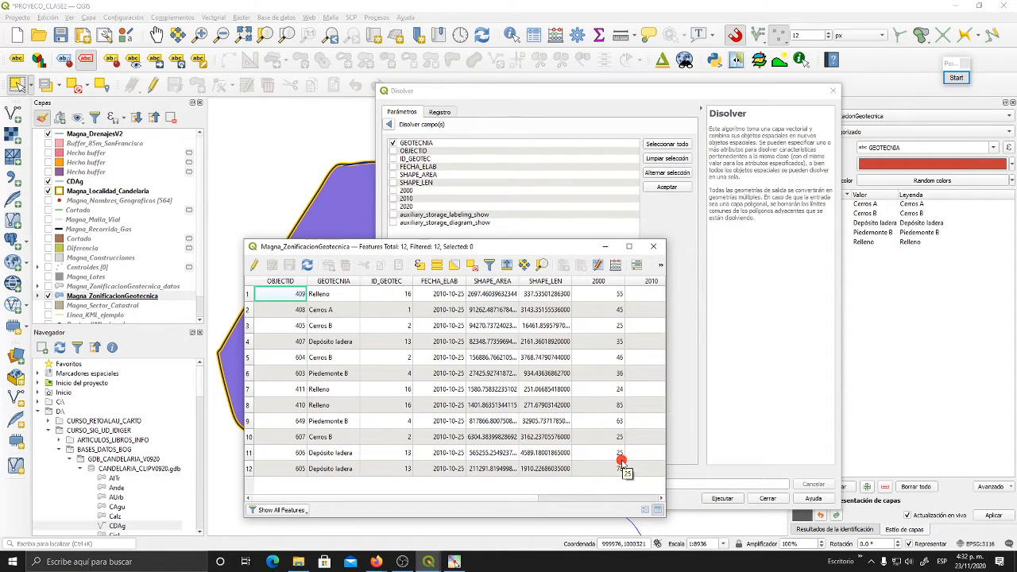
{"action": "left_click", "coordinate": [347, 437]}
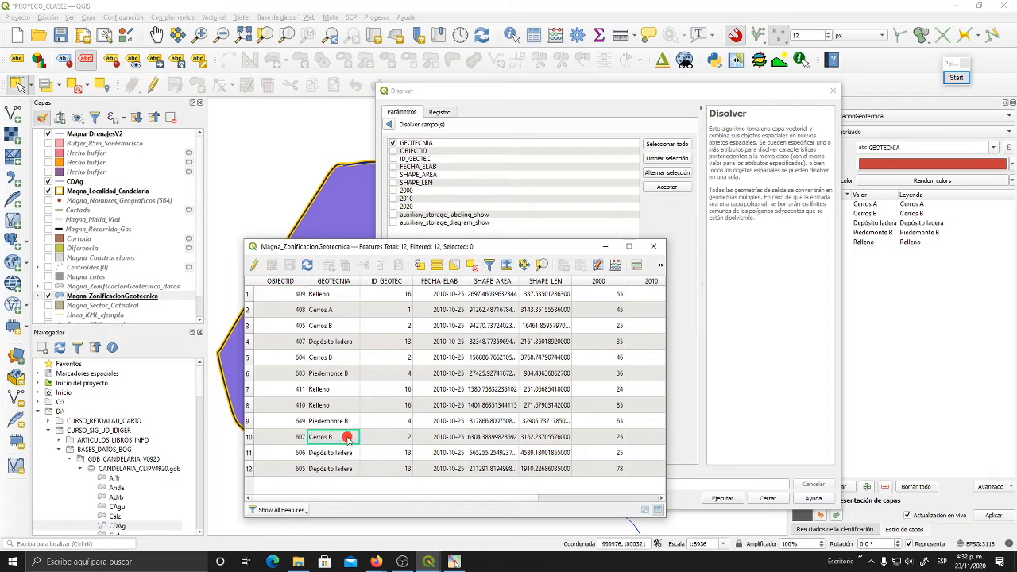
{"action": "left_click", "coordinate": [617, 438]}
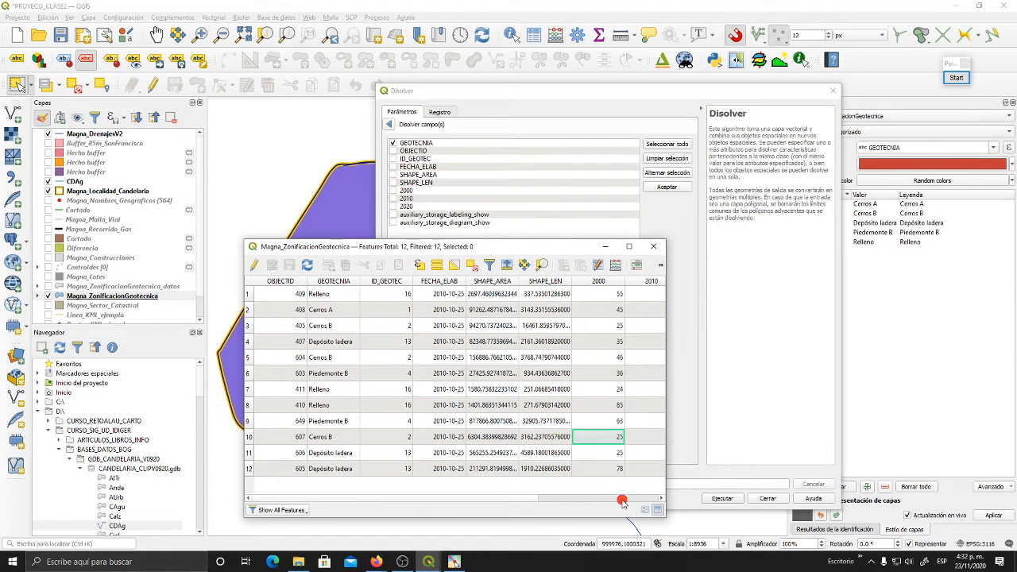
{"action": "left_click", "coordinate": [332, 357]}
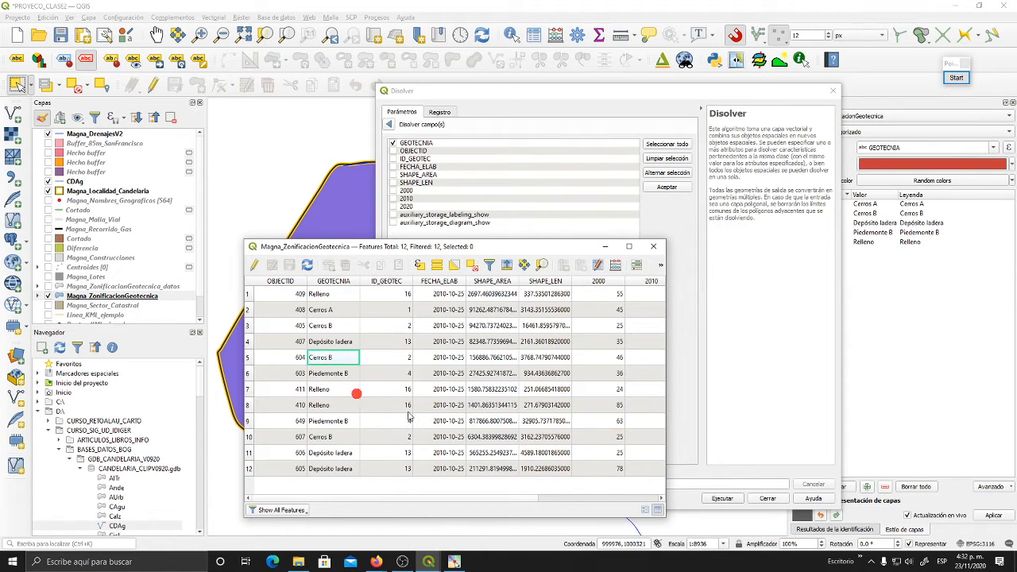
{"action": "left_click", "coordinate": [610, 358]}
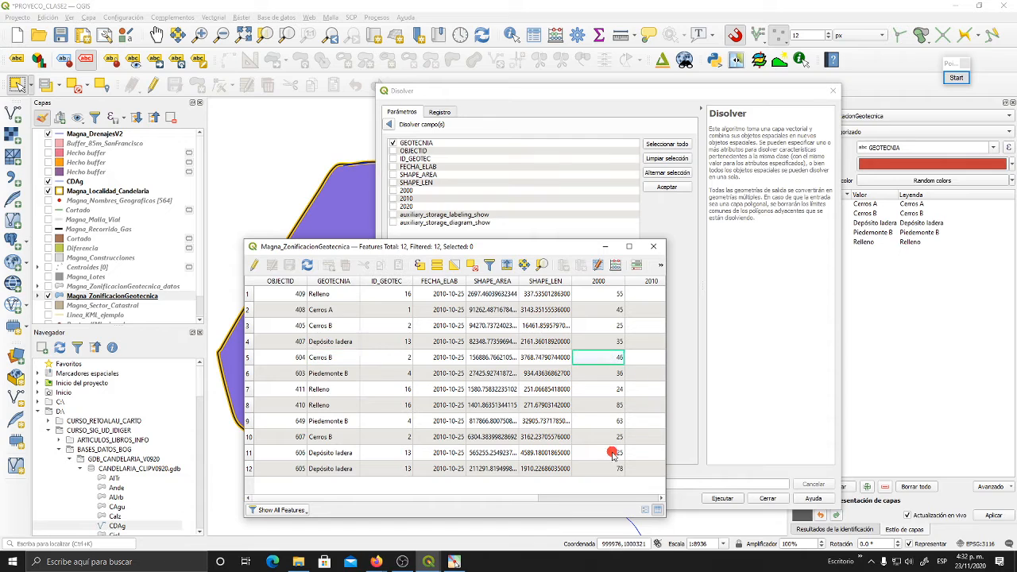
{"action": "left_click", "coordinate": [332, 359]}
{"action": "left_click", "coordinate": [610, 360]}
{"action": "left_click", "coordinate": [654, 247]}
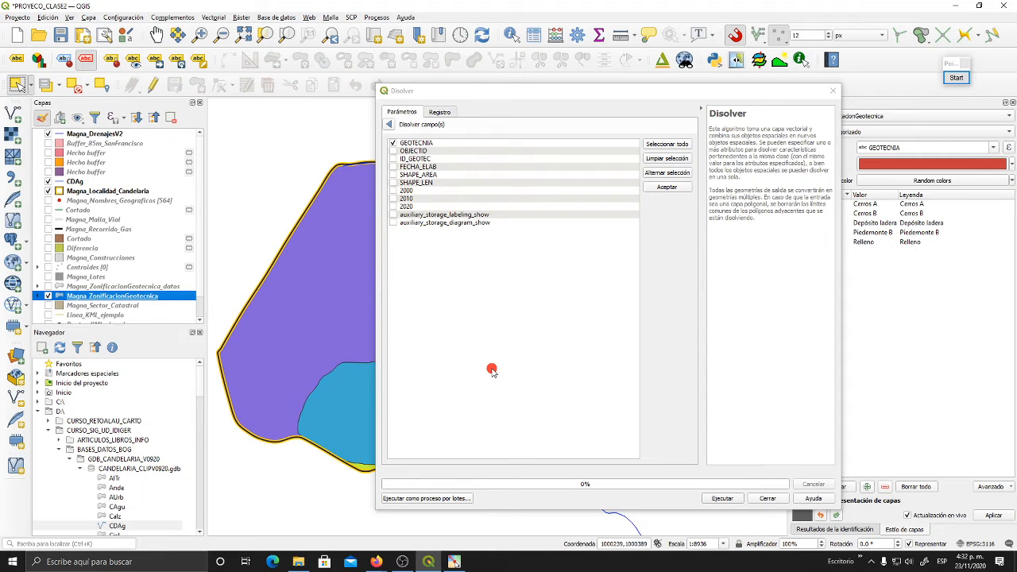
- Run the Dissolve by GEOTECNIA into a temporary layer and close the tool
{"action": "left_click", "coordinate": [388, 124]}
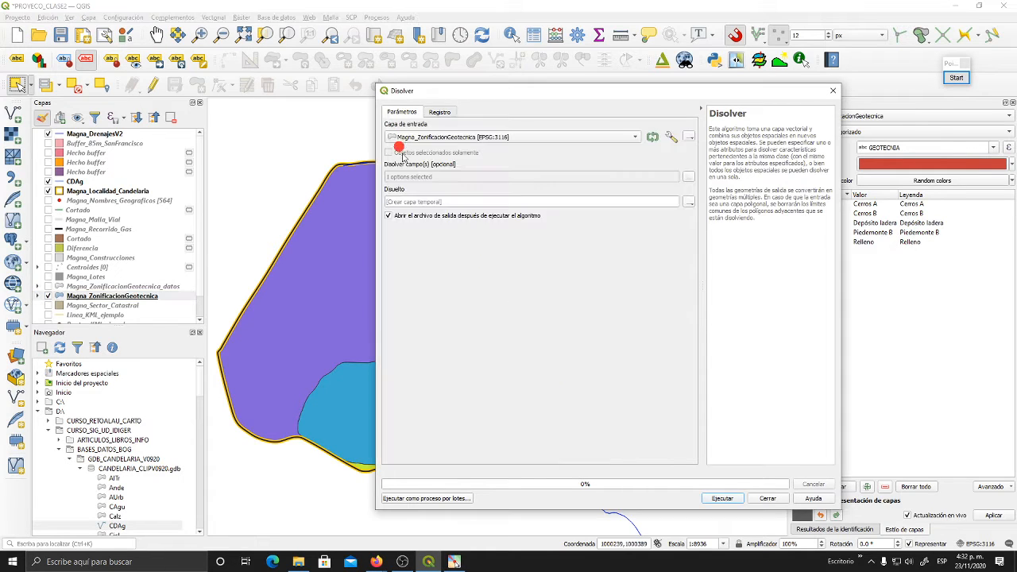
{"action": "left_click_drag", "start_coordinate": [545, 85], "coordinate": [589, 40]}
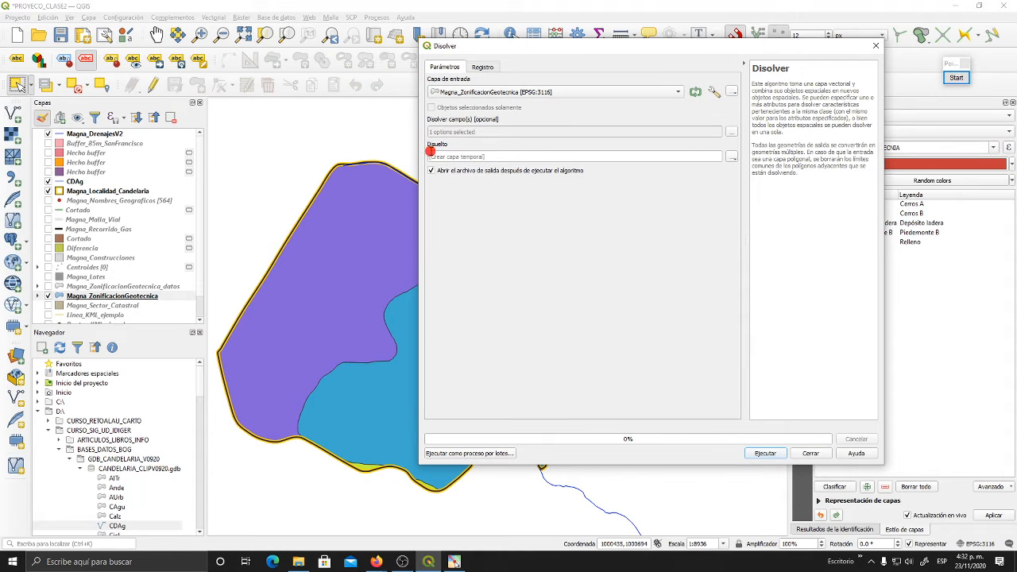
{"action": "left_click", "coordinate": [763, 454]}
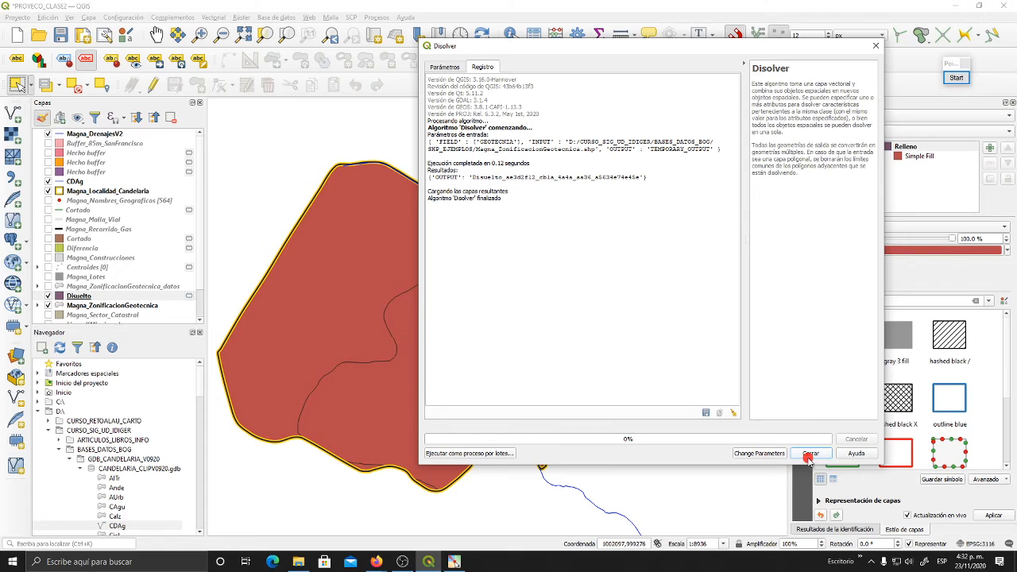
{"action": "left_click", "coordinate": [810, 454]}
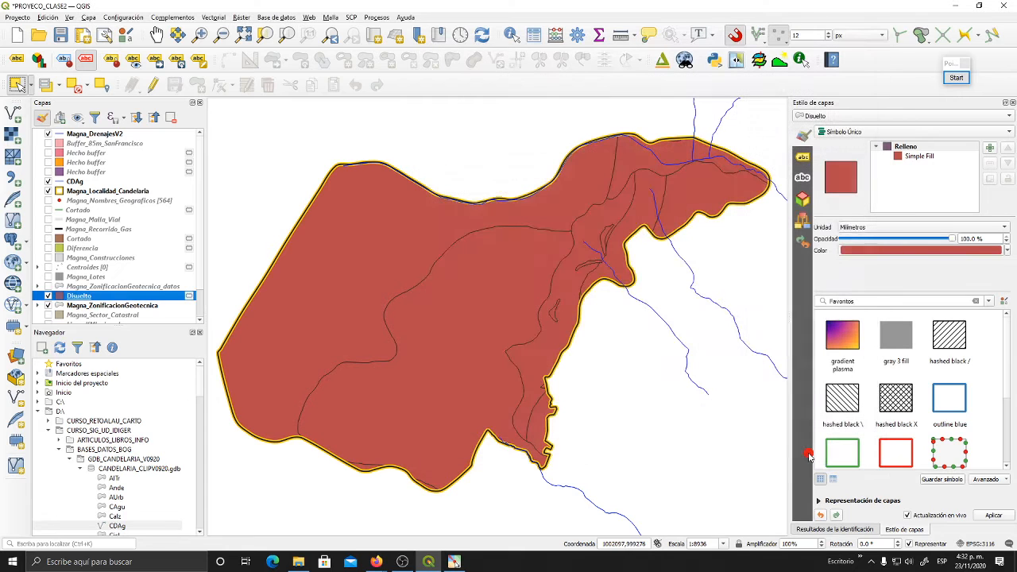
- Toggle the Disuelto layer's visibility repeatedly to compare its merged polygons with the original geotechnical zones, leaving it shown
{"action": "left_click_drag", "start_coordinate": [596, 354], "coordinate": [573, 369]}
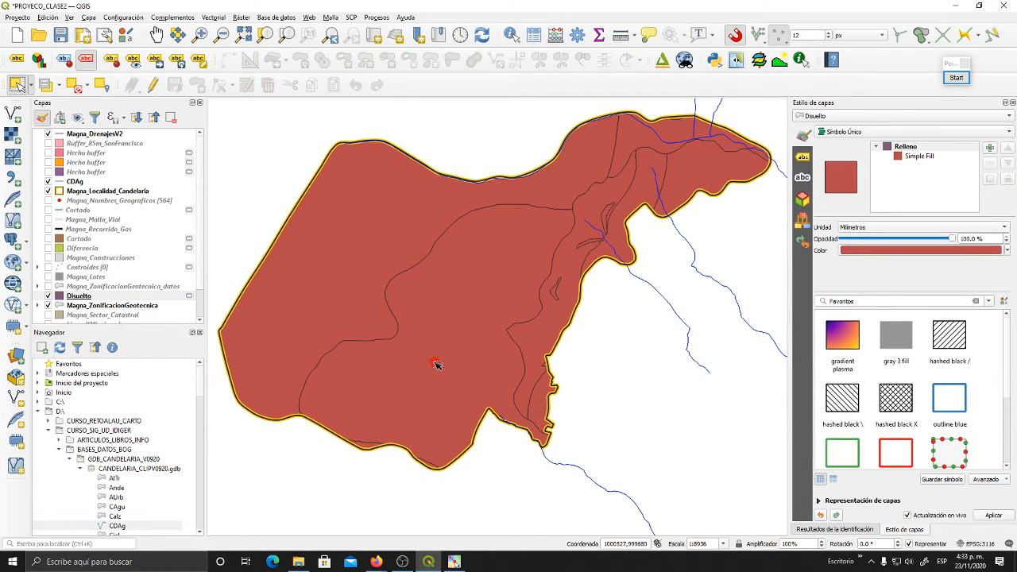
{"action": "left_click", "coordinate": [48, 295]}
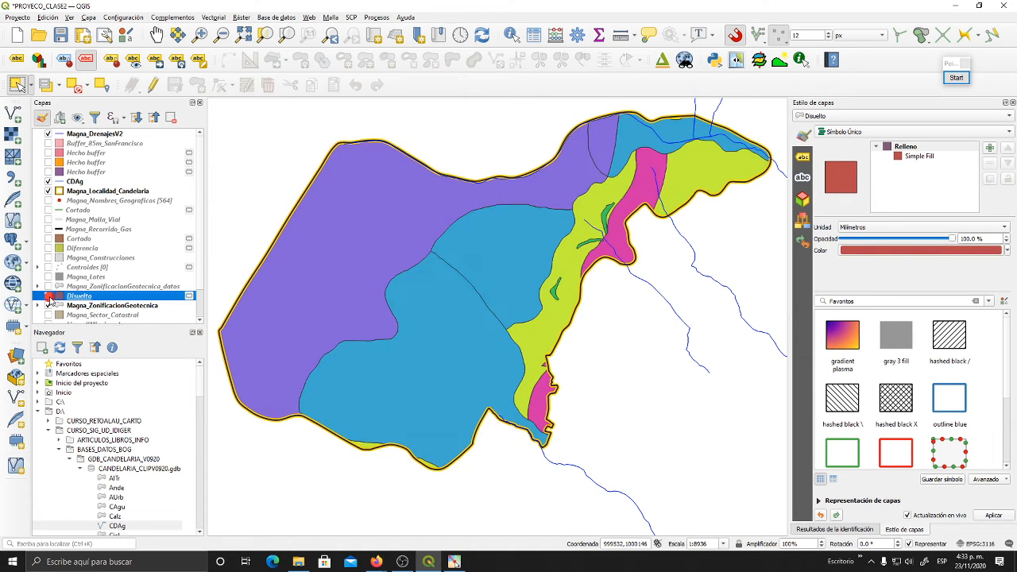
{"action": "left_click", "coordinate": [49, 296]}
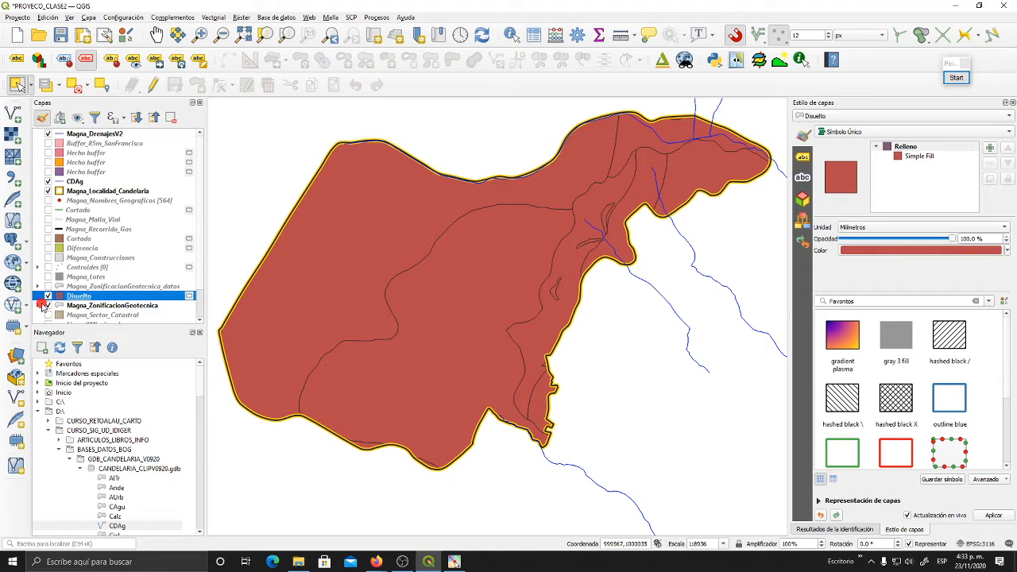
{"action": "left_click", "coordinate": [47, 296]}
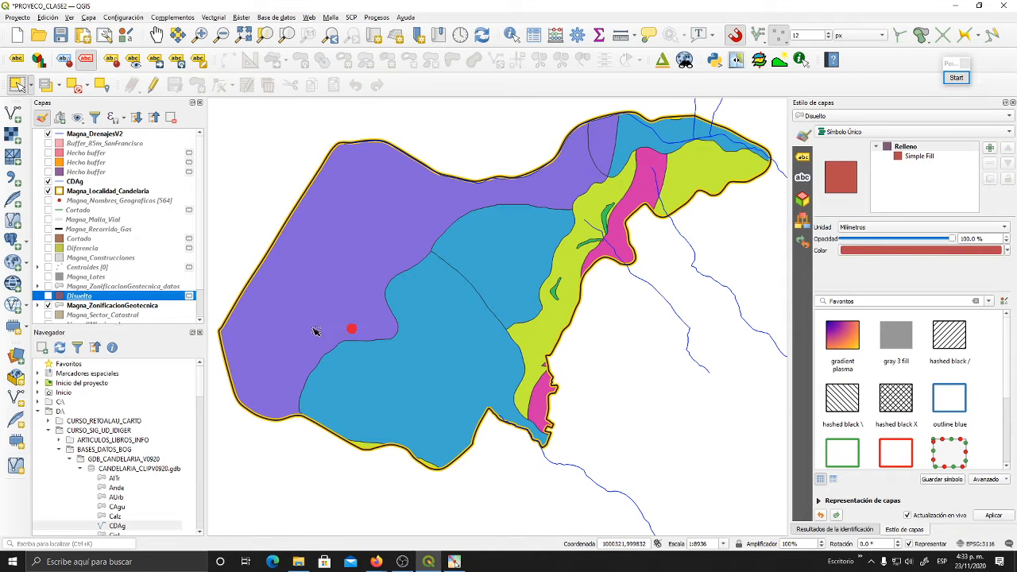
{"action": "left_click", "coordinate": [49, 296]}
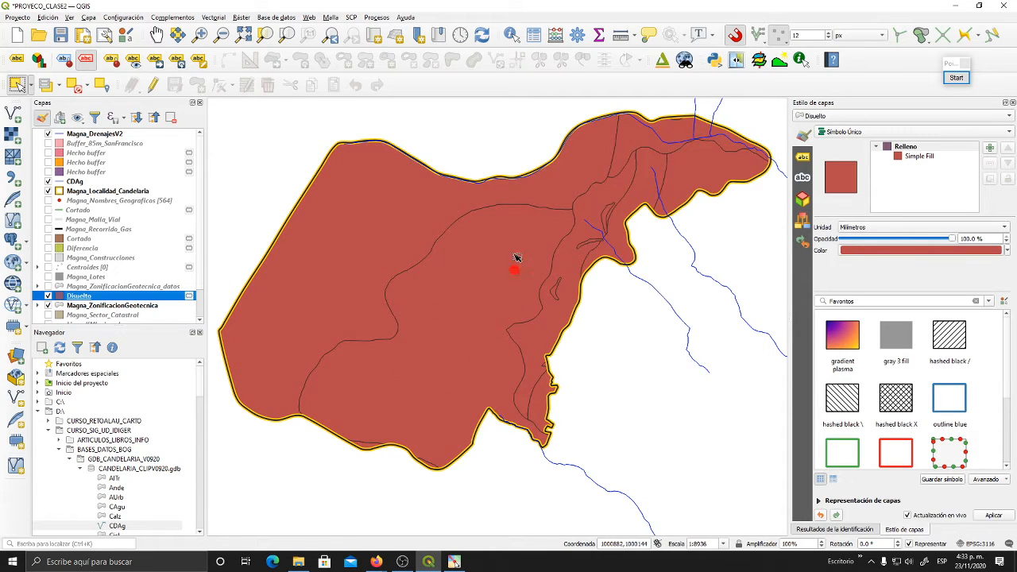
{"action": "left_click_drag", "start_coordinate": [532, 252], "coordinate": [539, 281]}
{"action": "left_click", "coordinate": [49, 296]}
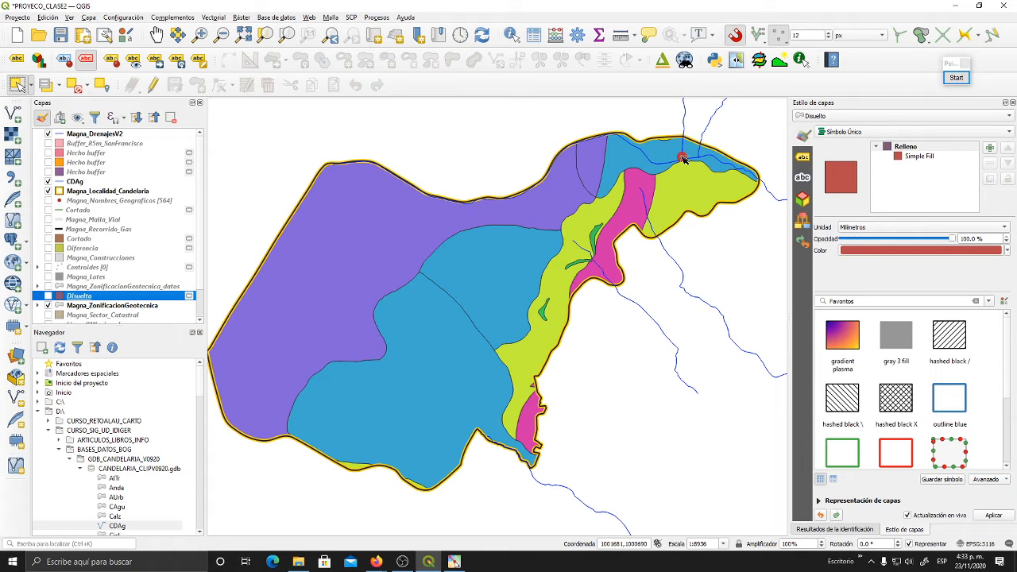
{"action": "left_click", "coordinate": [49, 296]}
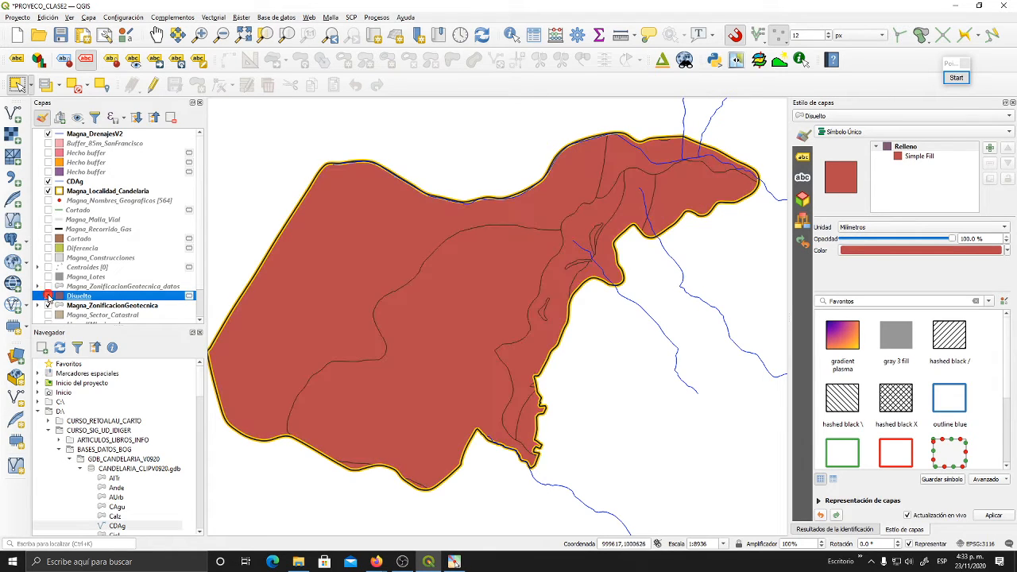
{"action": "left_click_drag", "start_coordinate": [438, 304], "coordinate": [455, 320]}
- Open the Disuelto attribute table beside the map and select the Relleno record to locate its polygons
{"action": "left_click", "coordinate": [83, 296]}
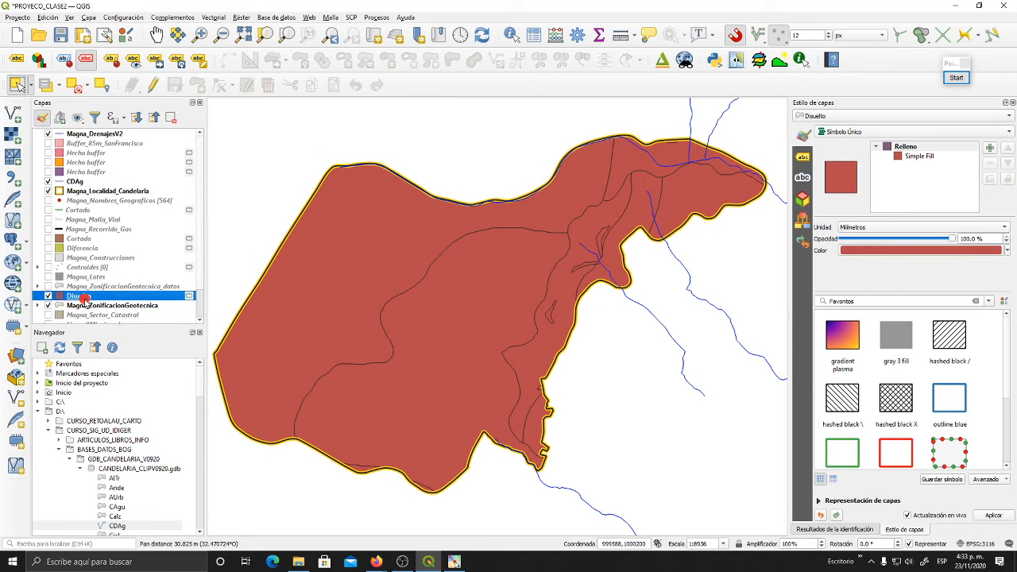
{"action": "left_click", "coordinate": [533, 34]}
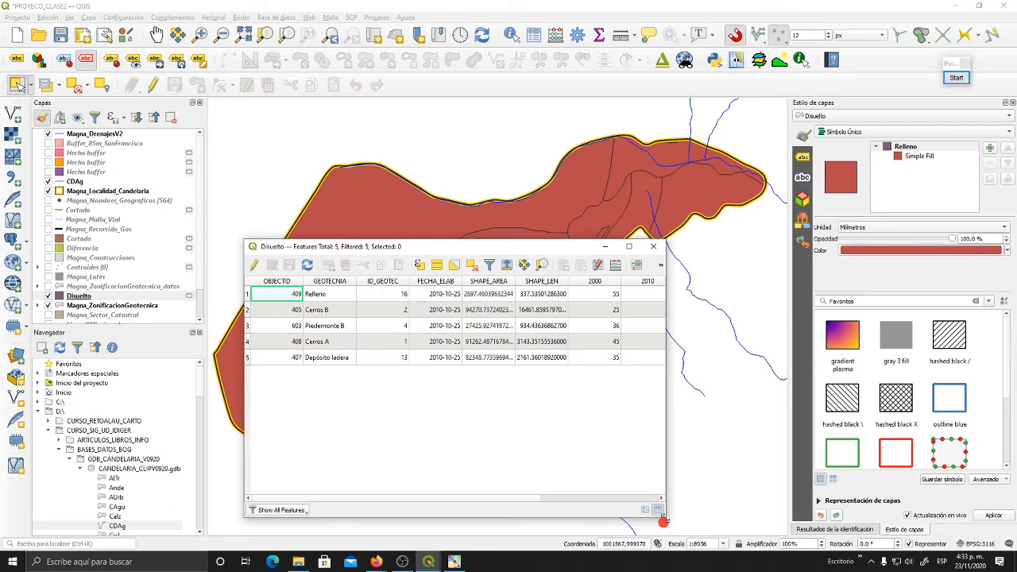
{"action": "left_click_drag", "start_coordinate": [664, 516], "coordinate": [729, 421]}
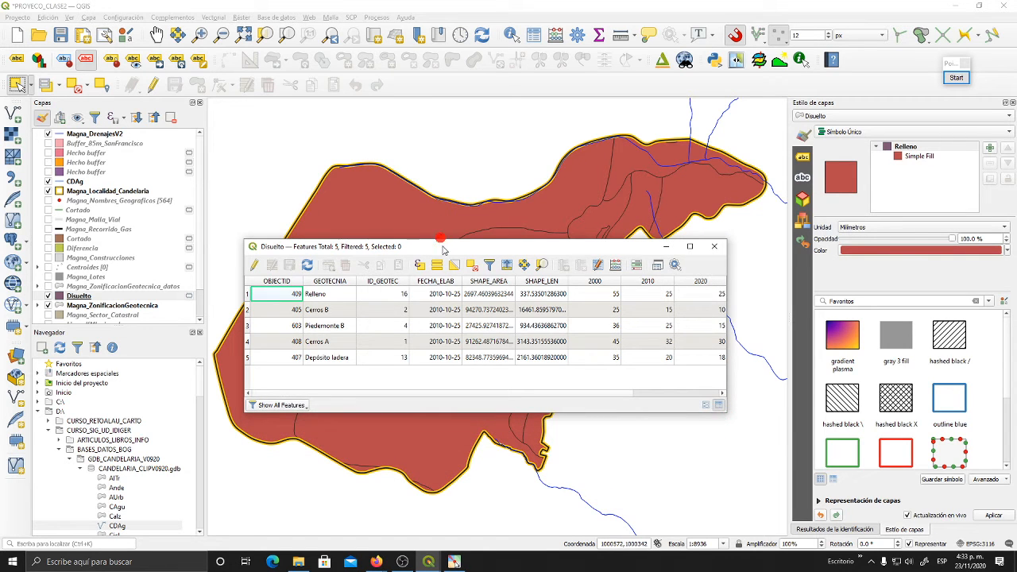
{"action": "left_click_drag", "start_coordinate": [443, 249], "coordinate": [574, 292]}
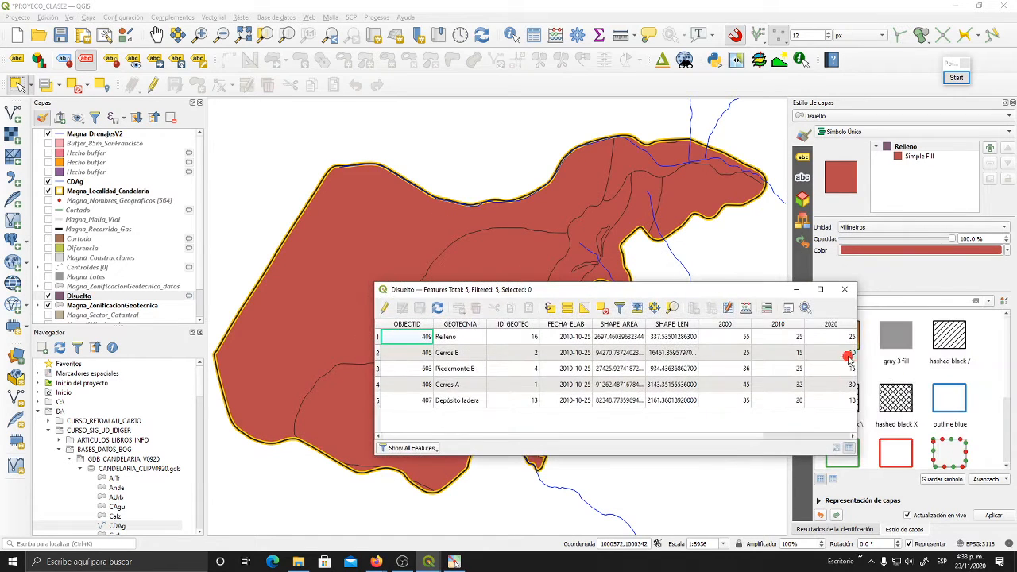
{"action": "left_click_drag", "start_coordinate": [856, 356], "coordinate": [610, 355]}
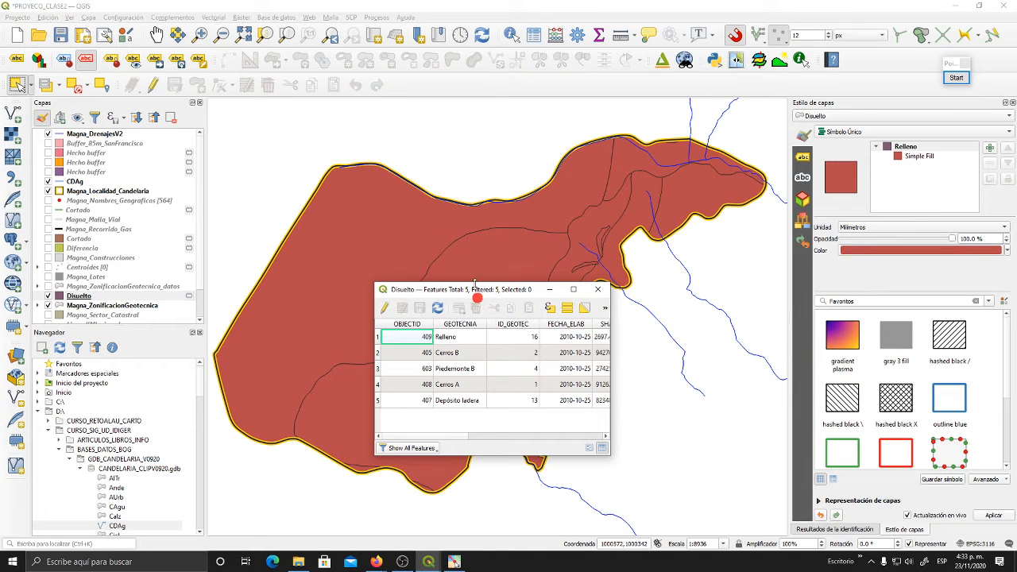
{"action": "left_click_drag", "start_coordinate": [476, 283], "coordinate": [755, 305]}
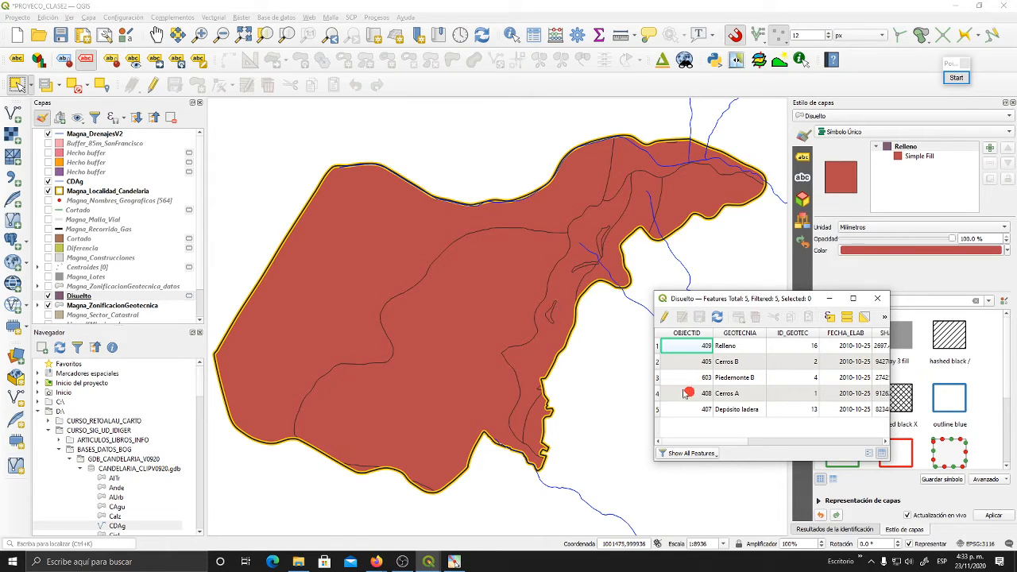
{"action": "left_click", "coordinate": [657, 347]}
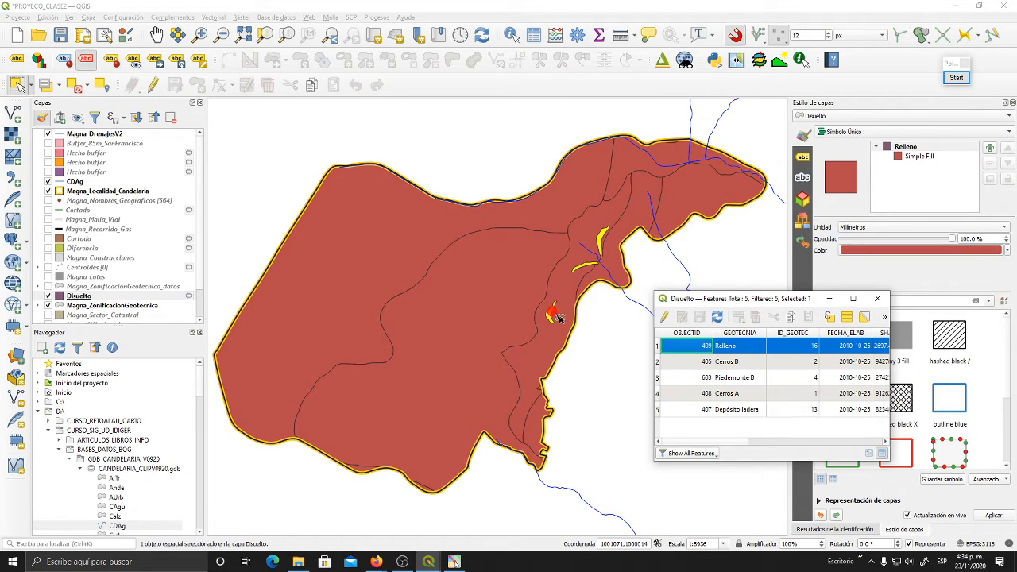
- Widen the Disuelto attribute table to show all its columns and place it clear of the Relleno polygons on the map
{"action": "left_click_drag", "start_coordinate": [715, 298], "coordinate": [278, 267]}
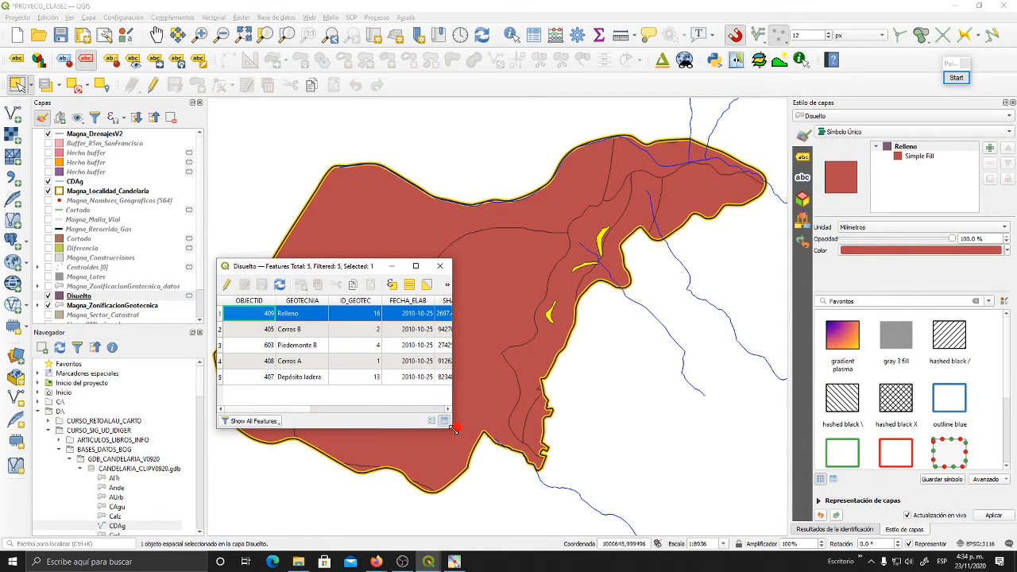
{"action": "left_click_drag", "start_coordinate": [451, 428], "coordinate": [841, 464]}
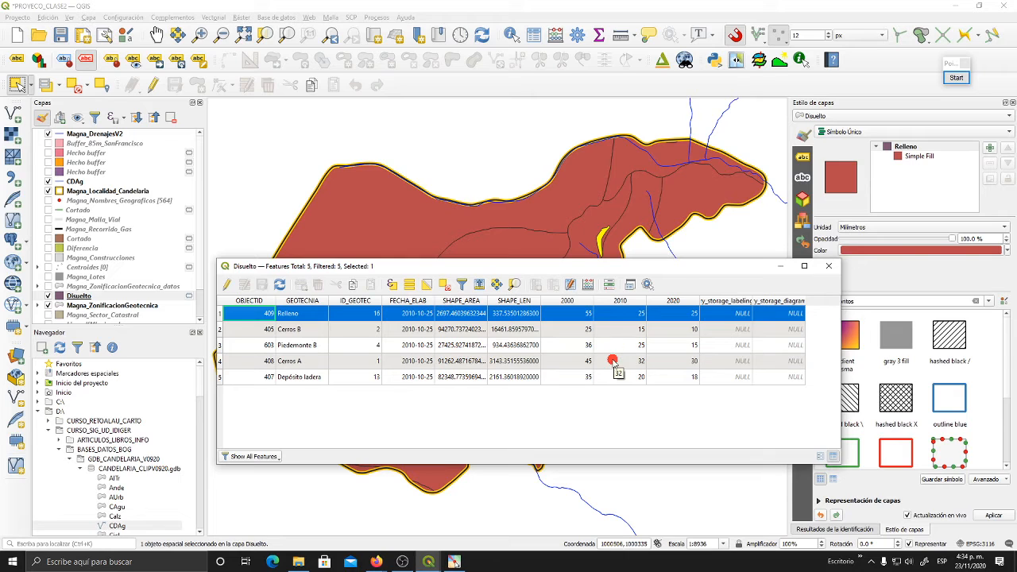
{"action": "left_click_drag", "start_coordinate": [600, 266], "coordinate": [483, 24]}
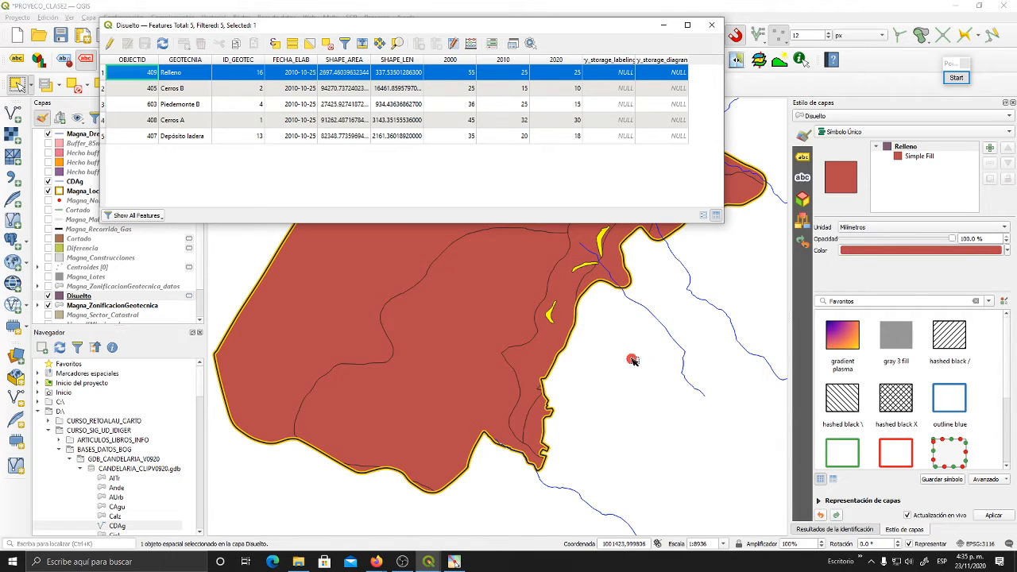
- Deselect and reselect the Relleno record to compare its polygons on the map, clear the selection, and close the Disuelto table
{"action": "left_click", "coordinate": [327, 43]}
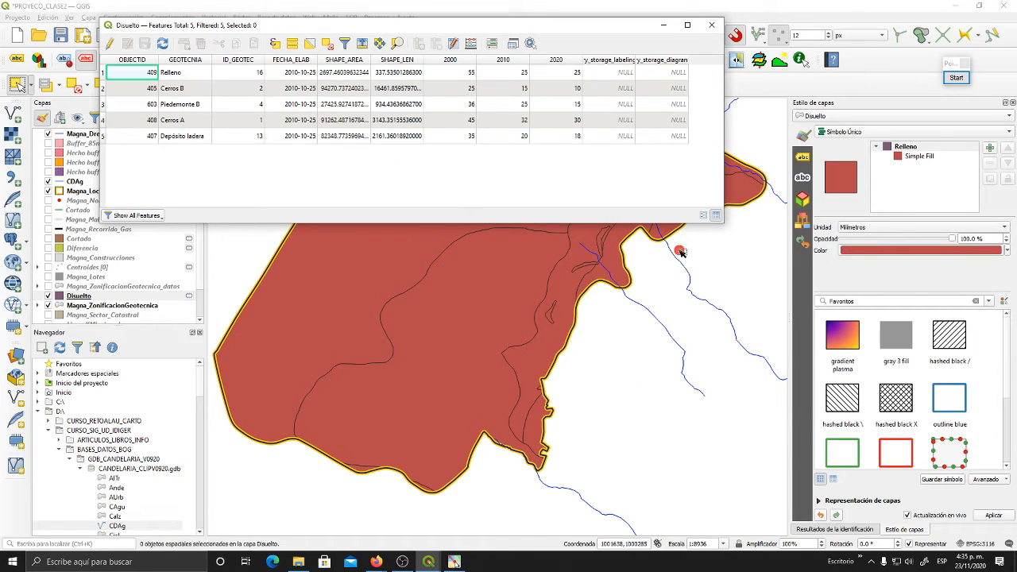
{"action": "left_click", "coordinate": [102, 72]}
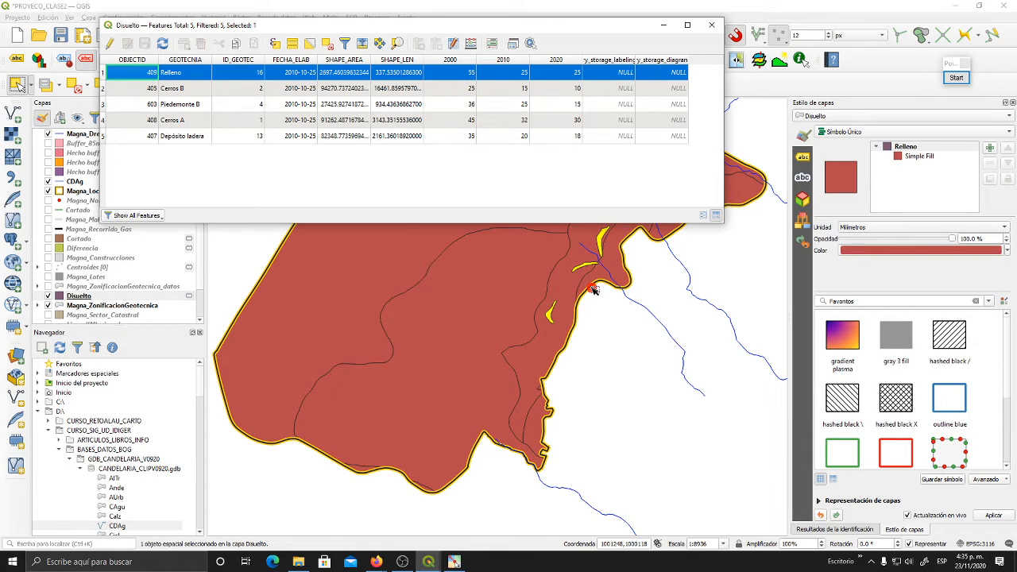
{"action": "left_click", "coordinate": [327, 43]}
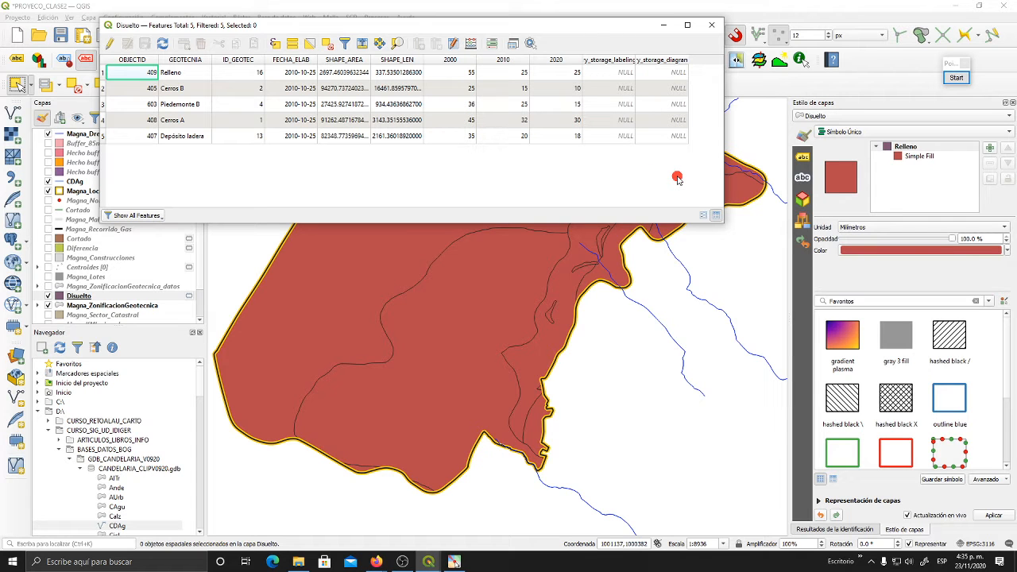
{"action": "left_click", "coordinate": [711, 25]}
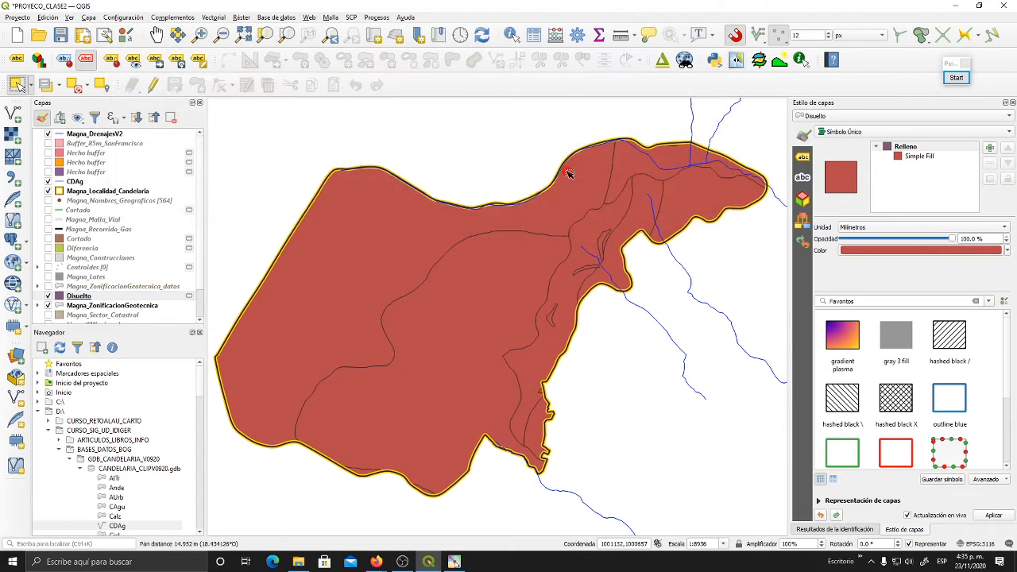
{"action": "left_click_drag", "start_coordinate": [568, 171], "coordinate": [570, 176]}
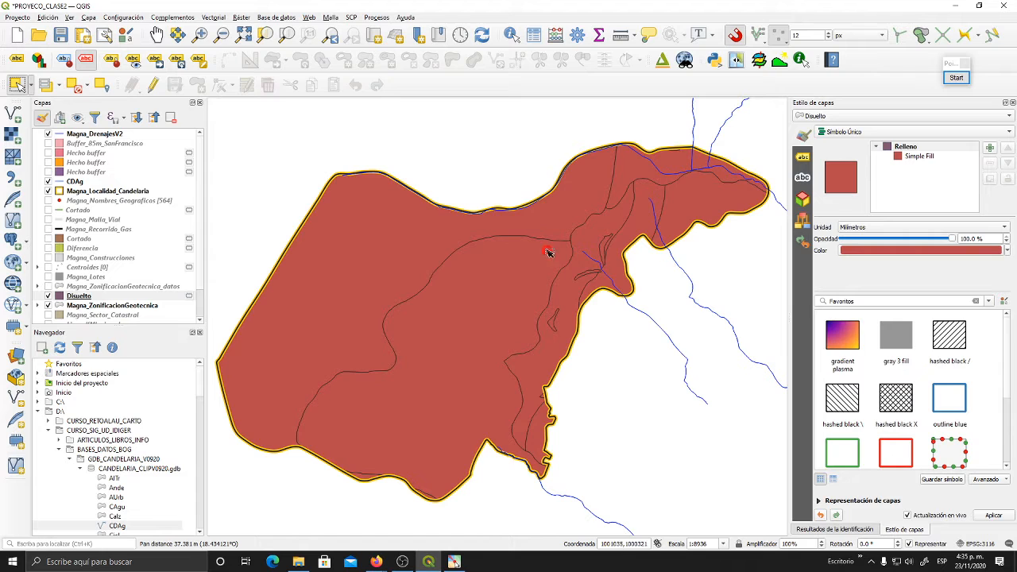
- Open the symbology settings in the Disuelto layer's properties
{"action": "scroll", "coordinate": [185, 291], "scroll_direction": "down", "scroll_amount": 1}
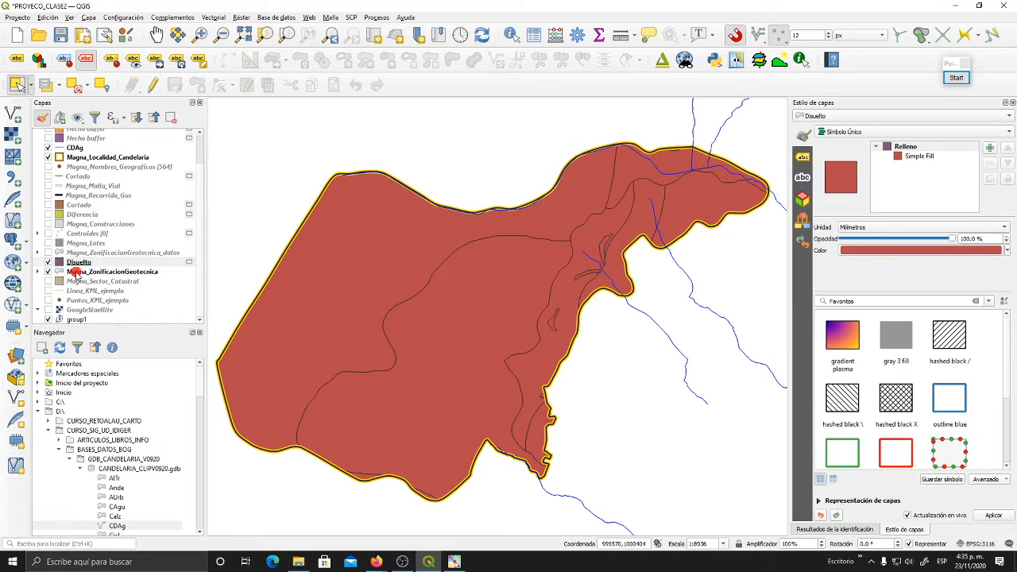
{"action": "left_click", "coordinate": [74, 270]}
{"action": "right_click", "coordinate": [73, 263]}
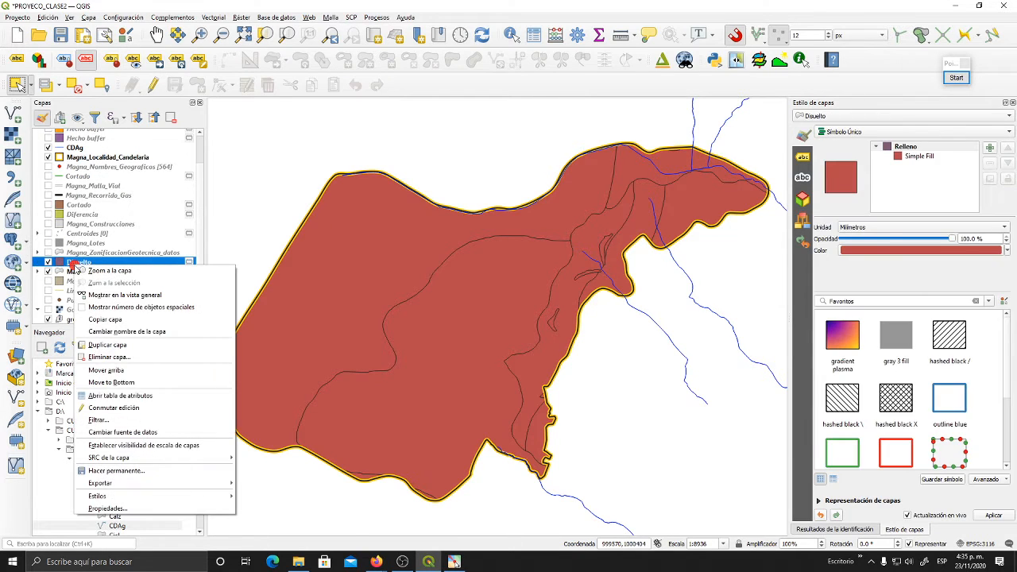
{"action": "mouse_move", "coordinate": [179, 457]}
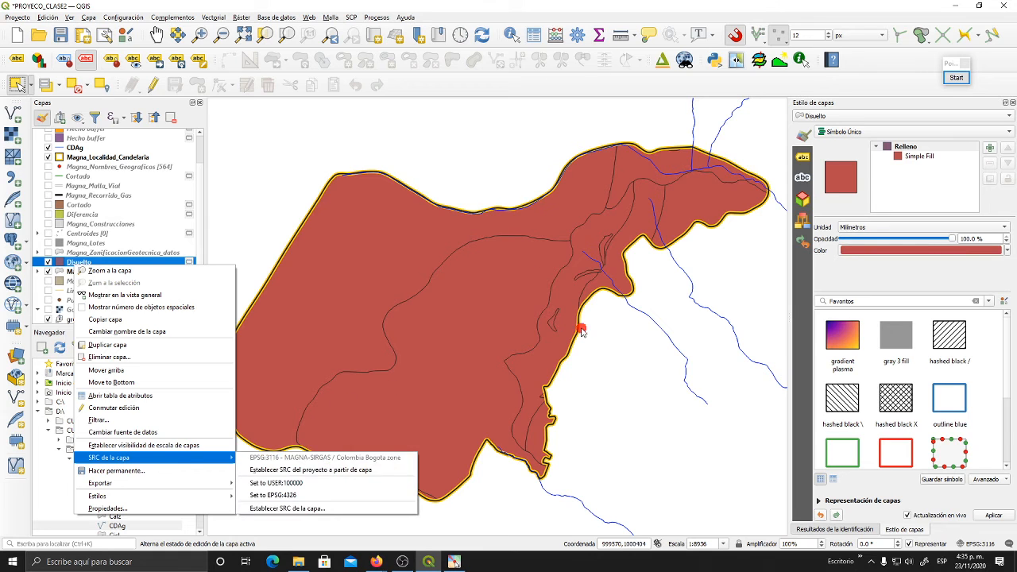
{"action": "mouse_move", "coordinate": [180, 488]}
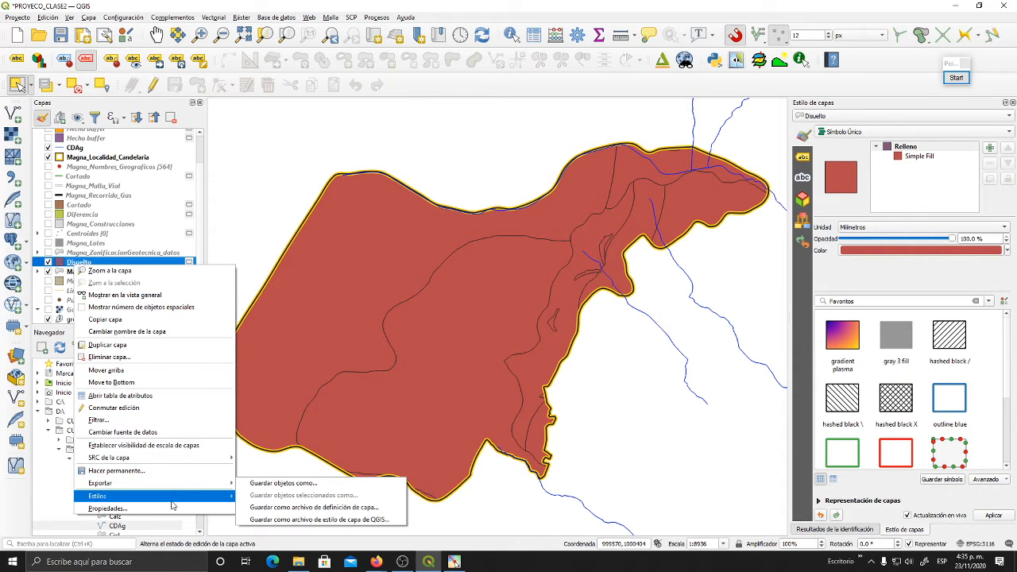
{"action": "left_click", "coordinate": [168, 508]}
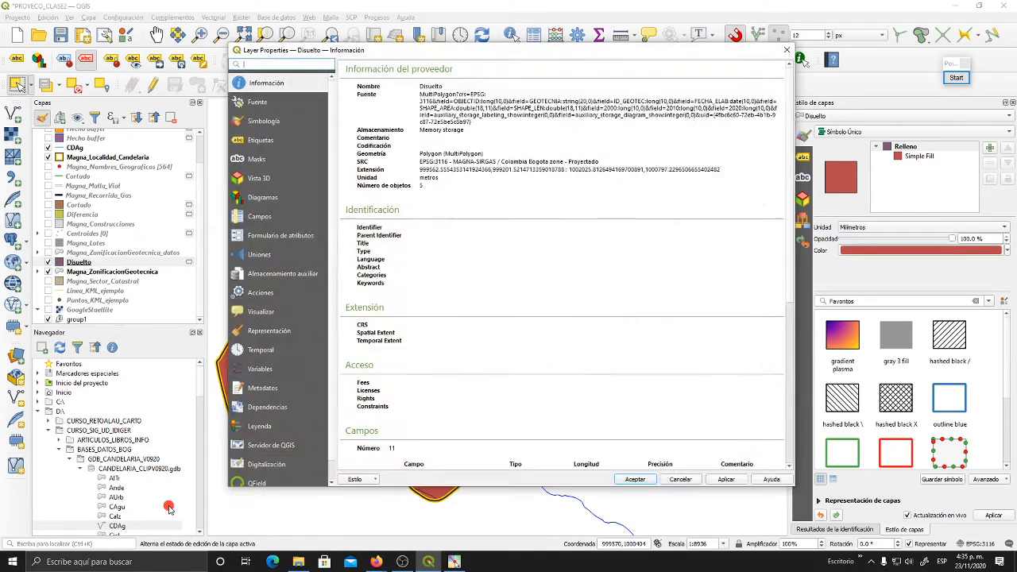
{"action": "left_click", "coordinate": [268, 119]}
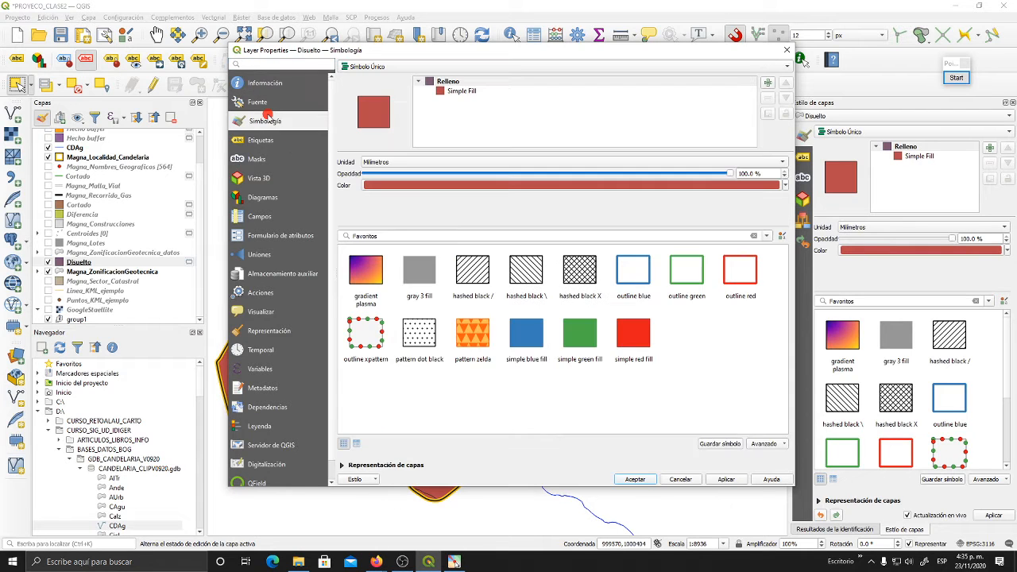
- Load the style file Estilo_Geotecnia_Datos_Clase.qml from the QML folder with all style categories and accept the layer properties
{"action": "left_click", "coordinate": [356, 480]}
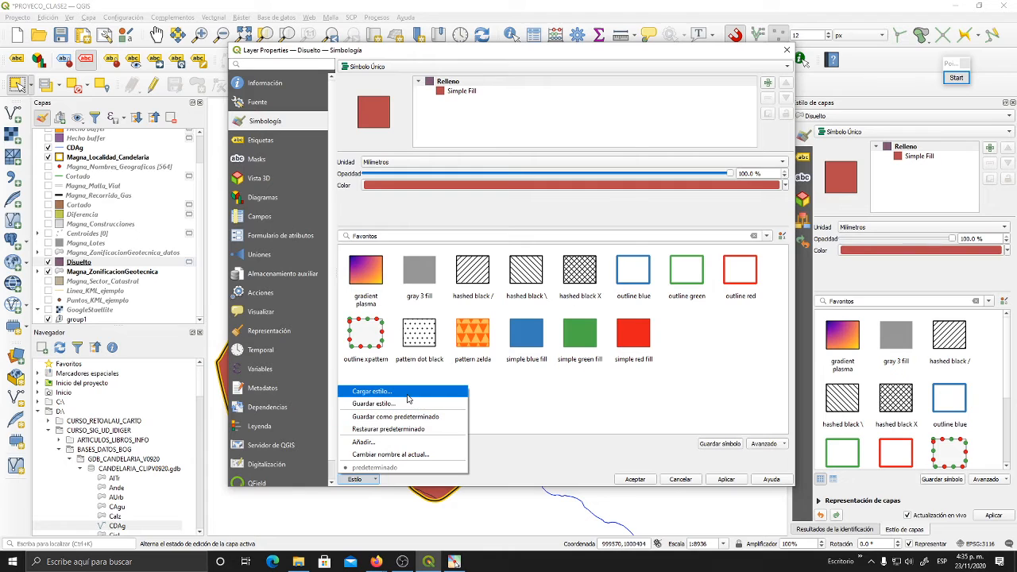
{"action": "left_click", "coordinate": [407, 392]}
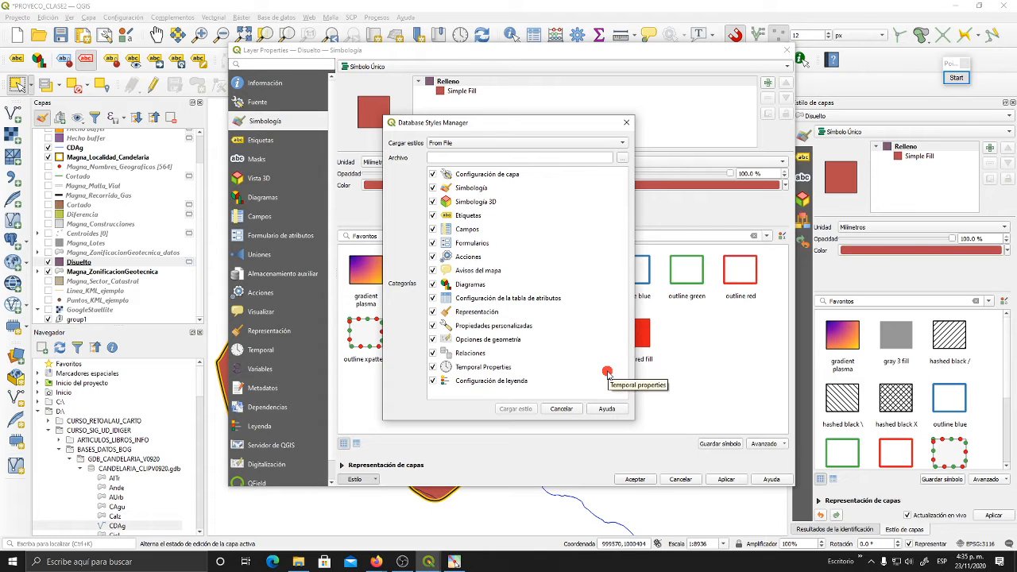
{"action": "left_click", "coordinate": [622, 158]}
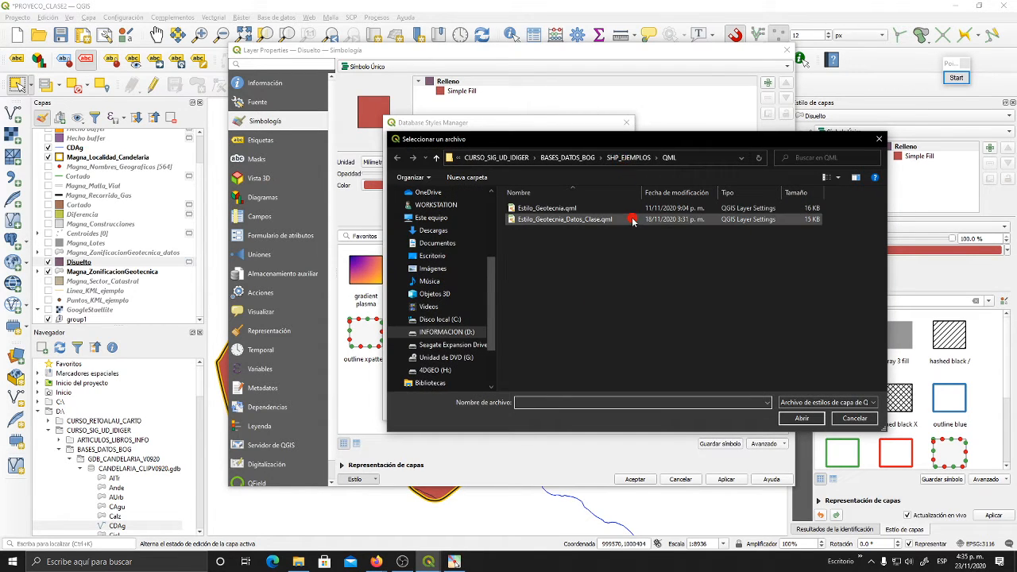
{"action": "left_click", "coordinate": [551, 224]}
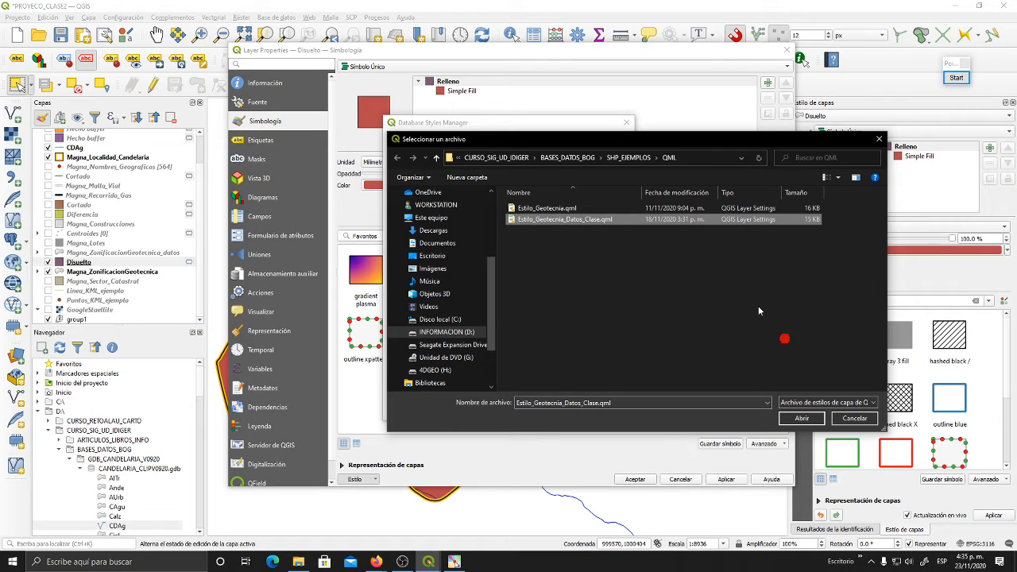
{"action": "left_click", "coordinate": [804, 420]}
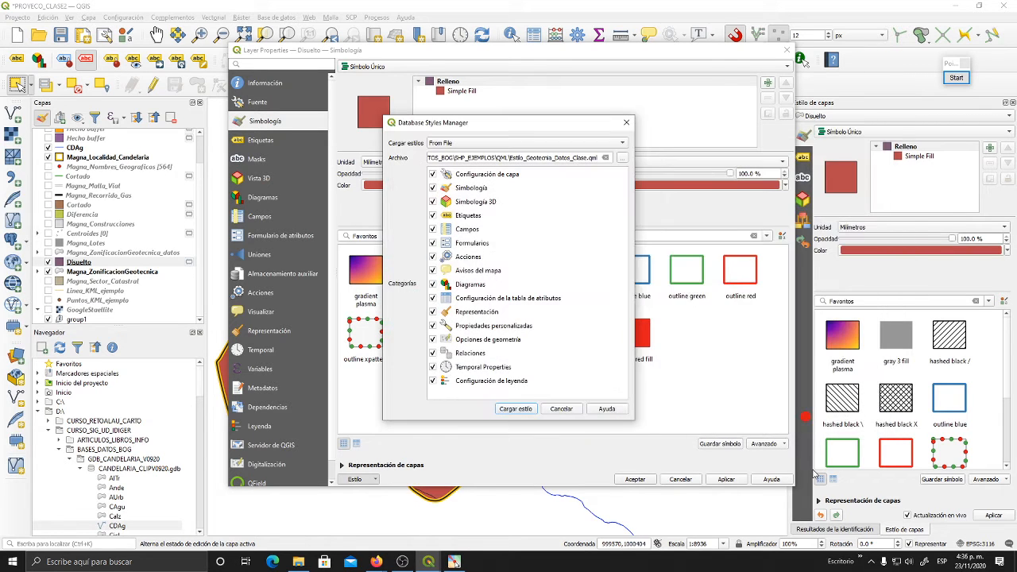
{"action": "left_click", "coordinate": [518, 410]}
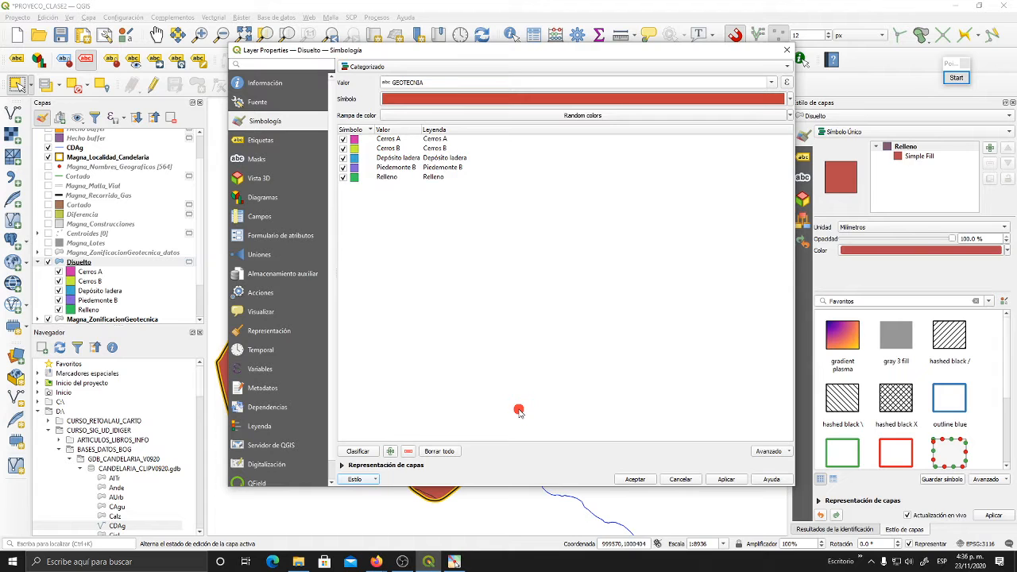
{"action": "left_click", "coordinate": [640, 480]}
- Toggle Disuelto's visibility to compare its categorized zones with the original zoning, leaving Disuelto shown with its legend collapsed and Magna_ZonificacionGeotecnica hidden
{"action": "left_click", "coordinate": [46, 270]}
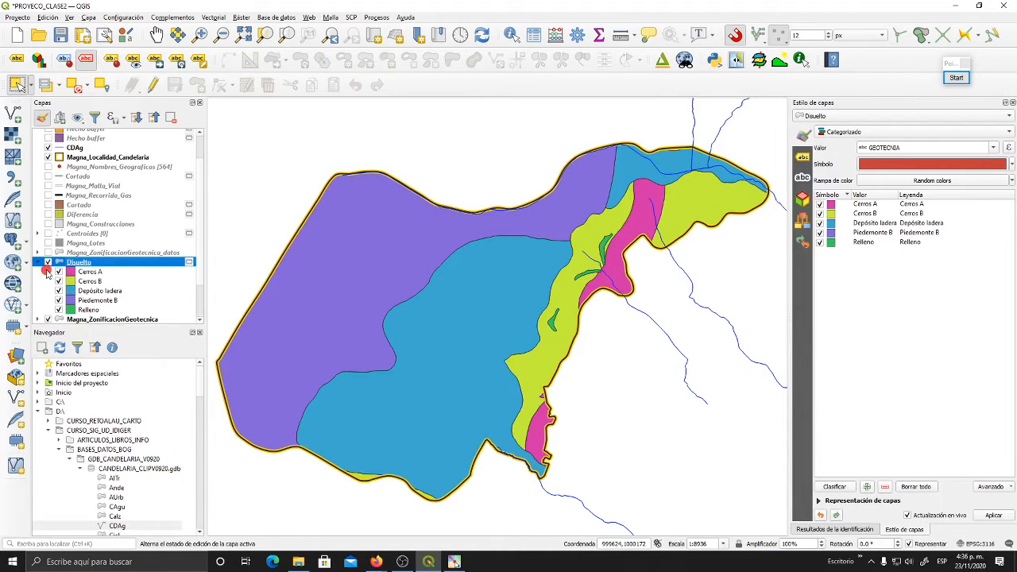
{"action": "left_click", "coordinate": [619, 257]}
{"action": "left_click", "coordinate": [493, 420]}
{"action": "left_click", "coordinate": [650, 260]}
{"action": "scroll", "coordinate": [158, 180], "scroll_direction": "down", "scroll_amount": 2}
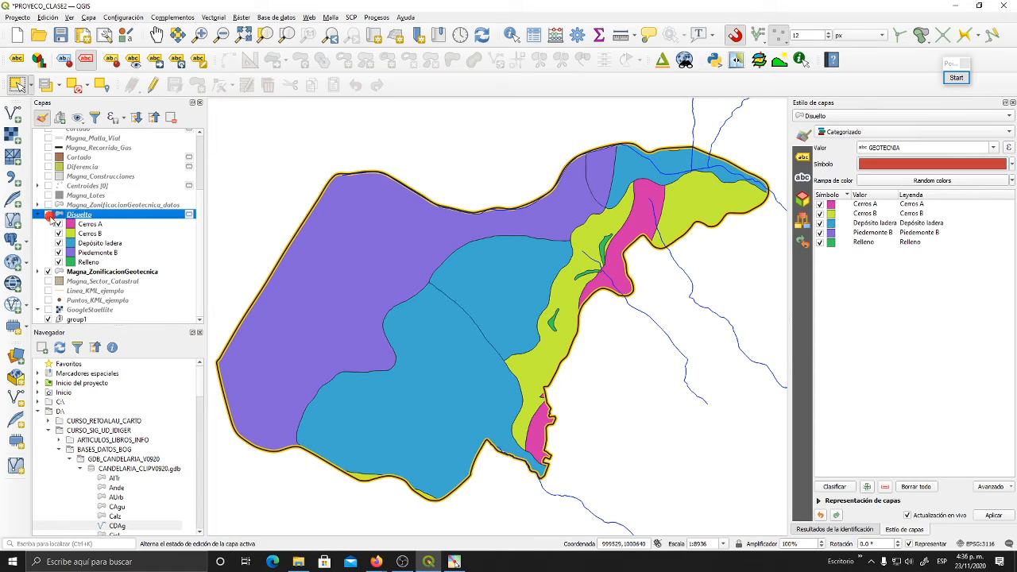
{"action": "left_click", "coordinate": [49, 215]}
{"action": "left_click", "coordinate": [49, 215]}
{"action": "left_click", "coordinate": [35, 215]}
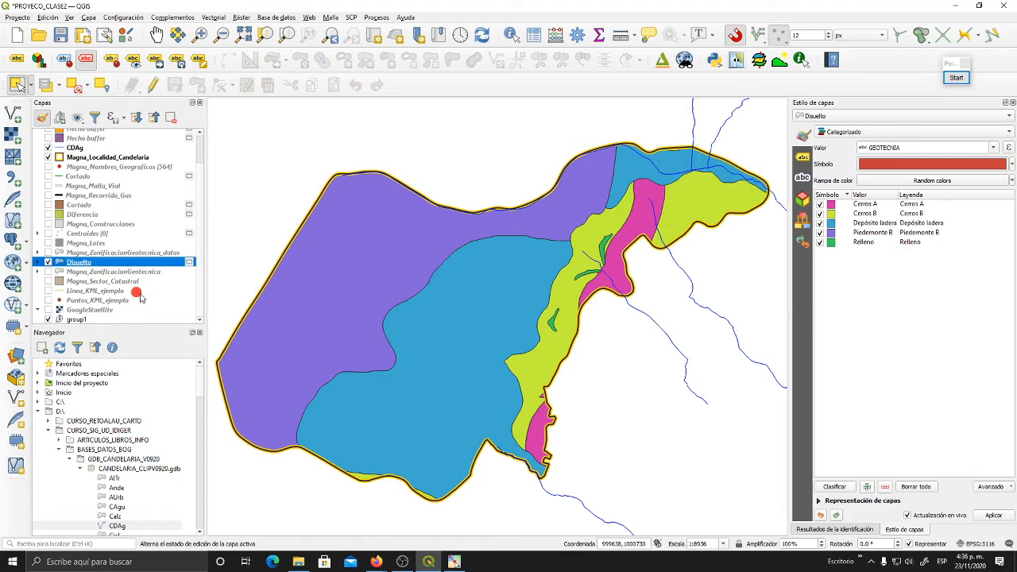
- Run Multipart to Singleparts (Multiparte a monoparte) on the Disuelto layer into a temporary layer and close the tool
{"action": "left_click", "coordinate": [213, 17]}
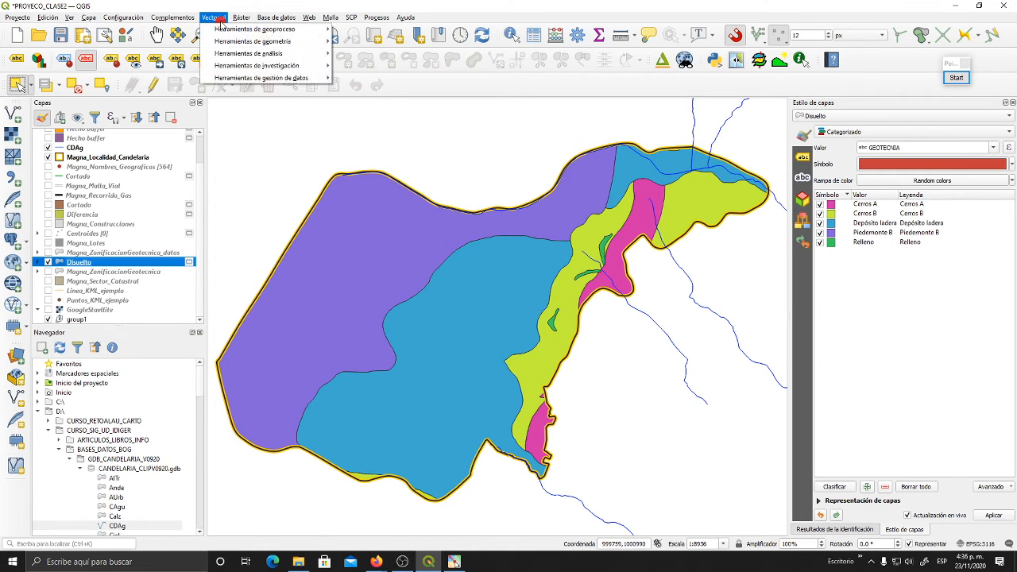
{"action": "mouse_move", "coordinate": [224, 30]}
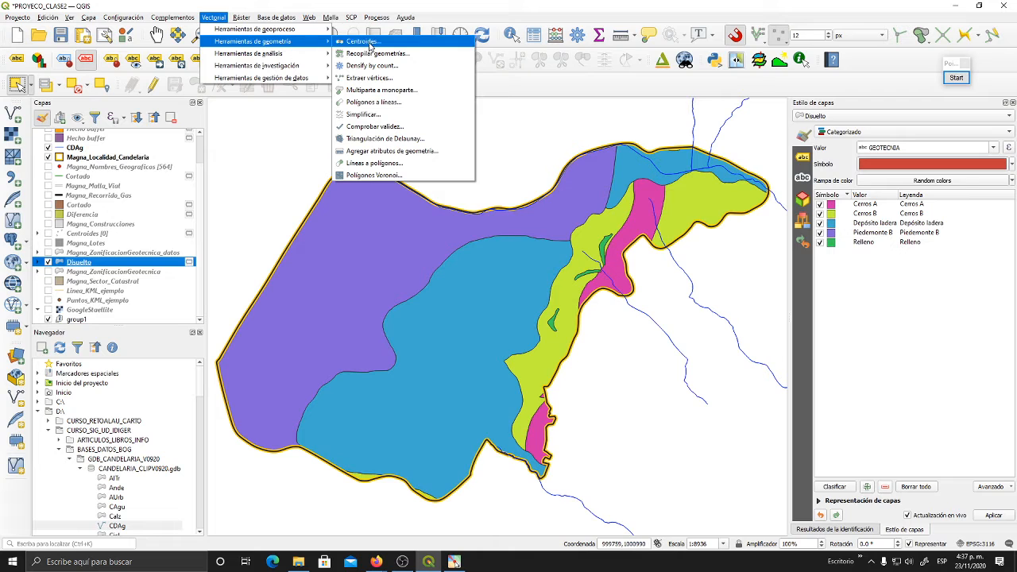
{"action": "left_click", "coordinate": [406, 91]}
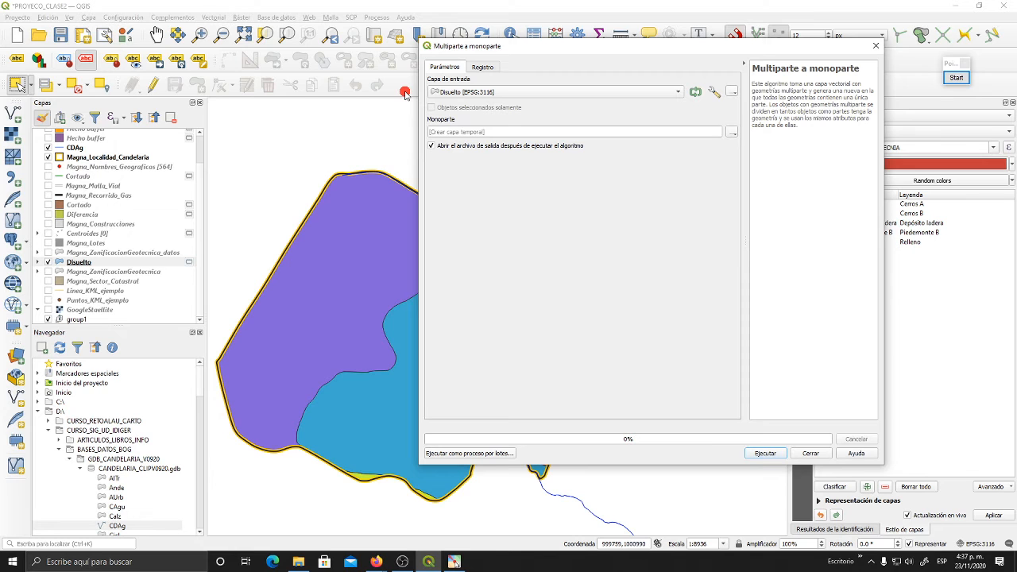
{"action": "left_click_drag", "start_coordinate": [595, 49], "coordinate": [437, 64]}
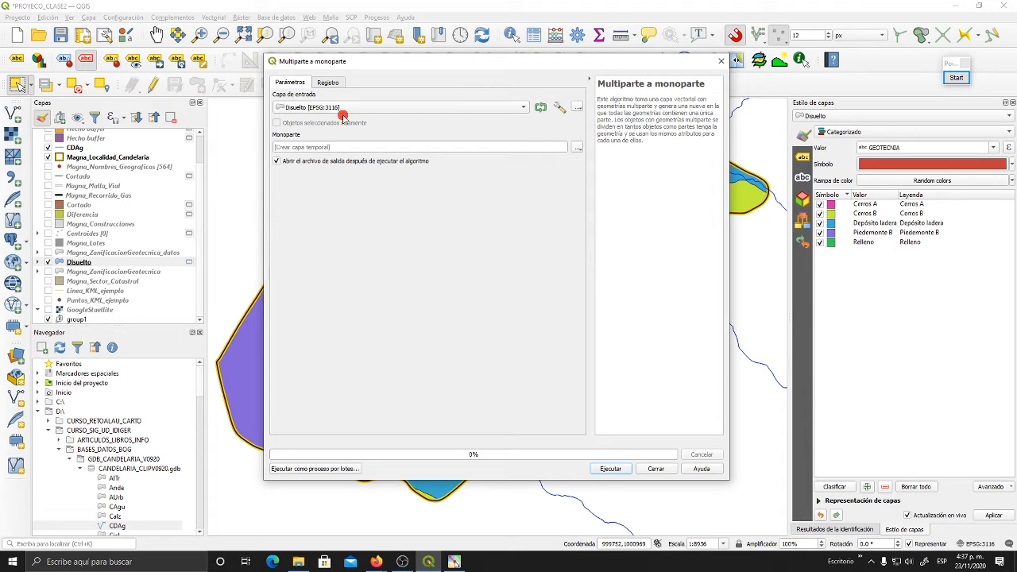
{"action": "left_click", "coordinate": [606, 470]}
{"action": "left_click", "coordinate": [670, 470]}
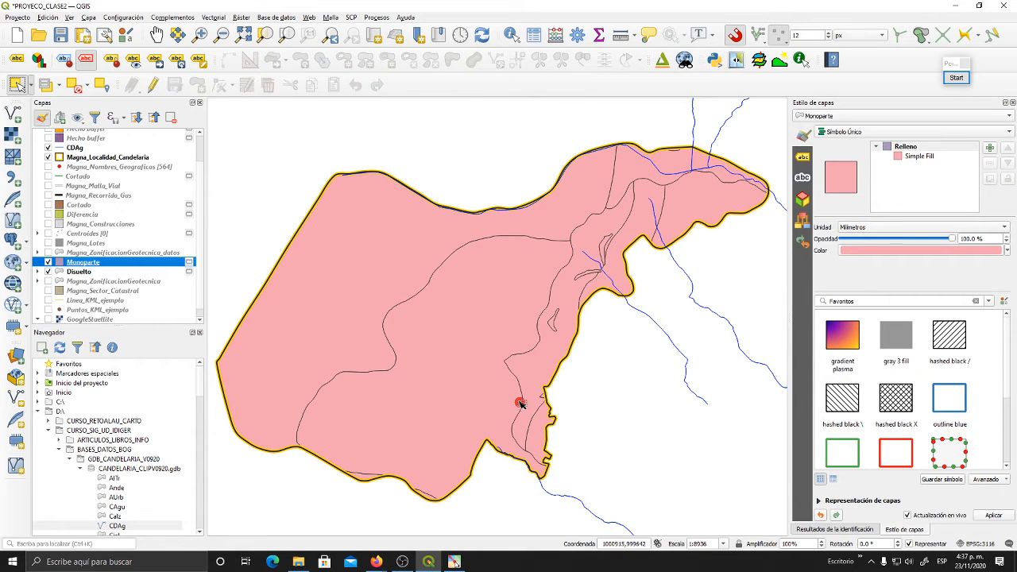
- Open the Monoparte attribute table, enlarge it to review all its records, and shrink it clear of the map
{"action": "left_click_drag", "start_coordinate": [522, 404], "coordinate": [559, 335]}
{"action": "left_click_drag", "start_coordinate": [514, 242], "coordinate": [477, 336]}
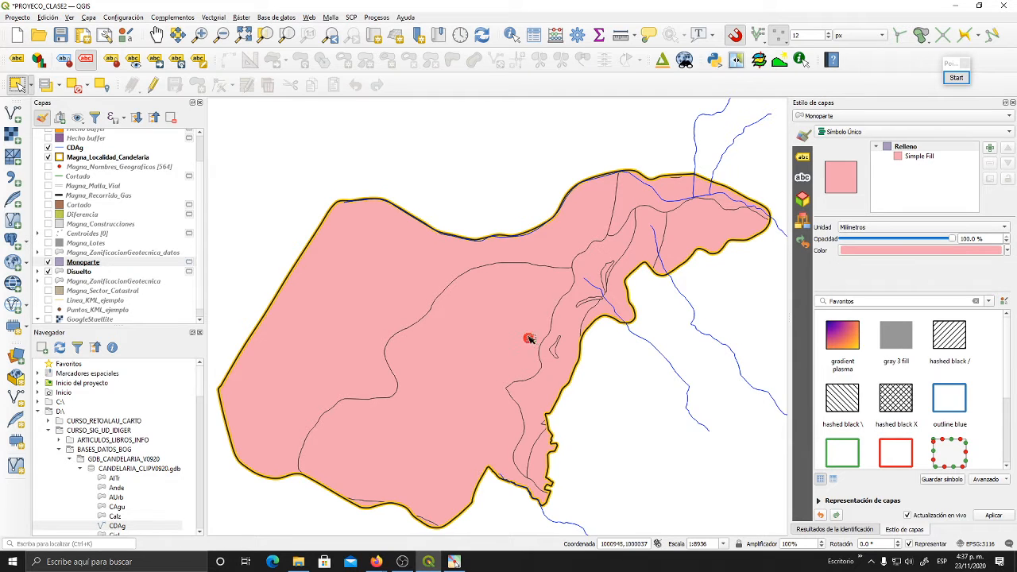
{"action": "left_click_drag", "start_coordinate": [528, 339], "coordinate": [526, 330]}
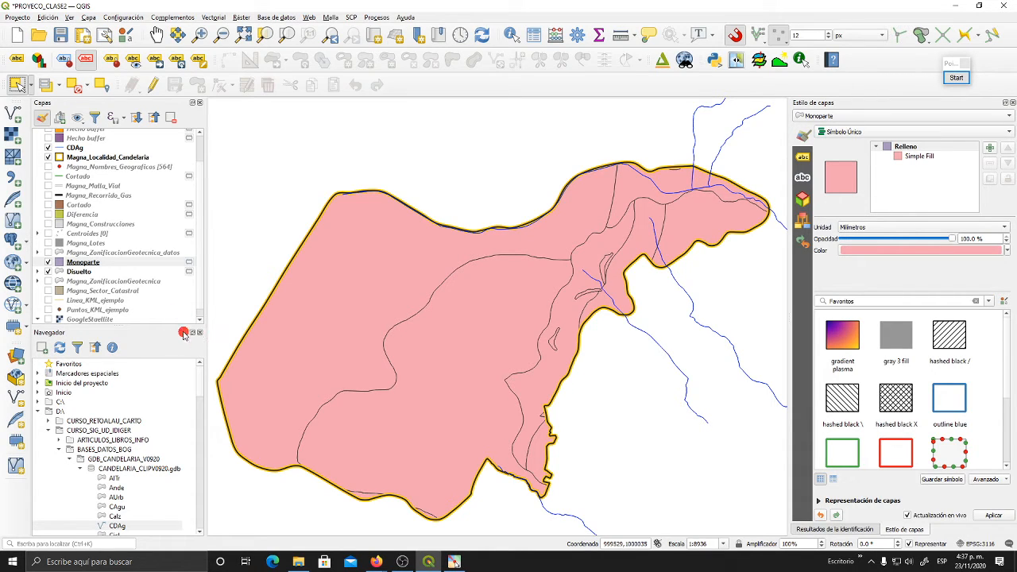
{"action": "scroll", "coordinate": [83, 262], "scroll_direction": "down", "scroll_amount": 1}
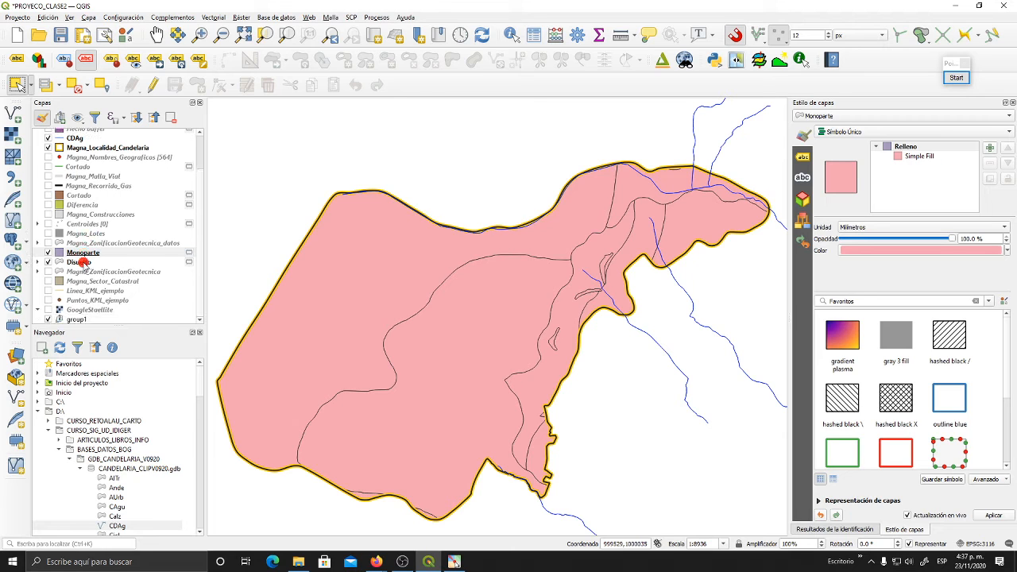
{"action": "right_click", "coordinate": [77, 255]}
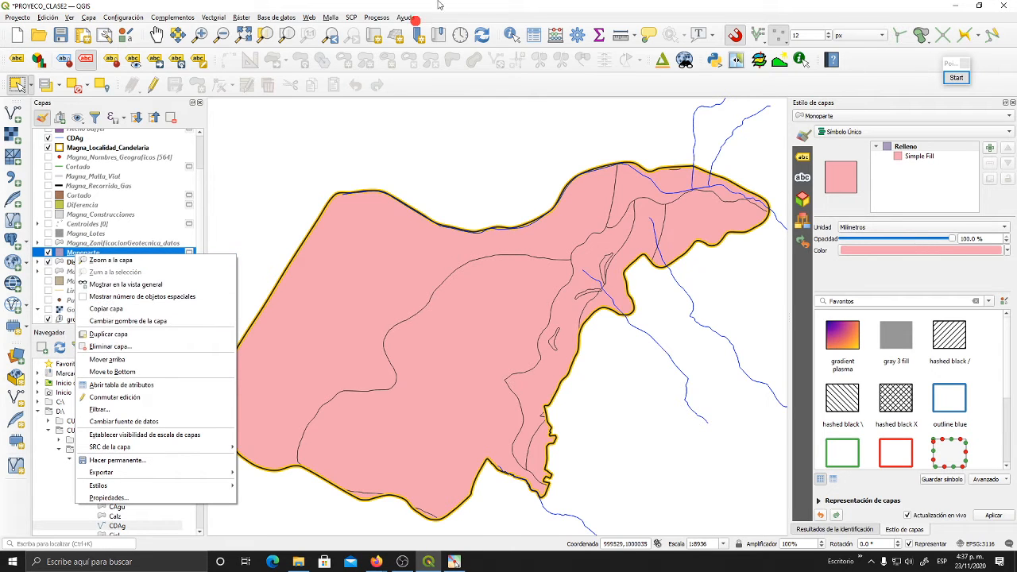
{"action": "left_click", "coordinate": [280, 182]}
{"action": "left_click", "coordinate": [532, 36]}
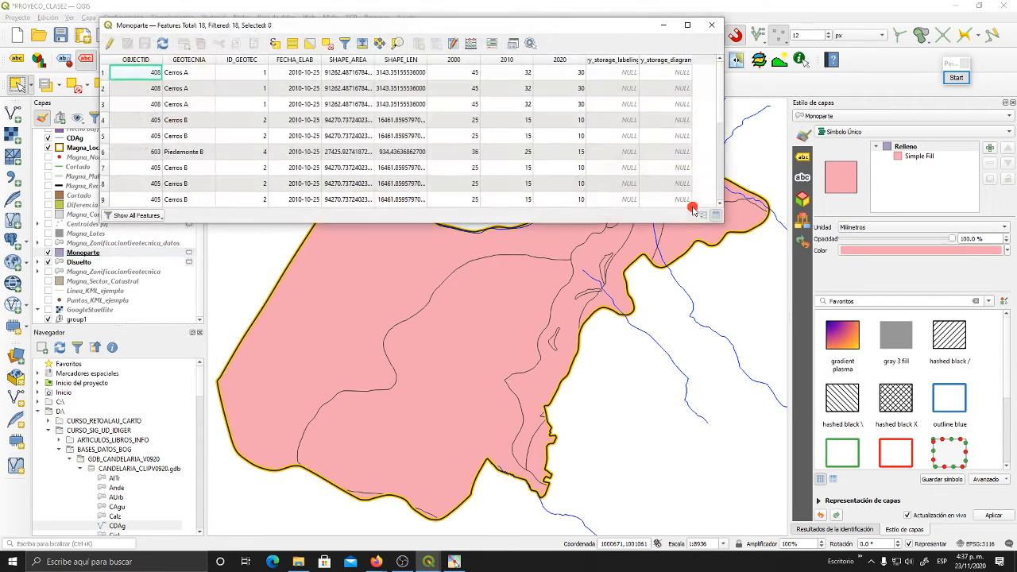
{"action": "left_click_drag", "start_coordinate": [723, 228], "coordinate": [749, 419]}
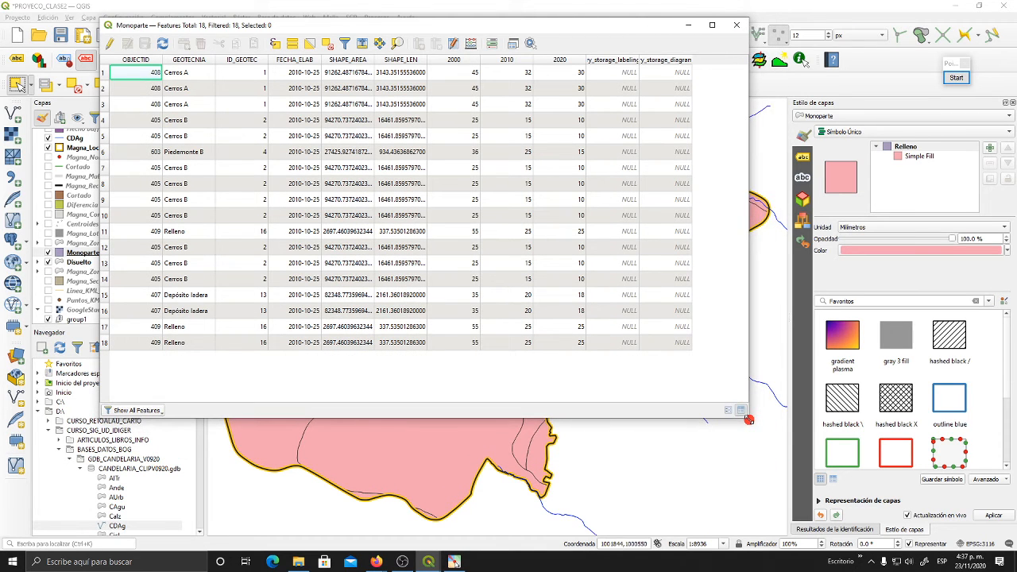
{"action": "left_click_drag", "start_coordinate": [687, 174], "coordinate": [687, 160]}
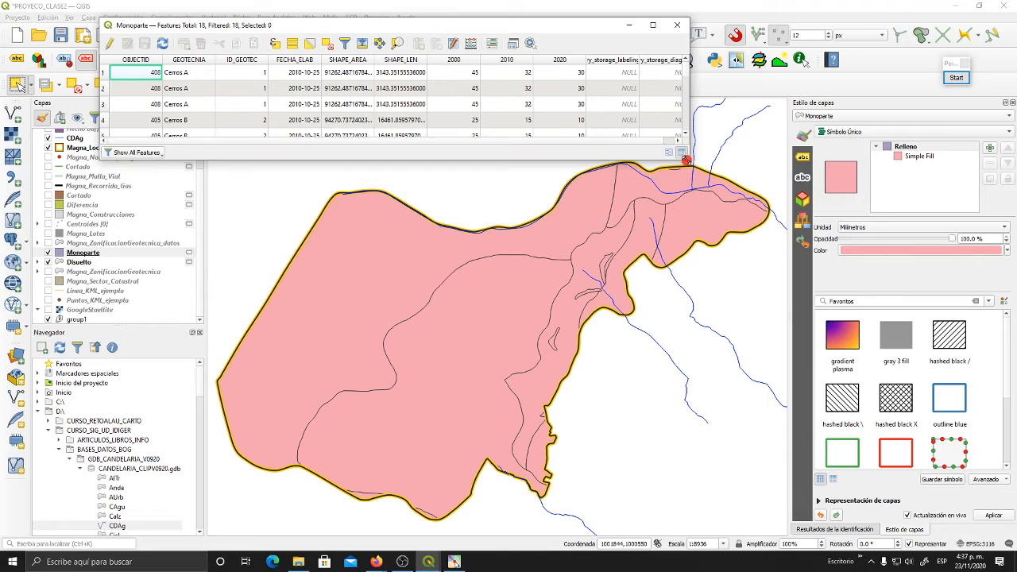
- Bring back the Monoparte attribute table, make it slightly taller, and shift the map clear of it
{"action": "mouse_move", "coordinate": [688, 224]}
{"action": "left_mouse_down"}
{"action": "mouse_move", "coordinate": [693, 256]}
{"action": "mouse_move", "coordinate": [688, 224]}
{"action": "left_mouse_up"}
{"action": "right_click", "coordinate": [684, 226]}
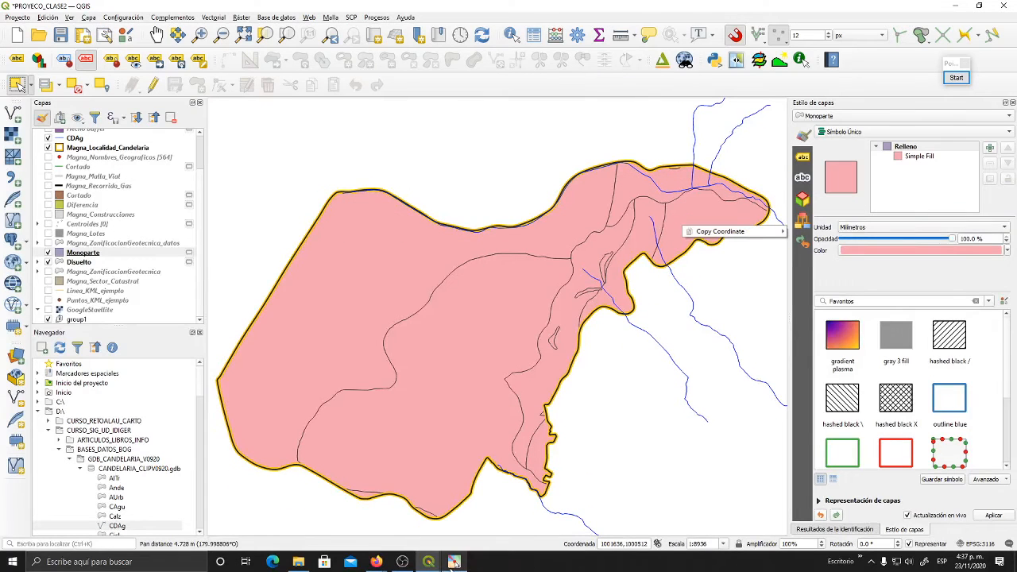
{"action": "mouse_move", "coordinate": [433, 562]}
{"action": "left_click", "coordinate": [455, 527]}
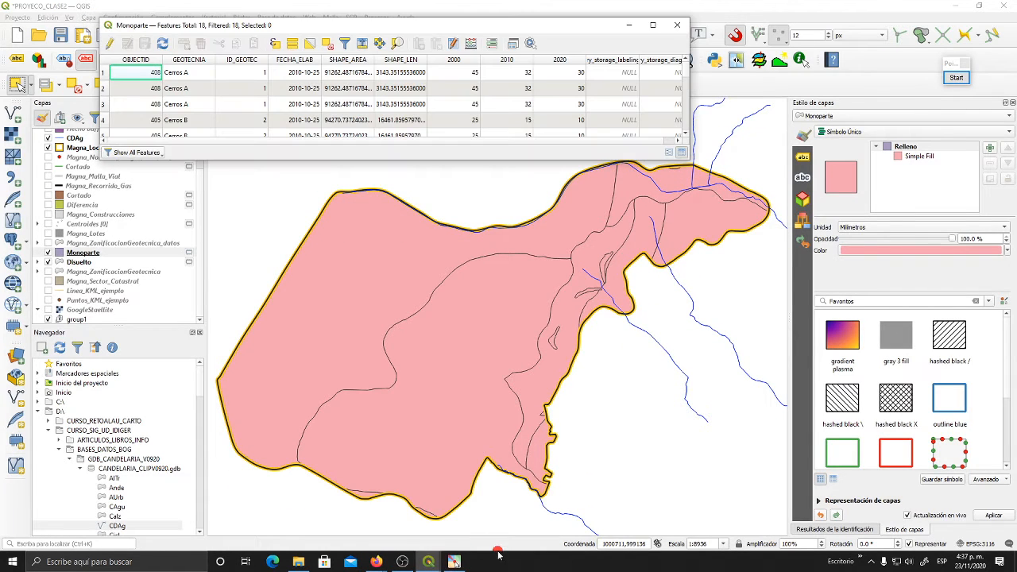
{"action": "left_click_drag", "start_coordinate": [393, 163], "coordinate": [395, 191]}
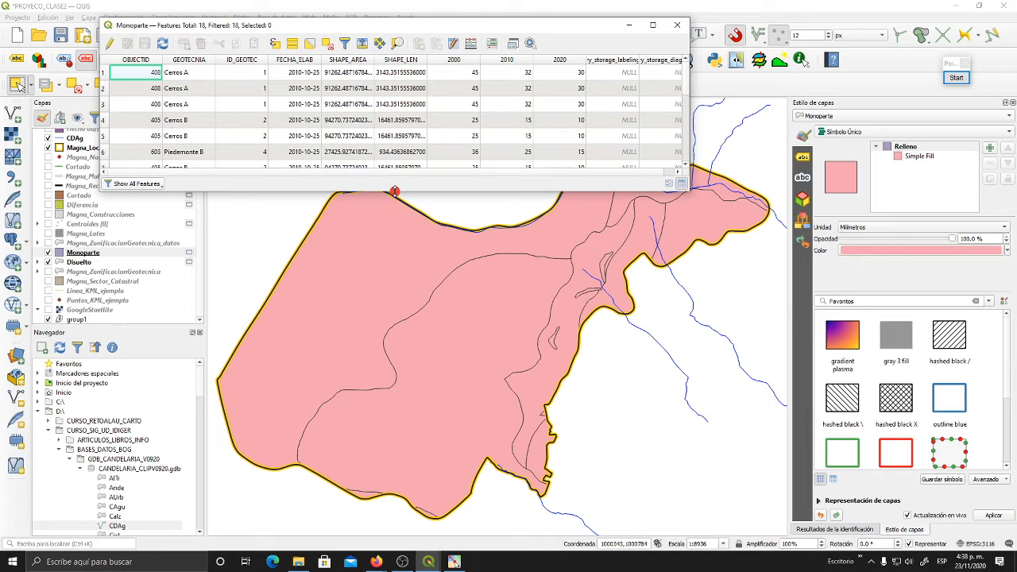
{"action": "left_click_drag", "start_coordinate": [491, 309], "coordinate": [485, 355]}
{"action": "left_click", "coordinate": [427, 566]}
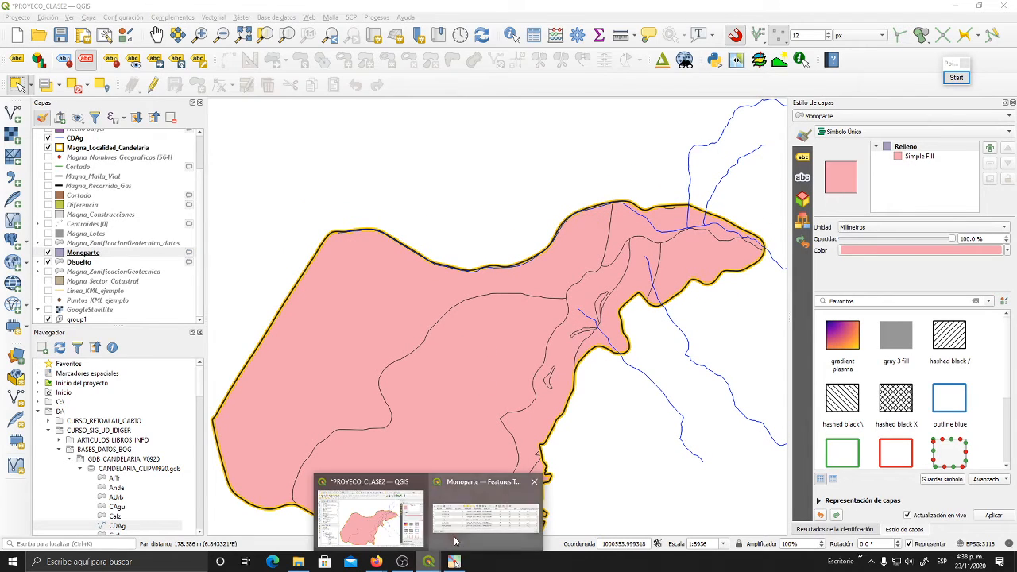
{"action": "left_click", "coordinate": [455, 528]}
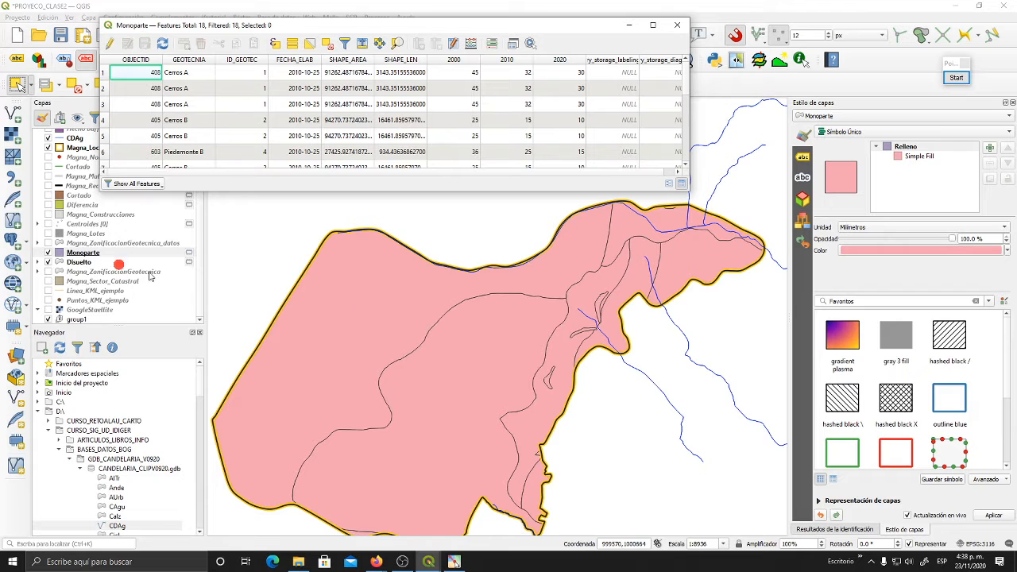
- Hide and reshow Monoparte to compare it with the Disuelto zones beneath, and return to its attribute table
{"action": "left_click", "coordinate": [48, 253]}
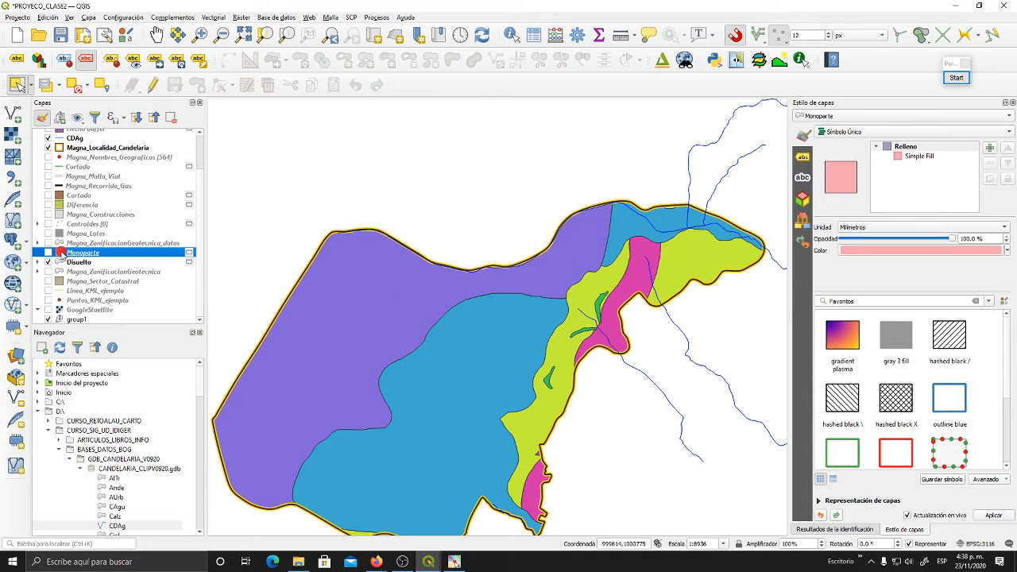
{"action": "left_click", "coordinate": [48, 252]}
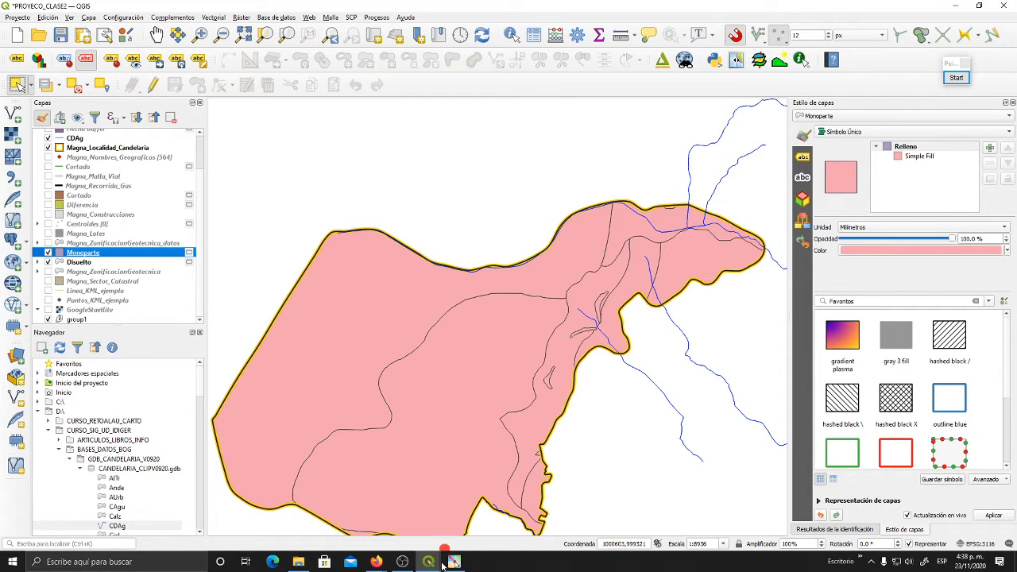
{"action": "mouse_move", "coordinate": [426, 566]}
{"action": "left_click", "coordinate": [490, 523]}
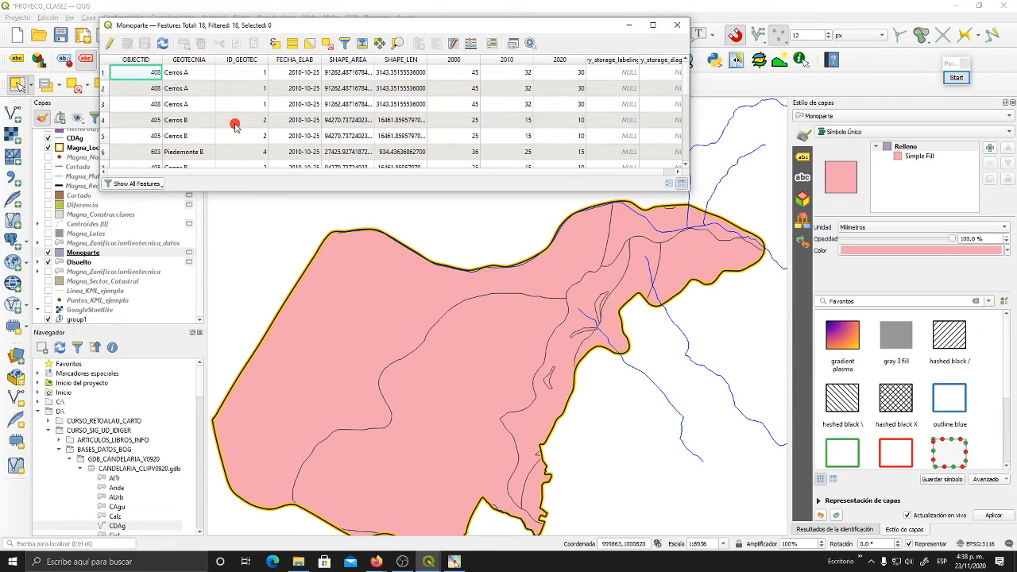
- Select the Piedemonte B record and the first two Cerros B records one by one in the Monoparte table, and review the remaining rows
{"action": "left_click", "coordinate": [107, 153]}
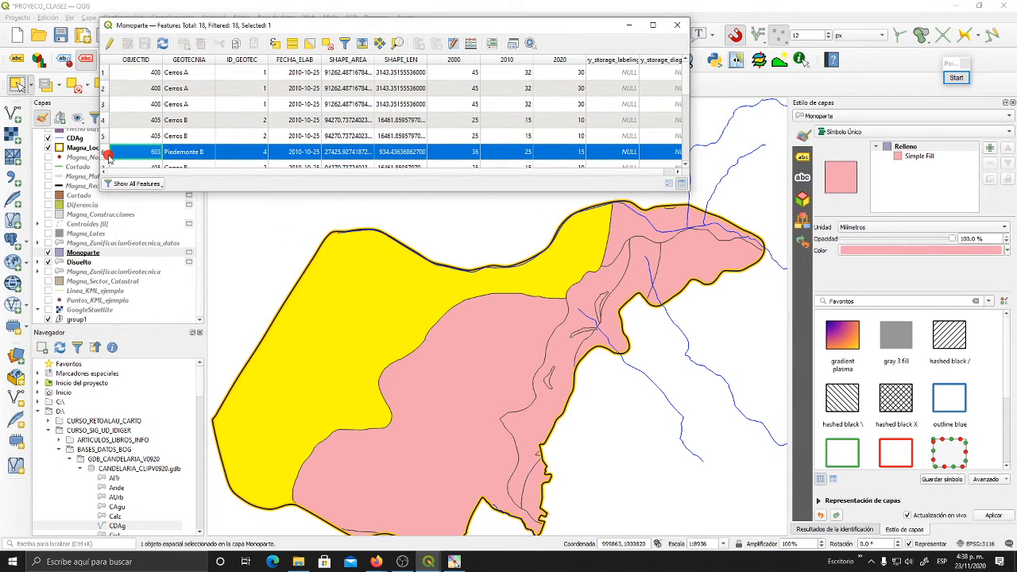
{"action": "left_click", "coordinate": [104, 122]}
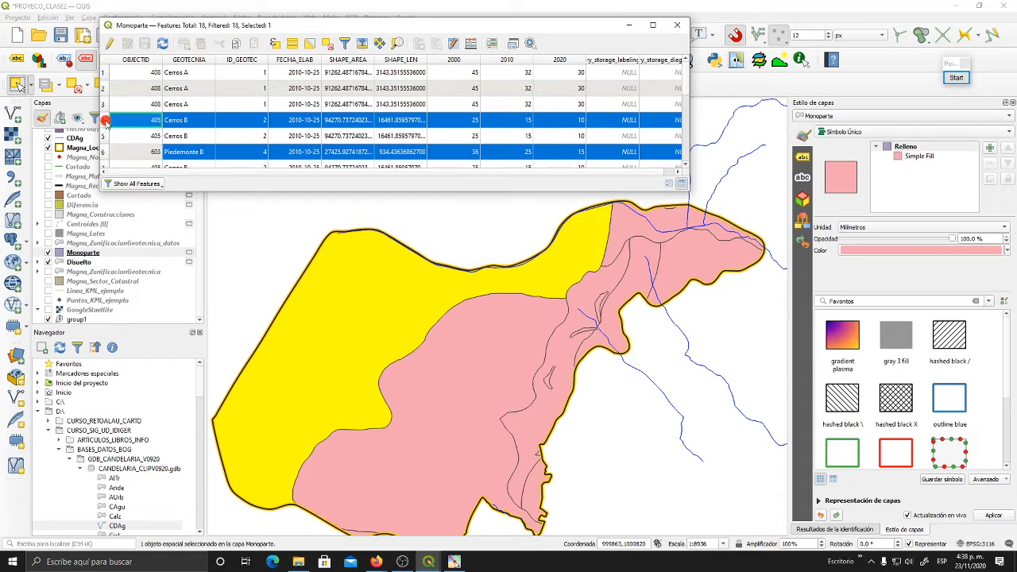
{"action": "left_click", "coordinate": [103, 136]}
{"action": "scroll", "coordinate": [103, 136], "scroll_direction": "down", "scroll_amount": 1}
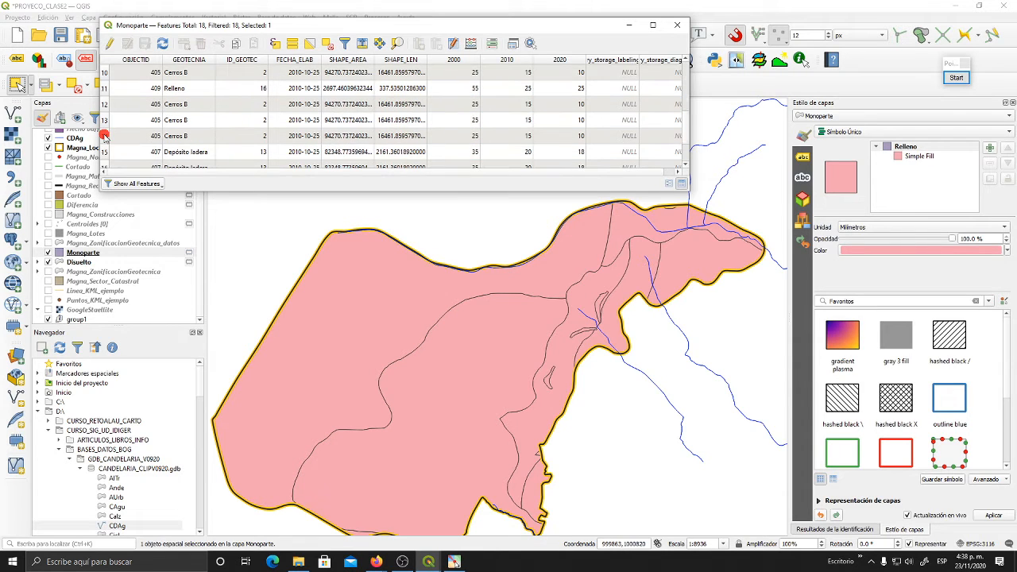
{"action": "scroll", "coordinate": [104, 136], "scroll_direction": "up", "scroll_amount": 1}
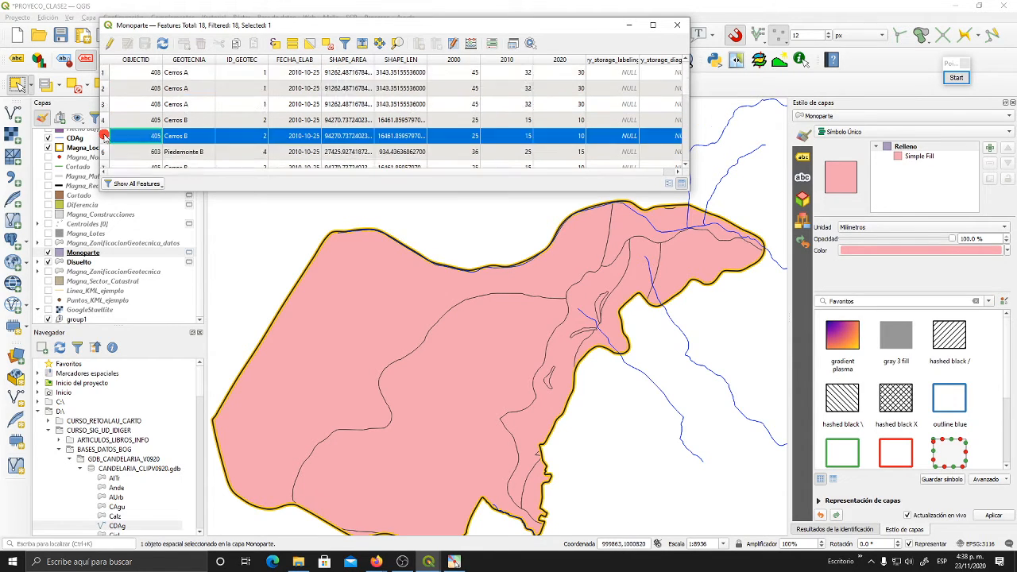
{"action": "scroll", "coordinate": [110, 138], "scroll_direction": "down", "scroll_amount": 3}
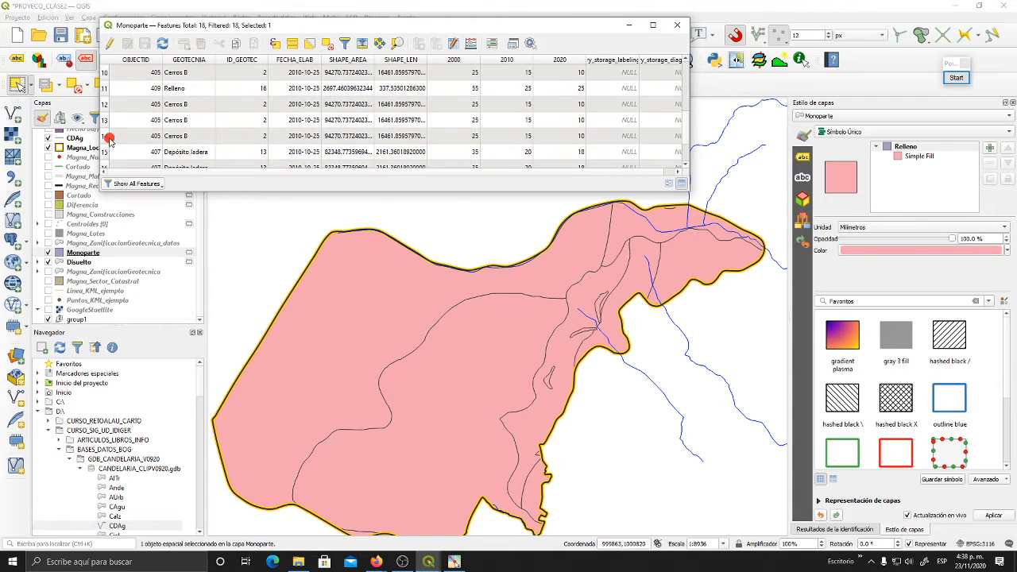
- Select the large central Monoparte polygon and the separate northeastern polygon alternately on the map, leaving the northeastern one selected
{"action": "left_click", "coordinate": [450, 357]}
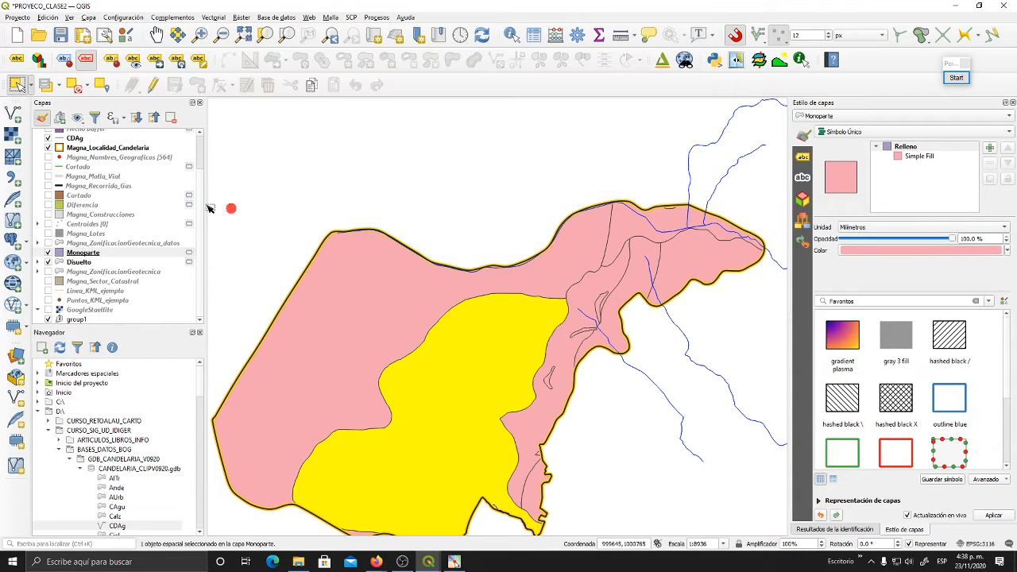
{"action": "left_click_drag", "start_coordinate": [536, 227], "coordinate": [537, 178]}
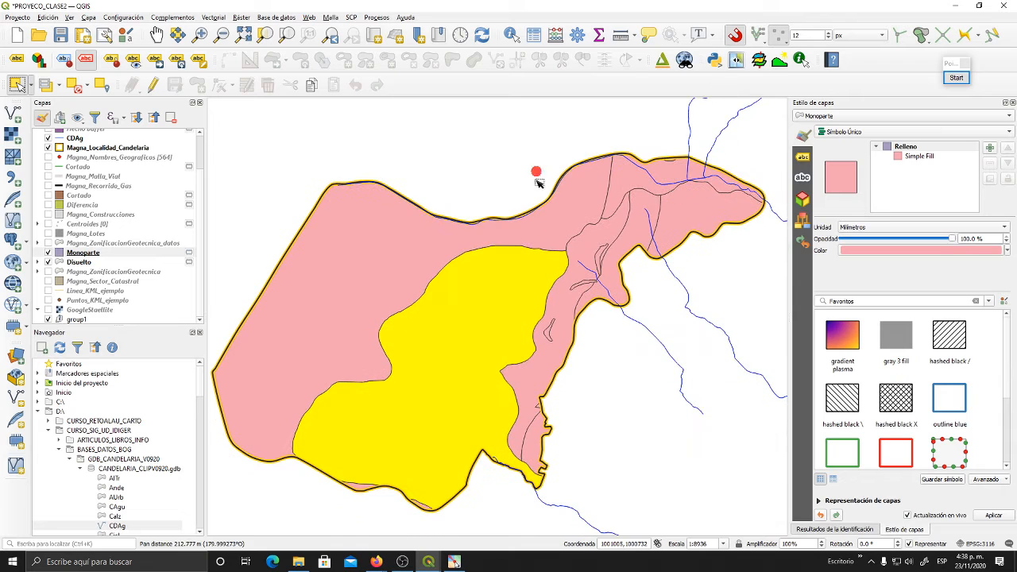
{"action": "left_click", "coordinate": [634, 180]}
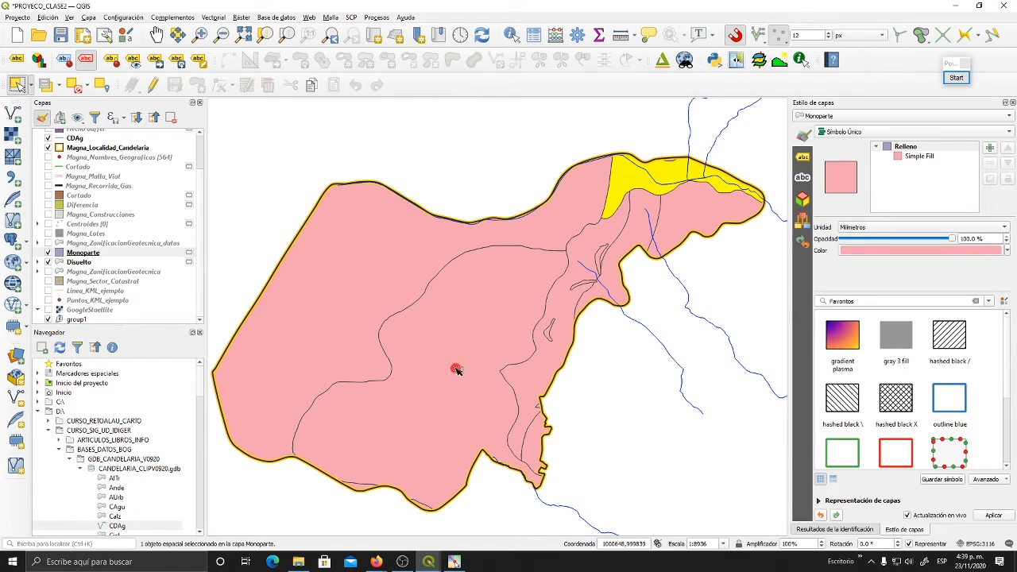
{"action": "left_click", "coordinate": [487, 315]}
{"action": "left_click", "coordinate": [628, 188]}
- Show Magna_ZonificacionGeotecnica, hide Disuelto, and toggle Monoparte to compare it with the original zoning, leaving Monoparte shown
{"action": "left_click", "coordinate": [48, 271]}
{"action": "left_click", "coordinate": [48, 262]}
{"action": "left_click", "coordinate": [47, 252]}
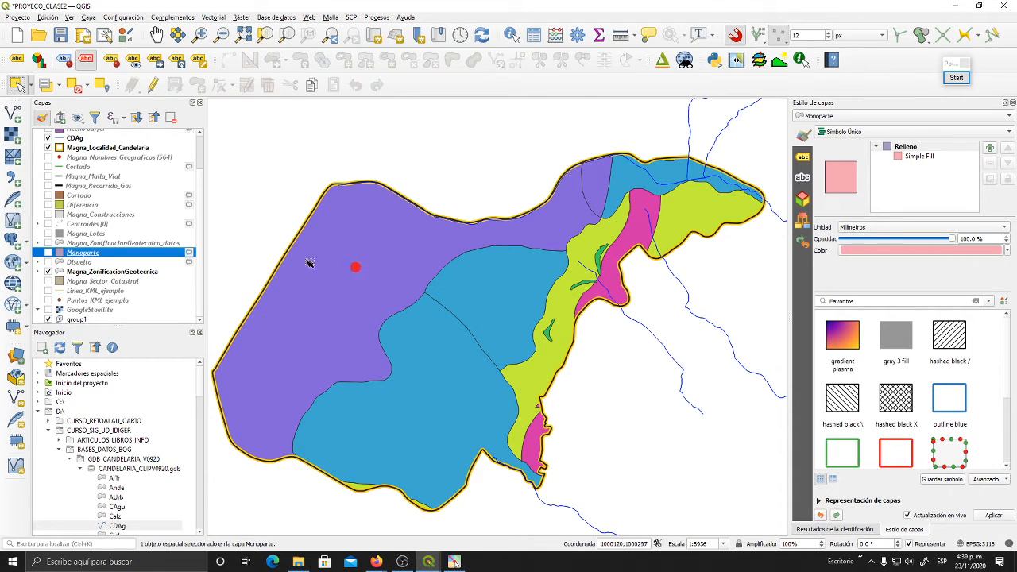
{"action": "left_click", "coordinate": [47, 252]}
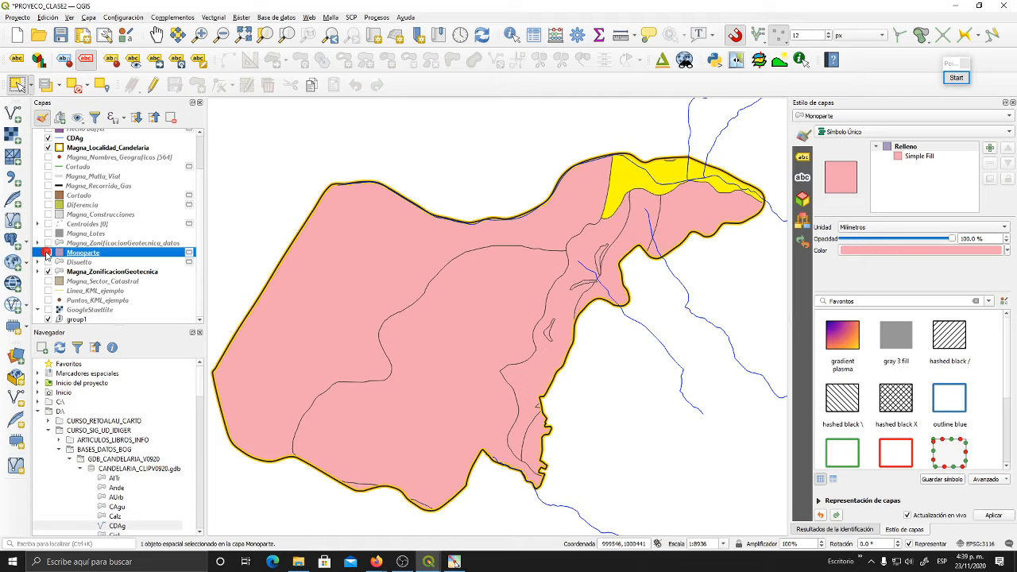
{"action": "left_click", "coordinate": [47, 253]}
{"action": "left_click", "coordinate": [46, 253]}
{"action": "left_click", "coordinate": [47, 253]}
{"action": "left_click", "coordinate": [47, 252]}
{"action": "left_click", "coordinate": [47, 253]}
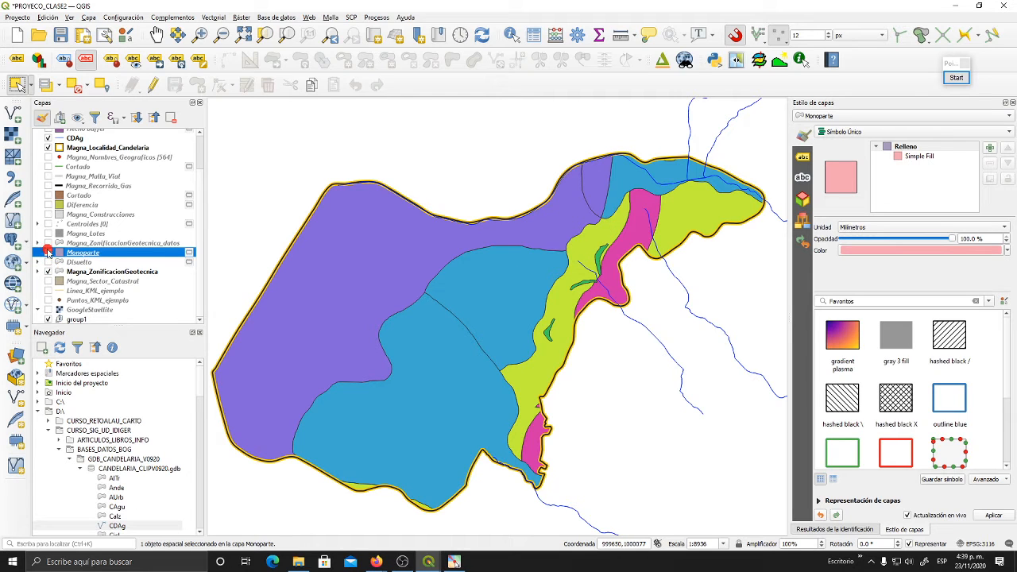
{"action": "left_click", "coordinate": [48, 252]}
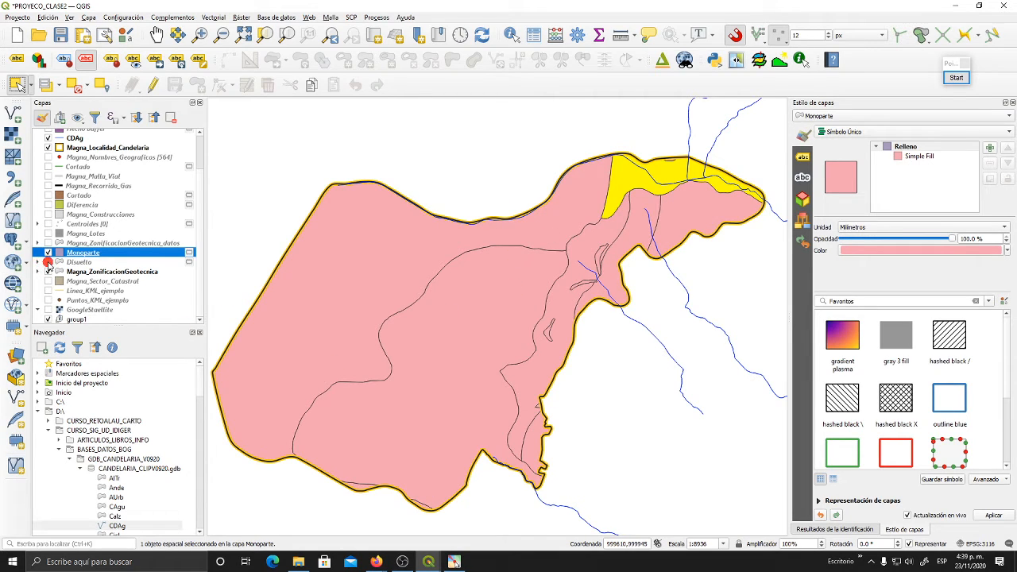
- Show Disuelto and toggle Monoparte over it to compare dissolved zones with single parts, leaving both layers shown
{"action": "left_click", "coordinate": [47, 261]}
{"action": "left_click", "coordinate": [48, 252]}
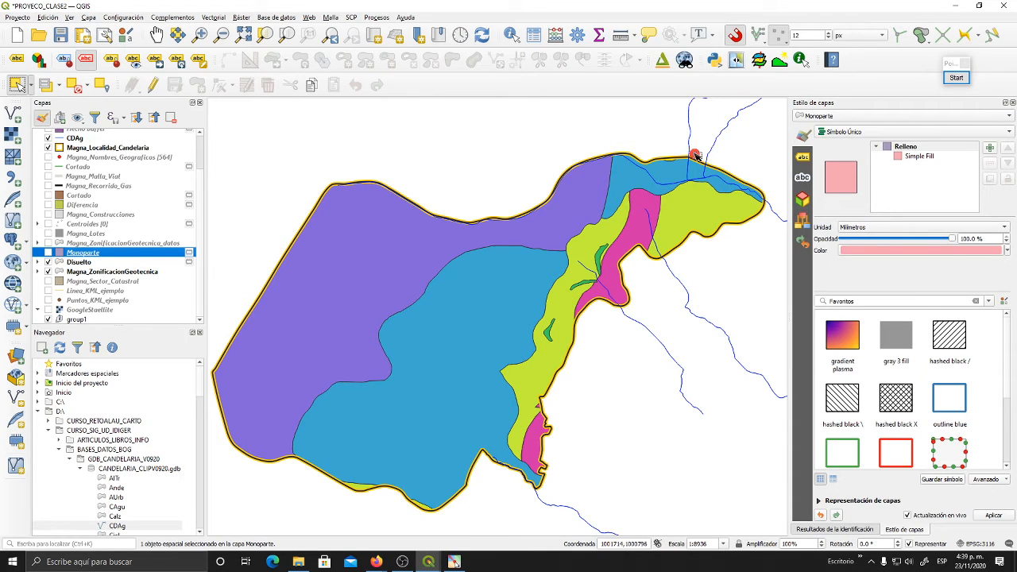
{"action": "left_click", "coordinate": [48, 252]}
{"action": "left_click", "coordinate": [48, 252]}
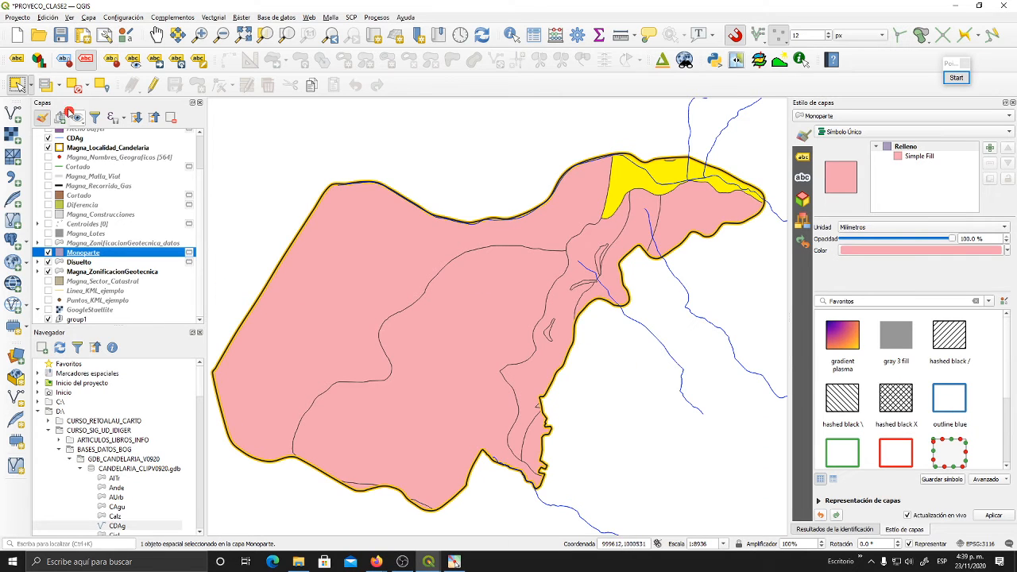
- Clear the Monoparte feature selection and hide Disuelto, leaving Monoparte shown over Magna_ZonificacionGeotecnica
{"action": "left_click", "coordinate": [107, 86]}
{"action": "left_click", "coordinate": [48, 252]}
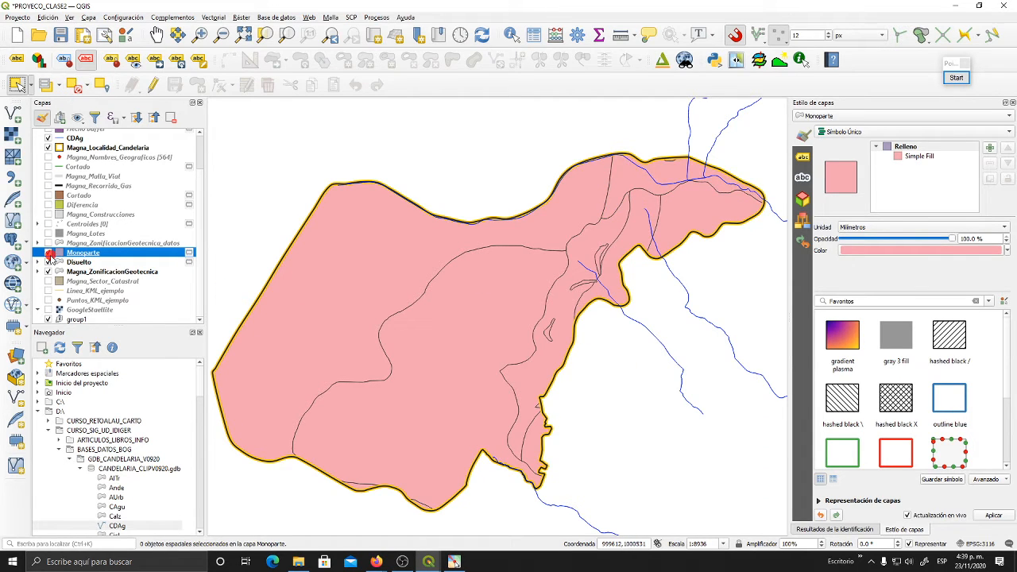
{"action": "left_click", "coordinate": [47, 253]}
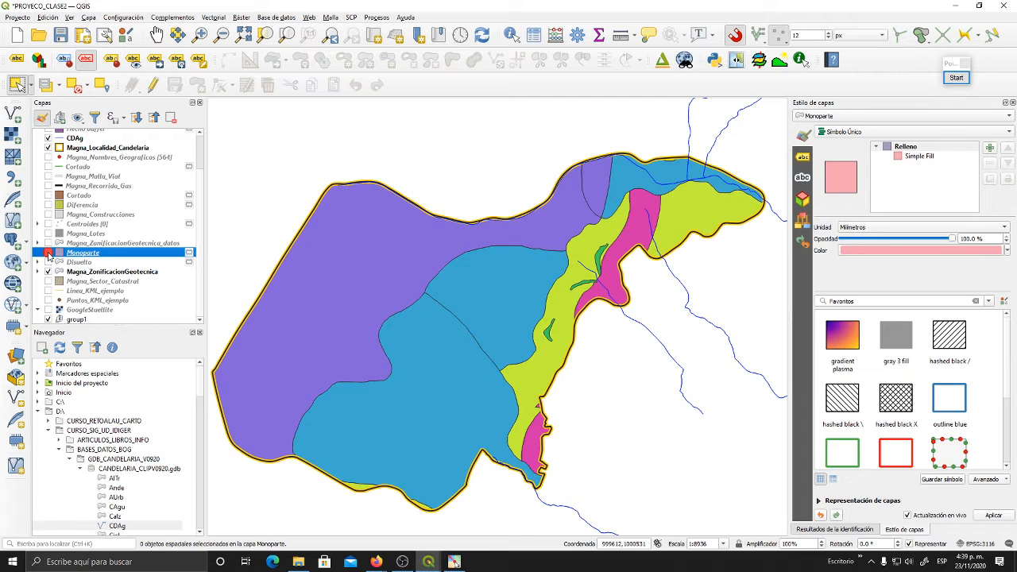
{"action": "left_click", "coordinate": [48, 253]}
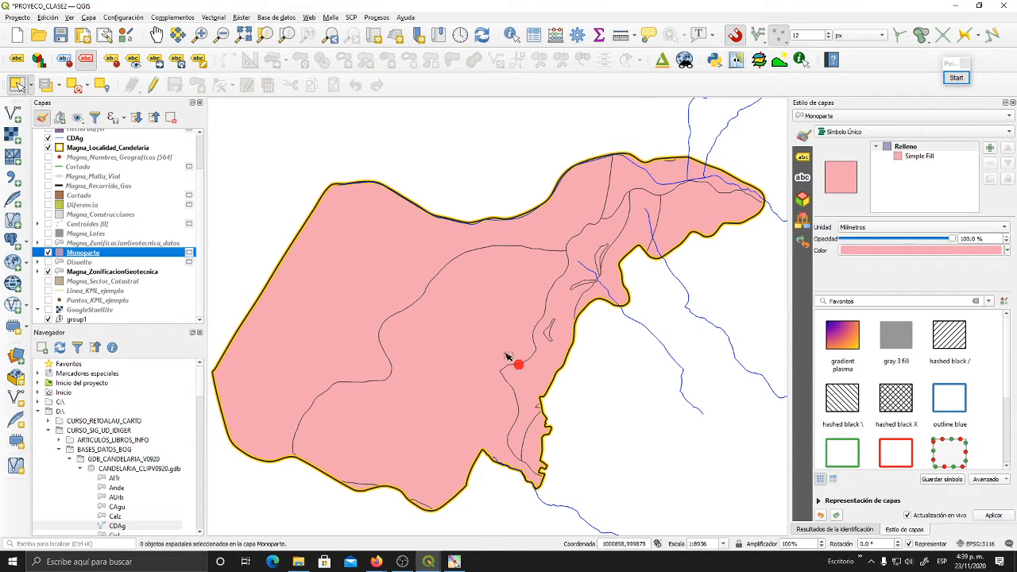
- Toggle Monoparte repeatedly to compare its polygon boundaries with the original geotechnical zoning, leaving Monoparte hidden
{"action": "left_click", "coordinate": [70, 253]}
{"action": "left_click", "coordinate": [47, 254]}
{"action": "left_click", "coordinate": [47, 253]}
{"action": "left_click", "coordinate": [47, 253]}
{"action": "left_click", "coordinate": [47, 254]}
{"action": "left_click", "coordinate": [47, 253]}
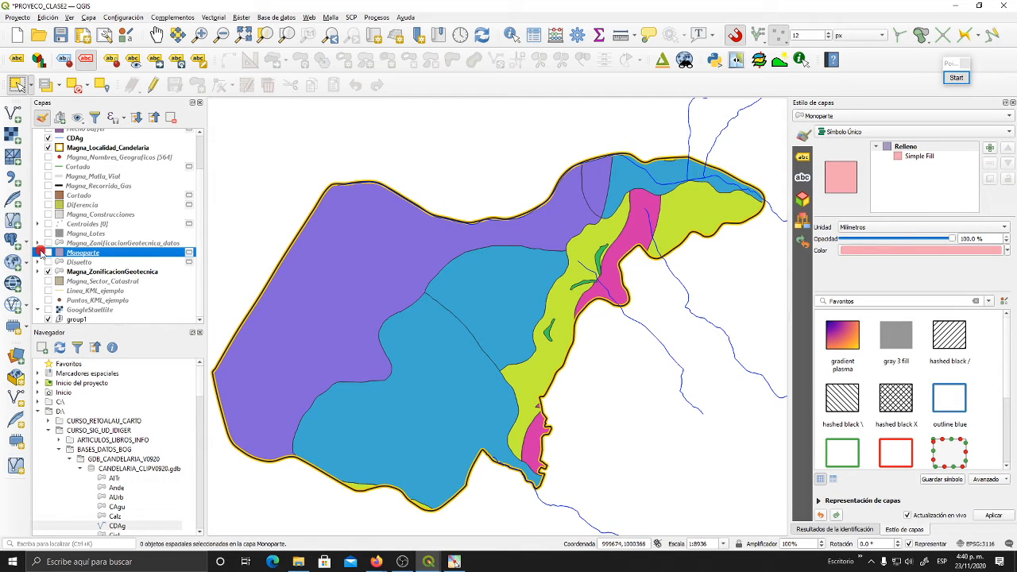
{"action": "left_click", "coordinate": [47, 253]}
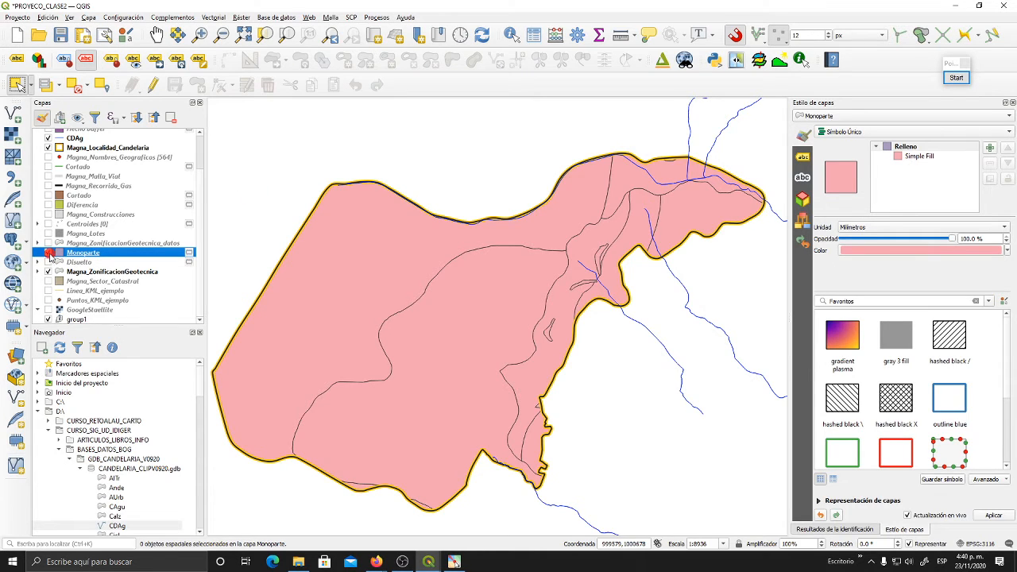
{"action": "left_click", "coordinate": [49, 253]}
{"action": "left_click_drag", "start_coordinate": [450, 302], "coordinate": [458, 307]}
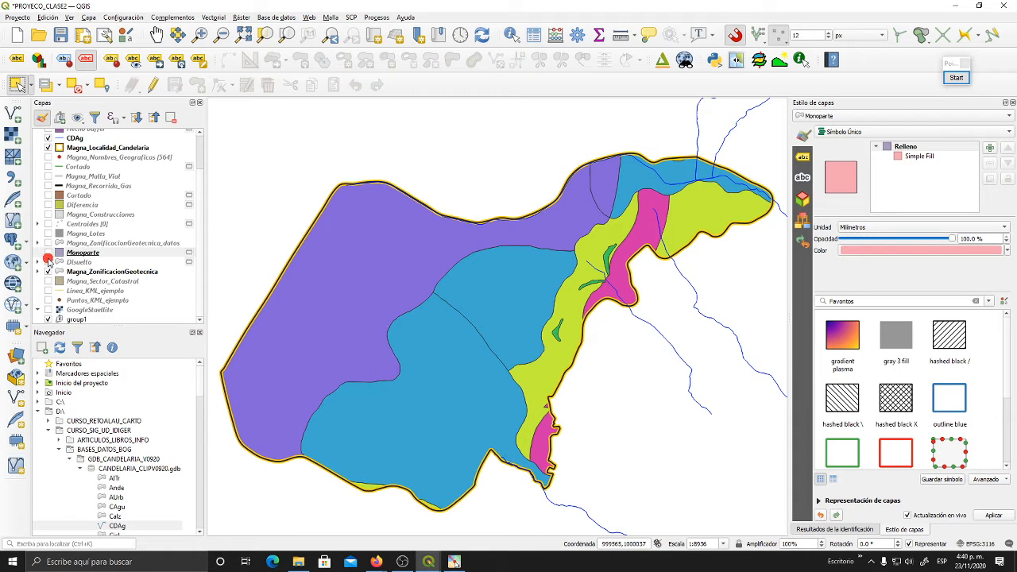
- Display Disuelto and Monoparte in turn over the original zoning, and leave both hidden with only Magna_ZonificacionGeotecnica's zones shown
{"action": "left_click", "coordinate": [48, 261]}
{"action": "left_click", "coordinate": [49, 263]}
{"action": "left_click", "coordinate": [49, 262]}
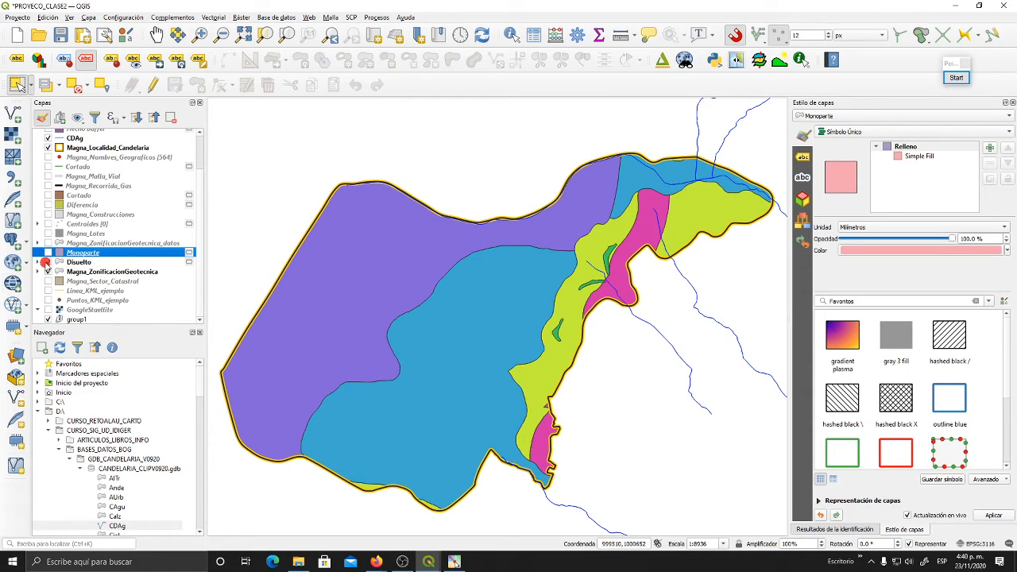
{"action": "left_click", "coordinate": [47, 253]}
{"action": "left_click", "coordinate": [48, 262]}
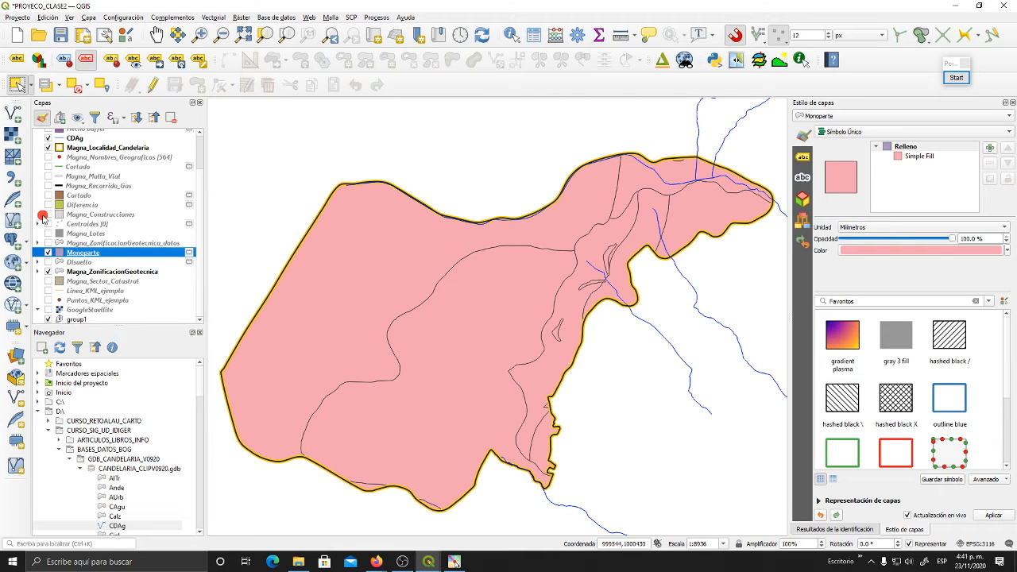
{"action": "left_click", "coordinate": [49, 252]}
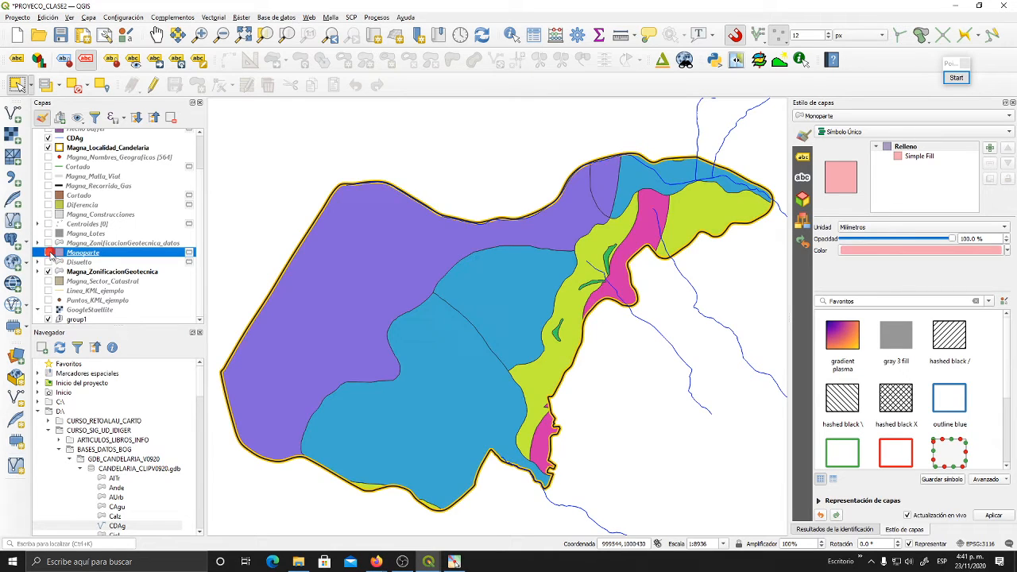
- Make Magna_ZonificacionGeotecnica the active layer, open the Intersection (Intersección) geoprocessing tool to view its parameters, and close it without running it
{"action": "left_click", "coordinate": [90, 271]}
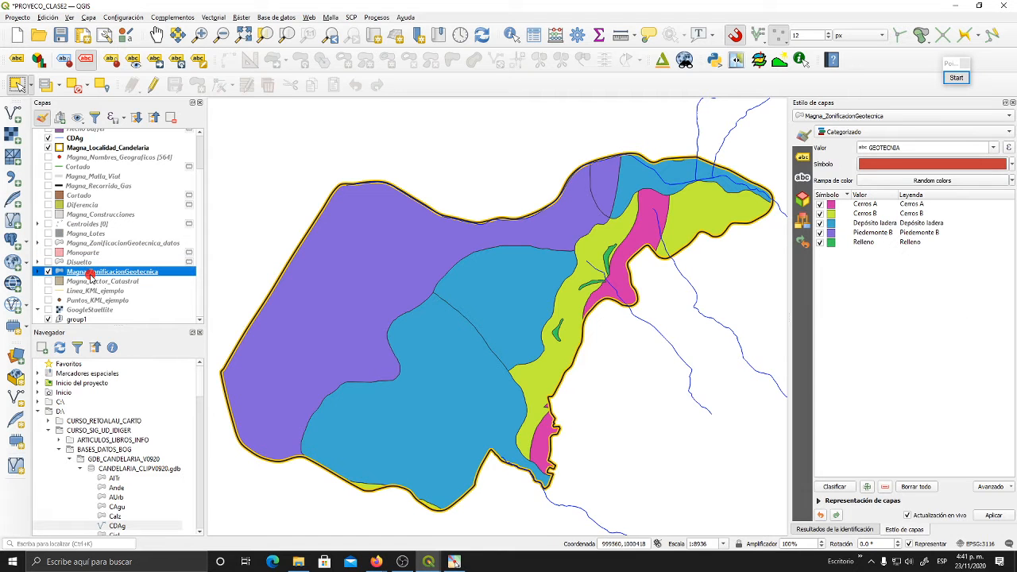
{"action": "left_click", "coordinate": [212, 19]}
{"action": "mouse_move", "coordinate": [235, 31]}
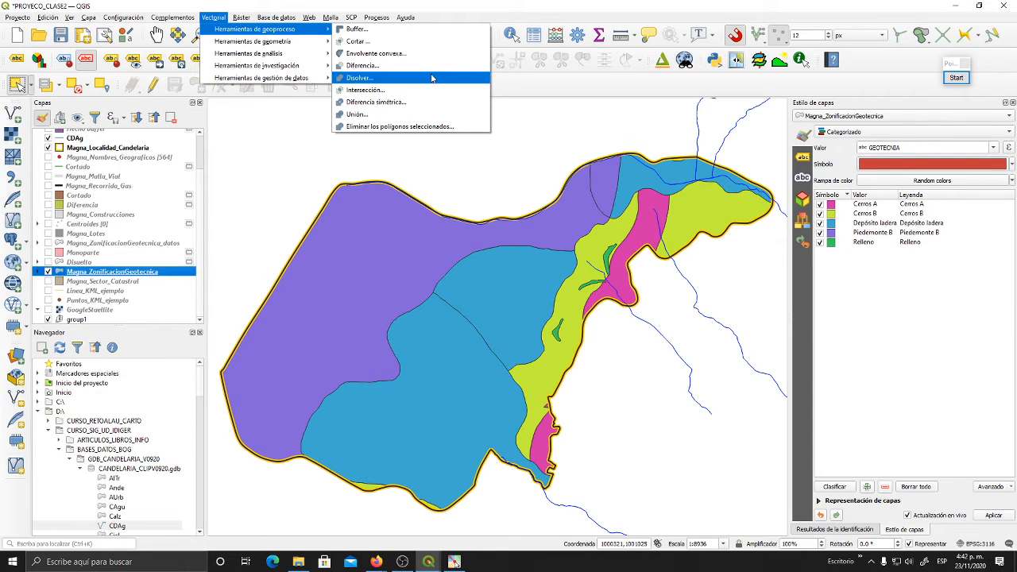
{"action": "left_click", "coordinate": [429, 90]}
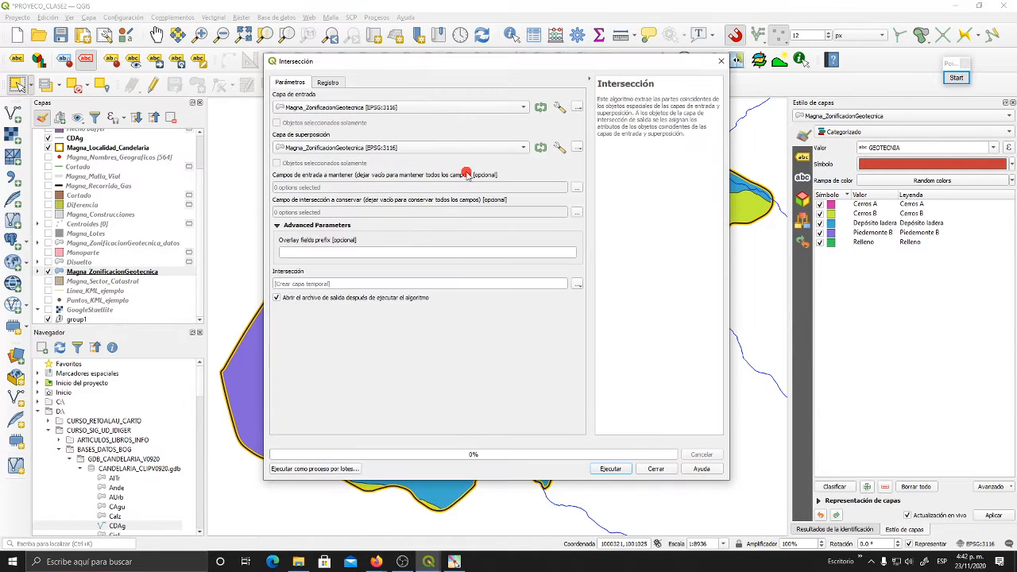
{"action": "left_click", "coordinate": [656, 469]}
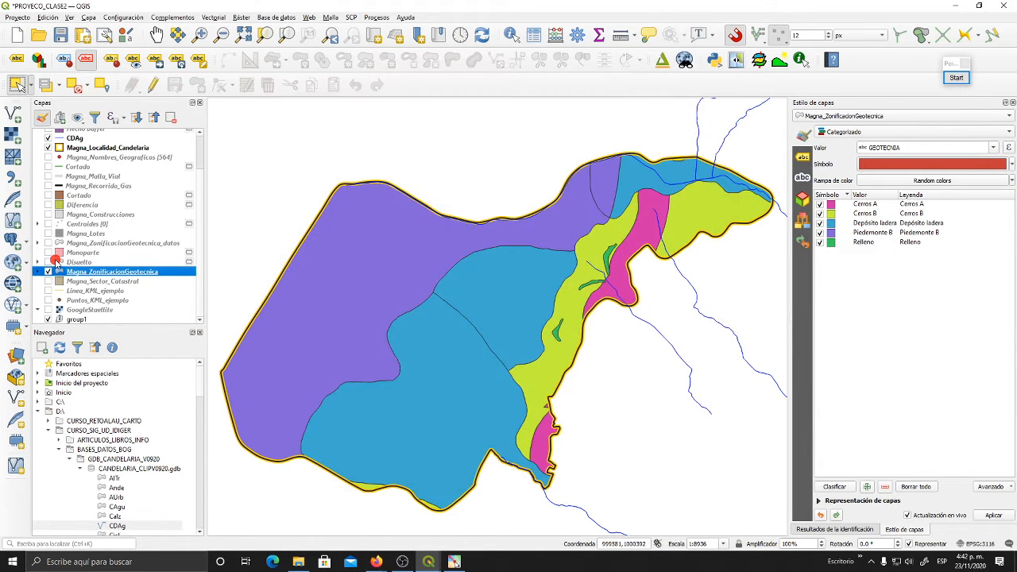
- Display Magna_Construcciones over the geotechnical zoning and select the southern Depósito ladera polygon in Magna_ZonificacionGeotecnica
{"action": "left_click", "coordinate": [47, 214]}
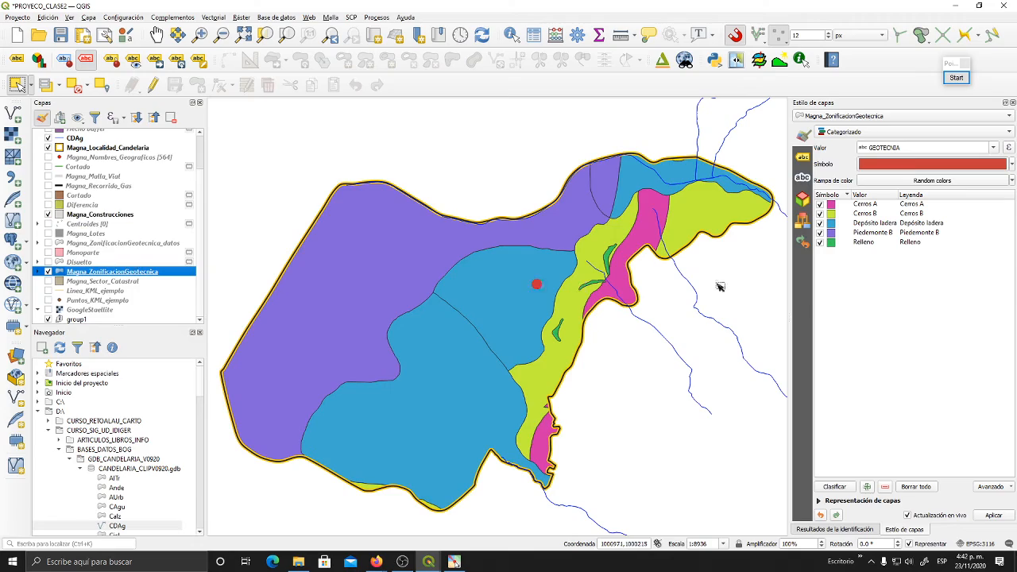
{"action": "mouse_move", "coordinate": [591, 349]}
{"action": "left_mouse_down"}
{"action": "mouse_move", "coordinate": [630, 323]}
{"action": "mouse_move", "coordinate": [600, 328]}
{"action": "left_mouse_up"}
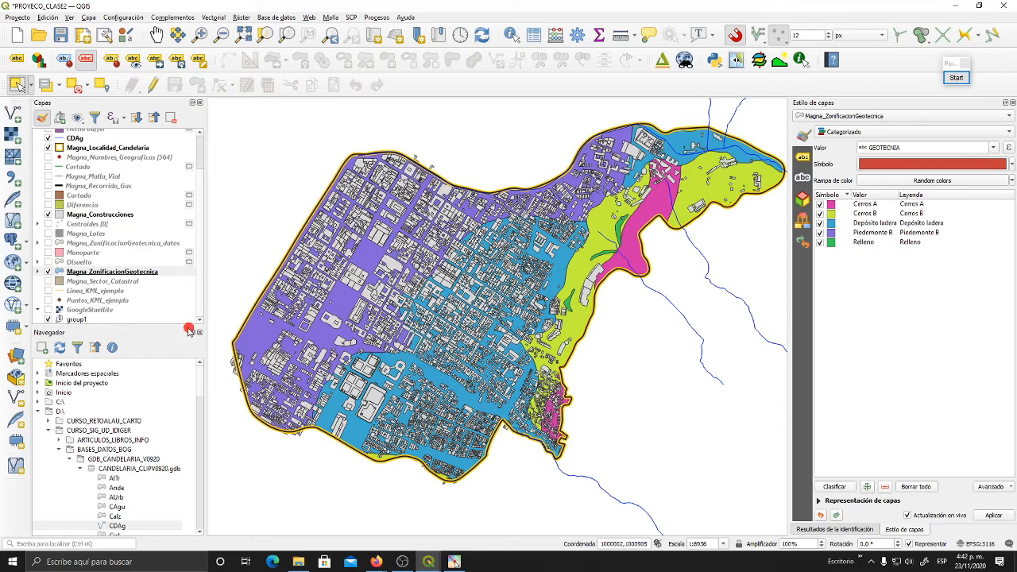
{"action": "left_click", "coordinate": [136, 274]}
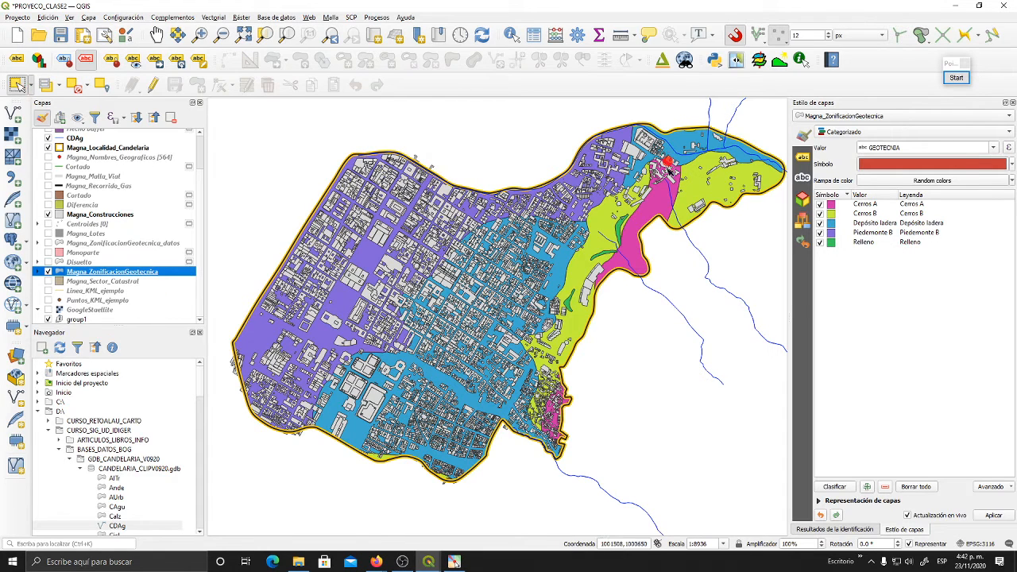
{"action": "left_click", "coordinate": [442, 378]}
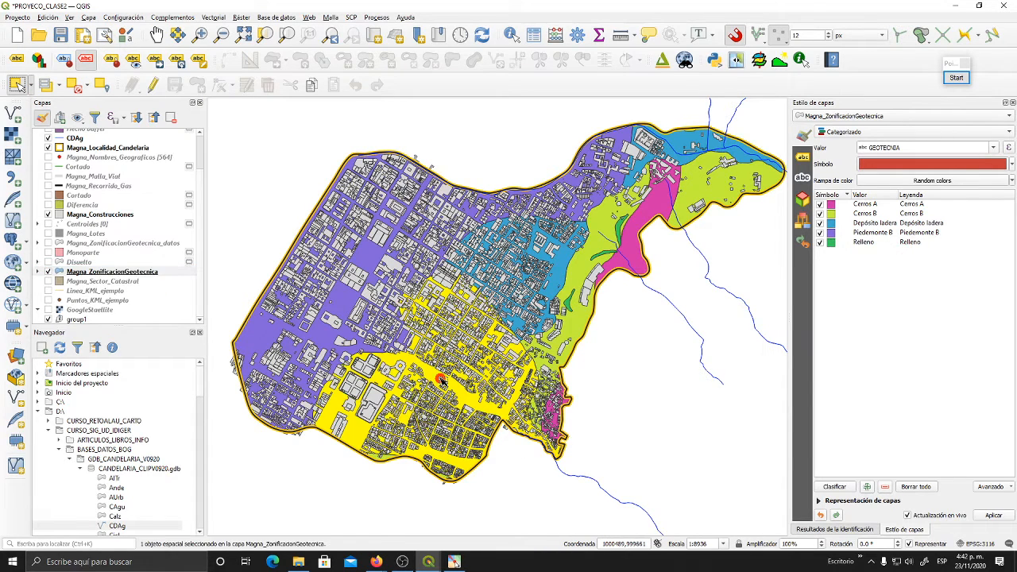
{"action": "scroll", "coordinate": [515, 365], "scroll_direction": "up", "scroll_amount": 1}
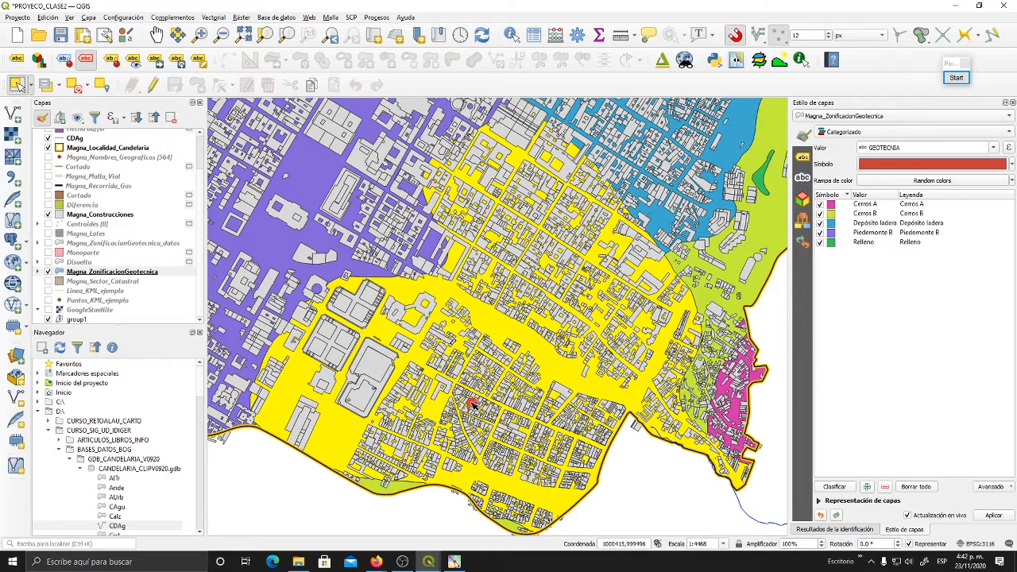
- Set up an Intersection (Intersección) using only the selected features of Magna_ZonificacionGeotecnica as input and Magna_Construcciones as the overlay layer
{"action": "left_click", "coordinate": [213, 17]}
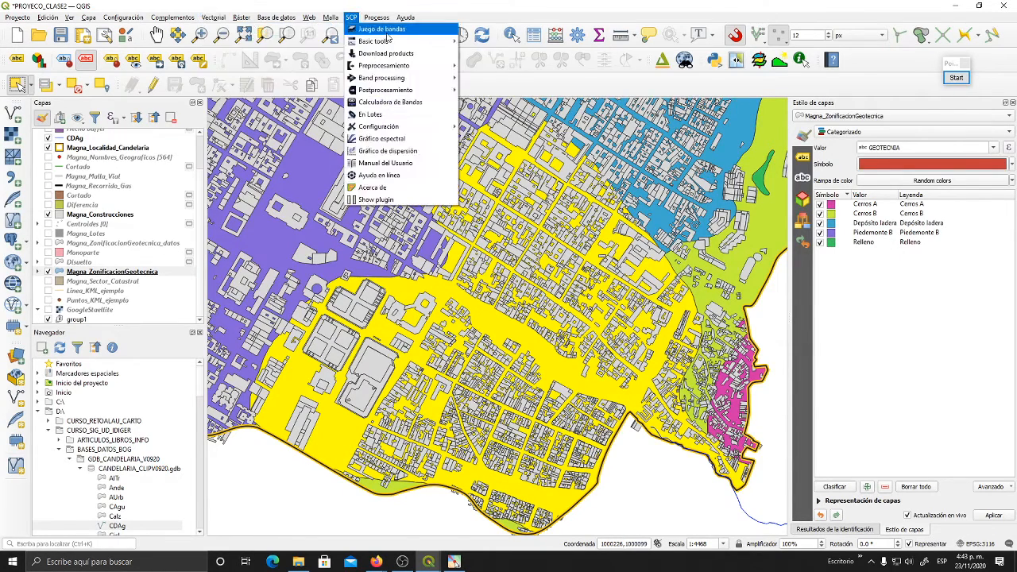
{"action": "mouse_move", "coordinate": [222, 19]}
{"action": "mouse_move", "coordinate": [271, 29]}
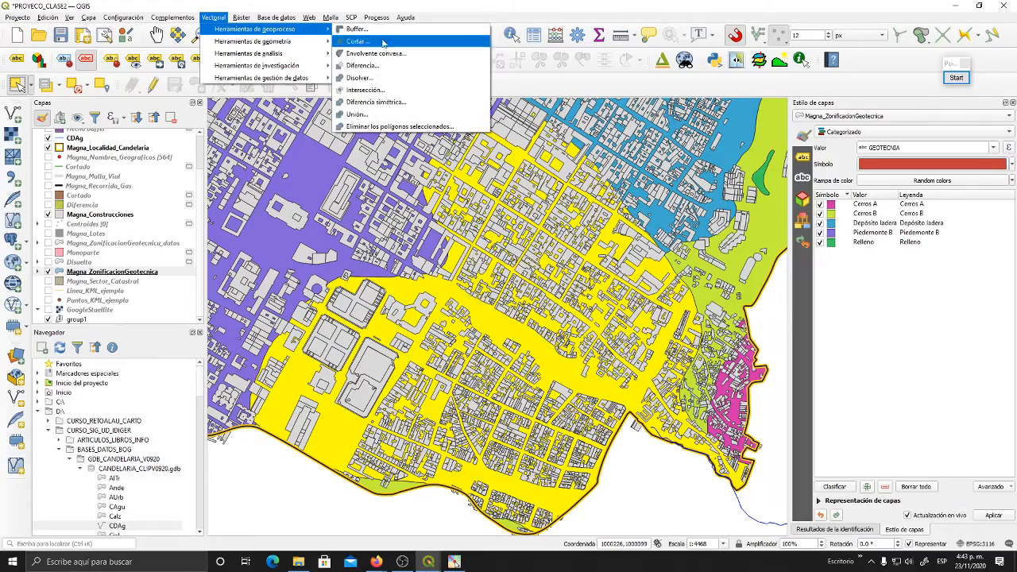
{"action": "left_click", "coordinate": [364, 90]}
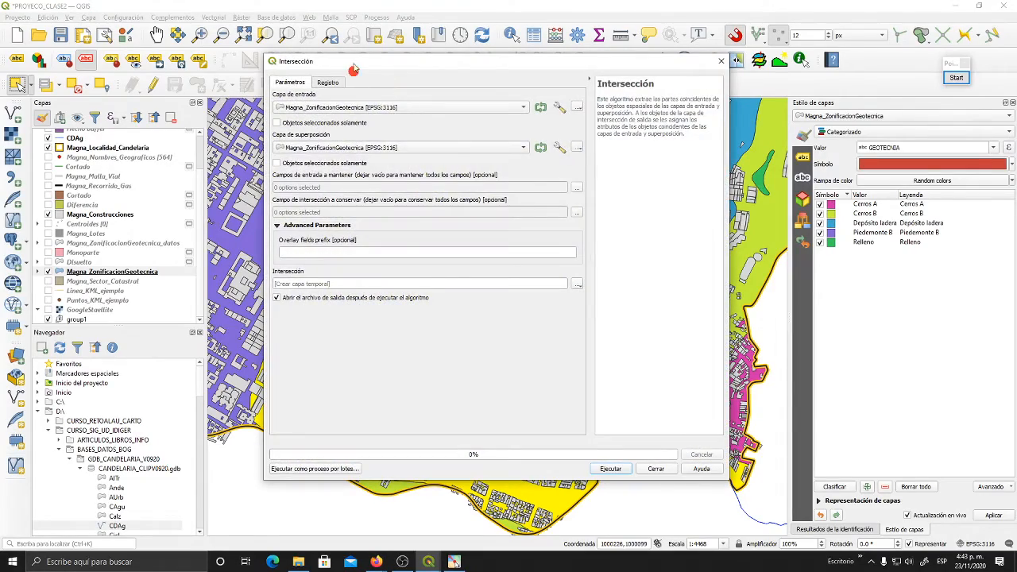
{"action": "left_click_drag", "start_coordinate": [350, 70], "coordinate": [629, 59]}
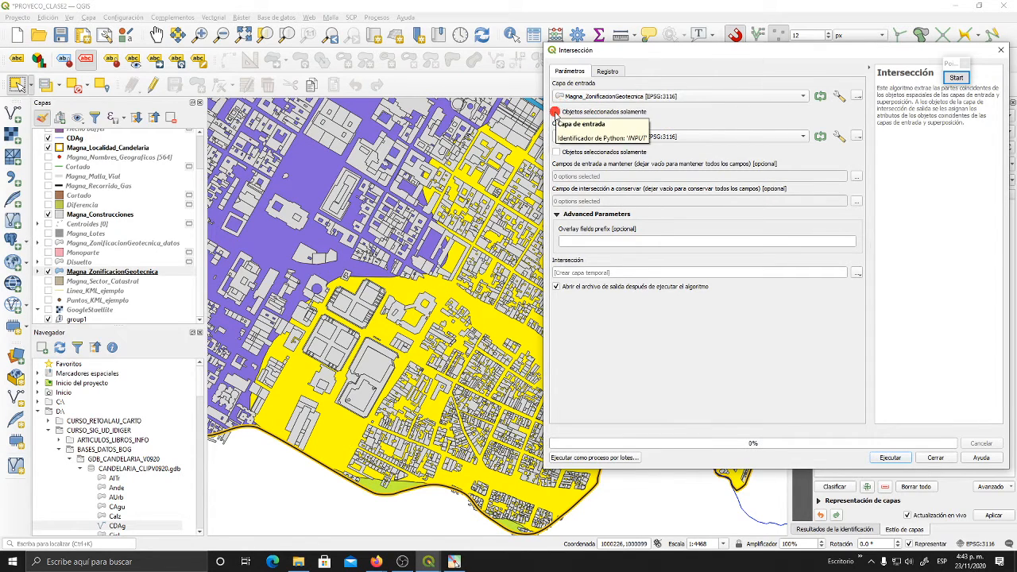
{"action": "left_click", "coordinate": [558, 112]}
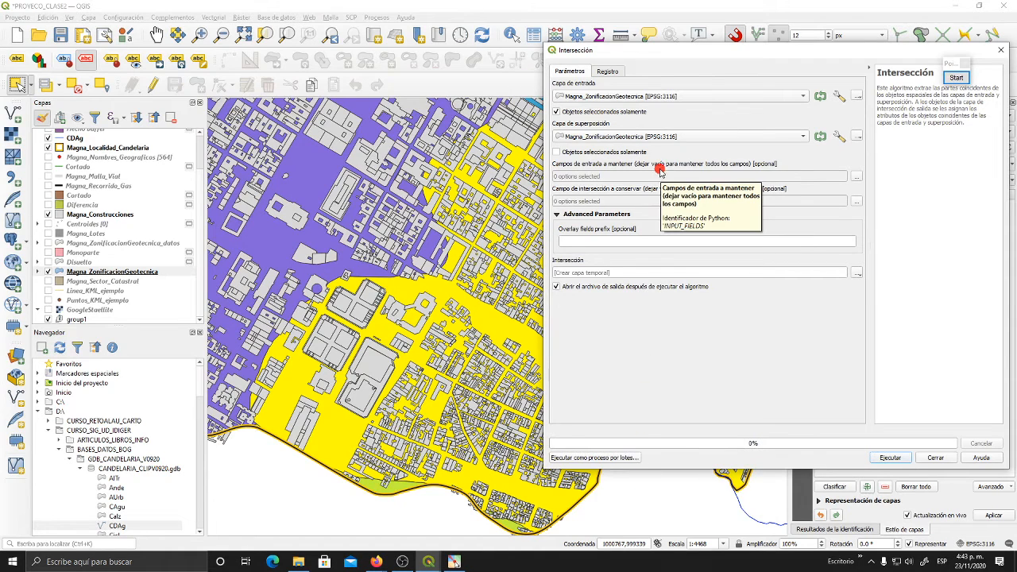
{"action": "left_click", "coordinate": [630, 137]}
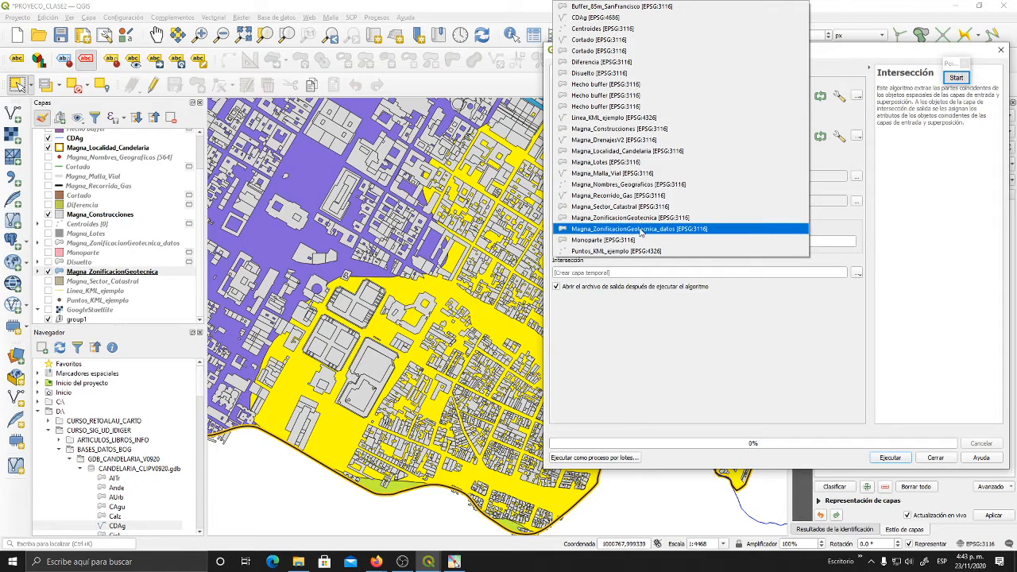
{"action": "left_click", "coordinate": [658, 129]}
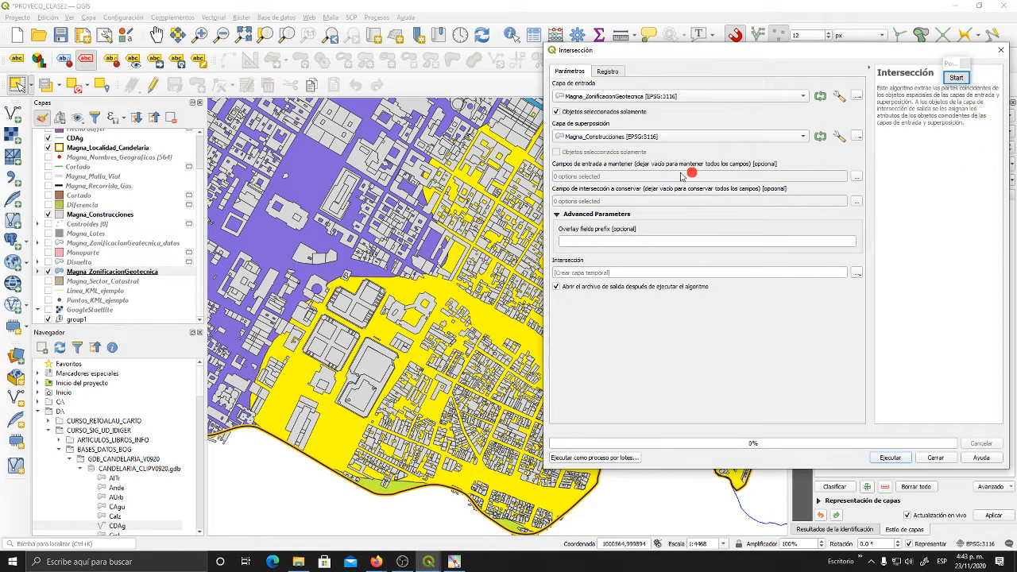
- Review the input and overlay fields available to keep in the intersection, leaving both field selections empty to retain all attributes
{"action": "left_click", "coordinate": [858, 176]}
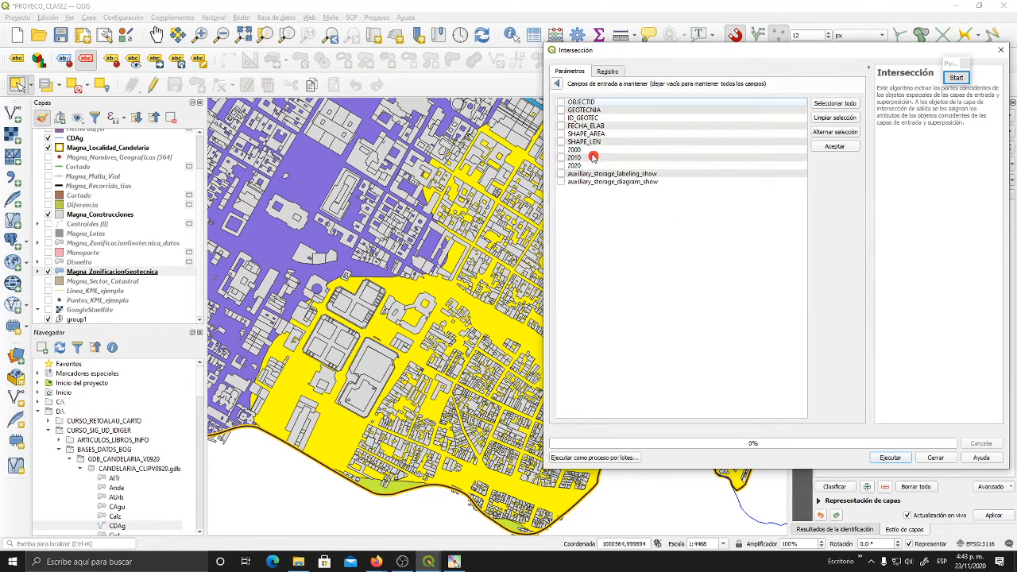
{"action": "left_click", "coordinate": [556, 85]}
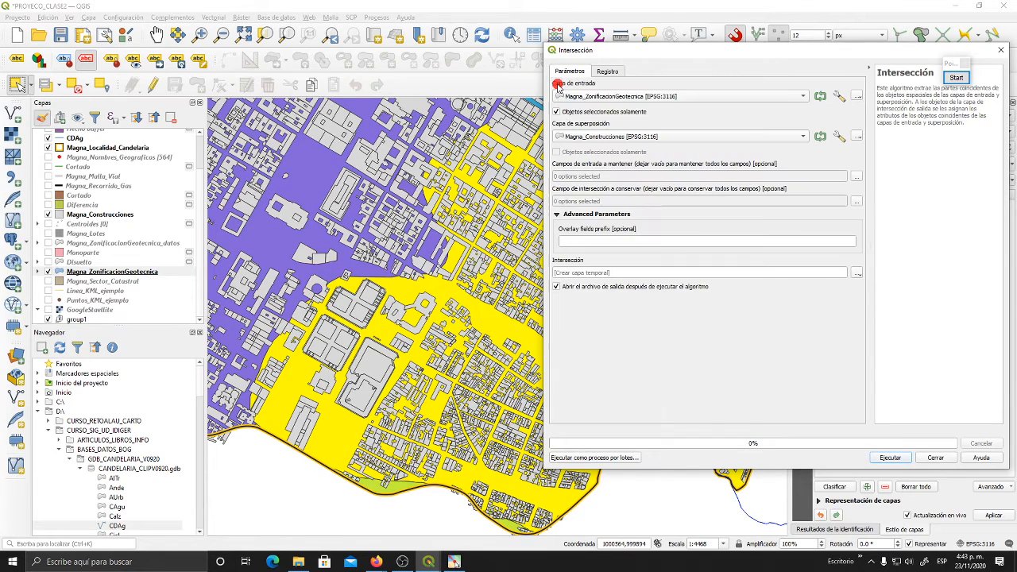
{"action": "left_click", "coordinate": [855, 205]}
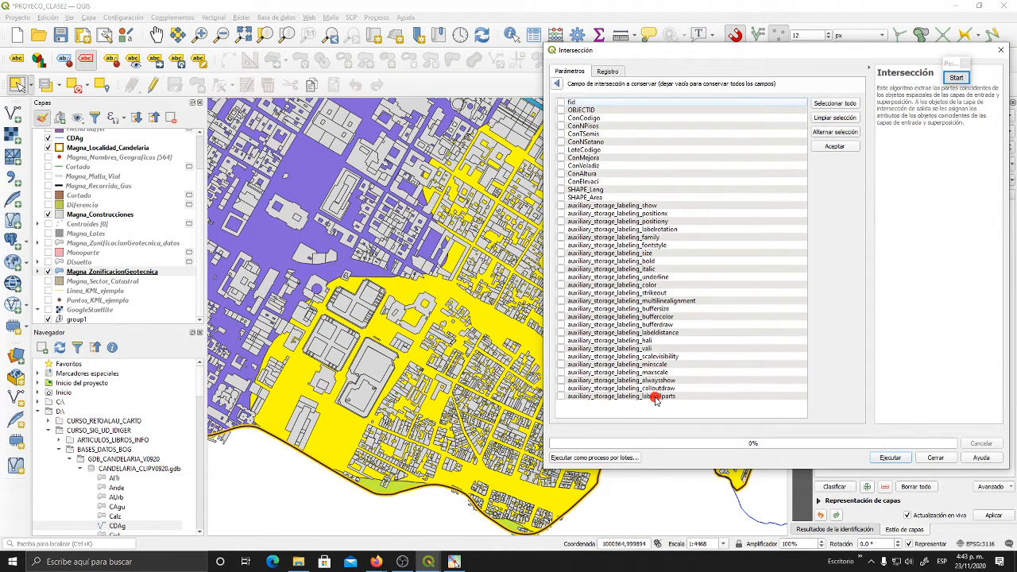
{"action": "left_click", "coordinate": [558, 84]}
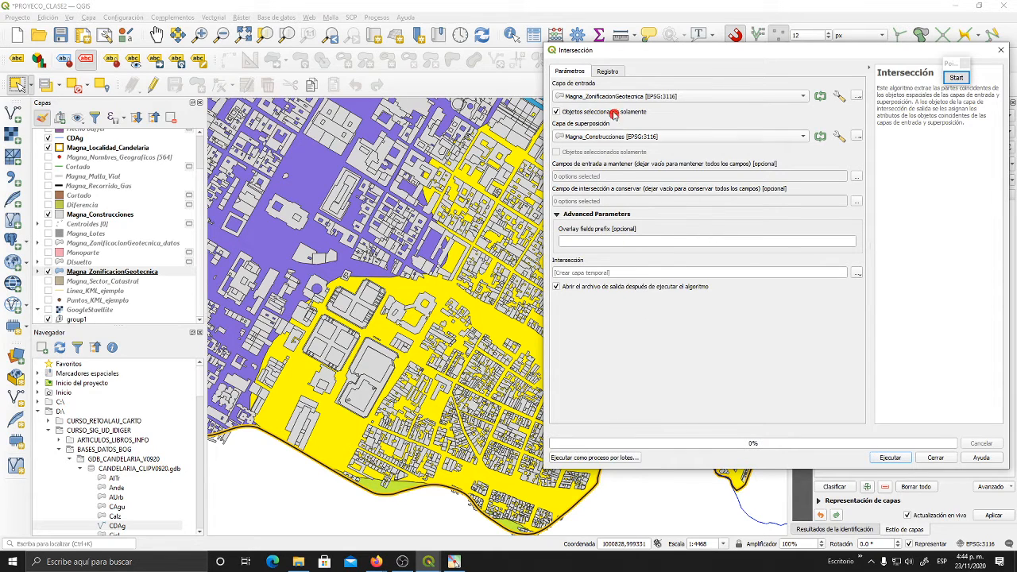
{"action": "left_click_drag", "start_coordinate": [626, 54], "coordinate": [595, 53]}
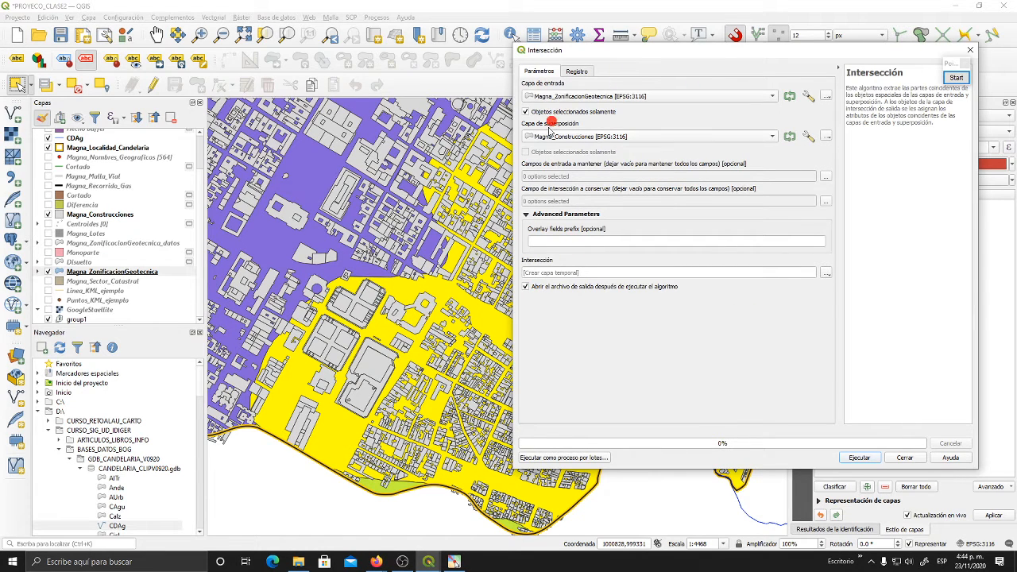
- Set the overlay layer to skip features with invalid geometries, run the intersection to a temporary layer, and close the tool
{"action": "left_click", "coordinate": [808, 137]}
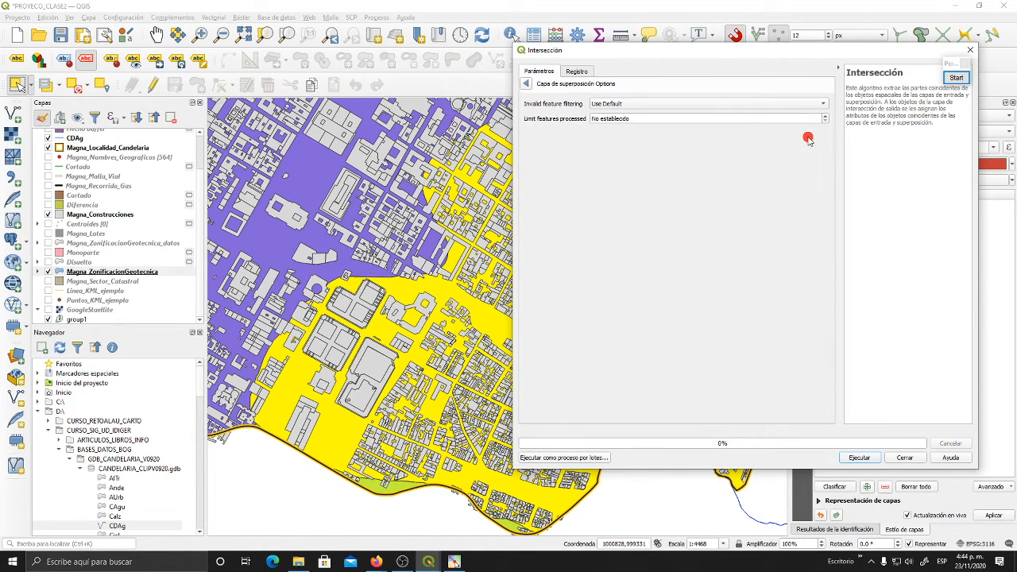
{"action": "left_click", "coordinate": [663, 105]}
{"action": "left_click", "coordinate": [660, 125]}
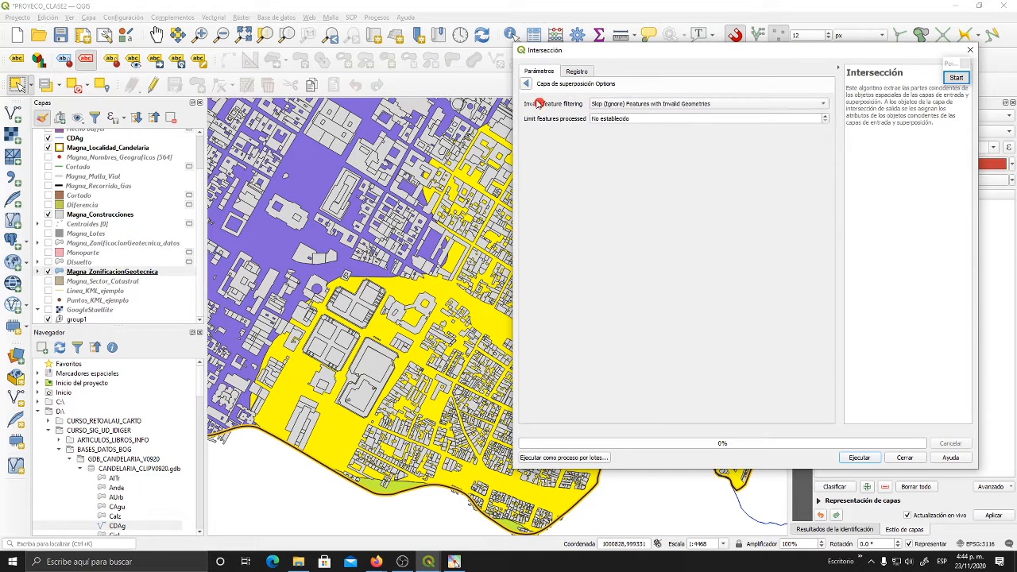
{"action": "left_click", "coordinate": [525, 84]}
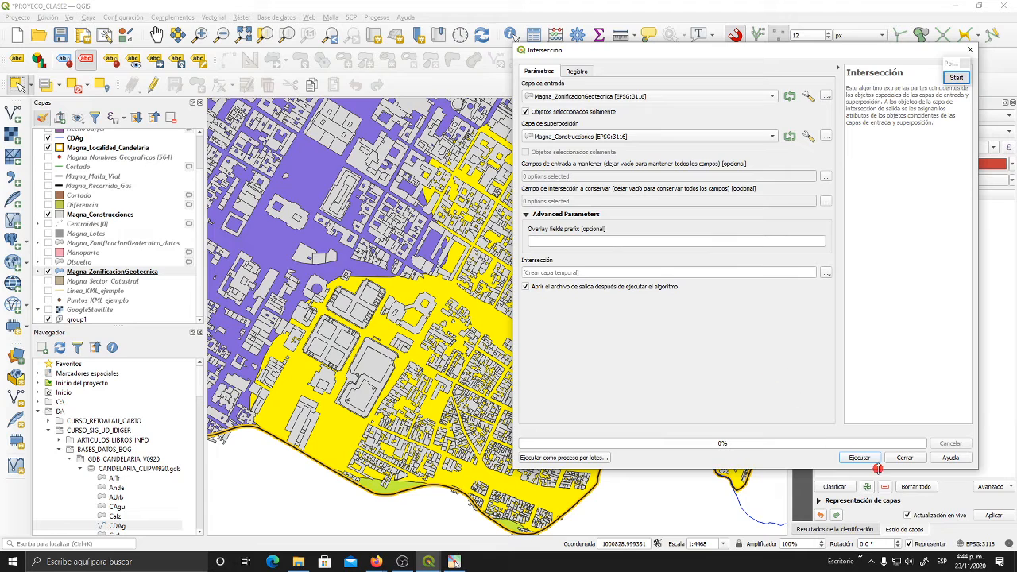
{"action": "left_click", "coordinate": [870, 460]}
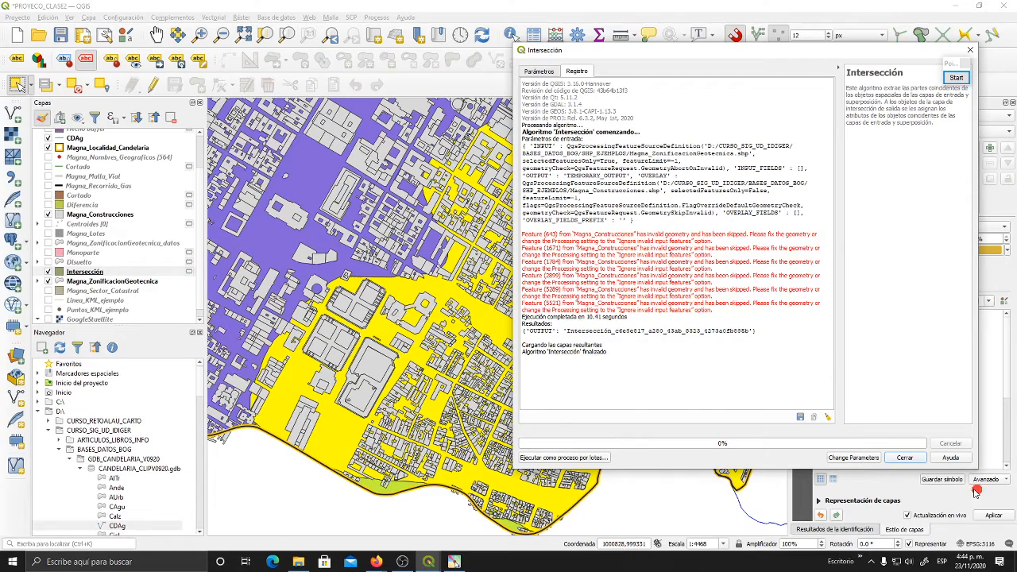
{"action": "left_click", "coordinate": [904, 458]}
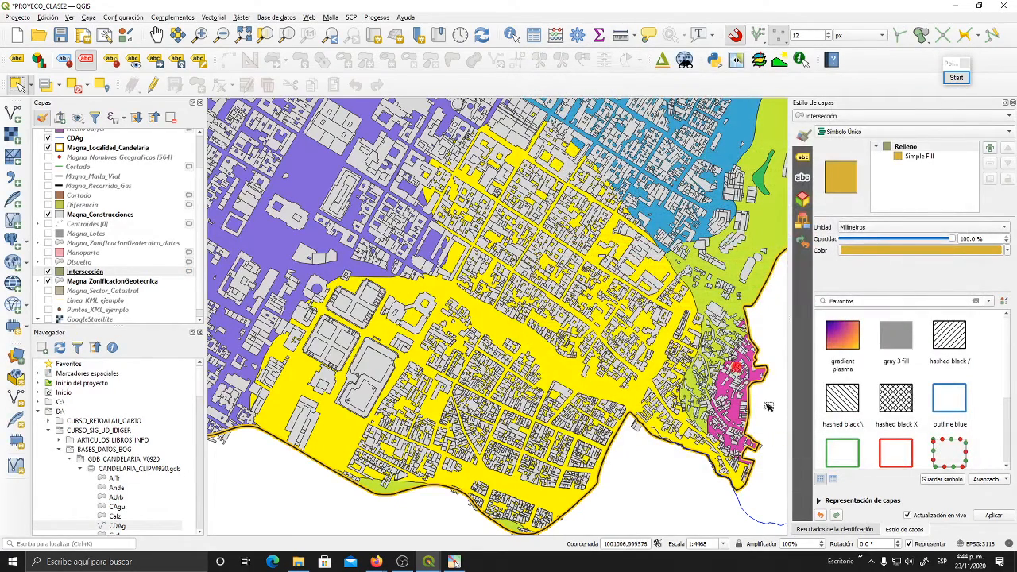
- Move the Intersección layer above Magna_Construcciones and inspect how its buildings are cut along the selected zone's boundary
{"action": "left_click_drag", "start_coordinate": [96, 273], "coordinate": [88, 215]}
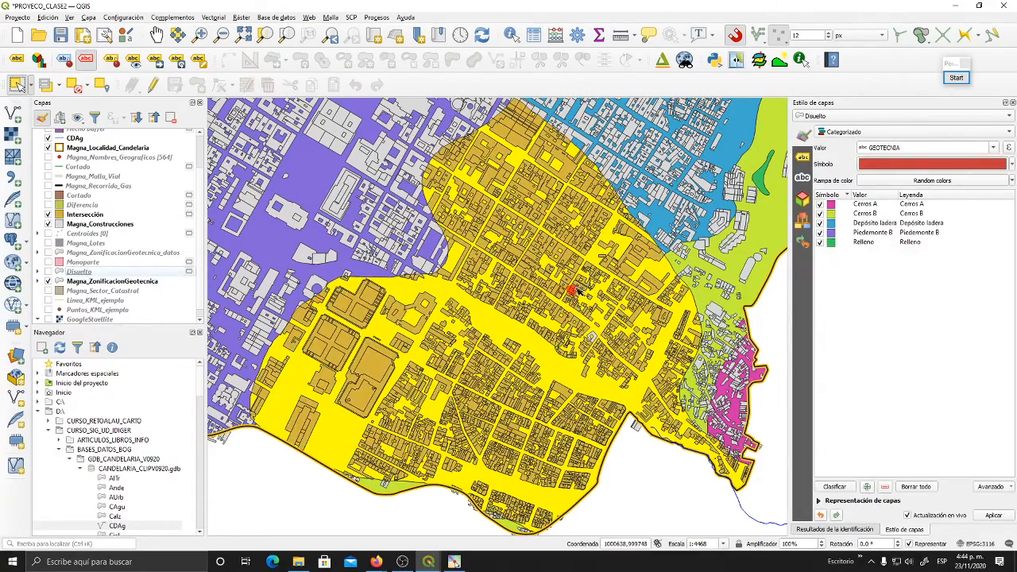
{"action": "left_click_drag", "start_coordinate": [314, 305], "coordinate": [459, 233]}
{"action": "scroll", "coordinate": [460, 233], "scroll_direction": "up", "scroll_amount": 2}
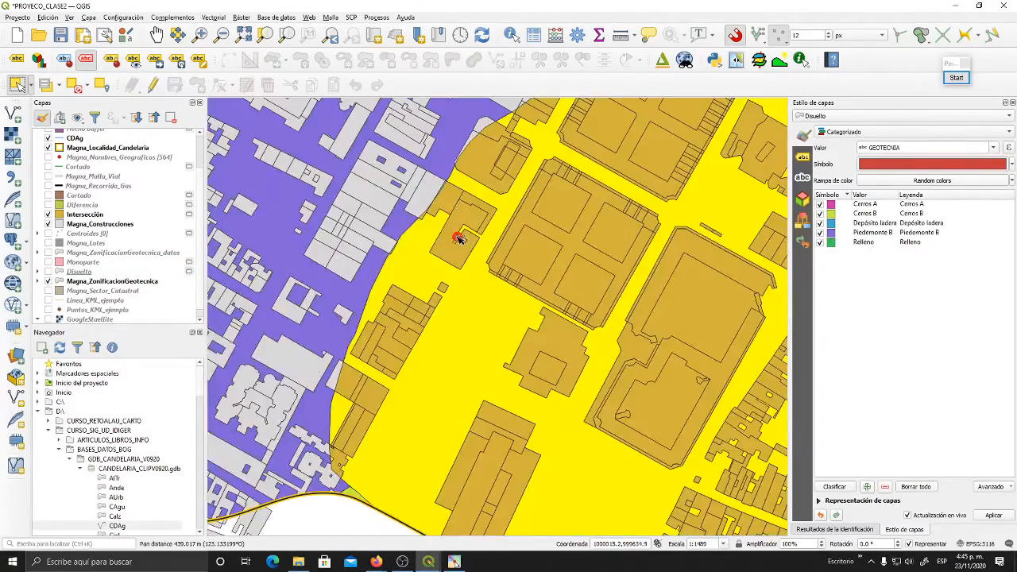
{"action": "left_click_drag", "start_coordinate": [576, 215], "coordinate": [400, 472]}
{"action": "scroll", "coordinate": [556, 331], "scroll_direction": "down", "scroll_amount": 3}
{"action": "left_click_drag", "start_coordinate": [559, 330], "coordinate": [443, 321]}
{"action": "left_click_drag", "start_coordinate": [583, 375], "coordinate": [552, 320]}
{"action": "scroll", "coordinate": [551, 320], "scroll_direction": "up", "scroll_amount": 2}
{"action": "scroll", "coordinate": [552, 321], "scroll_direction": "down", "scroll_amount": 2}
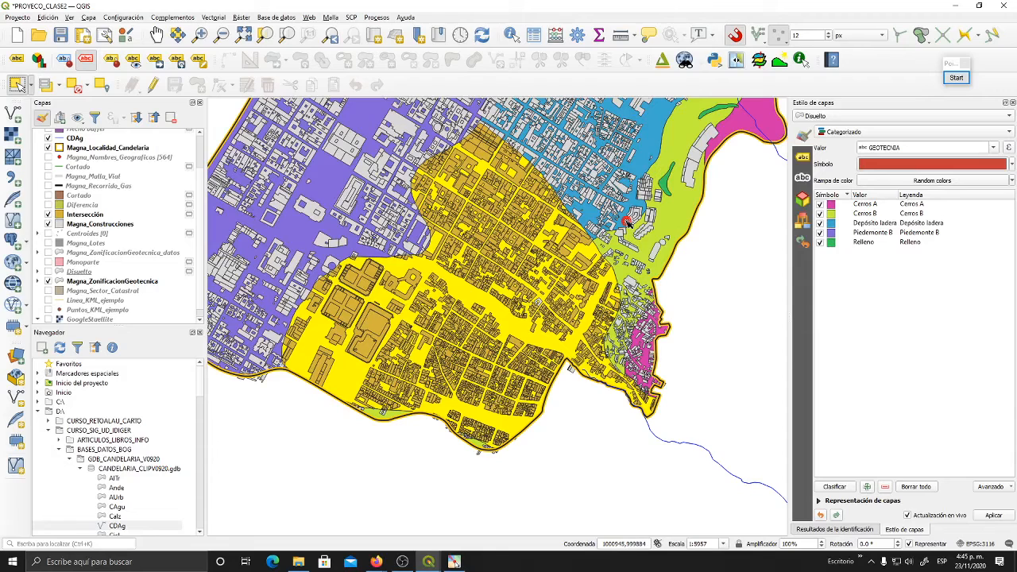
{"action": "scroll", "coordinate": [145, 207], "scroll_direction": "up", "scroll_amount": 2}
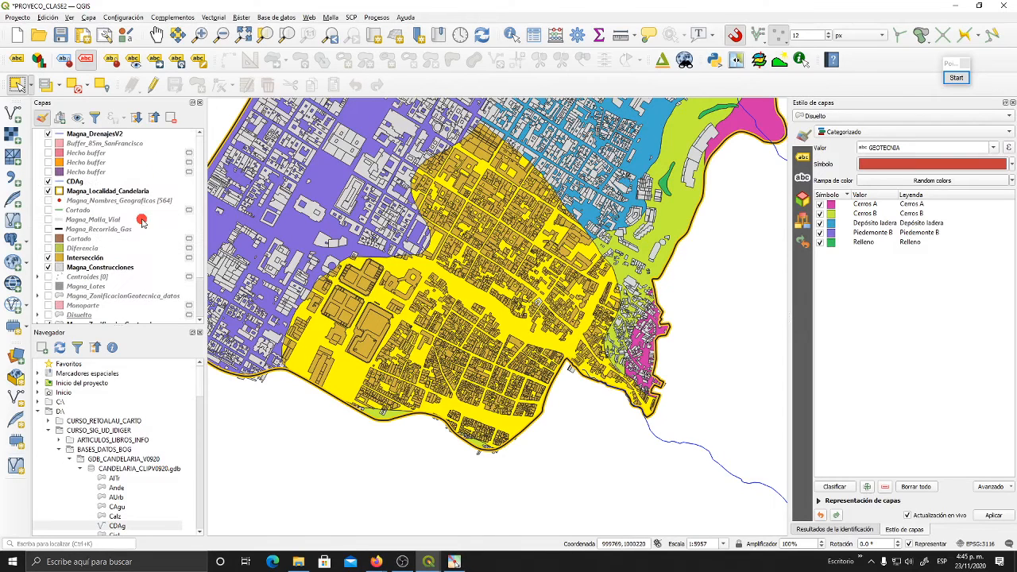
- Examine the Intersección layer's attribute table for the combined geotechnical zoning and building fields, and close it
{"action": "left_click", "coordinate": [90, 259]}
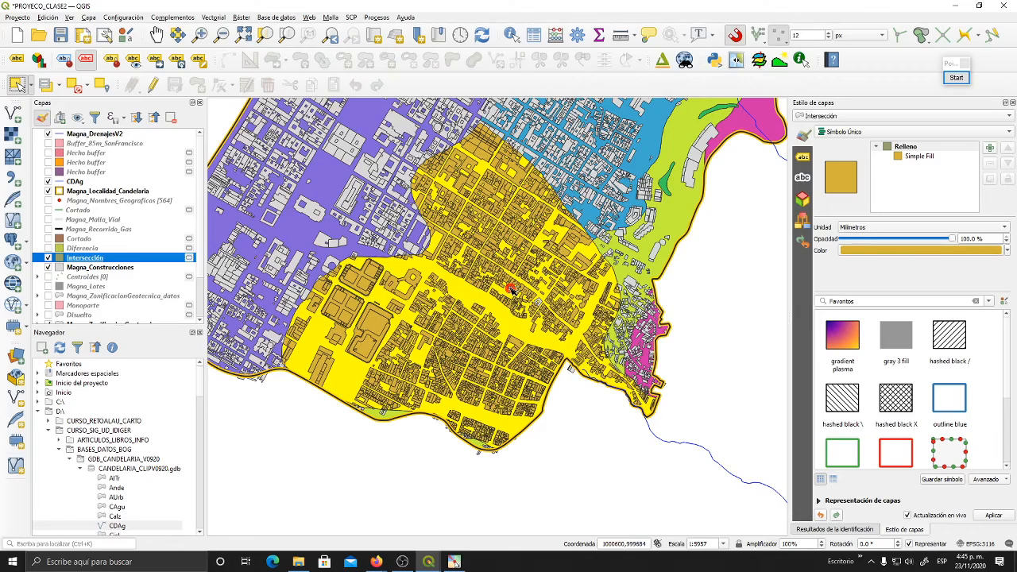
{"action": "left_click", "coordinate": [536, 34]}
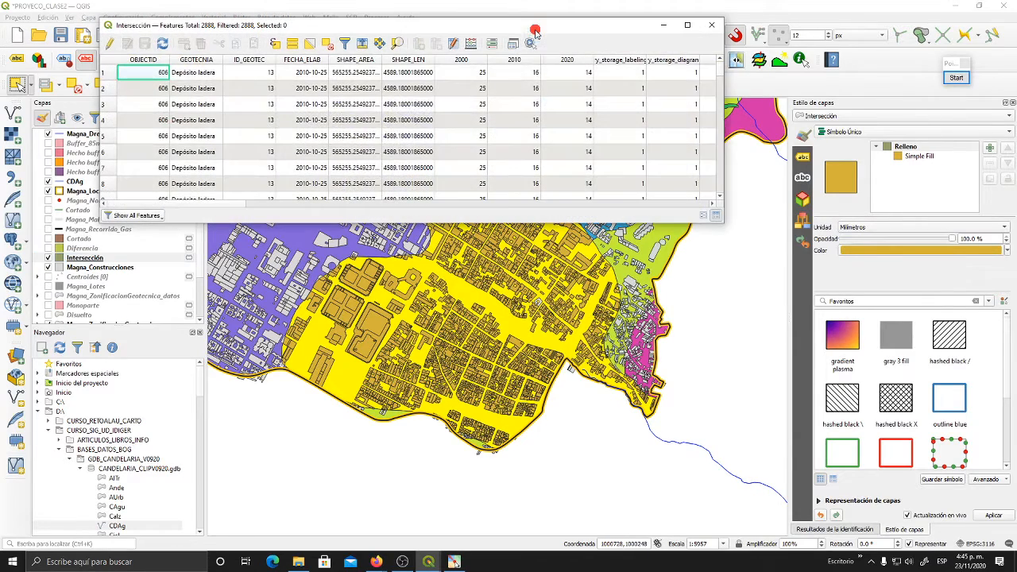
{"action": "left_click_drag", "start_coordinate": [361, 27], "coordinate": [369, 54]}
{"action": "left_click_drag", "start_coordinate": [365, 235], "coordinate": [372, 325]}
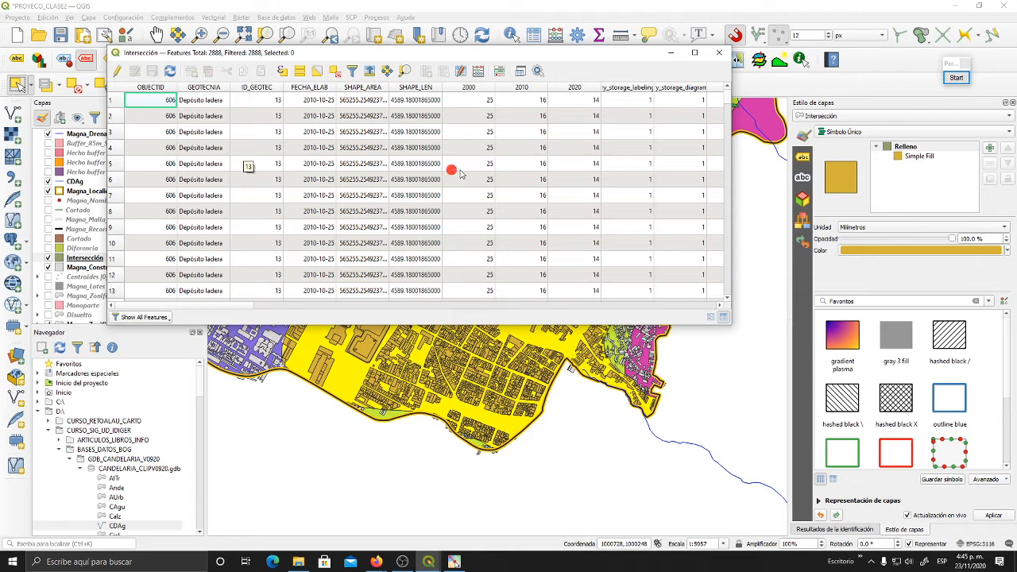
{"action": "left_click_drag", "start_coordinate": [237, 306], "coordinate": [389, 312]}
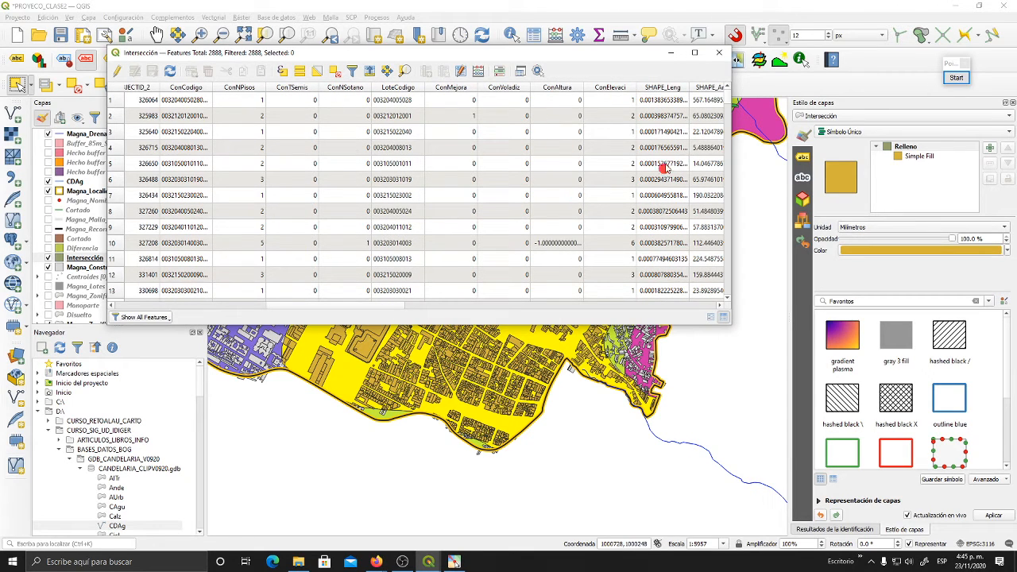
{"action": "left_click_drag", "start_coordinate": [338, 306], "coordinate": [195, 316]}
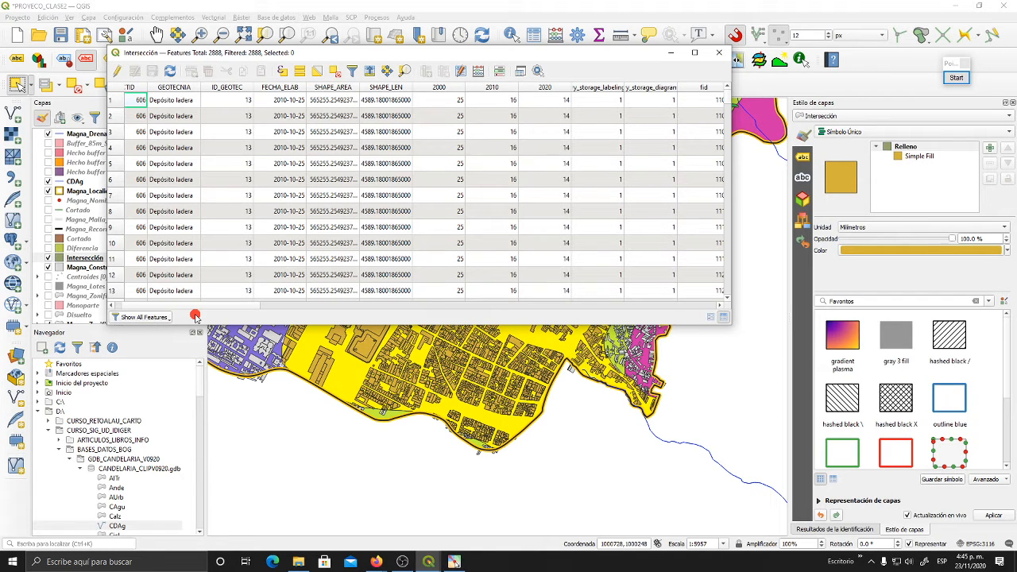
{"action": "left_click", "coordinate": [720, 52]}
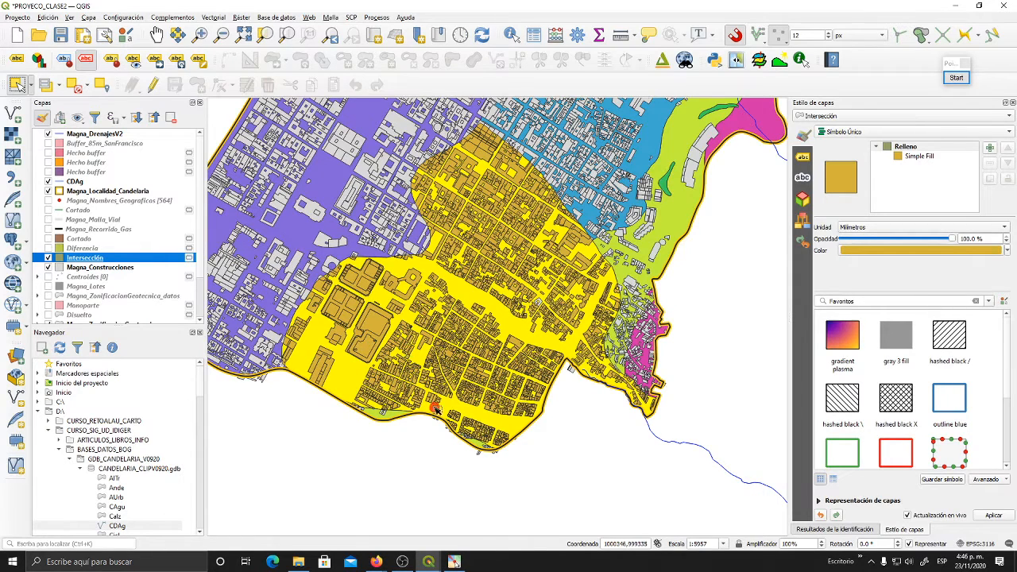
- Inspect the Intersección buildings on the map, from the large blocks in the selected zone out to the zone's full extent
{"action": "left_click_drag", "start_coordinate": [377, 335], "coordinate": [403, 342]}
{"action": "scroll", "coordinate": [495, 391], "scroll_direction": "up", "scroll_amount": 2}
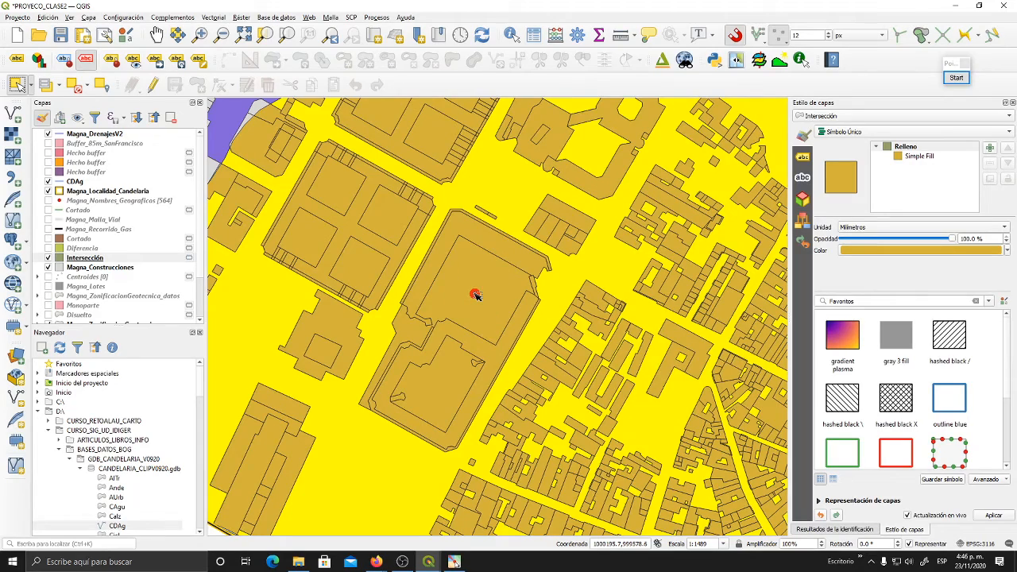
{"action": "scroll", "coordinate": [475, 295], "scroll_direction": "down", "scroll_amount": 1}
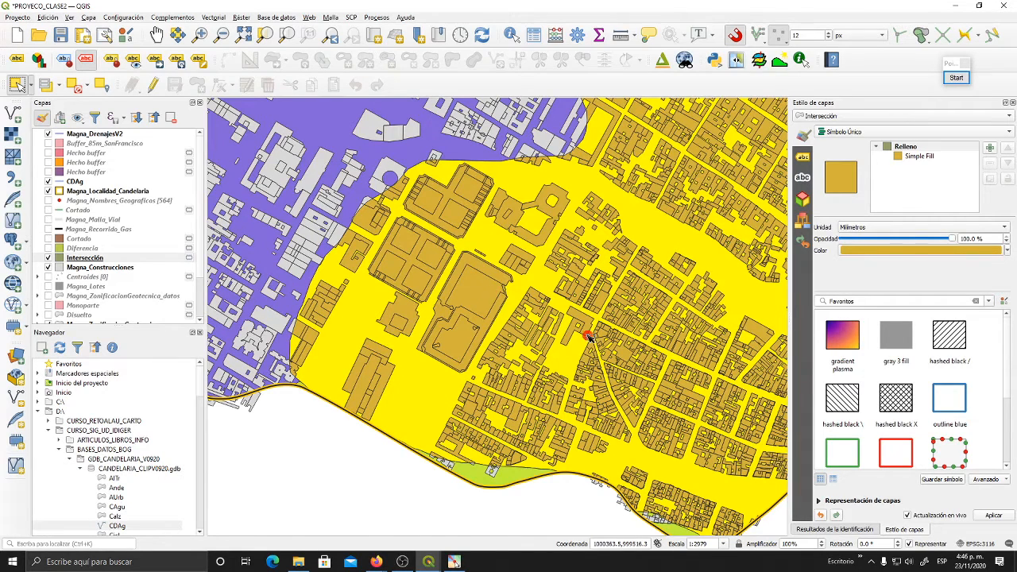
{"action": "left_click_drag", "start_coordinate": [589, 338], "coordinate": [520, 386]}
{"action": "scroll", "coordinate": [519, 337], "scroll_direction": "down", "scroll_amount": 1}
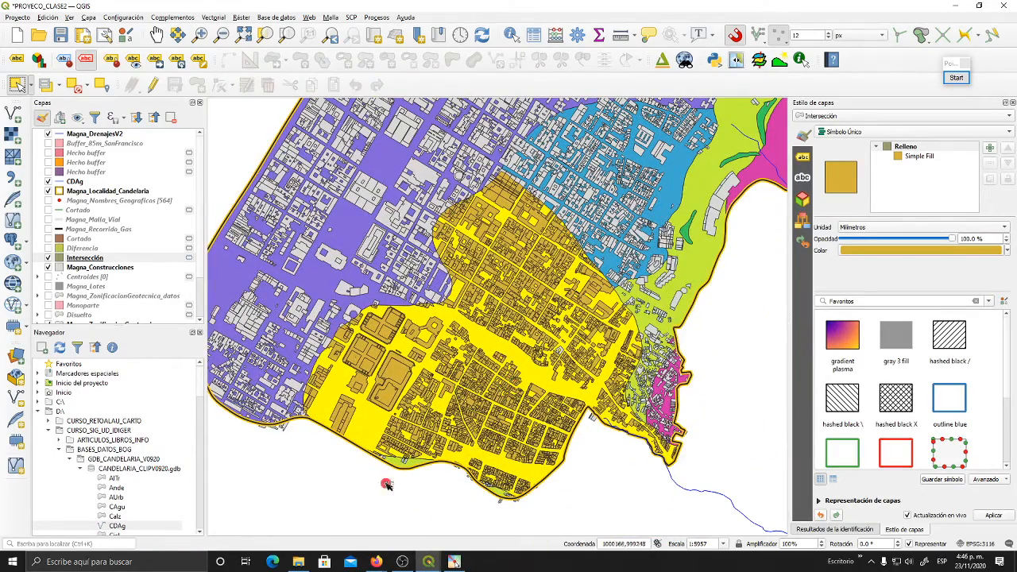
- Hide the Intersección layer so the selected zone shows only the original buildings
{"action": "left_click_drag", "start_coordinate": [480, 440], "coordinate": [494, 389]}
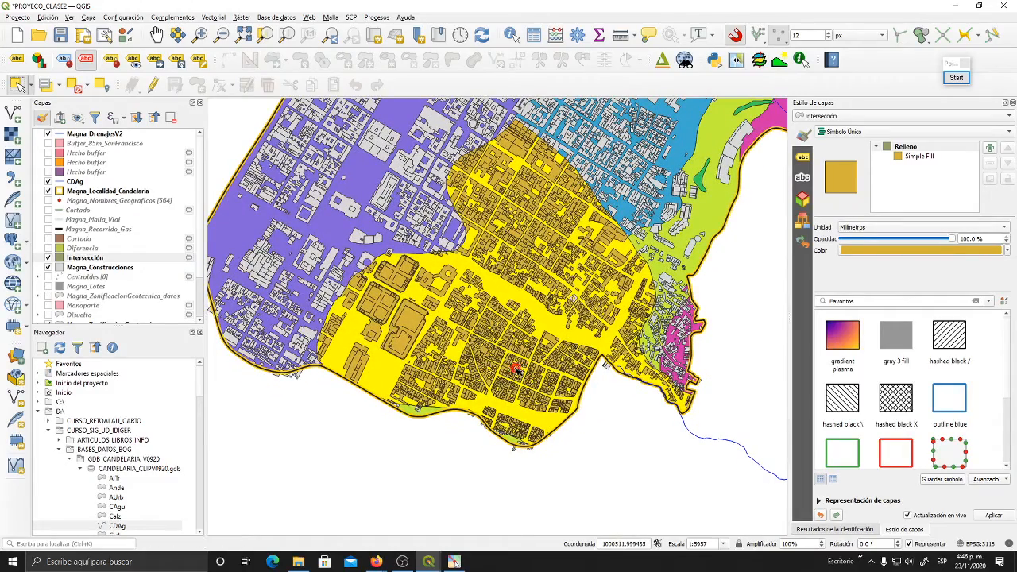
{"action": "left_click_drag", "start_coordinate": [515, 369], "coordinate": [518, 400]}
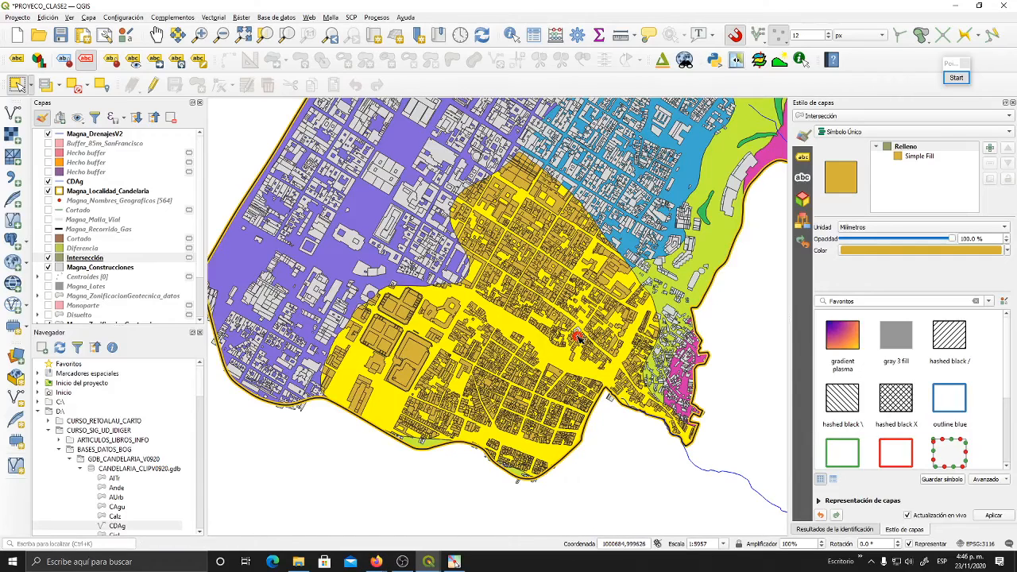
{"action": "left_click", "coordinate": [112, 258]}
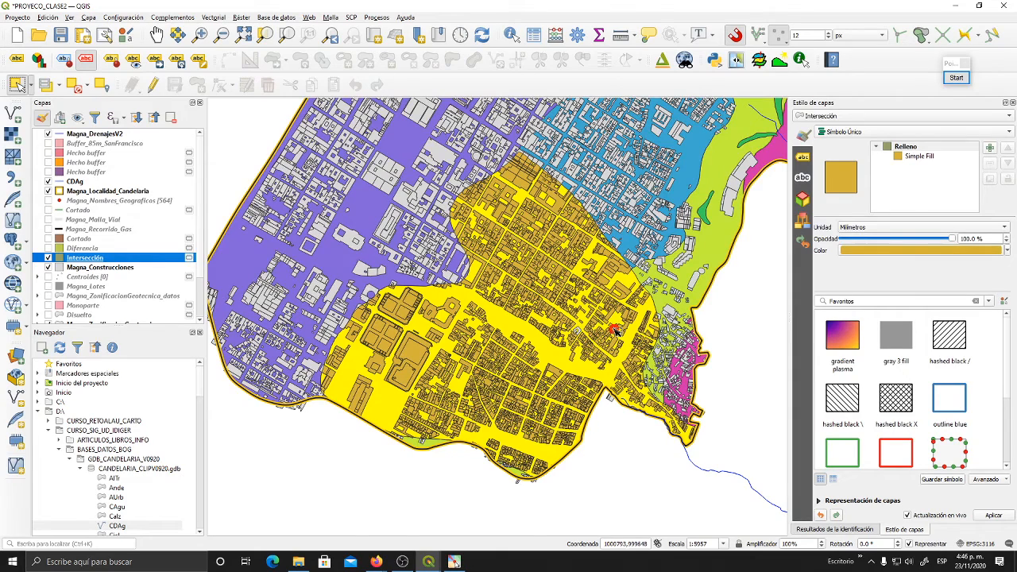
{"action": "left_click_drag", "start_coordinate": [524, 340], "coordinate": [528, 357]}
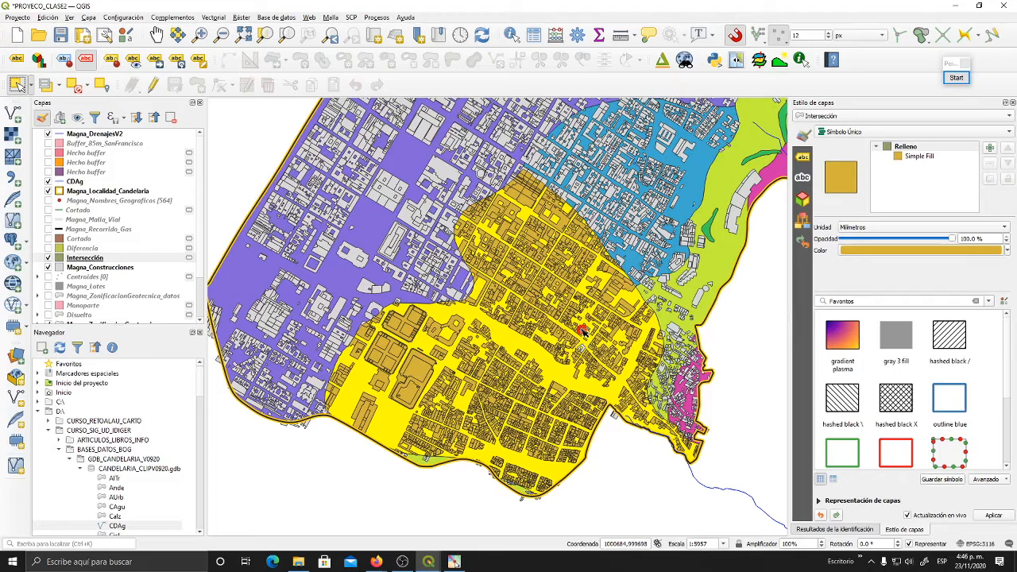
{"action": "left_click", "coordinate": [48, 258]}
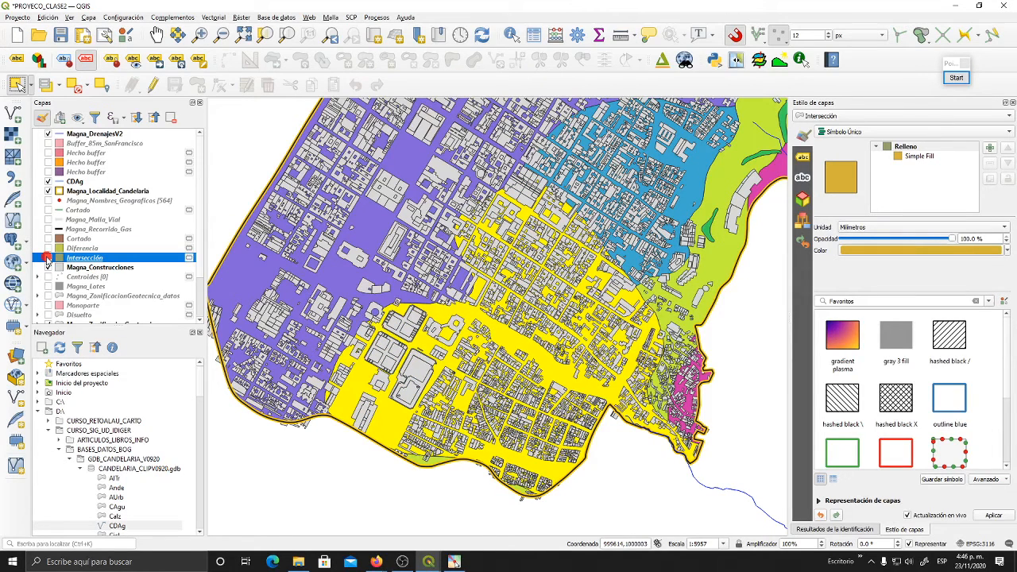
- Clear the feature selection on the Magna_ZonificacionGeotecnica layer
{"action": "left_click", "coordinate": [93, 268]}
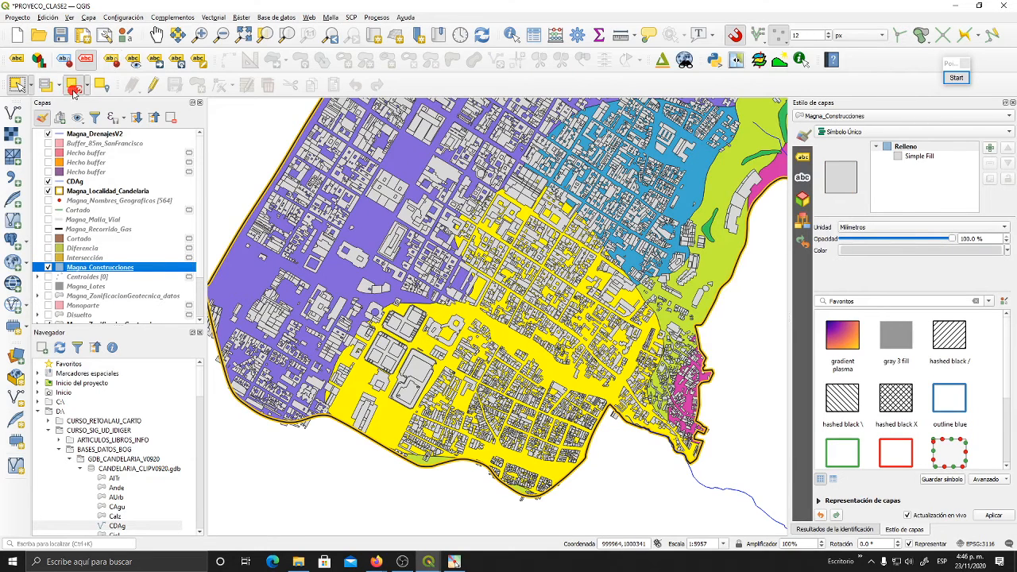
{"action": "scroll", "coordinate": [110, 240], "scroll_direction": "down", "scroll_amount": 2}
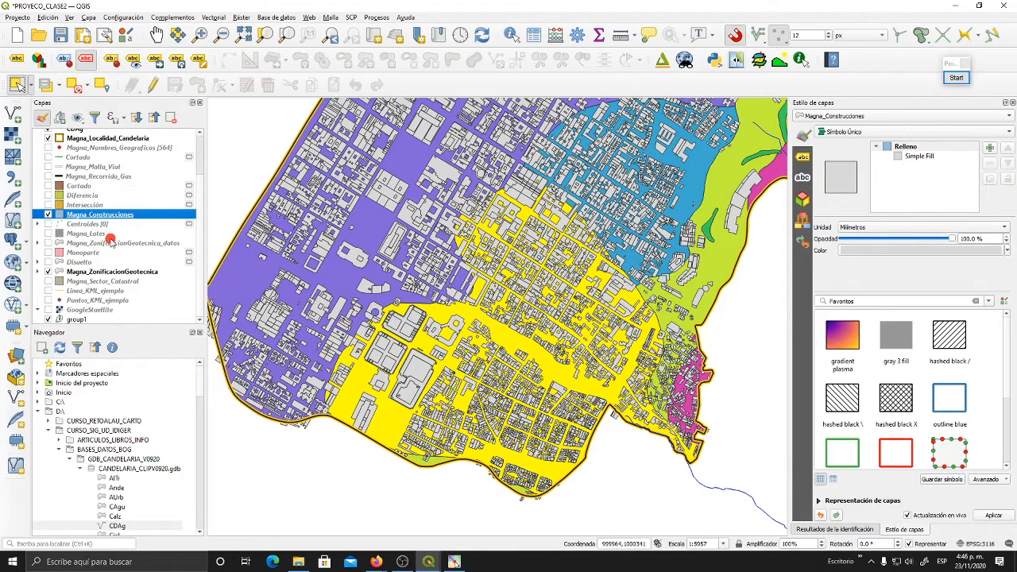
{"action": "left_click", "coordinate": [132, 273]}
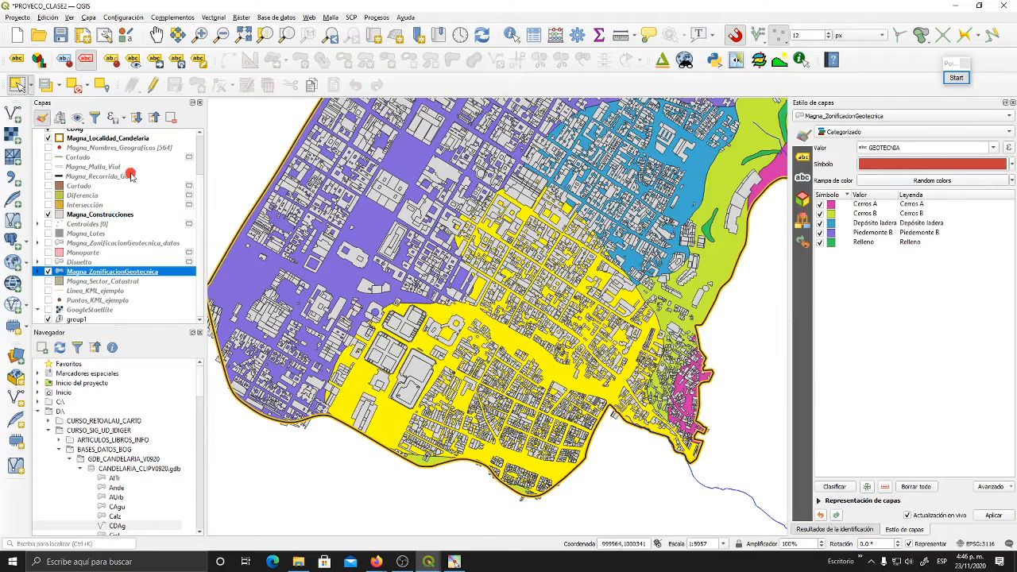
{"action": "left_click", "coordinate": [74, 85]}
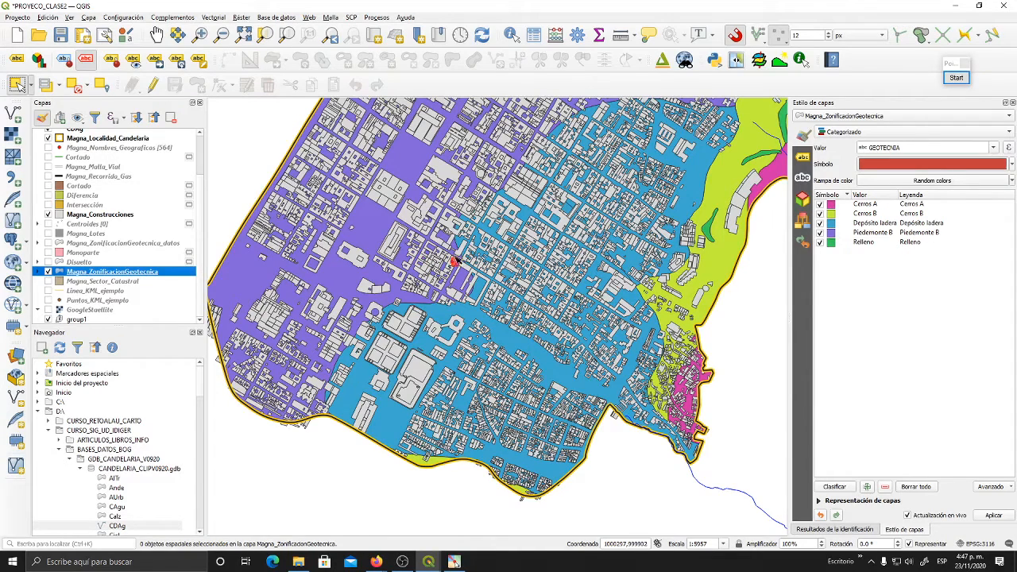
{"action": "left_click_drag", "start_coordinate": [513, 251], "coordinate": [488, 270]}
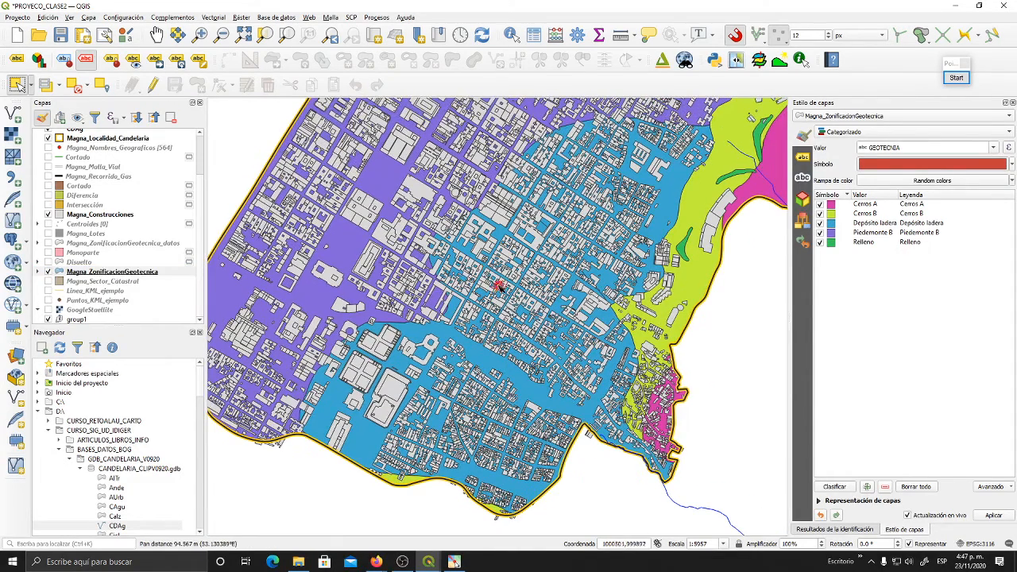
{"action": "left_click", "coordinate": [211, 16]}
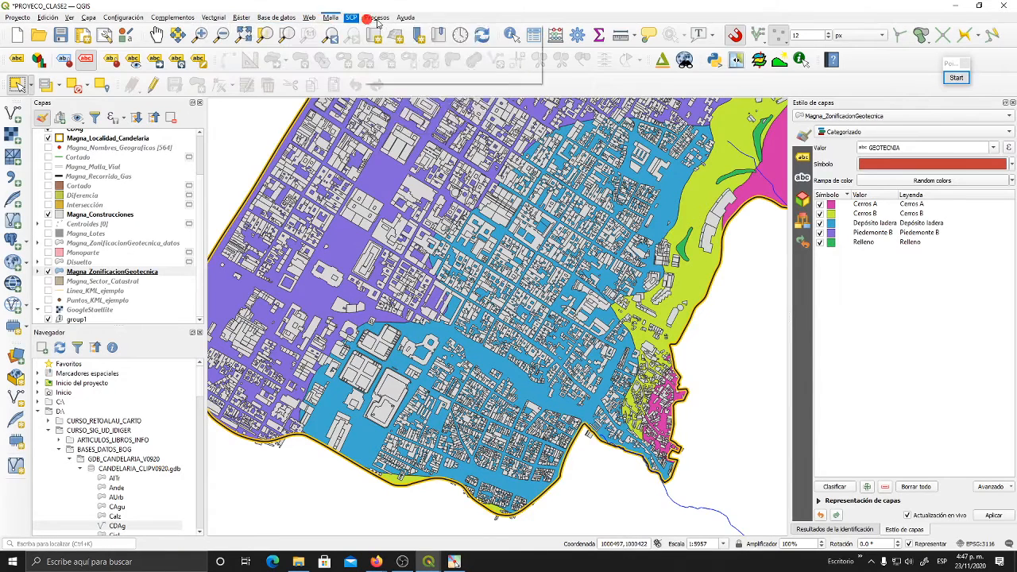
{"action": "left_click", "coordinate": [215, 17]}
{"action": "left_click", "coordinate": [214, 18]}
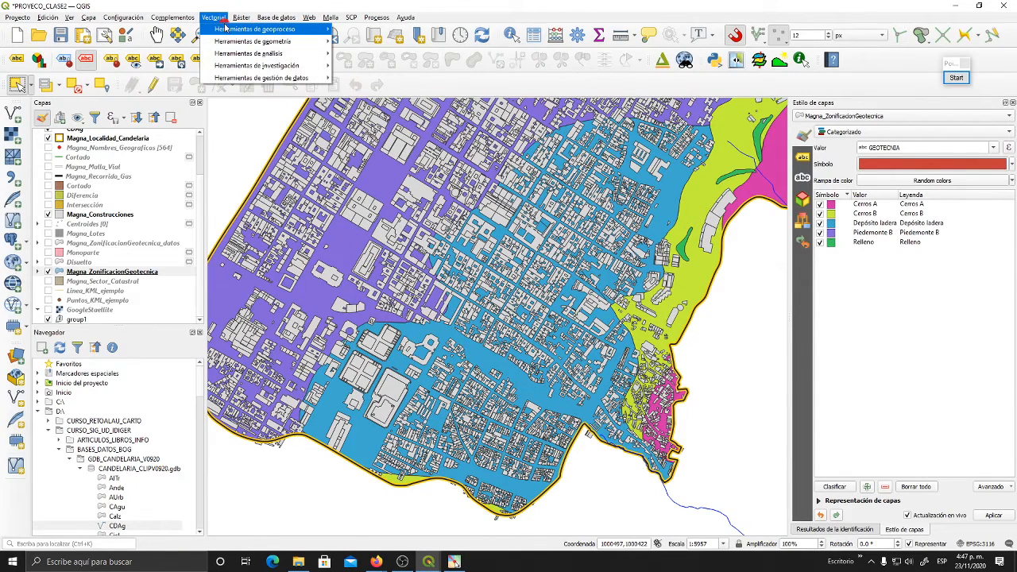
{"action": "mouse_move", "coordinate": [293, 29]}
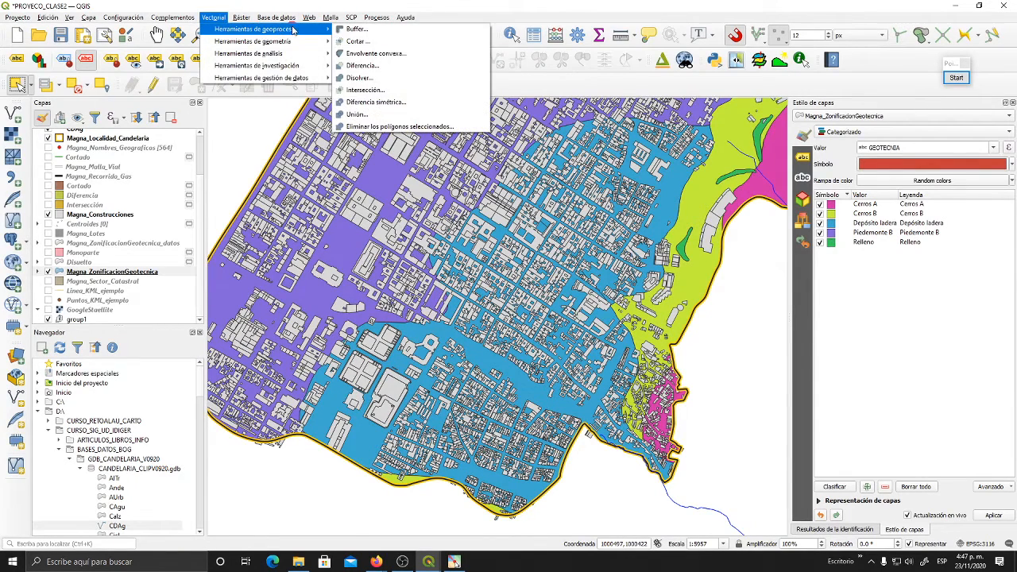
{"action": "left_click", "coordinate": [389, 98]}
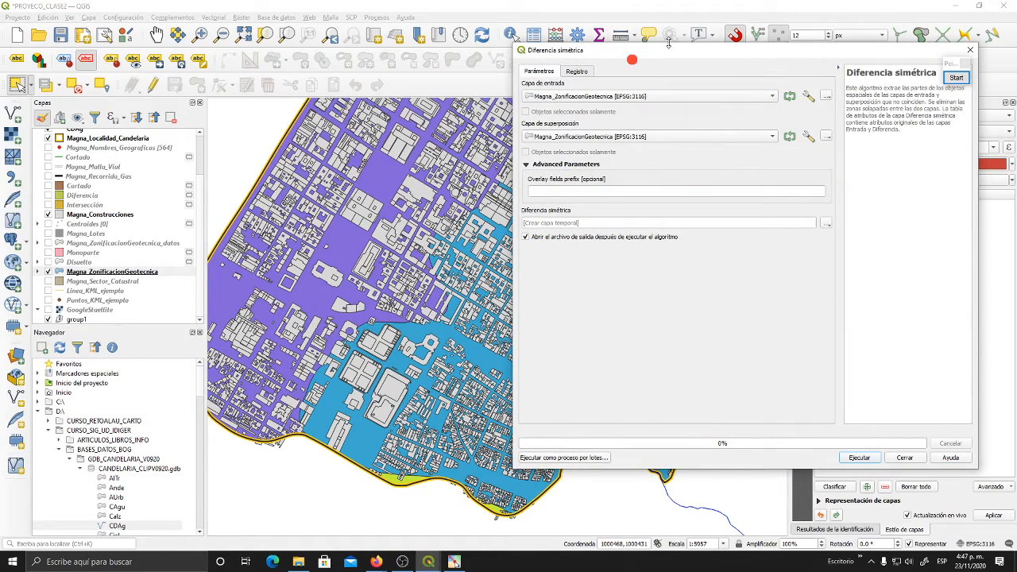
{"action": "left_click_drag", "start_coordinate": [671, 46], "coordinate": [383, 95]}
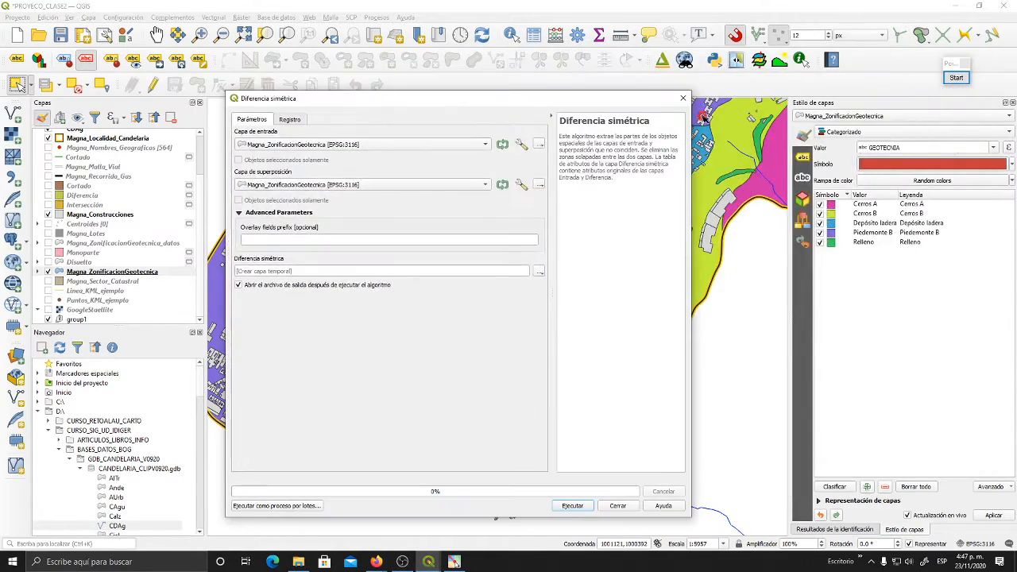
{"action": "left_click", "coordinate": [682, 102]}
- Show the pink Hecho buffer layer that follows the drainage line along Candelaria's northern edge
{"action": "left_click_drag", "start_coordinate": [678, 151], "coordinate": [463, 353]}
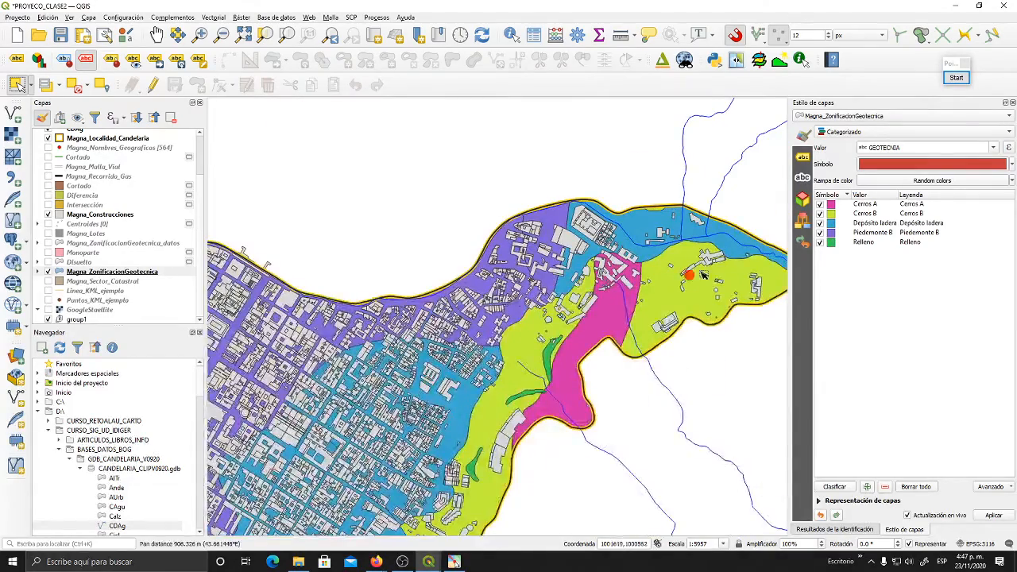
{"action": "left_click_drag", "start_coordinate": [715, 252], "coordinate": [531, 260]}
{"action": "scroll", "coordinate": [530, 260], "scroll_direction": "down", "scroll_amount": 1}
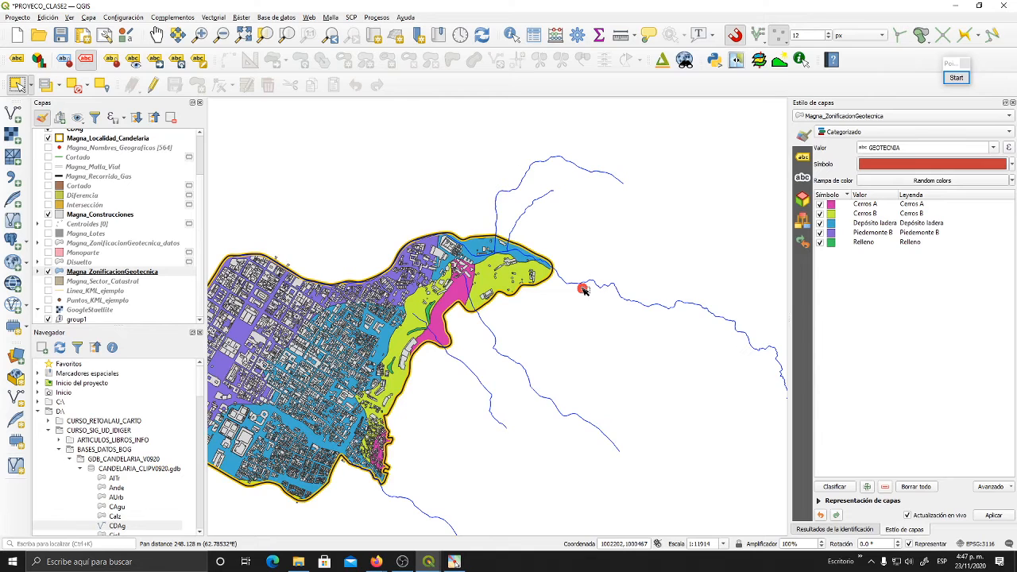
{"action": "left_click_drag", "start_coordinate": [612, 300], "coordinate": [538, 291]}
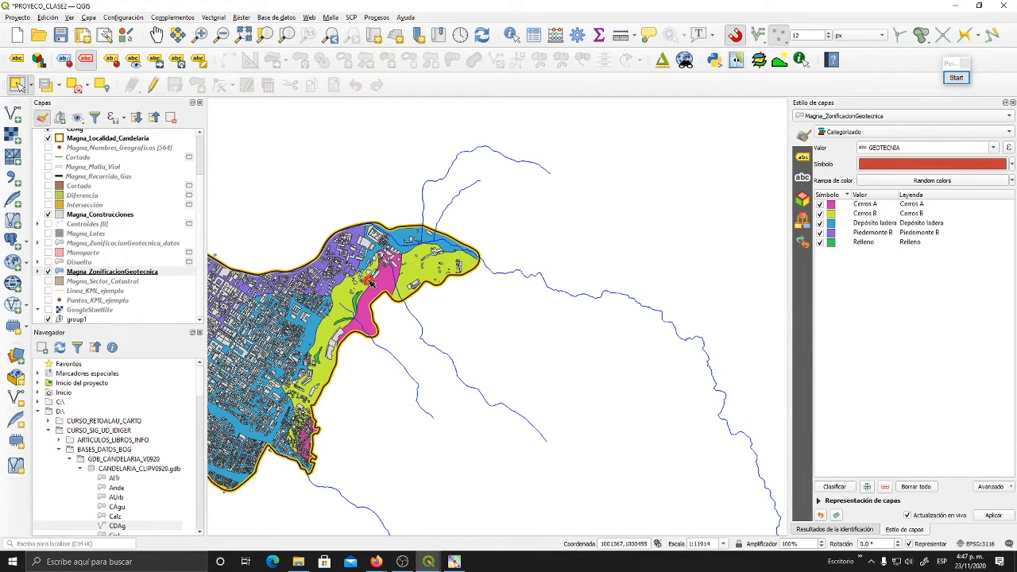
{"action": "scroll", "coordinate": [102, 183], "scroll_direction": "up", "scroll_amount": 2}
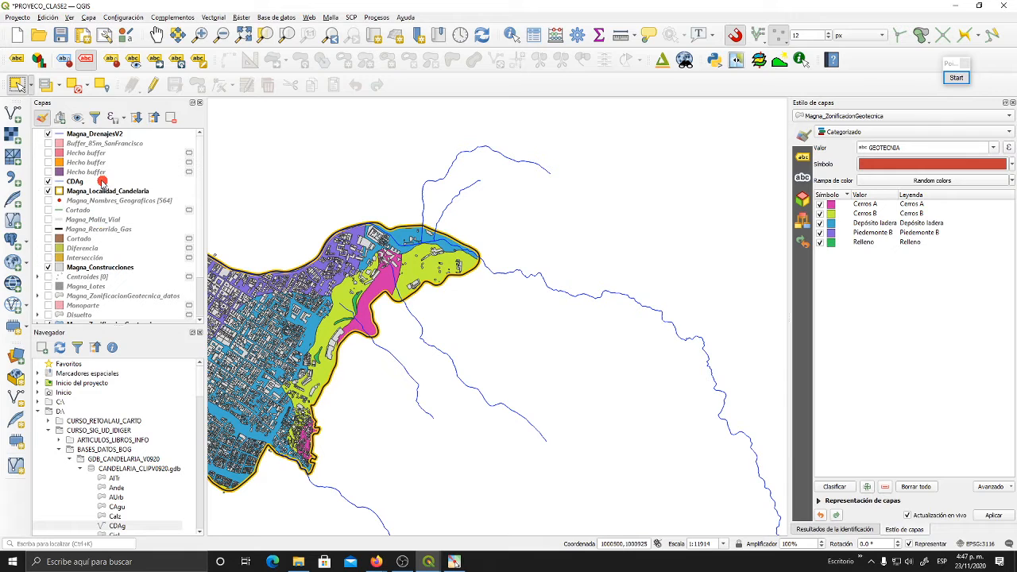
{"action": "left_click", "coordinate": [49, 162]}
{"action": "left_click", "coordinate": [48, 162]}
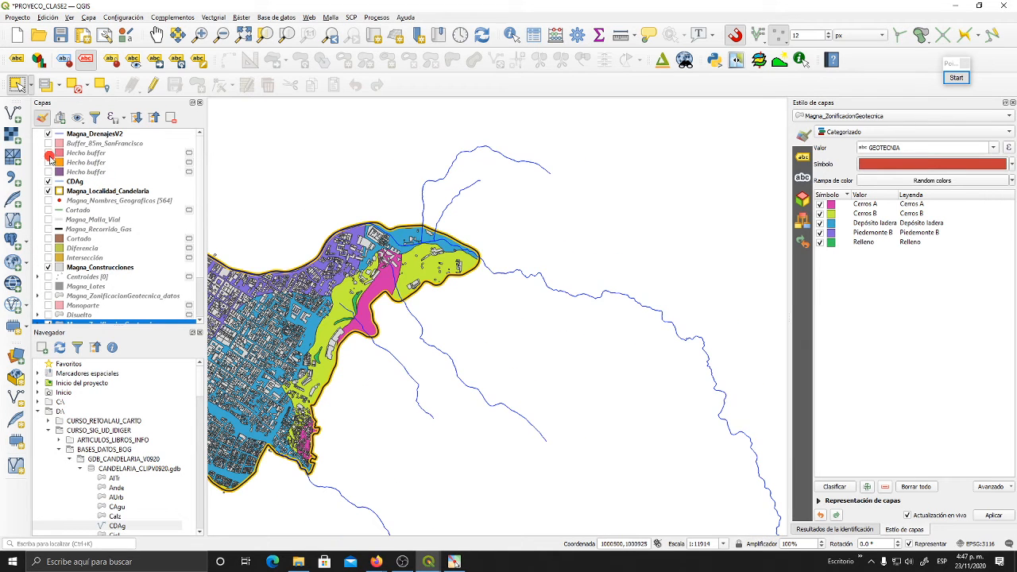
{"action": "left_click", "coordinate": [48, 152]}
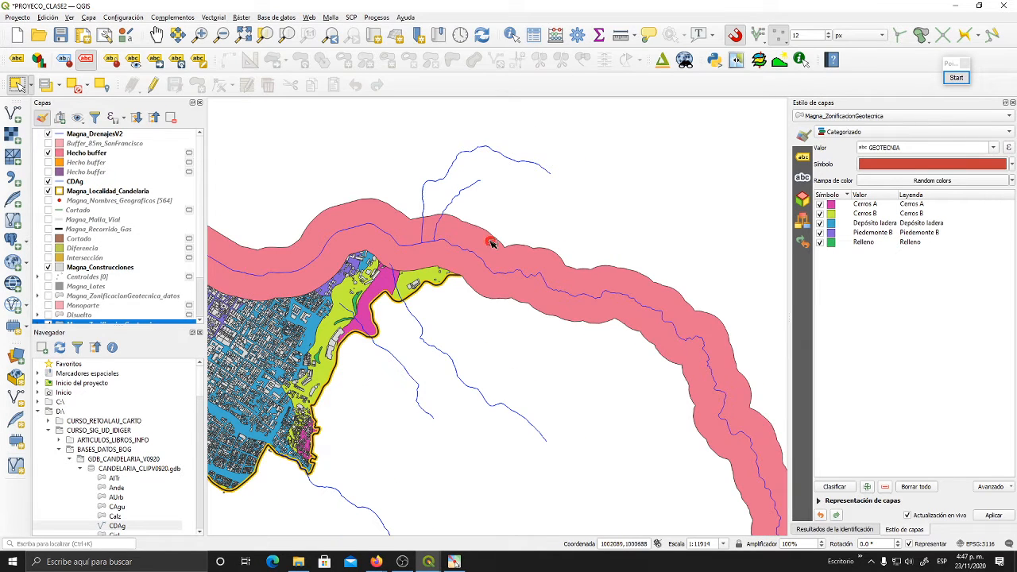
- Set the visible Hecho buffer layer's opacity to 55.3 % so the zoning underneath shows through
{"action": "left_click_drag", "start_coordinate": [492, 242], "coordinate": [381, 211]}
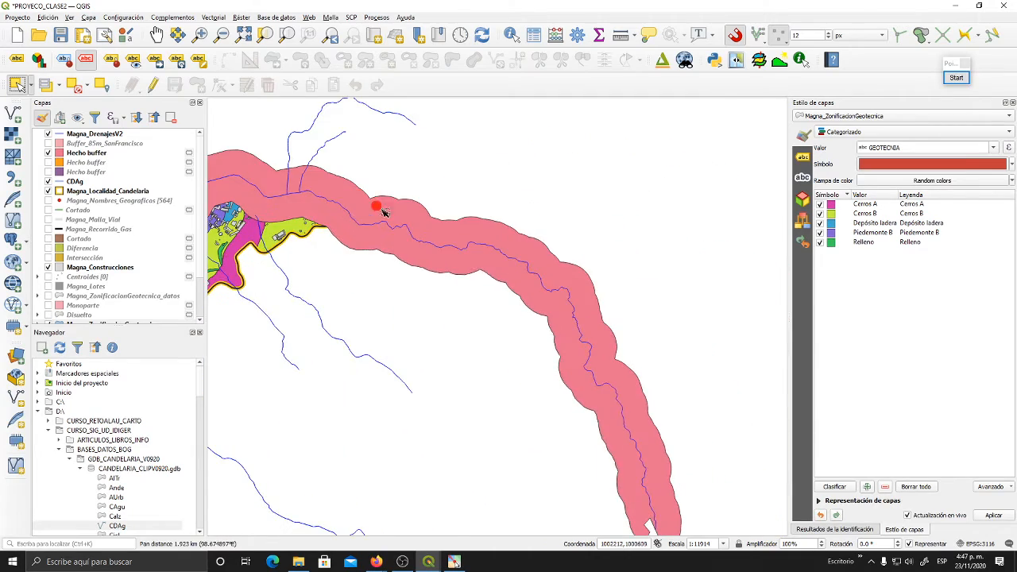
{"action": "left_click_drag", "start_coordinate": [511, 318], "coordinate": [532, 384]}
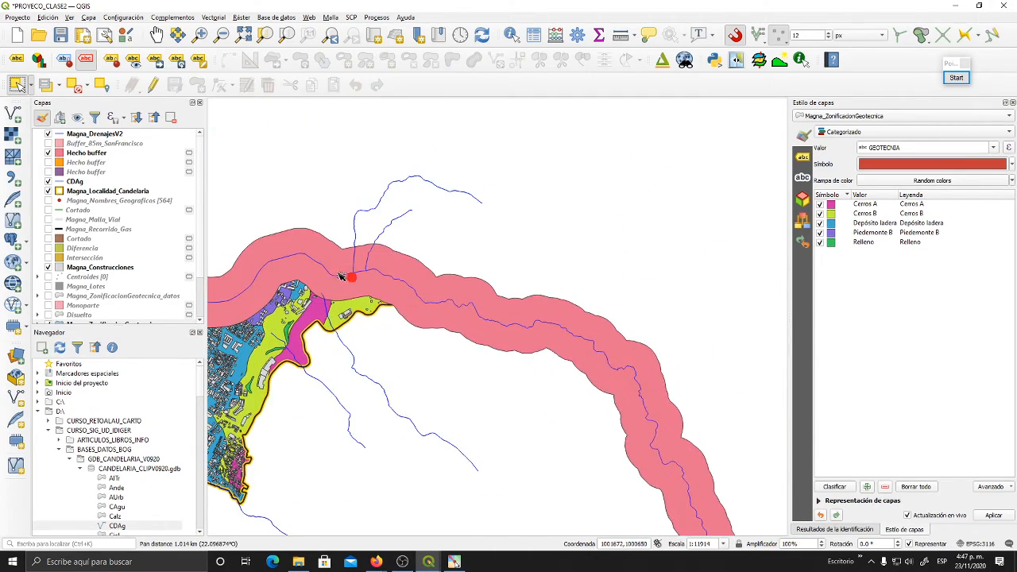
{"action": "left_click_drag", "start_coordinate": [326, 270], "coordinate": [497, 248]}
{"action": "scroll", "coordinate": [577, 288], "scroll_direction": "up", "scroll_amount": 1}
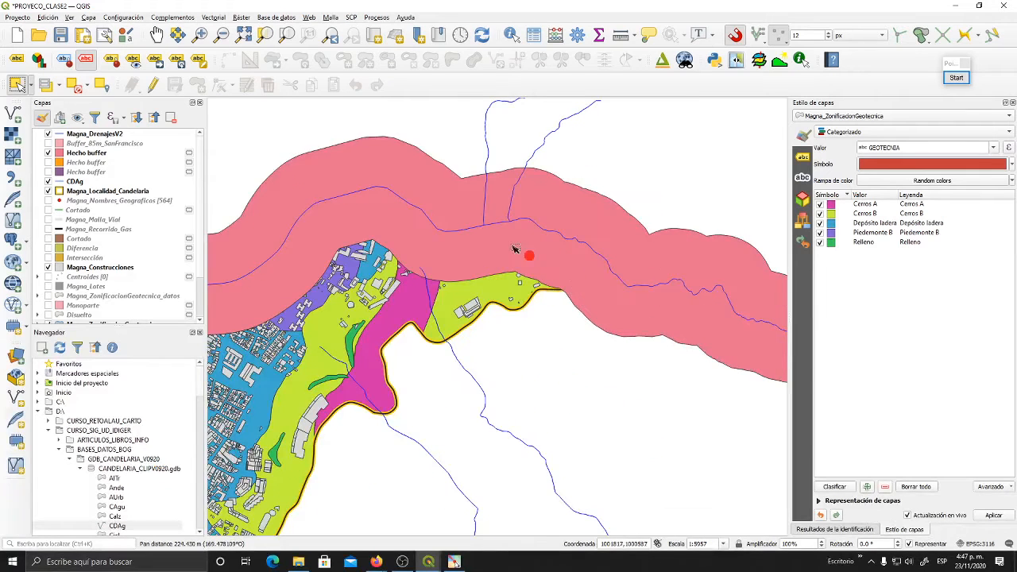
{"action": "left_click", "coordinate": [94, 154]}
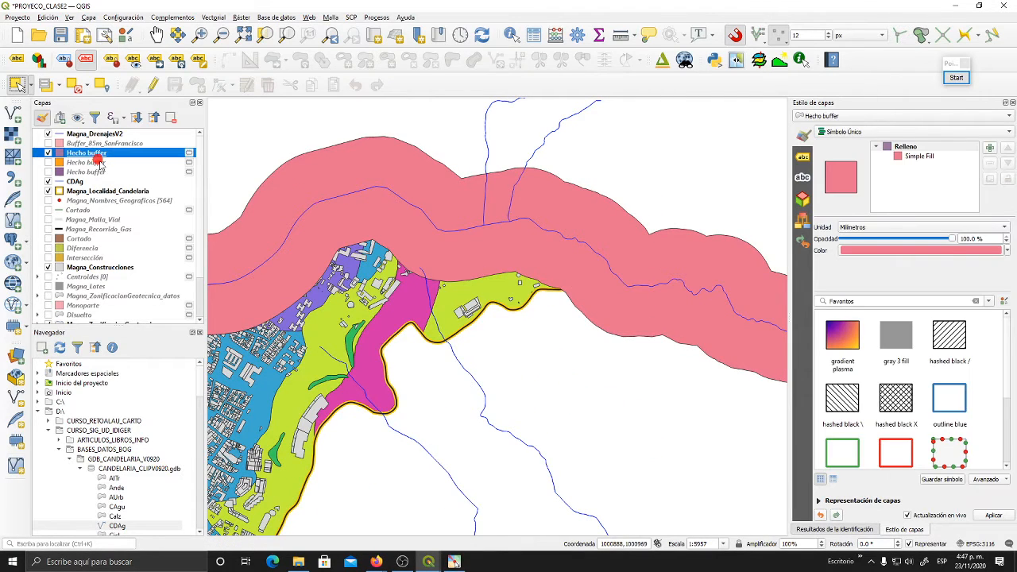
{"action": "left_click", "coordinate": [951, 239]}
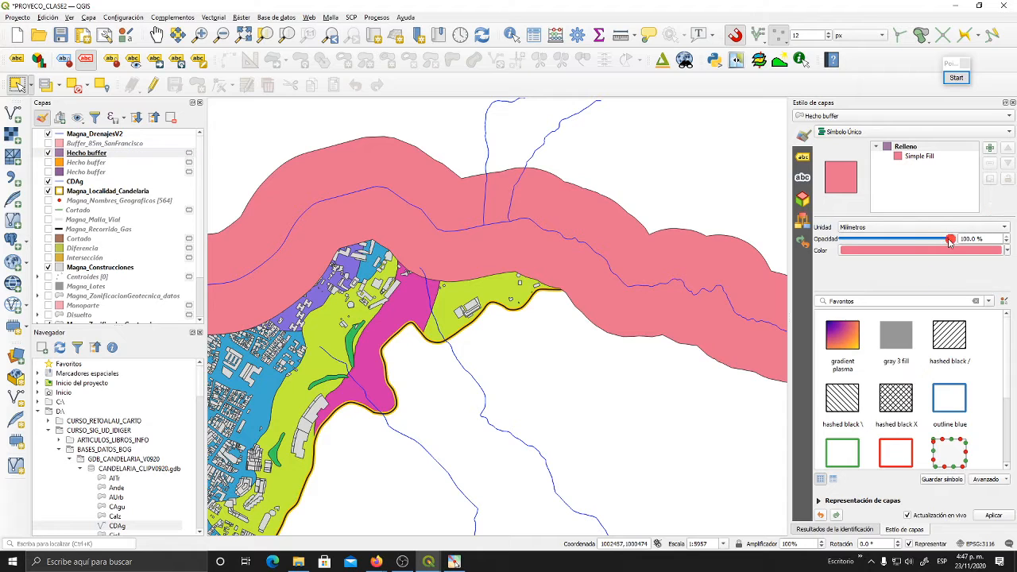
{"action": "left_click_drag", "start_coordinate": [951, 240], "coordinate": [884, 244]}
{"action": "left_click_drag", "start_coordinate": [883, 243], "coordinate": [909, 242]}
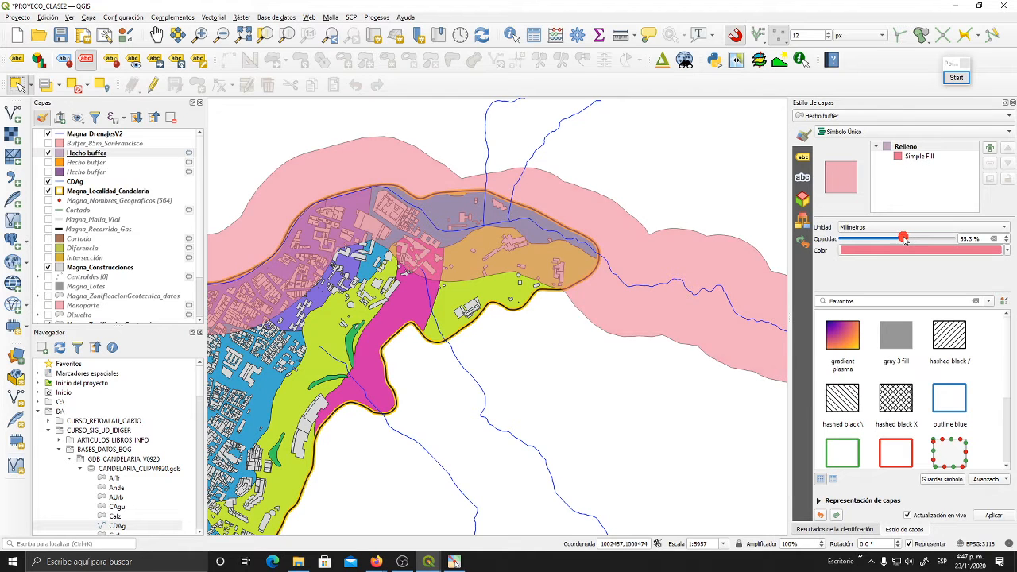
- Hide the Magna_Construcciones layer to leave only the buffer over the geotechnical zoning
{"action": "left_click_drag", "start_coordinate": [524, 315], "coordinate": [611, 354]}
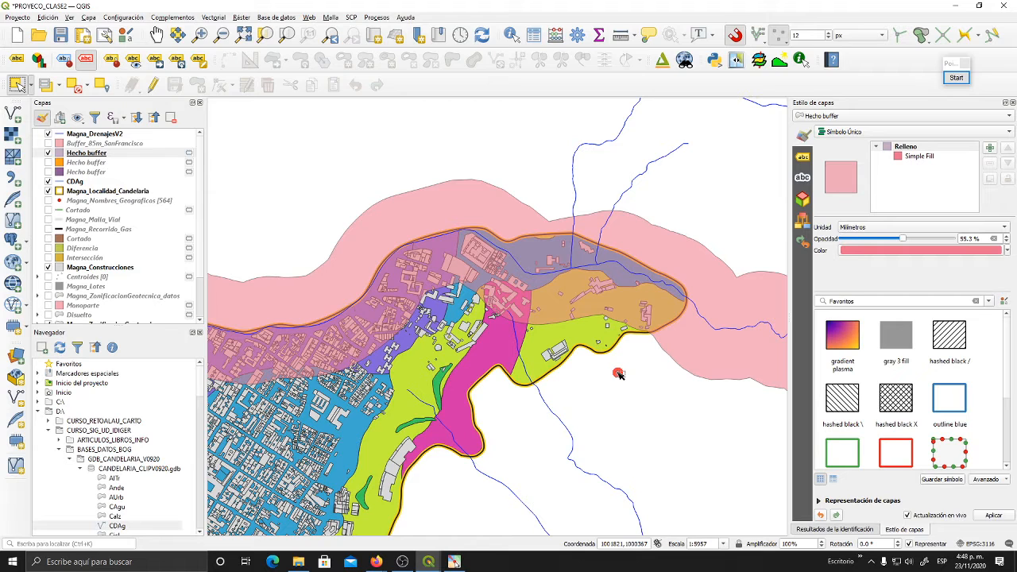
{"action": "left_click_drag", "start_coordinate": [620, 375], "coordinate": [670, 356]}
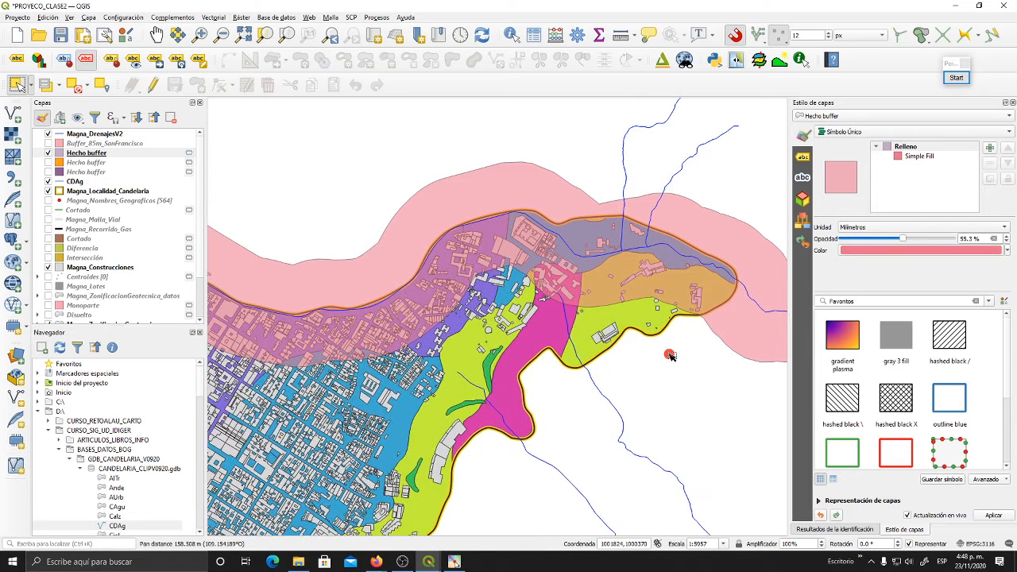
{"action": "left_click", "coordinate": [48, 267]}
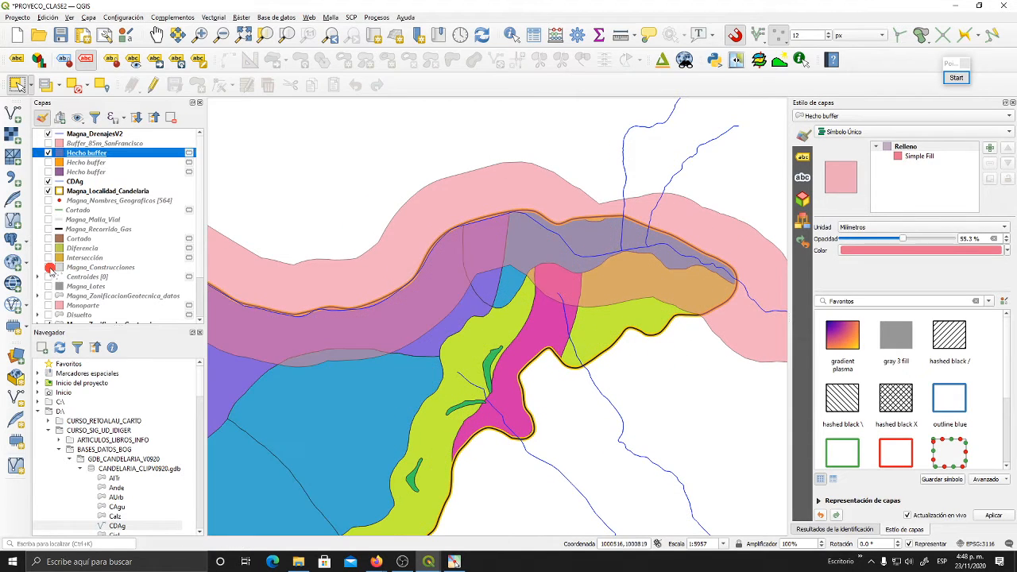
- Examine where the Hecho buffer overlaps the geotechnical zones and where each extends beyond the other
{"action": "left_click_drag", "start_coordinate": [667, 331], "coordinate": [577, 315]}
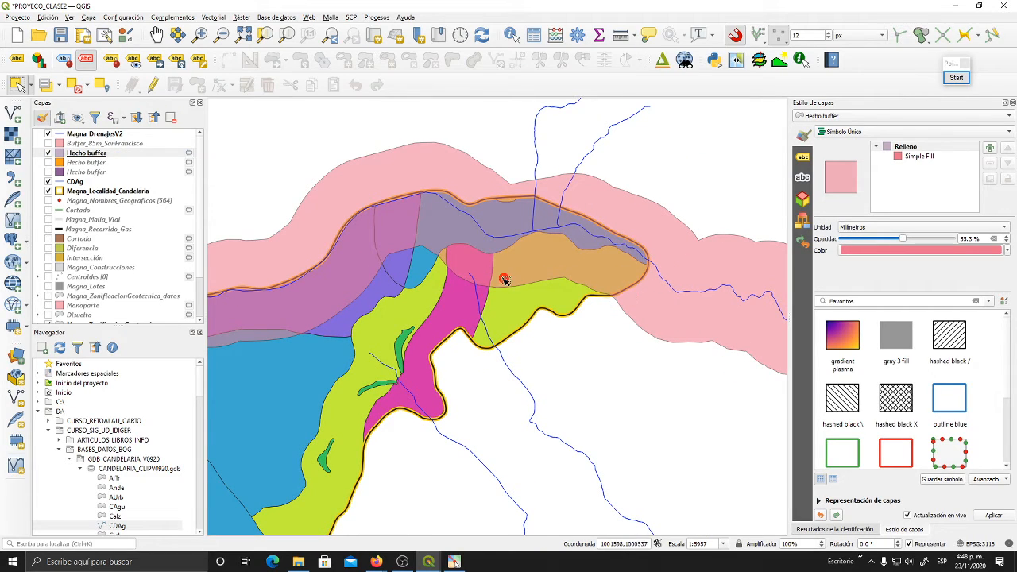
{"action": "left_click_drag", "start_coordinate": [382, 270], "coordinate": [563, 175]}
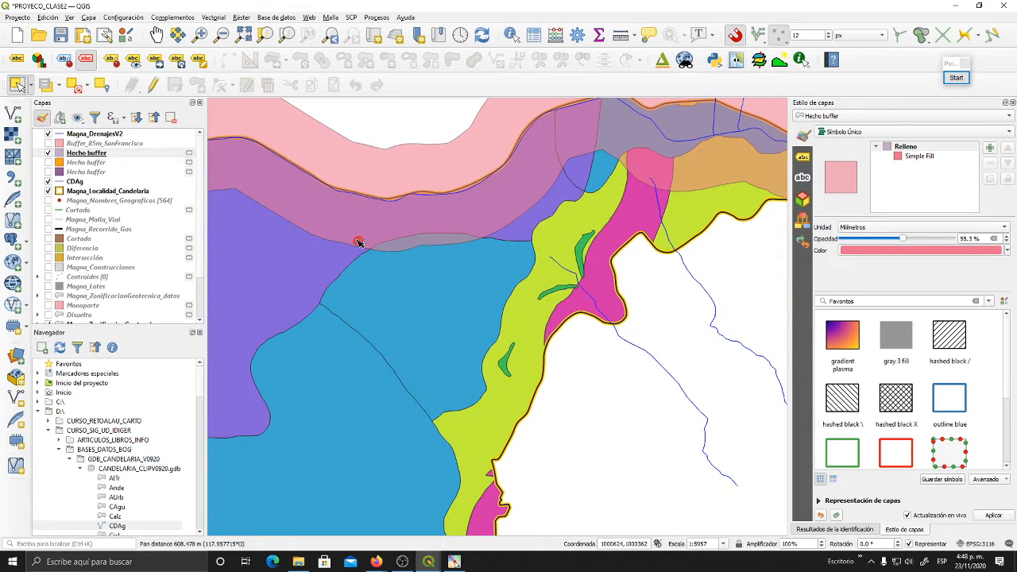
{"action": "left_click_drag", "start_coordinate": [358, 240], "coordinate": [544, 322]}
{"action": "left_click_drag", "start_coordinate": [645, 365], "coordinate": [455, 365]}
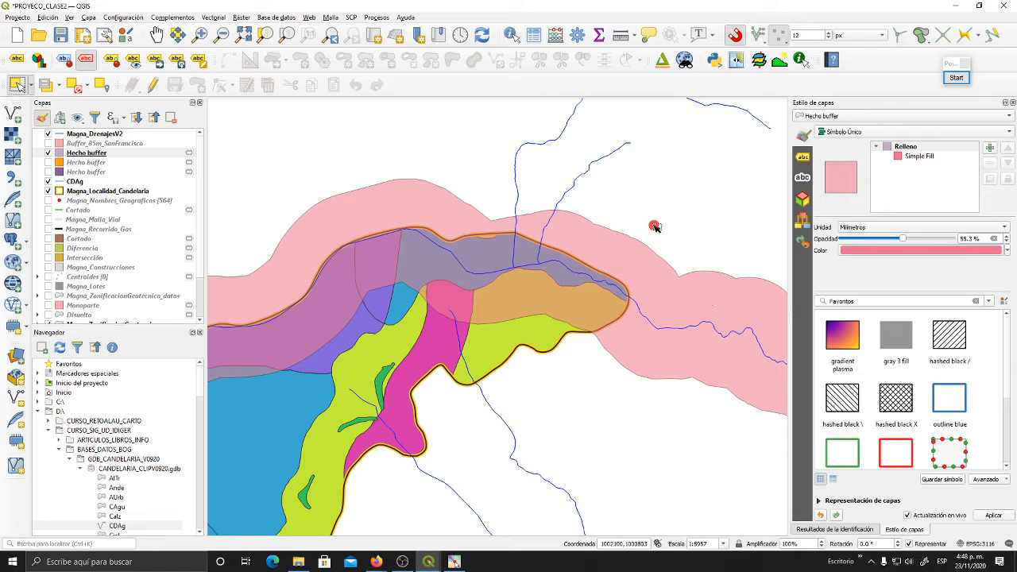
{"action": "left_click_drag", "start_coordinate": [524, 233], "coordinate": [613, 209]}
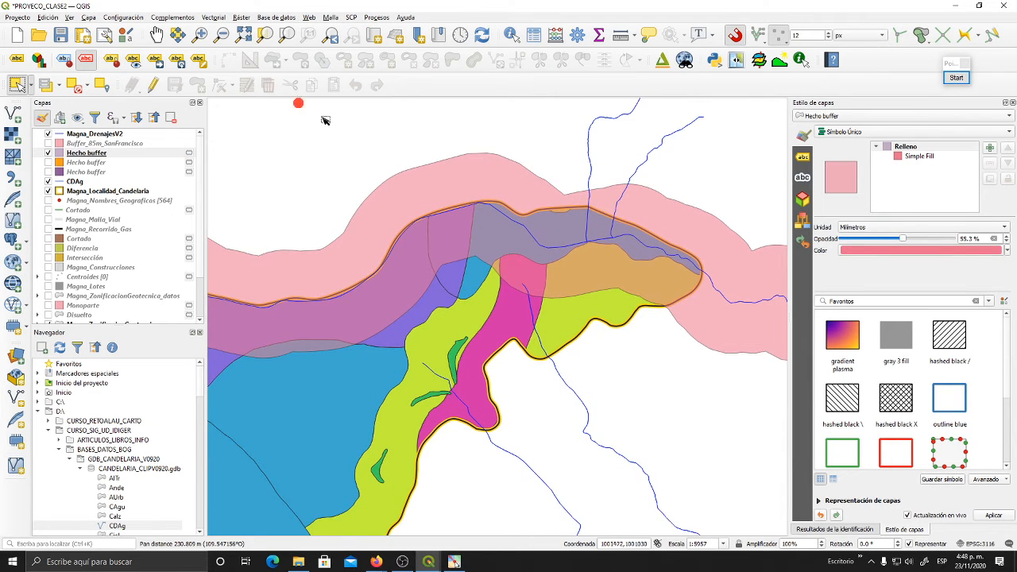
{"action": "left_click_drag", "start_coordinate": [418, 167], "coordinate": [436, 152]}
{"action": "scroll", "coordinate": [427, 149], "scroll_direction": "down", "scroll_amount": 1}
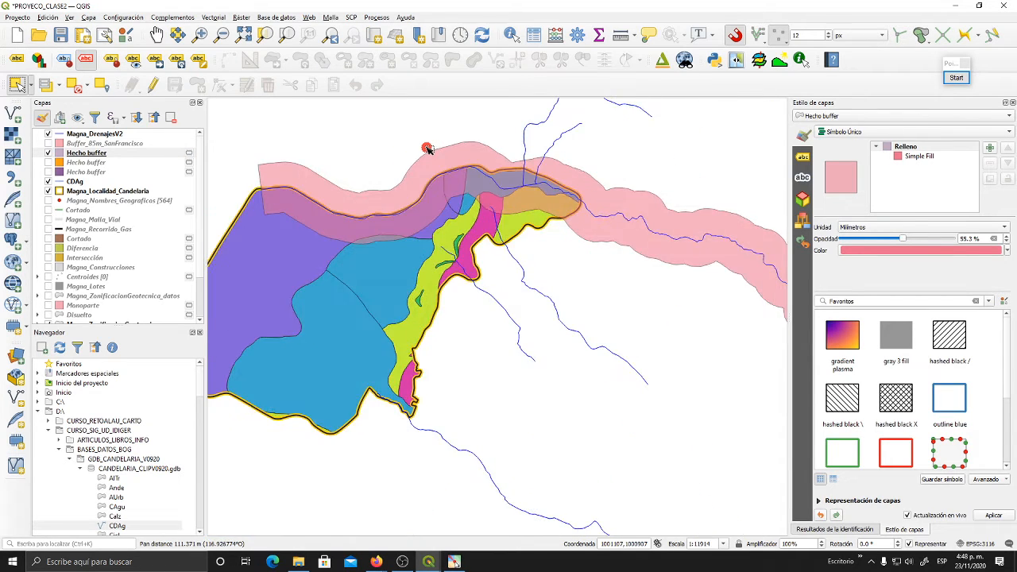
- Start a symmetric difference with Magna_ZonificacionGeotecnica as the input layer and Hecho buffer as the overlay layer
{"action": "left_click_drag", "start_coordinate": [445, 189], "coordinate": [478, 245]}
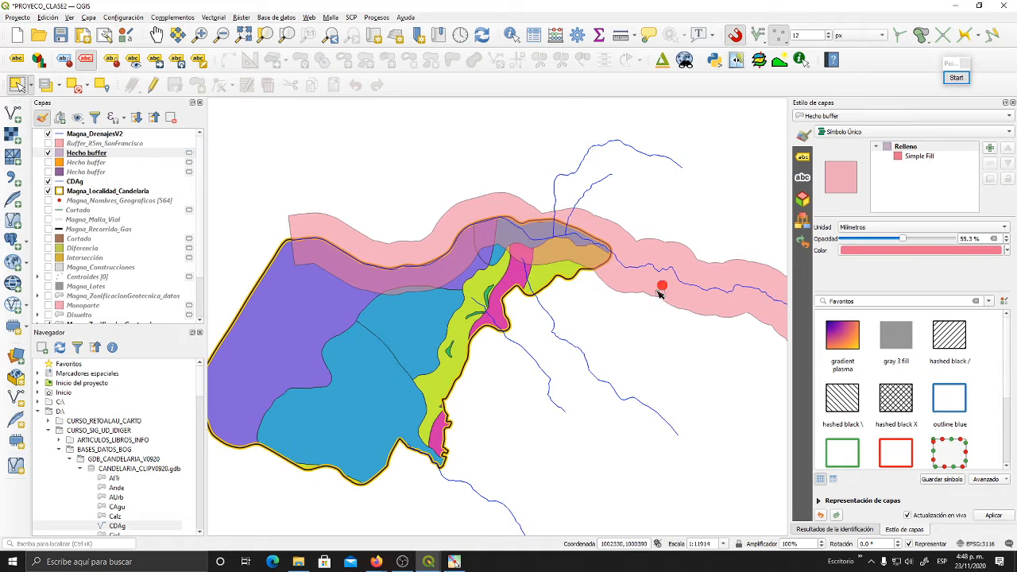
{"action": "left_click_drag", "start_coordinate": [545, 348], "coordinate": [582, 333]}
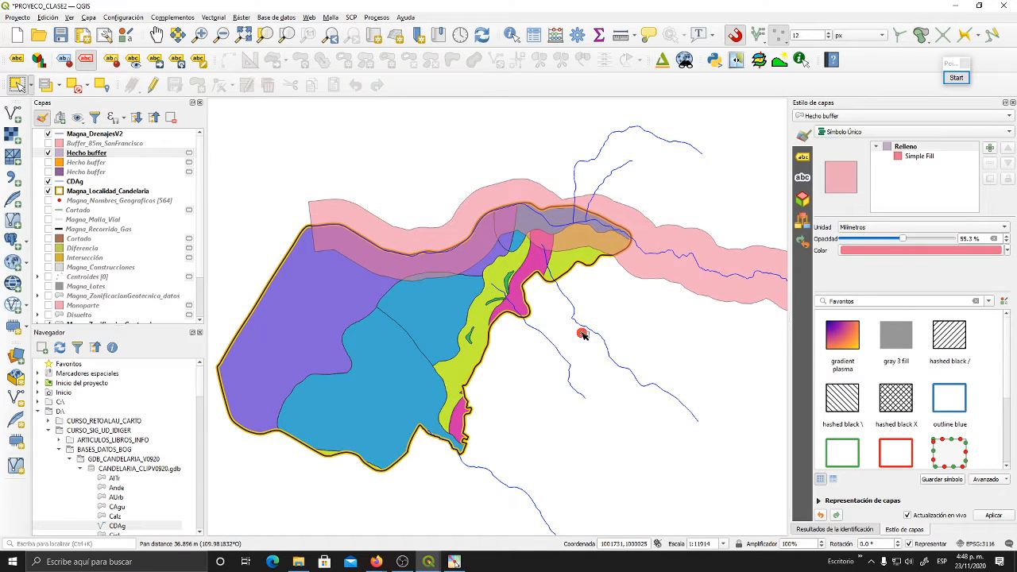
{"action": "left_click", "coordinate": [213, 17]}
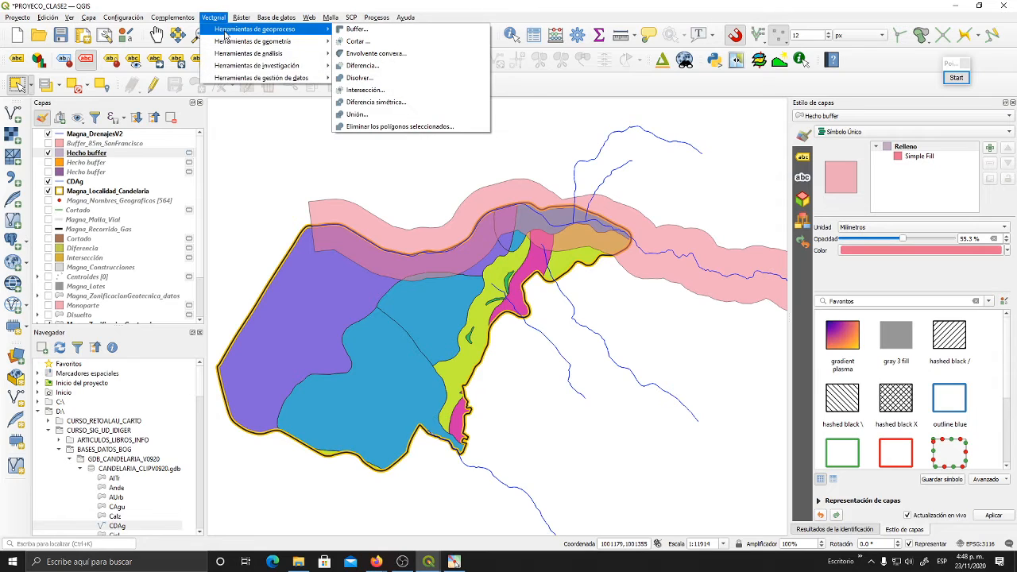
{"action": "left_click", "coordinate": [224, 17]}
{"action": "left_click", "coordinate": [224, 17]}
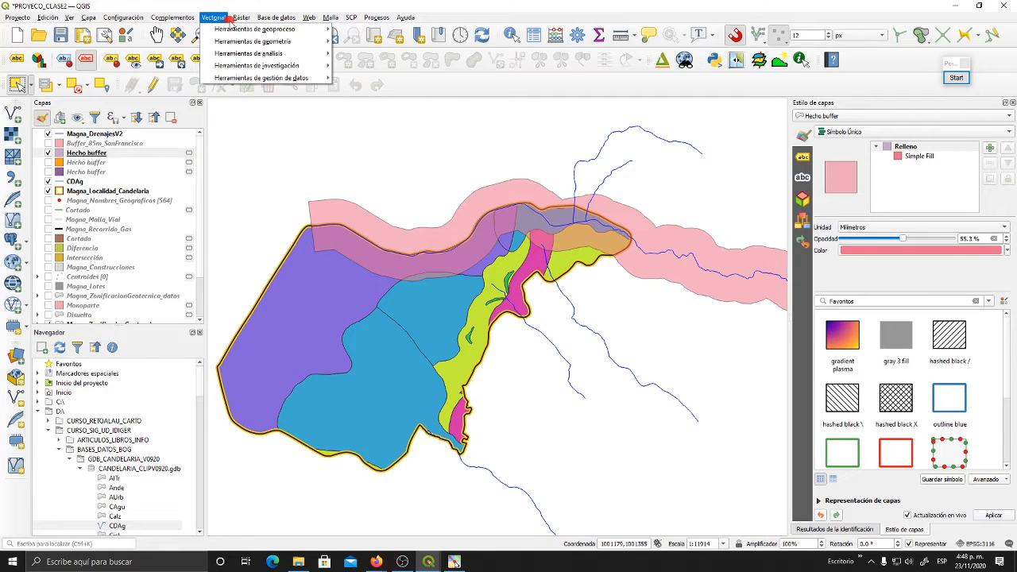
{"action": "mouse_move", "coordinate": [270, 29]}
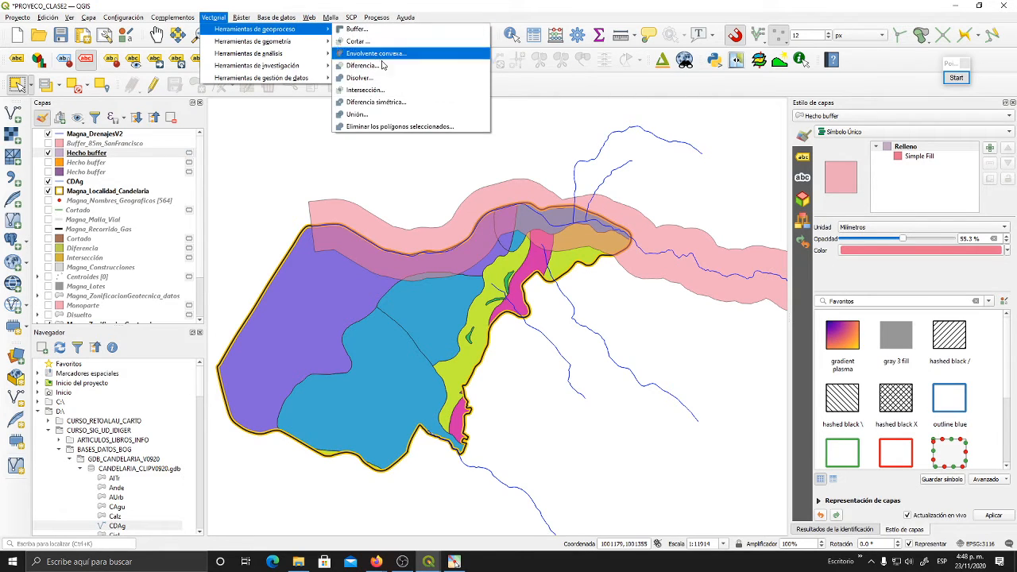
{"action": "left_click", "coordinate": [386, 101]}
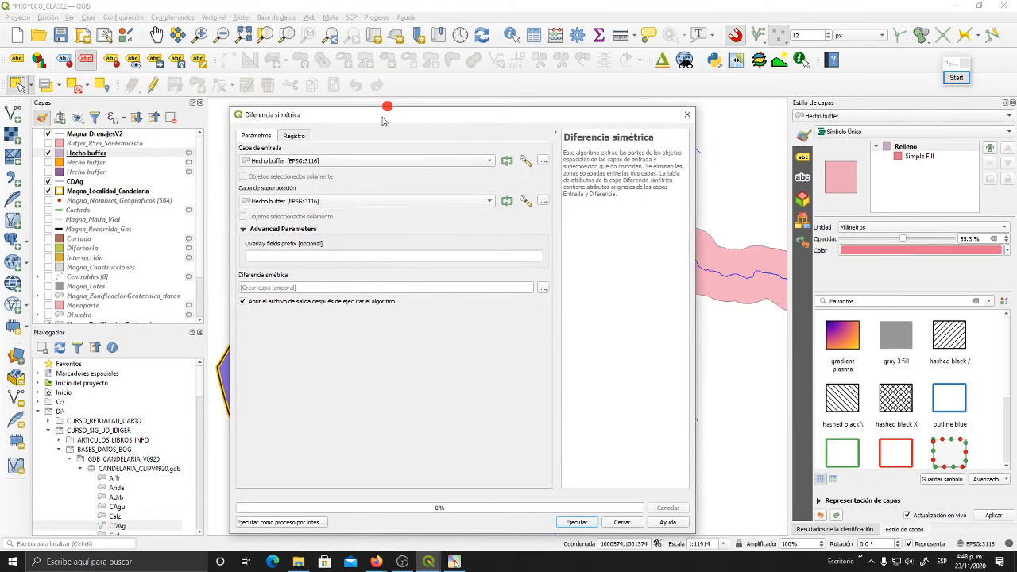
{"action": "left_click_drag", "start_coordinate": [381, 119], "coordinate": [478, 86]}
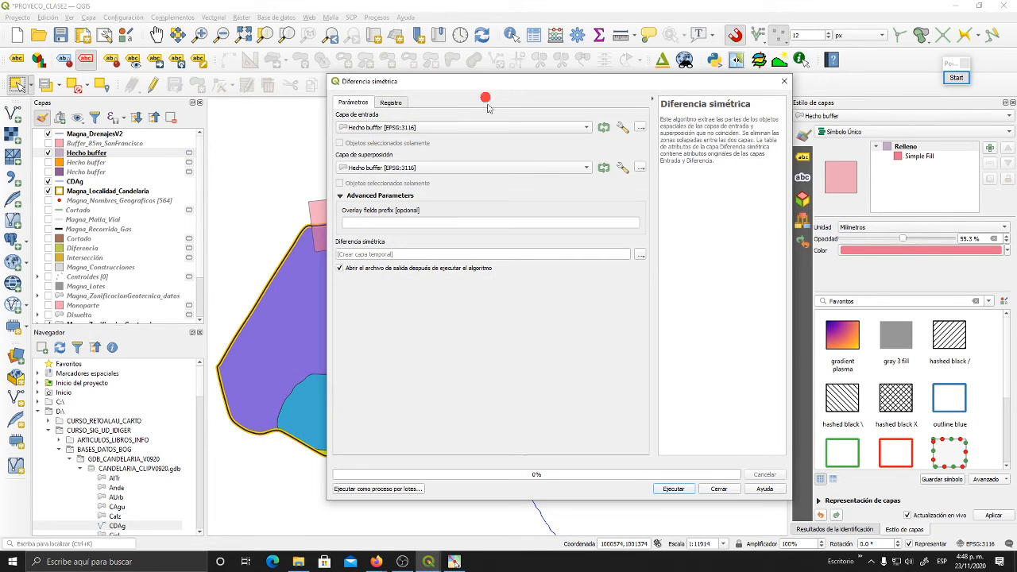
{"action": "left_click", "coordinate": [585, 128]}
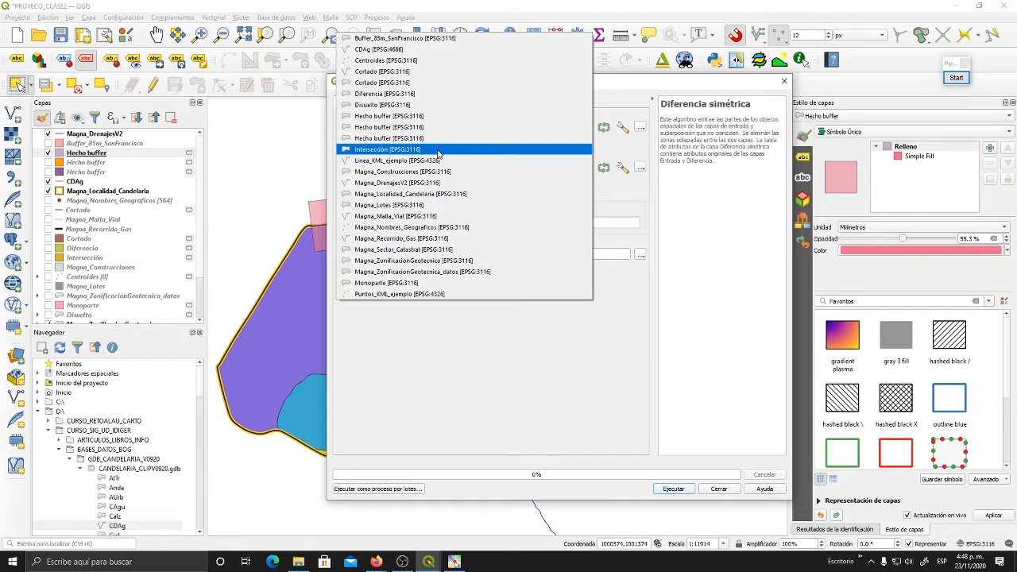
{"action": "left_click", "coordinate": [431, 263]}
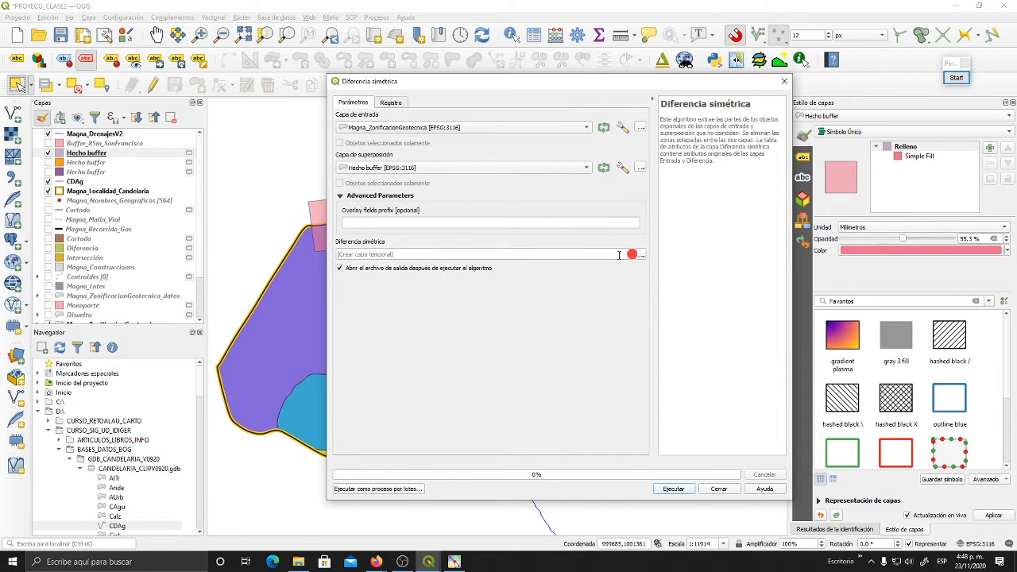
- Run the symmetric difference with its output as a temporary layer and close the tool
{"action": "left_click_drag", "start_coordinate": [554, 86], "coordinate": [473, 93]}
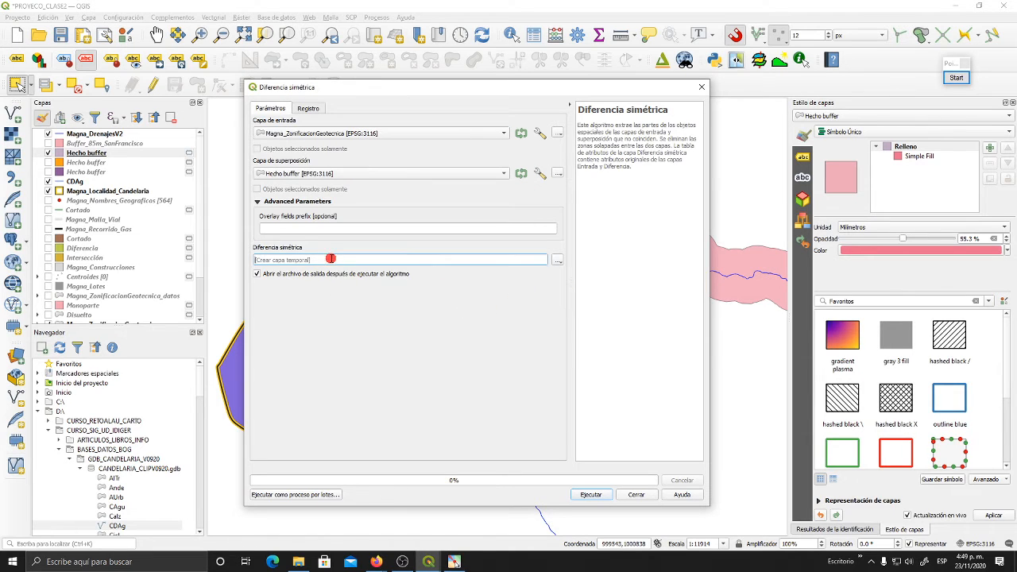
{"action": "left_click", "coordinate": [590, 494]}
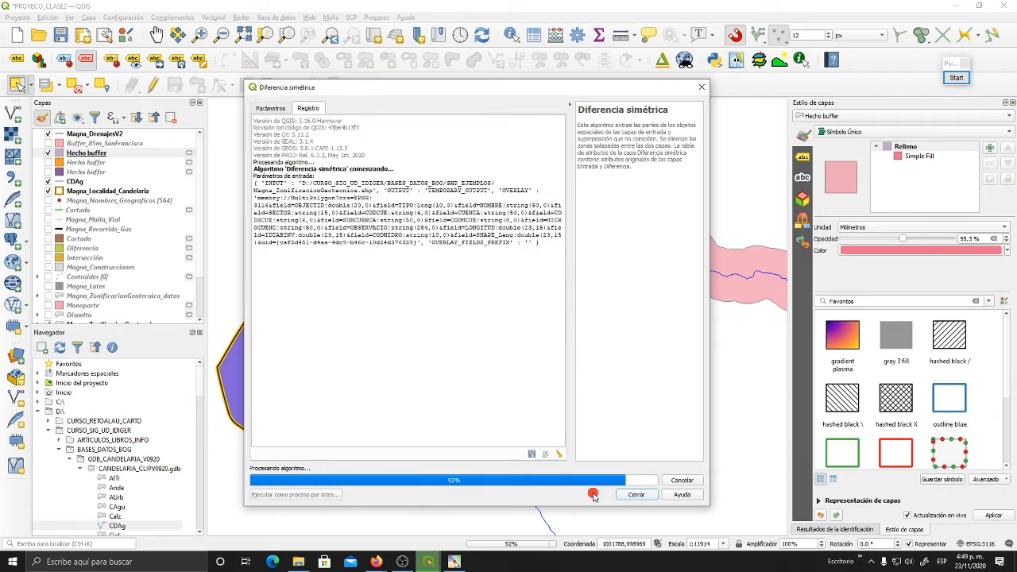
{"action": "left_click", "coordinate": [636, 495]}
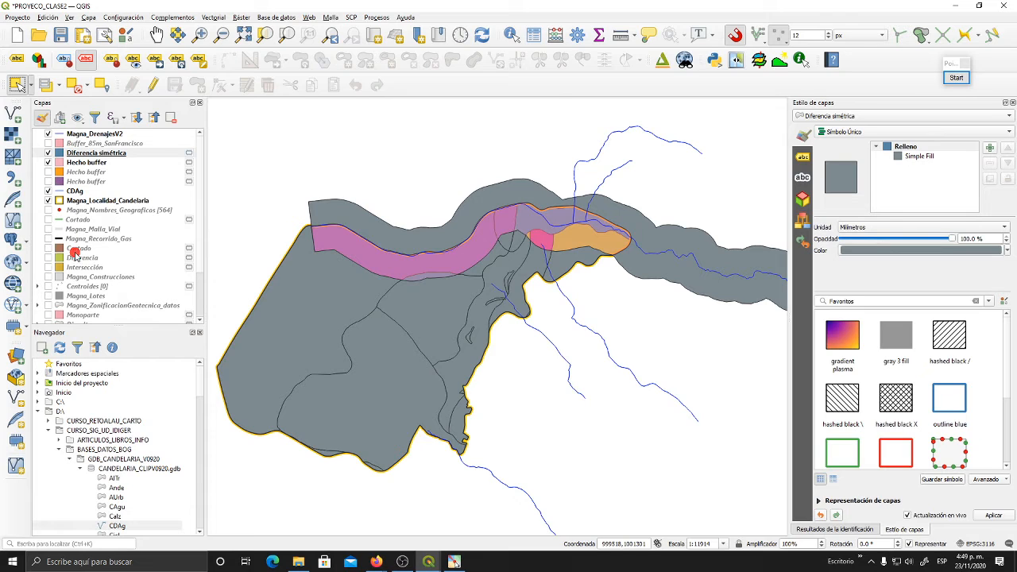
- Hide the Hecho buffer and Magna_ZonificacionGeotecnica layers to isolate the symmetric difference result
{"action": "left_click", "coordinate": [47, 162]}
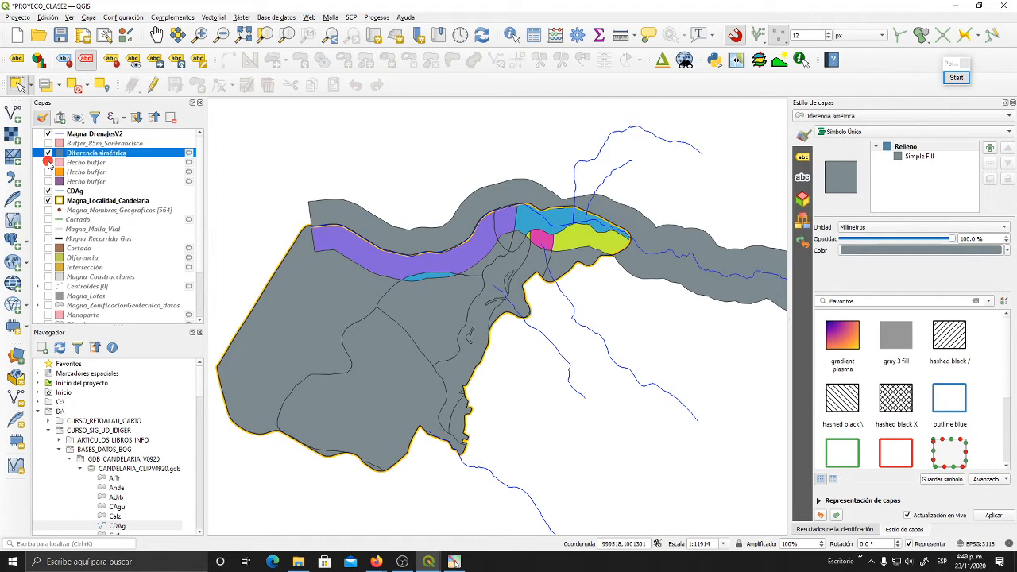
{"action": "scroll", "coordinate": [84, 198], "scroll_direction": "down", "scroll_amount": 2}
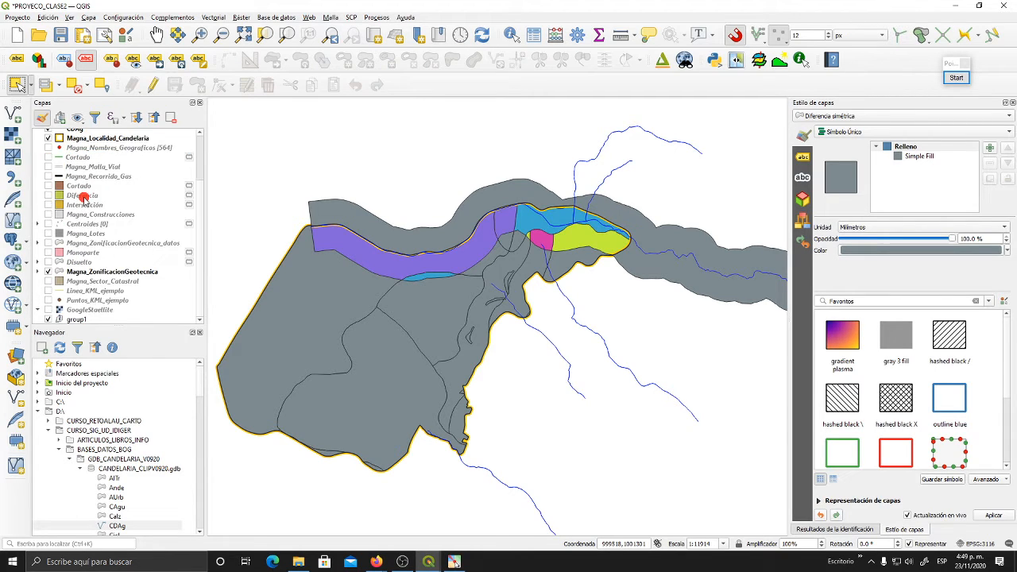
{"action": "left_click", "coordinate": [49, 271]}
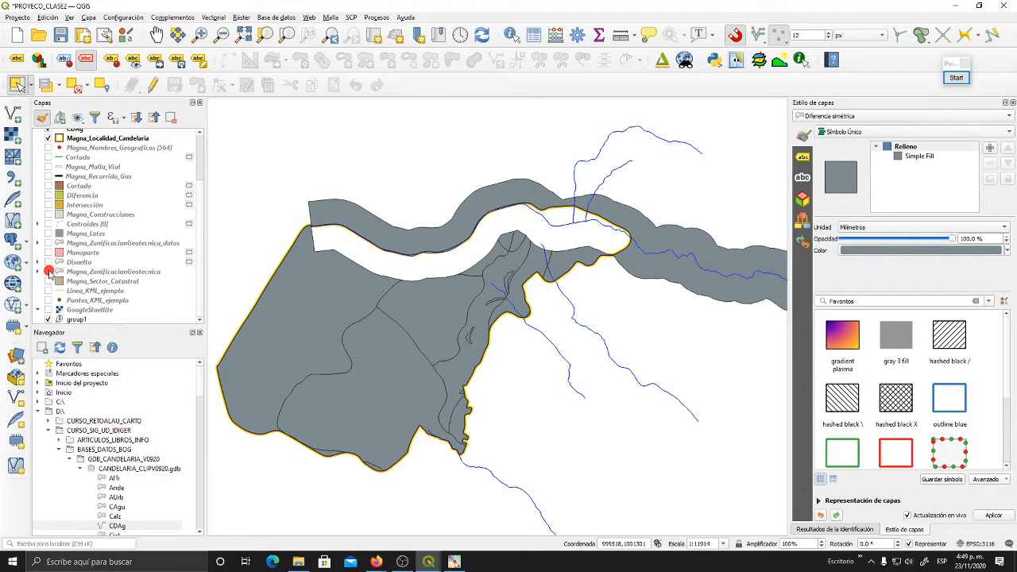
- Examine the symmetric difference result along Candelaria's northern edge, comparing the removed overlap with the remaining buffer and zoning areas
{"action": "left_click_drag", "start_coordinate": [503, 255], "coordinate": [524, 309]}
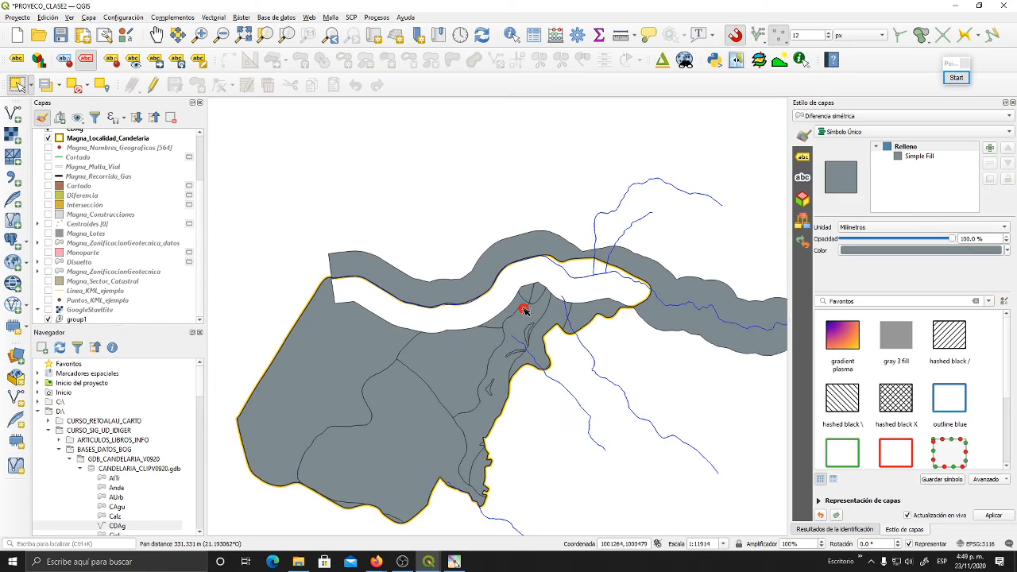
{"action": "scroll", "coordinate": [524, 308], "scroll_direction": "up", "scroll_amount": 1}
{"action": "left_click_drag", "start_coordinate": [685, 365], "coordinate": [556, 358]}
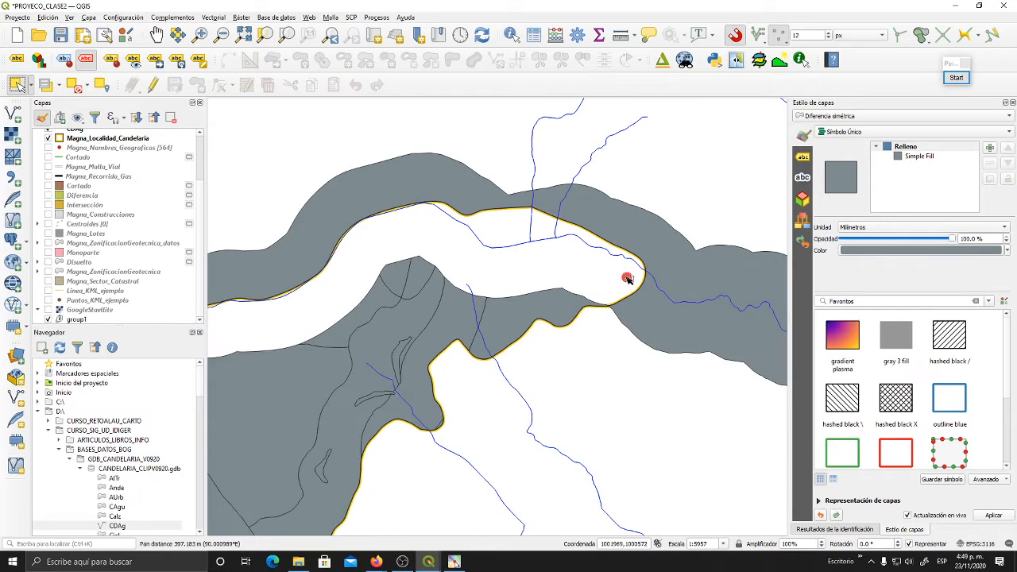
{"action": "left_click_drag", "start_coordinate": [401, 239], "coordinate": [540, 245]}
{"action": "left_click_drag", "start_coordinate": [402, 340], "coordinate": [454, 357]}
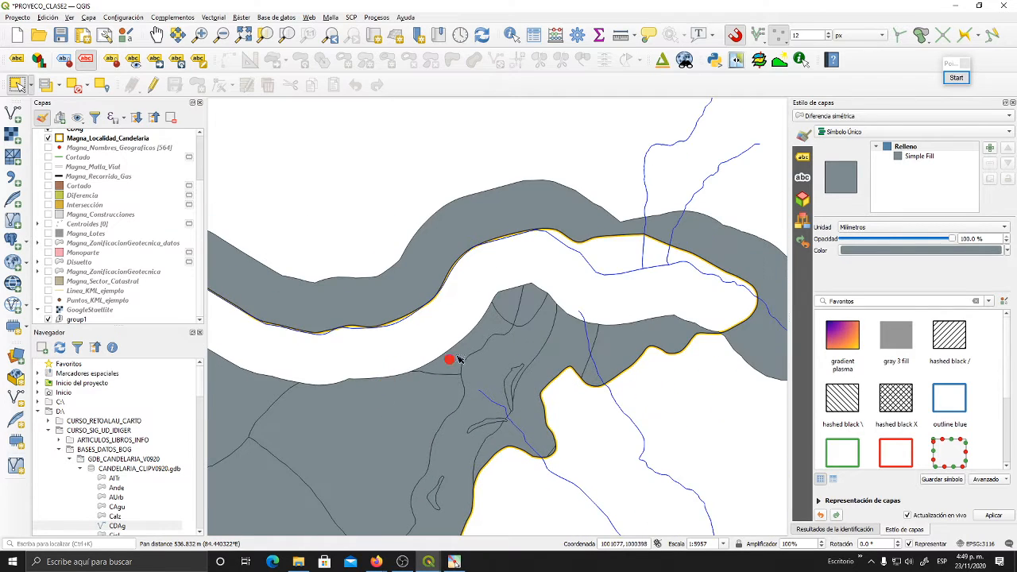
{"action": "left_click_drag", "start_coordinate": [623, 342], "coordinate": [532, 334]}
{"action": "left_click_drag", "start_coordinate": [642, 310], "coordinate": [511, 281]}
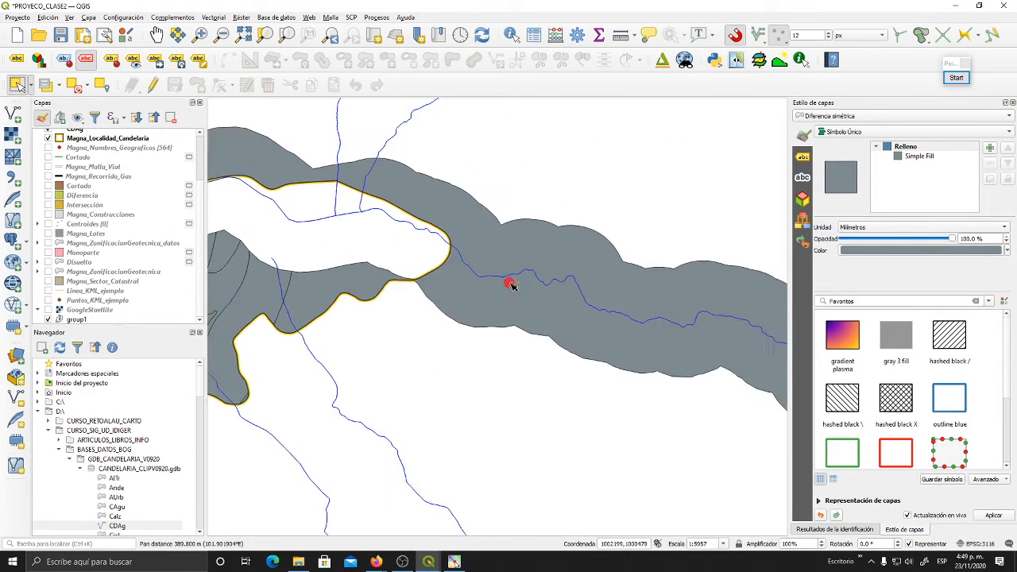
{"action": "left_click_drag", "start_coordinate": [345, 227], "coordinate": [549, 286]}
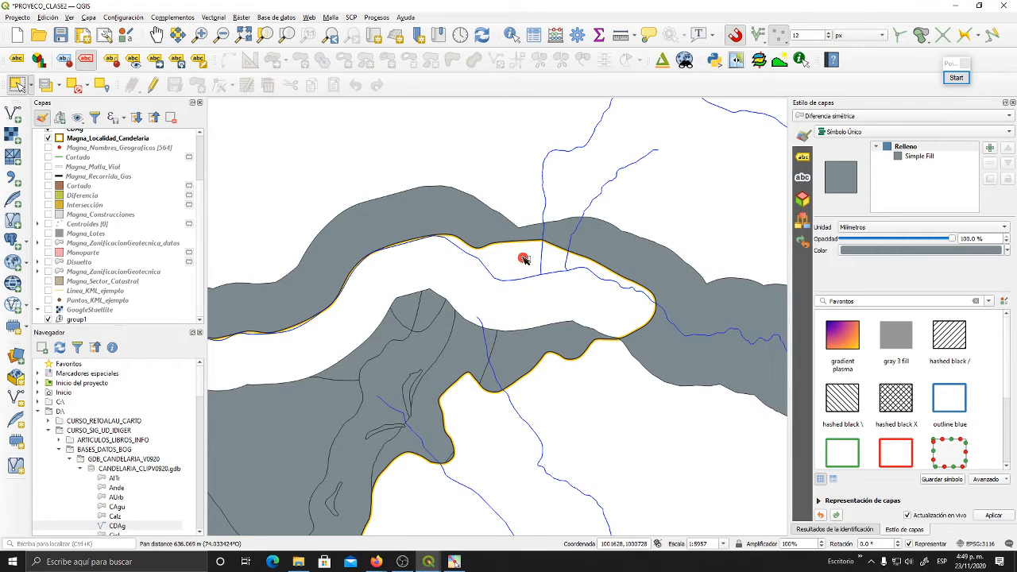
{"action": "scroll", "coordinate": [524, 261], "scroll_direction": "down", "scroll_amount": 1}
{"action": "scroll", "coordinate": [524, 261], "scroll_direction": "up", "scroll_amount": 1}
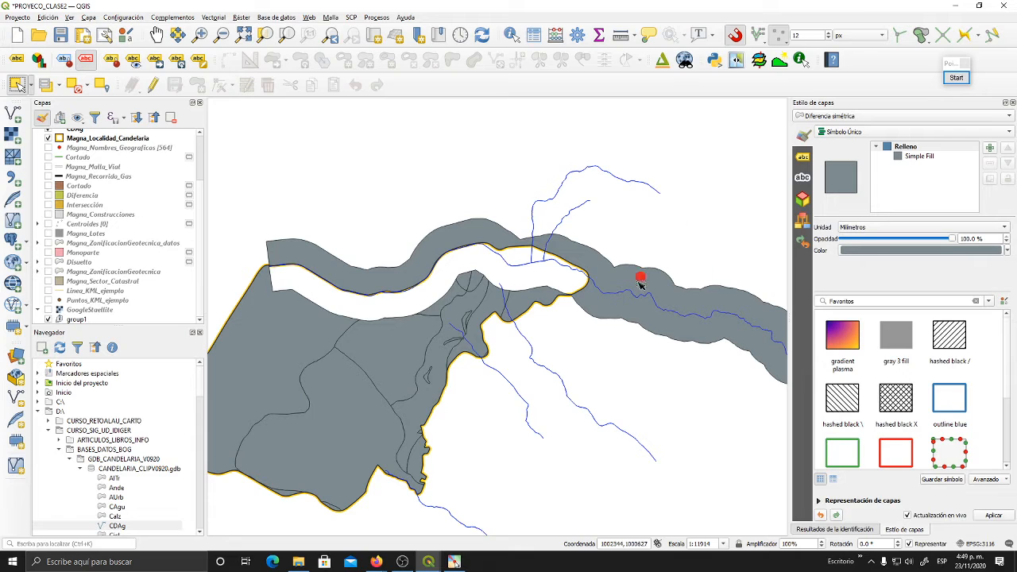
{"action": "left_click_drag", "start_coordinate": [661, 278], "coordinate": [694, 240]}
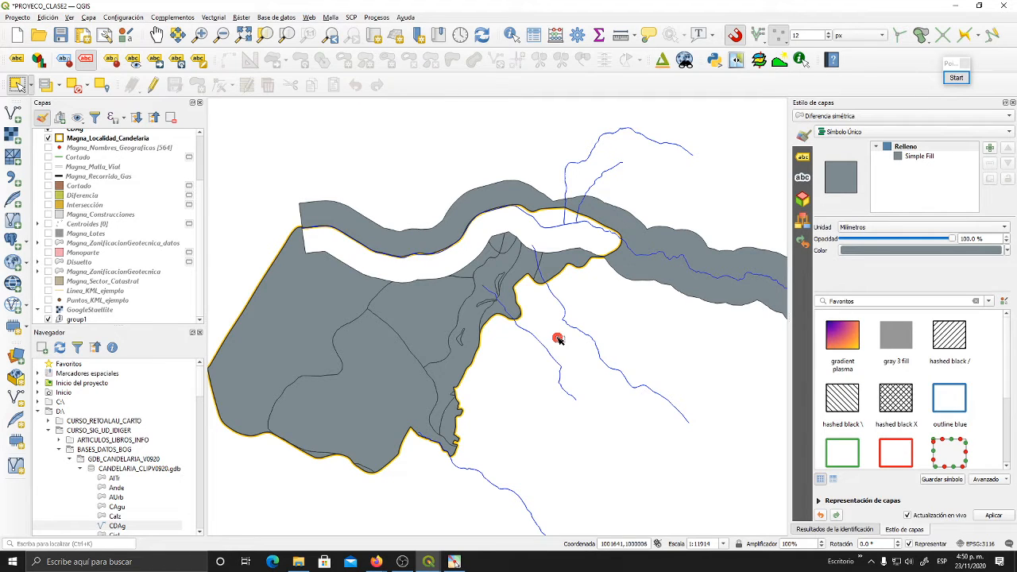
{"action": "left_click_drag", "start_coordinate": [498, 316], "coordinate": [522, 322]}
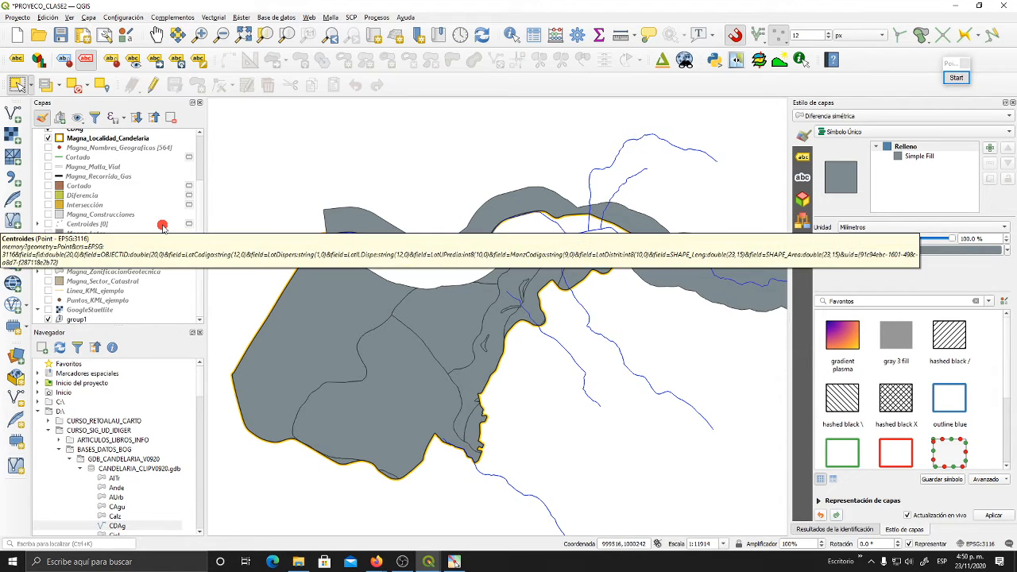
- Hide the Diferencia simétrica layer and show the Magna_ZonificacionGeotecnica layer again
{"action": "scroll", "coordinate": [163, 228], "scroll_direction": "up", "scroll_amount": 2}
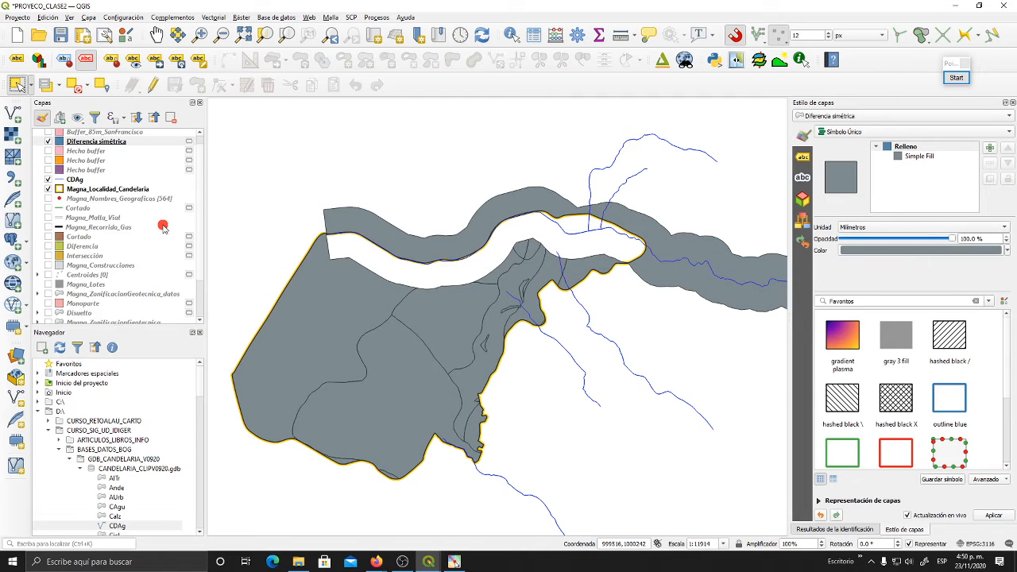
{"action": "scroll", "coordinate": [164, 228], "scroll_direction": "down", "scroll_amount": 2}
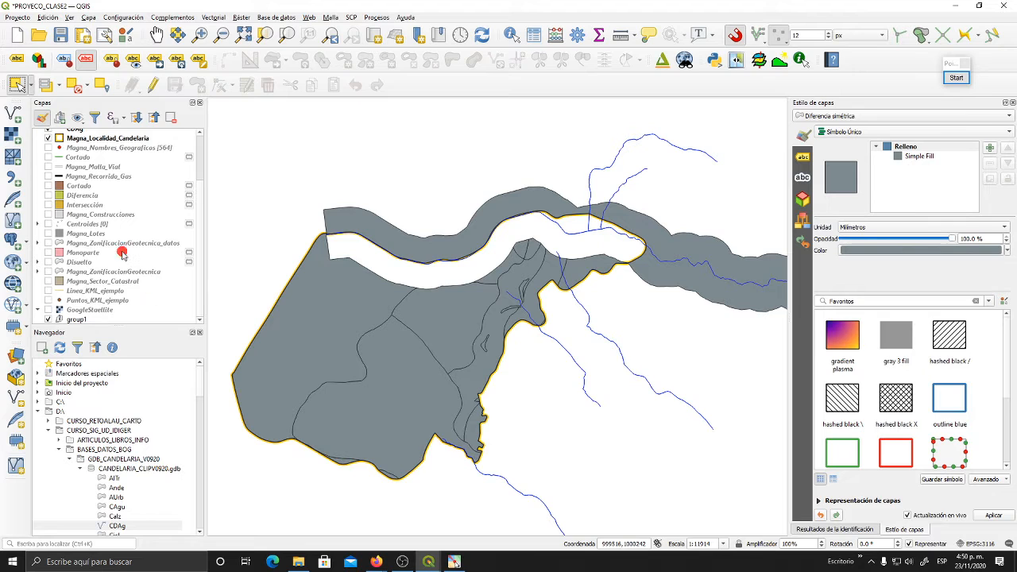
{"action": "scroll", "coordinate": [122, 244], "scroll_direction": "up", "scroll_amount": 1}
{"action": "scroll", "coordinate": [122, 245], "scroll_direction": "up", "scroll_amount": 2}
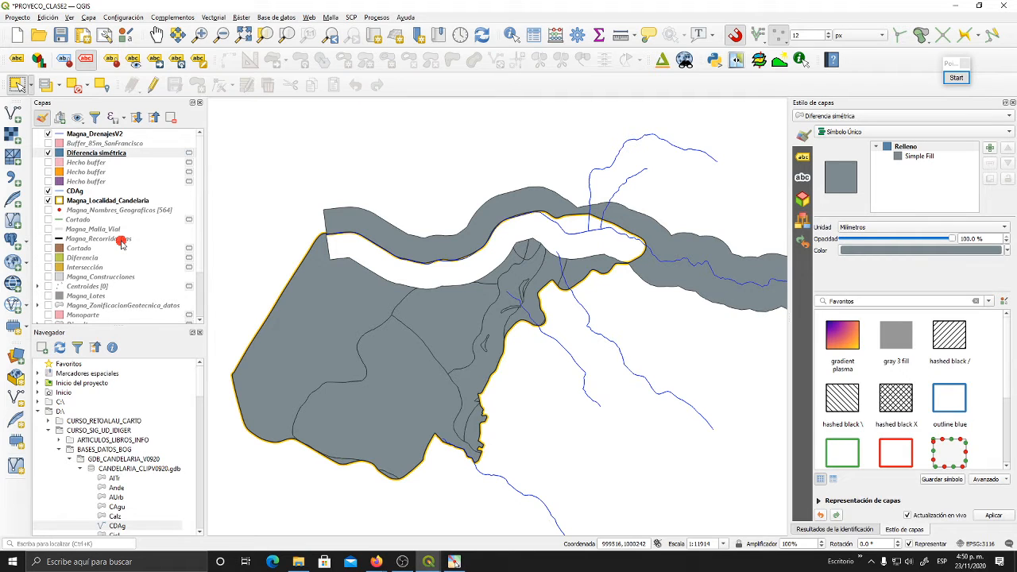
{"action": "left_click", "coordinate": [48, 152]}
{"action": "scroll", "coordinate": [90, 270], "scroll_direction": "down", "scroll_amount": 3}
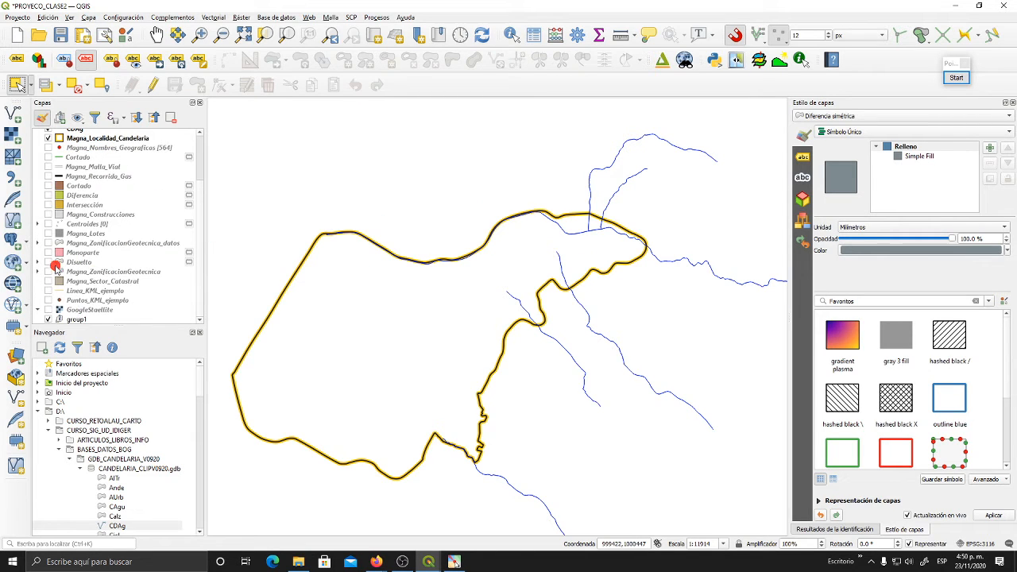
{"action": "left_click", "coordinate": [49, 272]}
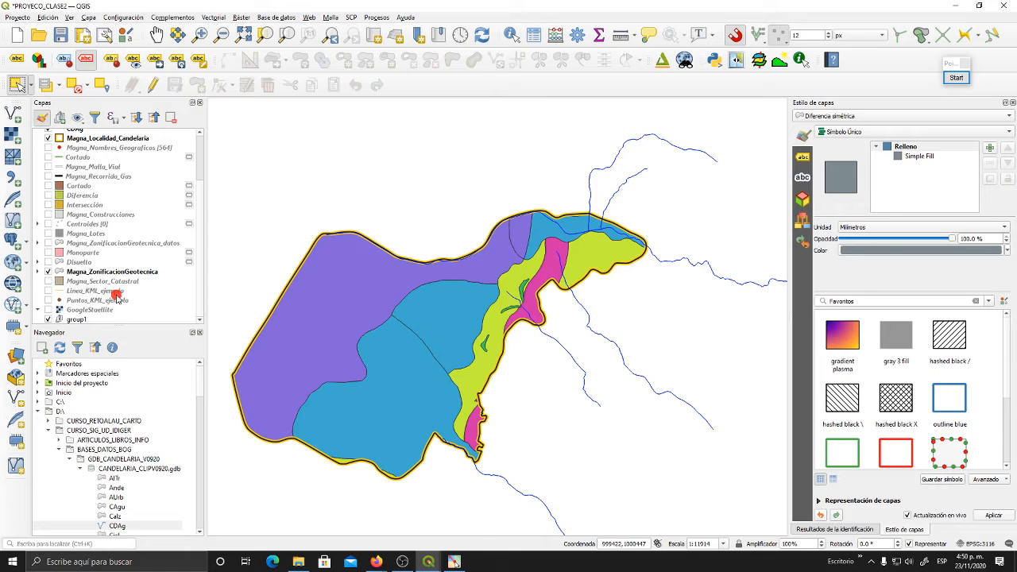
{"action": "left_click_drag", "start_coordinate": [479, 310], "coordinate": [532, 301]}
{"action": "scroll", "coordinate": [119, 256], "scroll_direction": "up", "scroll_amount": 3}
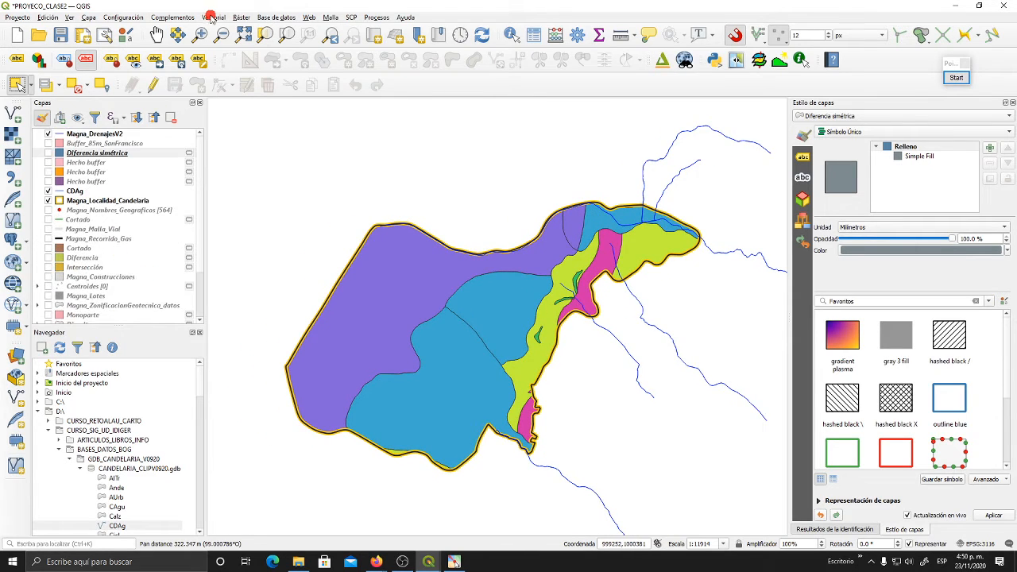
{"action": "left_click", "coordinate": [211, 18]}
{"action": "mouse_move", "coordinate": [234, 29]}
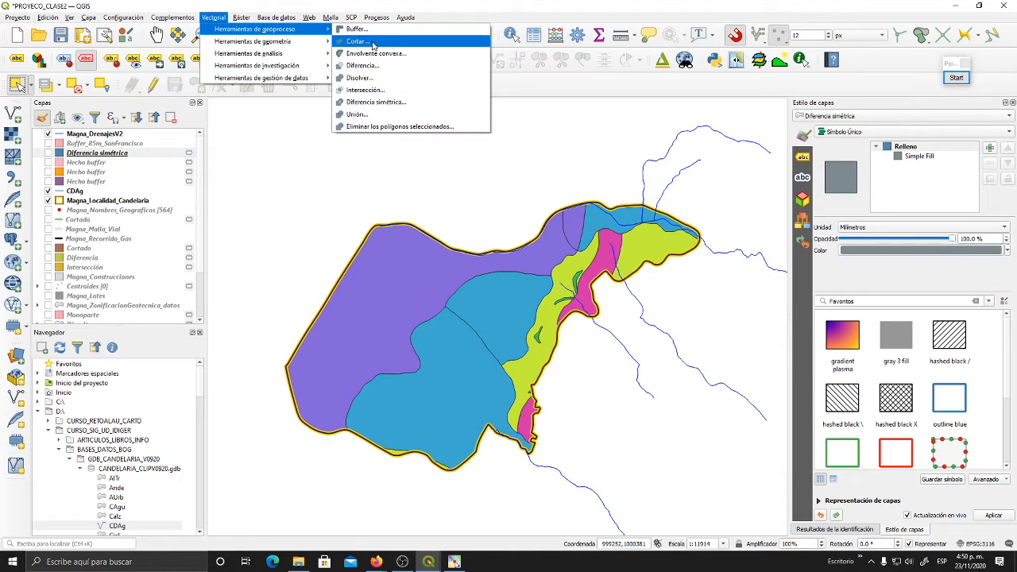
{"action": "left_click", "coordinate": [375, 119]}
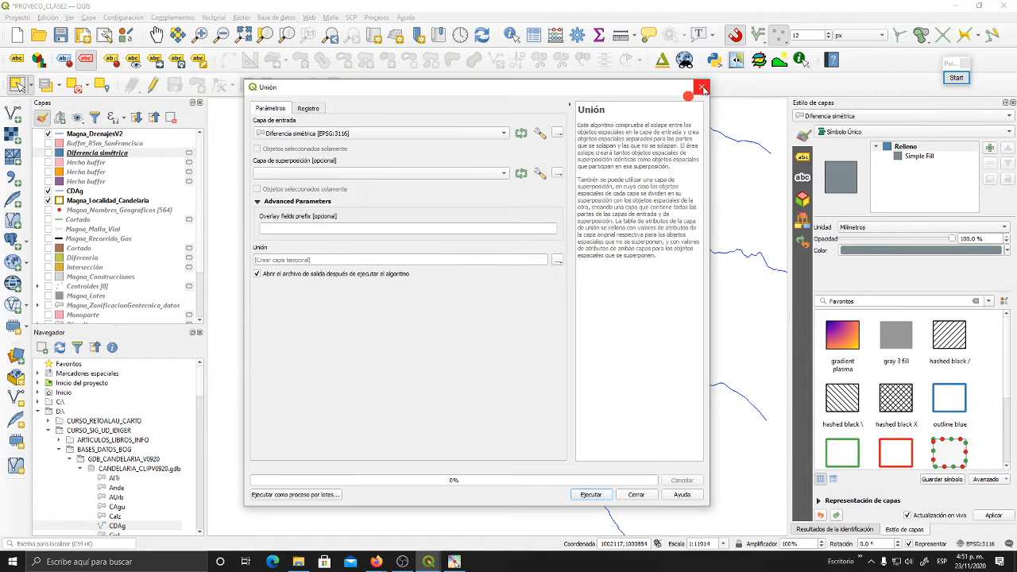
{"action": "left_click", "coordinate": [702, 86]}
- Show the pink Hecho buffer layer over the geotechnical zoning and inspect their overlap at Candelaria's northeastern end
{"action": "left_click_drag", "start_coordinate": [466, 309], "coordinate": [484, 292]}
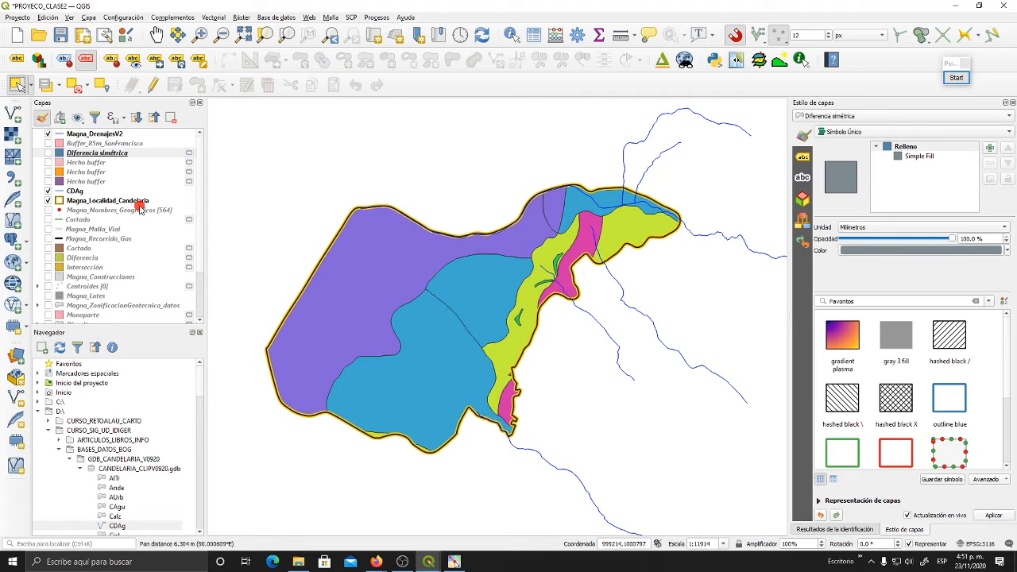
{"action": "left_click", "coordinate": [49, 143]}
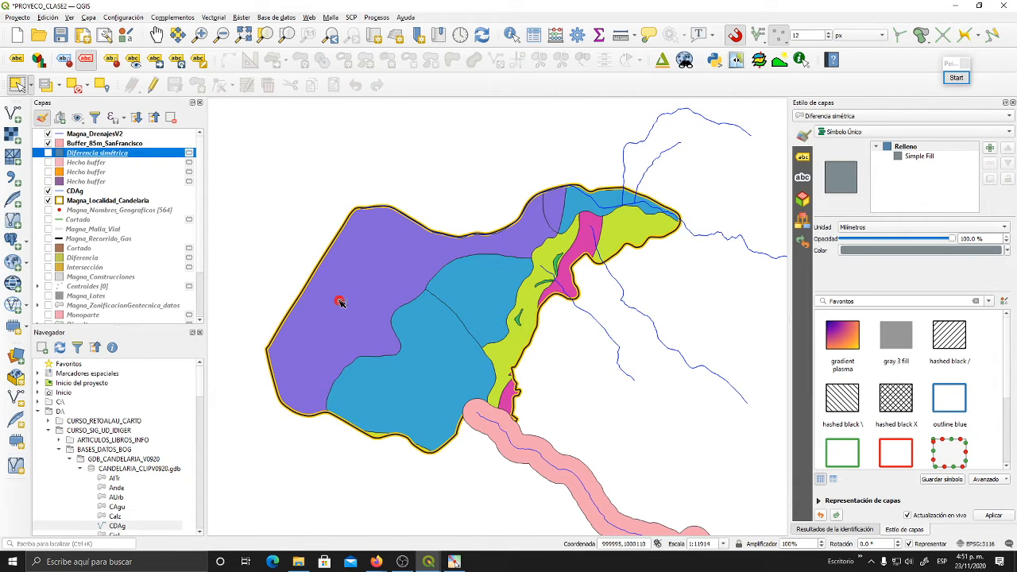
{"action": "left_click", "coordinate": [48, 143]}
{"action": "left_click", "coordinate": [49, 162]}
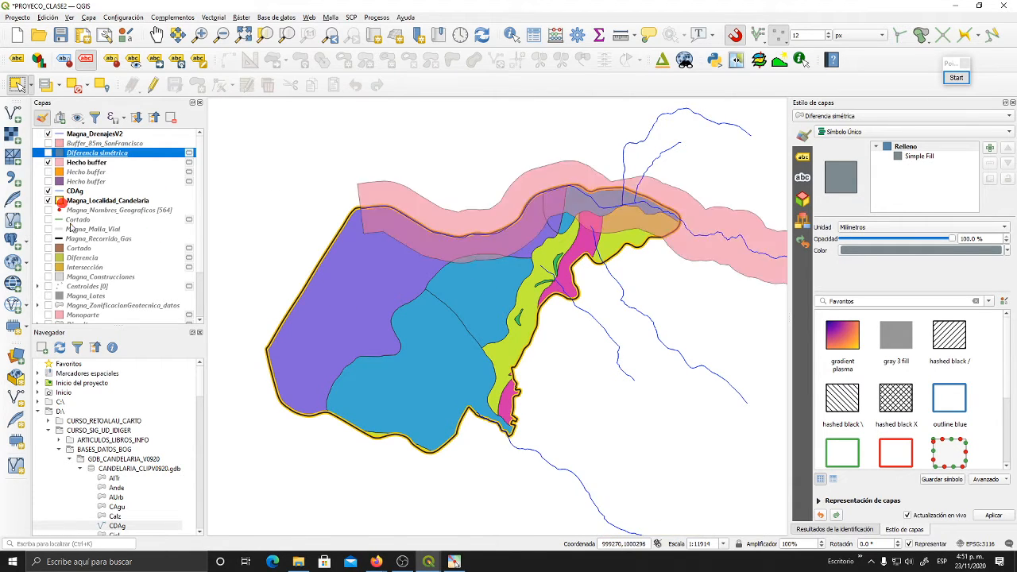
{"action": "left_click_drag", "start_coordinate": [569, 241], "coordinate": [480, 288]}
{"action": "scroll", "coordinate": [614, 245], "scroll_direction": "up", "scroll_amount": 1}
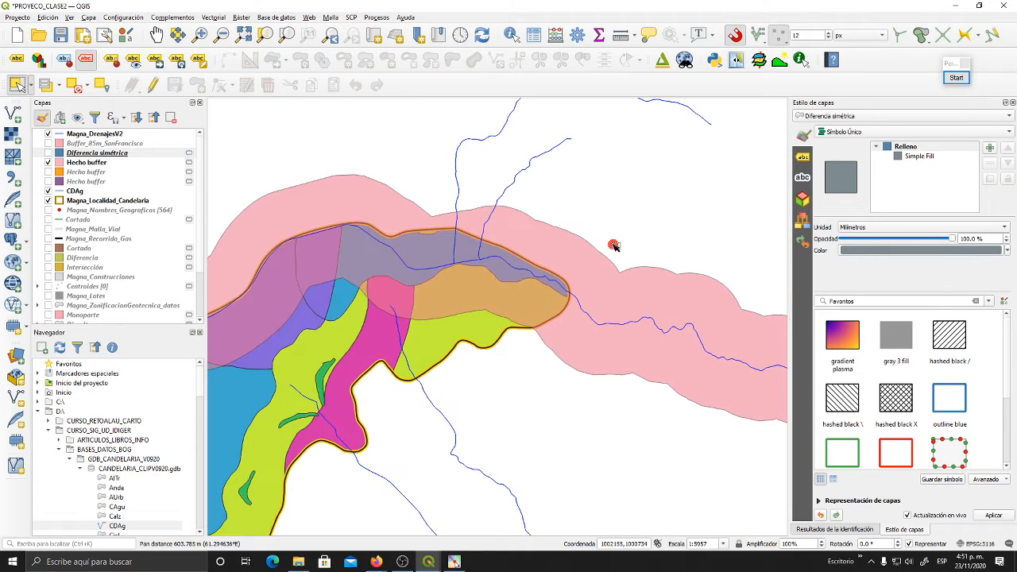
- Examine where the pink drainage buffer overlaps the geotechnical zoning along Candelaria's whole northern edge, comparing overlapping and non-overlapping parts
{"action": "scroll", "coordinate": [612, 242], "scroll_direction": "down", "scroll_amount": 2}
{"action": "scroll", "coordinate": [612, 245], "scroll_direction": "up", "scroll_amount": 2}
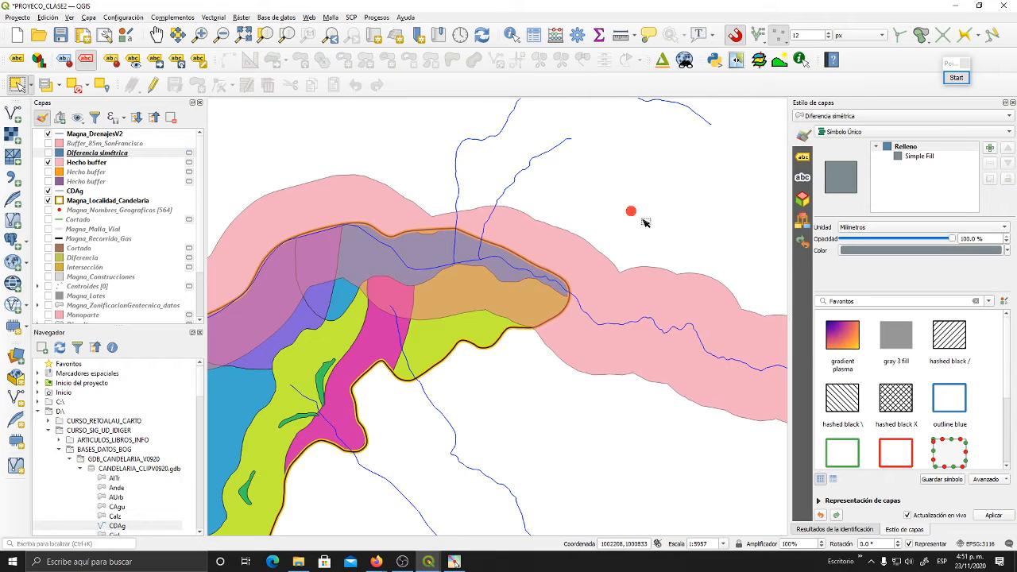
{"action": "left_click_drag", "start_coordinate": [295, 364], "coordinate": [417, 324]}
{"action": "scroll", "coordinate": [569, 286], "scroll_direction": "down", "scroll_amount": 1}
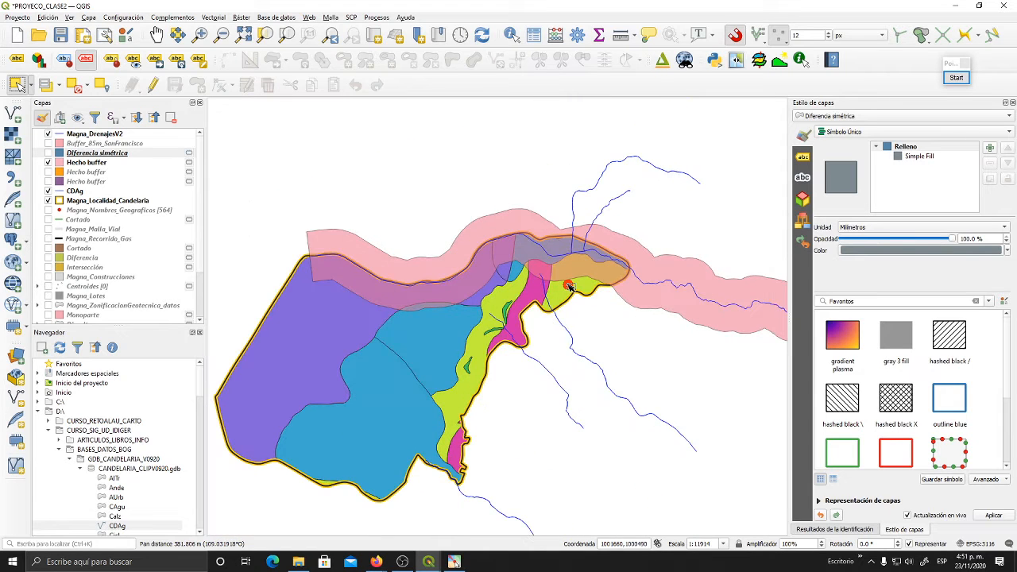
{"action": "scroll", "coordinate": [621, 261], "scroll_direction": "up", "scroll_amount": 1}
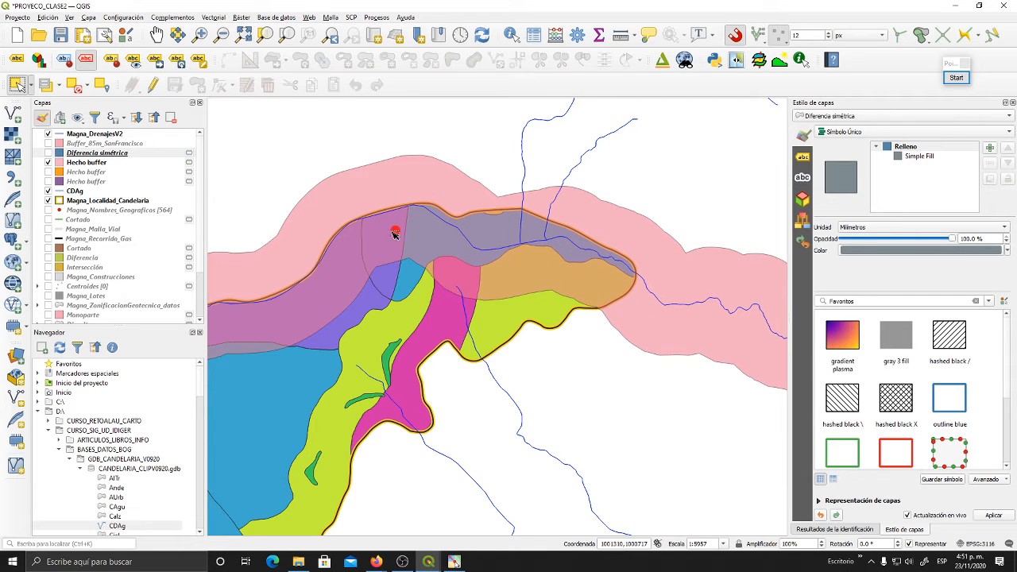
{"action": "left_click_drag", "start_coordinate": [353, 269], "coordinate": [539, 247]}
{"action": "left_click_drag", "start_coordinate": [421, 283], "coordinate": [606, 331]}
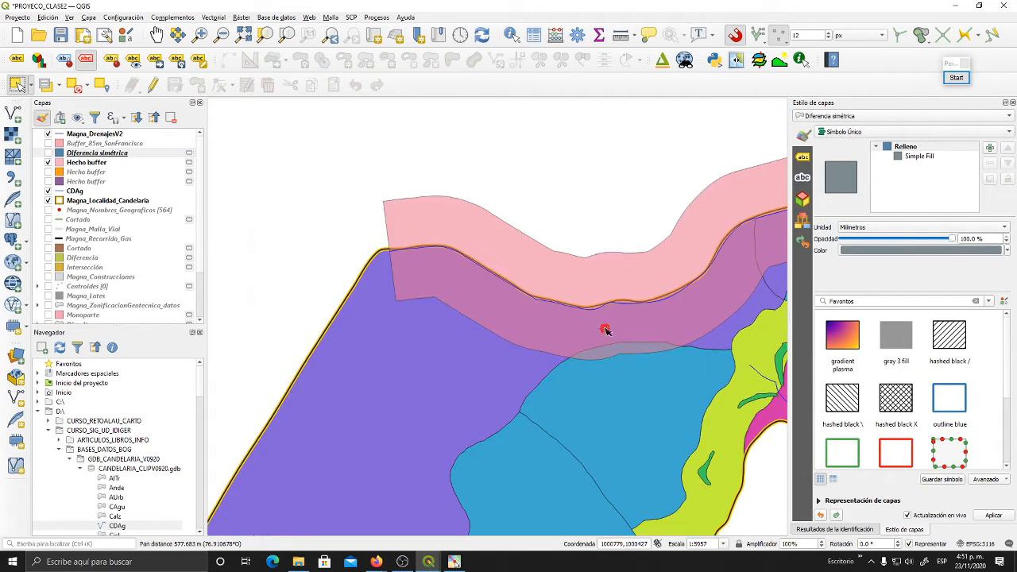
{"action": "left_click_drag", "start_coordinate": [533, 327], "coordinate": [326, 265]}
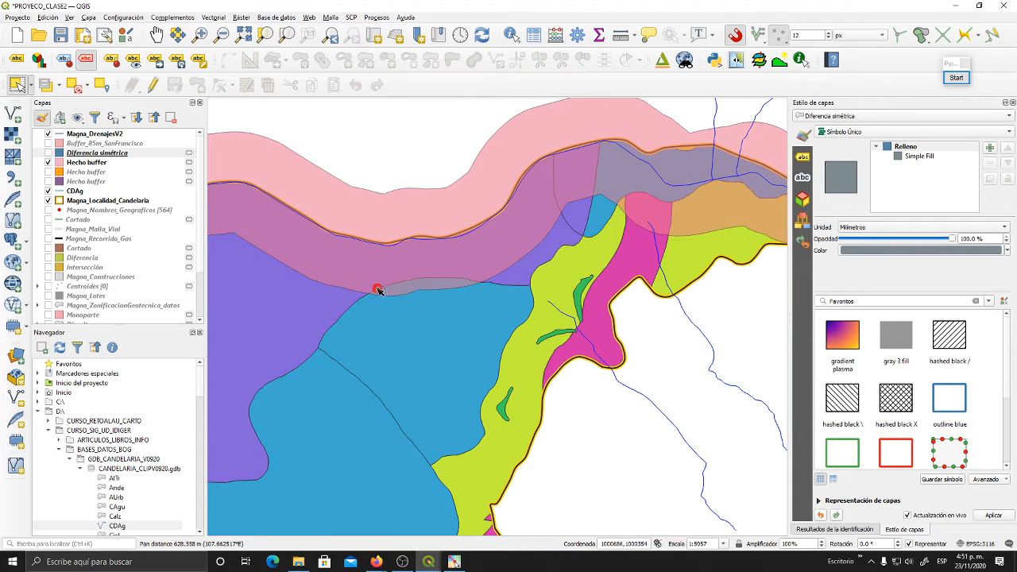
{"action": "left_click_drag", "start_coordinate": [533, 258], "coordinate": [426, 315]}
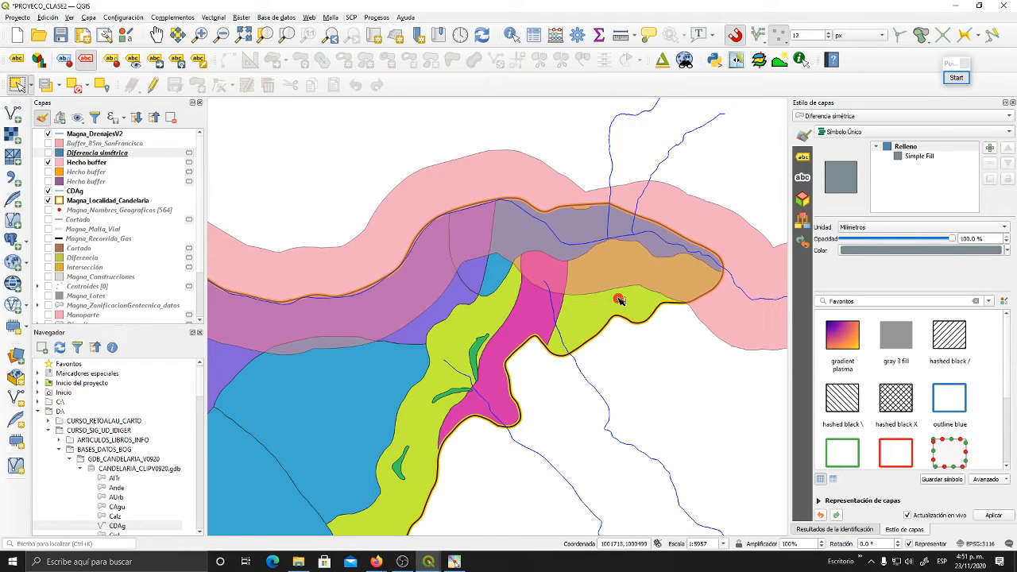
{"action": "scroll", "coordinate": [620, 299], "scroll_direction": "down", "scroll_amount": 1}
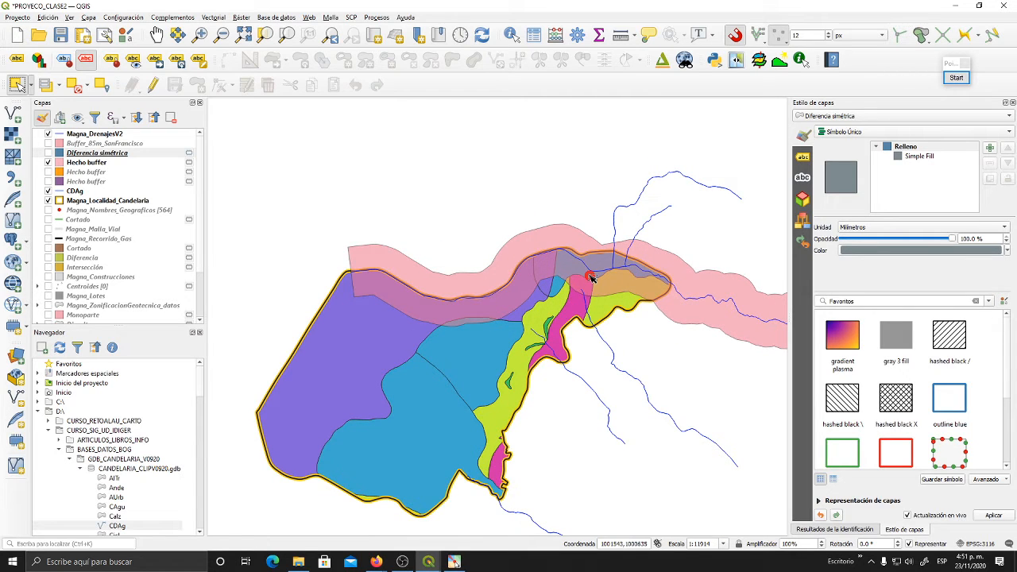
{"action": "mouse_move", "coordinate": [592, 306]}
{"action": "left_mouse_down"}
{"action": "mouse_move", "coordinate": [578, 265]}
{"action": "mouse_move", "coordinate": [620, 273]}
{"action": "left_mouse_up"}
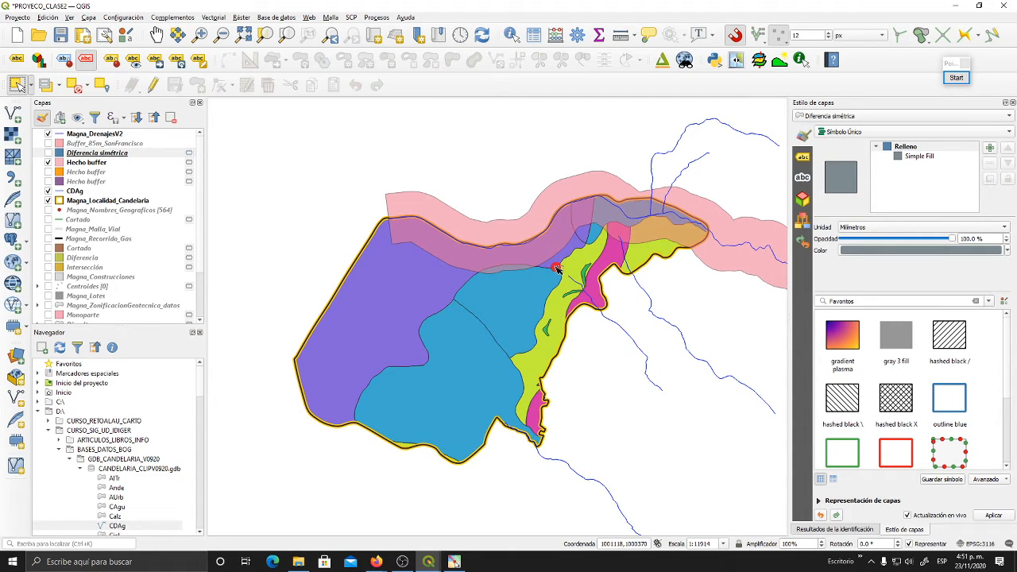
{"action": "left_click_drag", "start_coordinate": [559, 274], "coordinate": [515, 276]}
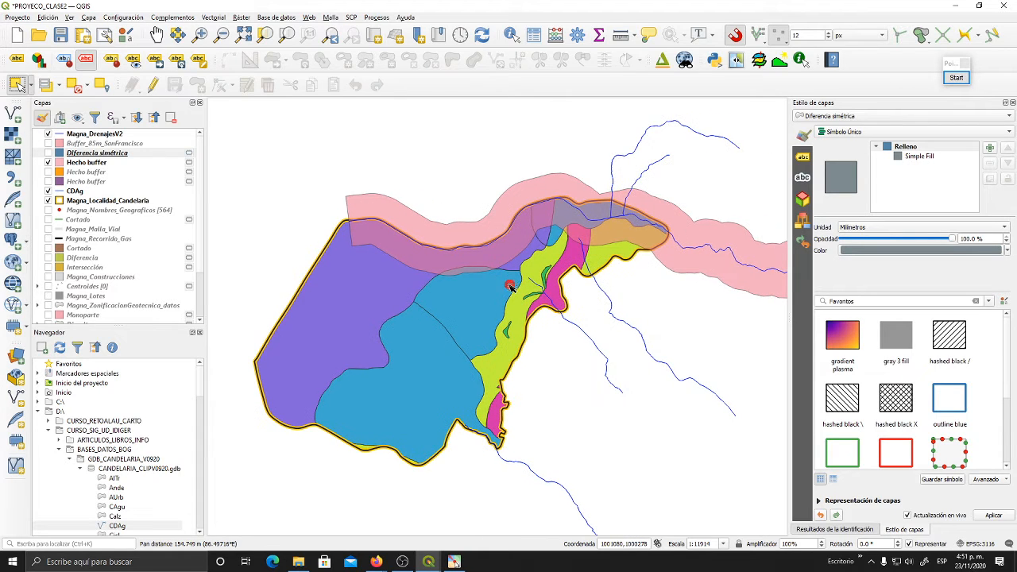
{"action": "left_click_drag", "start_coordinate": [579, 311], "coordinate": [549, 307]}
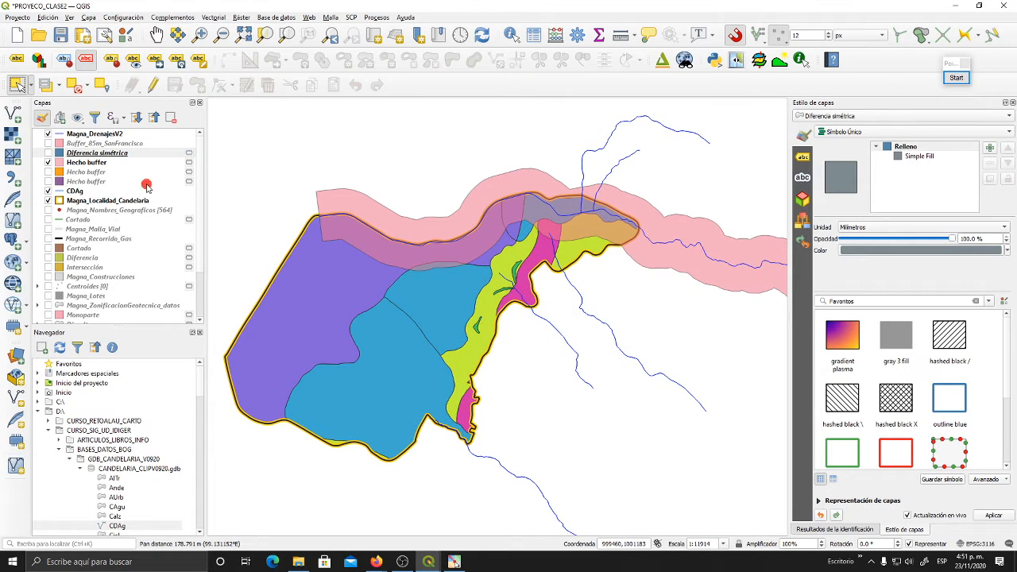
- Start the Unión geoprocessing tool with Magna_ZonificacionGeotecnica as the input layer
{"action": "left_click", "coordinate": [210, 17]}
{"action": "mouse_move", "coordinate": [262, 28]}
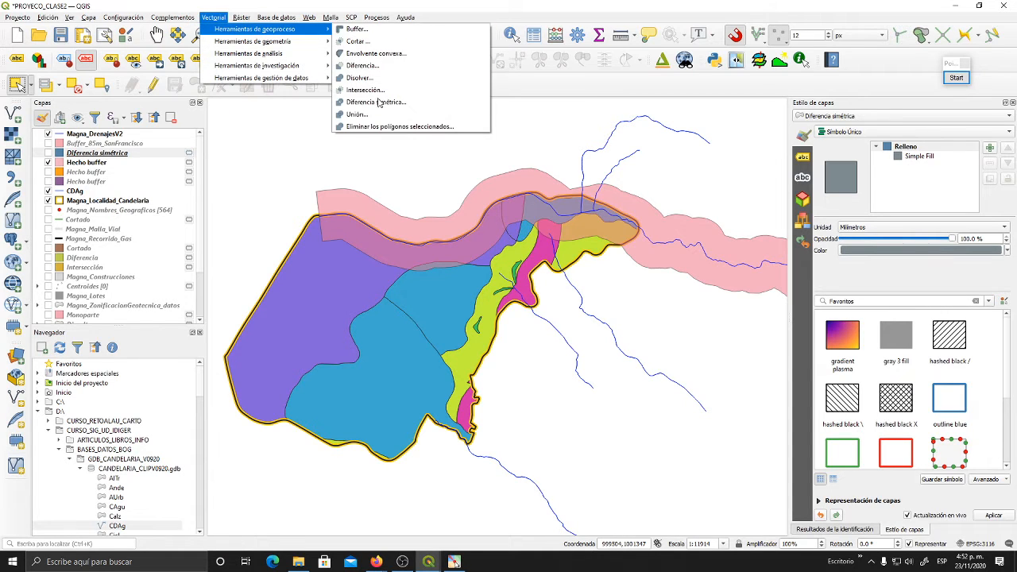
{"action": "left_click", "coordinate": [371, 116]}
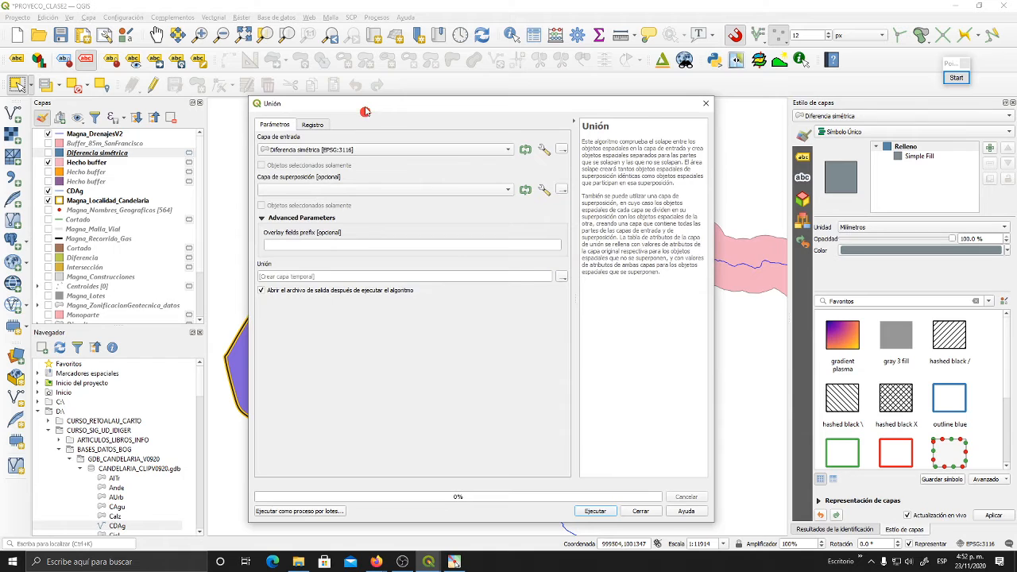
{"action": "left_click", "coordinate": [575, 120]}
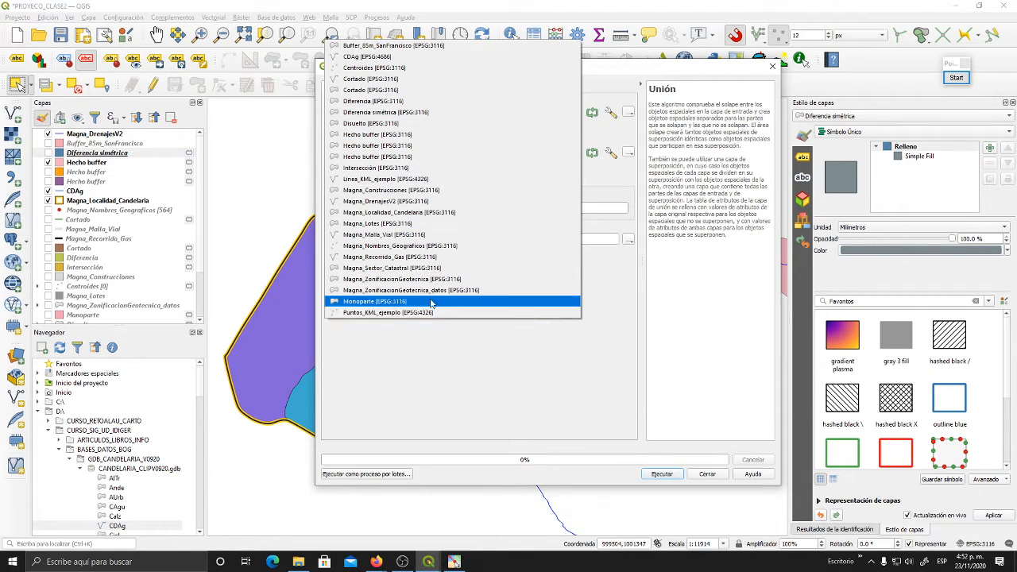
{"action": "left_click", "coordinate": [409, 279]}
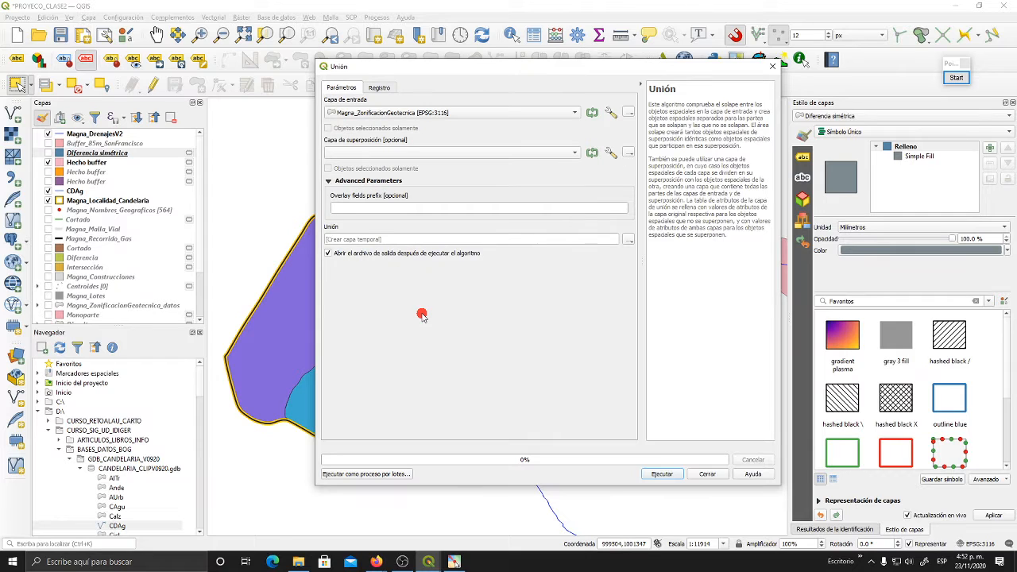
- Set Hecho buffer as the overlay layer, run the union to a temporary layer and close the tool
{"action": "left_click", "coordinate": [399, 152]}
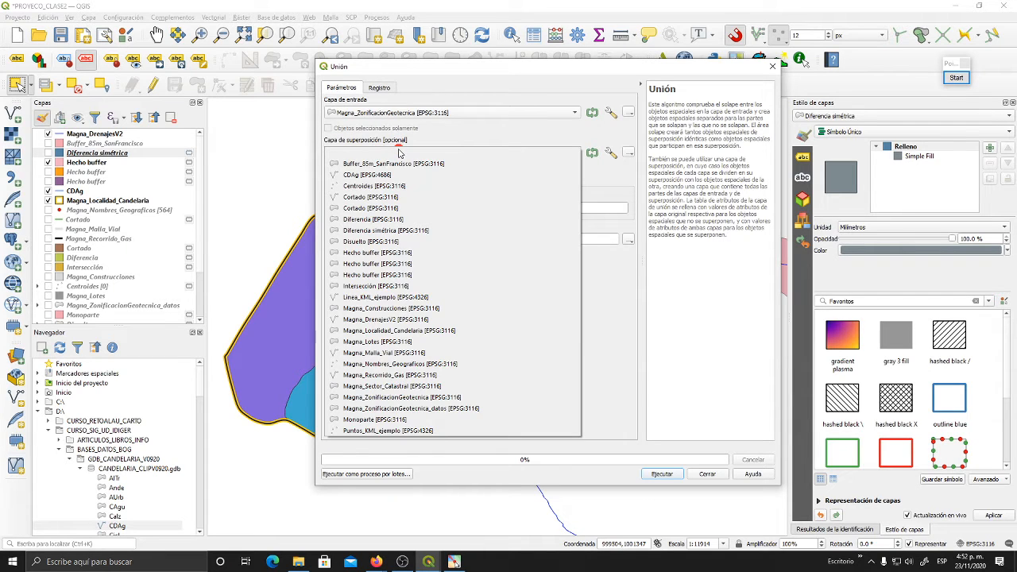
{"action": "left_click", "coordinate": [399, 152]}
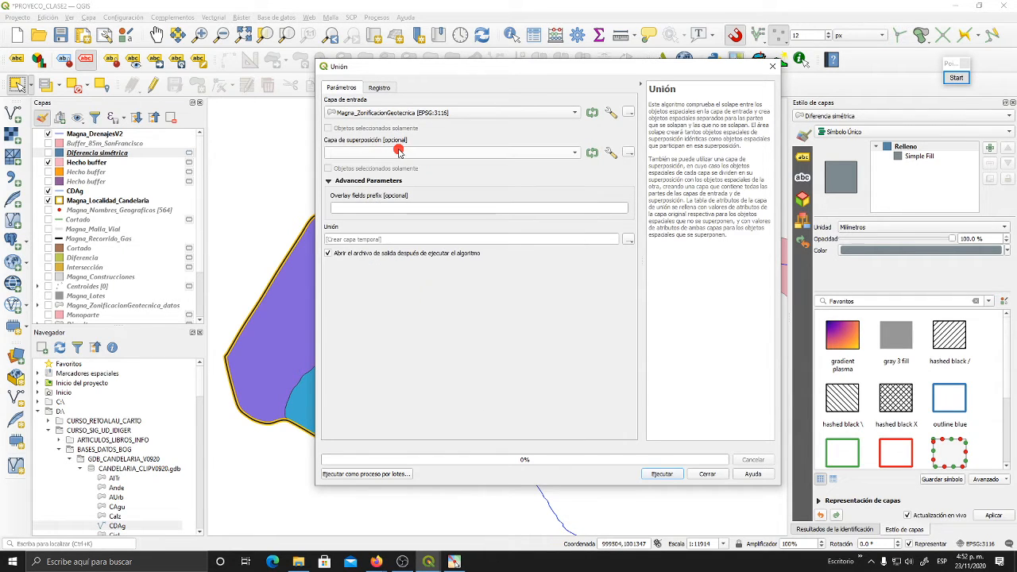
{"action": "left_click", "coordinate": [399, 151]}
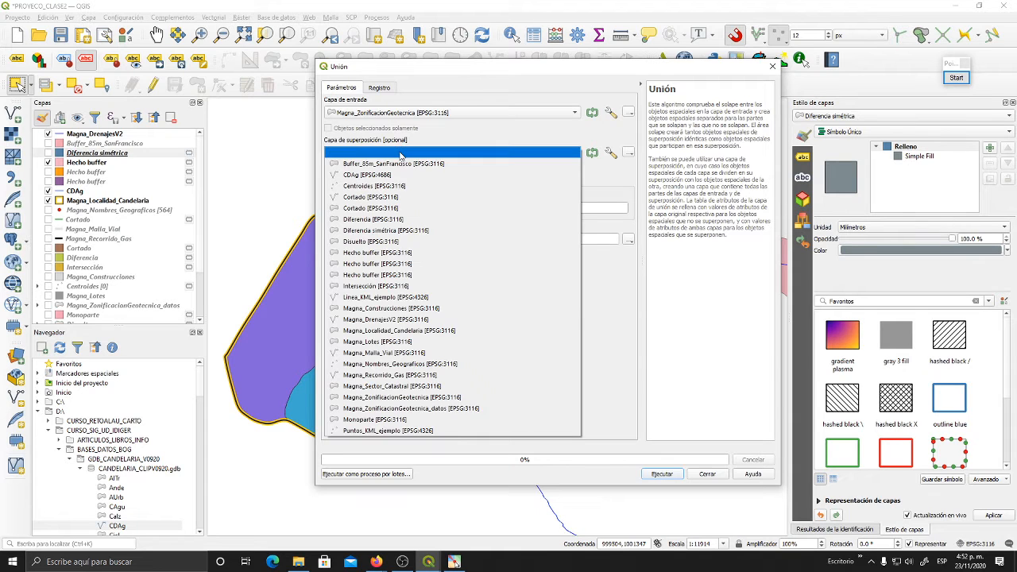
{"action": "left_click", "coordinate": [409, 253]}
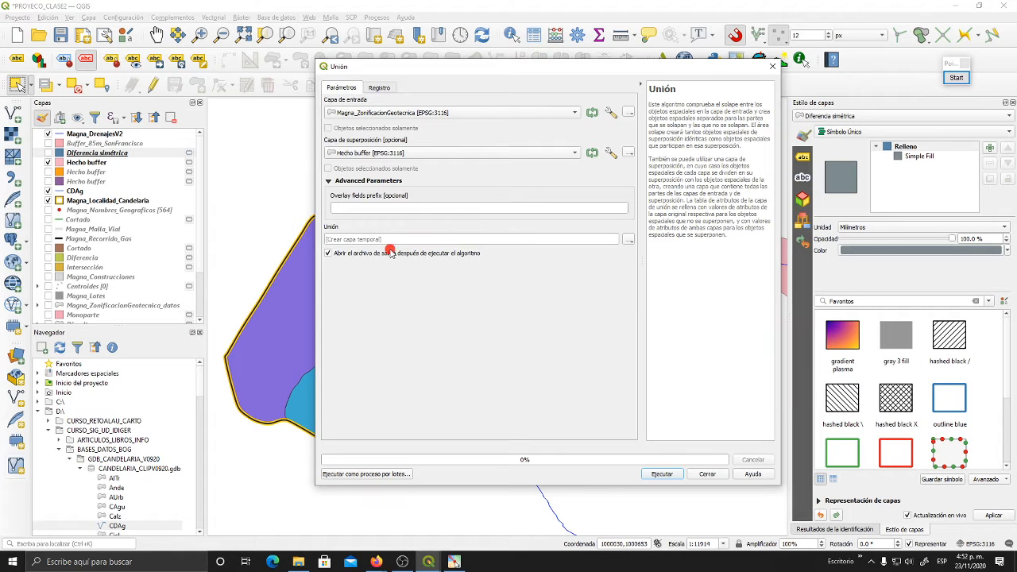
{"action": "left_click", "coordinate": [654, 474]}
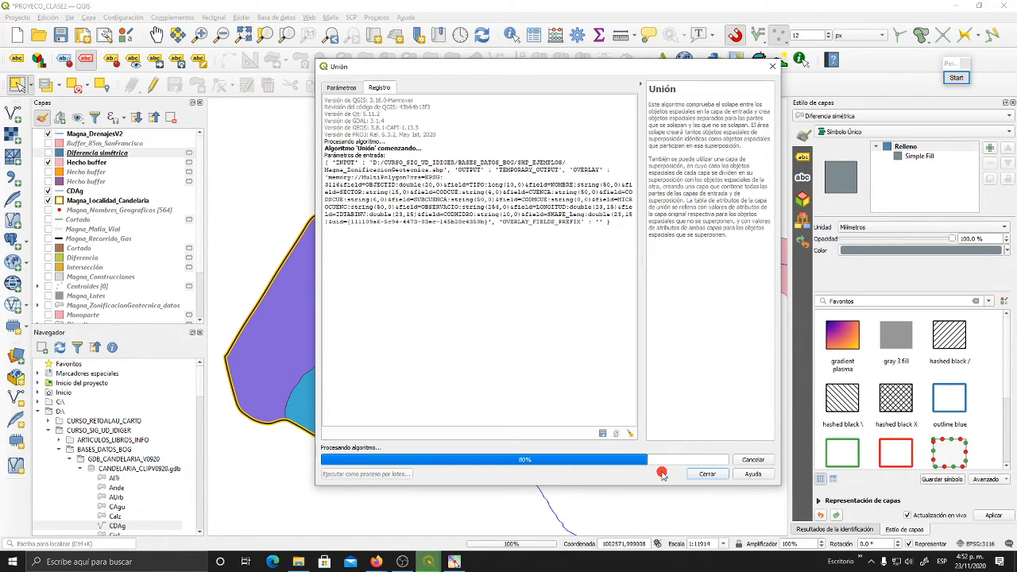
{"action": "left_click", "coordinate": [707, 474]}
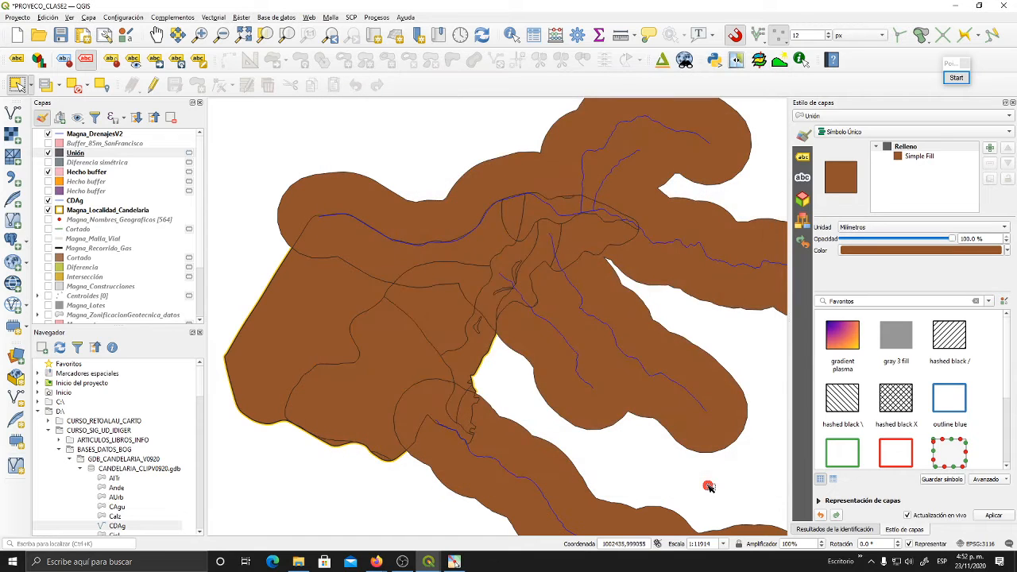
- Compare the Unión layer with the orange Hecho buffer, then leave Unión visible with all Hecho buffer layers hidden
{"action": "scroll", "coordinate": [431, 334], "scroll_direction": "down", "scroll_amount": 2}
{"action": "scroll", "coordinate": [429, 395], "scroll_direction": "up", "scroll_amount": 2}
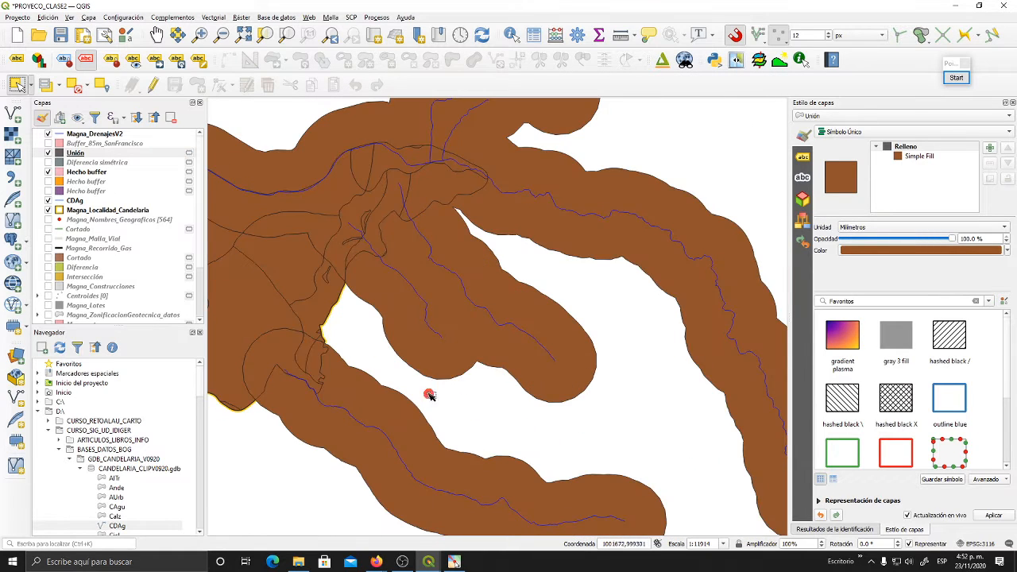
{"action": "left_click", "coordinate": [76, 153]}
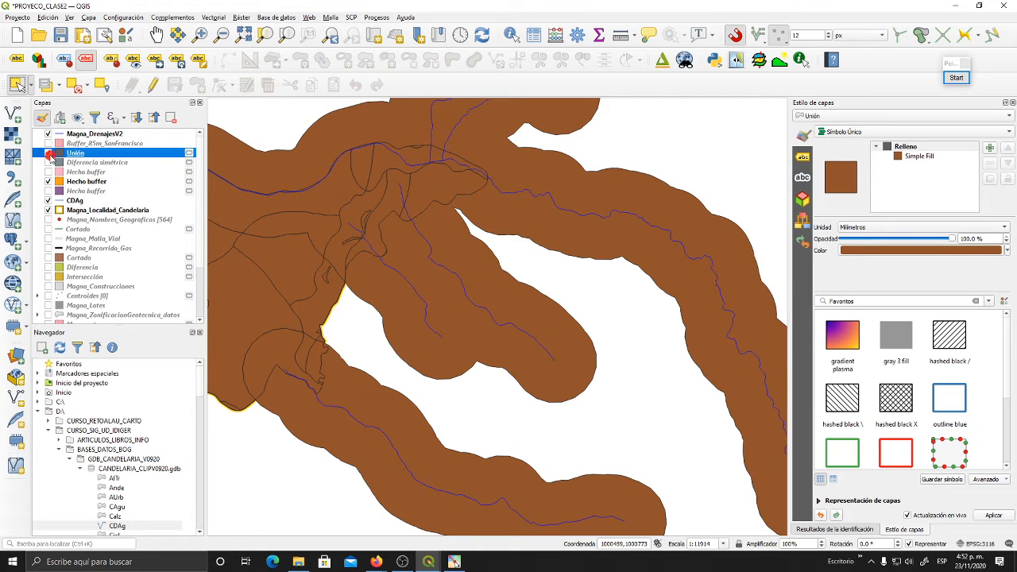
{"action": "left_click", "coordinate": [48, 153]}
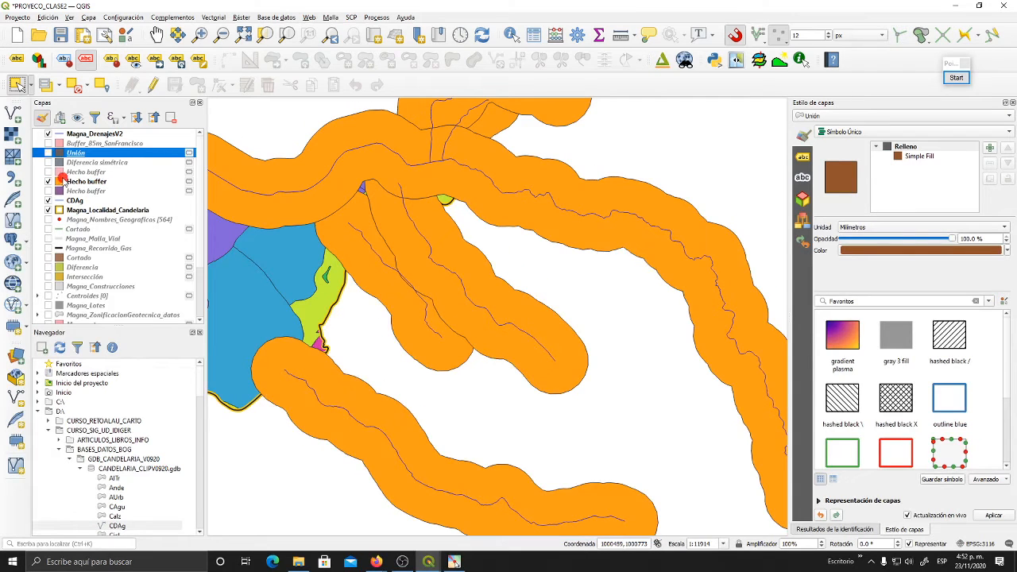
{"action": "left_click", "coordinate": [48, 182]}
{"action": "left_click", "coordinate": [47, 153]}
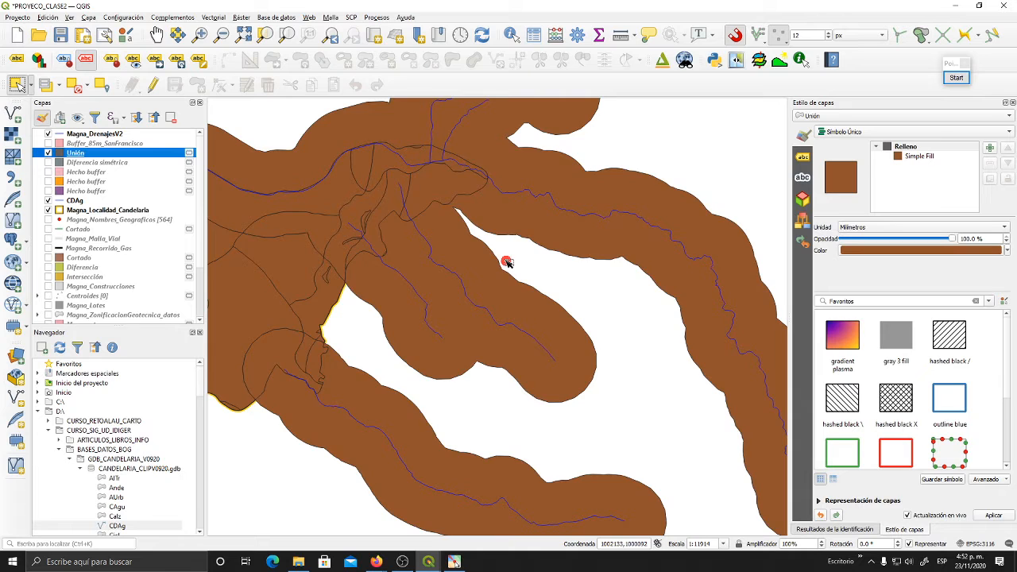
- Examine the full extent of the Unión result and how its polygons are divided along Candelaria's northern and northeastern areas
{"action": "scroll", "coordinate": [508, 263], "scroll_direction": "down", "scroll_amount": 1}
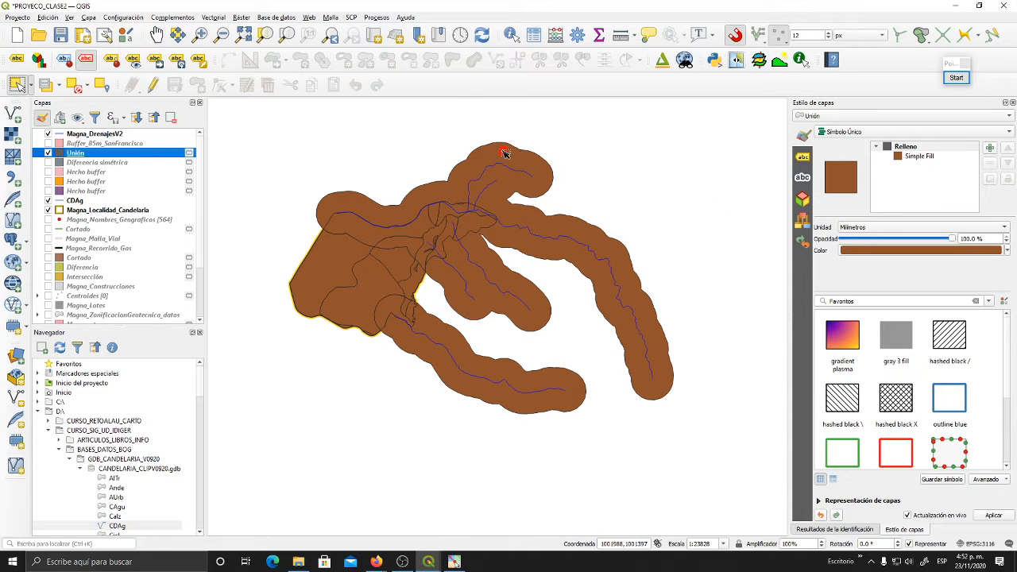
{"action": "scroll", "coordinate": [332, 258], "scroll_direction": "up", "scroll_amount": 2}
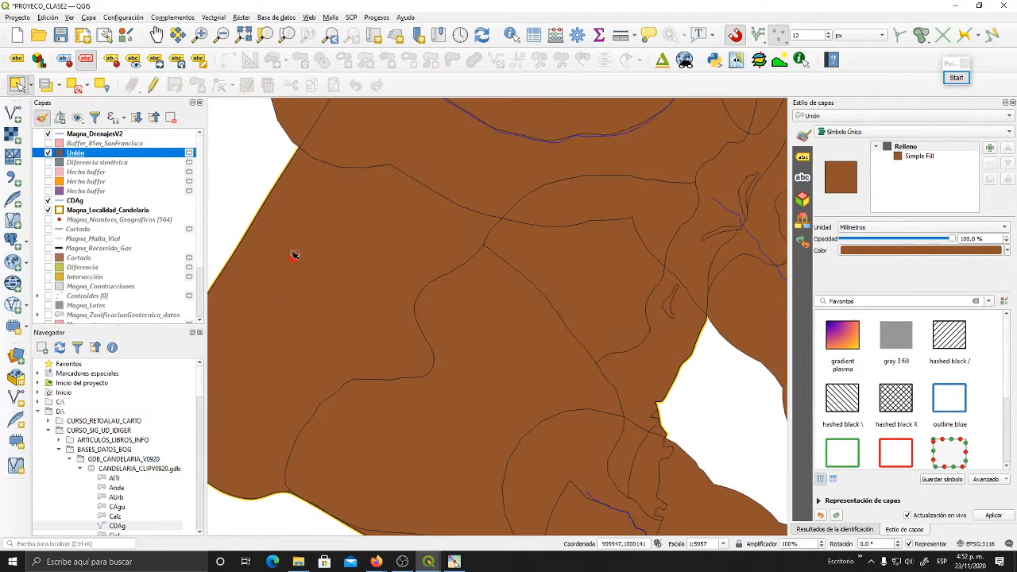
{"action": "scroll", "coordinate": [467, 193], "scroll_direction": "down", "scroll_amount": 2}
{"action": "scroll", "coordinate": [557, 179], "scroll_direction": "up", "scroll_amount": 1}
{"action": "left_click_drag", "start_coordinate": [561, 200], "coordinate": [473, 332]}
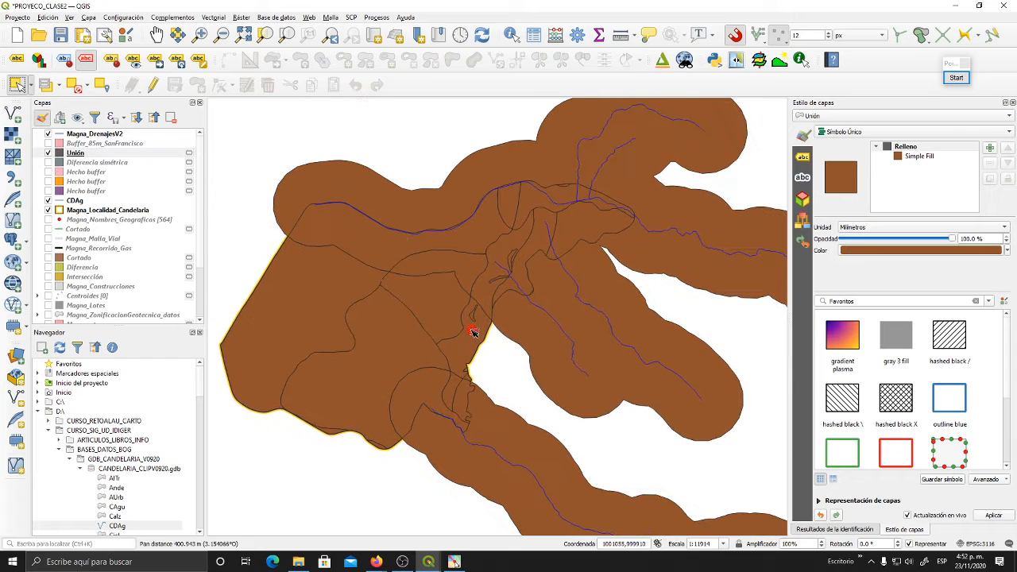
{"action": "scroll", "coordinate": [592, 193], "scroll_direction": "up", "scroll_amount": 1}
{"action": "left_click_drag", "start_coordinate": [460, 252], "coordinate": [557, 233]}
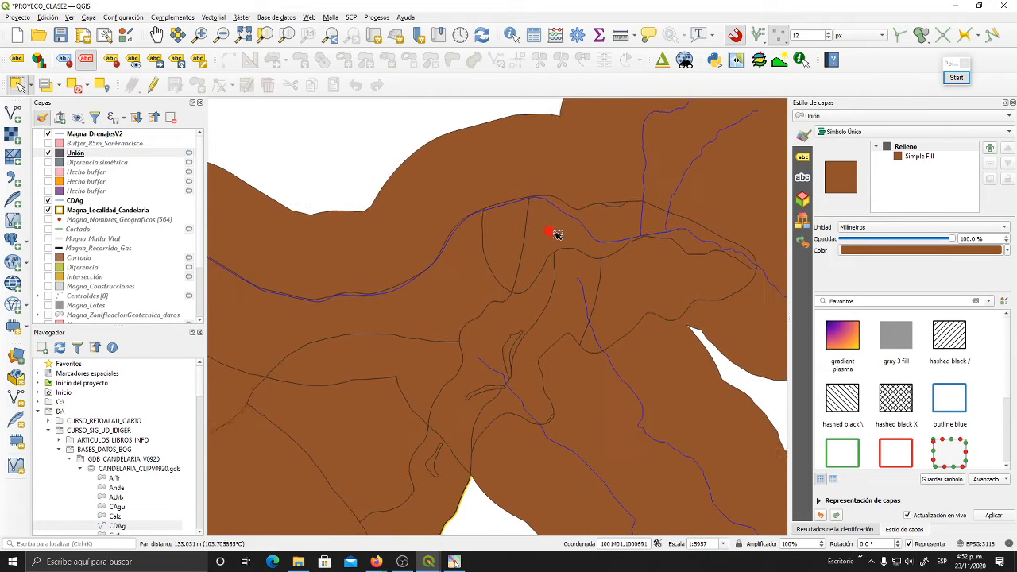
{"action": "left_click_drag", "start_coordinate": [353, 336], "coordinate": [511, 320]}
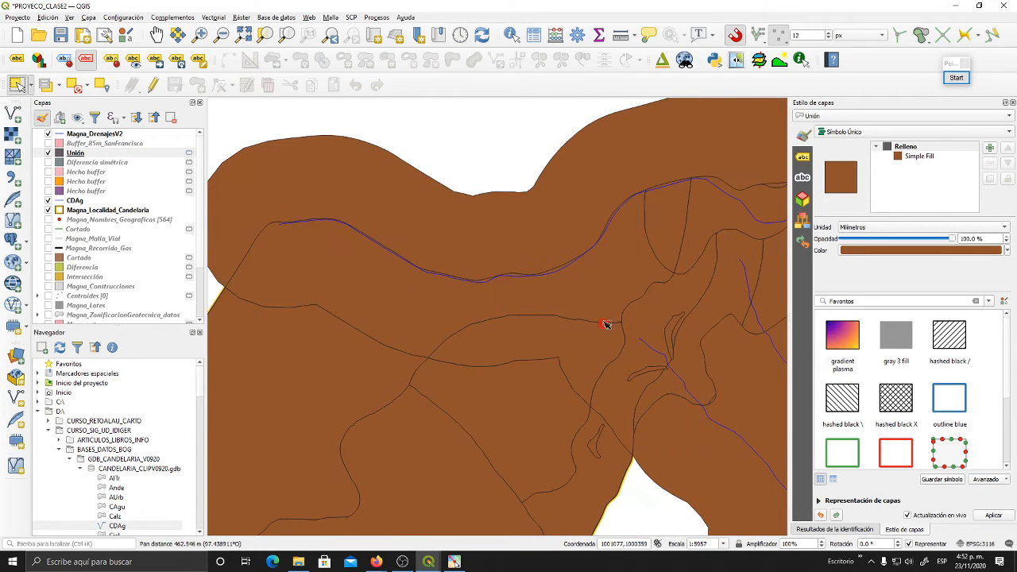
{"action": "left_click_drag", "start_coordinate": [606, 324], "coordinate": [356, 326]}
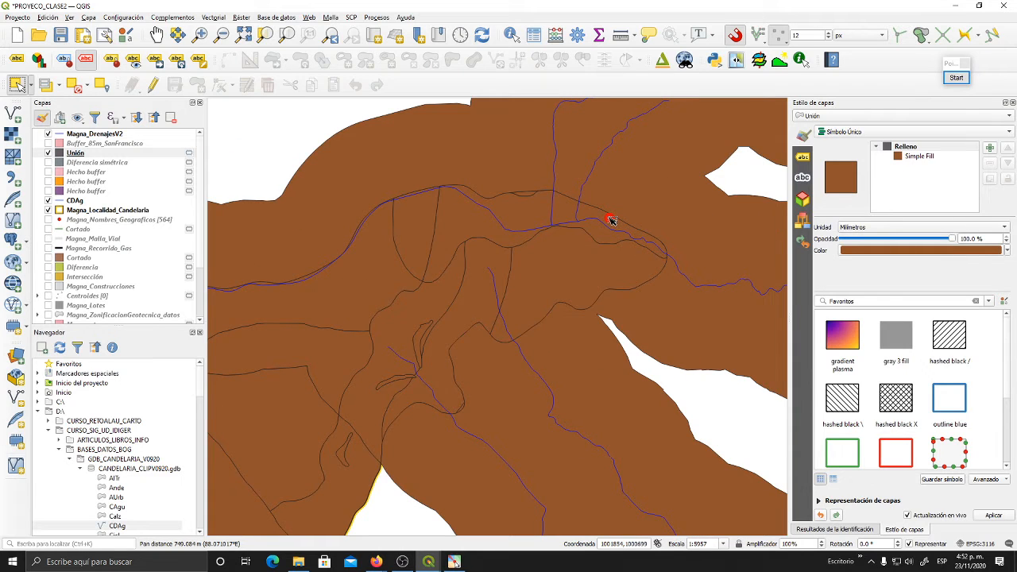
{"action": "mouse_move", "coordinate": [528, 224]}
{"action": "left_mouse_down"}
{"action": "mouse_move", "coordinate": [584, 220]}
{"action": "mouse_move", "coordinate": [517, 230]}
{"action": "left_mouse_up"}
{"action": "scroll", "coordinate": [549, 235], "scroll_direction": "down", "scroll_amount": 2}
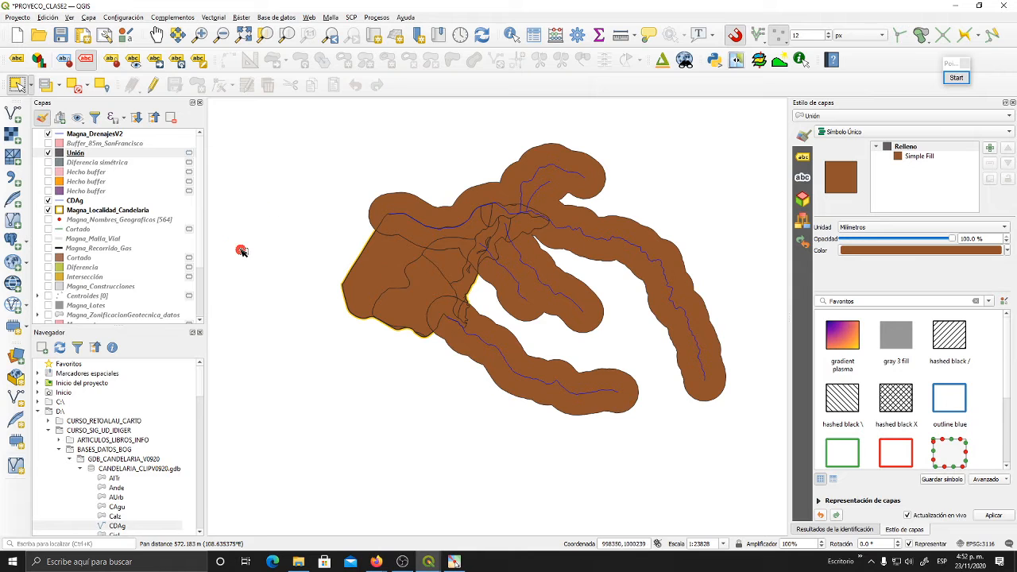
- Open the Unión layer's attribute table and enlarge and reposition its window to view all the records
{"action": "left_click", "coordinate": [89, 152]}
{"action": "right_click", "coordinate": [90, 153]}
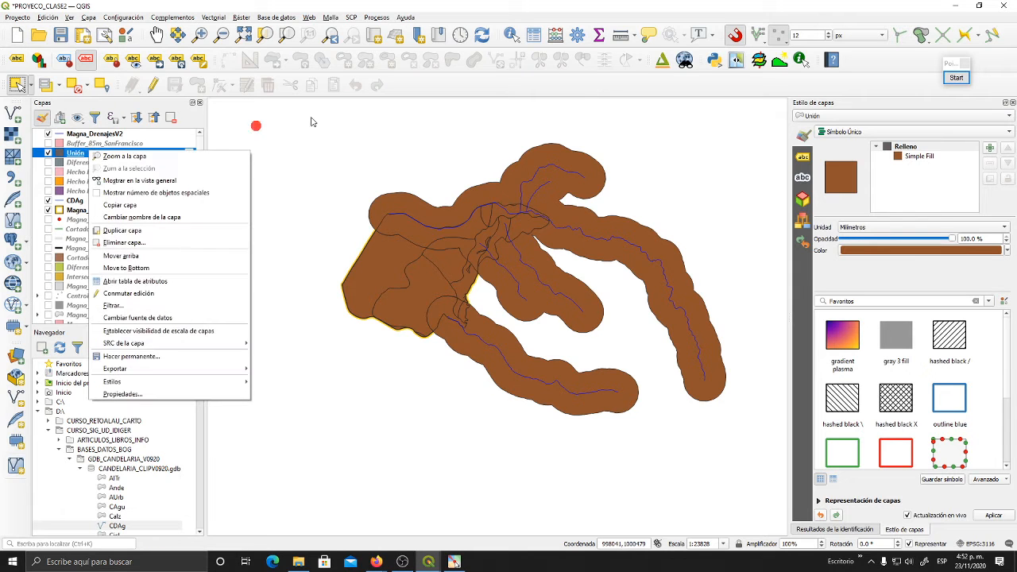
{"action": "left_click", "coordinate": [537, 36]}
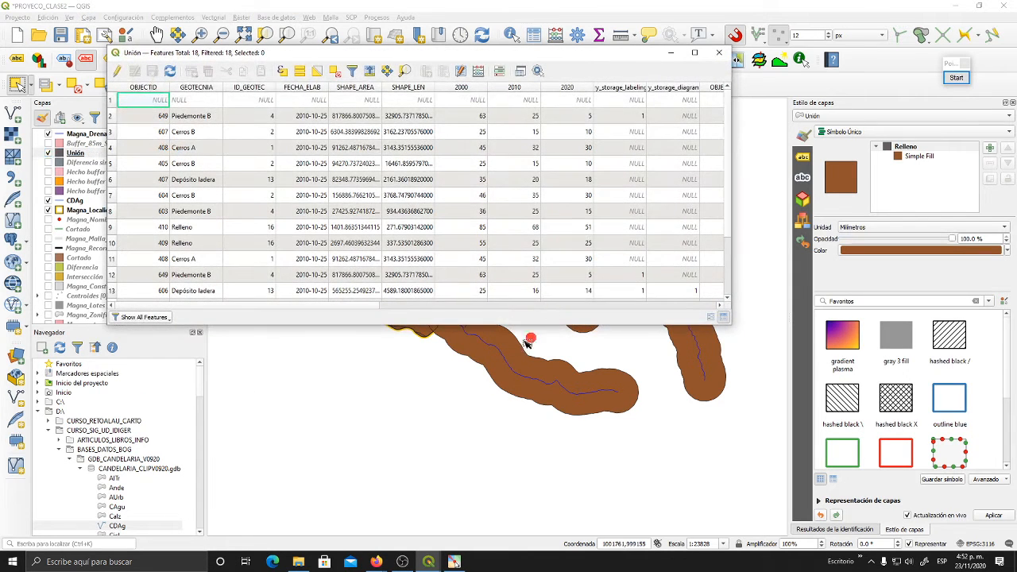
{"action": "left_click_drag", "start_coordinate": [472, 325], "coordinate": [506, 433]}
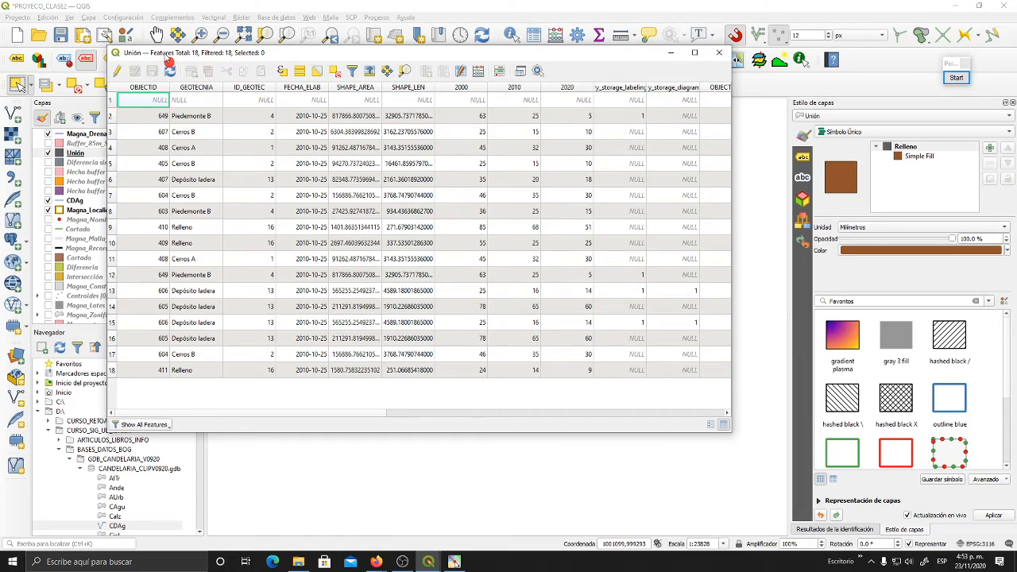
{"action": "left_click_drag", "start_coordinate": [169, 61], "coordinate": [302, 77]}
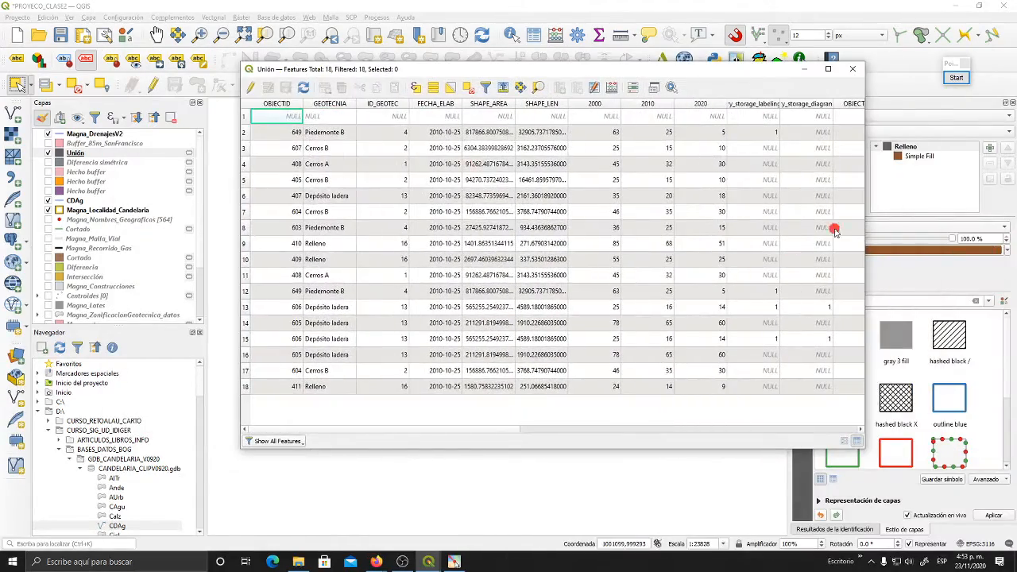
- Narrow the Unión attribute table, return to its first columns and place the window beside the mapped polygons
{"action": "left_click_drag", "start_coordinate": [865, 233], "coordinate": [492, 243]}
{"action": "left_click", "coordinate": [366, 429]}
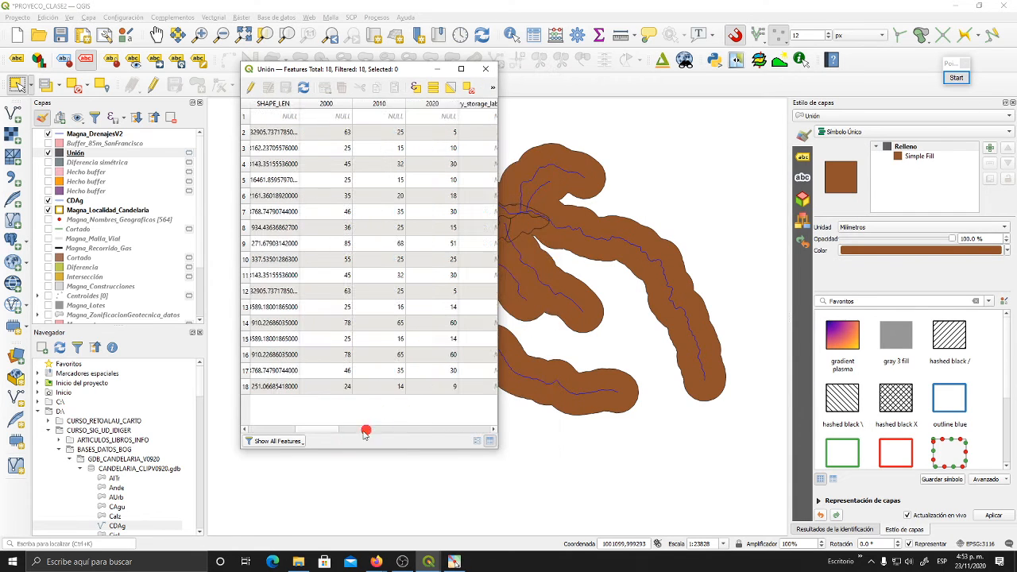
{"action": "left_click_drag", "start_coordinate": [317, 433], "coordinate": [244, 431]}
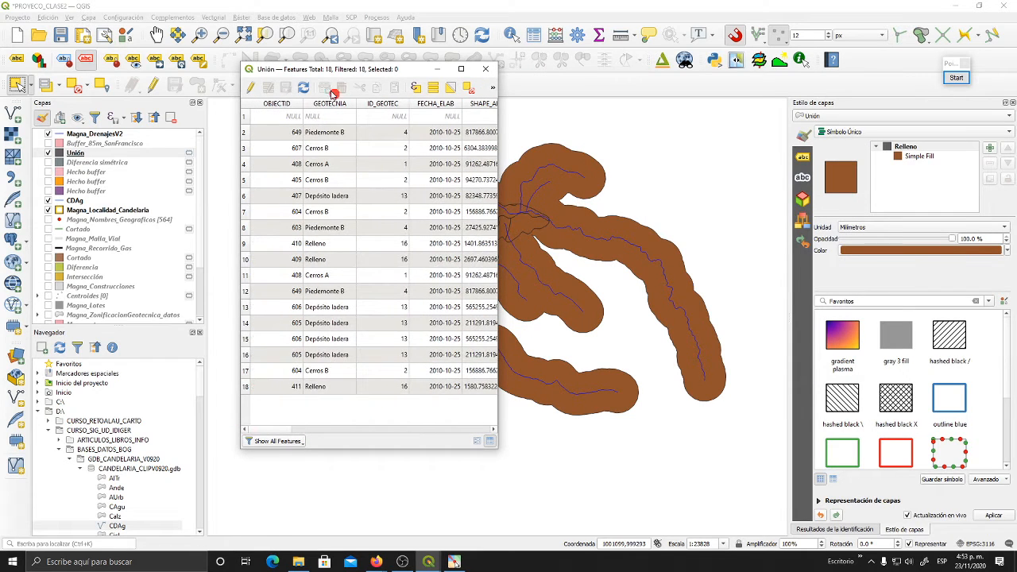
{"action": "left_click_drag", "start_coordinate": [367, 70], "coordinate": [196, 75]}
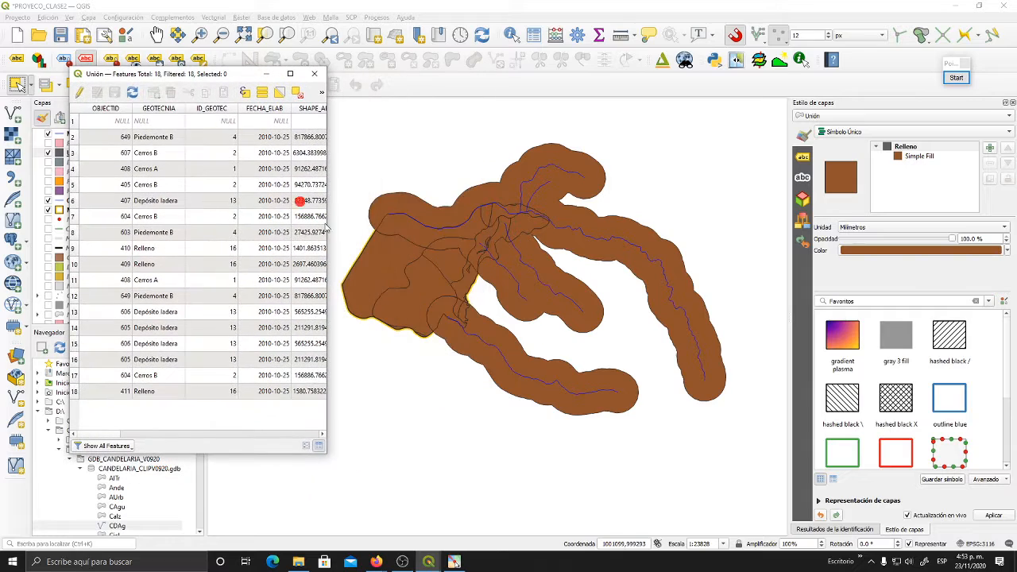
- Close the Monoparte attribute table and bring the Unión attribute table back in front of the map of Candelaria
{"action": "scroll", "coordinate": [446, 242], "scroll_direction": "up", "scroll_amount": 2}
{"action": "scroll", "coordinate": [464, 247], "scroll_direction": "down", "scroll_amount": 2}
{"action": "left_click_drag", "start_coordinate": [466, 246], "coordinate": [557, 297]}
{"action": "scroll", "coordinate": [504, 272], "scroll_direction": "up", "scroll_amount": 1}
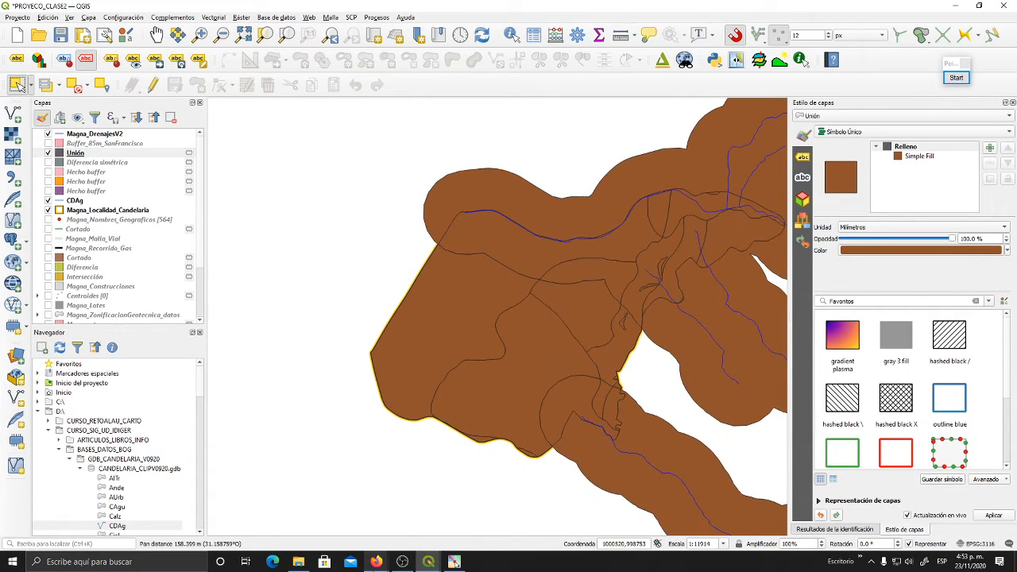
{"action": "mouse_move", "coordinate": [429, 562]}
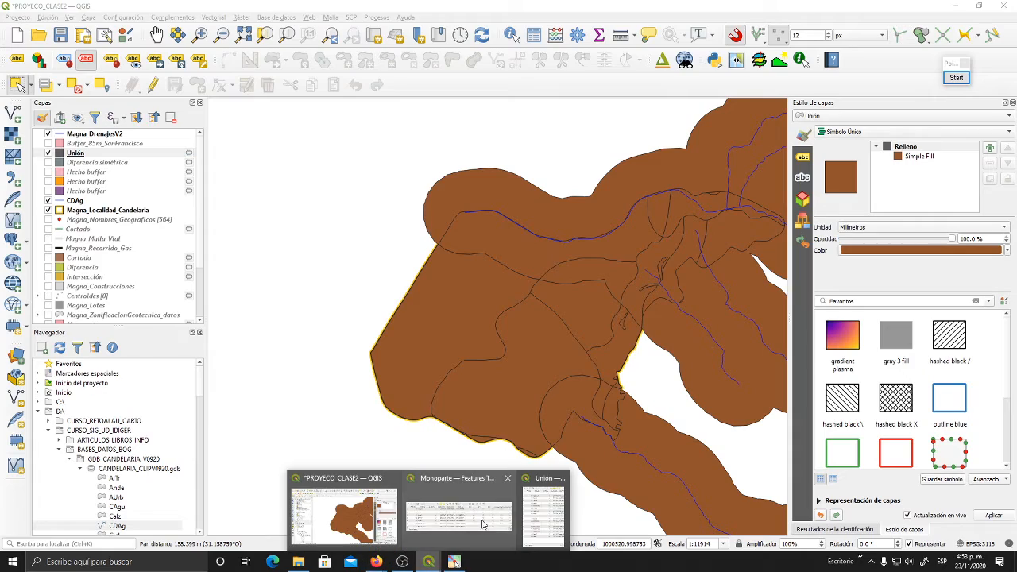
{"action": "left_click", "coordinate": [508, 478]}
{"action": "left_click", "coordinate": [489, 516]}
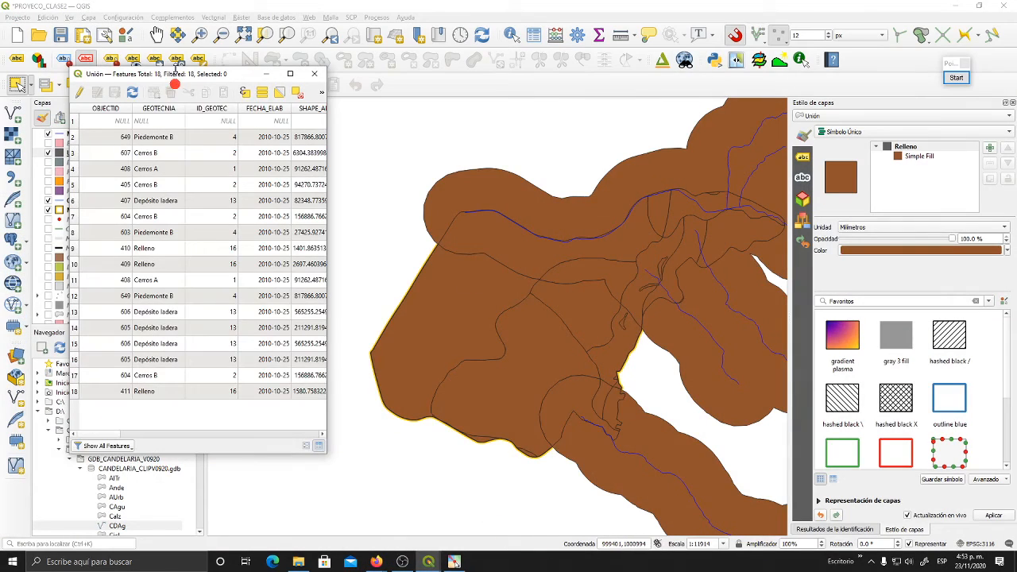
{"action": "left_click_drag", "start_coordinate": [176, 69], "coordinate": [213, 65]}
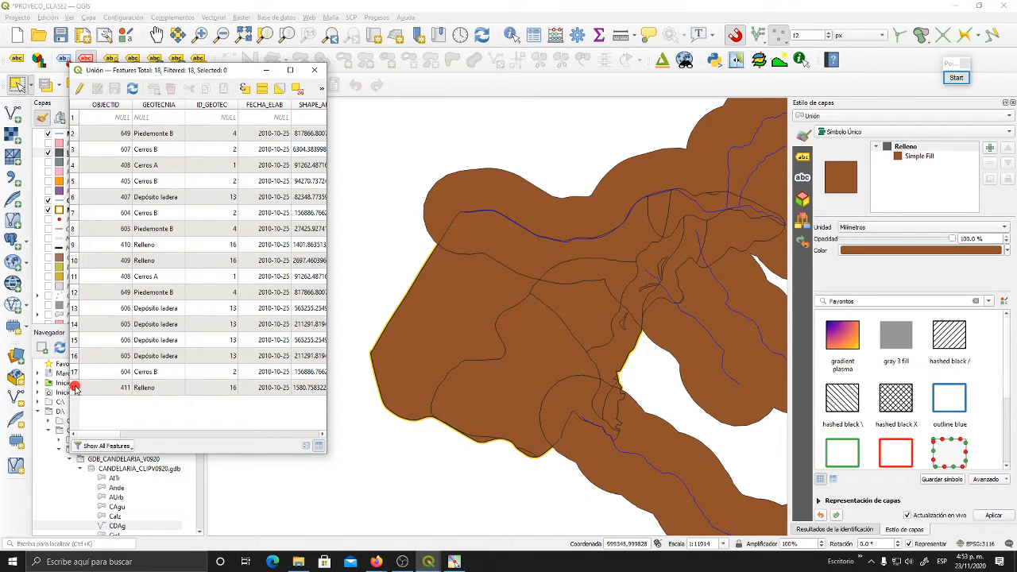
- Select records 18, 17, 14, 2 and 1 of the Unión table one after another to locate their polygons
{"action": "left_click", "coordinate": [75, 388]}
{"action": "left_click", "coordinate": [75, 372]}
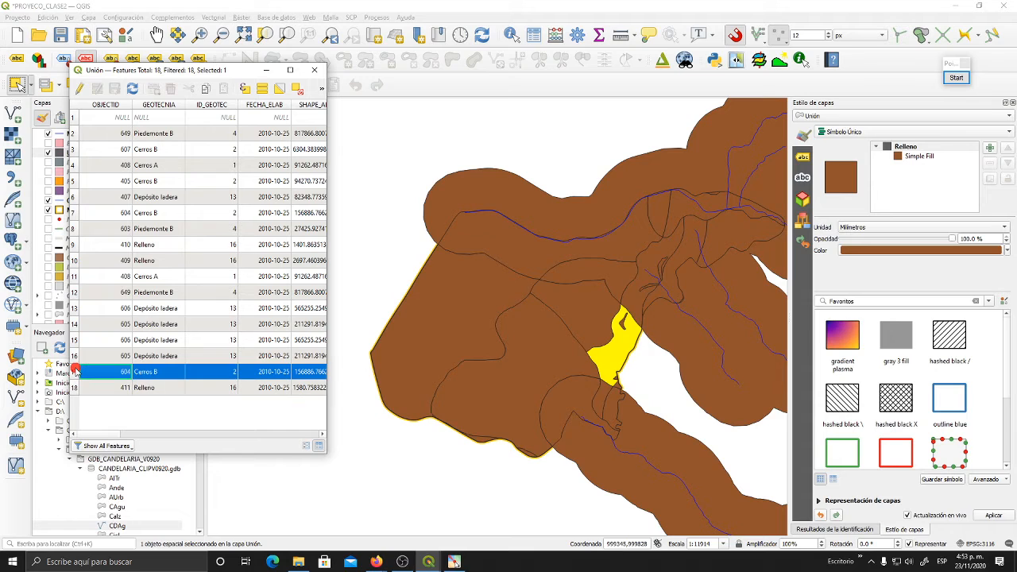
{"action": "left_click", "coordinate": [76, 325]}
{"action": "left_click", "coordinate": [77, 134]}
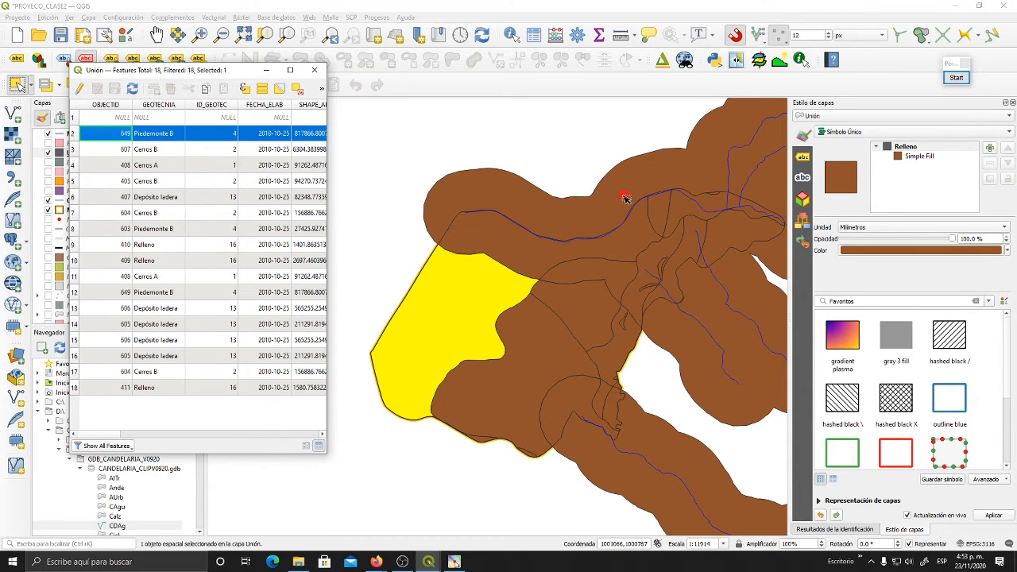
{"action": "left_click", "coordinate": [75, 116]}
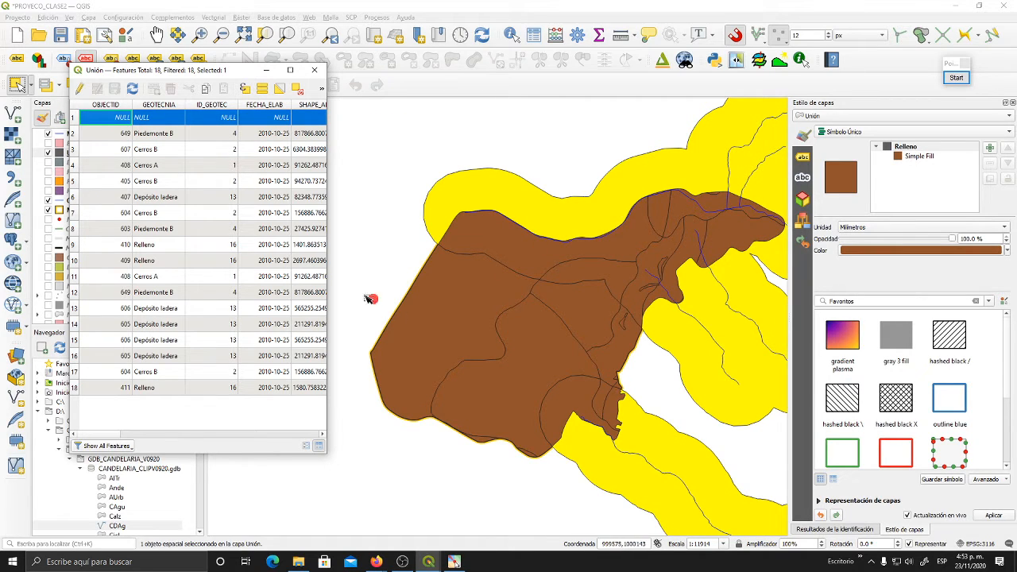
- Examine how the selected buffer polygon outside Candelaria borders the unselected union polygons along the northern, eastern and southern edges
{"action": "left_click", "coordinate": [614, 244]}
{"action": "left_click_drag", "start_coordinate": [688, 314], "coordinate": [589, 321]}
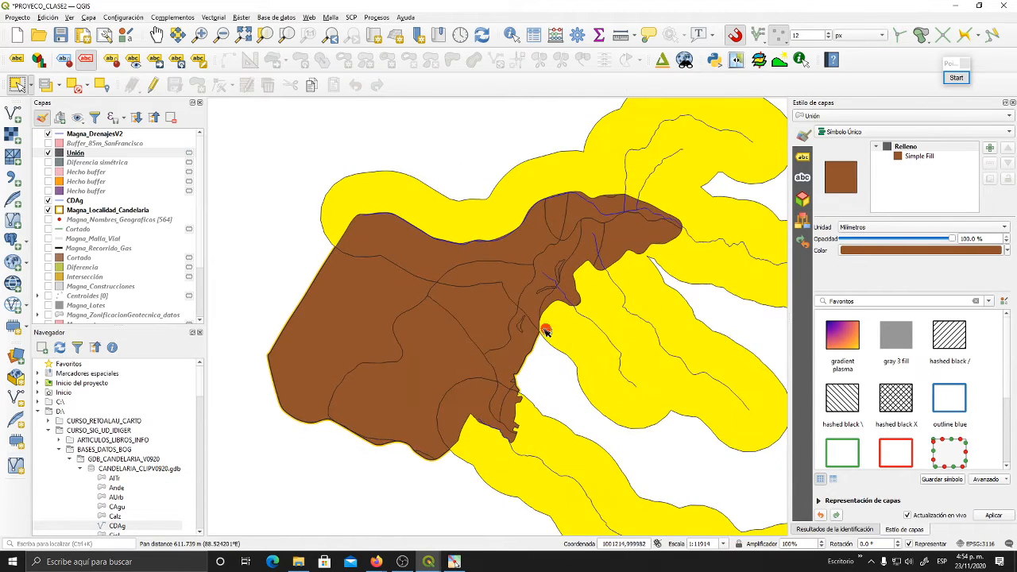
{"action": "left_click_drag", "start_coordinate": [618, 356], "coordinate": [514, 356]}
{"action": "left_click_drag", "start_coordinate": [572, 340], "coordinate": [490, 290]}
{"action": "left_click_drag", "start_coordinate": [551, 337], "coordinate": [428, 230]}
{"action": "left_click_drag", "start_coordinate": [565, 293], "coordinate": [696, 393]}
{"action": "left_click_drag", "start_coordinate": [614, 325], "coordinate": [656, 373]}
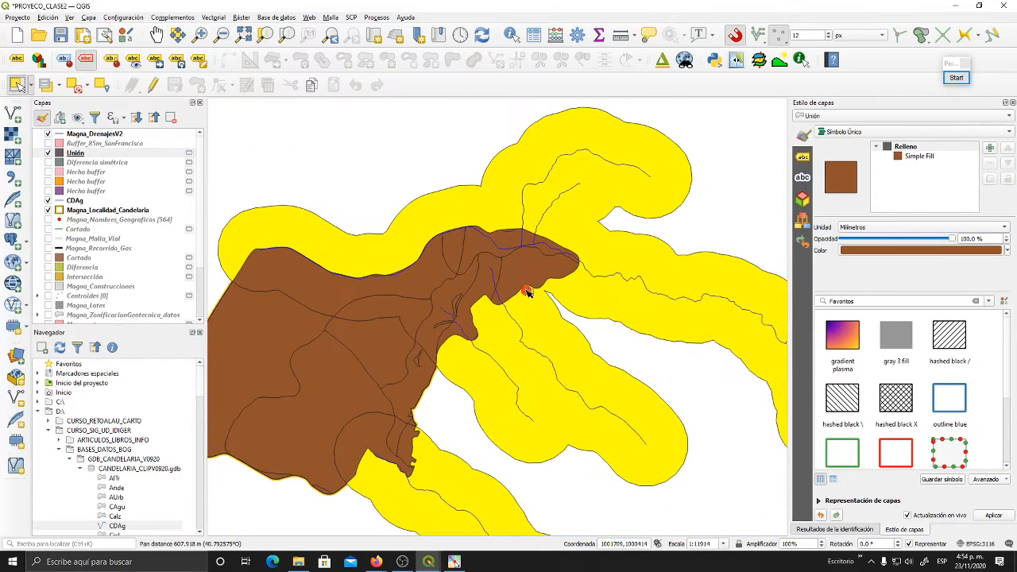
{"action": "left_click_drag", "start_coordinate": [525, 286], "coordinate": [681, 294]}
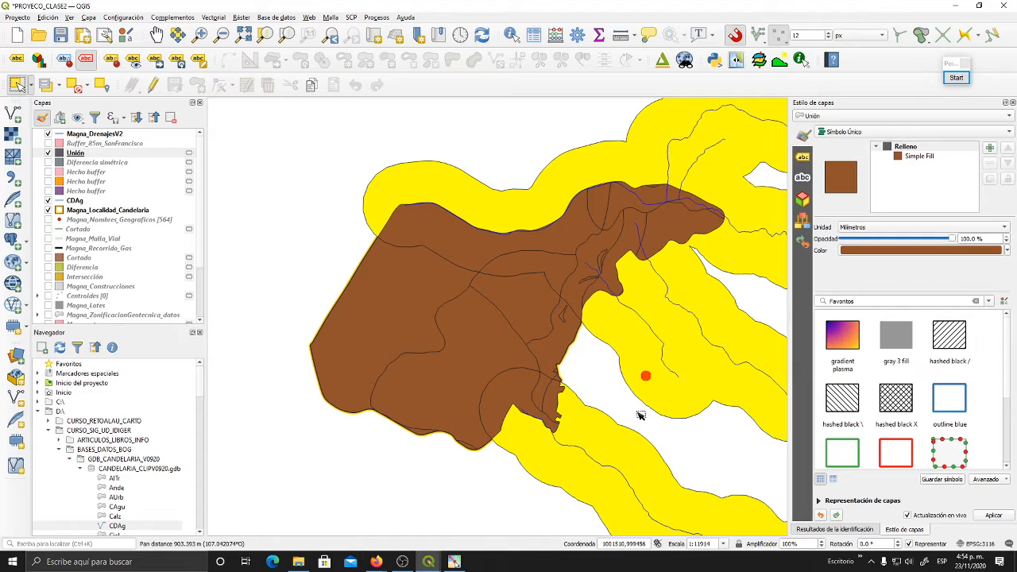
{"action": "left_click_drag", "start_coordinate": [563, 339], "coordinate": [593, 349]}
{"action": "left_click_drag", "start_coordinate": [506, 369], "coordinate": [581, 391]}
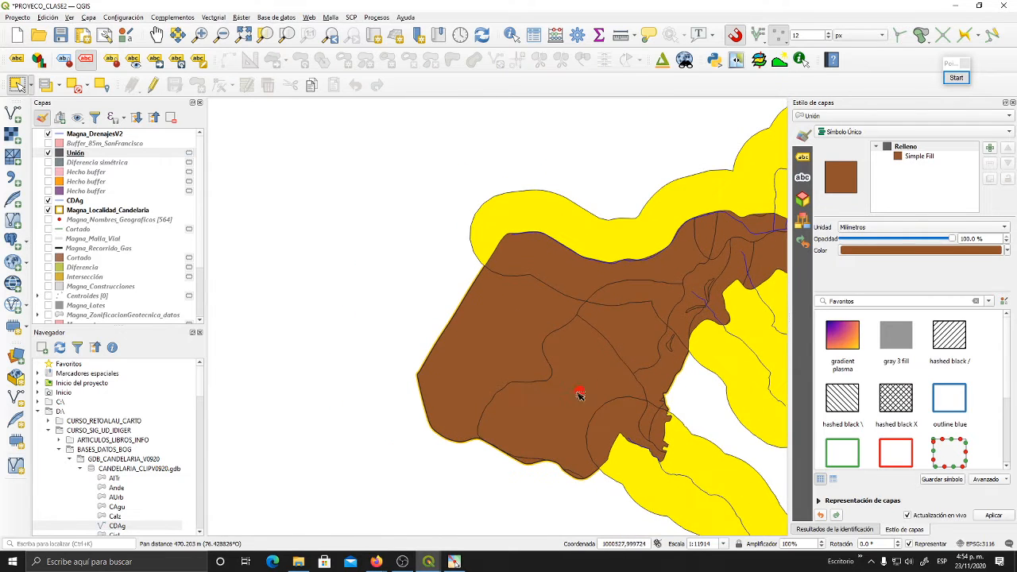
{"action": "left_click_drag", "start_coordinate": [683, 334], "coordinate": [651, 308]}
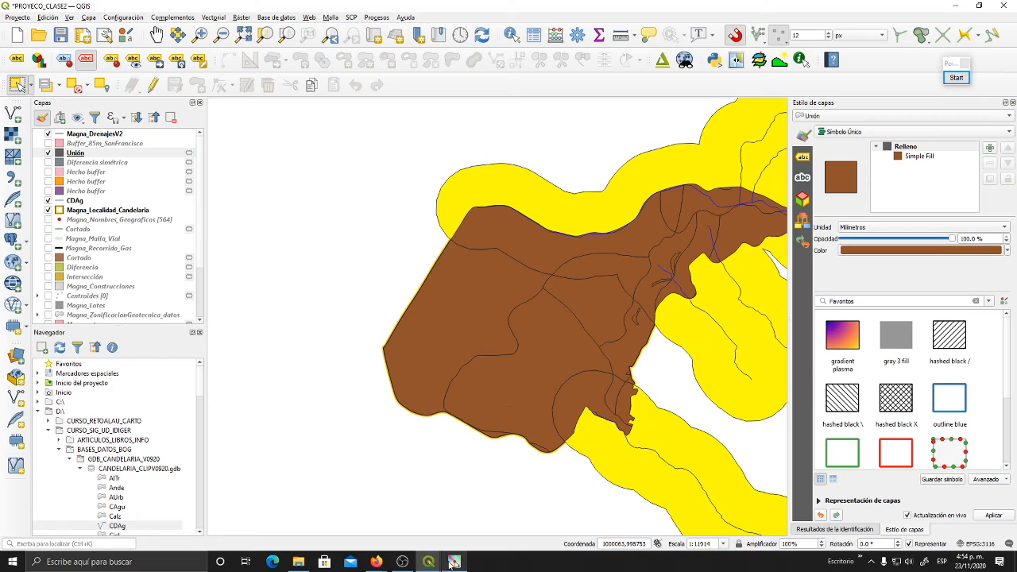
- Return to the Unión attribute table, clear the feature selection and close the table to view the whole union result
{"action": "mouse_move", "coordinate": [429, 561]}
{"action": "left_click", "coordinate": [483, 531]}
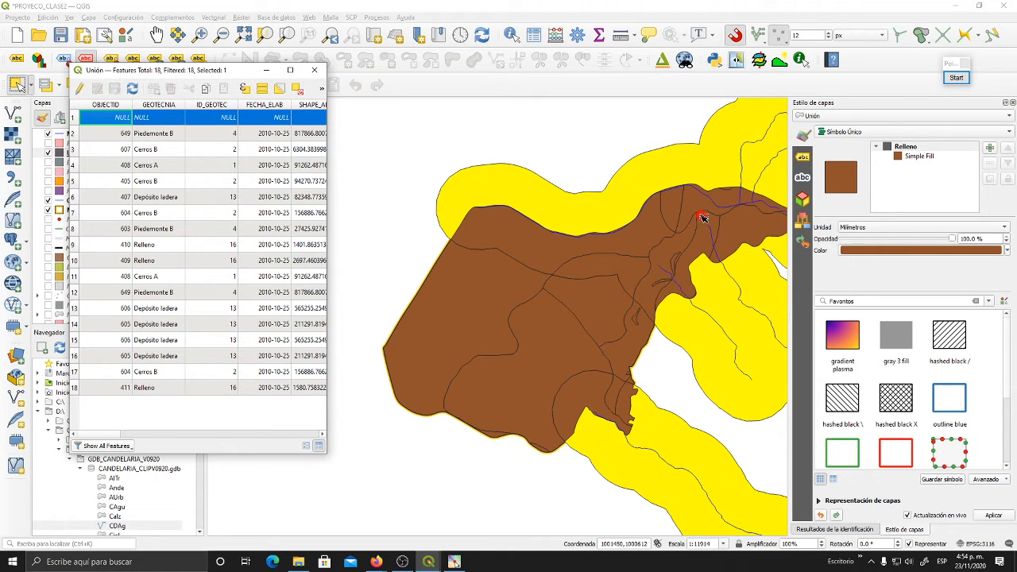
{"action": "left_click", "coordinate": [297, 87]}
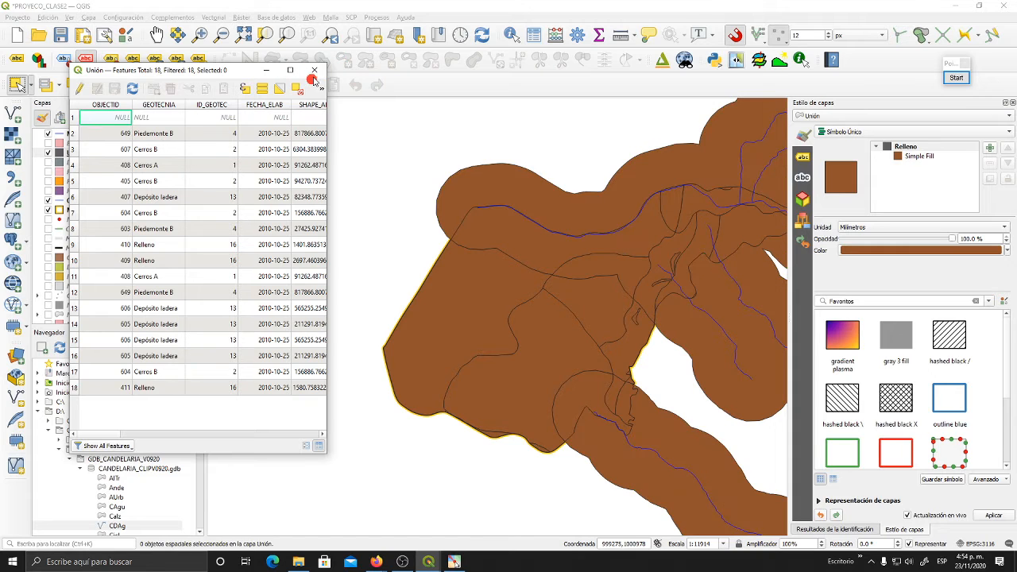
{"action": "left_click", "coordinate": [314, 72]}
{"action": "left_click_drag", "start_coordinate": [549, 216], "coordinate": [425, 254]}
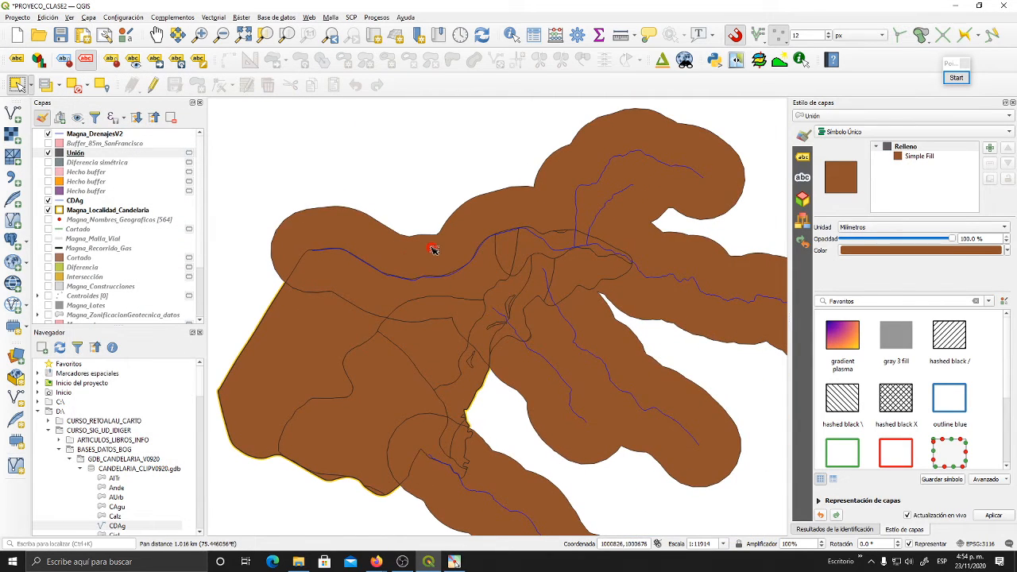
{"action": "scroll", "coordinate": [432, 250], "scroll_direction": "down", "scroll_amount": 1}
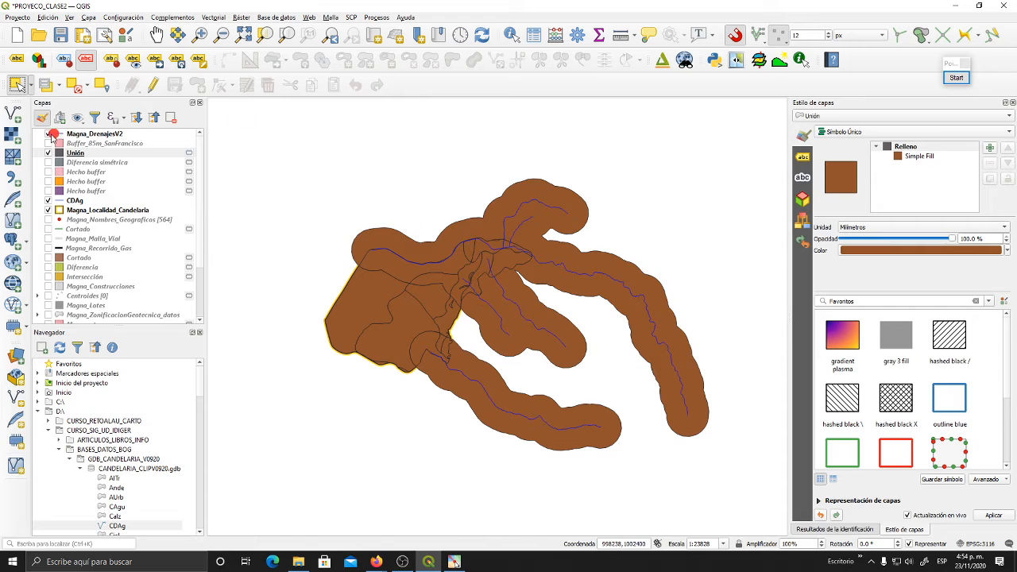
- Hide the Unión layer and view the coloured geotechnical zoning polygons of Candelaria beneath it
{"action": "left_click", "coordinate": [48, 153]}
{"action": "scroll", "coordinate": [419, 302], "scroll_direction": "up", "scroll_amount": 1}
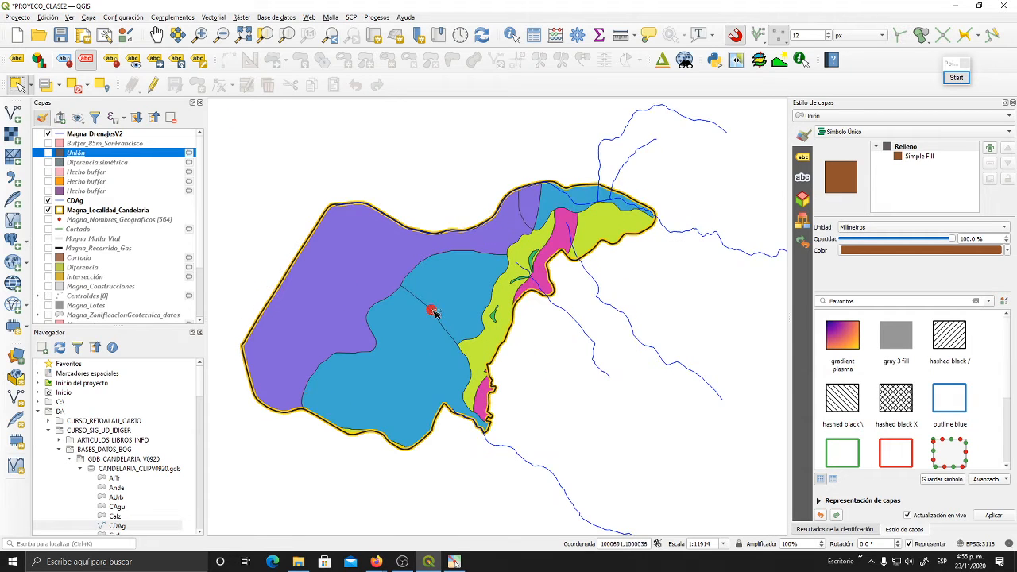
{"action": "left_click_drag", "start_coordinate": [427, 311], "coordinate": [451, 313]}
- Open the Unión vector geoprocessing tool
{"action": "left_click", "coordinate": [213, 16]}
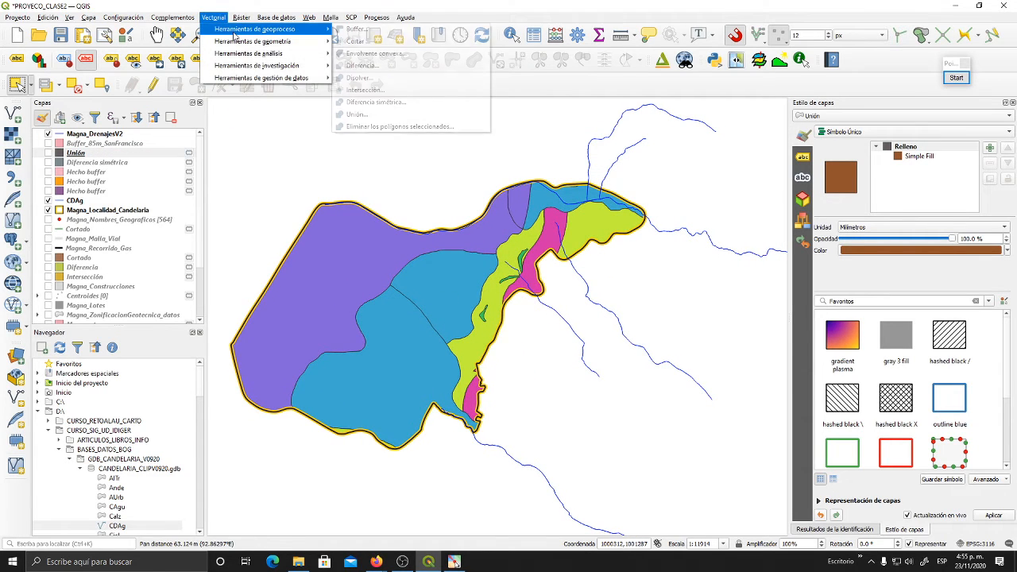
{"action": "left_click", "coordinate": [228, 15]}
{"action": "mouse_move", "coordinate": [262, 29]}
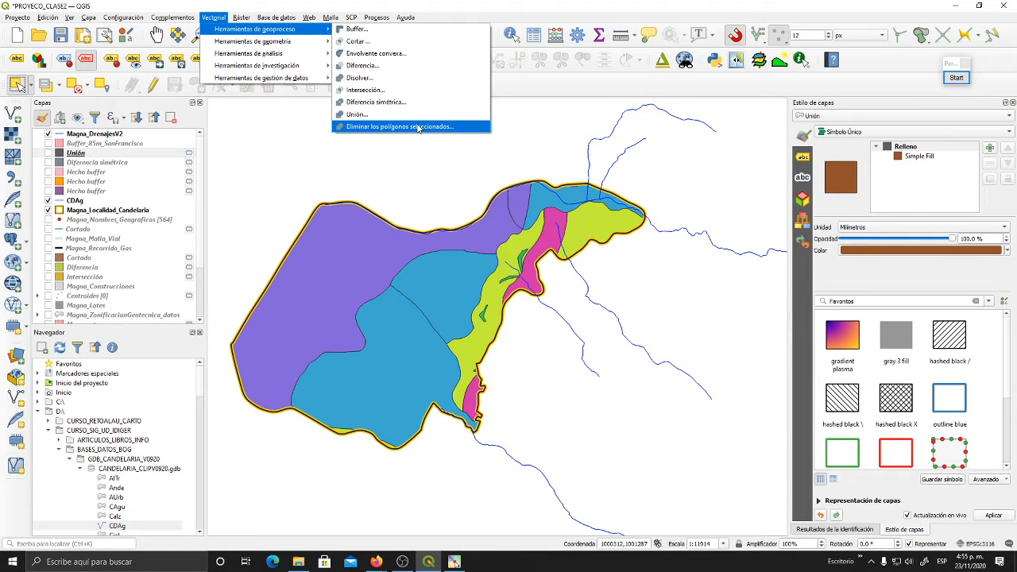
{"action": "left_click", "coordinate": [386, 115]}
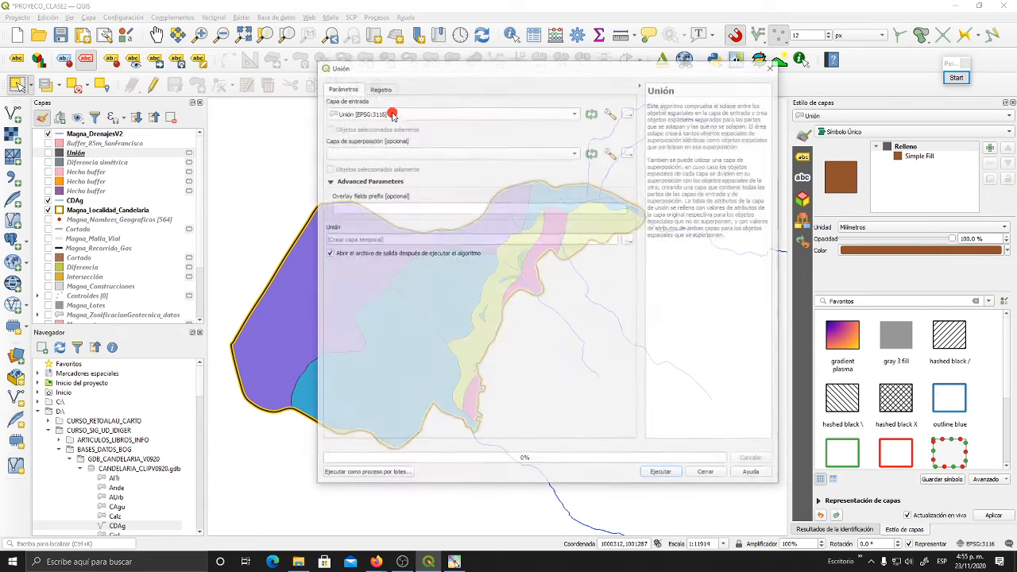
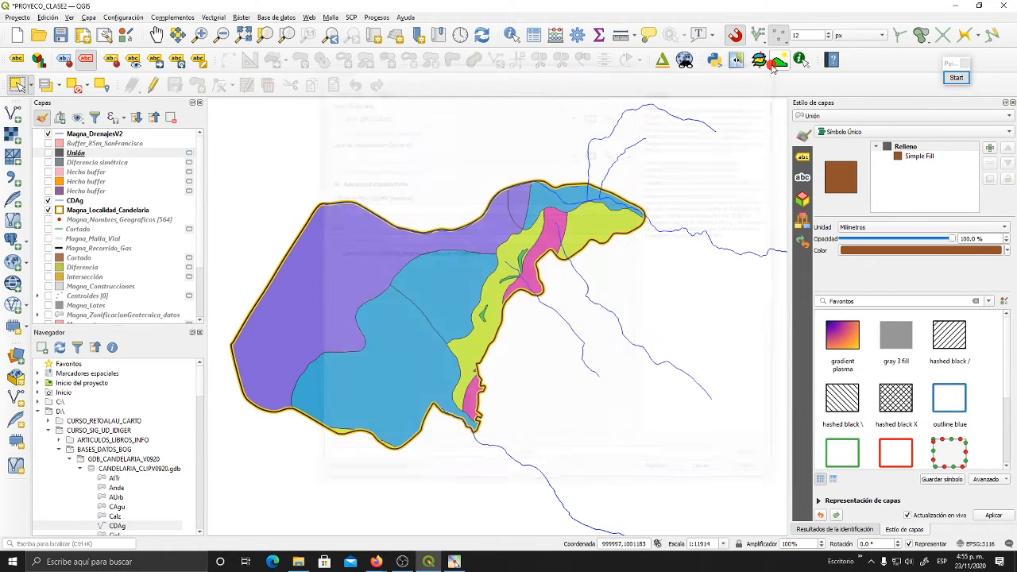
{"action": "left_click", "coordinate": [772, 67]}
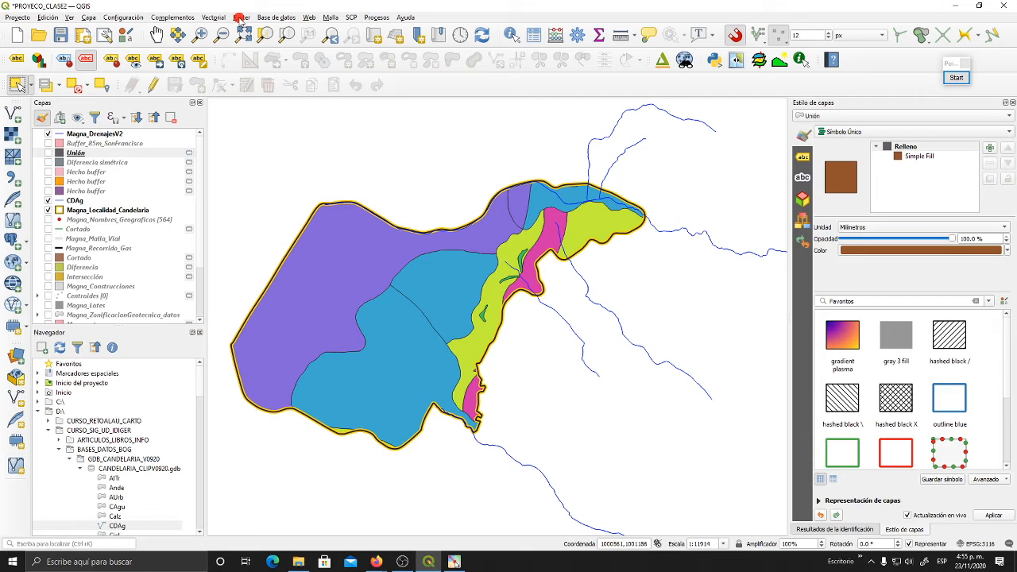
{"action": "left_click", "coordinate": [211, 18]}
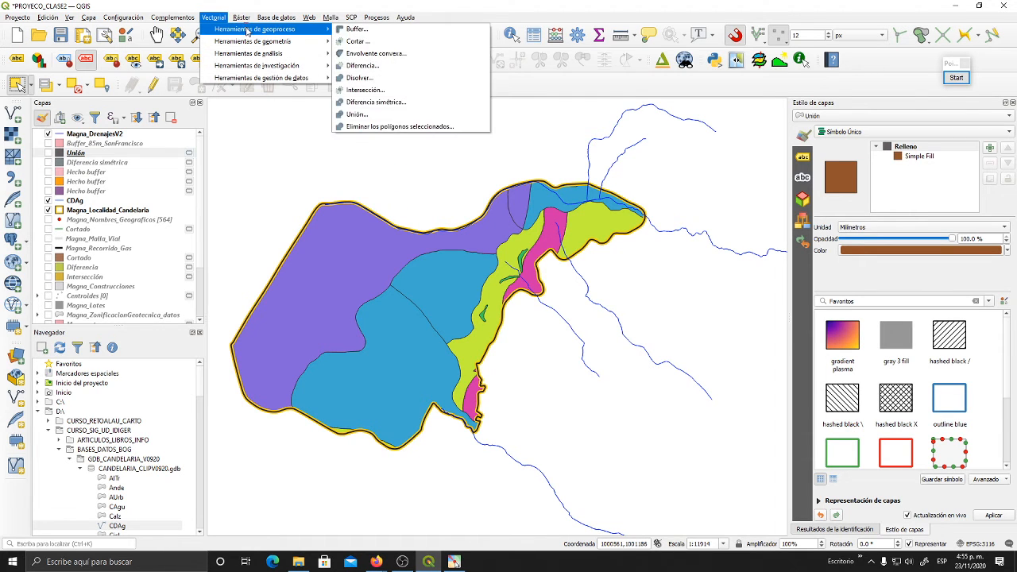
{"action": "left_click", "coordinate": [401, 141]}
{"action": "left_click", "coordinate": [402, 5]}
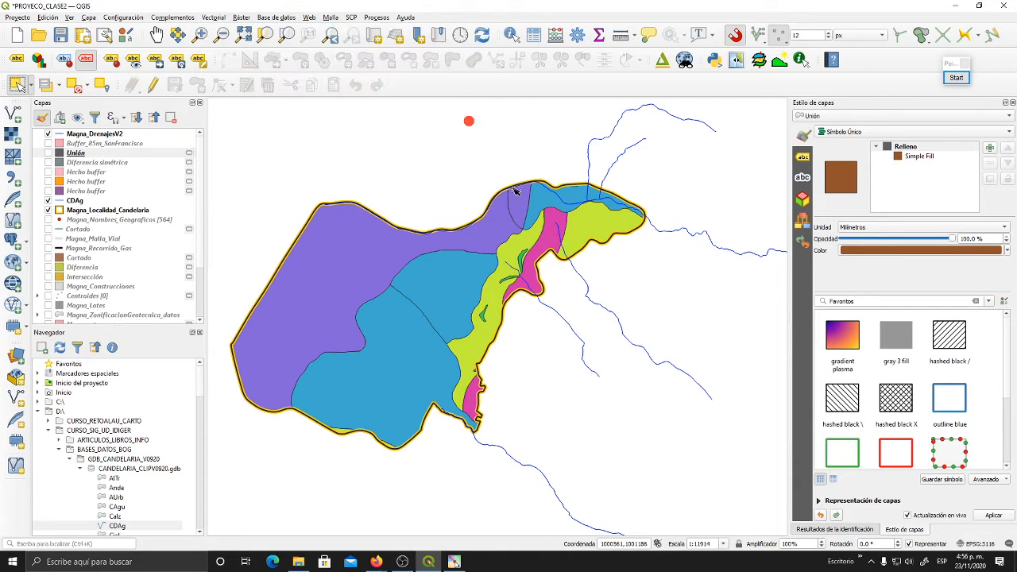
- Examine the small polygons and the isolated triangular piece along the eastern edge of the geotechnical zoning
{"action": "scroll", "coordinate": [520, 298], "scroll_direction": "up", "scroll_amount": 1}
{"action": "left_click_drag", "start_coordinate": [519, 288], "coordinate": [596, 307]}
{"action": "left_click", "coordinate": [582, 235]}
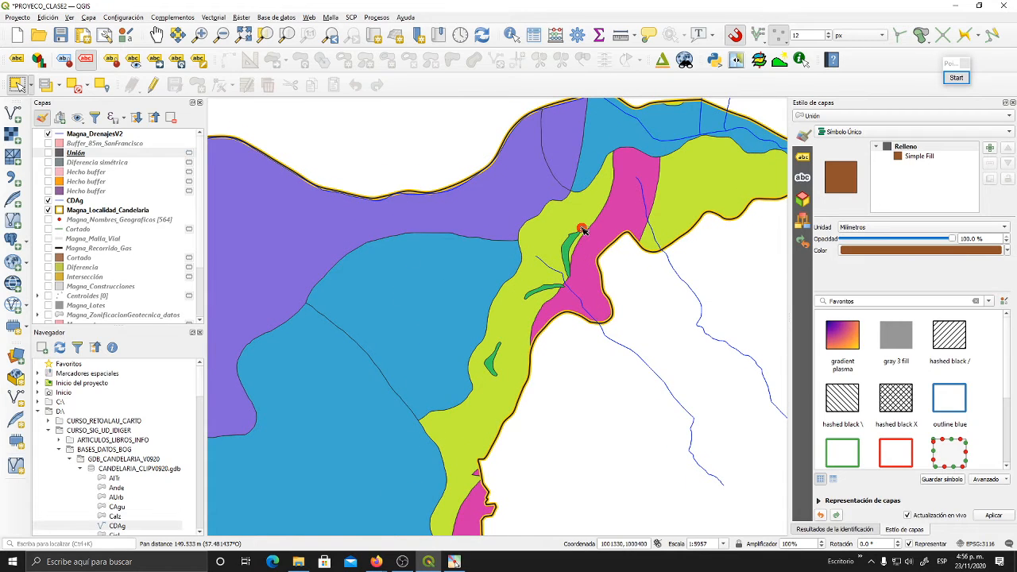
{"action": "left_click", "coordinate": [580, 280]}
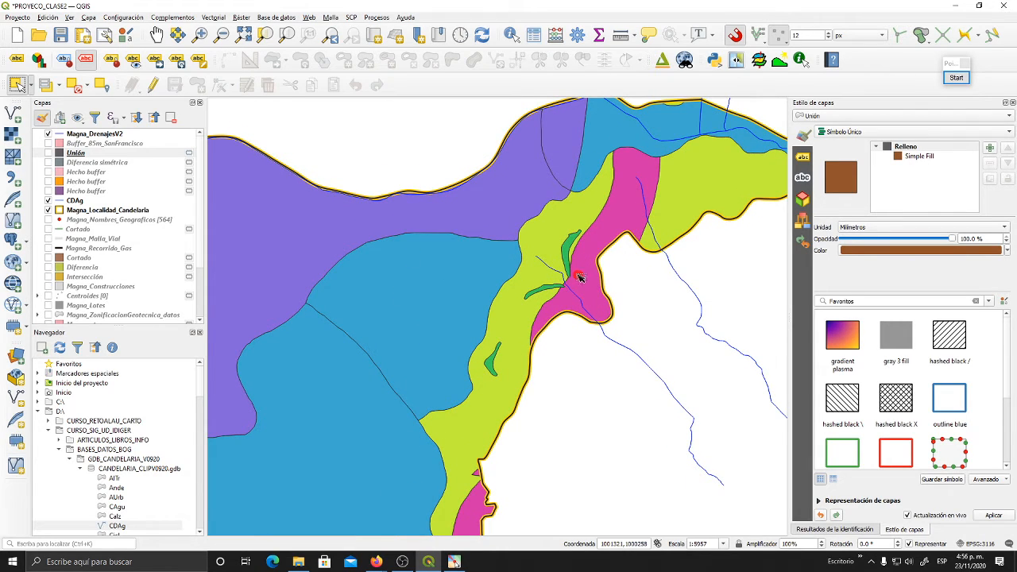
{"action": "scroll", "coordinate": [580, 276], "scroll_direction": "down", "scroll_amount": 3}
{"action": "scroll", "coordinate": [565, 296], "scroll_direction": "up", "scroll_amount": 3}
{"action": "scroll", "coordinate": [588, 348], "scroll_direction": "up", "scroll_amount": 2}
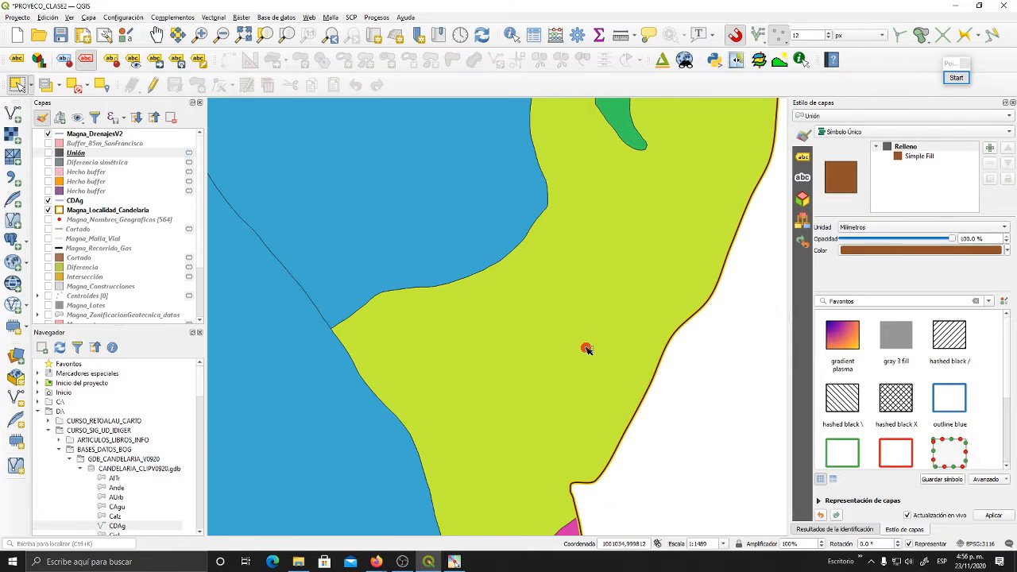
{"action": "scroll", "coordinate": [588, 348], "scroll_direction": "down", "scroll_amount": 2}
{"action": "left_click_drag", "start_coordinate": [586, 352], "coordinate": [447, 363]}
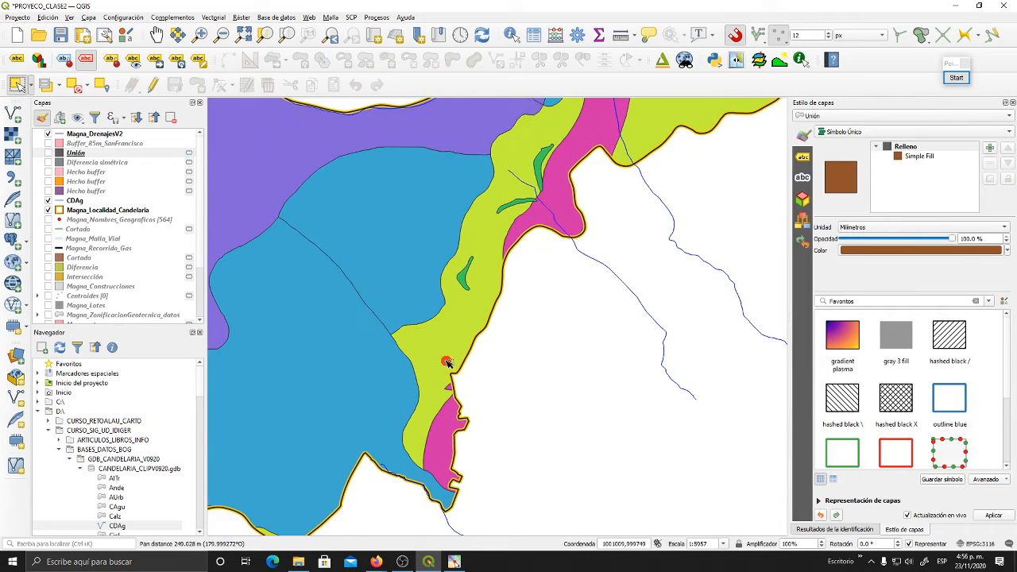
{"action": "left_click_drag", "start_coordinate": [403, 391], "coordinate": [548, 321]}
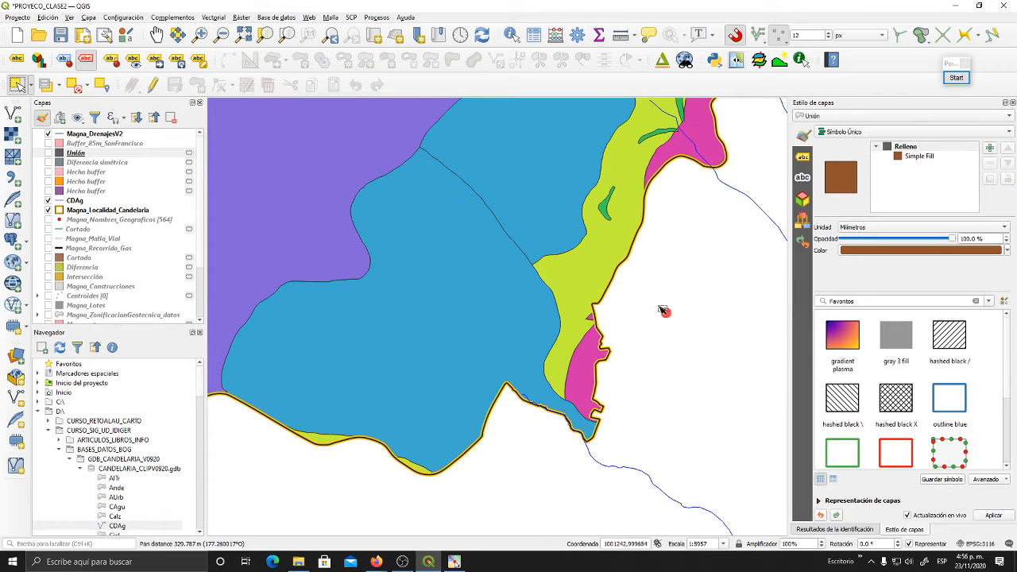
{"action": "scroll", "coordinate": [657, 303], "scroll_direction": "up", "scroll_amount": 2}
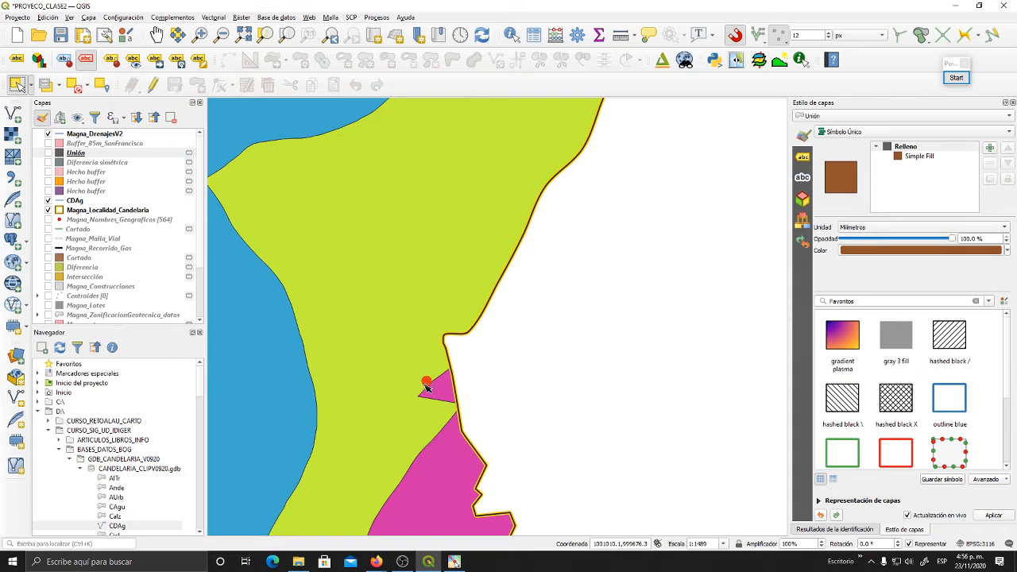
{"action": "left_click_drag", "start_coordinate": [449, 397], "coordinate": [518, 350]}
{"action": "scroll", "coordinate": [487, 363], "scroll_direction": "down", "scroll_amount": 4}
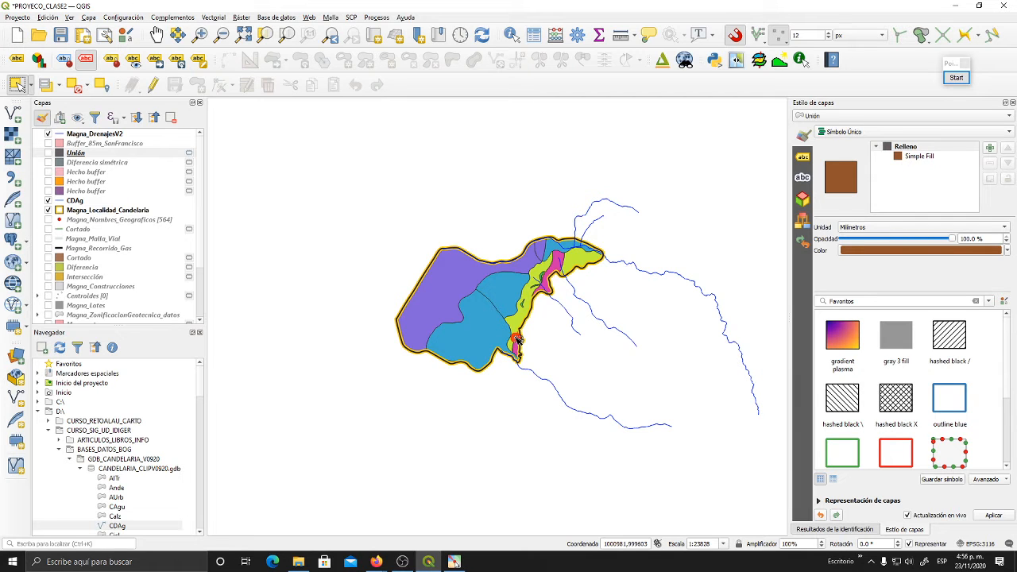
{"action": "scroll", "coordinate": [517, 341], "scroll_direction": "up", "scroll_amount": 2}
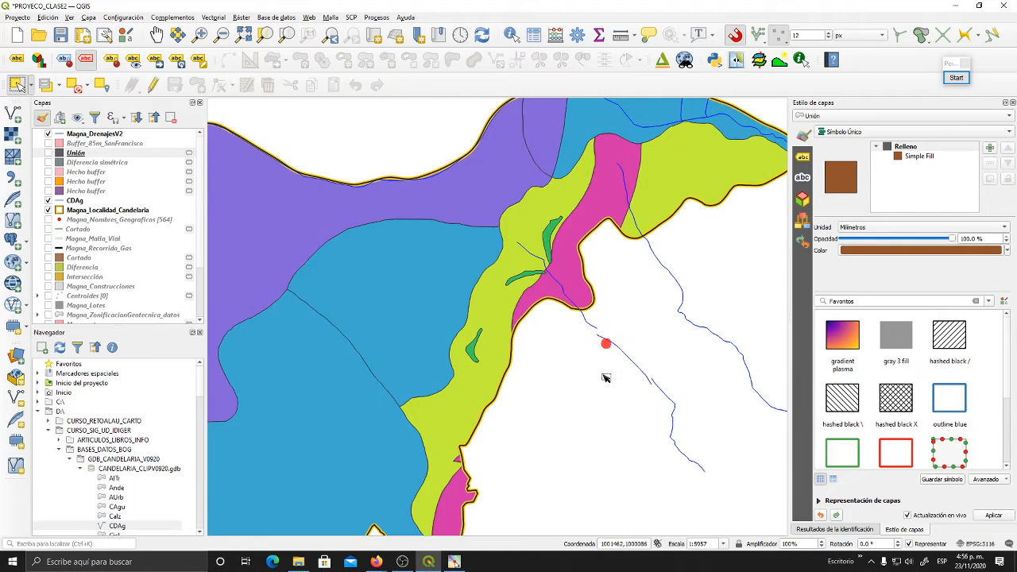
{"action": "left_click_drag", "start_coordinate": [609, 345], "coordinate": [613, 318]}
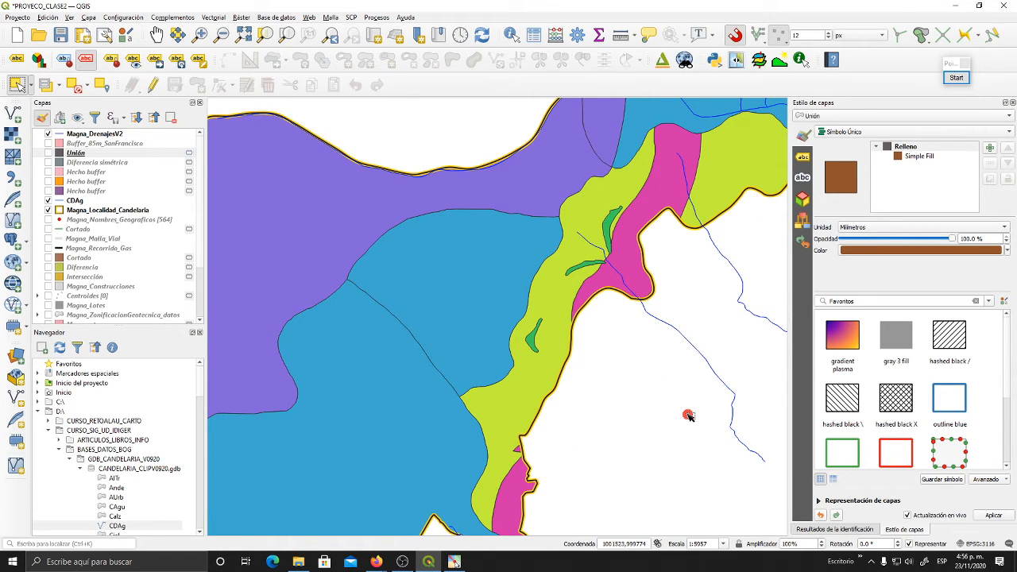
{"action": "left_click_drag", "start_coordinate": [688, 416], "coordinate": [658, 226]}
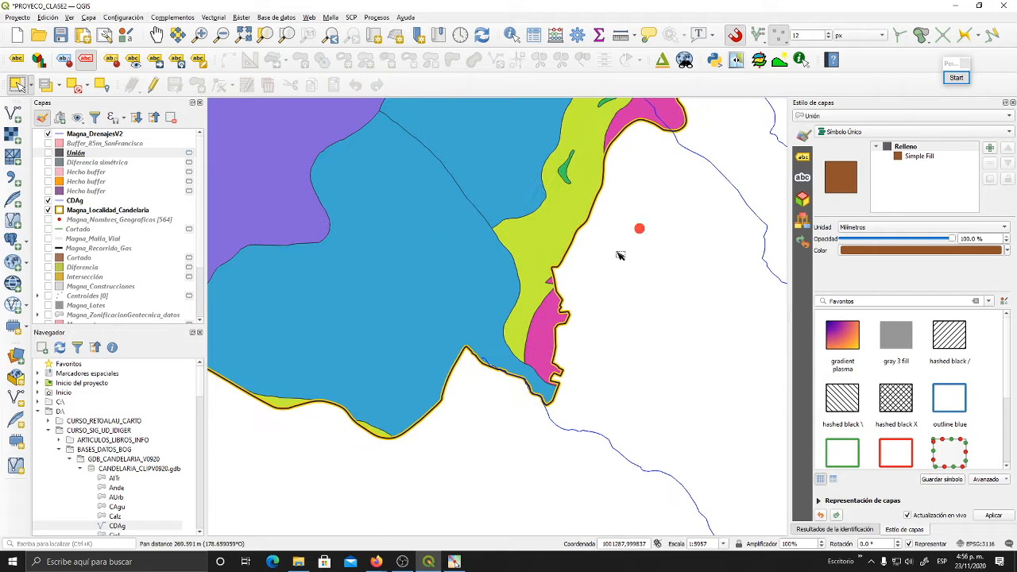
{"action": "scroll", "coordinate": [564, 295], "scroll_direction": "up", "scroll_amount": 1}
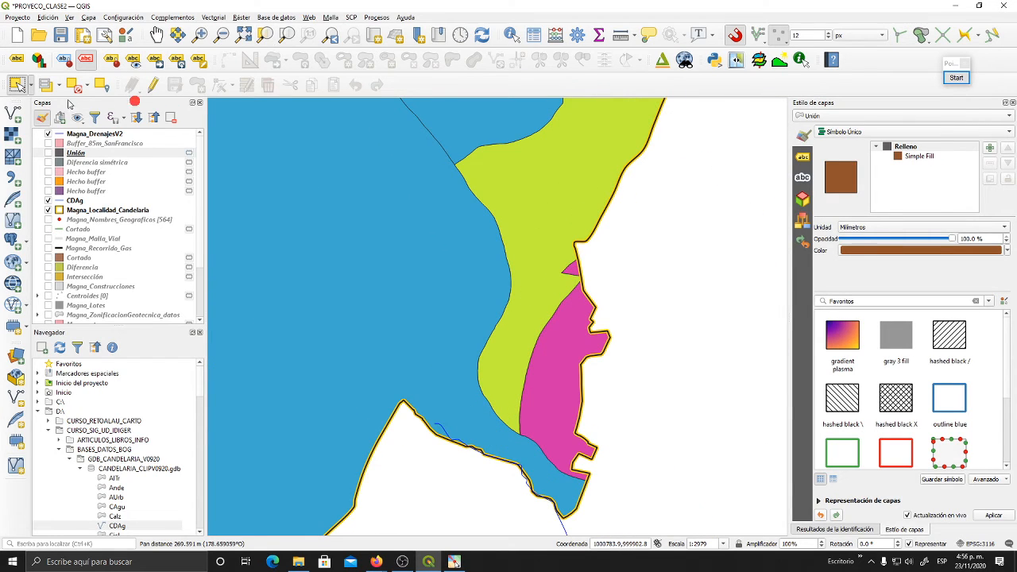
- Select the small triangular Cerros A piece in the Magna_ZonificacionGeotecnica layer and clear the selection
{"action": "left_click", "coordinate": [21, 92]}
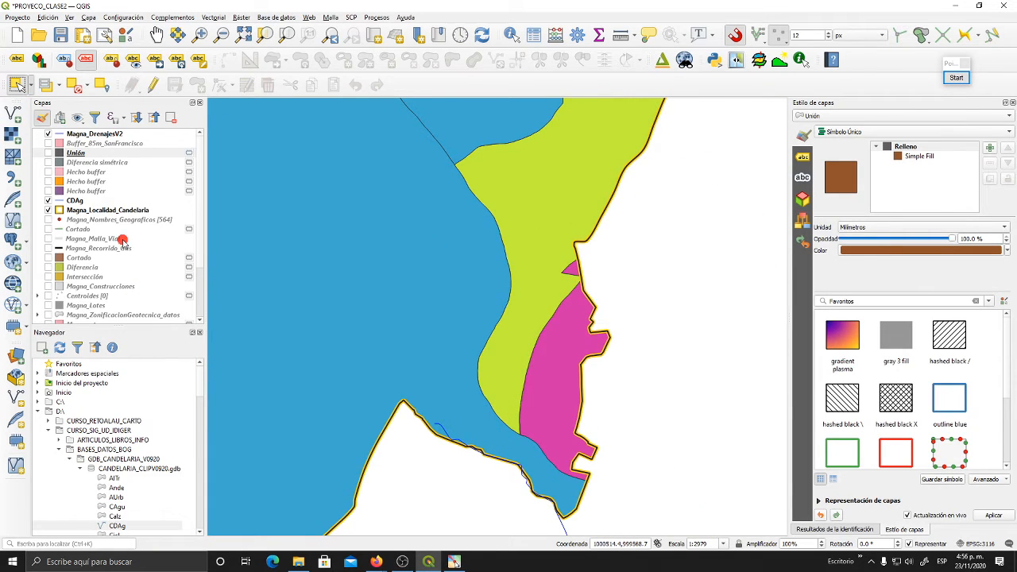
{"action": "scroll", "coordinate": [123, 238], "scroll_direction": "down", "scroll_amount": 3}
{"action": "left_click", "coordinate": [123, 272]}
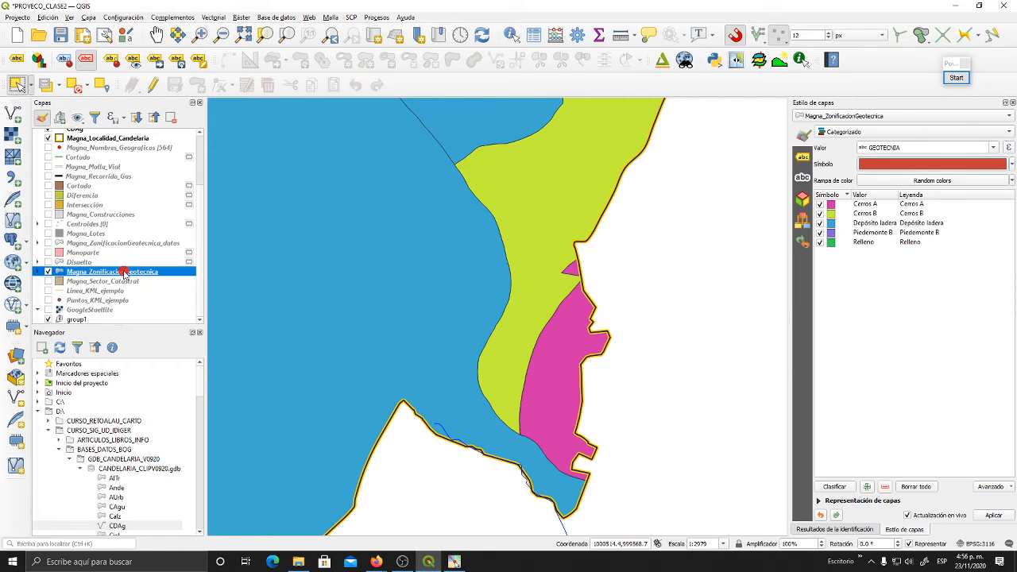
{"action": "left_click", "coordinate": [15, 88]}
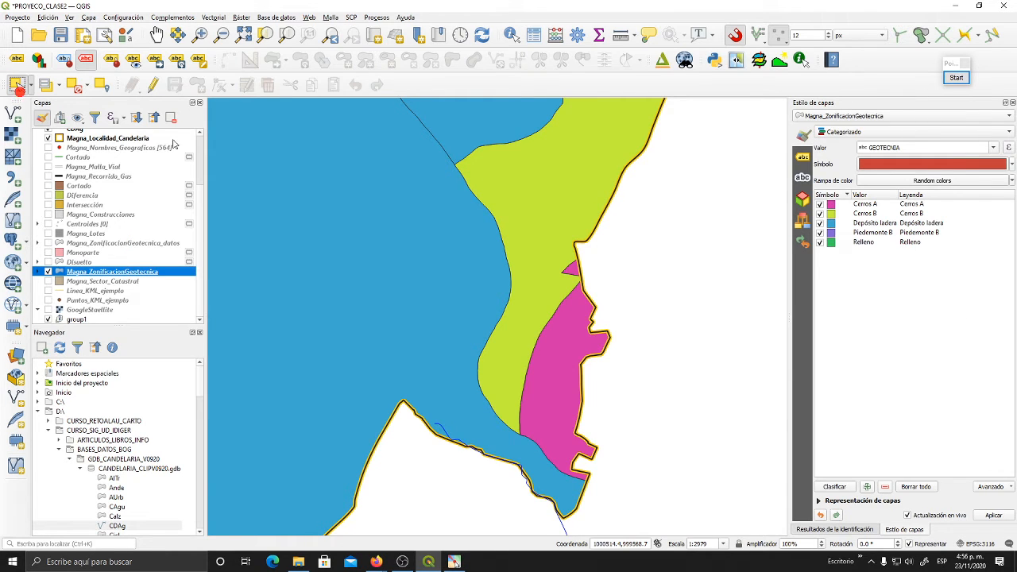
{"action": "left_click", "coordinate": [574, 272]}
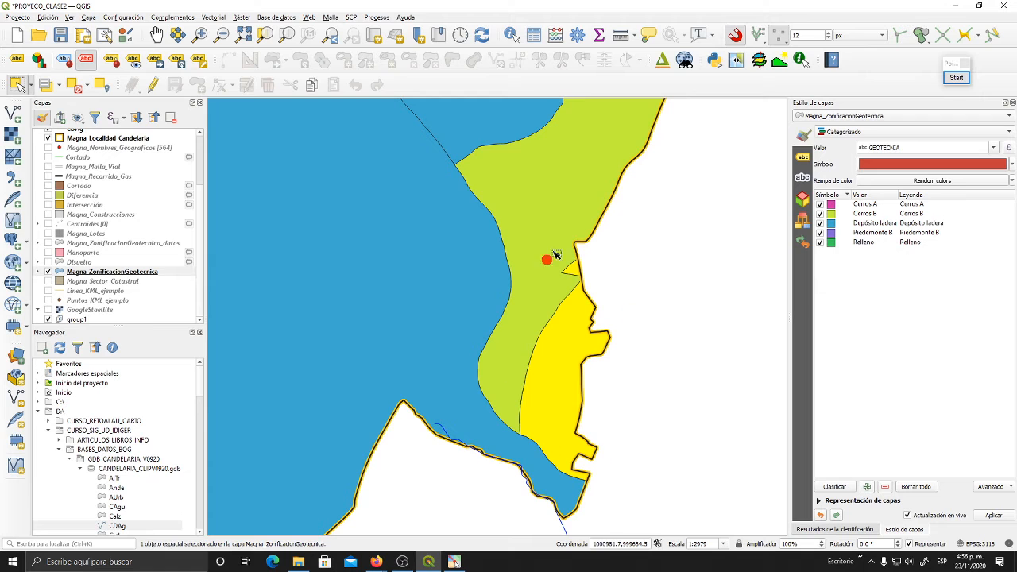
{"action": "scroll", "coordinate": [583, 265], "scroll_direction": "up", "scroll_amount": 4}
{"action": "scroll", "coordinate": [584, 263], "scroll_direction": "down", "scroll_amount": 7}
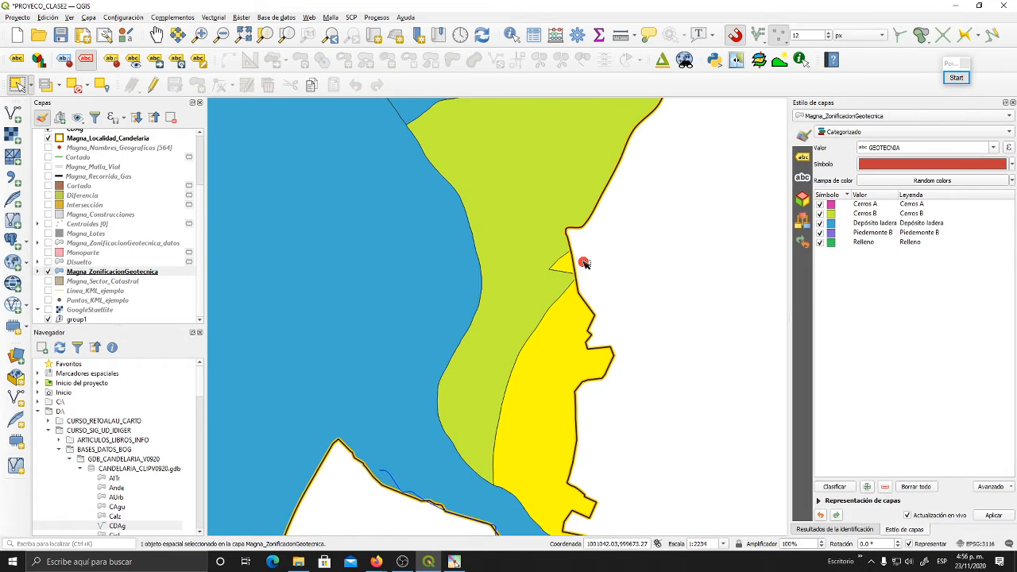
{"action": "scroll", "coordinate": [648, 255], "scroll_direction": "up", "scroll_amount": 2}
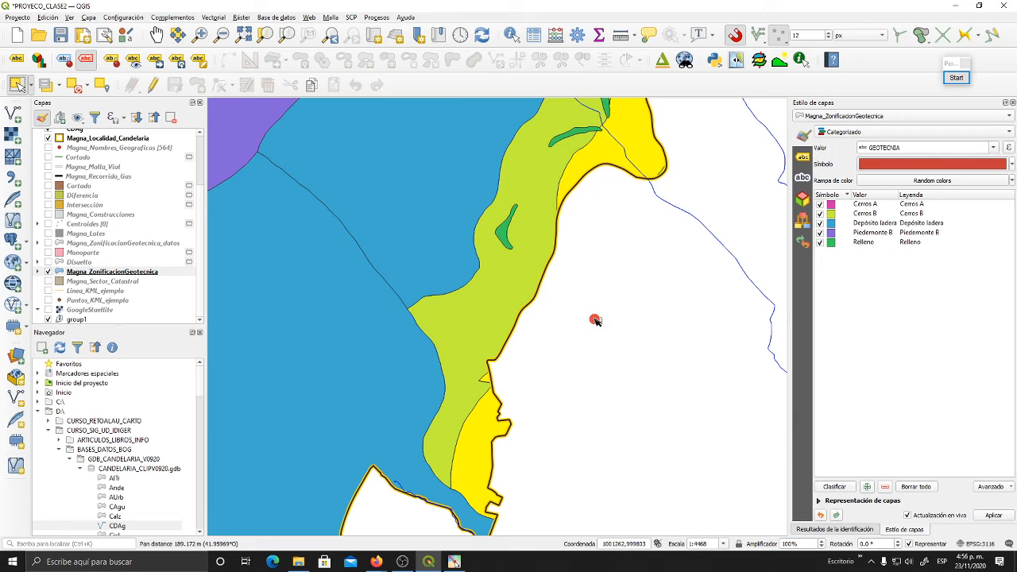
{"action": "left_click", "coordinate": [589, 337]}
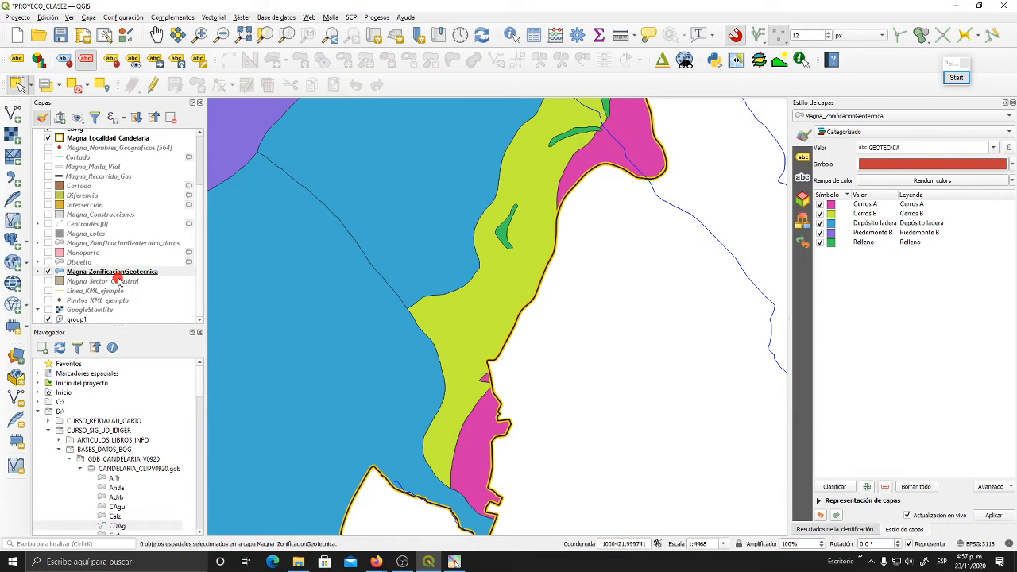
- Show the Disuelto layer in place of Magna_ZonificacionGeotecnica and select its small triangular Cerros A piece on the eastern edge
{"action": "left_click", "coordinate": [49, 262]}
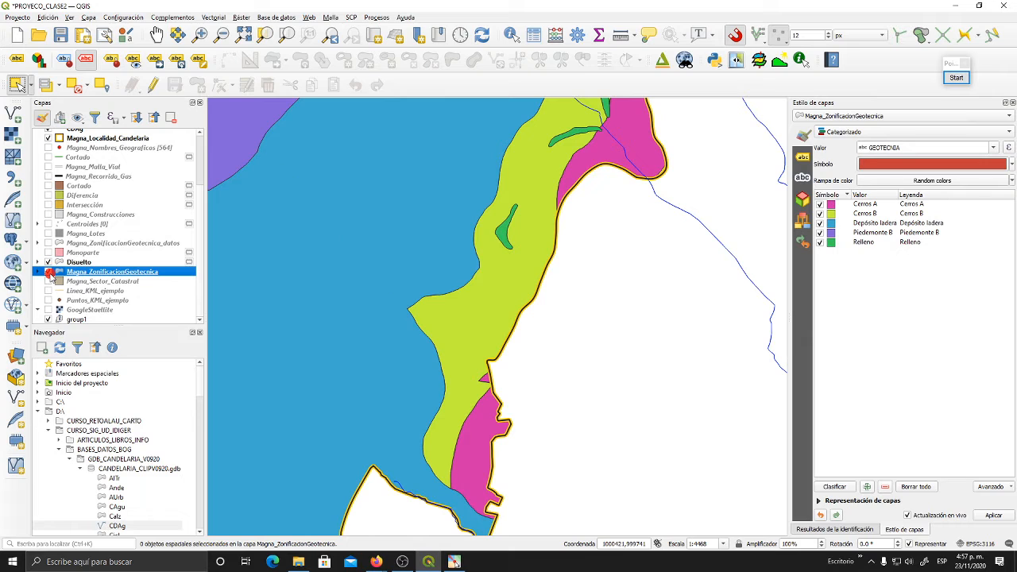
{"action": "left_click", "coordinate": [48, 272]}
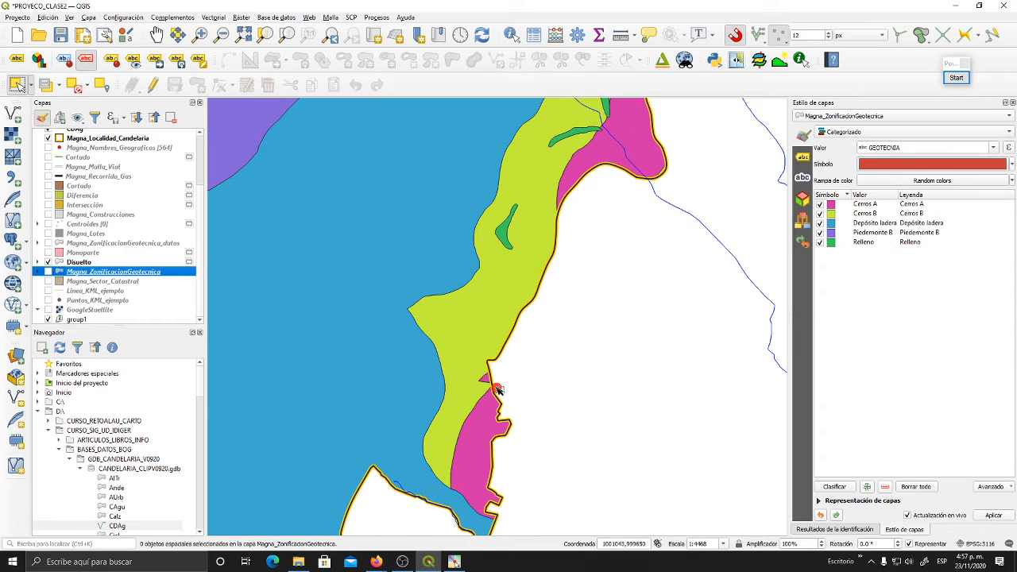
{"action": "scroll", "coordinate": [489, 383], "scroll_direction": "up", "scroll_amount": 3}
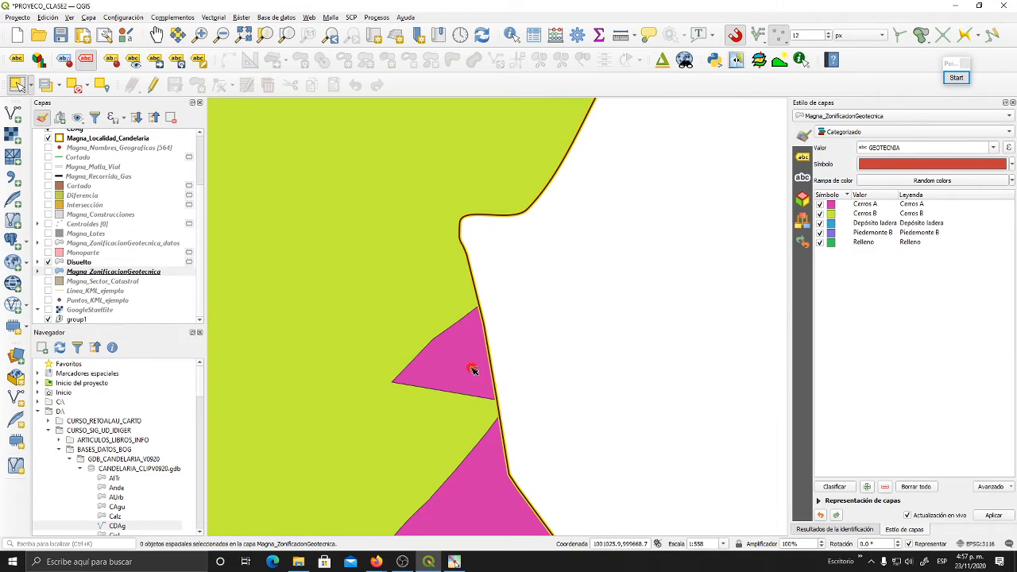
{"action": "left_click", "coordinate": [84, 262]}
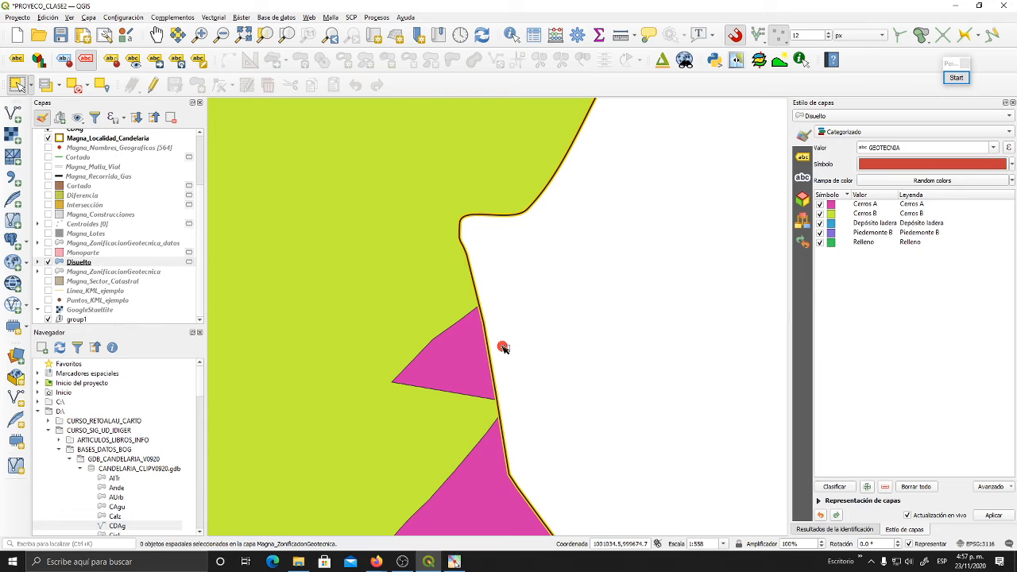
{"action": "left_click", "coordinate": [471, 360]}
{"action": "scroll", "coordinate": [518, 405], "scroll_direction": "down", "scroll_amount": 3}
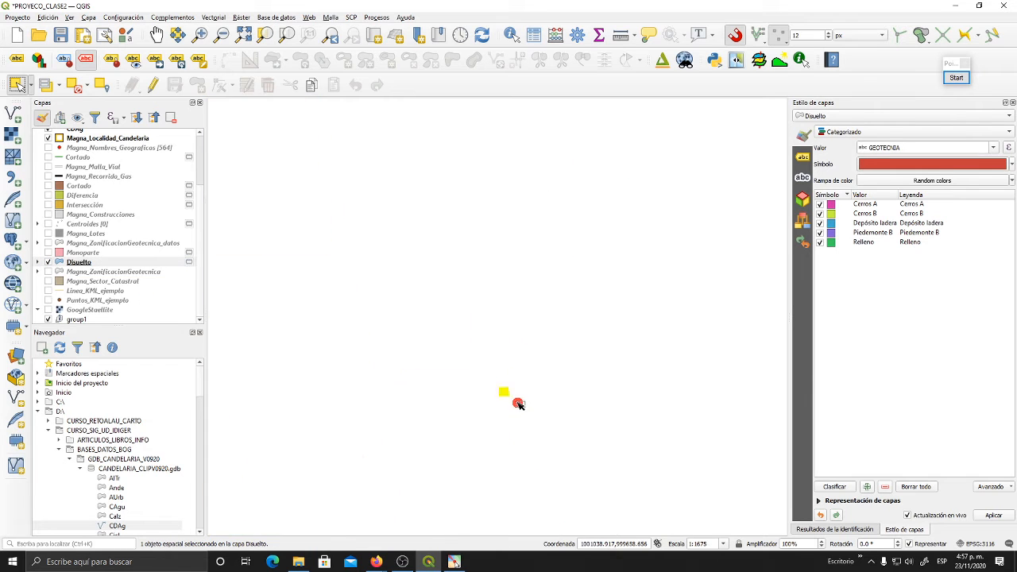
- Show the Monoparte layer in place of Disuelto and select its small triangular polygon on the eastern edge
{"action": "left_click", "coordinate": [48, 261]}
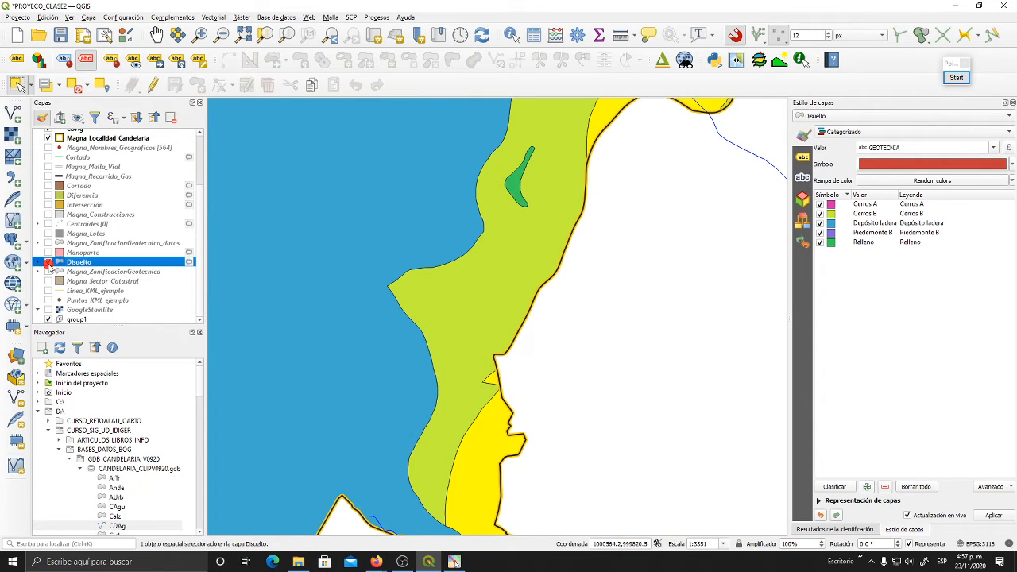
{"action": "left_click", "coordinate": [48, 252]}
{"action": "left_click", "coordinate": [491, 382]}
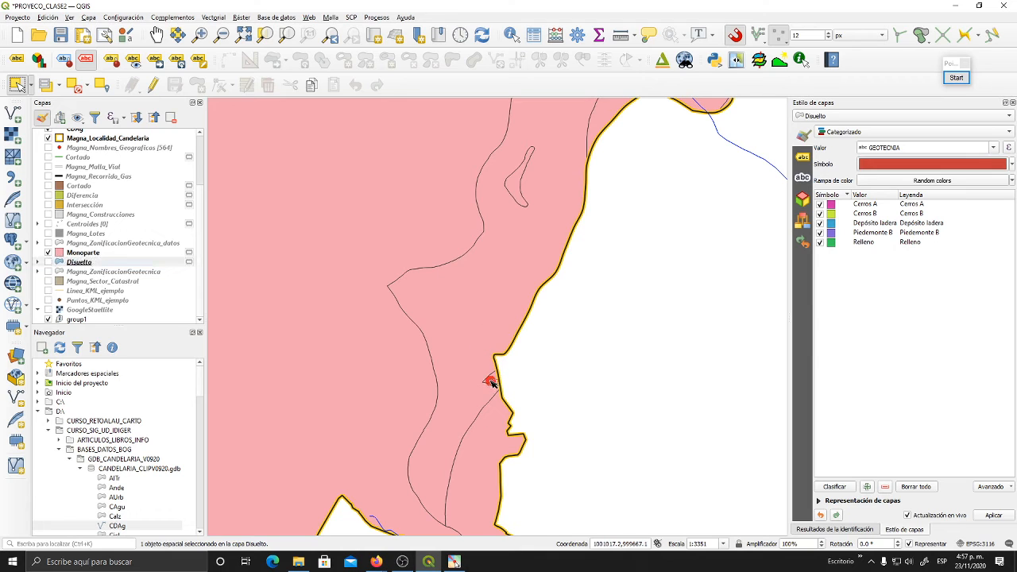
{"action": "left_click", "coordinate": [83, 253]}
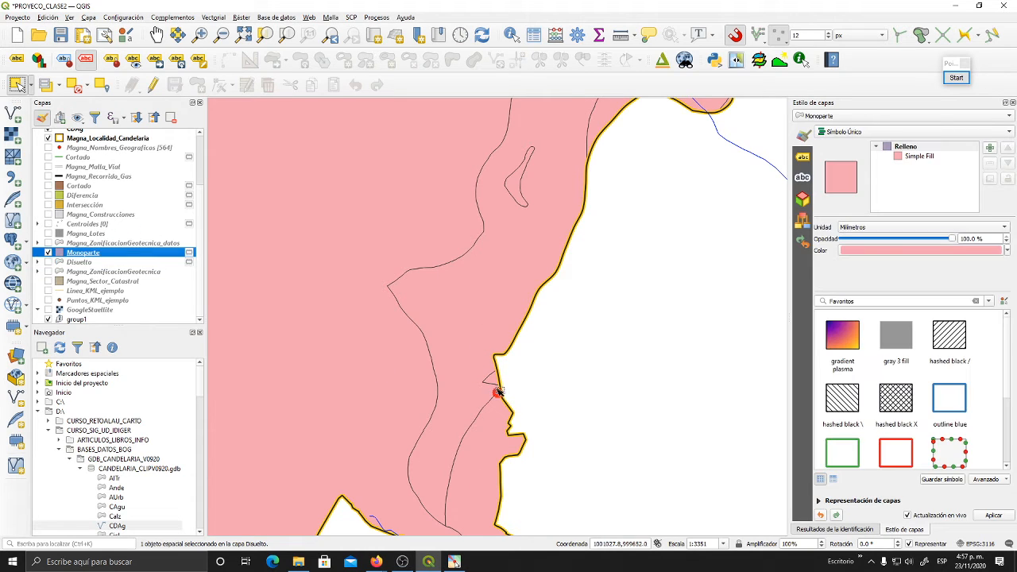
{"action": "left_click", "coordinate": [493, 382]}
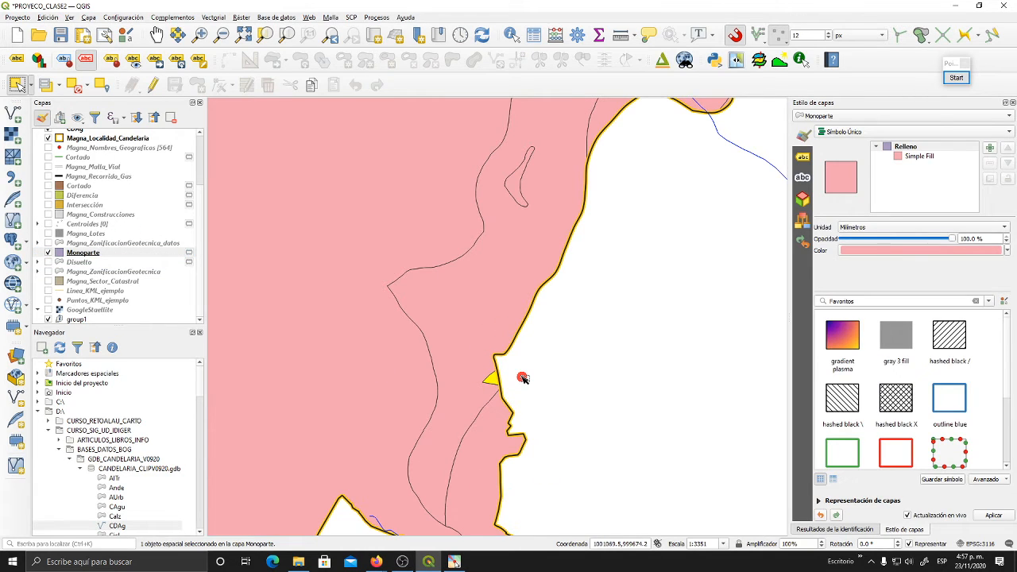
{"action": "scroll", "coordinate": [523, 378], "scroll_direction": "down", "scroll_amount": 1}
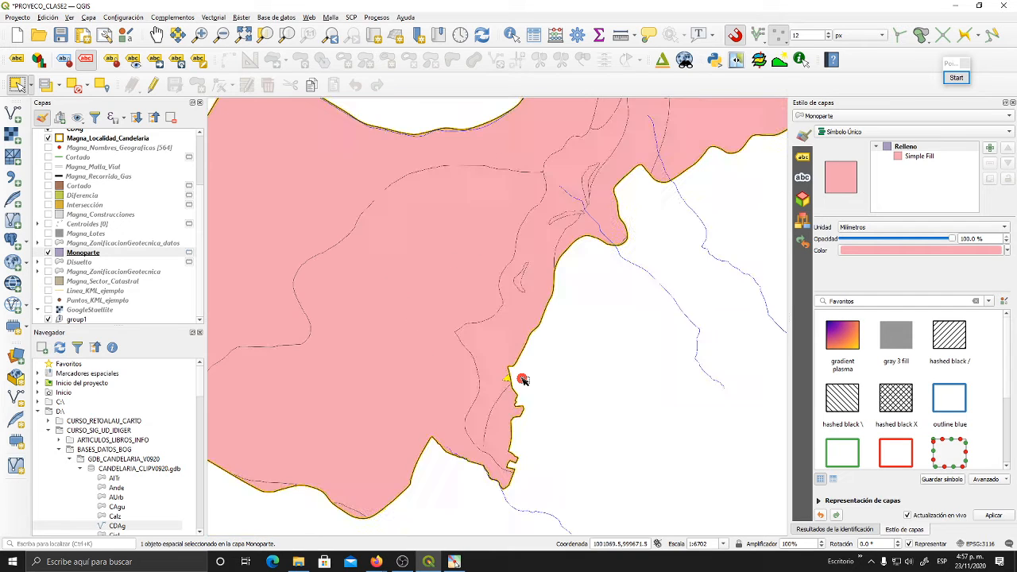
{"action": "left_click_drag", "start_coordinate": [566, 422], "coordinate": [652, 373]}
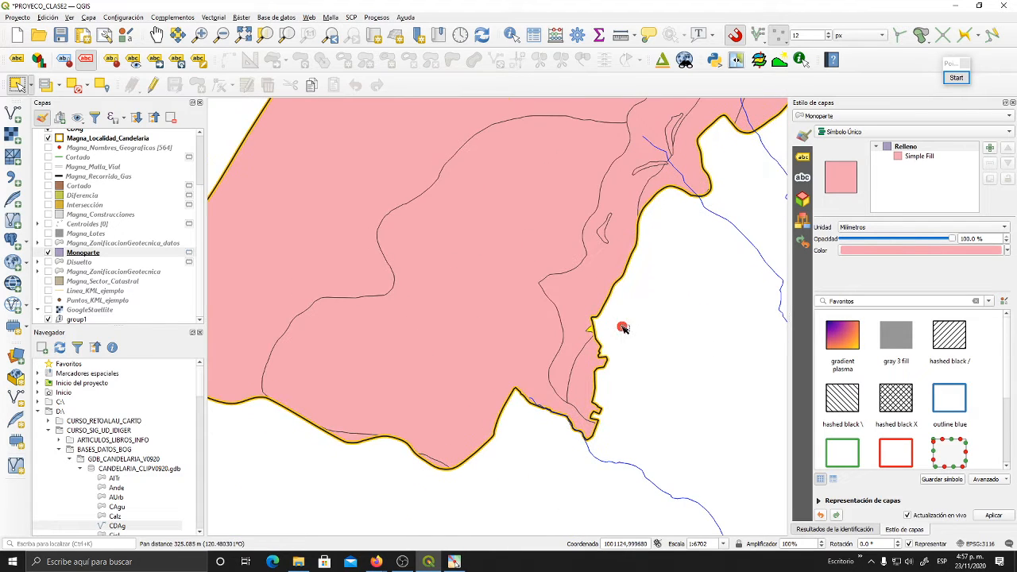
- Make Monoparte the active layer and look over its selected triangular polygon on the eastern edge
{"action": "left_click", "coordinate": [110, 254]}
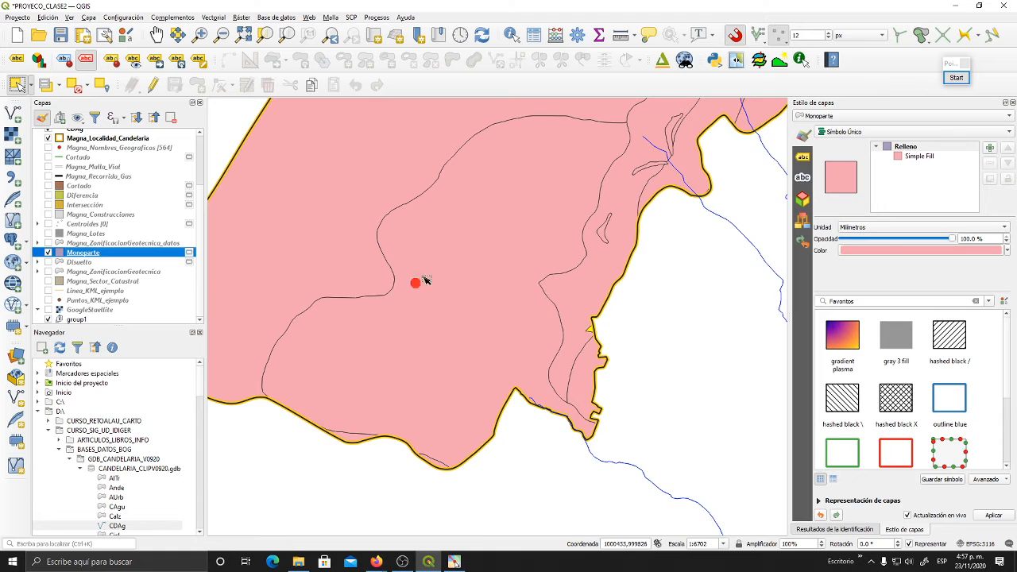
{"action": "scroll", "coordinate": [433, 283], "scroll_direction": "down", "scroll_amount": 1}
{"action": "left_click_drag", "start_coordinate": [455, 291], "coordinate": [458, 365]}
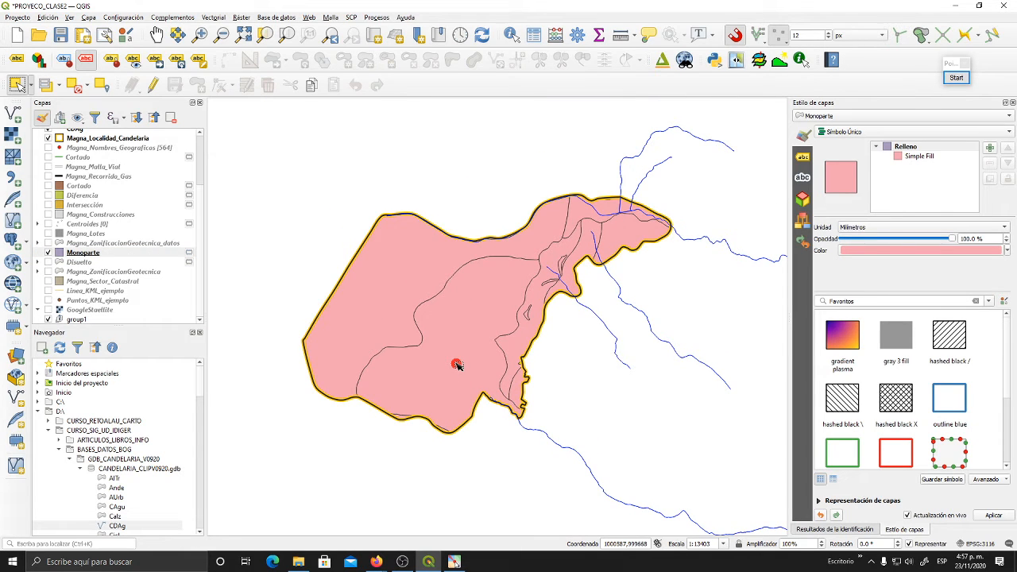
{"action": "scroll", "coordinate": [533, 374], "scroll_direction": "up", "scroll_amount": 2}
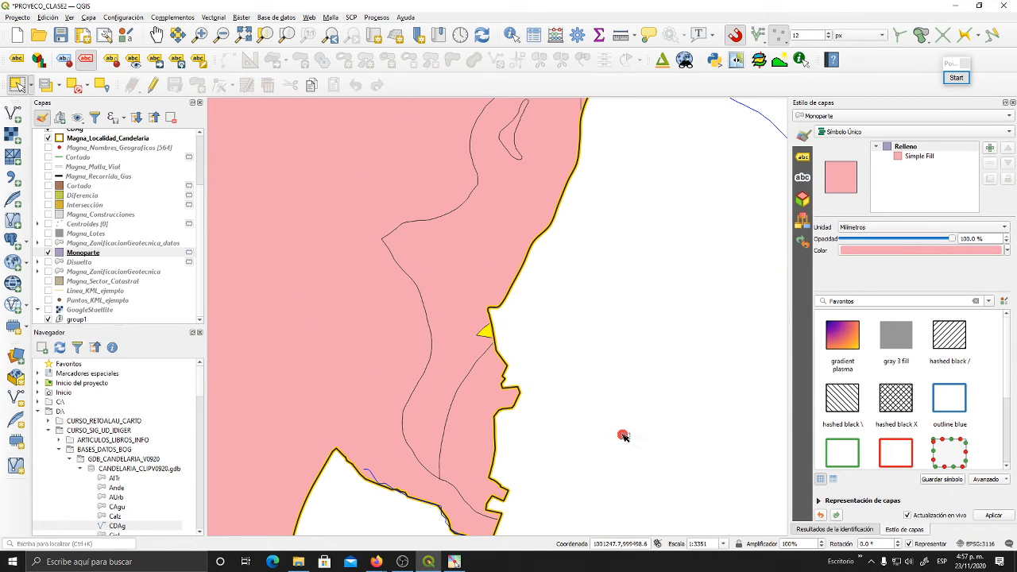
{"action": "scroll", "coordinate": [588, 380], "scroll_direction": "down", "scroll_amount": 1}
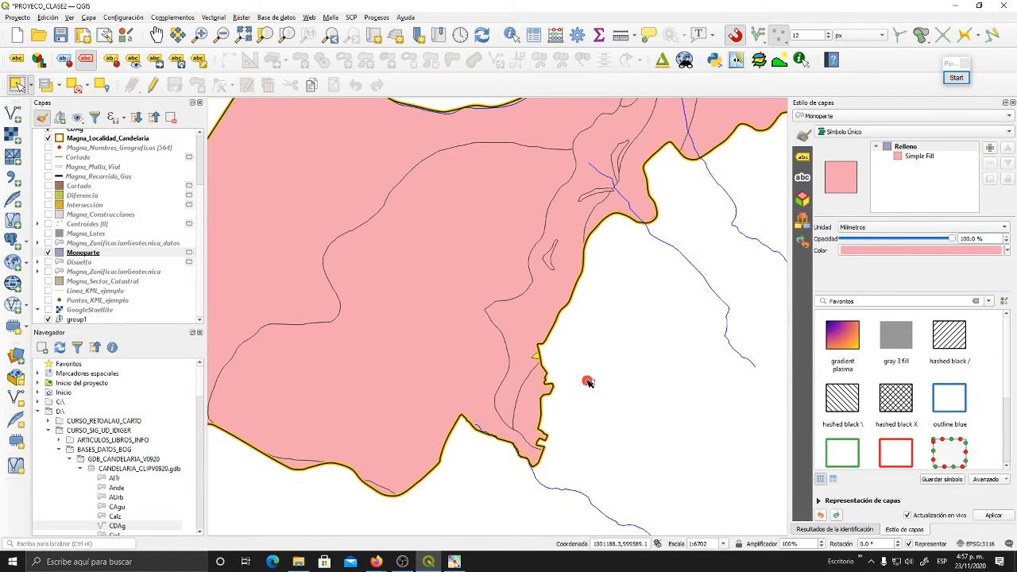
- Clear the polygon selection in the Monoparte layer
{"action": "left_click", "coordinate": [208, 16]}
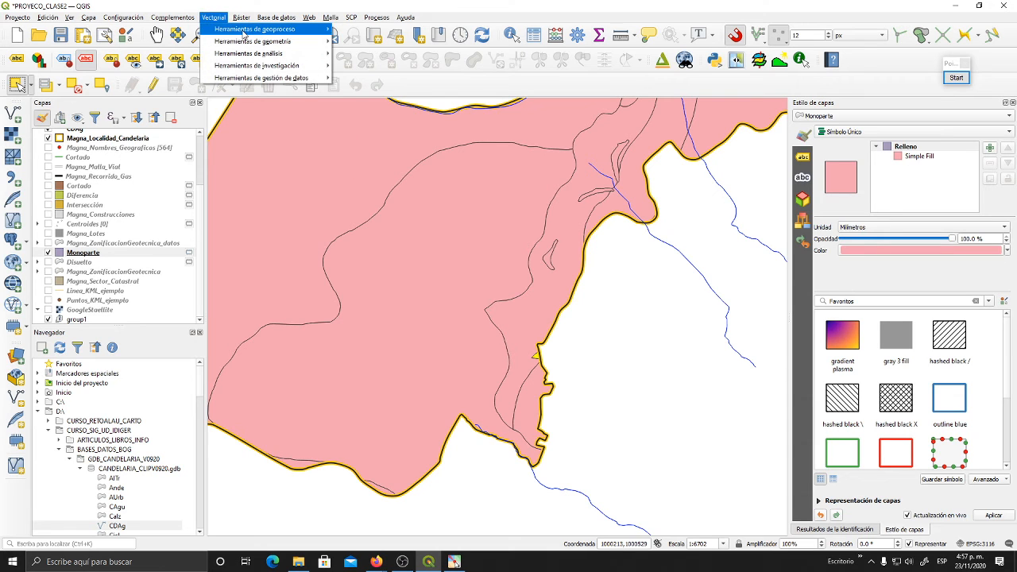
{"action": "mouse_move", "coordinate": [244, 33]}
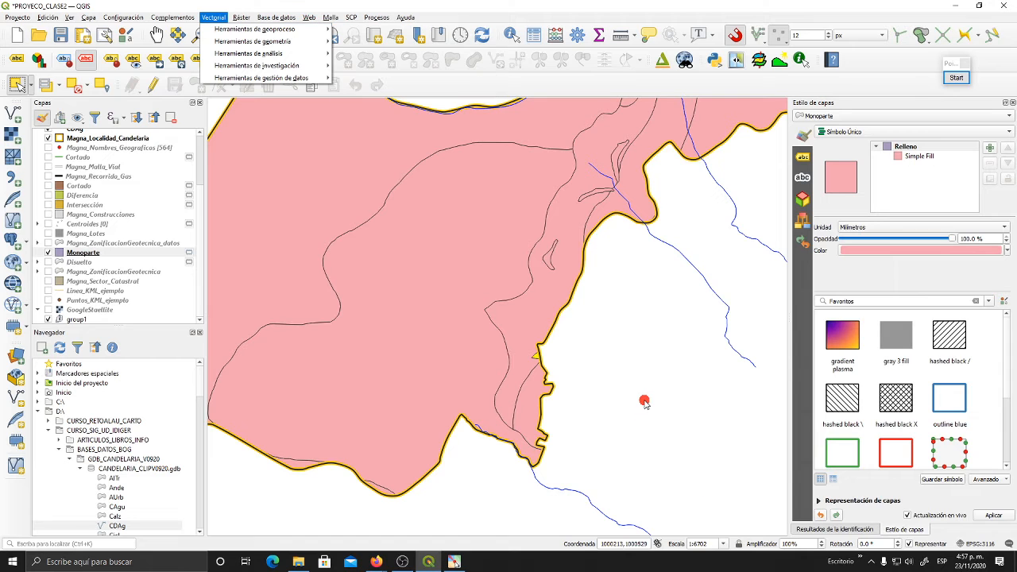
{"action": "left_click", "coordinate": [637, 366]}
- Select the small triangular polygon on the eastern edge of the Monoparte layer again
{"action": "scroll", "coordinate": [612, 342], "scroll_direction": "down", "scroll_amount": 1}
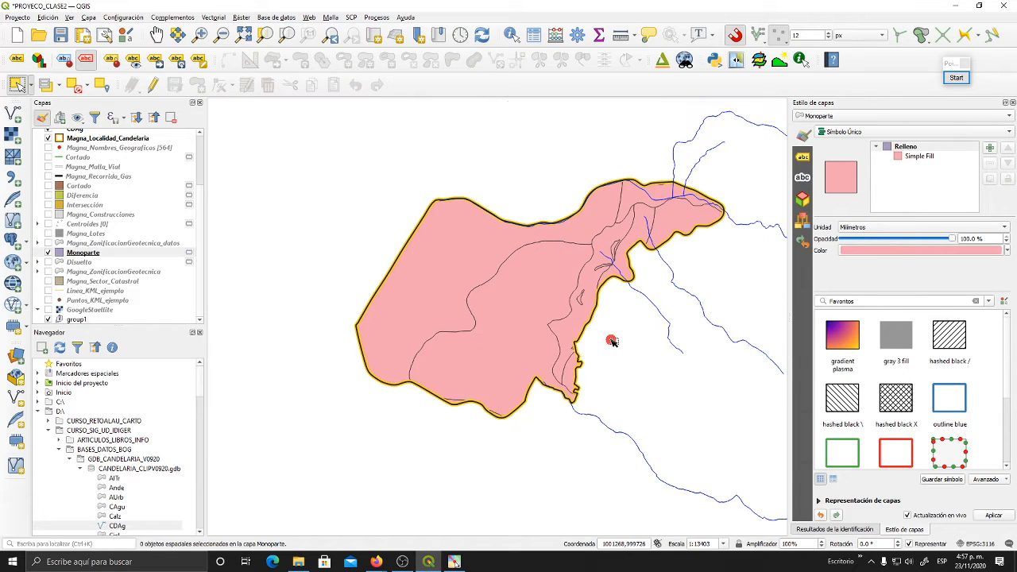
{"action": "left_click_drag", "start_coordinate": [612, 341], "coordinate": [570, 390]}
{"action": "left_click_drag", "start_coordinate": [620, 418], "coordinate": [578, 370]}
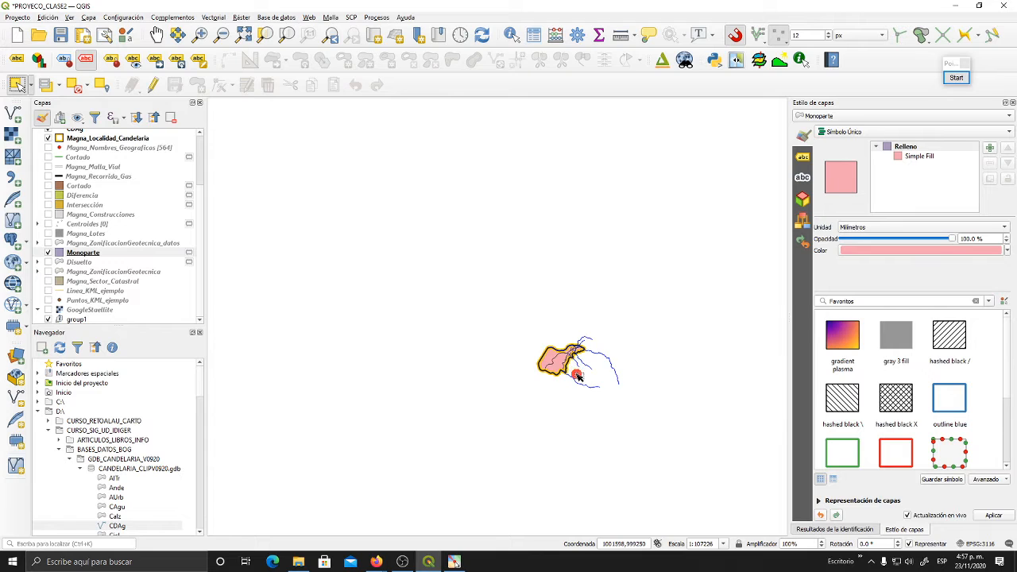
{"action": "left_click_drag", "start_coordinate": [579, 372], "coordinate": [507, 326]}
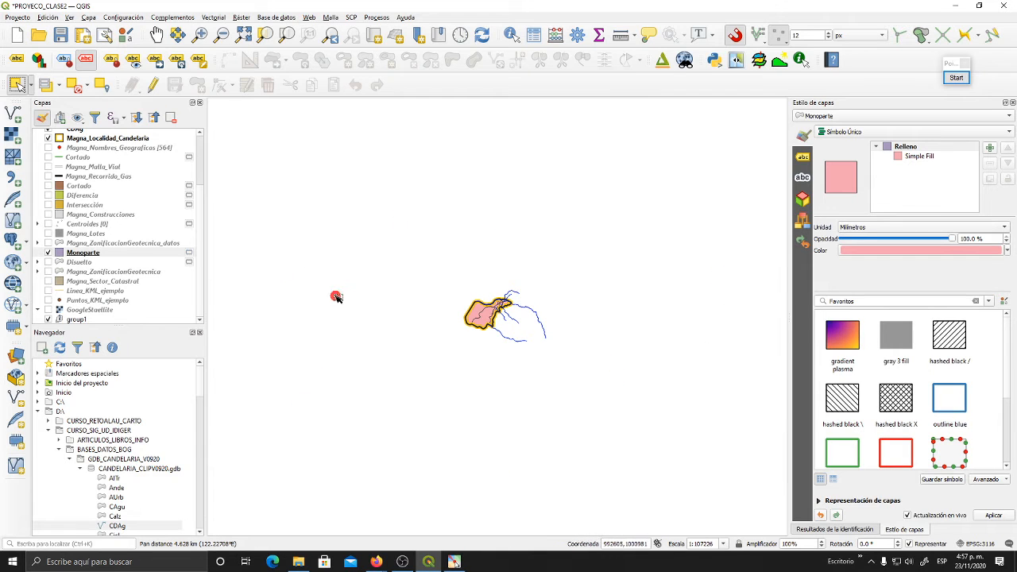
{"action": "scroll", "coordinate": [525, 339], "scroll_direction": "up", "scroll_amount": 2}
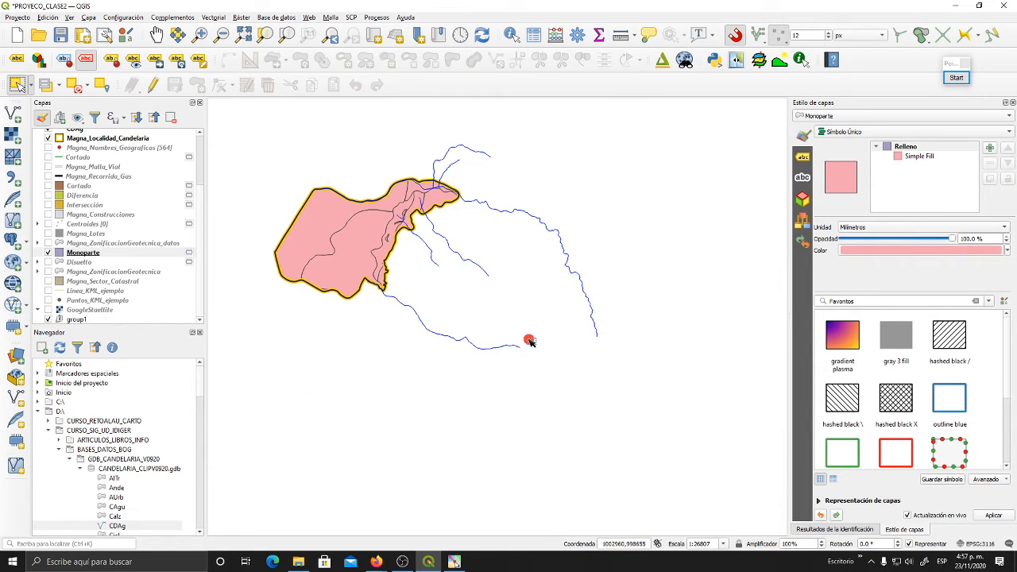
{"action": "left_click_drag", "start_coordinate": [490, 315], "coordinate": [722, 432]}
{"action": "scroll", "coordinate": [627, 404], "scroll_direction": "up", "scroll_amount": 3}
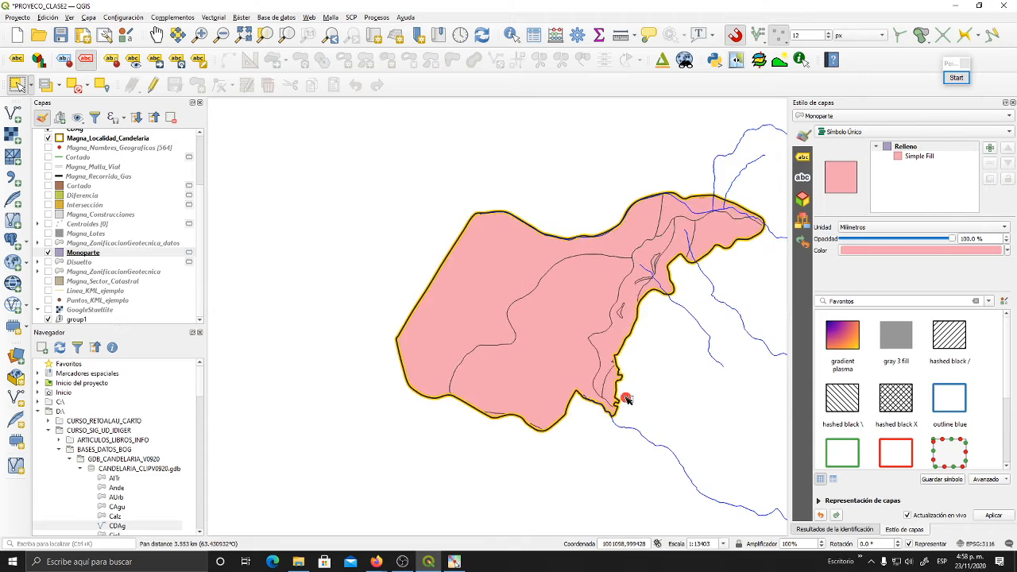
{"action": "left_click_drag", "start_coordinate": [585, 254], "coordinate": [589, 301]}
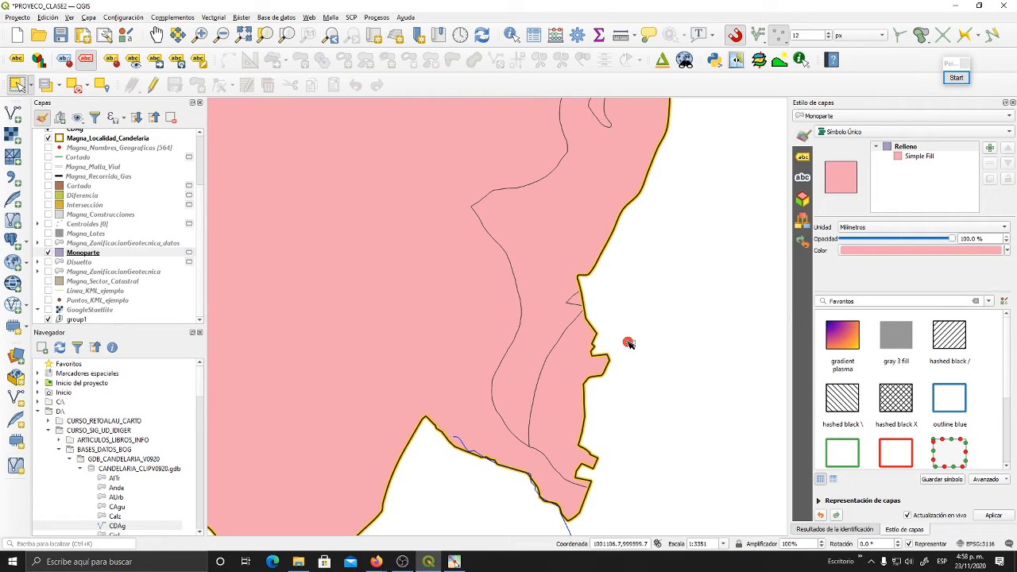
{"action": "left_click_drag", "start_coordinate": [594, 305], "coordinate": [581, 354]}
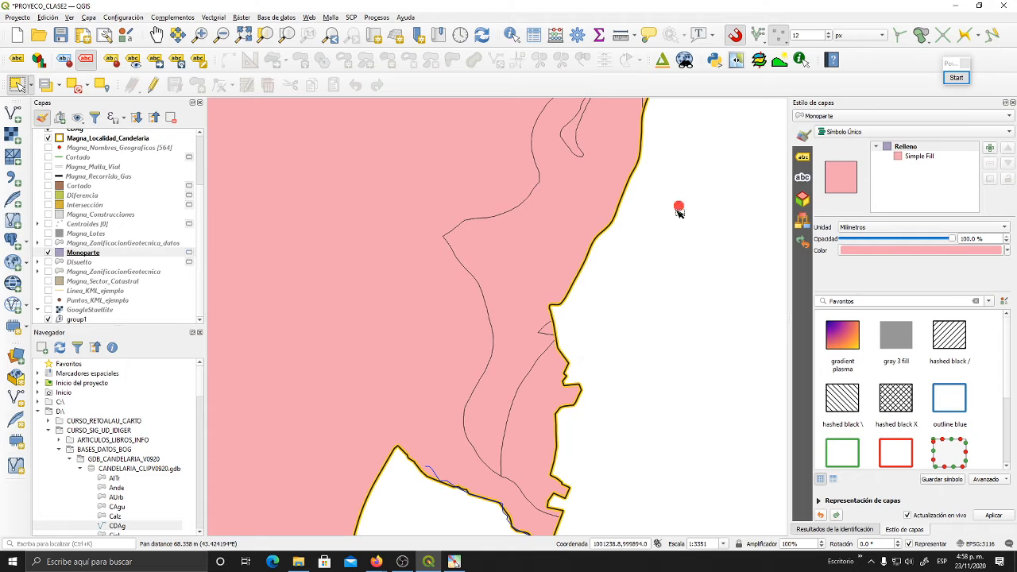
{"action": "left_click_drag", "start_coordinate": [678, 207], "coordinate": [684, 275]}
{"action": "left_click_drag", "start_coordinate": [654, 337], "coordinate": [699, 166]}
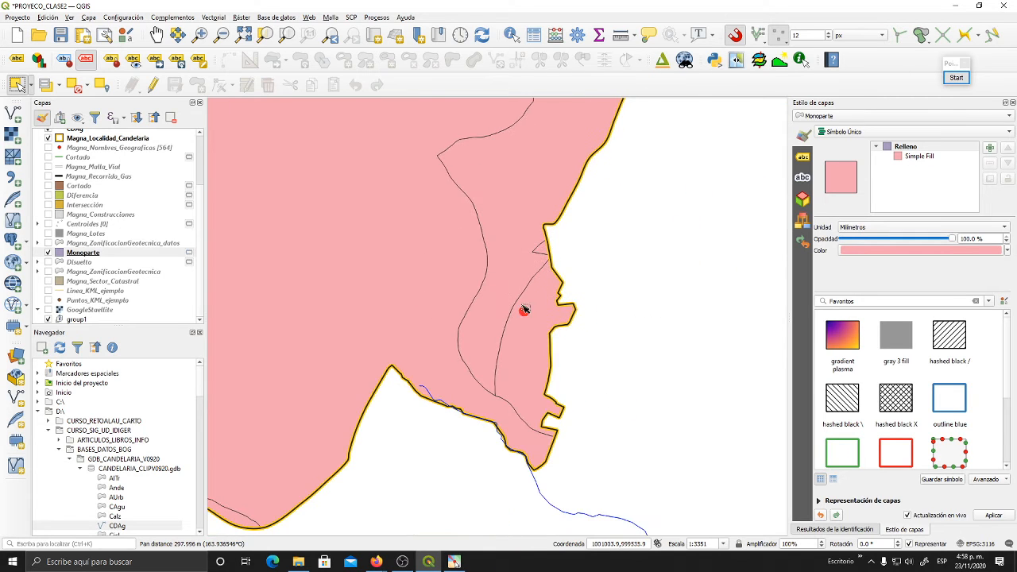
{"action": "left_click", "coordinate": [538, 251]}
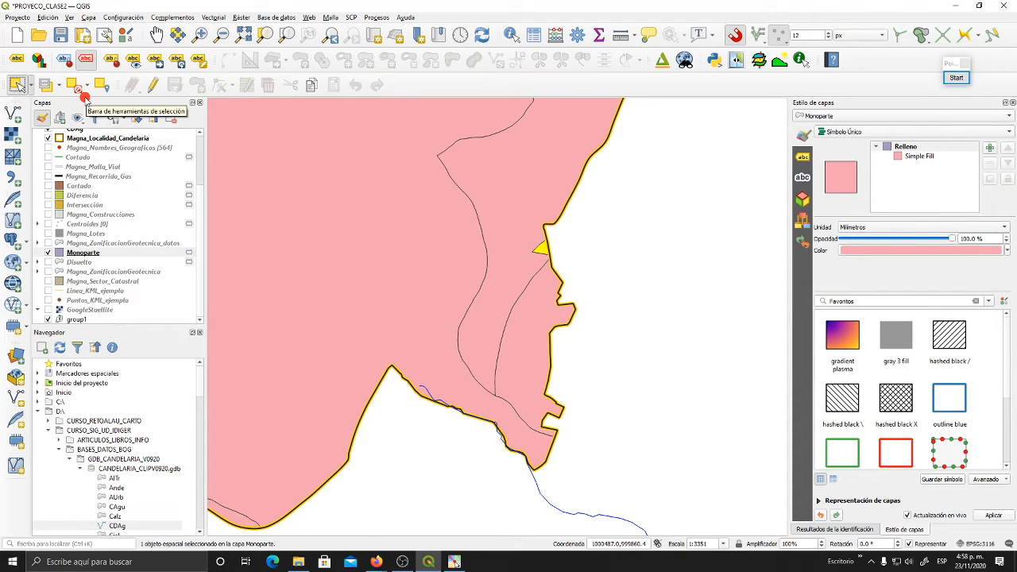
- Examine the options for merging the selection with a neighbouring polygon in Eliminate Selected Polygons for Monoparte, and close the dialog
{"action": "left_click_drag", "start_coordinate": [597, 280], "coordinate": [591, 298]}
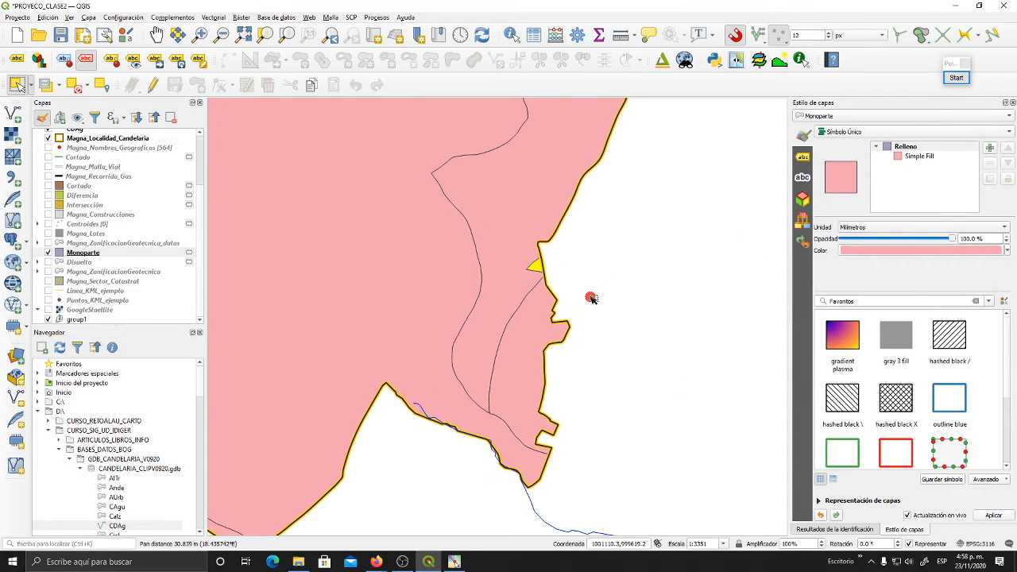
{"action": "left_click_drag", "start_coordinate": [647, 213], "coordinate": [635, 266]}
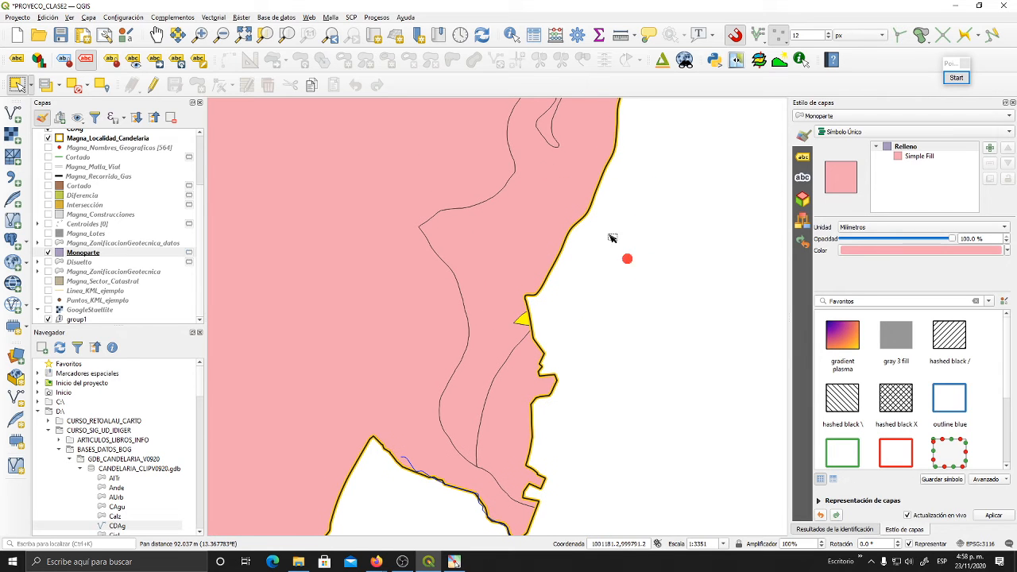
{"action": "left_click", "coordinate": [213, 17]}
{"action": "mouse_move", "coordinate": [262, 29]}
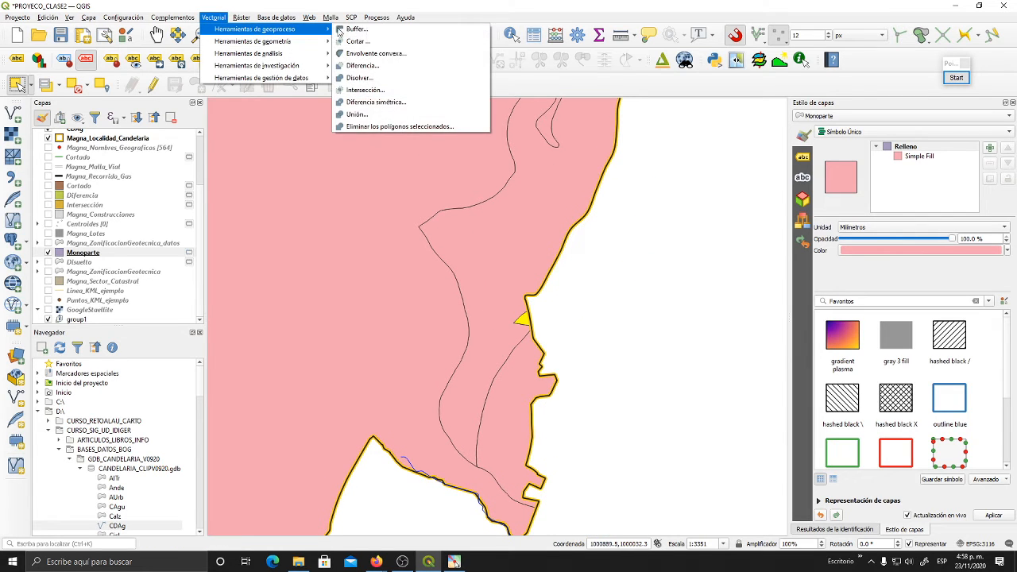
{"action": "left_click", "coordinate": [409, 127]}
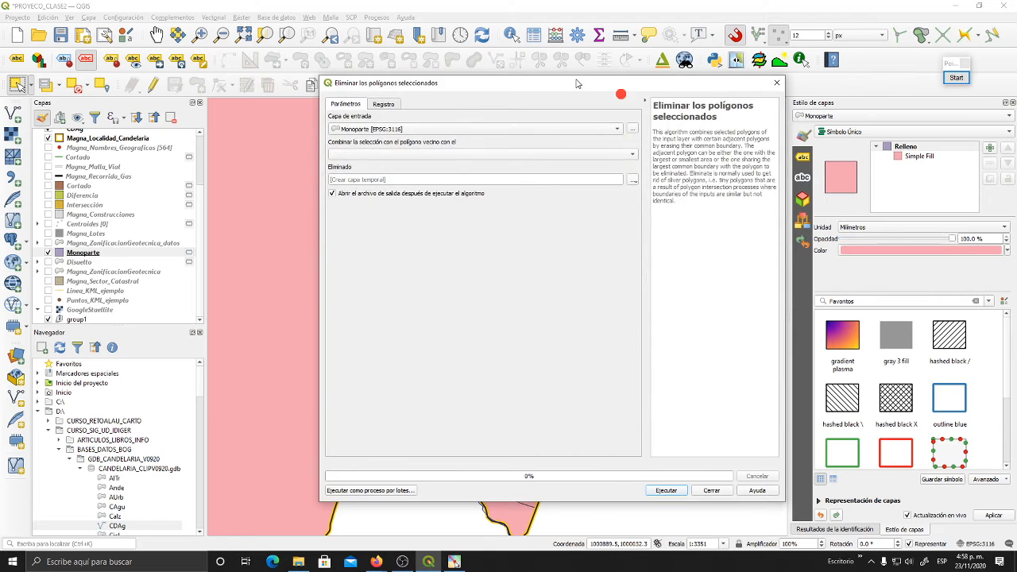
{"action": "left_click_drag", "start_coordinate": [577, 83], "coordinate": [410, 42]}
{"action": "left_click_drag", "start_coordinate": [619, 461], "coordinate": [523, 335]}
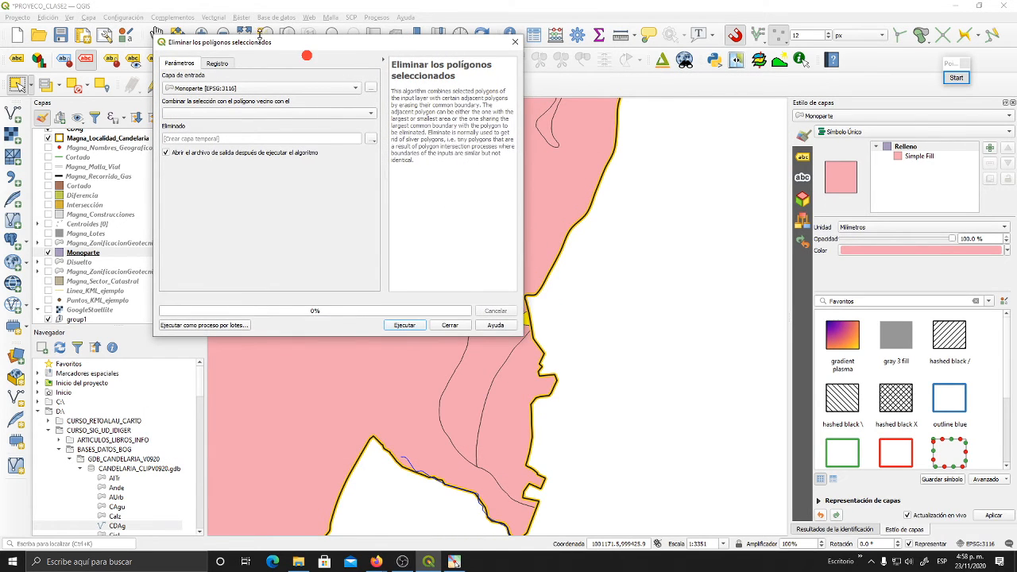
{"action": "left_click_drag", "start_coordinate": [262, 46], "coordinate": [340, 130]}
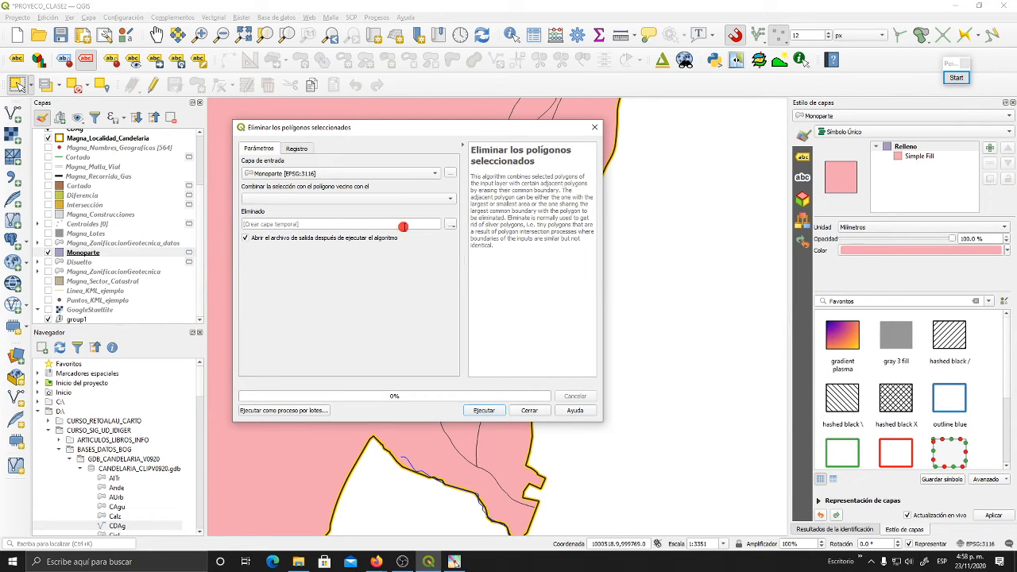
{"action": "left_click", "coordinate": [450, 199]}
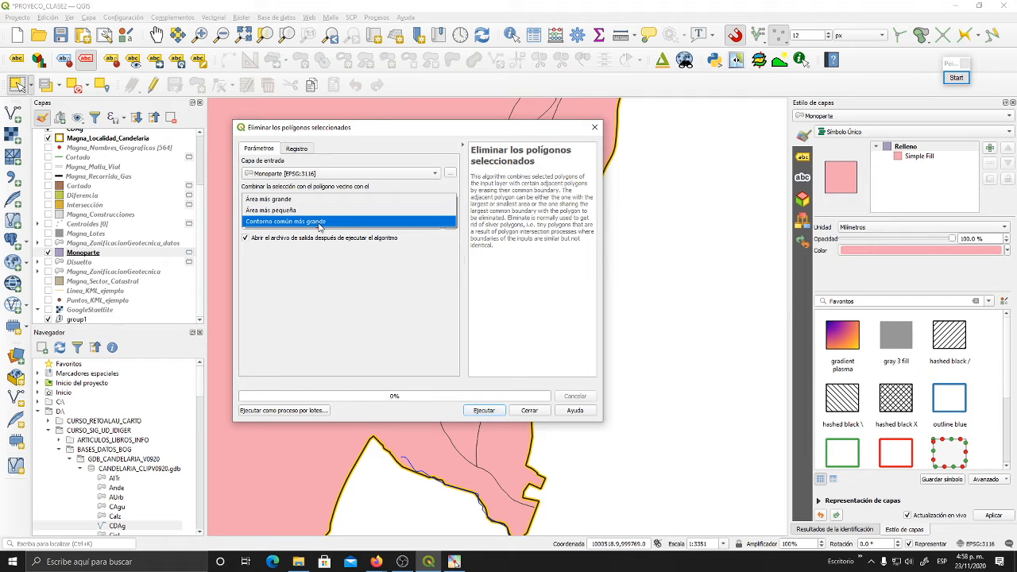
{"action": "left_click", "coordinate": [374, 124]}
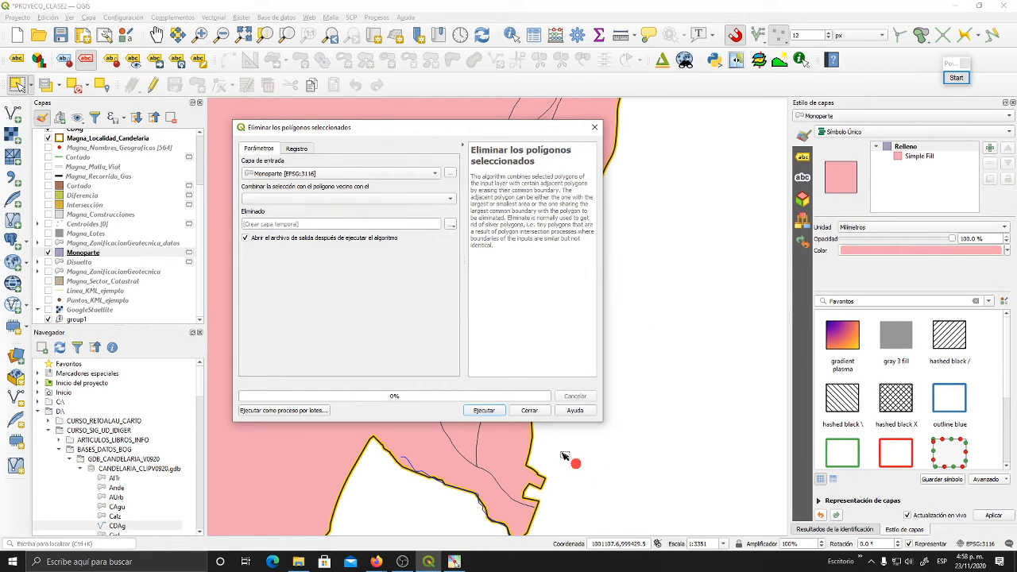
{"action": "left_click", "coordinate": [527, 413]}
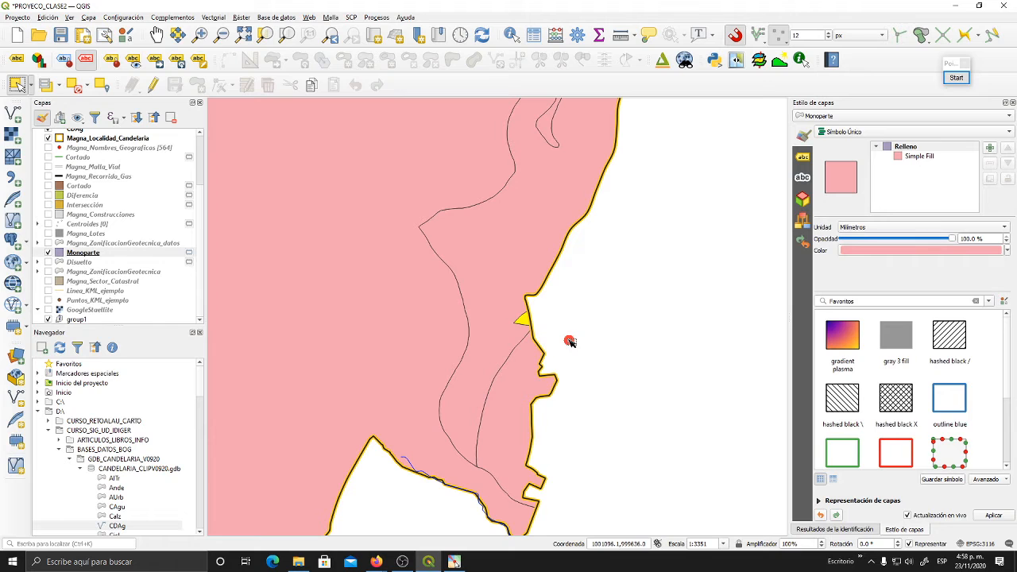
- Annotate the screen with red strokes over the polygon adjoining the selected triangle and thin blue marks at the triangle, and end the annotation
{"action": "left_click", "coordinate": [956, 77]}
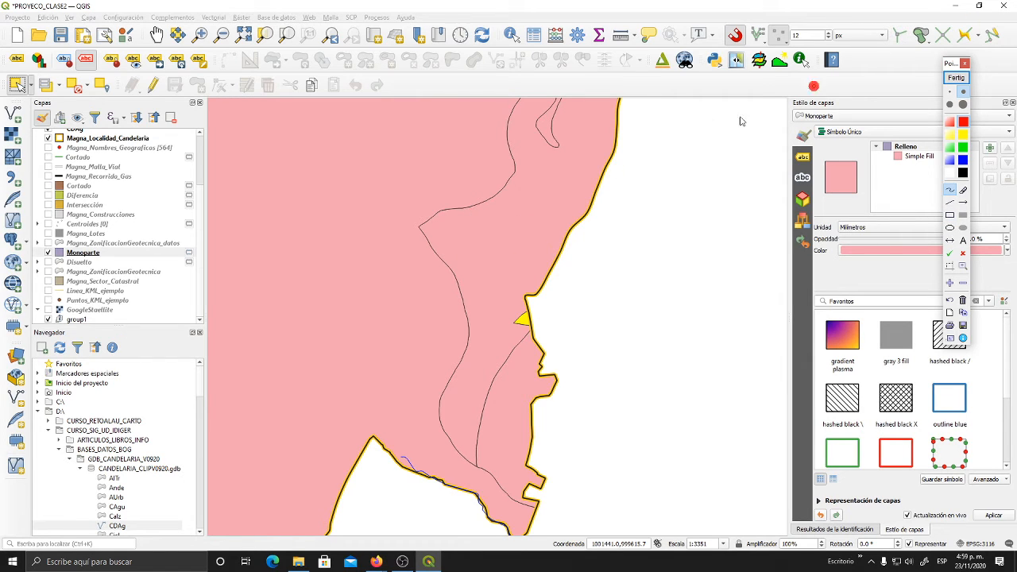
{"action": "mouse_move", "coordinate": [445, 212]}
{"action": "left_mouse_down"}
{"action": "mouse_move", "coordinate": [440, 262]}
{"action": "mouse_move", "coordinate": [463, 273]}
{"action": "left_mouse_up"}
{"action": "left_click_drag", "start_coordinate": [485, 200], "coordinate": [475, 324]}
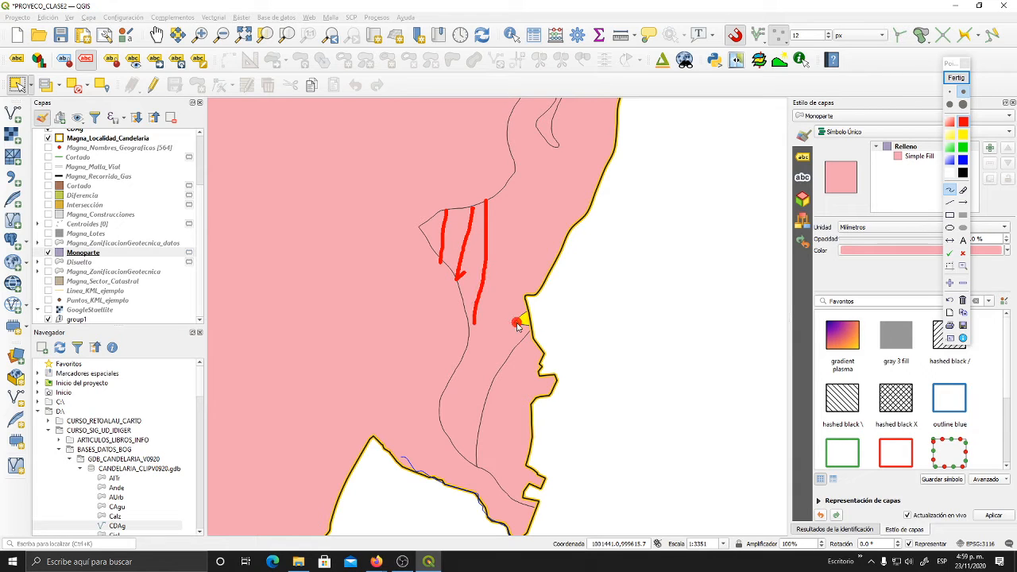
{"action": "left_click_drag", "start_coordinate": [507, 182], "coordinate": [482, 395]}
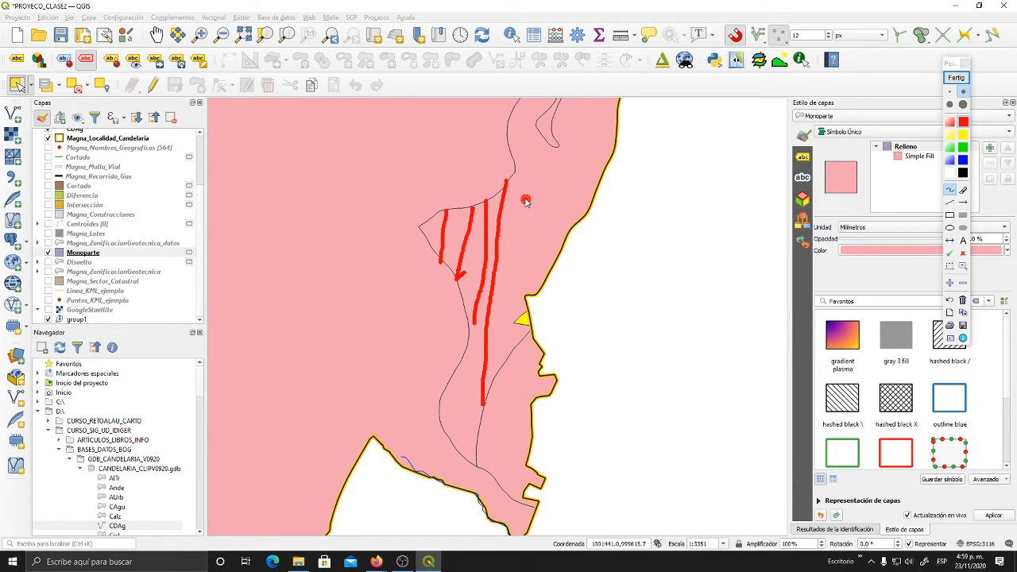
{"action": "mouse_move", "coordinate": [517, 171]}
{"action": "left_mouse_down"}
{"action": "mouse_move", "coordinate": [522, 288]}
{"action": "mouse_move", "coordinate": [545, 278]}
{"action": "left_mouse_up"}
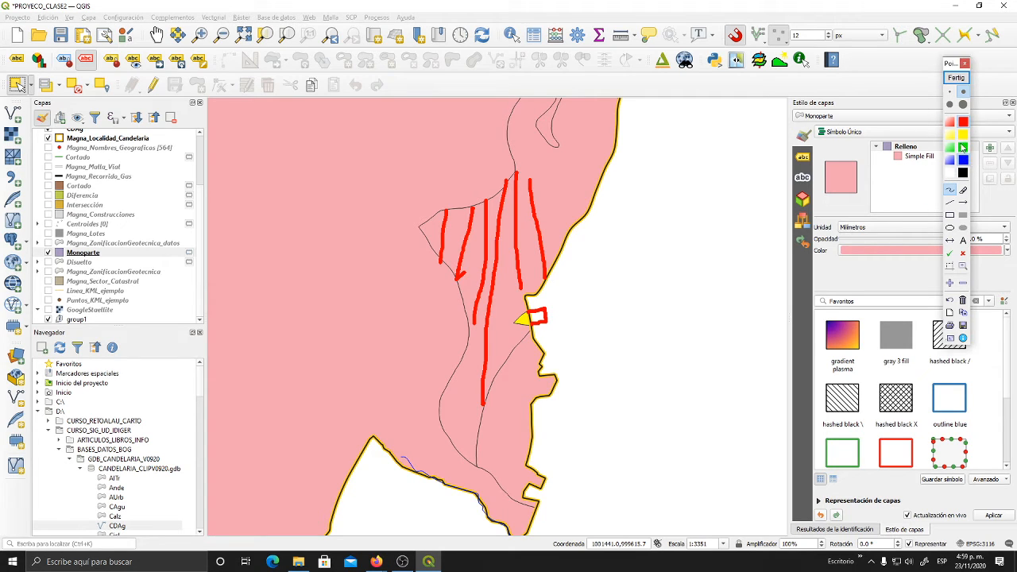
{"action": "left_click", "coordinate": [950, 93]}
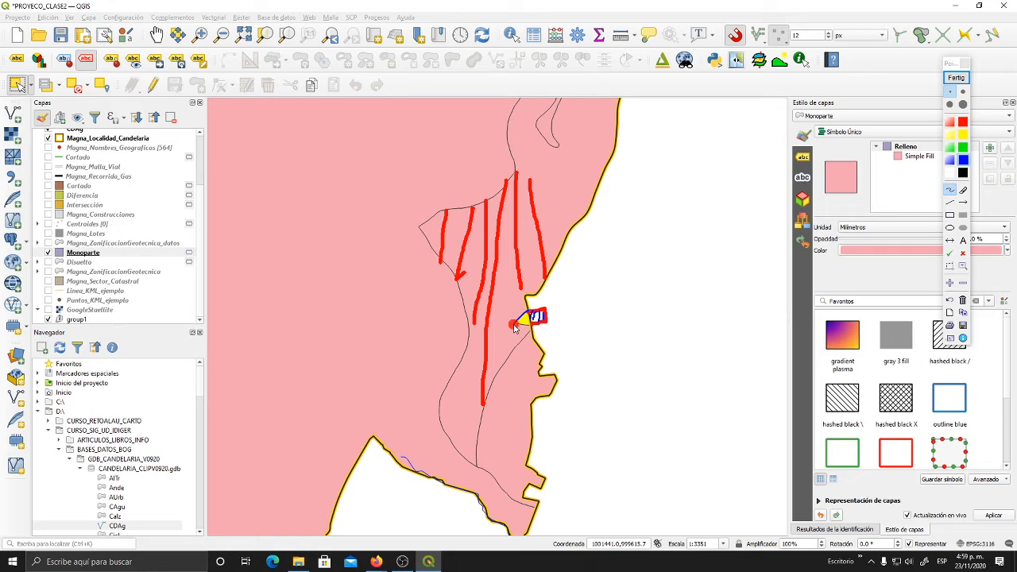
{"action": "left_click_drag", "start_coordinate": [514, 326], "coordinate": [526, 329]}
{"action": "left_click", "coordinate": [956, 78]}
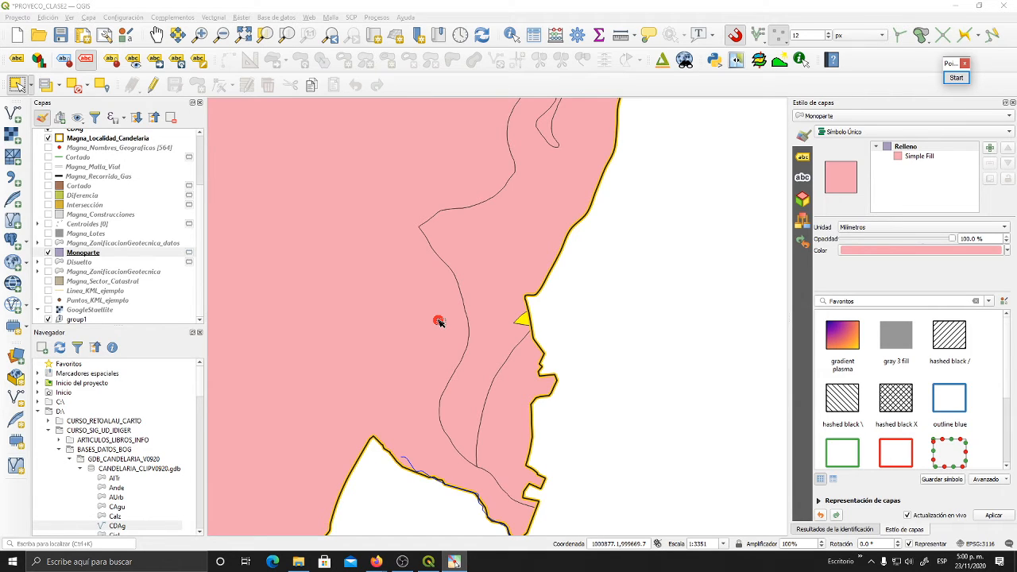
- Run Eliminate Selected Polygons on Monoparte, merging the selected triangle with the neighbour of largest area into a temporary layer, and close the dialog
{"action": "scroll", "coordinate": [439, 321], "scroll_direction": "down", "scroll_amount": 3}
{"action": "scroll", "coordinate": [483, 341], "scroll_direction": "up", "scroll_amount": 2}
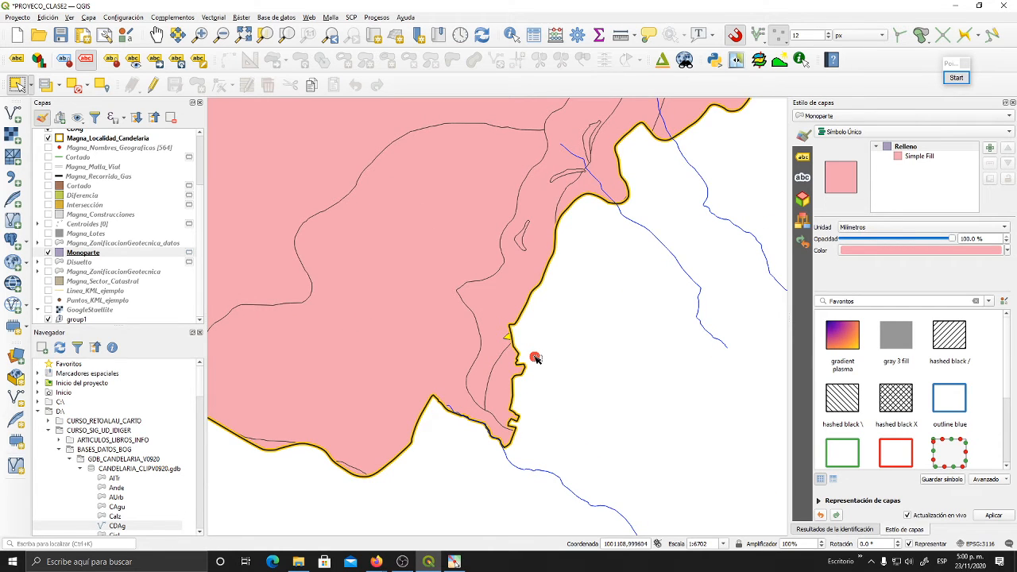
{"action": "left_click_drag", "start_coordinate": [536, 359], "coordinate": [552, 263]}
{"action": "scroll", "coordinate": [632, 274], "scroll_direction": "up", "scroll_amount": 1}
{"action": "left_click", "coordinate": [213, 17]}
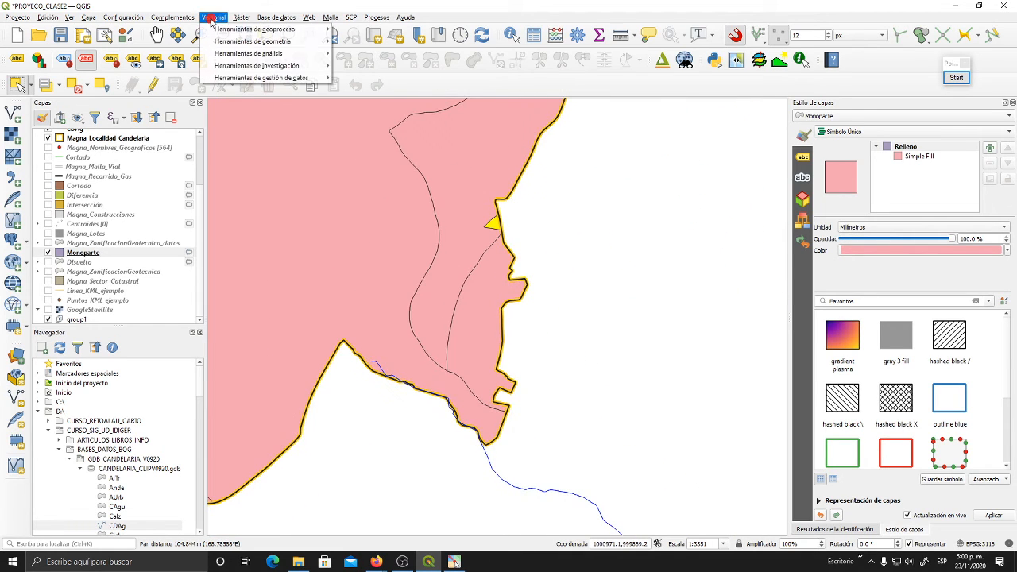
{"action": "mouse_move", "coordinate": [256, 28]}
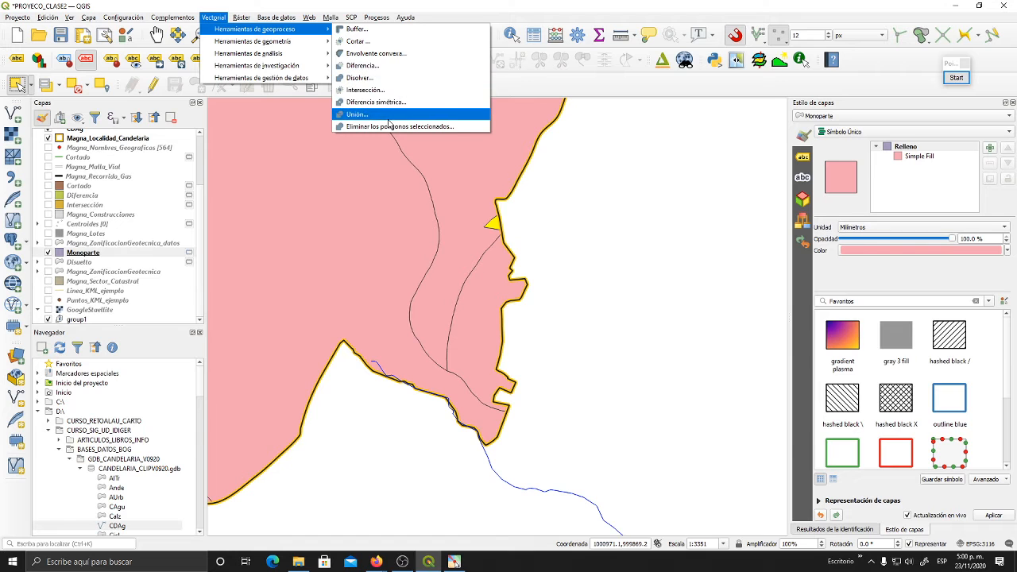
{"action": "left_click", "coordinate": [389, 126]}
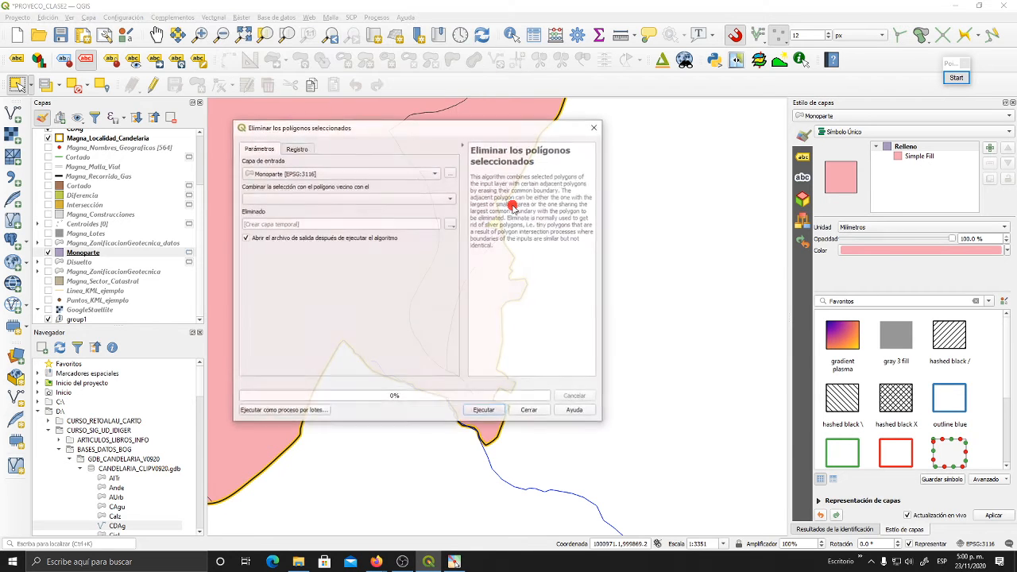
{"action": "left_click_drag", "start_coordinate": [346, 129], "coordinate": [692, 90]}
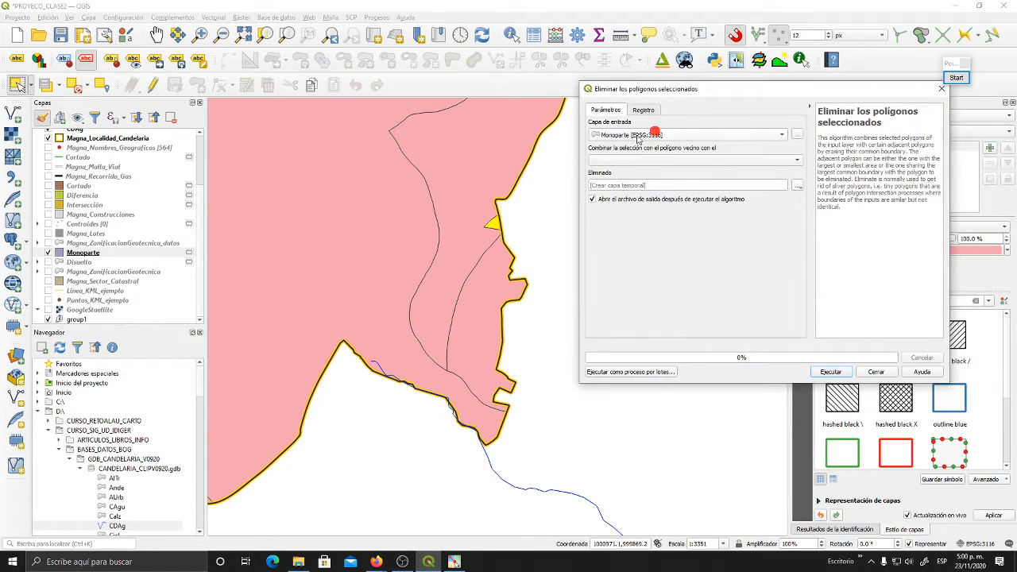
{"action": "left_click", "coordinate": [652, 159]}
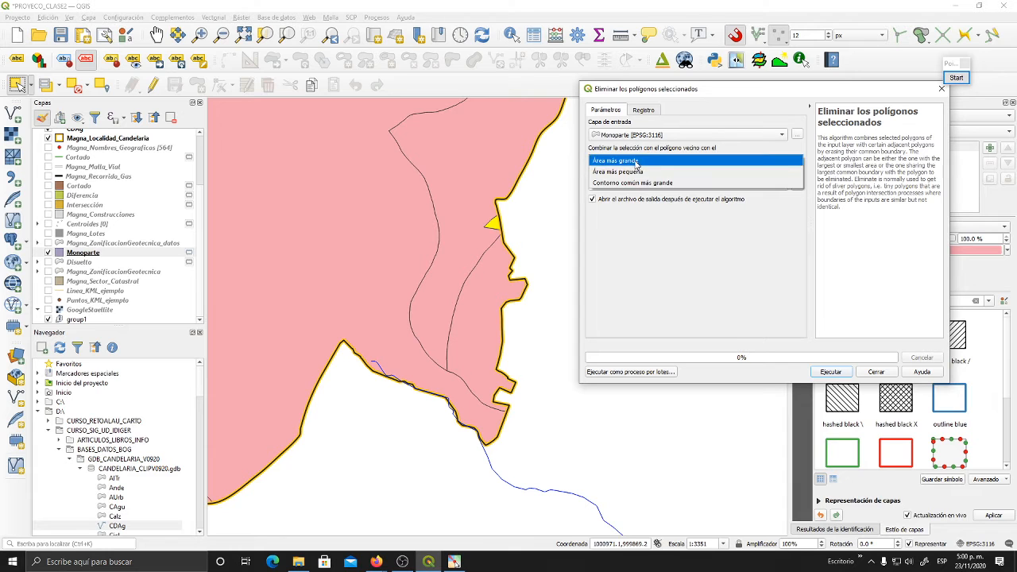
{"action": "left_click", "coordinate": [637, 163]}
{"action": "left_click", "coordinate": [840, 376]}
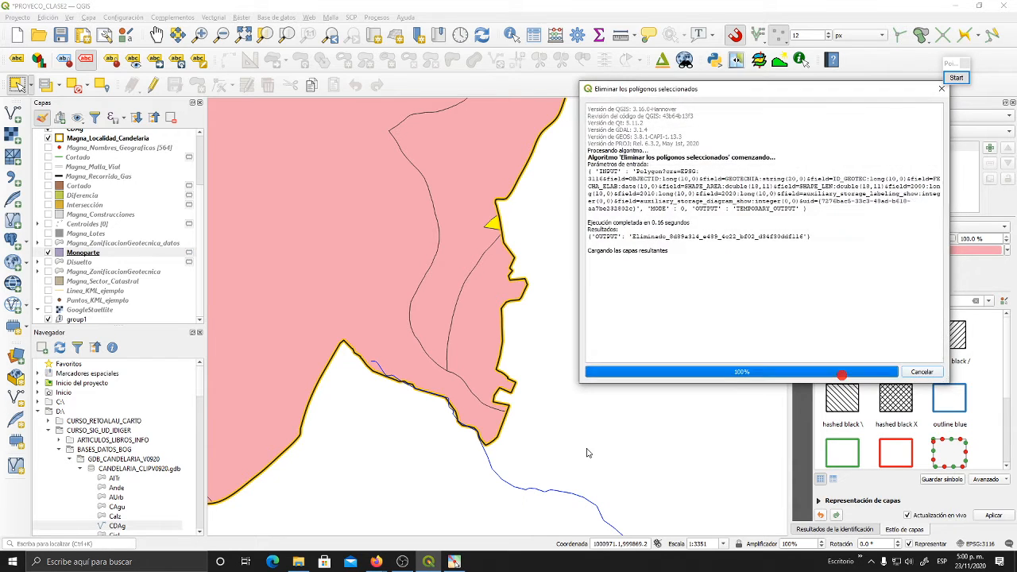
{"action": "left_click", "coordinate": [878, 370]}
- Examine the polygon boundaries of the new Eliminado layer around the former triangle on the eastern edge and across the whole zone
{"action": "left_click", "coordinate": [519, 423]}
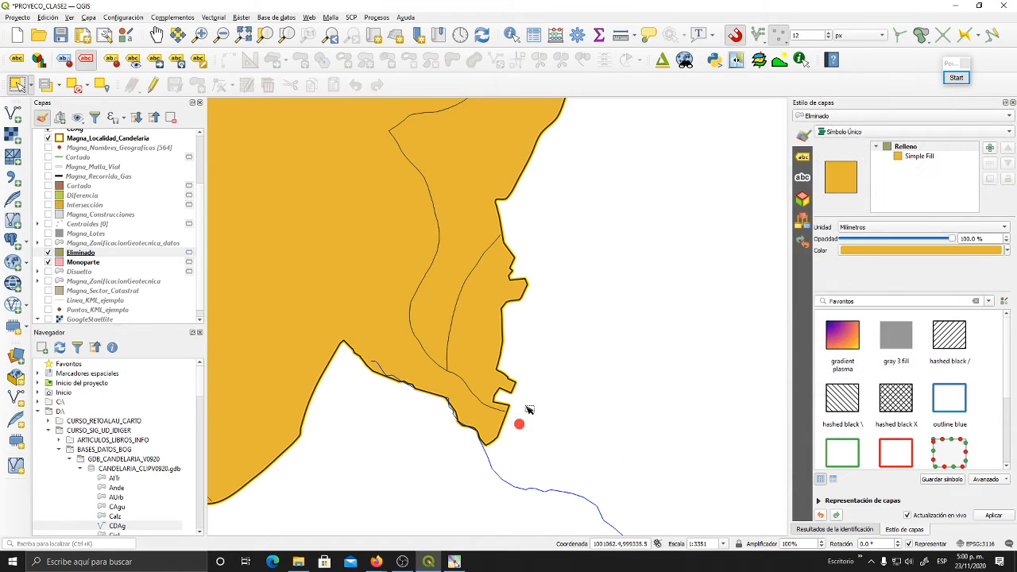
{"action": "left_click_drag", "start_coordinate": [488, 234], "coordinate": [534, 412]}
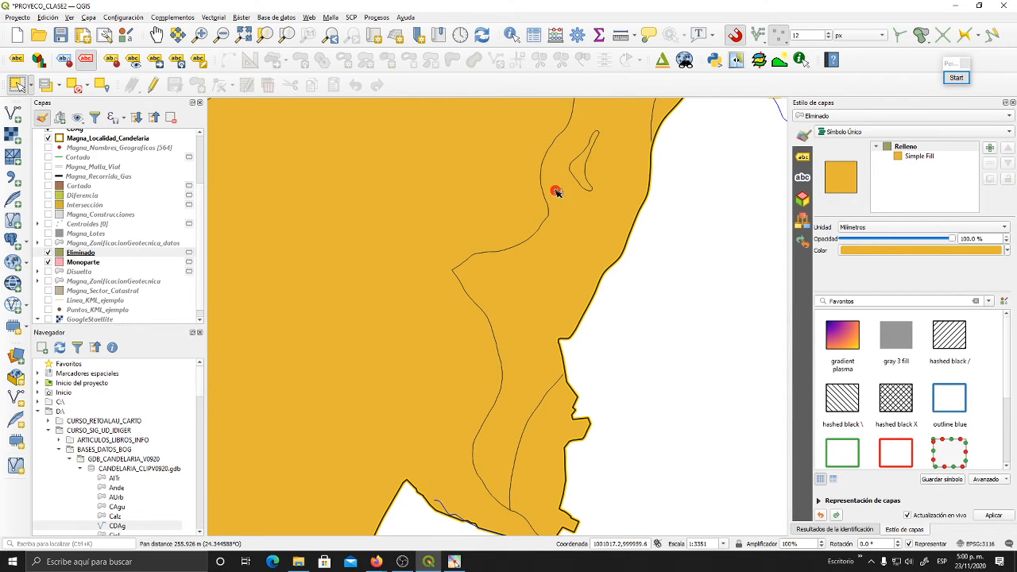
{"action": "left_click_drag", "start_coordinate": [540, 304], "coordinate": [557, 297]}
{"action": "scroll", "coordinate": [554, 332], "scroll_direction": "down", "scroll_amount": 2}
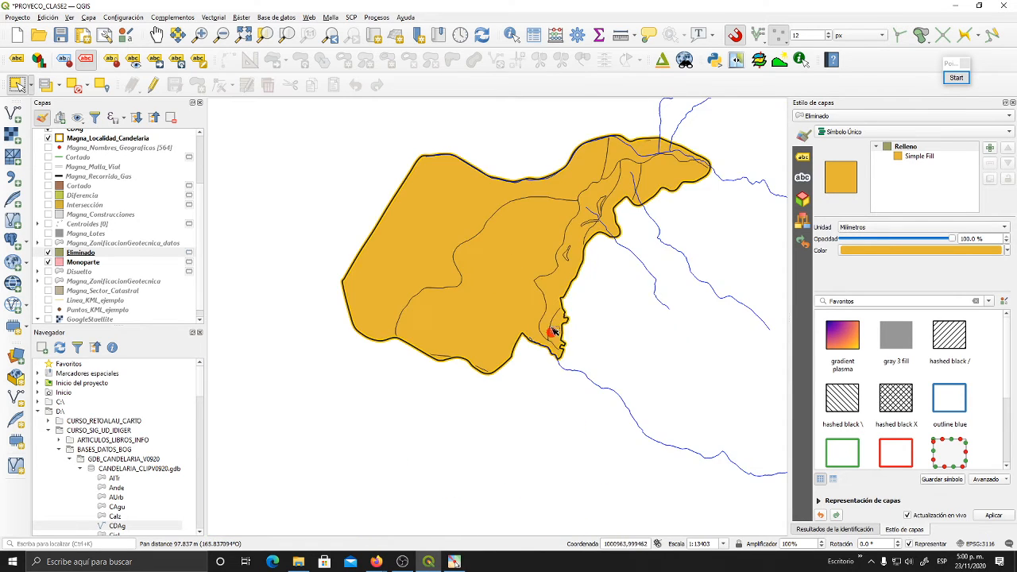
{"action": "left_click_drag", "start_coordinate": [554, 332], "coordinate": [561, 364]}
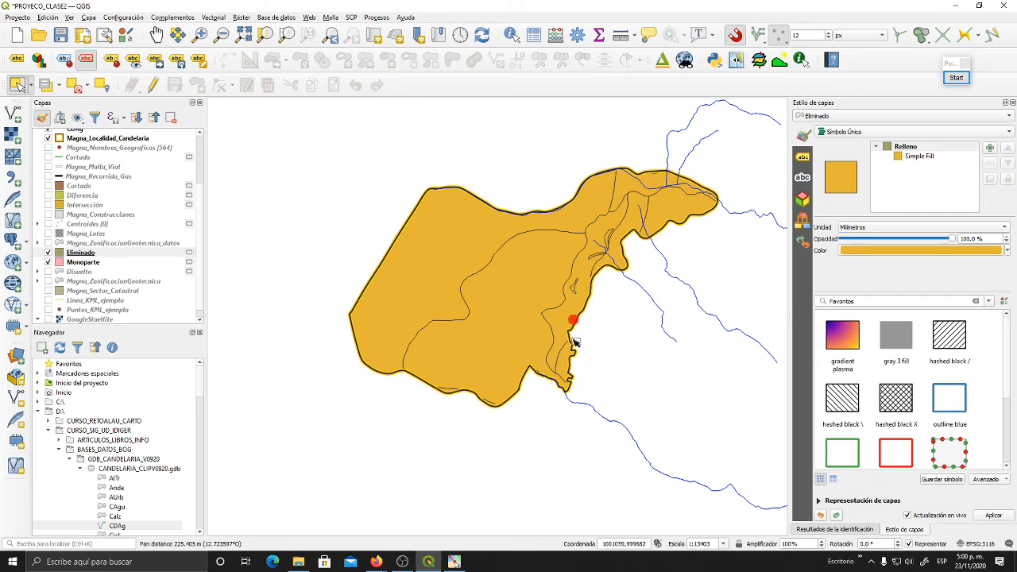
{"action": "scroll", "coordinate": [566, 326], "scroll_direction": "up", "scroll_amount": 1}
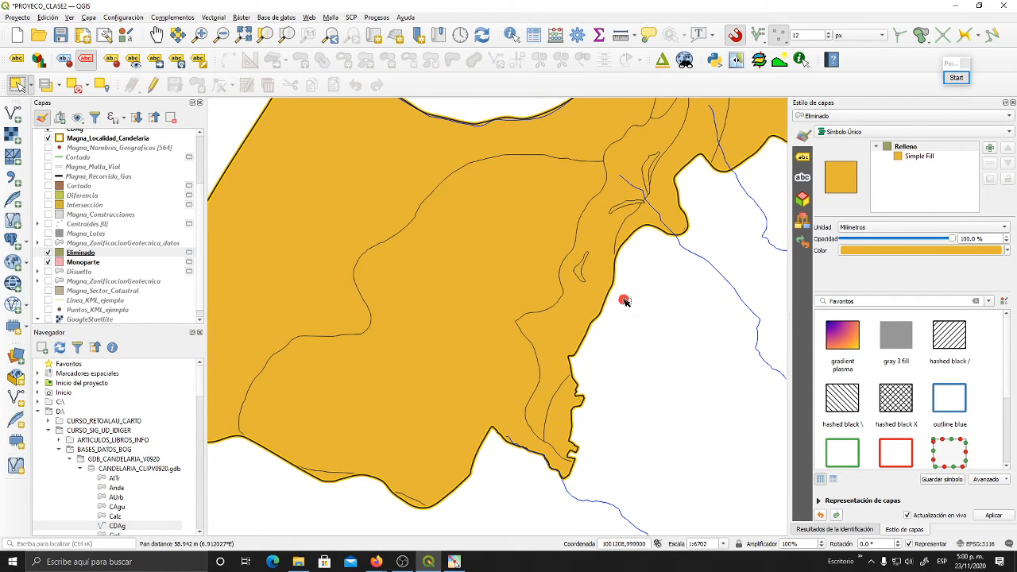
{"action": "left_click_drag", "start_coordinate": [625, 295], "coordinate": [608, 353]}
{"action": "left_click_drag", "start_coordinate": [602, 311], "coordinate": [619, 359]}
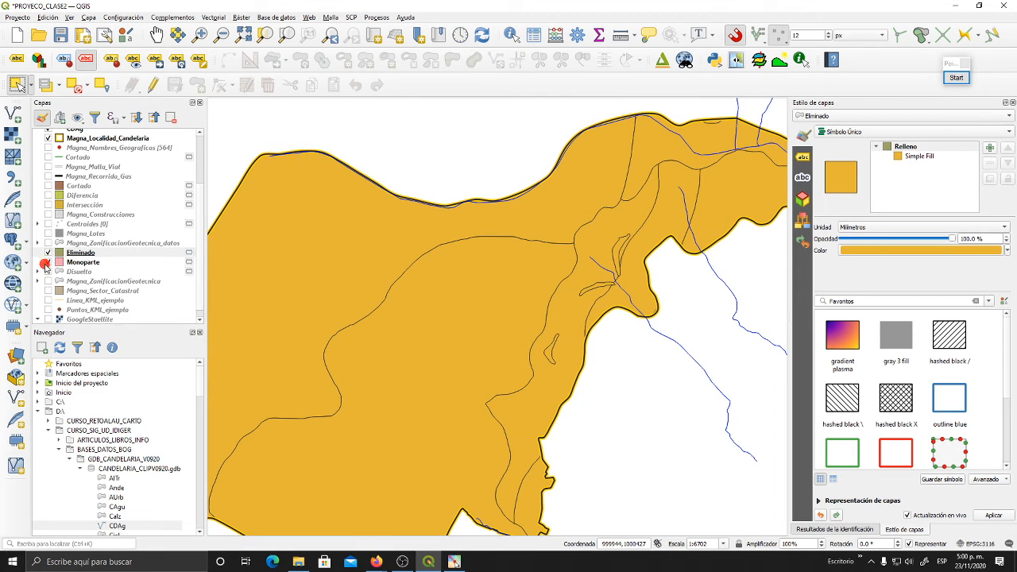
- Hide the Monoparte layer, and review the attribute table of the Eliminado layer
{"action": "left_click", "coordinate": [47, 263]}
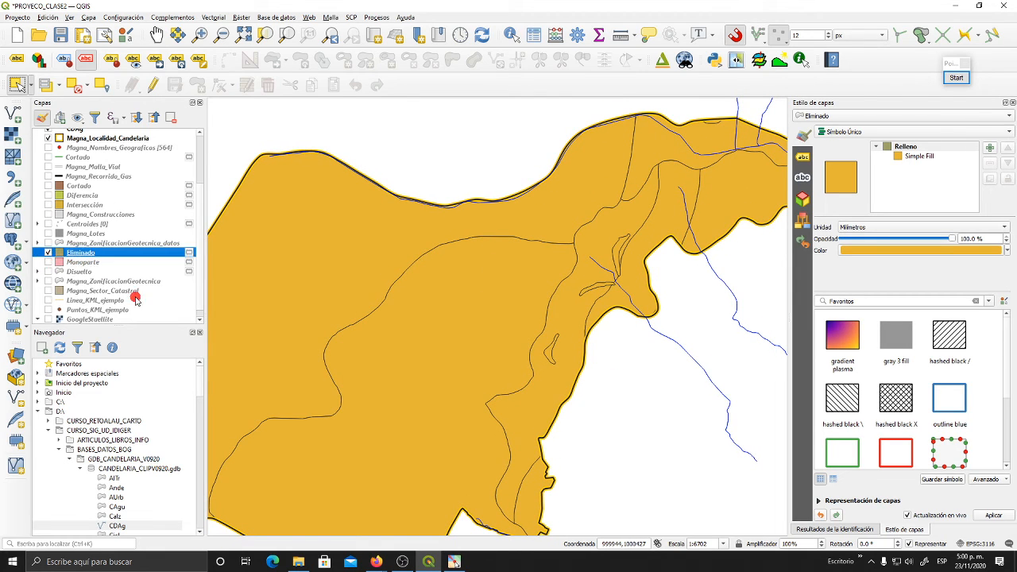
{"action": "left_click", "coordinate": [533, 35]}
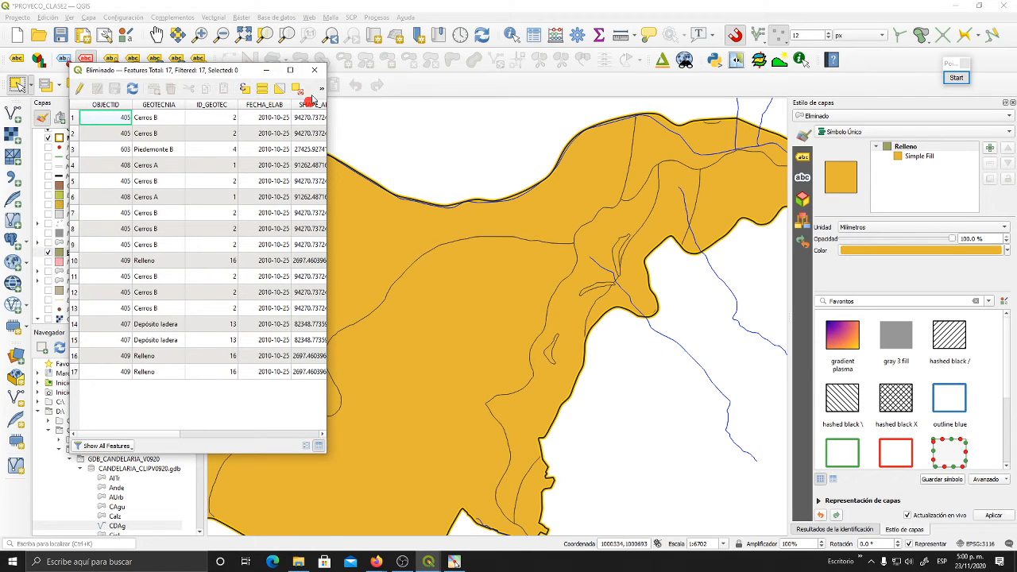
{"action": "left_click", "coordinate": [314, 70]}
{"action": "left_click_drag", "start_coordinate": [634, 285], "coordinate": [617, 311]}
{"action": "scroll", "coordinate": [632, 279], "scroll_direction": "down", "scroll_amount": 1}
{"action": "scroll", "coordinate": [620, 305], "scroll_direction": "up", "scroll_amount": 1}
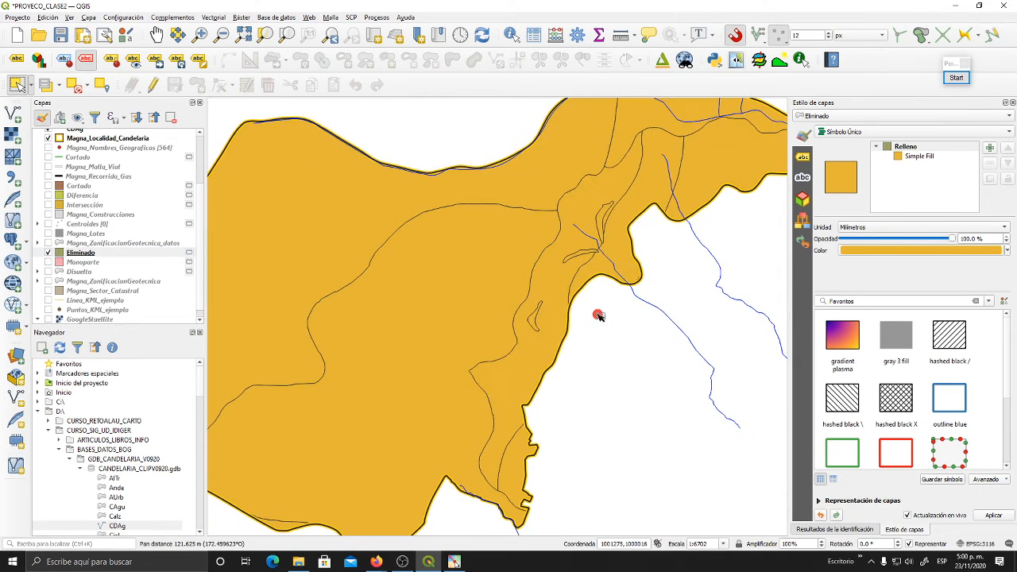
- Open the select-features-by-value form for the Eliminado layer and enlarge it so that all fields fit
{"action": "left_click", "coordinate": [47, 85]}
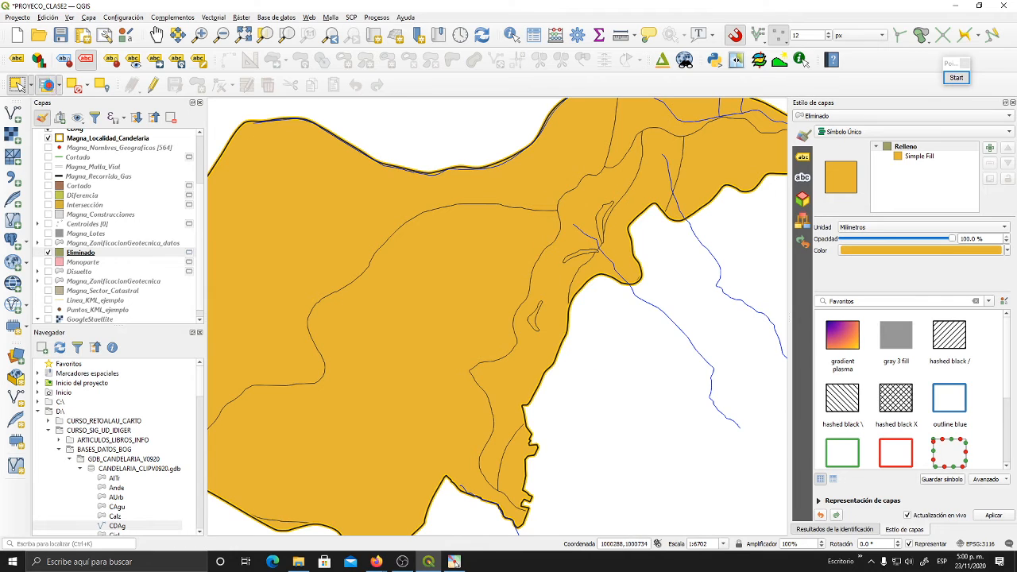
{"action": "left_click_drag", "start_coordinate": [494, 174], "coordinate": [438, 162]}
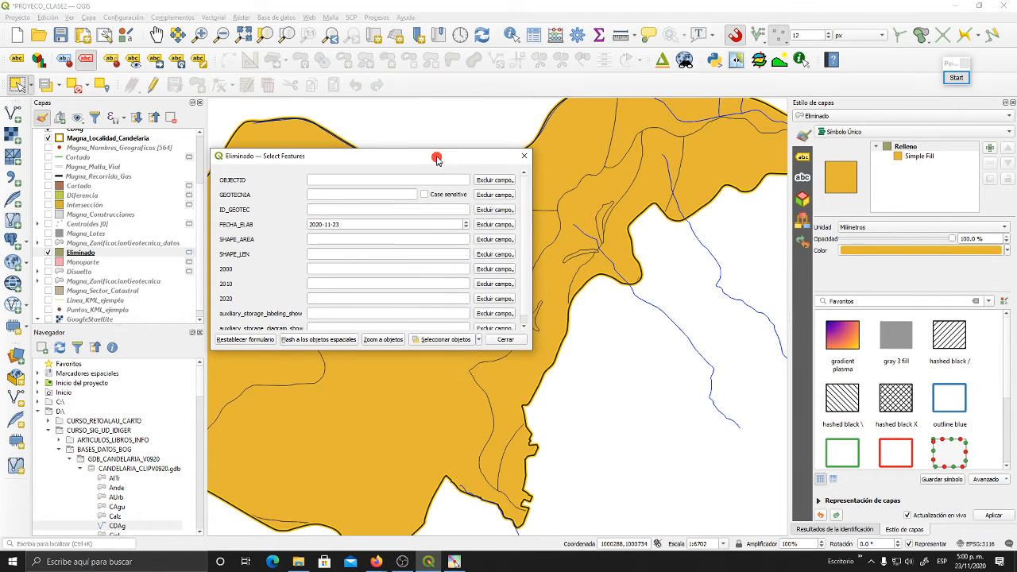
{"action": "left_click_drag", "start_coordinate": [538, 354], "coordinate": [504, 427]}
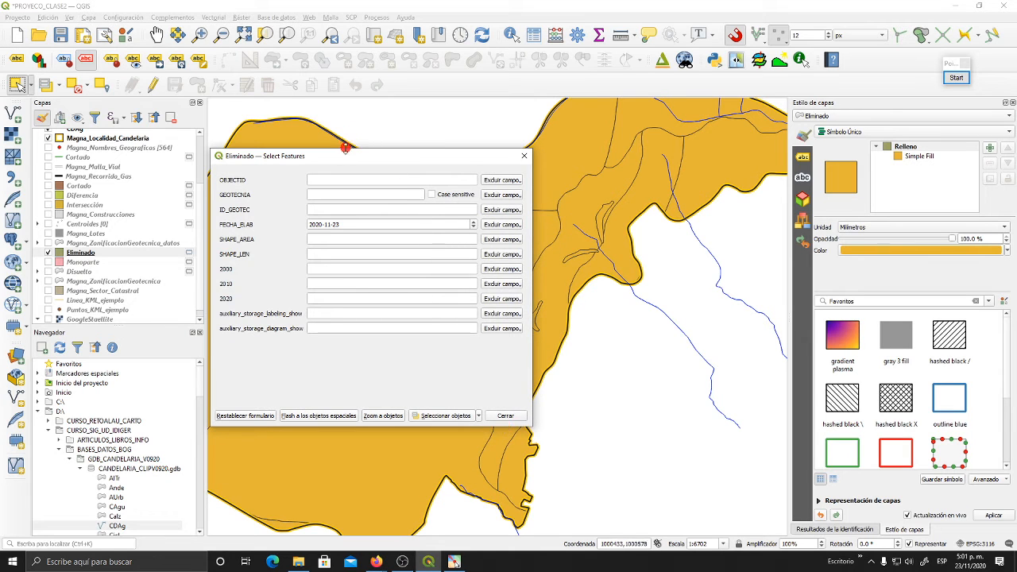
{"action": "left_click_drag", "start_coordinate": [342, 158], "coordinate": [255, 150]}
{"action": "left_click", "coordinate": [272, 186]}
{"action": "left_click", "coordinate": [345, 186]}
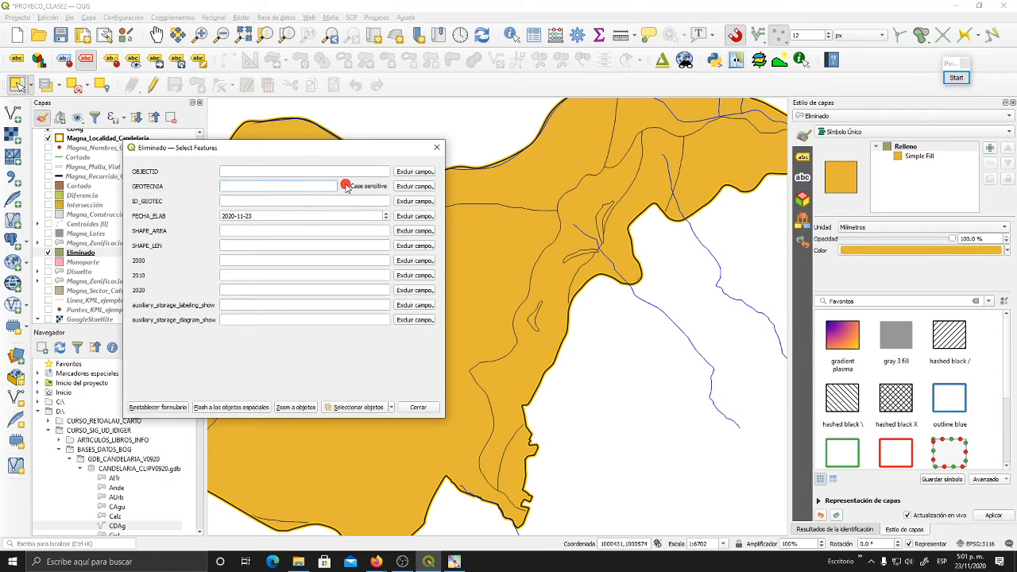
{"action": "left_click", "coordinate": [407, 188]}
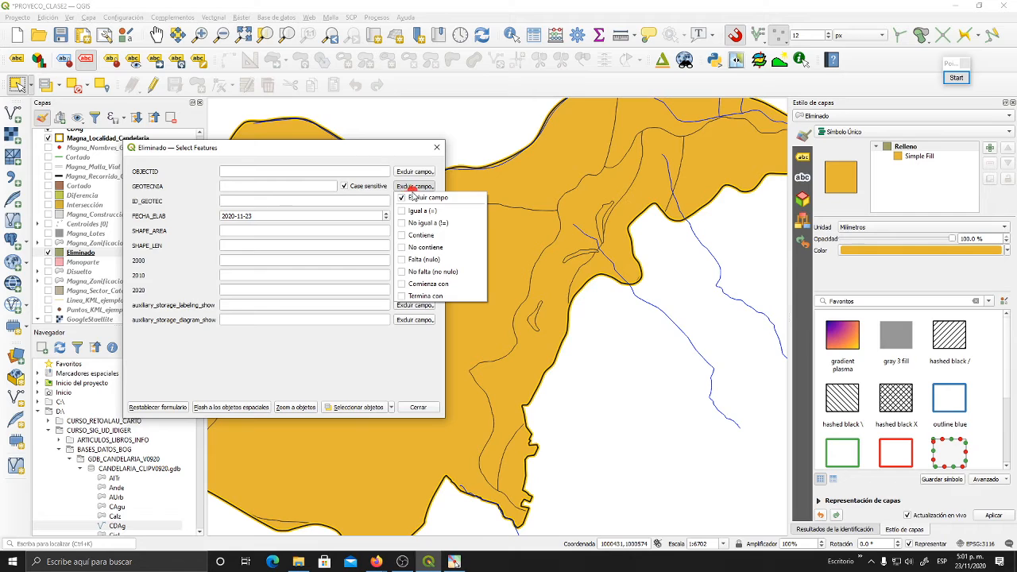
{"action": "left_click", "coordinate": [422, 211]}
{"action": "left_click", "coordinate": [301, 187]}
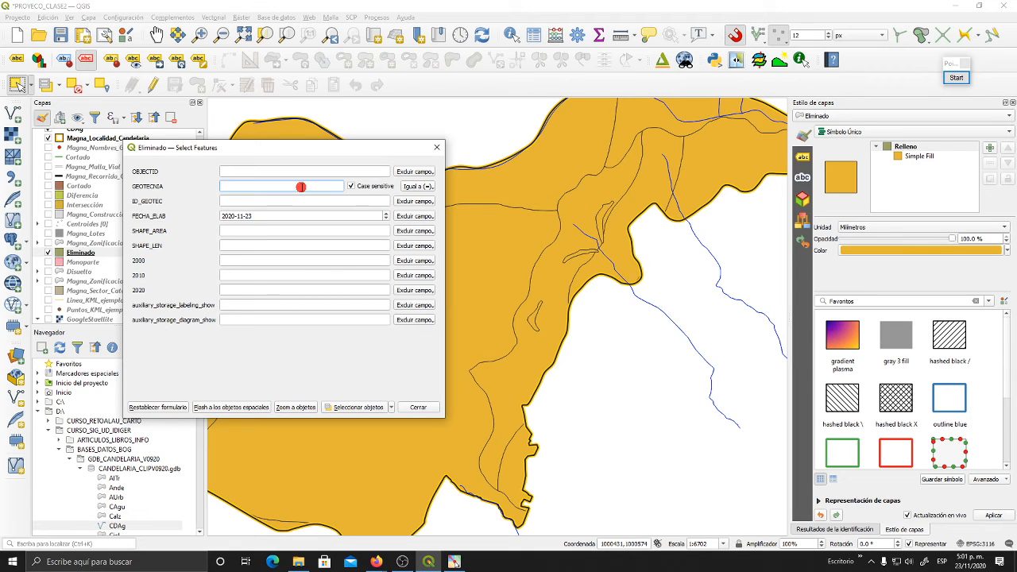
{"action": "type", "text": "r"}
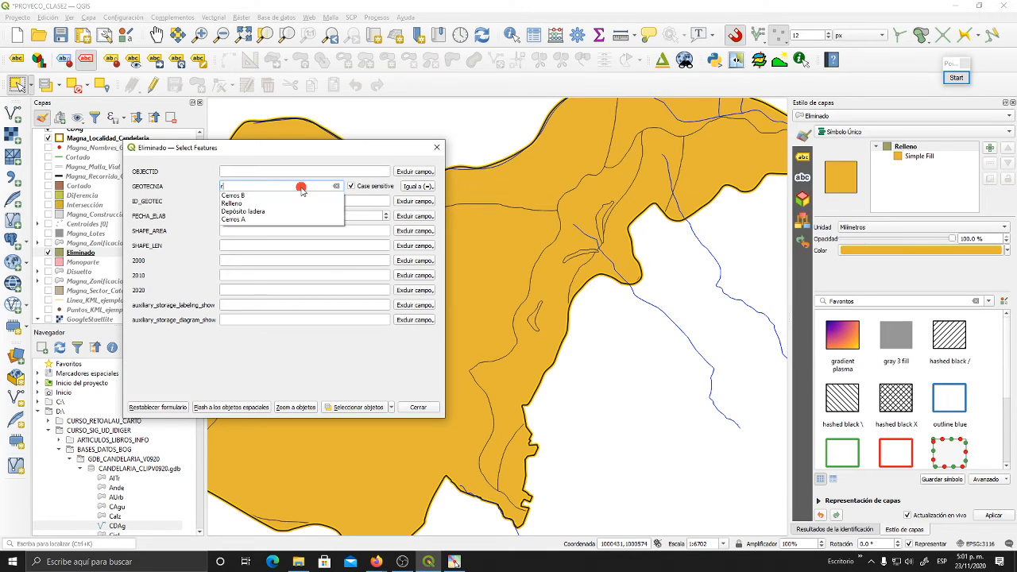
{"action": "left_click", "coordinate": [239, 204]}
{"action": "left_click", "coordinate": [248, 186]}
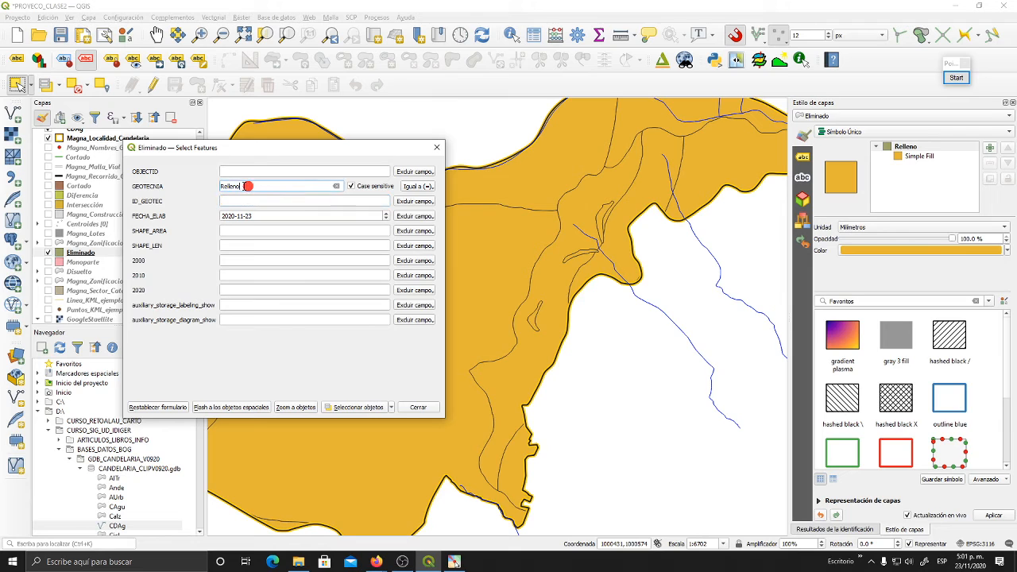
{"action": "left_click", "coordinate": [228, 185]}
{"action": "left_click", "coordinate": [350, 186]}
{"action": "double_click", "coordinate": [222, 186]}
{"action": "key", "text": "BackSpace"}
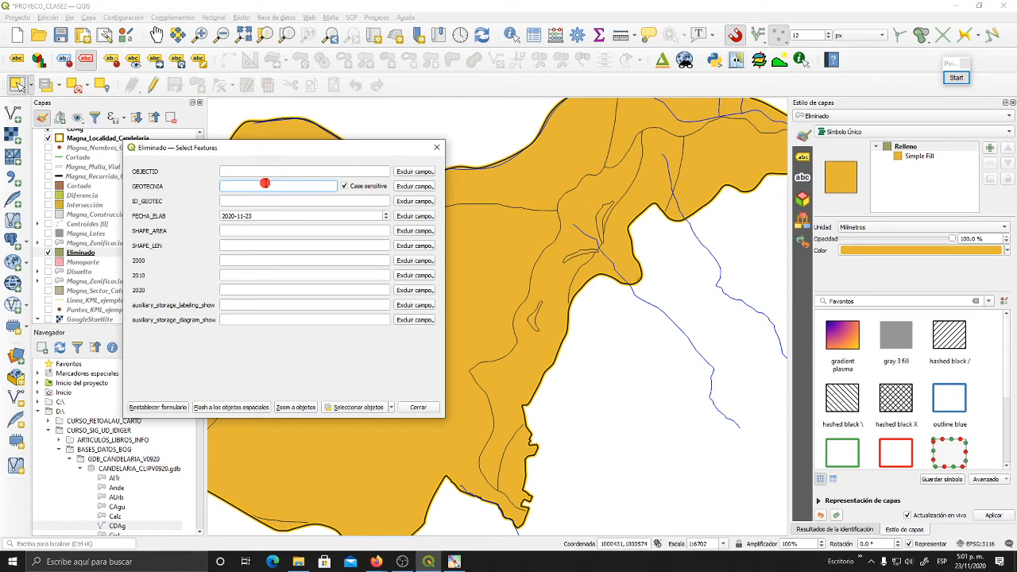
{"action": "type", "text": "r"}
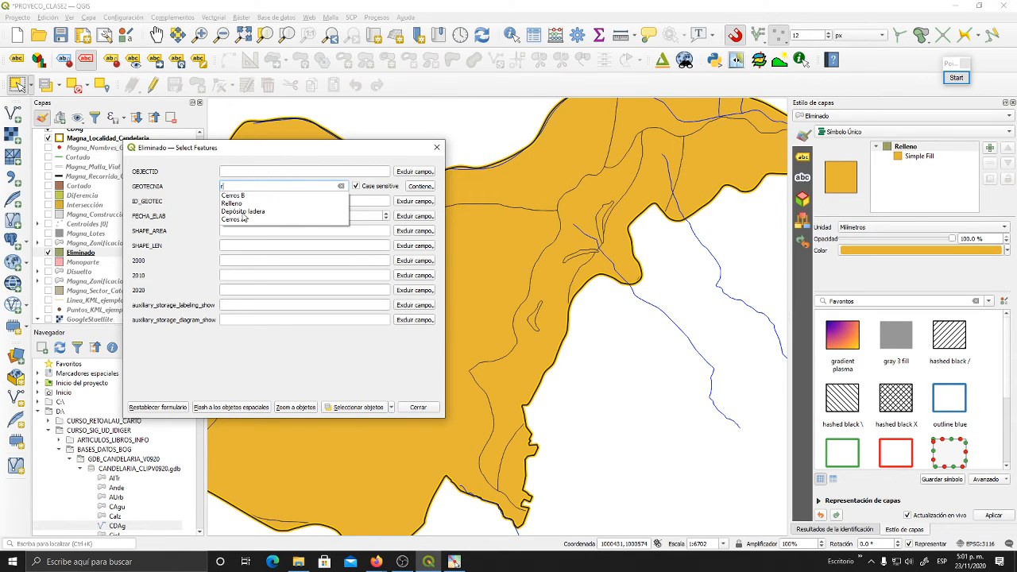
{"action": "left_click", "coordinate": [257, 195]}
{"action": "left_click", "coordinate": [341, 186]}
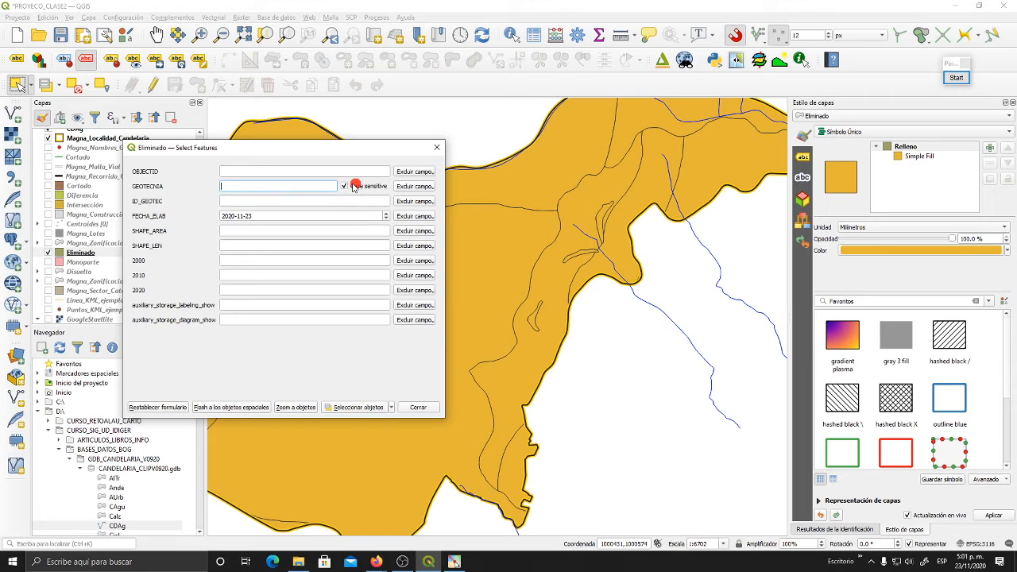
- Select the Eliminado features whose GEOTECNIA equals Relleno, with case sensitivity off, and close the selection form
{"action": "left_click", "coordinate": [312, 189]}
{"action": "type", "text": "re"}
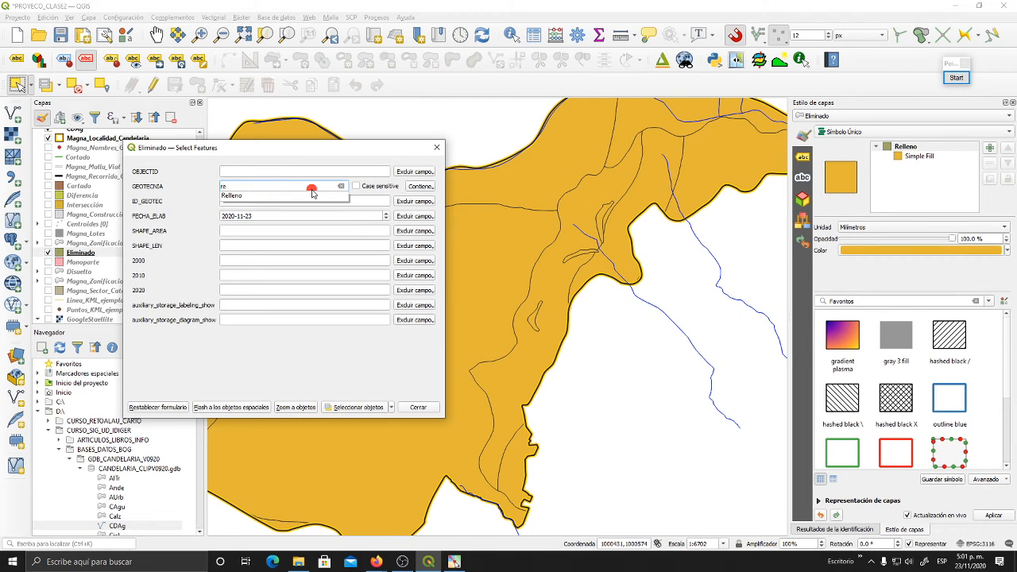
{"action": "left_click", "coordinate": [233, 196]}
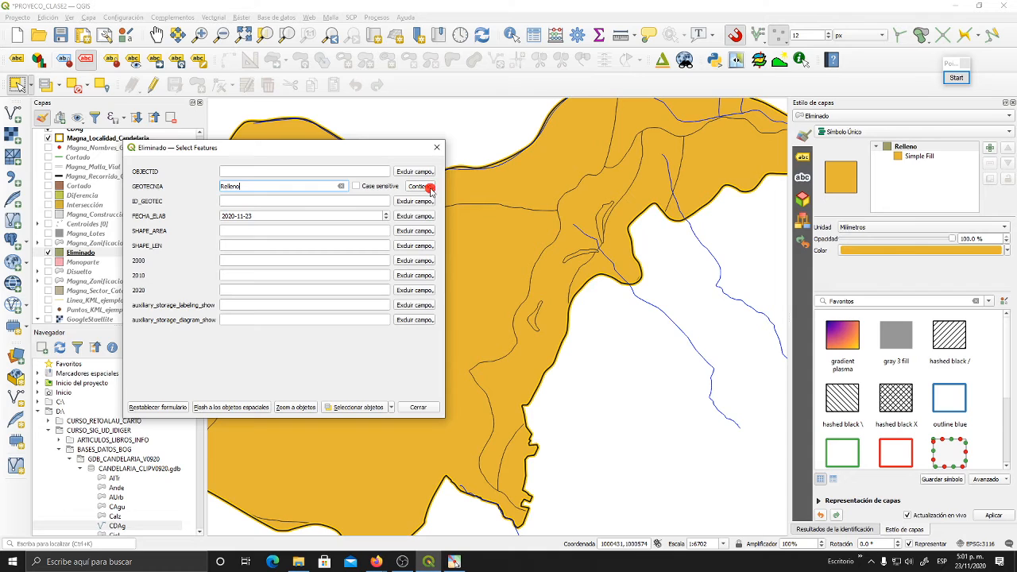
{"action": "left_click", "coordinate": [427, 187]}
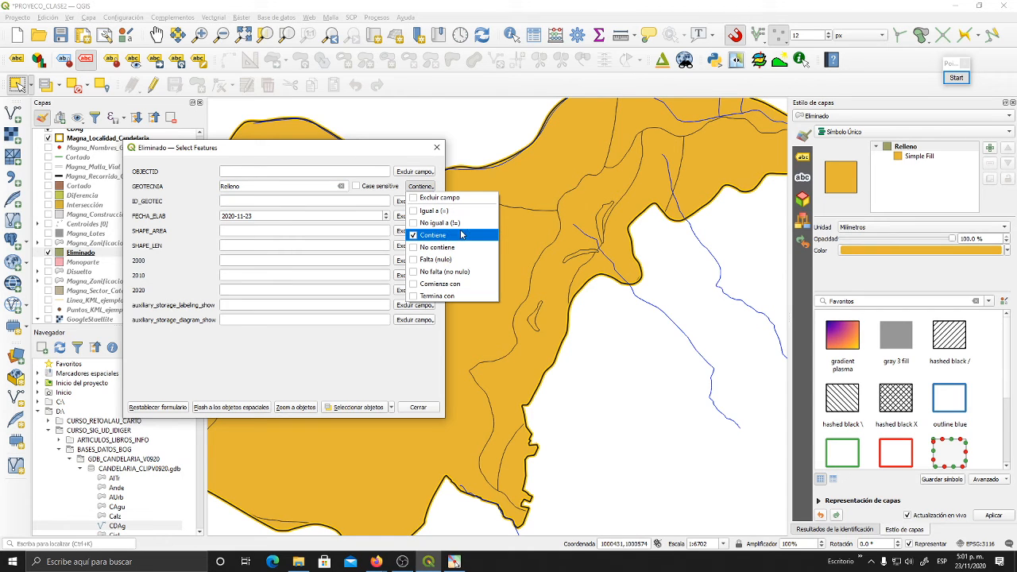
{"action": "left_click", "coordinate": [449, 211]}
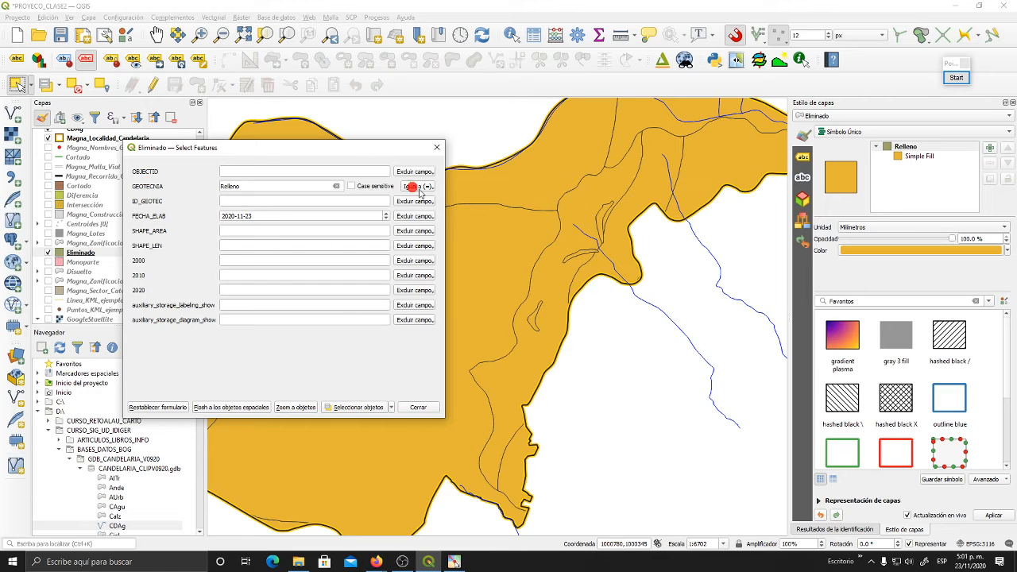
{"action": "left_click", "coordinate": [350, 407]}
{"action": "left_click", "coordinate": [418, 407]}
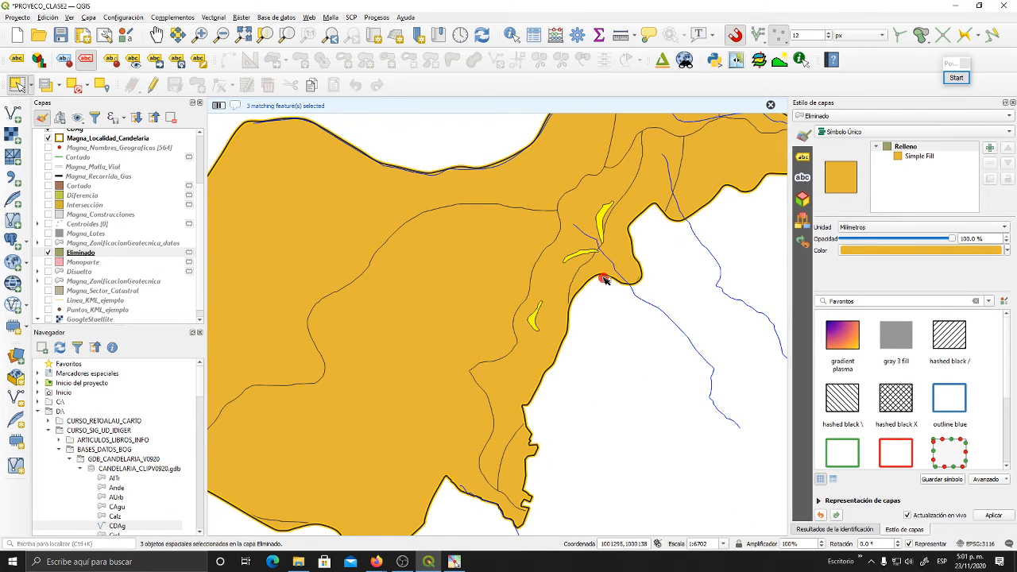
- Run Eliminate Selected Polygons on the Eliminado layer, merging the selected Relleno polygons into the neighbour with the smallest area as a temporary layer
{"action": "left_click_drag", "start_coordinate": [615, 320], "coordinate": [602, 315]}
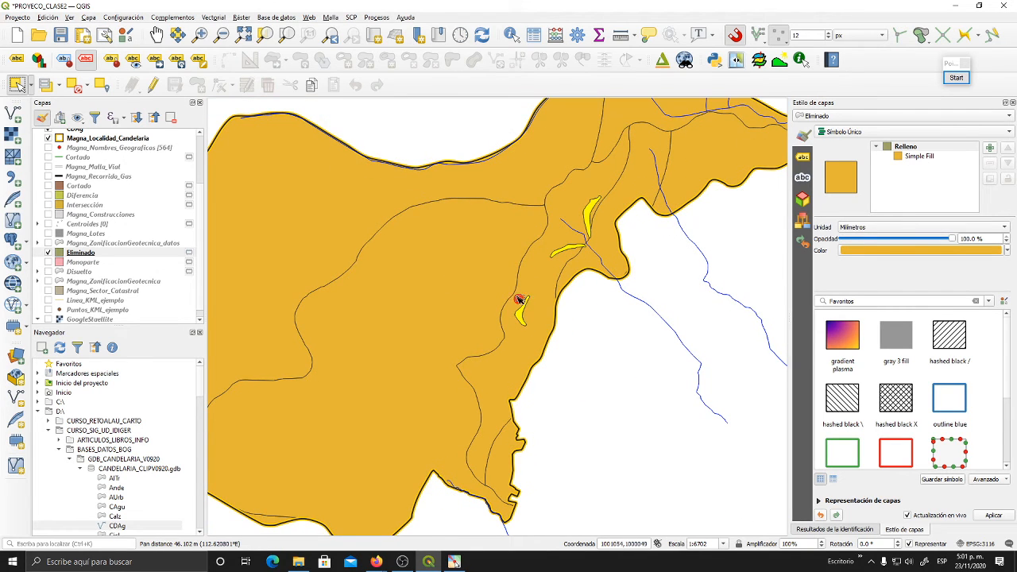
{"action": "left_click", "coordinate": [213, 17]}
{"action": "mouse_move", "coordinate": [218, 31]}
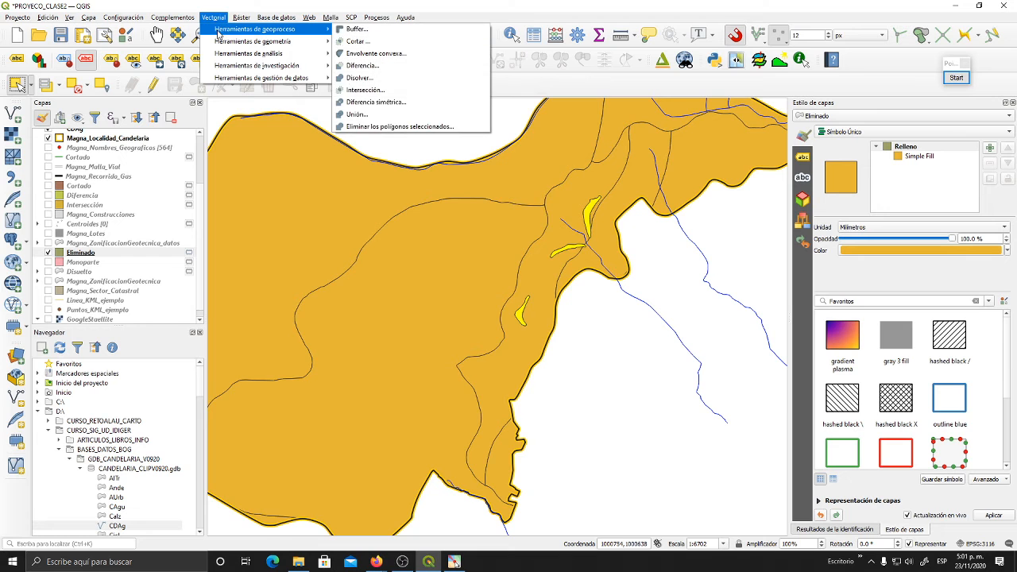
{"action": "left_click", "coordinate": [398, 126]}
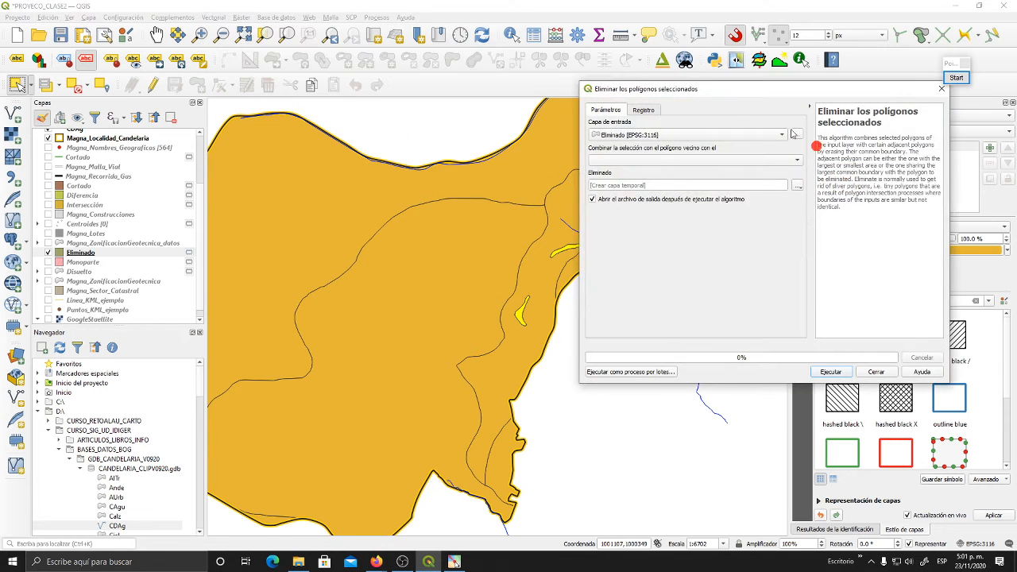
{"action": "left_click_drag", "start_coordinate": [722, 91], "coordinate": [228, 74]}
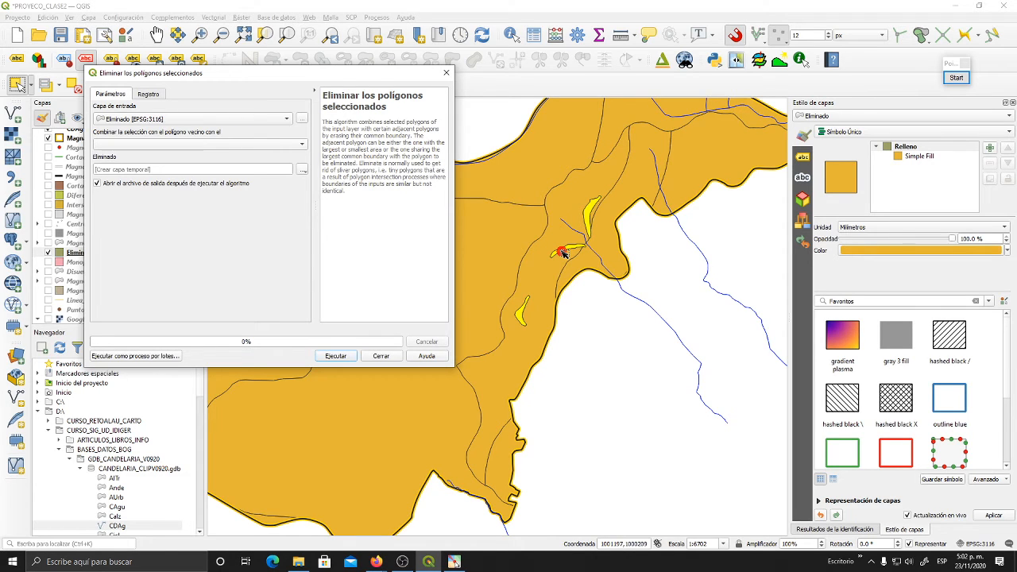
{"action": "left_click", "coordinate": [168, 147]}
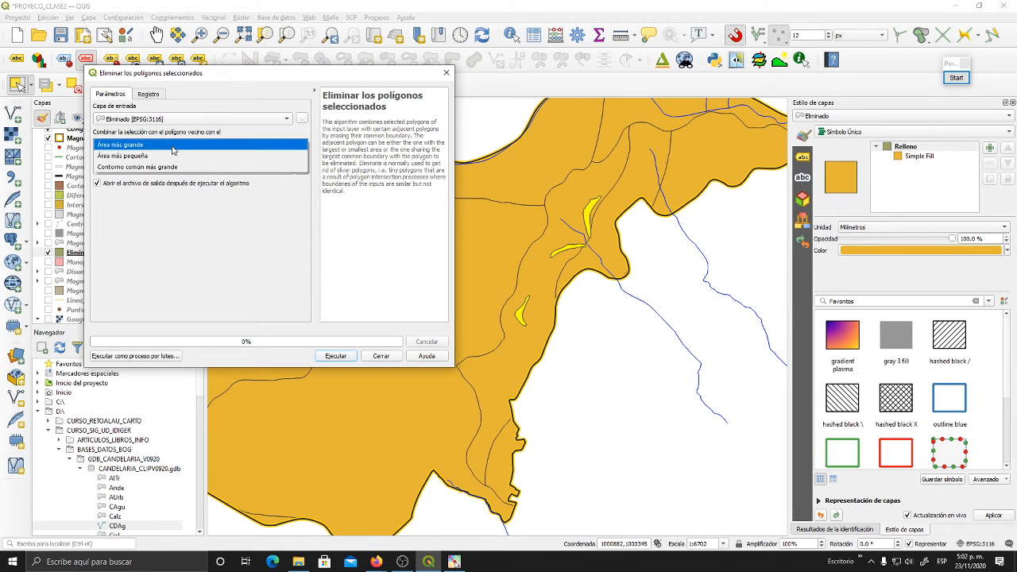
{"action": "left_click", "coordinate": [168, 155]}
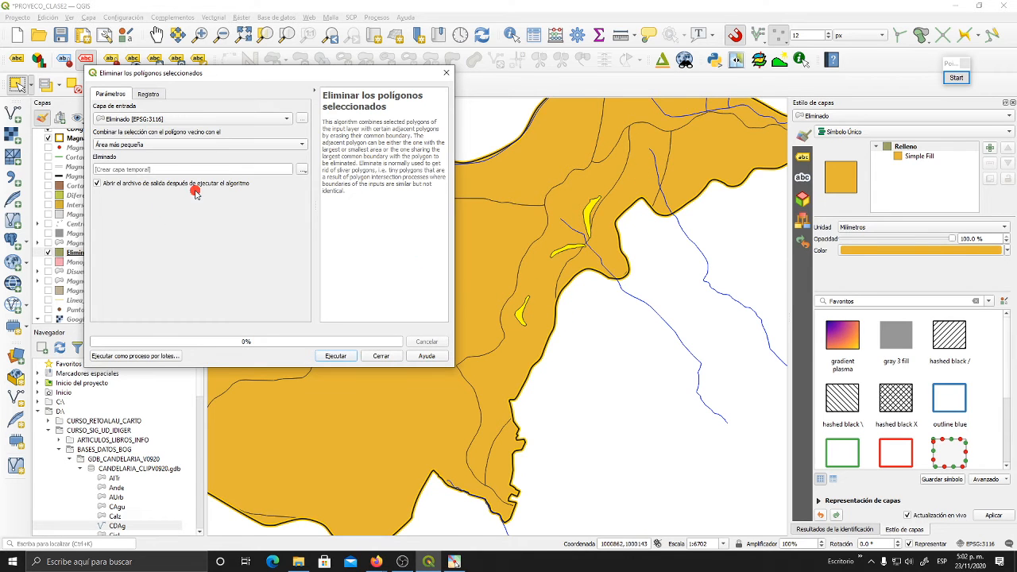
{"action": "left_click", "coordinate": [352, 358]}
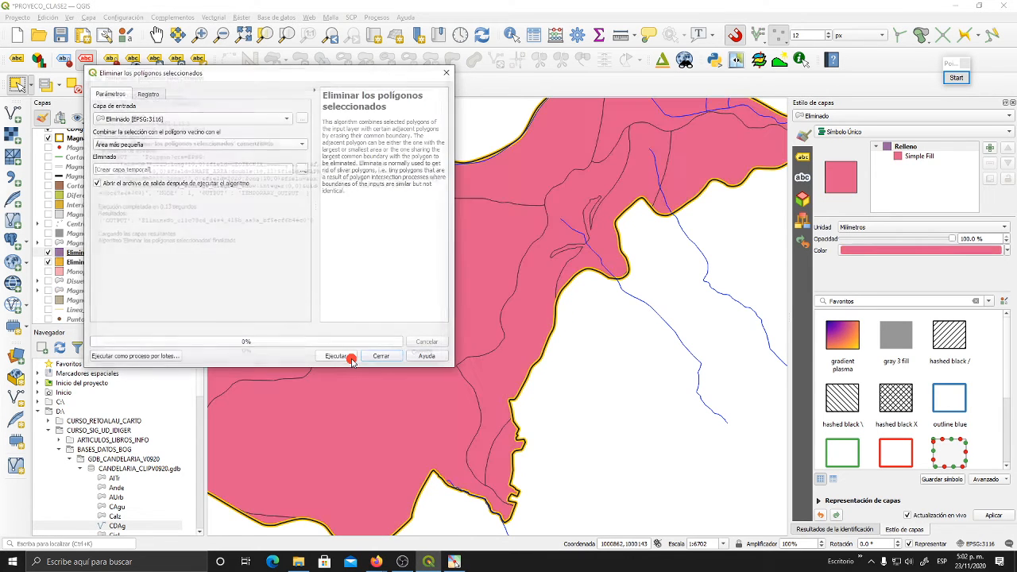
{"action": "left_click", "coordinate": [383, 356]}
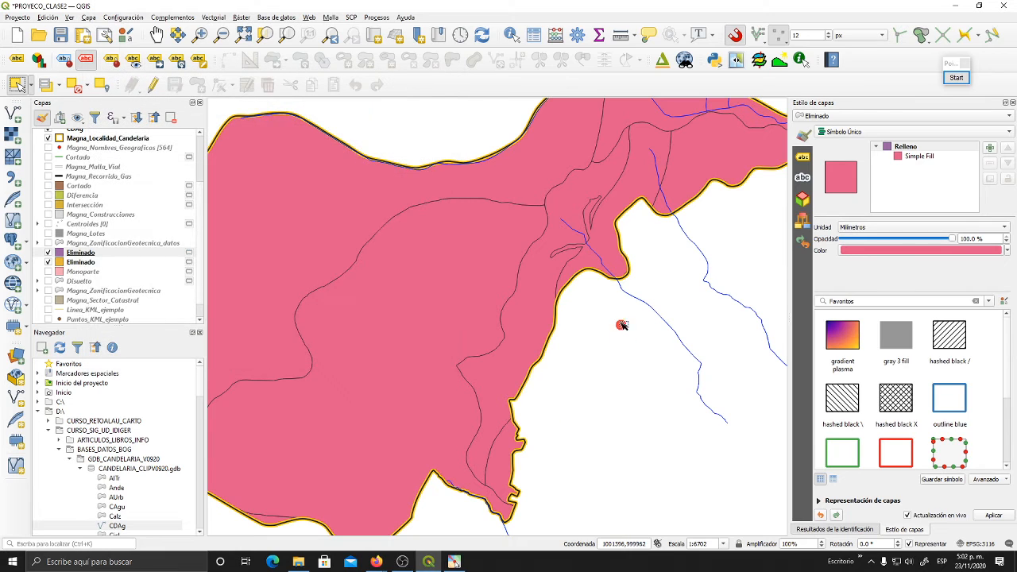
- Compare the new Eliminado layer with the previous one around the three Relleno polygons by toggling the new layer's visibility
{"action": "left_click_drag", "start_coordinate": [618, 325], "coordinate": [647, 311]}
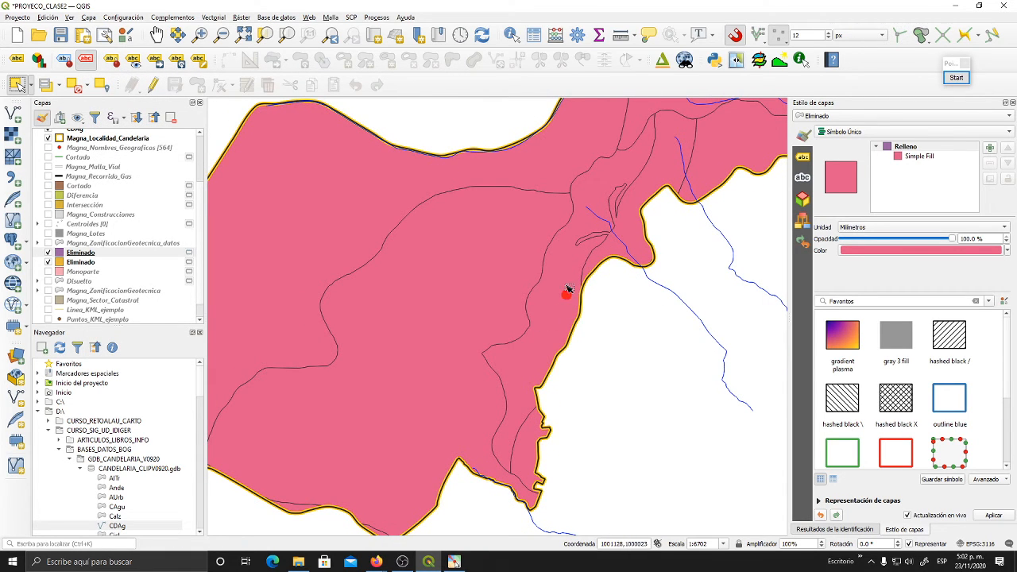
{"action": "left_click", "coordinate": [48, 252]}
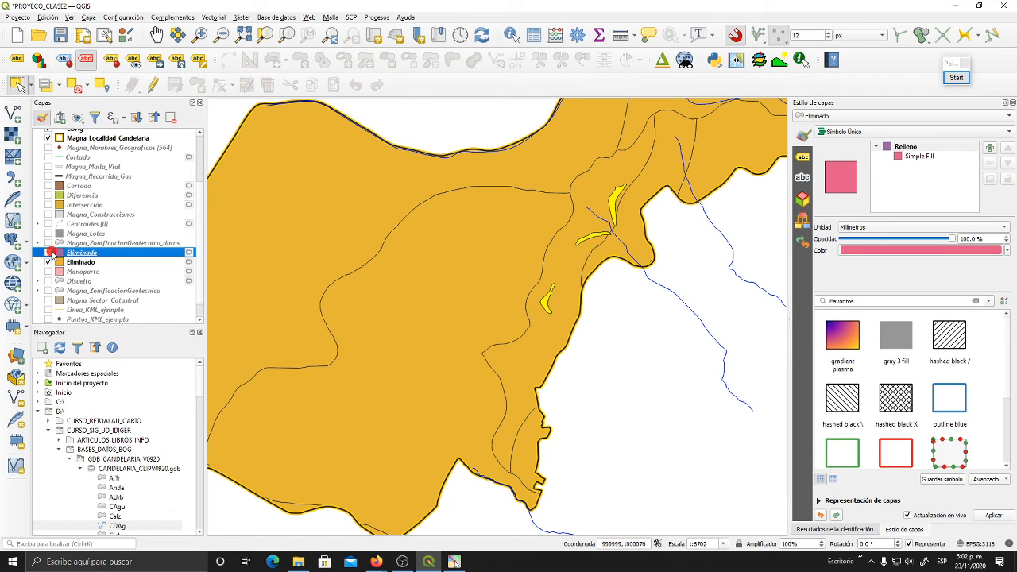
{"action": "left_click", "coordinate": [48, 252]}
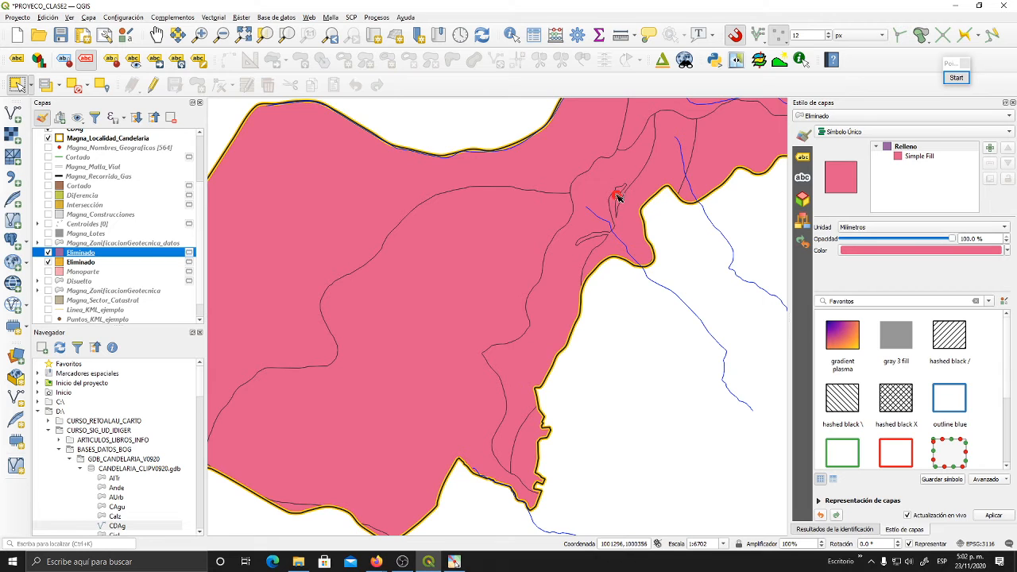
{"action": "left_click", "coordinate": [47, 252]}
{"action": "scroll", "coordinate": [608, 225], "scroll_direction": "up", "scroll_amount": 3}
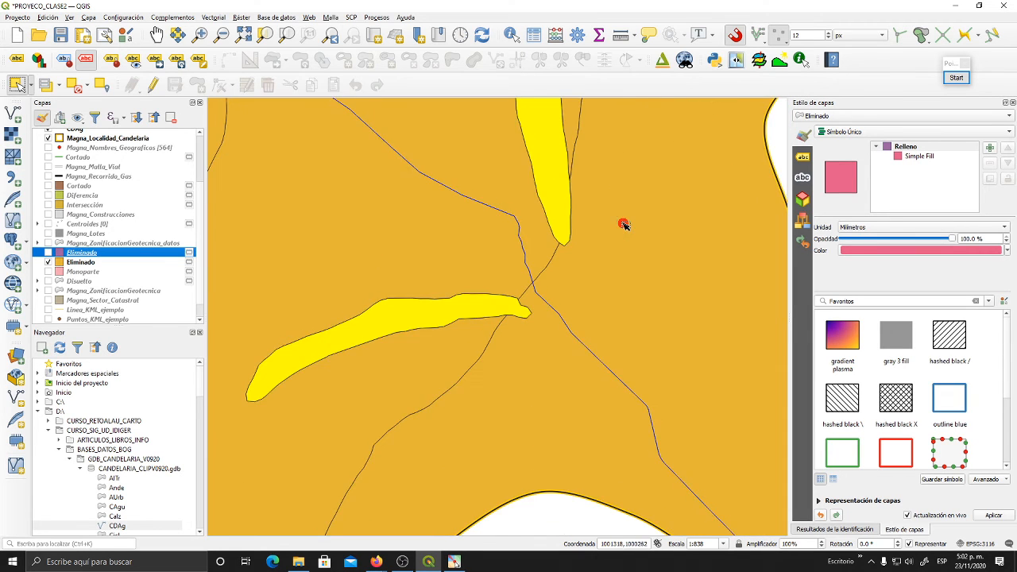
{"action": "scroll", "coordinate": [615, 240], "scroll_direction": "down", "scroll_amount": 3}
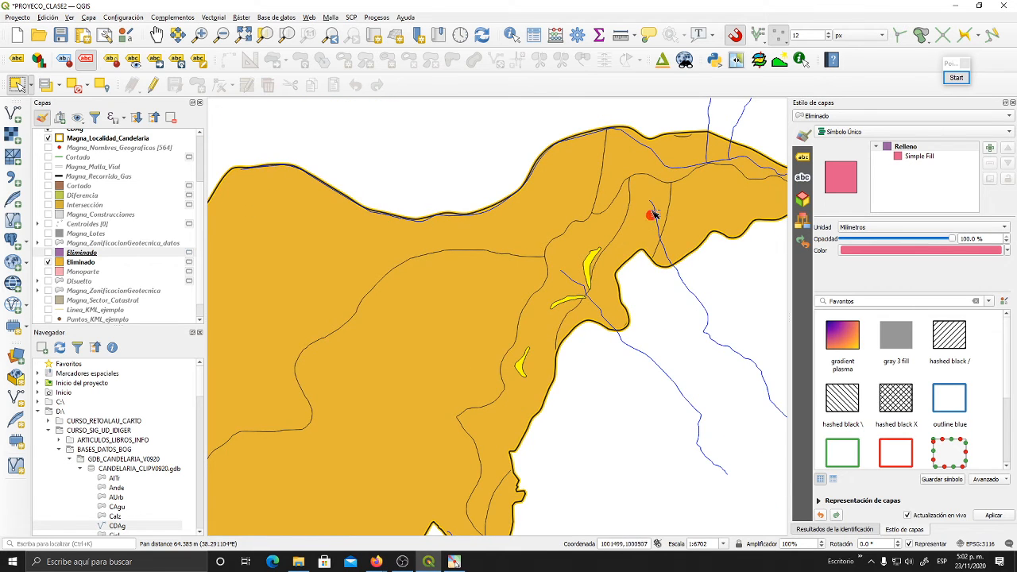
{"action": "left_click_drag", "start_coordinate": [611, 290], "coordinate": [587, 267]}
{"action": "scroll", "coordinate": [638, 229], "scroll_direction": "up", "scroll_amount": 1}
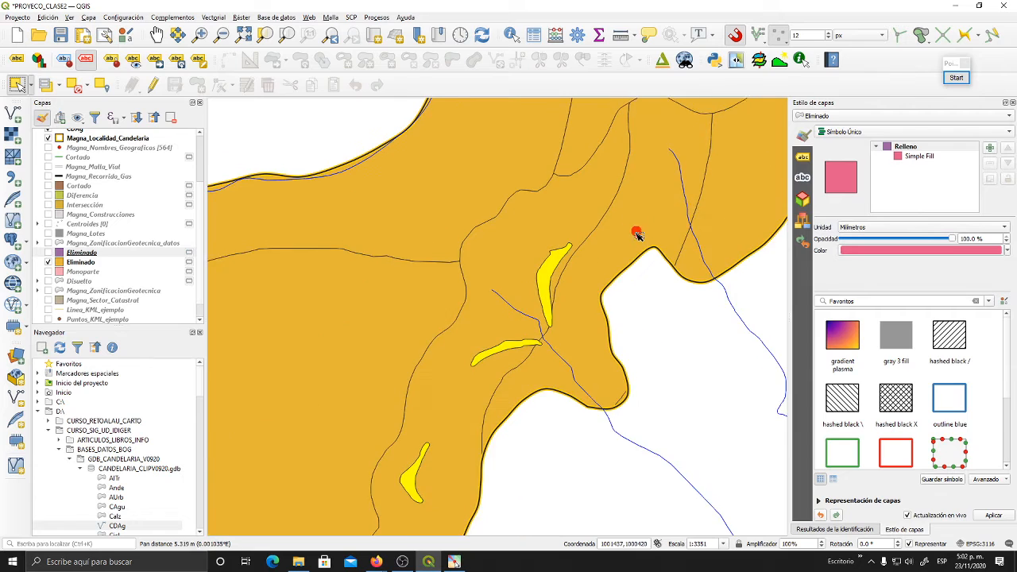
{"action": "left_click_drag", "start_coordinate": [635, 230], "coordinate": [623, 265]}
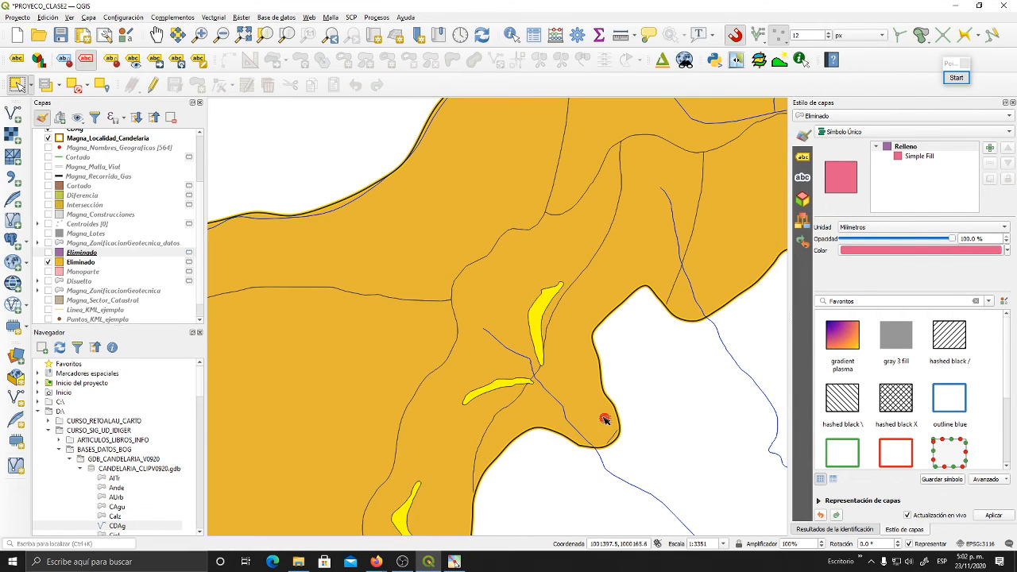
{"action": "scroll", "coordinate": [586, 321], "scroll_direction": "down", "scroll_amount": 1}
{"action": "left_click_drag", "start_coordinate": [587, 324], "coordinate": [614, 301]}
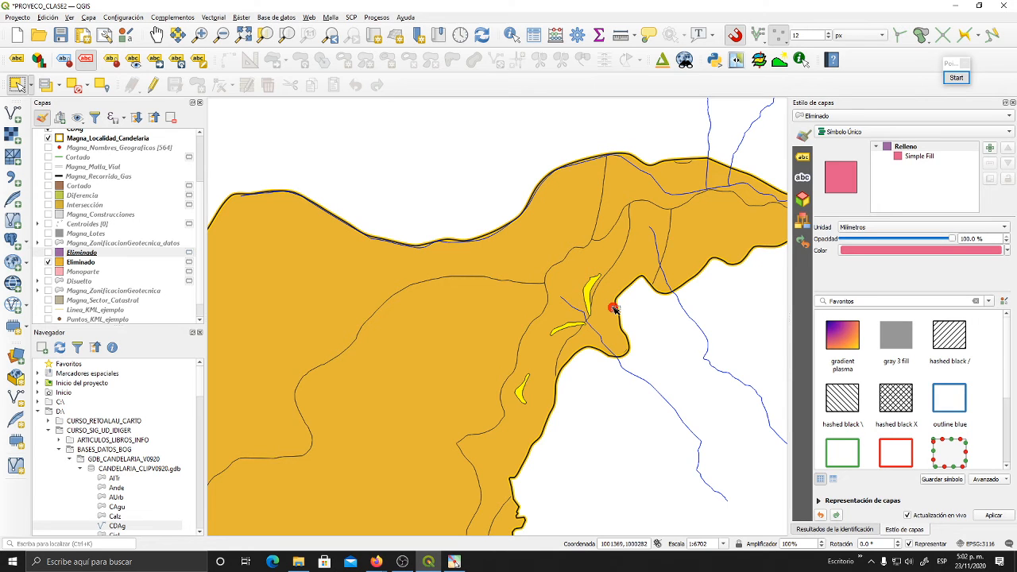
- Show the new Eliminado layer again and fit the map to the extent of the Magna_Localidad_Candelaria layer
{"action": "left_click", "coordinate": [49, 253]}
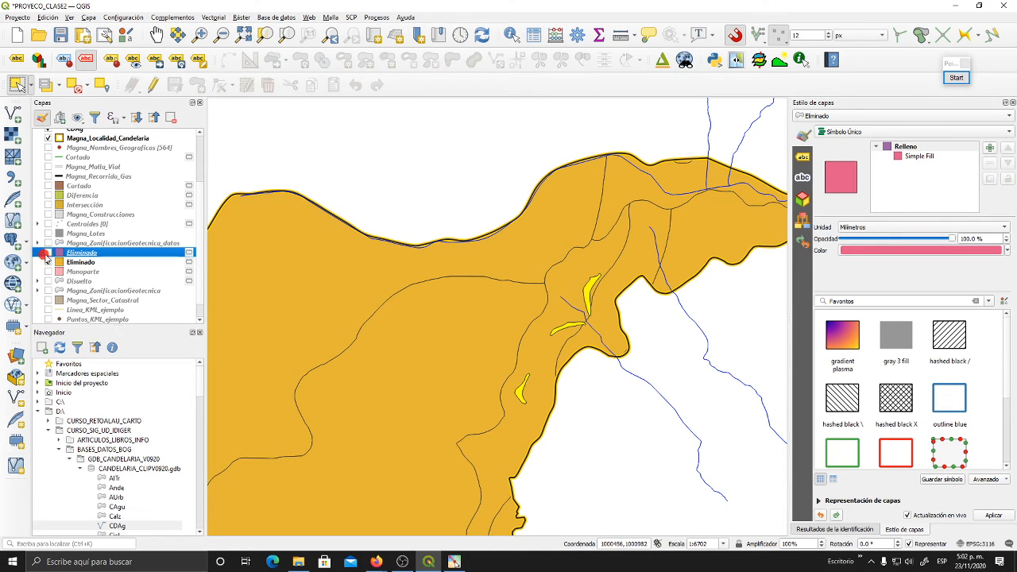
{"action": "scroll", "coordinate": [537, 314], "scroll_direction": "down", "scroll_amount": 1}
{"action": "left_click_drag", "start_coordinate": [542, 343], "coordinate": [583, 282]}
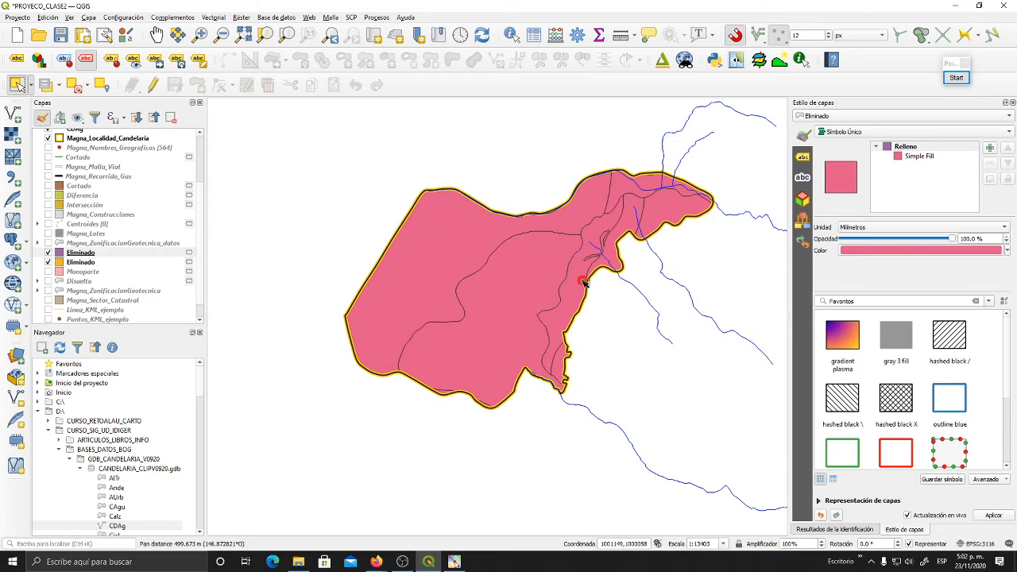
{"action": "left_click", "coordinate": [136, 139]}
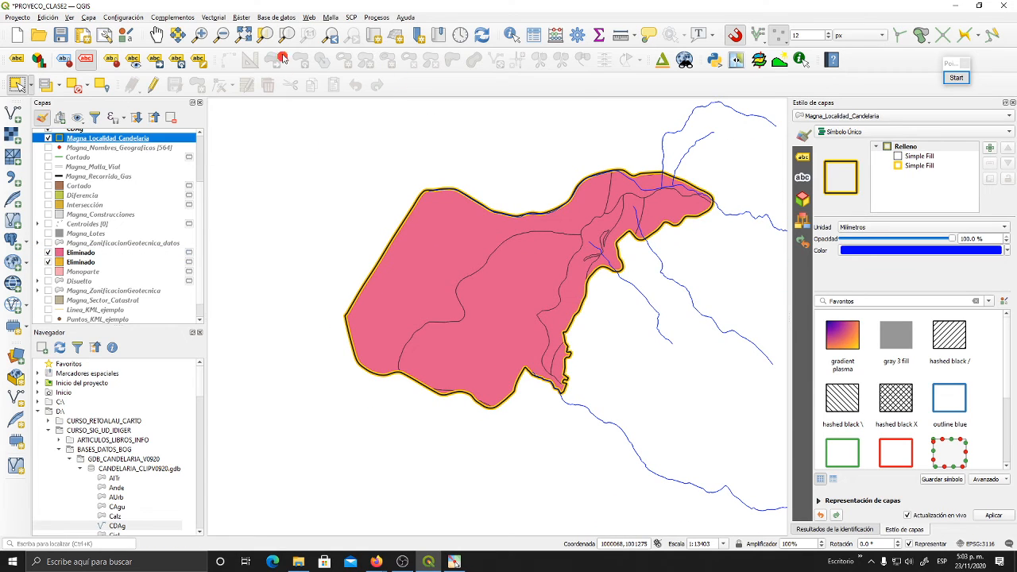
{"action": "left_click", "coordinate": [286, 36]}
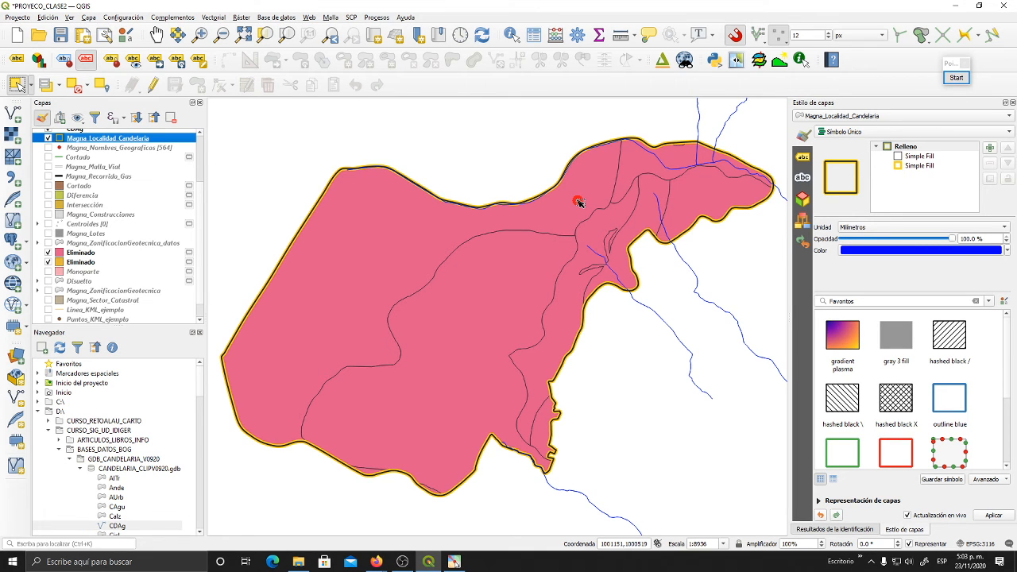
{"action": "left_click", "coordinate": [214, 17]}
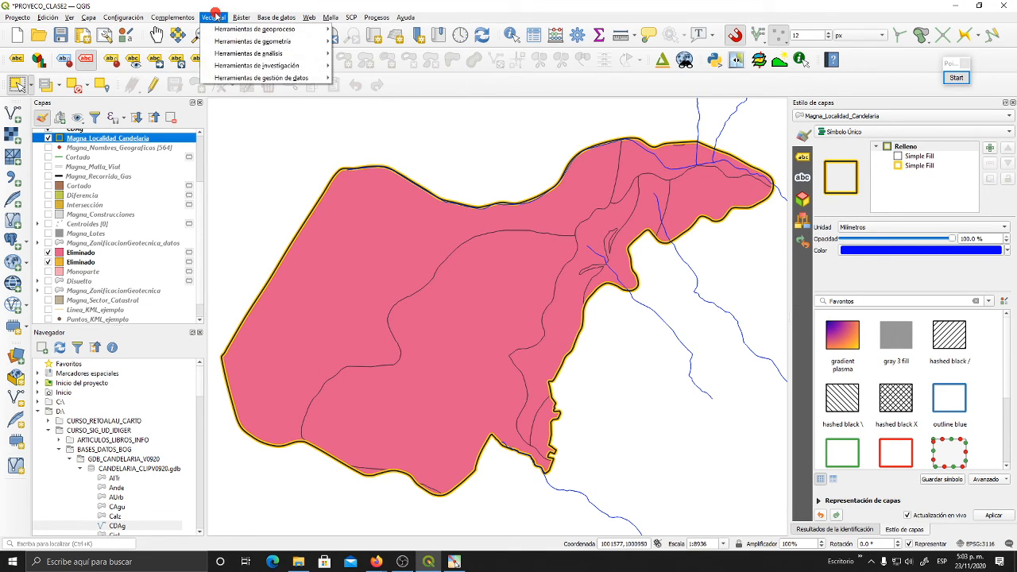
{"action": "mouse_move", "coordinate": [229, 30]}
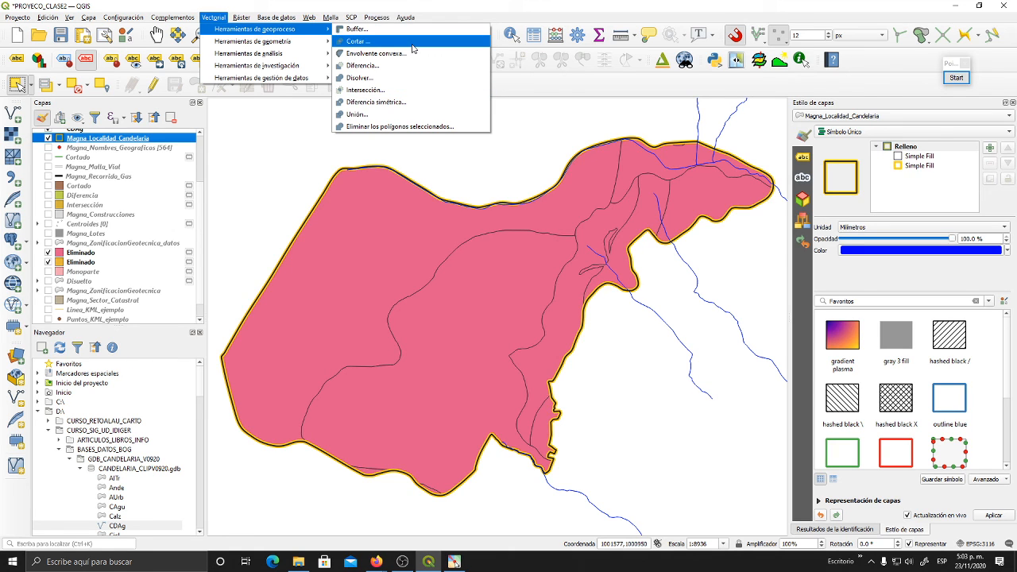
{"action": "left_click", "coordinate": [214, 12]}
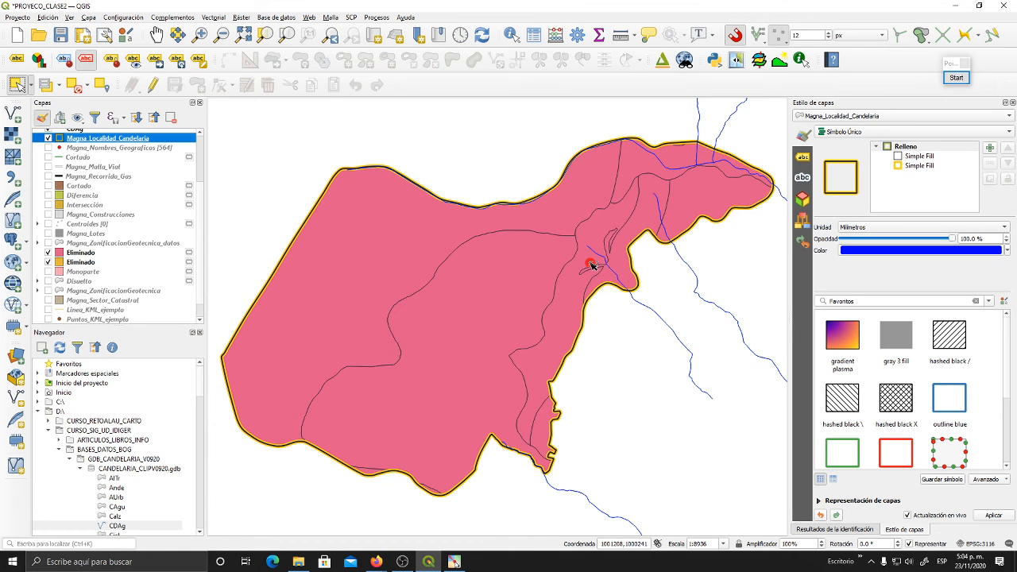
{"action": "left_click", "coordinate": [578, 35]}
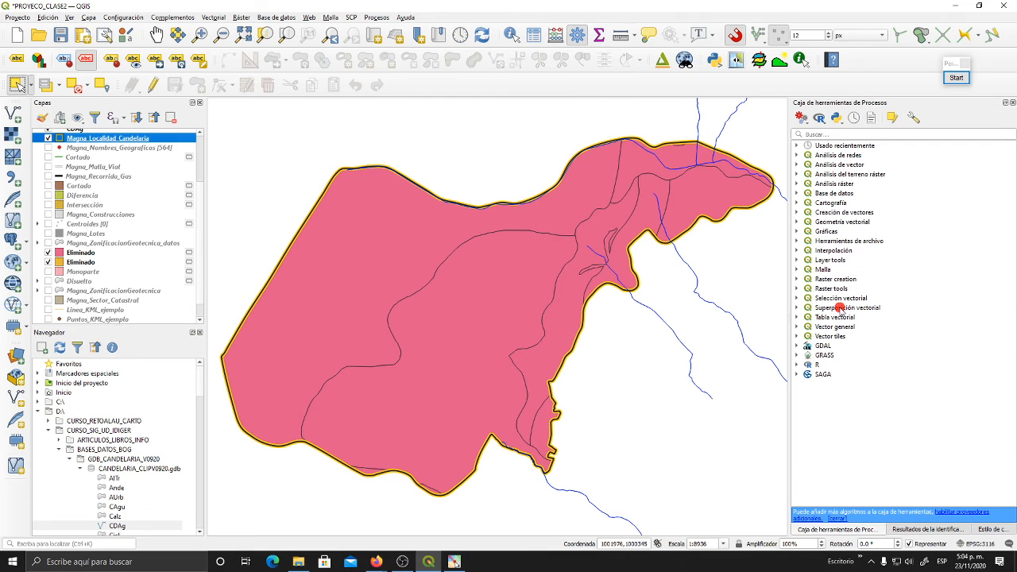
{"action": "left_click", "coordinate": [1007, 103]}
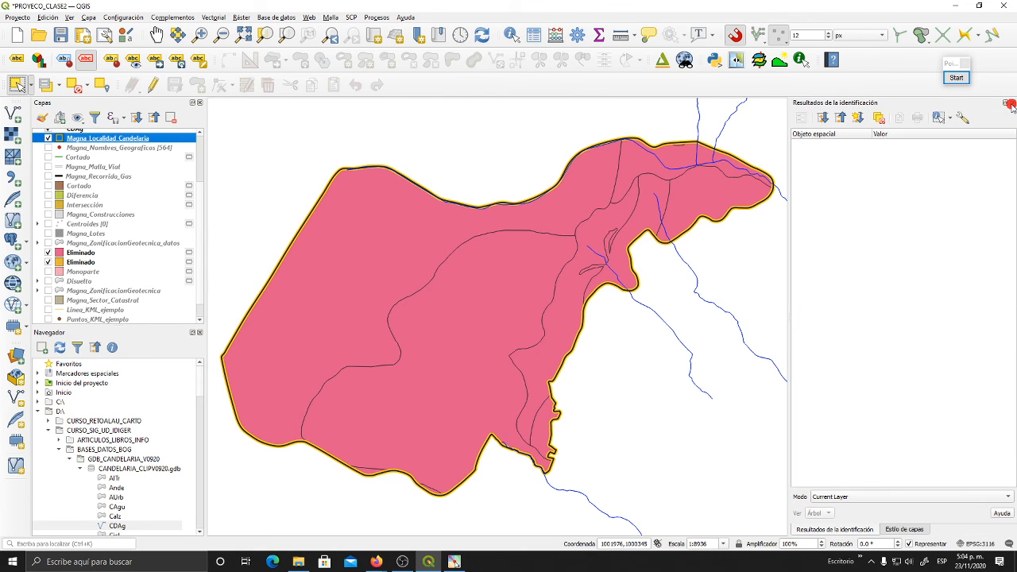
{"action": "left_click", "coordinate": [909, 530]}
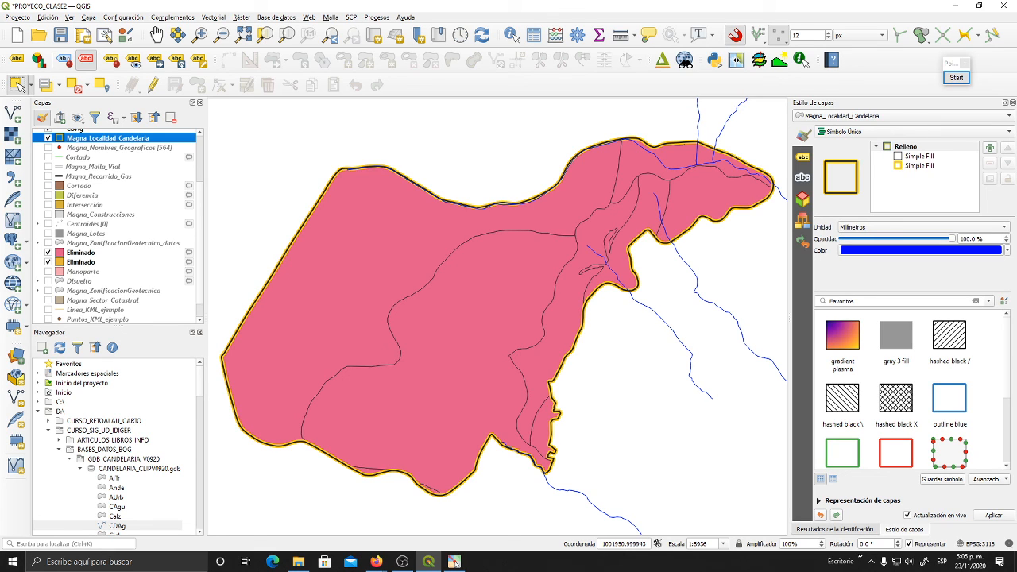
{"action": "key", "text": "alt+Tab"}
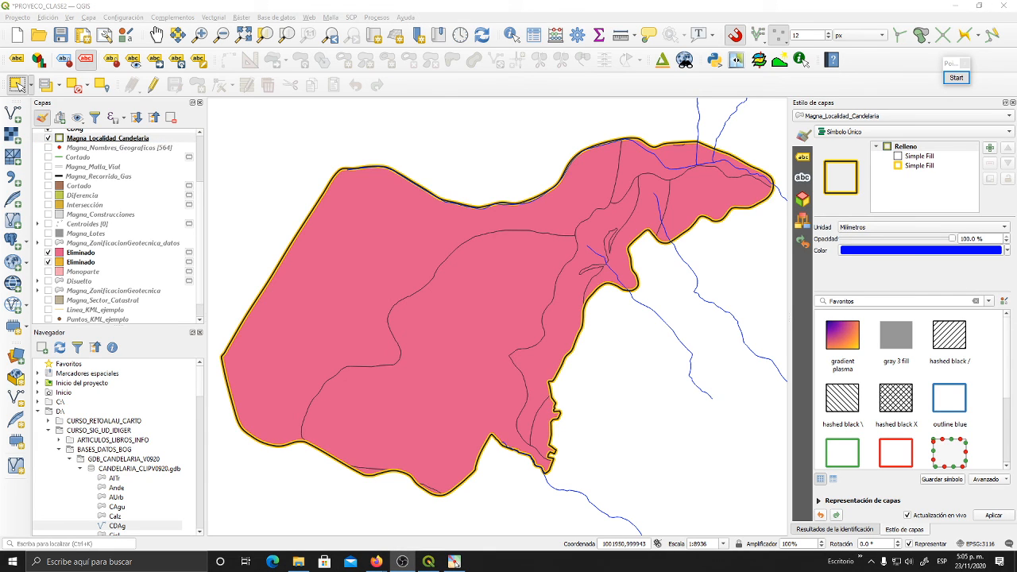